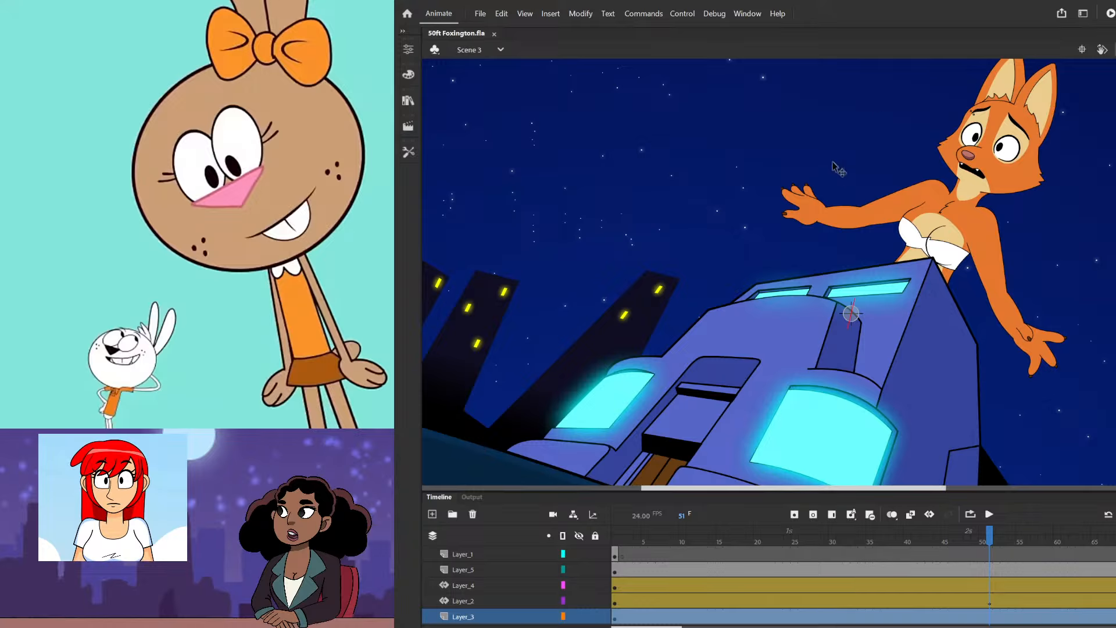
- Move Scene 3 to frame 46 and open the fox character's symbol for editing
scroll(834, 177, "down", 1)
key("shift+space")
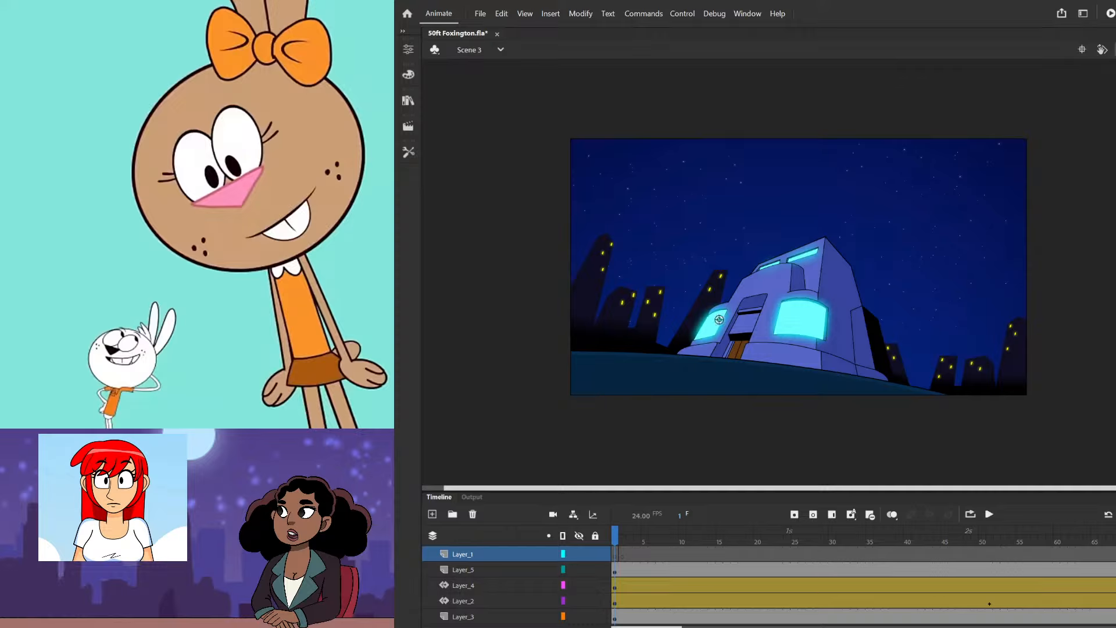
left_click(636, 542)
left_click_drag(634, 542, 956, 599)
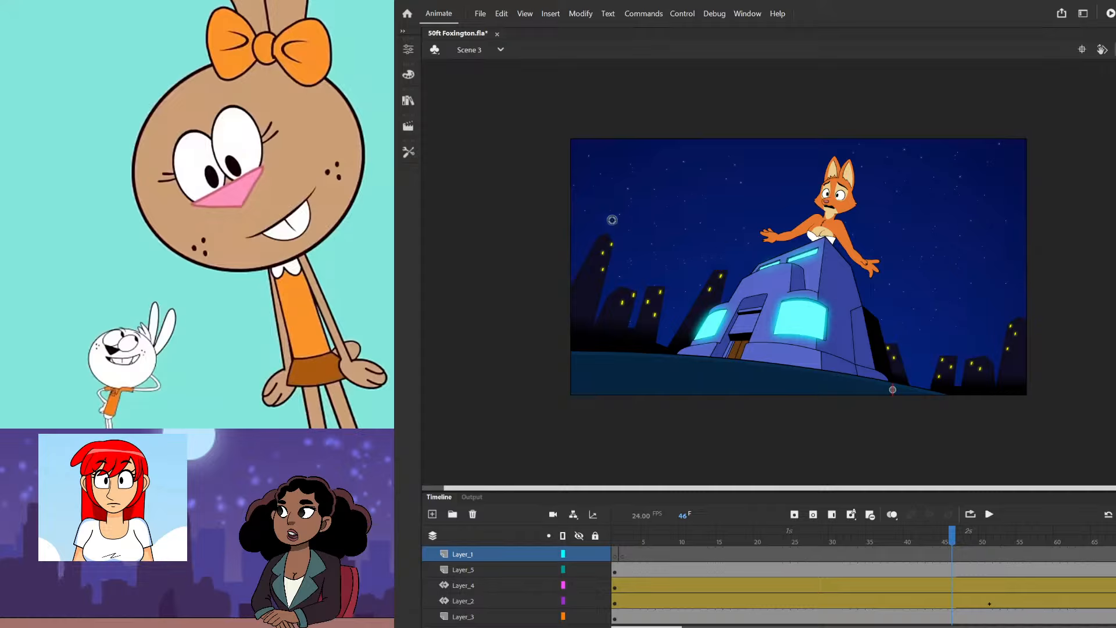
key("q")
left_click(835, 202)
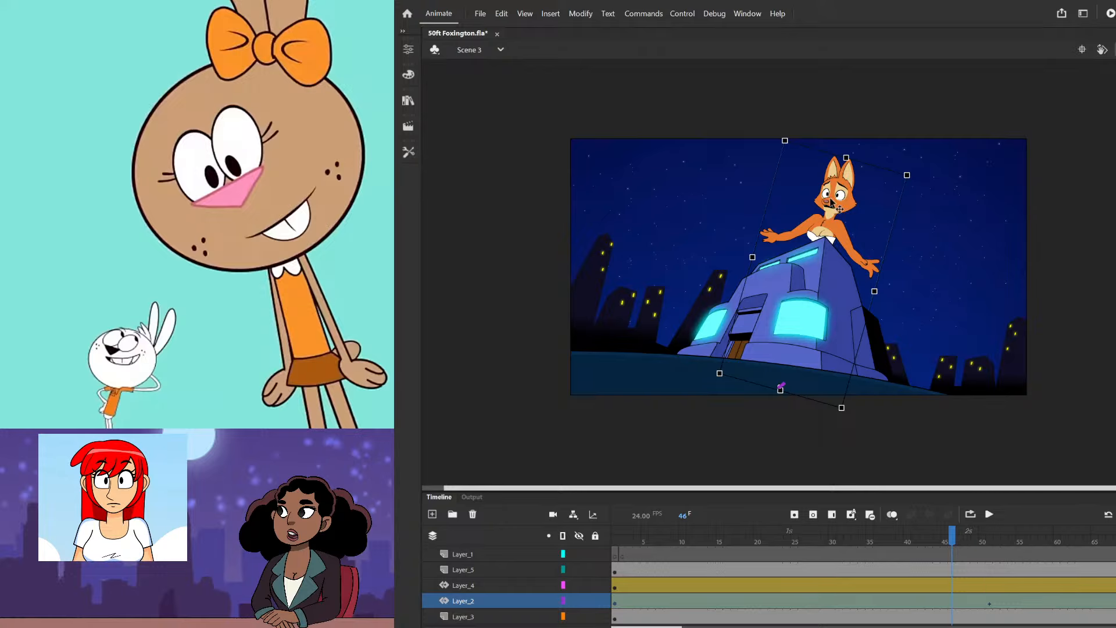
double_click(835, 205)
- Add a new layer inside the fox symbol and extend both layers to about frame 104
left_click(579, 557)
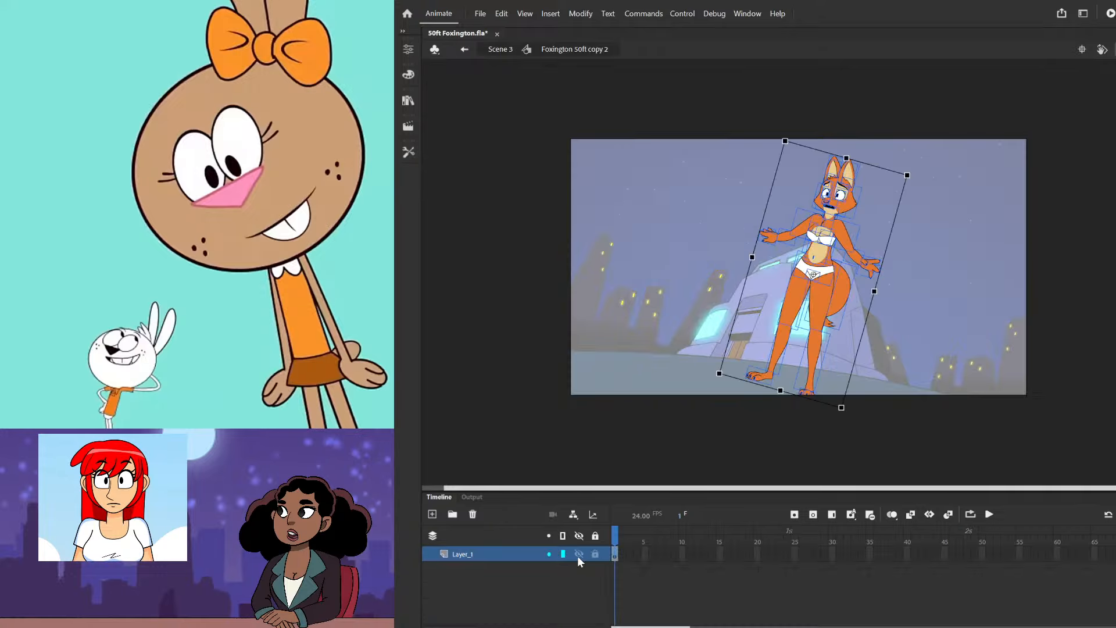
key("ctrl+shift+n")
left_click_drag(697, 572, 1115, 553)
key("F5")
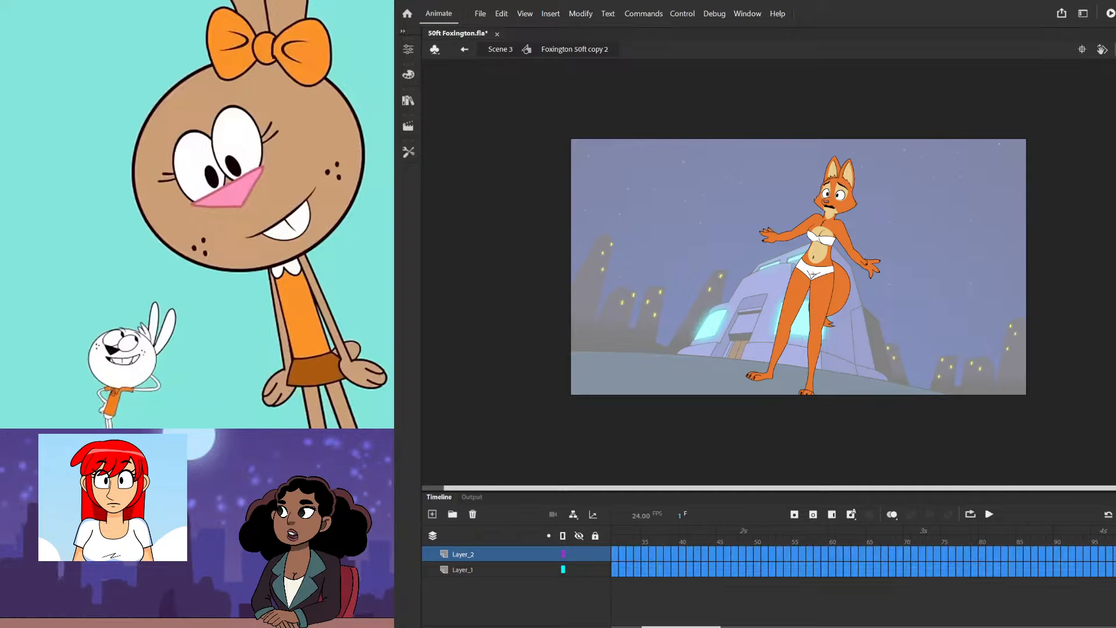
left_click(1114, 570)
left_click(969, 241)
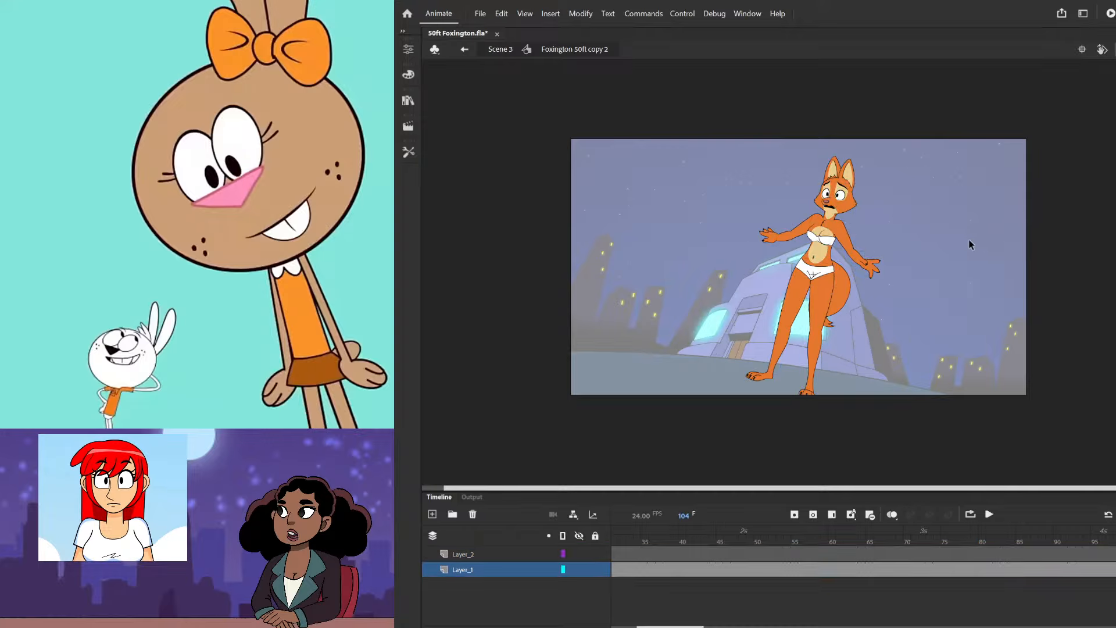
- Convert the parts of the fox's arm on the viewer's right into one symbol and set its pivot at the shoulder
scroll(863, 246, "up", 3)
scroll(899, 234, "up", 1)
left_click_drag(931, 206, 814, 310)
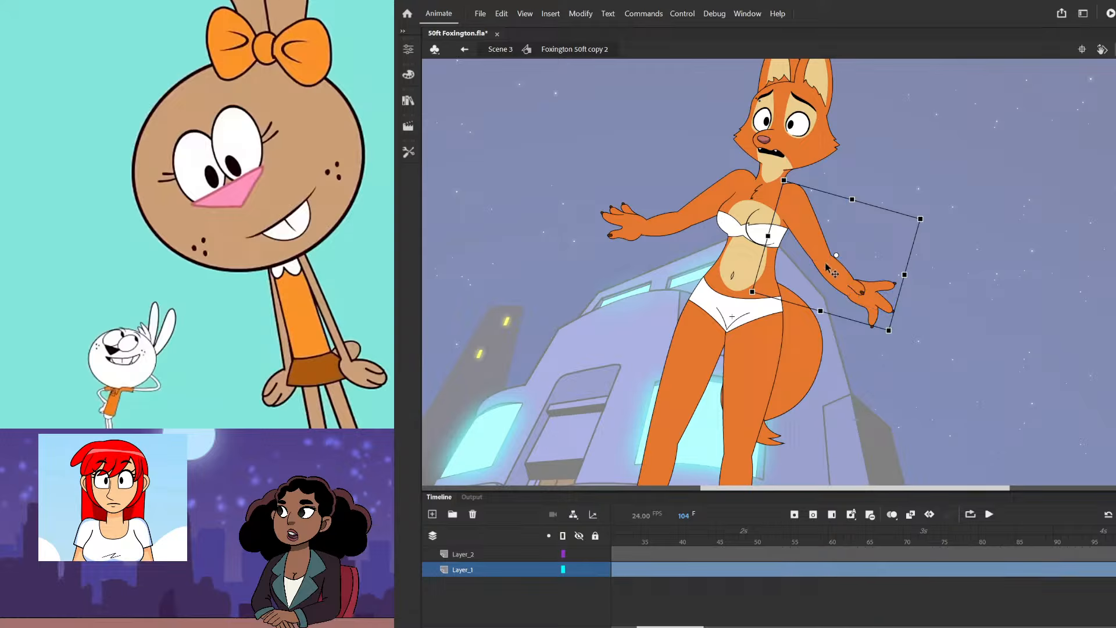
left_click_drag(836, 256, 784, 186)
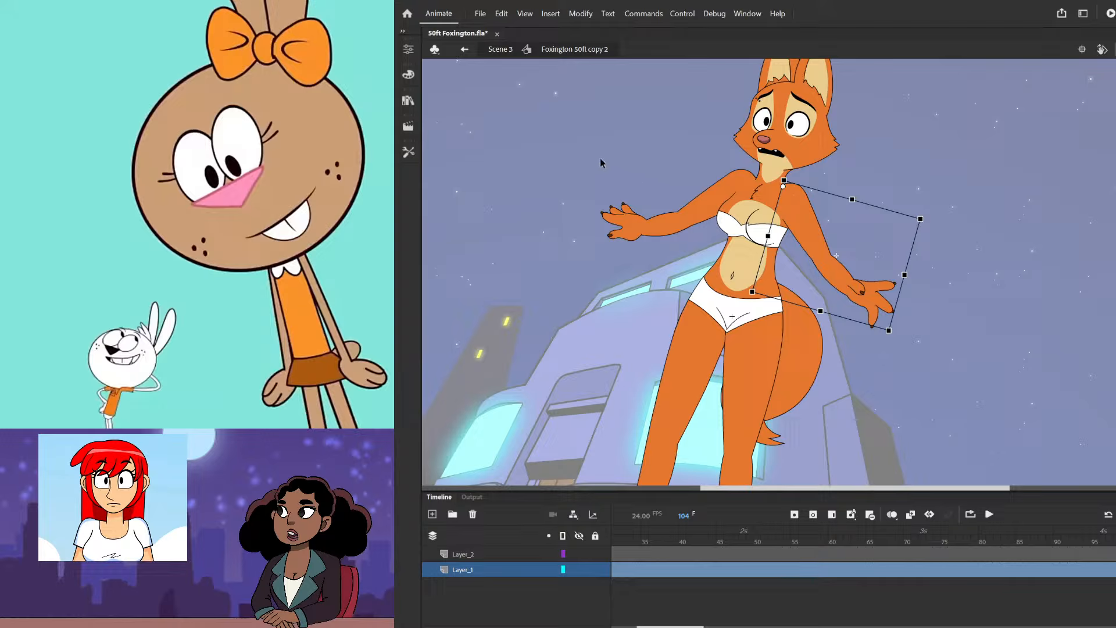
- Convert the arm on the viewer's left into one symbol and distribute both arms onto separate layers
left_click_drag(602, 163, 700, 253)
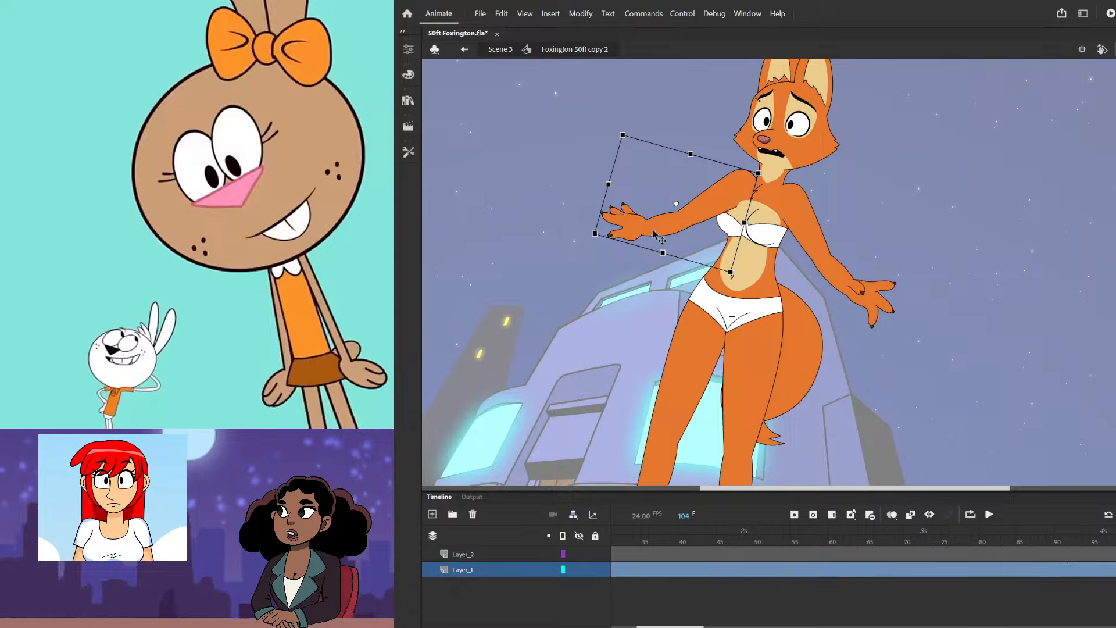
key("ctrl+shift+d")
left_click(824, 272)
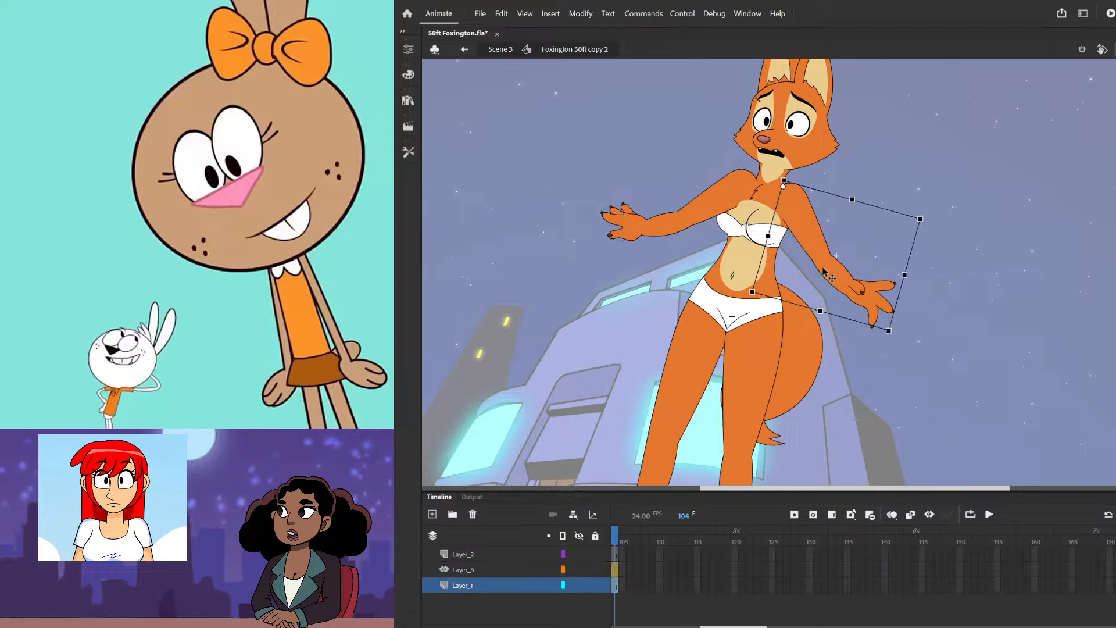
key("ctrl+shift+d")
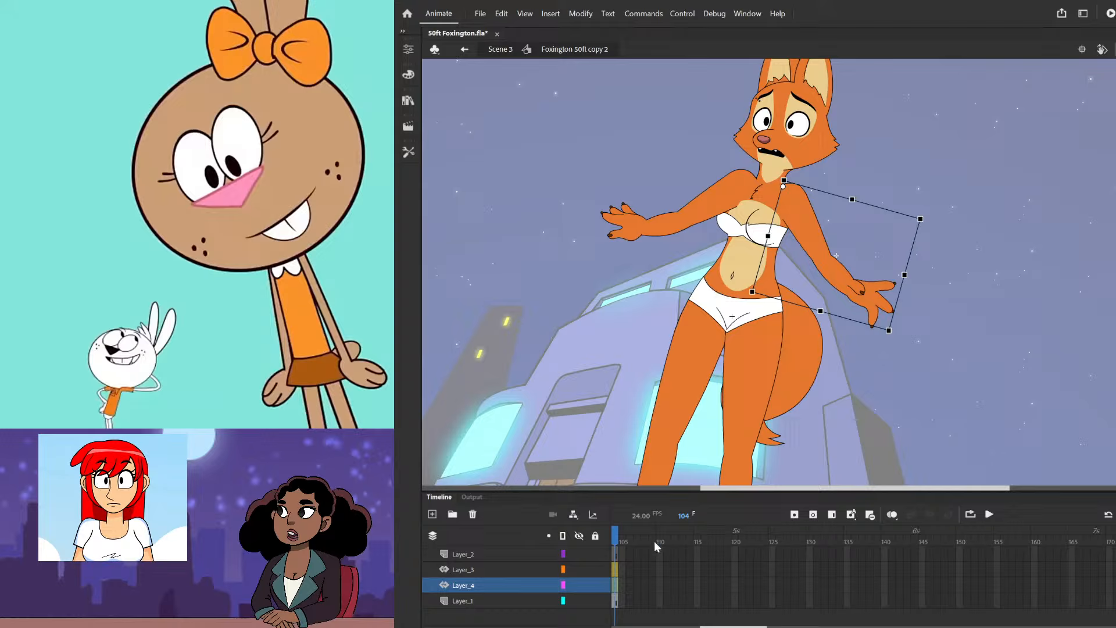
- Return to frame 1 and move the viewer's-left arm layer, Layer_3, below the body layer, Layer_1
key("Home")
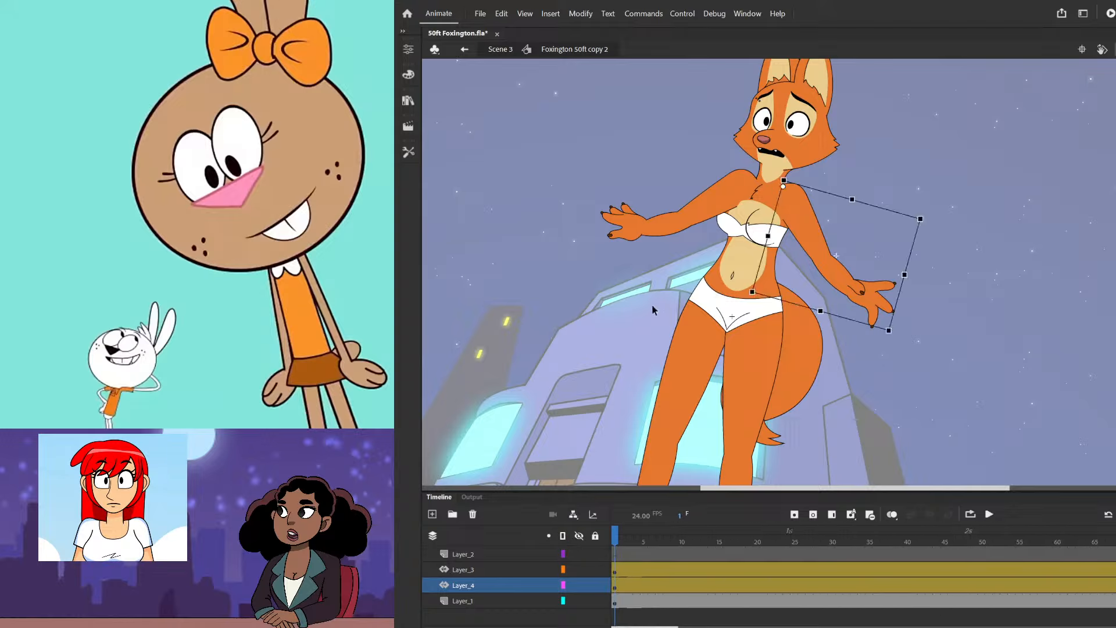
left_click(427, 570)
left_click_drag(427, 569, 423, 611)
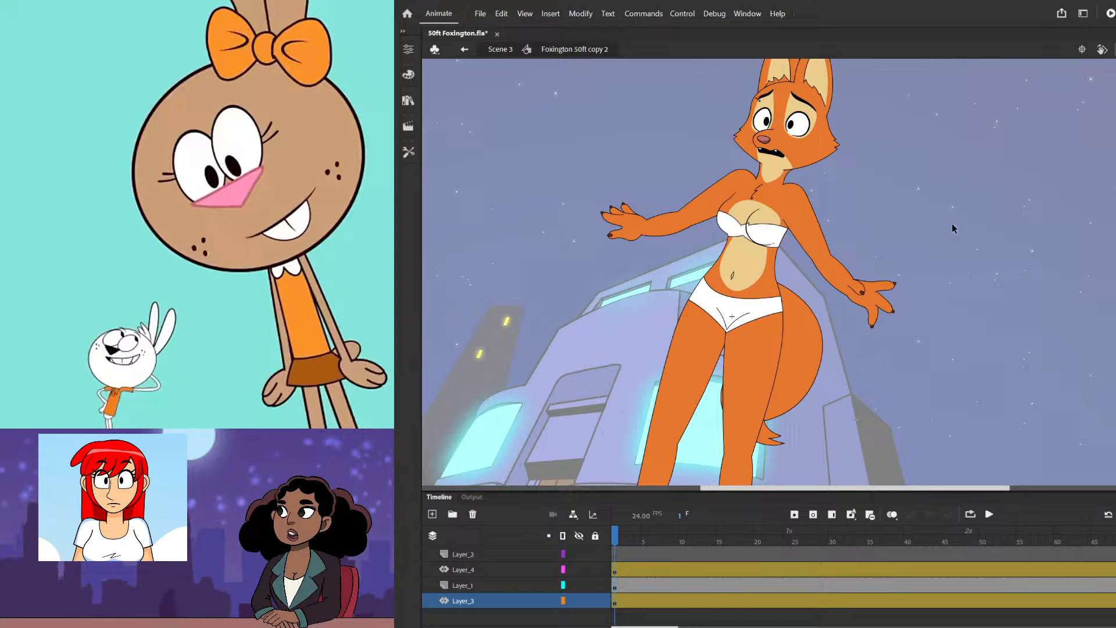
- Set the pivot of the arm on the viewer's left at its shoulder and return to Scene 3
left_click(810, 250)
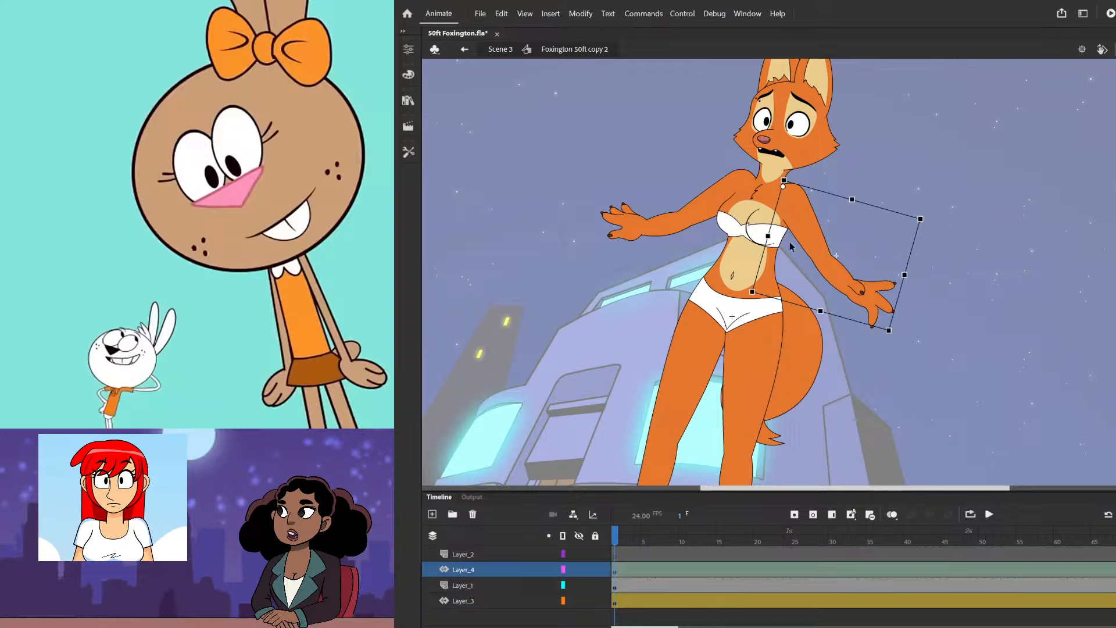
left_click(675, 241)
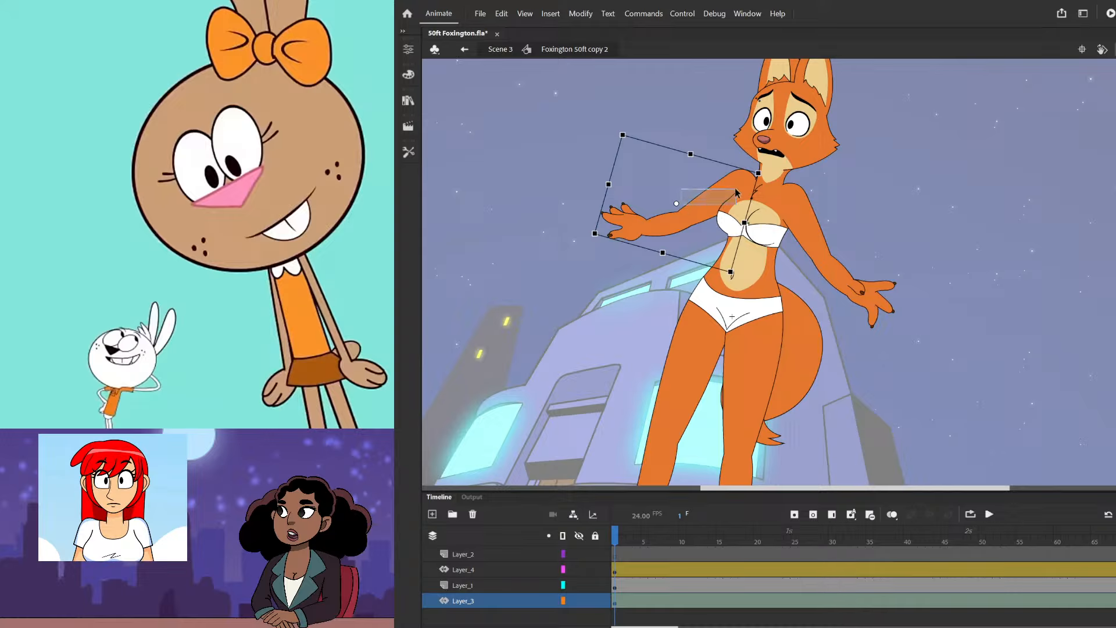
left_click_drag(678, 203, 756, 179)
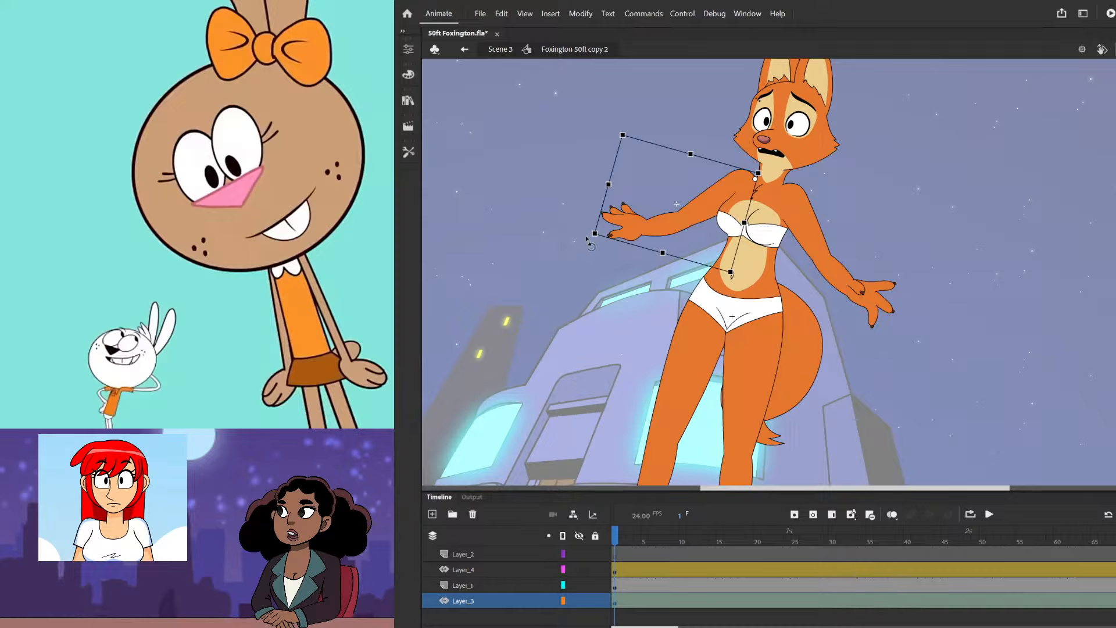
left_click_drag(592, 241, 592, 233)
double_click(571, 319)
- Reopen the fox symbol at frame 51 and rotate the arm on the viewer's left downward about its shoulder
left_click_drag(660, 527, 990, 547)
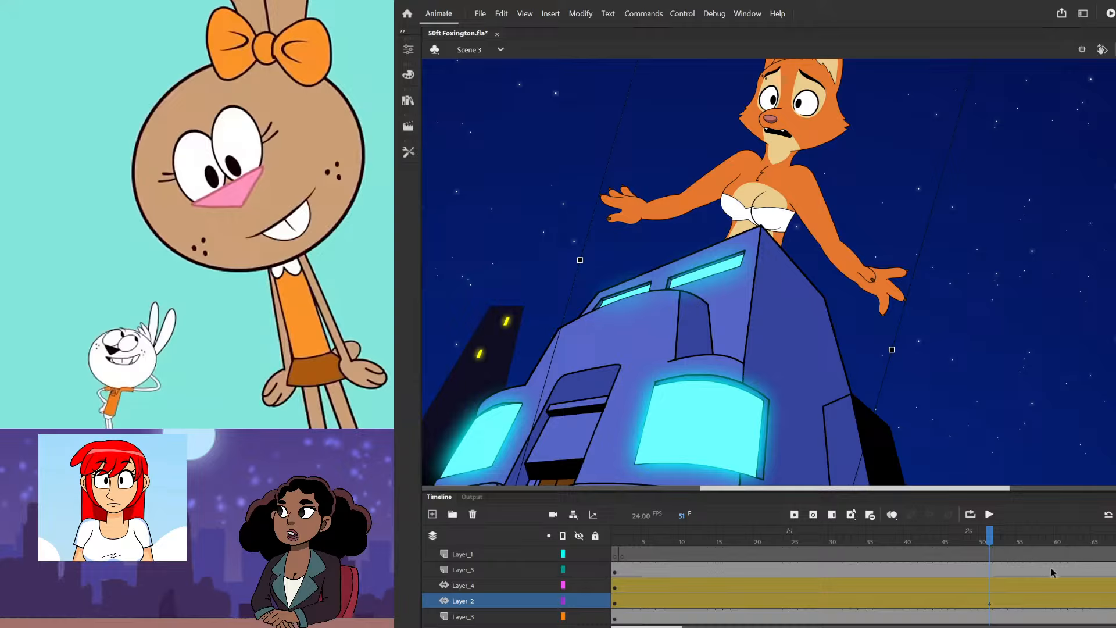
left_click_drag(1023, 550, 996, 589)
double_click(670, 204)
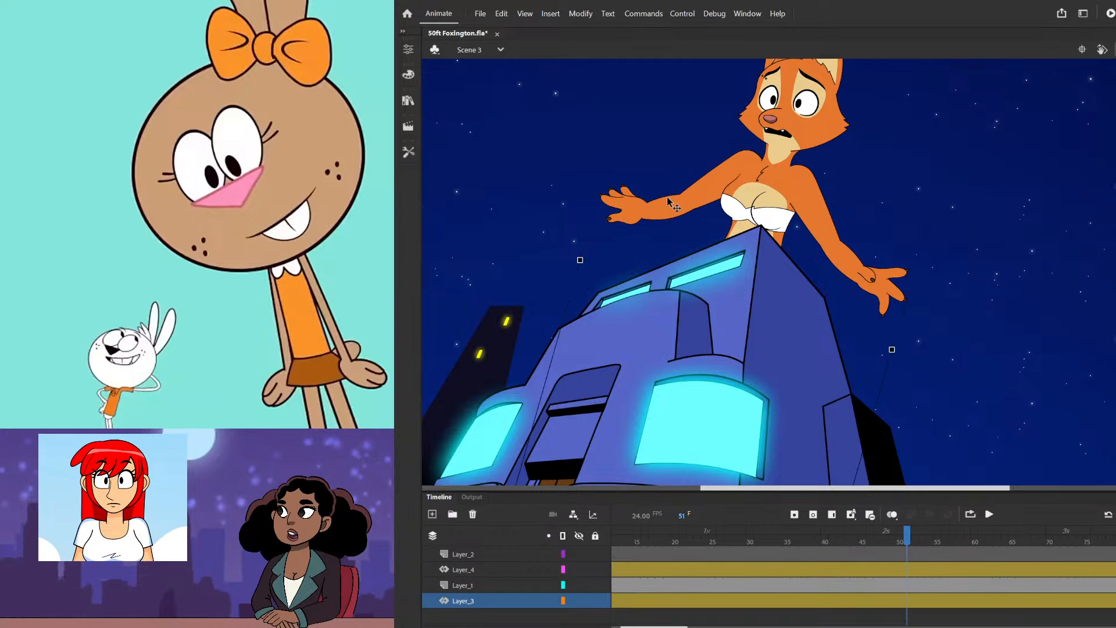
left_click(670, 204)
left_click_drag(593, 230, 649, 275)
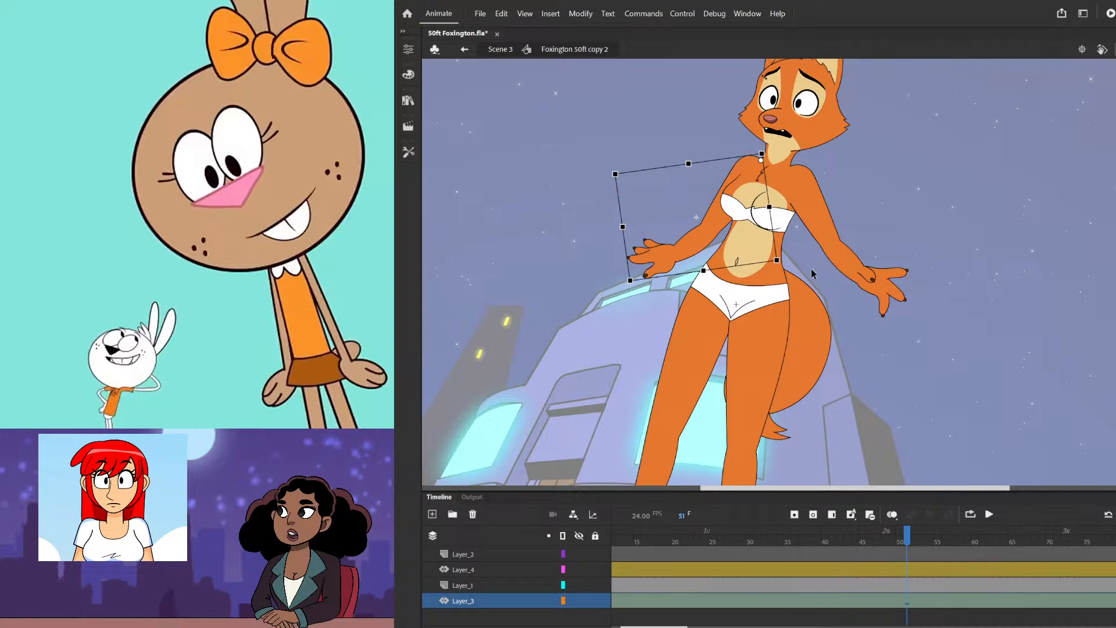
- Try to rotate the arm on the viewer's right downward at frame 51 and undo the rotation
left_click(819, 239)
left_click_drag(915, 321, 872, 351)
left_click(839, 164)
scroll(818, 170, "up", 2)
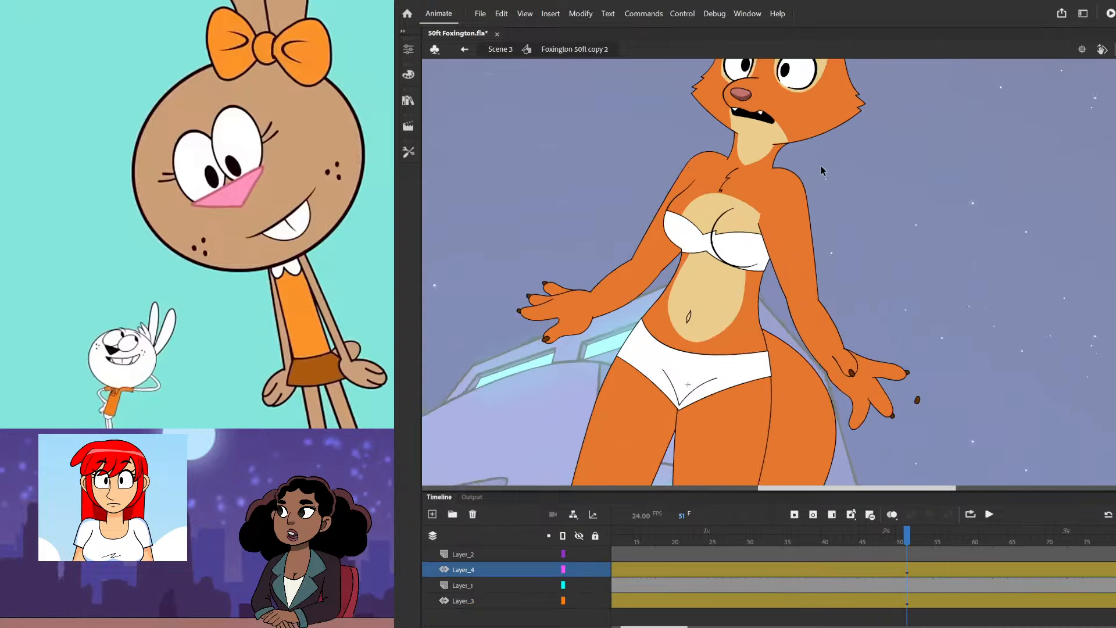
scroll(820, 169, "down", 2)
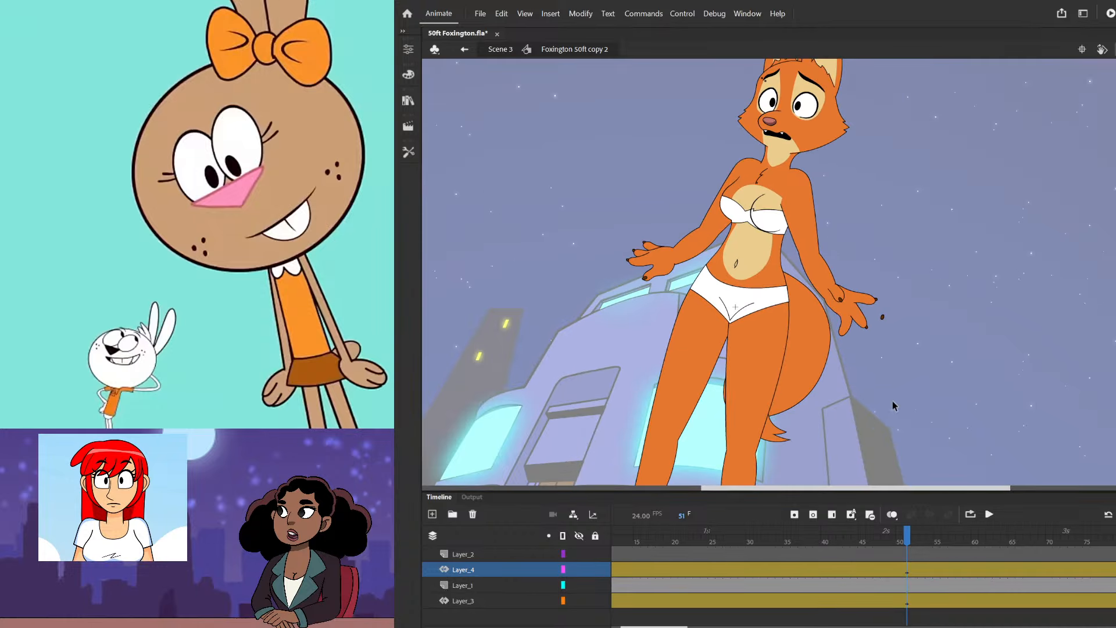
key("ctrl+z")
key("ctrl+z")
- Paste the stray fingernail into the viewer's-right arm symbol, place it on the lowest fingertip and send it behind the finger
scroll(881, 308, "up", 2)
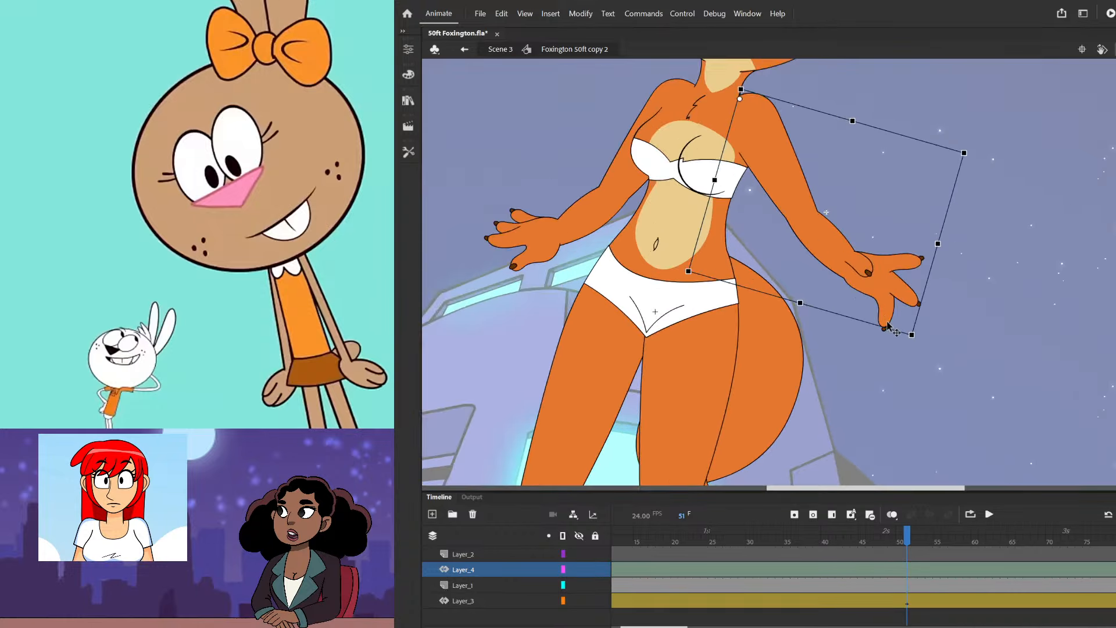
scroll(888, 325, "up", 2)
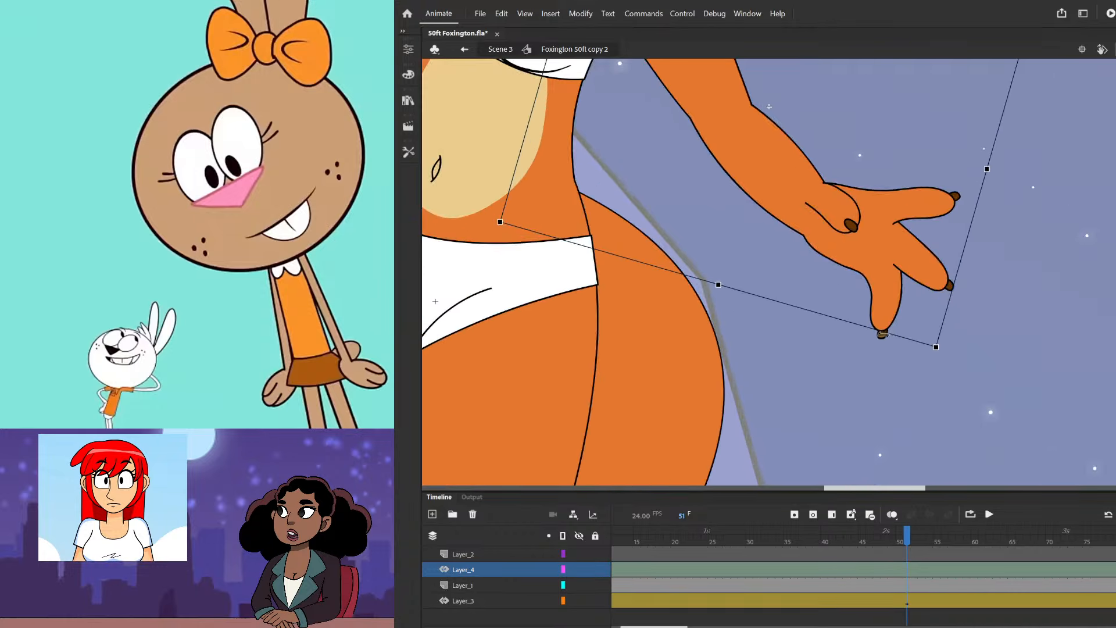
double_click(882, 315)
left_click(895, 353)
scroll(892, 349, "up", 2)
key("ctrl+v")
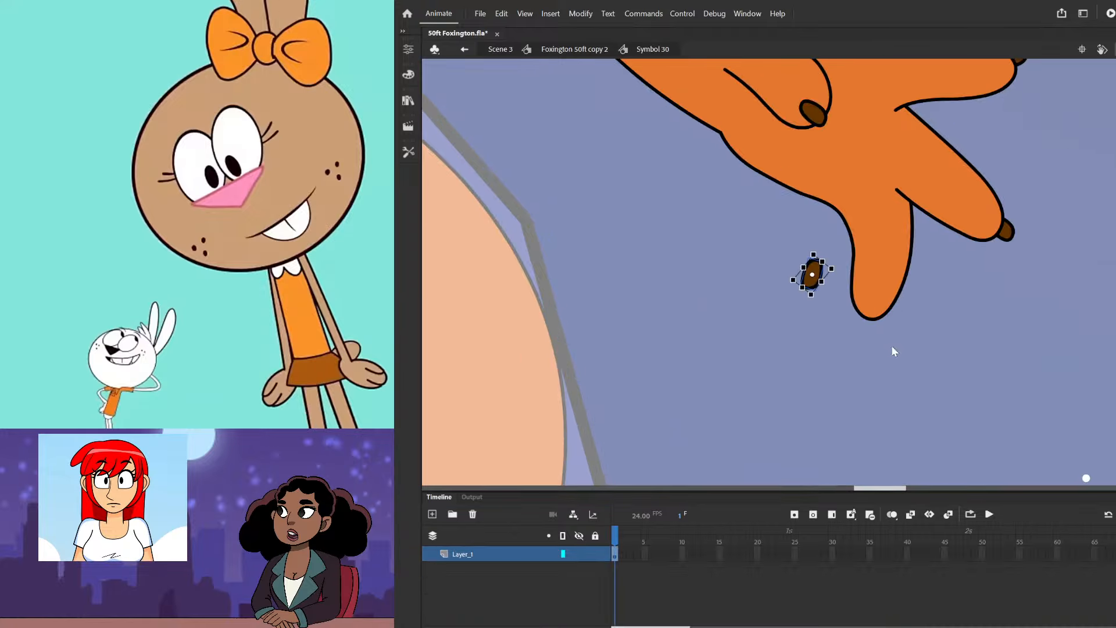
scroll(814, 279, "up", 2)
left_click_drag(812, 283, 903, 348)
key("ctrl+shift+Down")
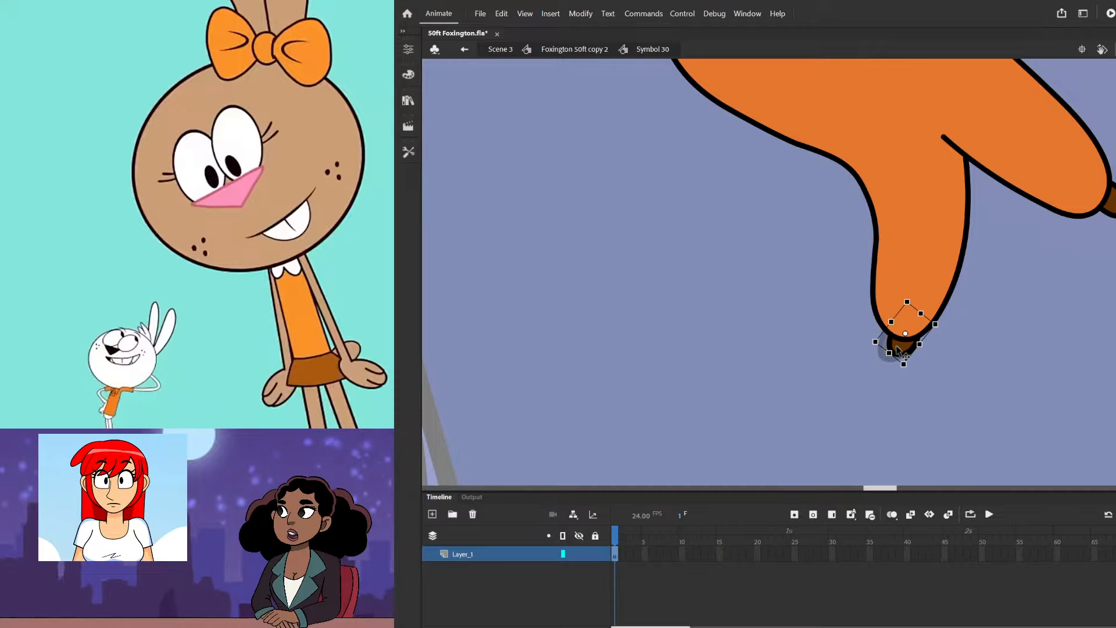
left_click(962, 369)
scroll(958, 352, "down", 5)
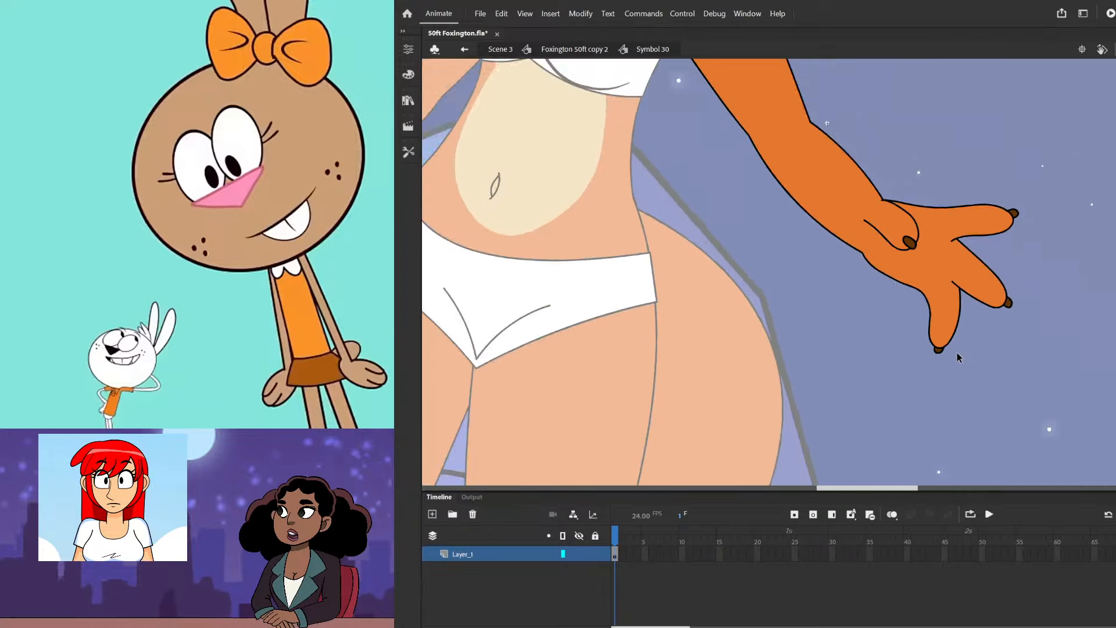
double_click(992, 243)
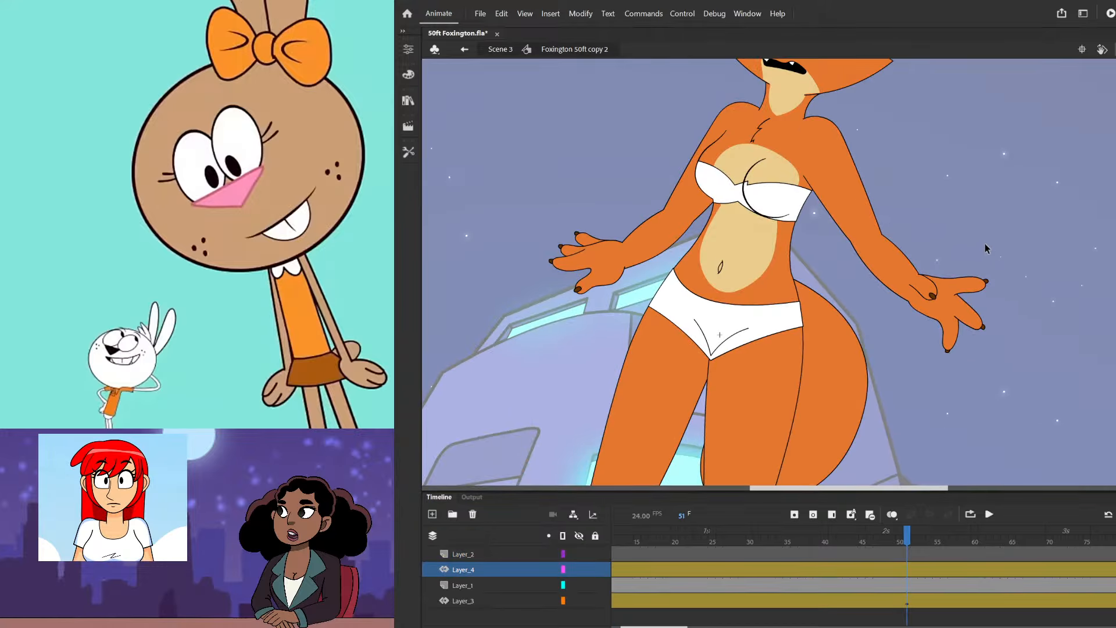
- Insert a keyframe at frame 51 on Layer_4 for the arm on the viewer's right
left_click(640, 263)
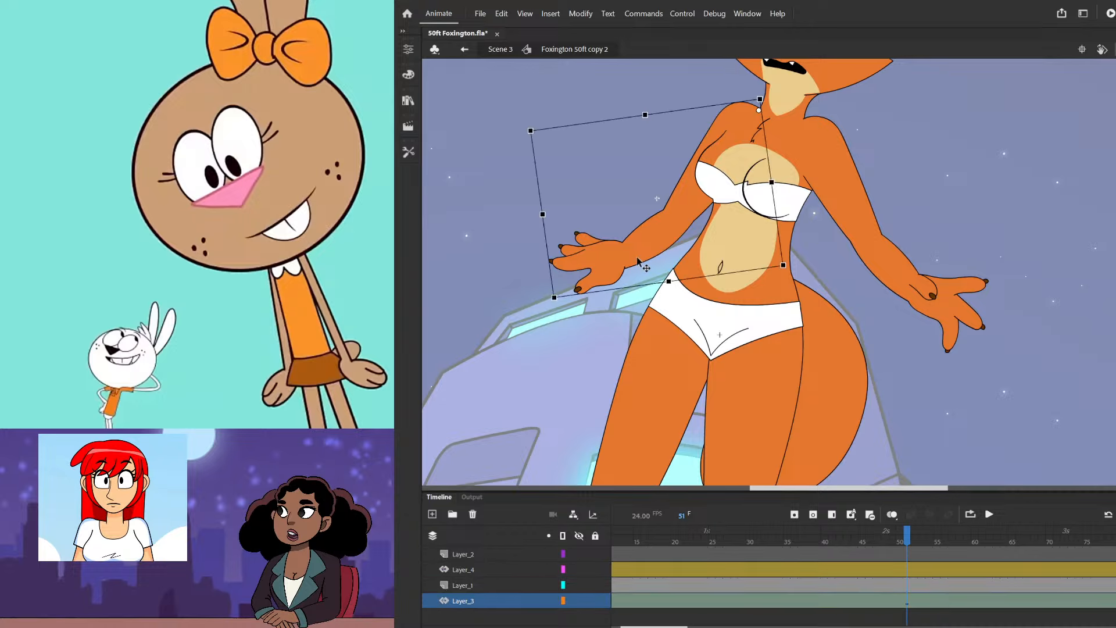
scroll(661, 273, "down", 2)
scroll(660, 271, "down", 2)
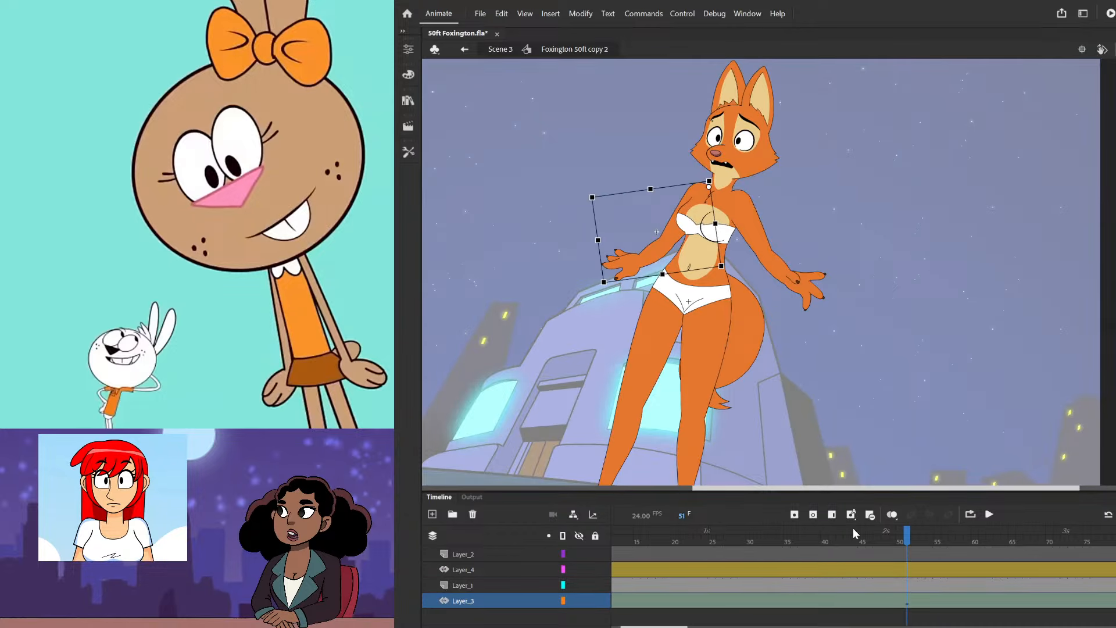
left_click(905, 566)
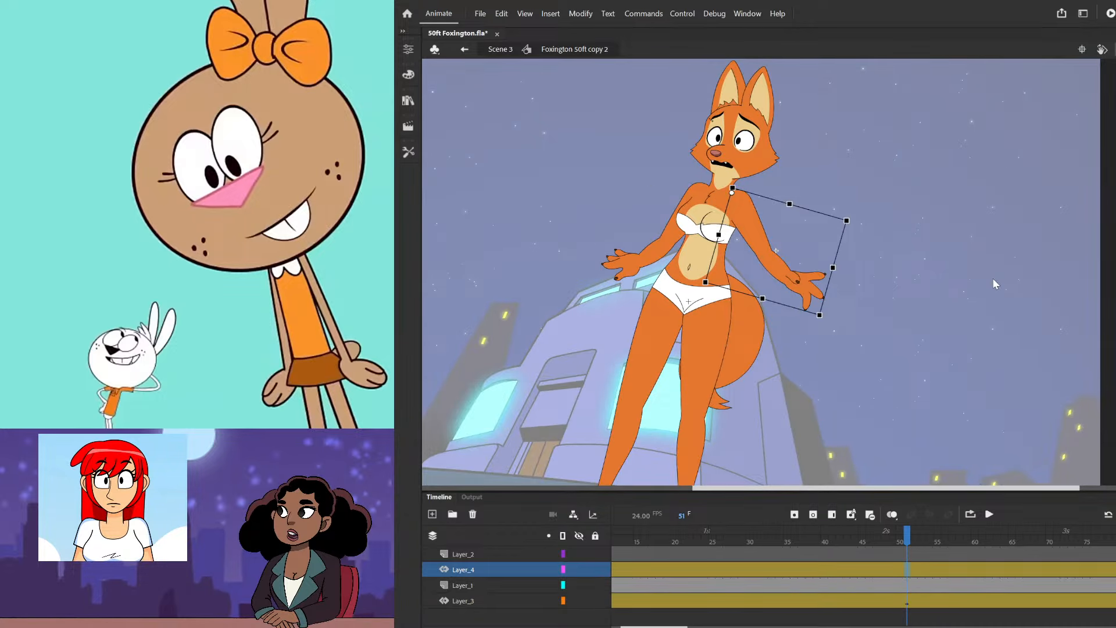
- Rotate the arm on the viewer's left slightly upward about its shoulder at frame 51
left_click(608, 236)
left_click(632, 260)
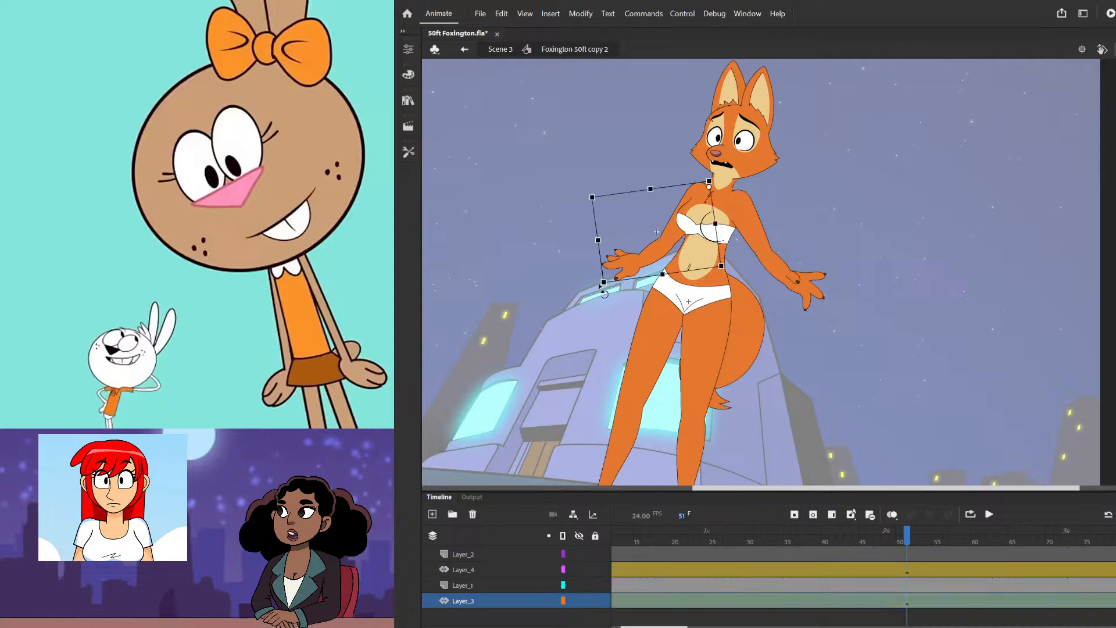
left_click_drag(592, 286, 567, 268)
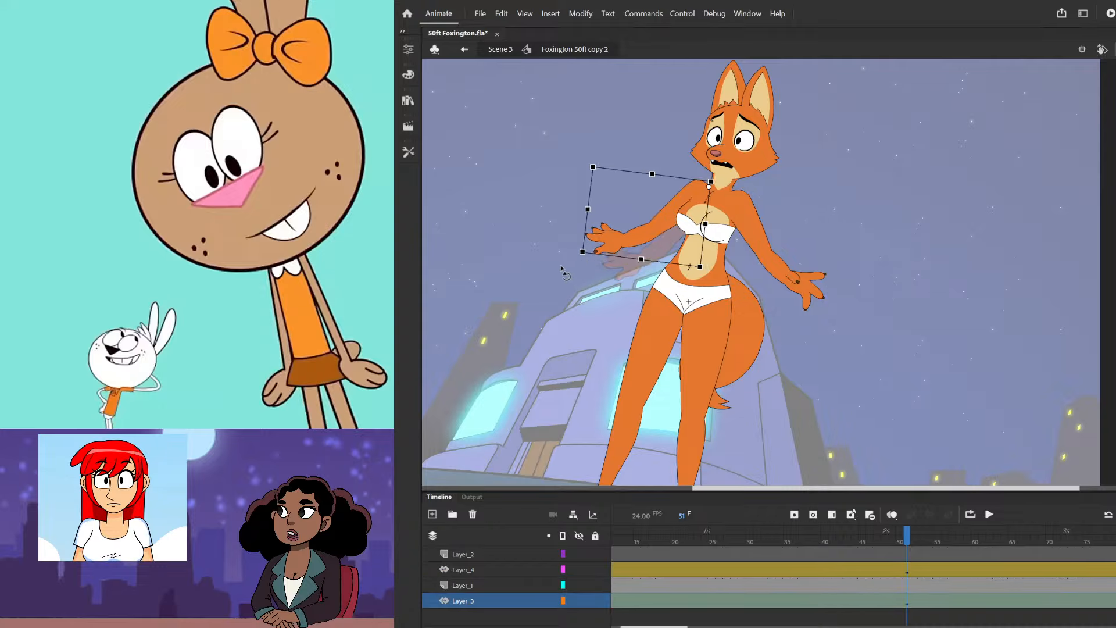
- Return to frame 1 and rotate both of the fox's arms downward about their shoulders
left_click_drag(896, 534, 586, 541)
left_click(611, 236)
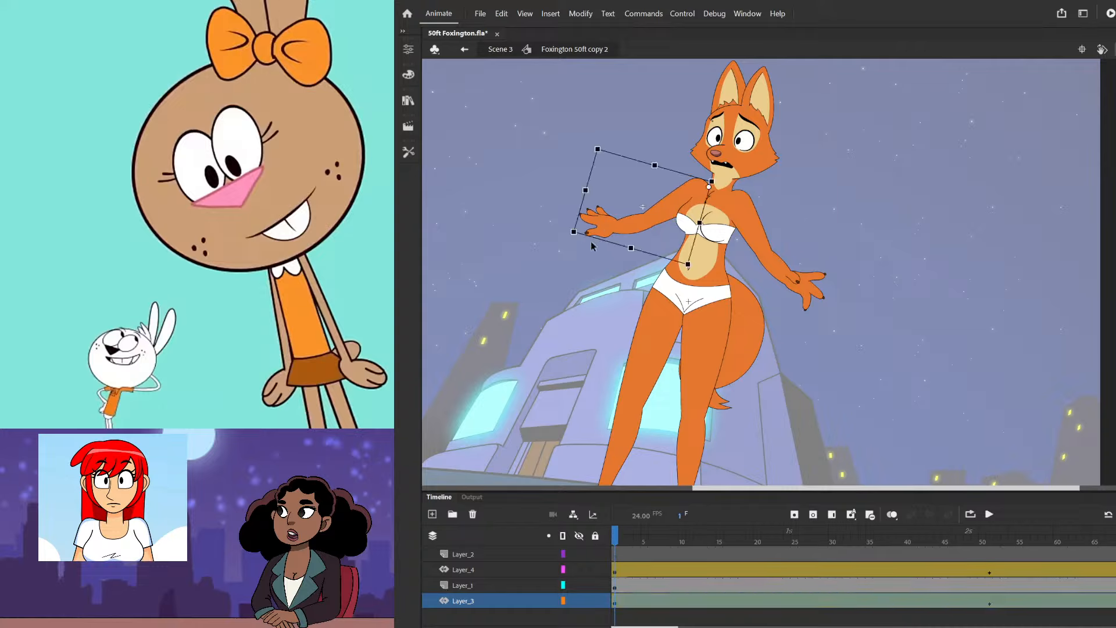
left_click_drag(570, 247, 618, 293)
left_click(780, 271)
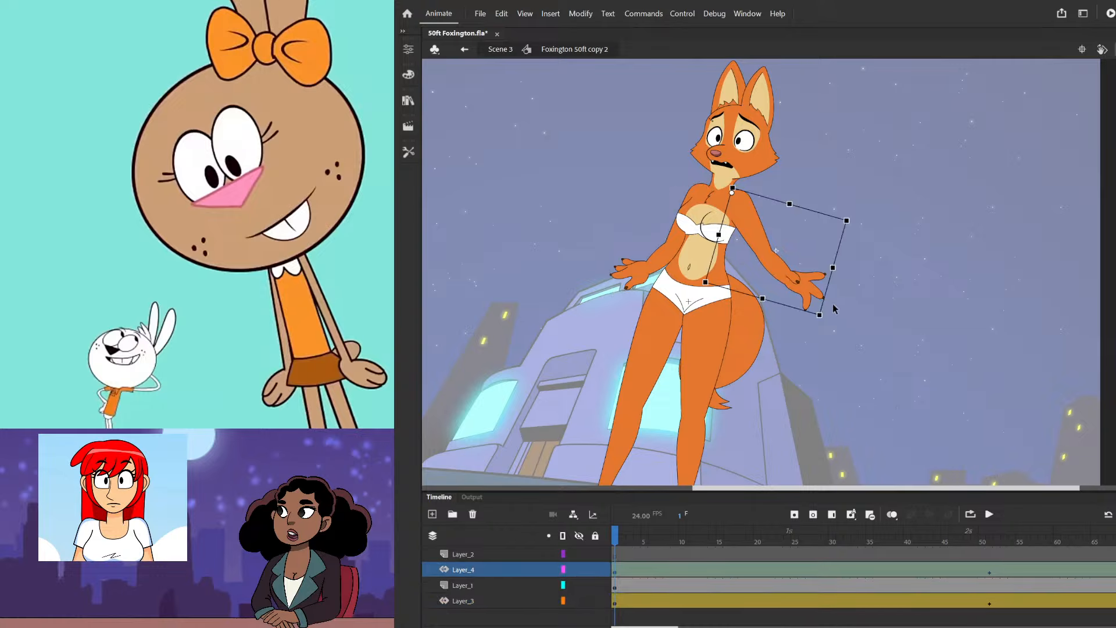
left_click_drag(835, 321, 806, 351)
left_click(774, 168)
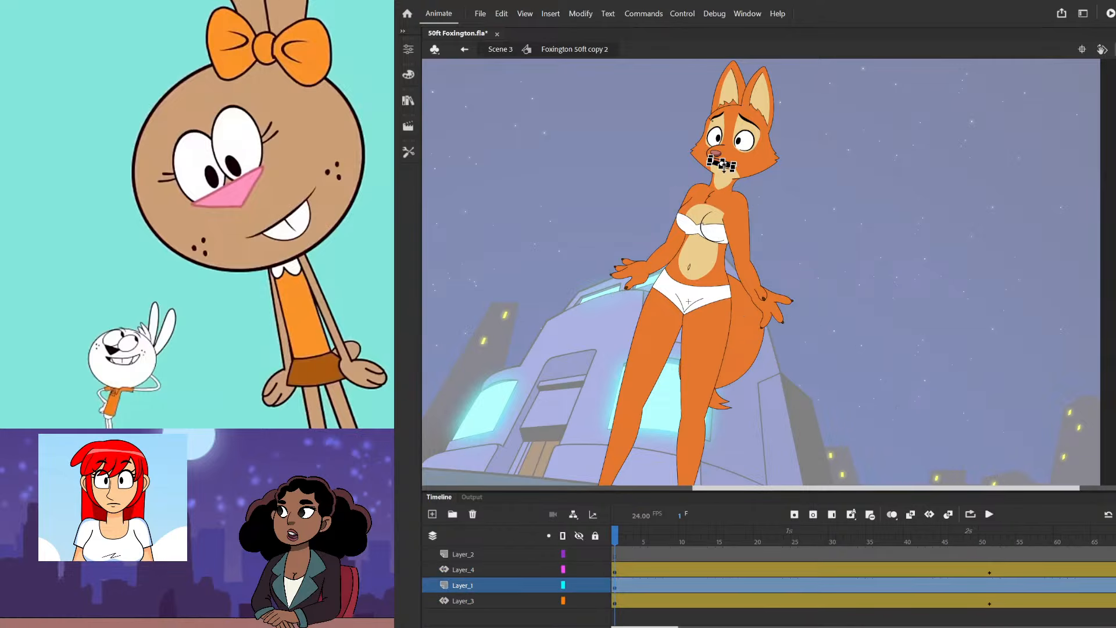
- Select all of the fox's head pieces and convert them into one symbol with a motion tween on its own layer
scroll(748, 212, "up", 3)
scroll(749, 212, "down", 3)
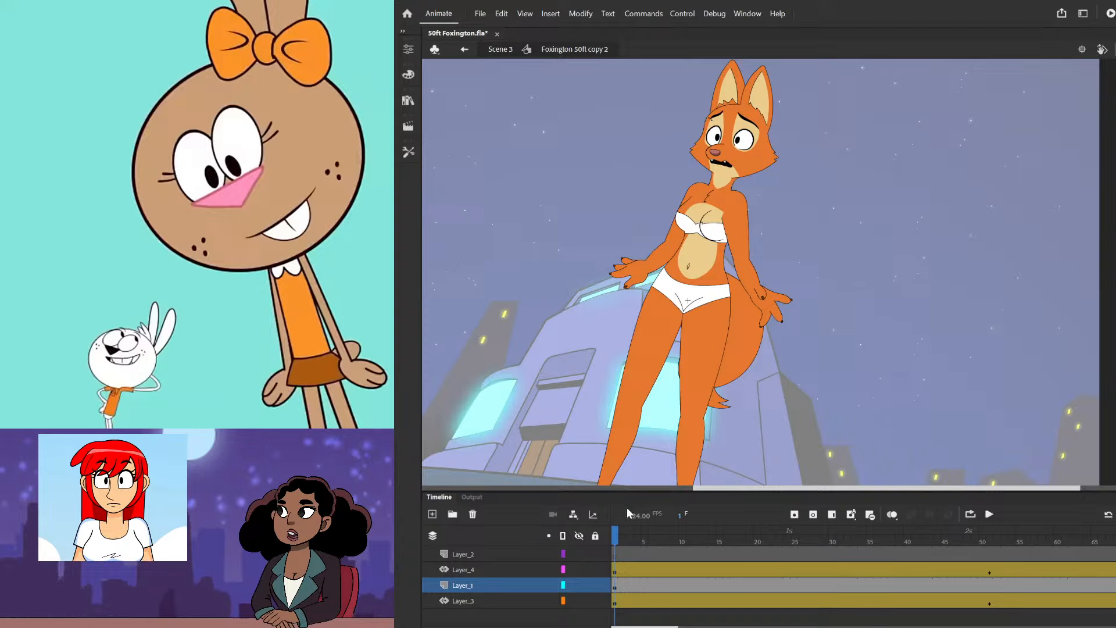
left_click_drag(618, 538, 589, 568)
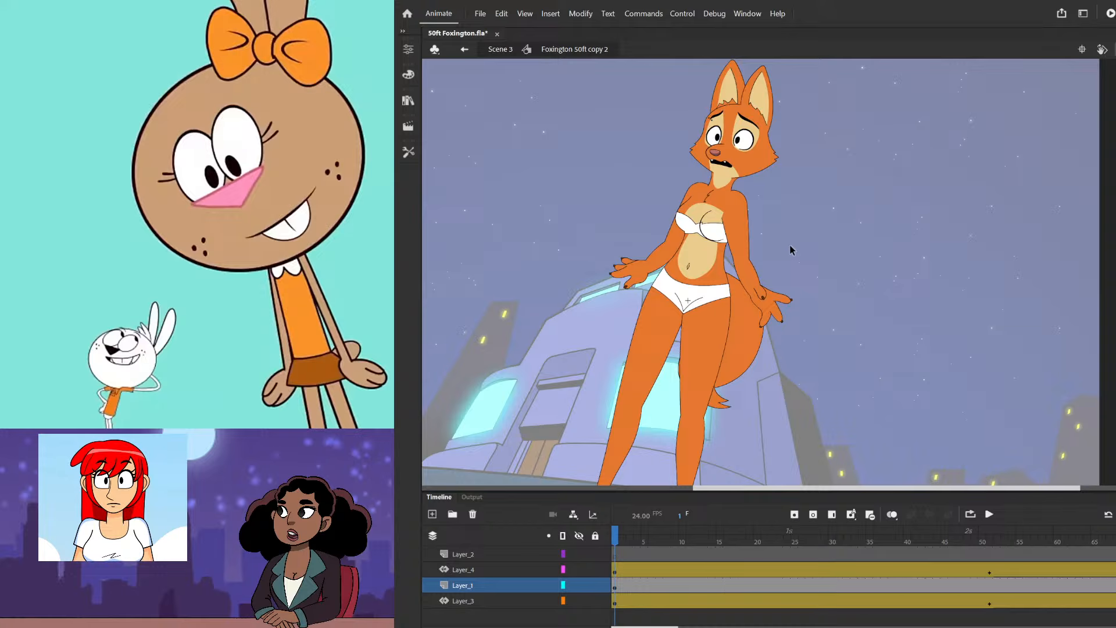
left_click(755, 177)
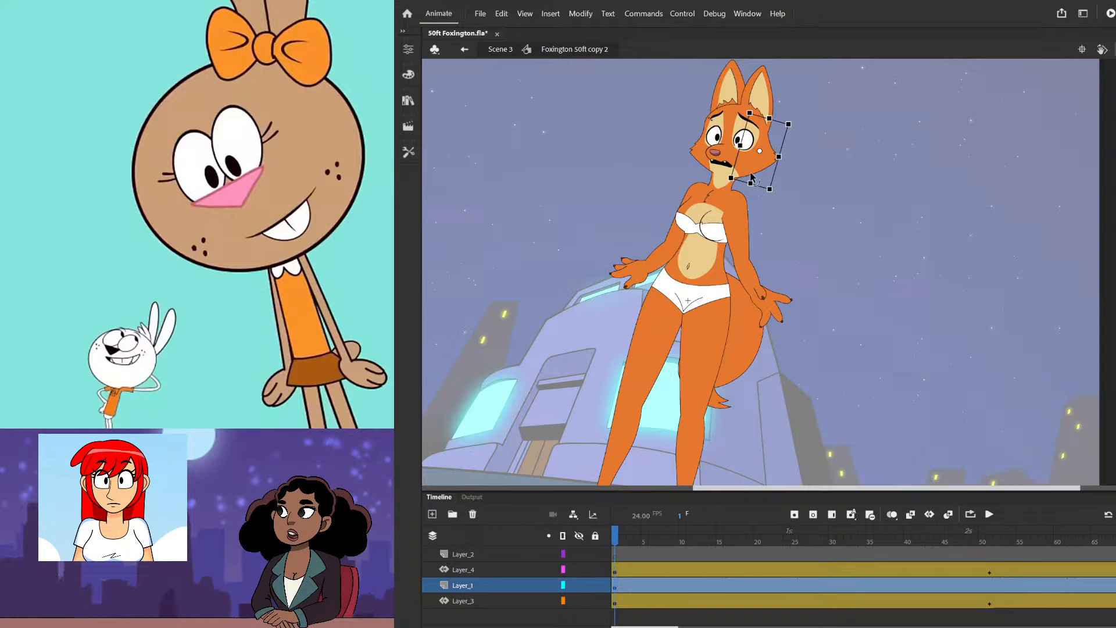
left_click(674, 137)
scroll(675, 138, "up", 2)
left_click_drag(652, 91, 789, 186)
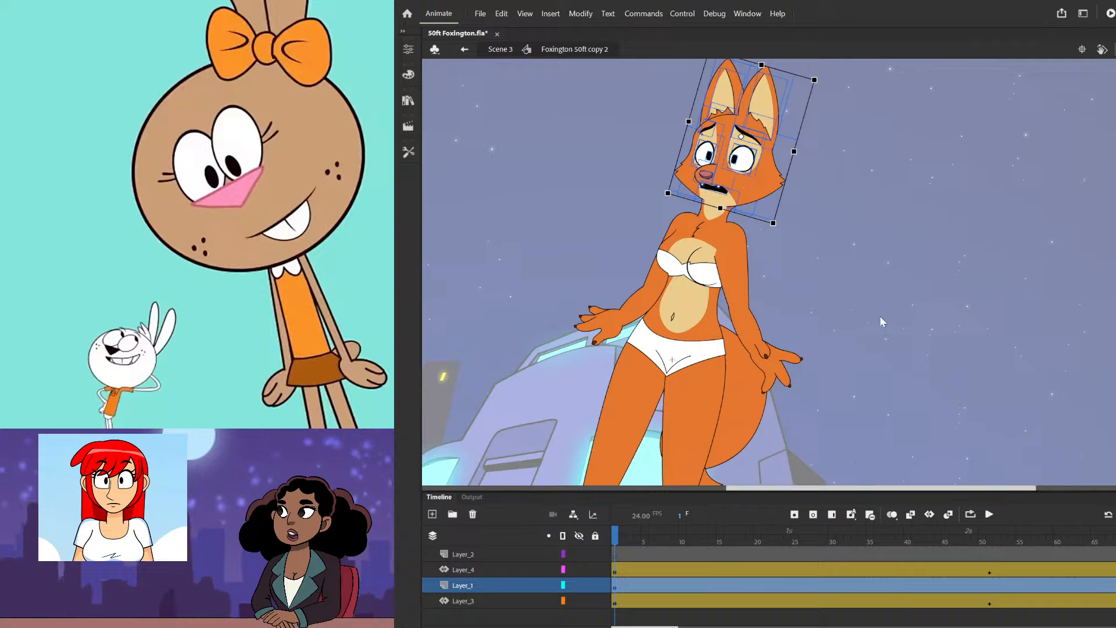
key("ctrl+g")
key("F3")
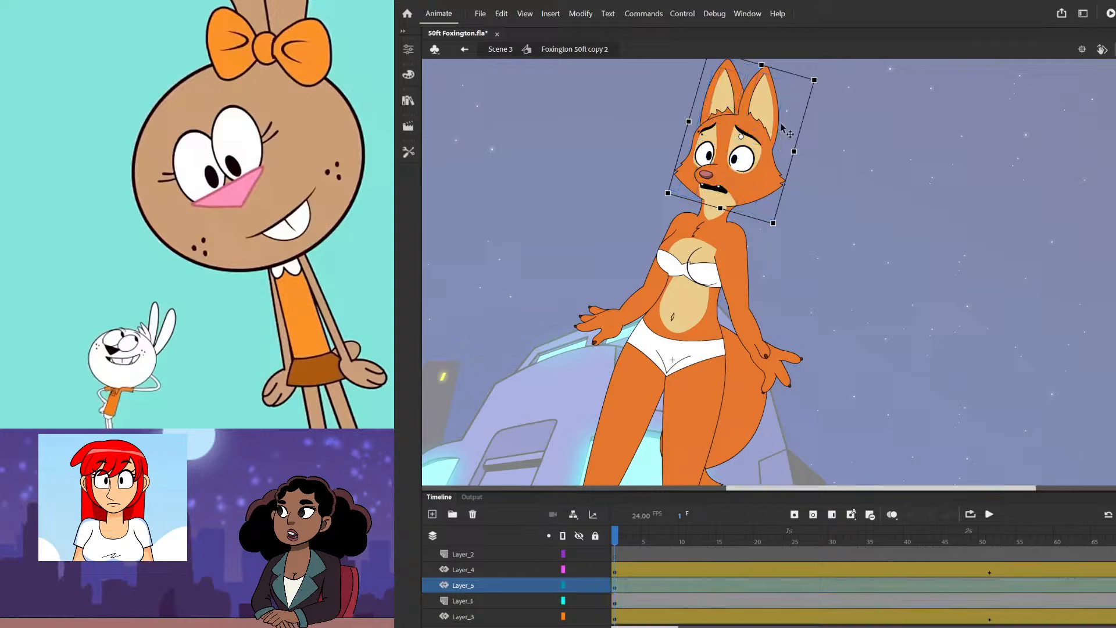
- Move the head symbol's pivot point down to the base of the neck and return to Scene 3
left_click_drag(741, 137, 725, 202)
left_click(555, 321)
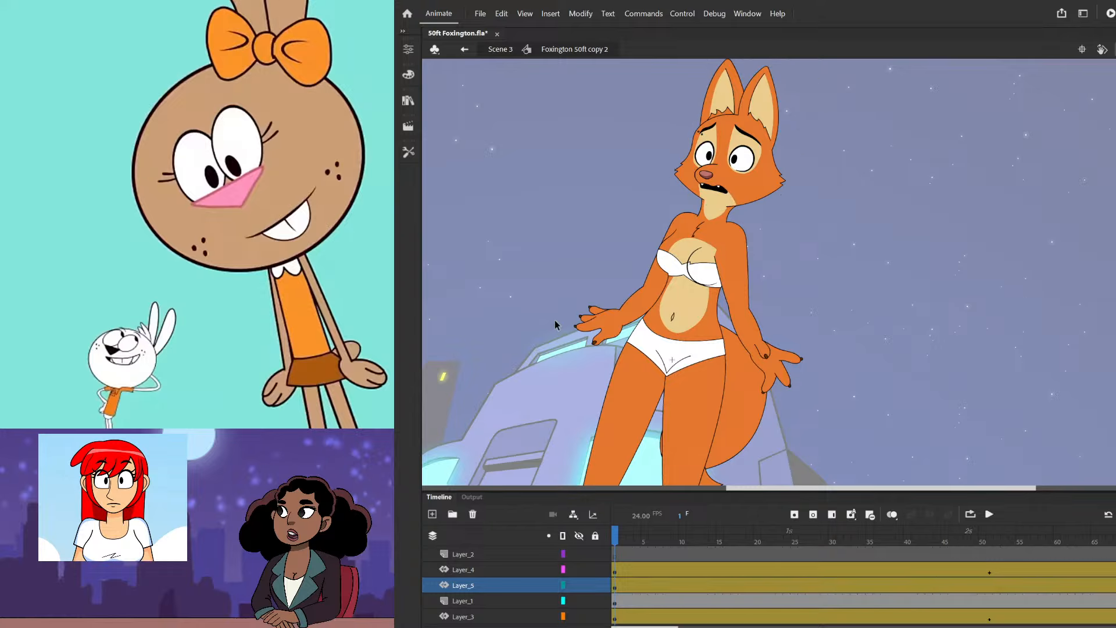
double_click(554, 320)
scroll(570, 317, "down", 4)
mouse_move(616, 540)
left_mouse_down()
mouse_move(1007, 542)
mouse_move(615, 540)
left_mouse_up()
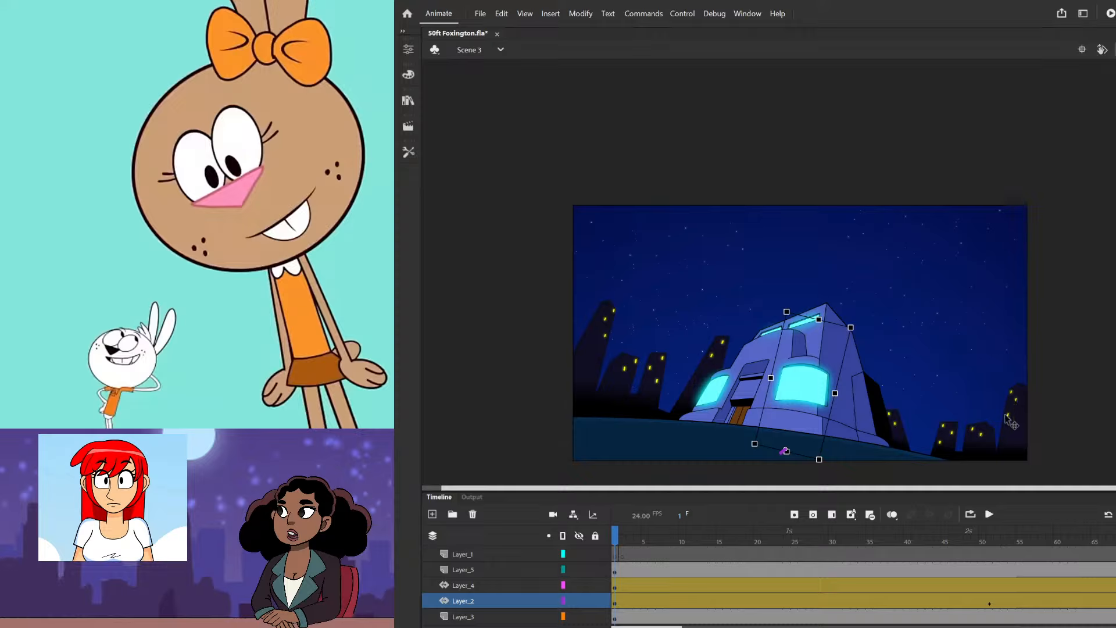
left_click_drag(620, 541, 593, 559)
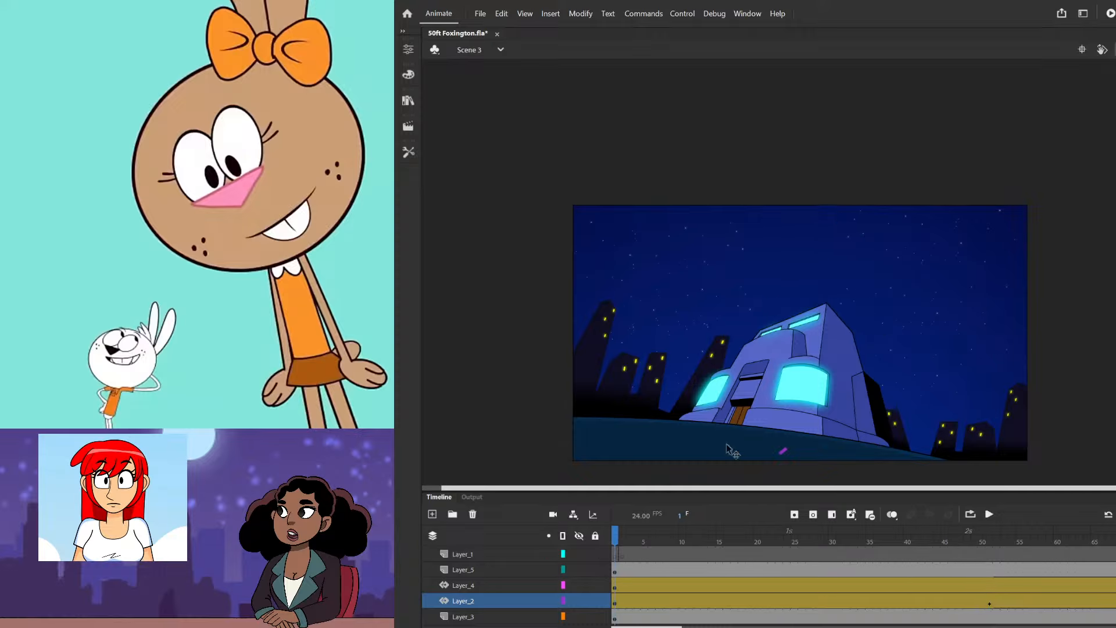
- Add a new layer directly above Layer_3 and draw a small rectangle on it behind the building's roof edge
left_click(811, 357)
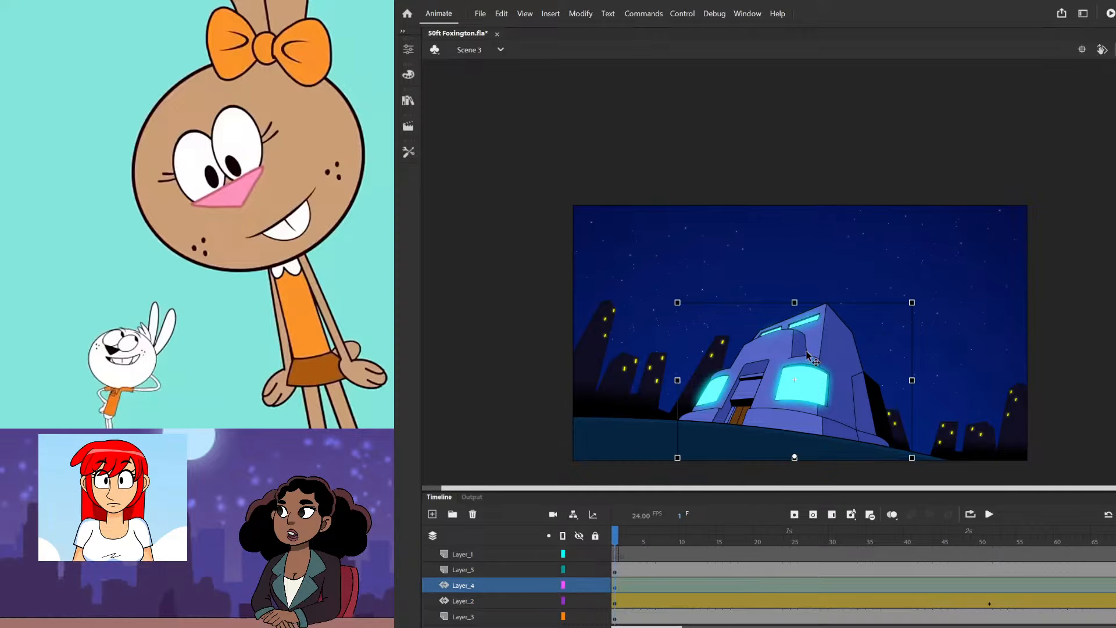
left_click(552, 615)
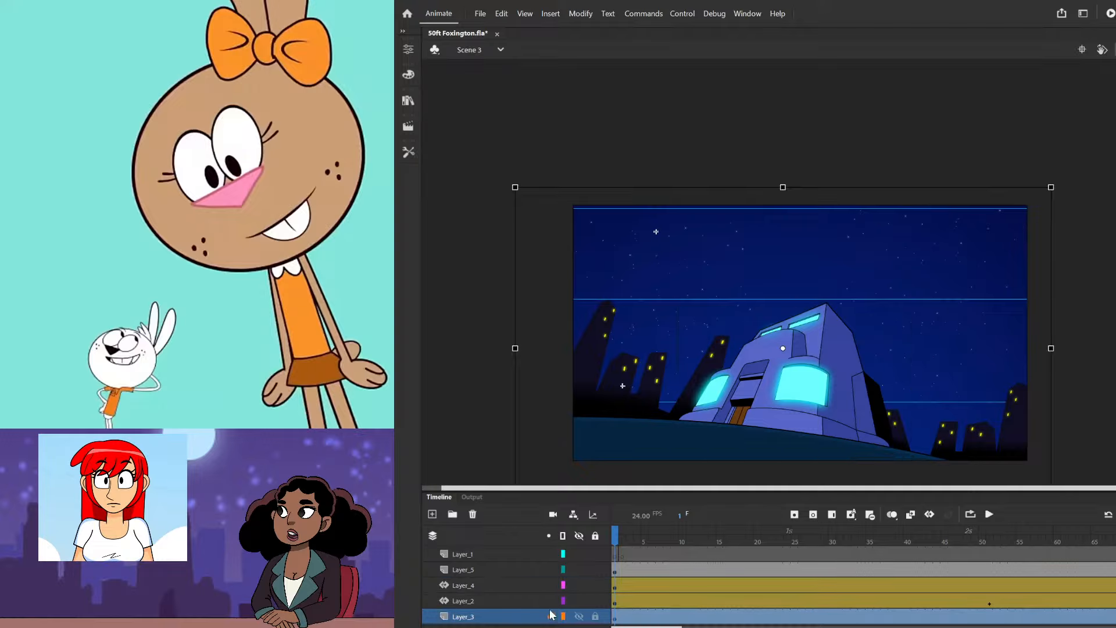
key("Delete")
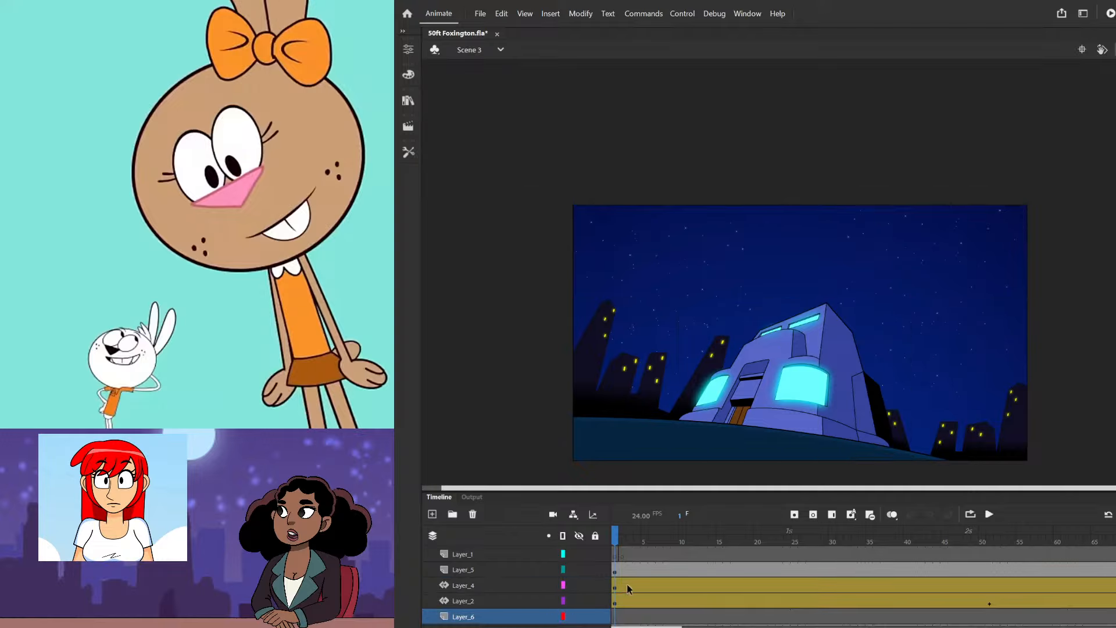
scroll(628, 589, "down", 1)
scroll(792, 335, "up", 3)
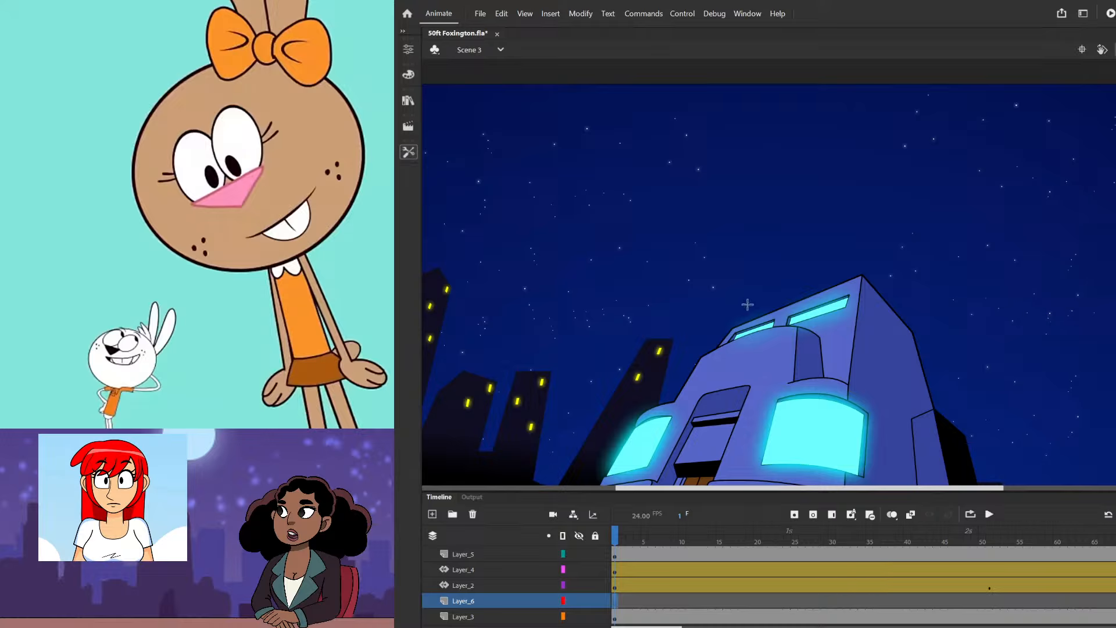
left_click_drag(744, 296, 794, 323)
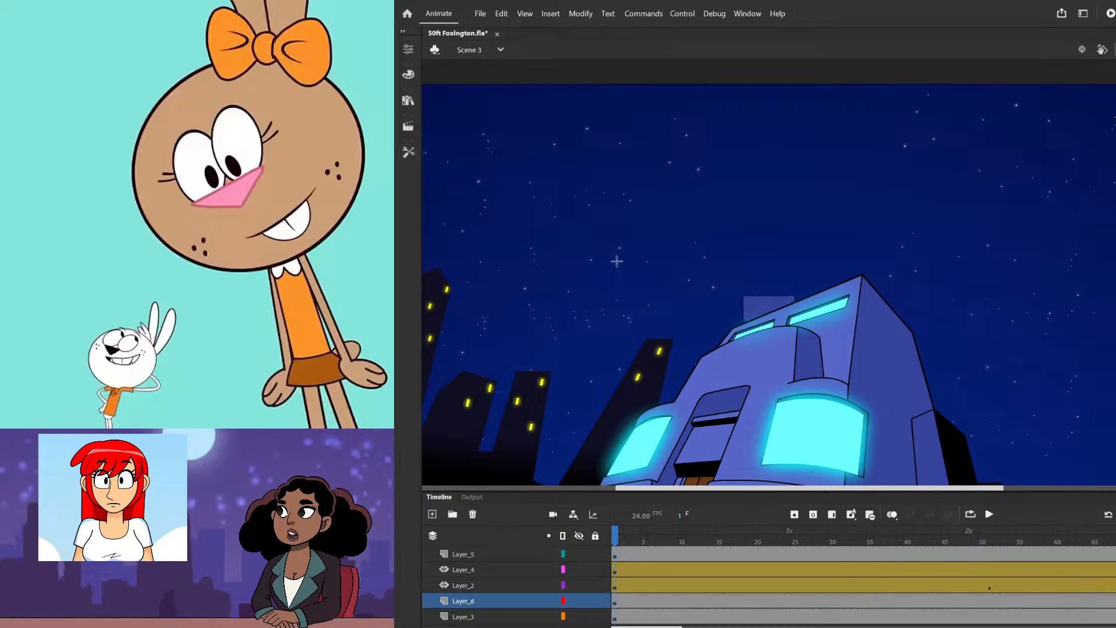
- Fill the rectangle with the dark blue of the building's side wall and give it a thick black outline
left_click(408, 154)
left_click(454, 163)
left_click(753, 308)
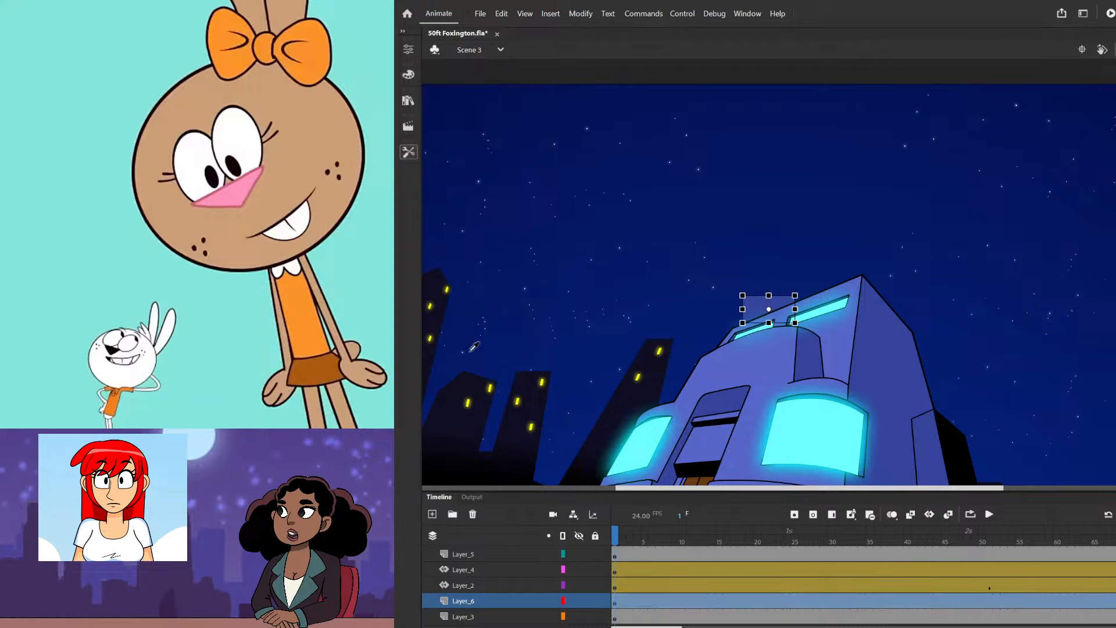
left_click(618, 282)
scroll(773, 312, "up", 2)
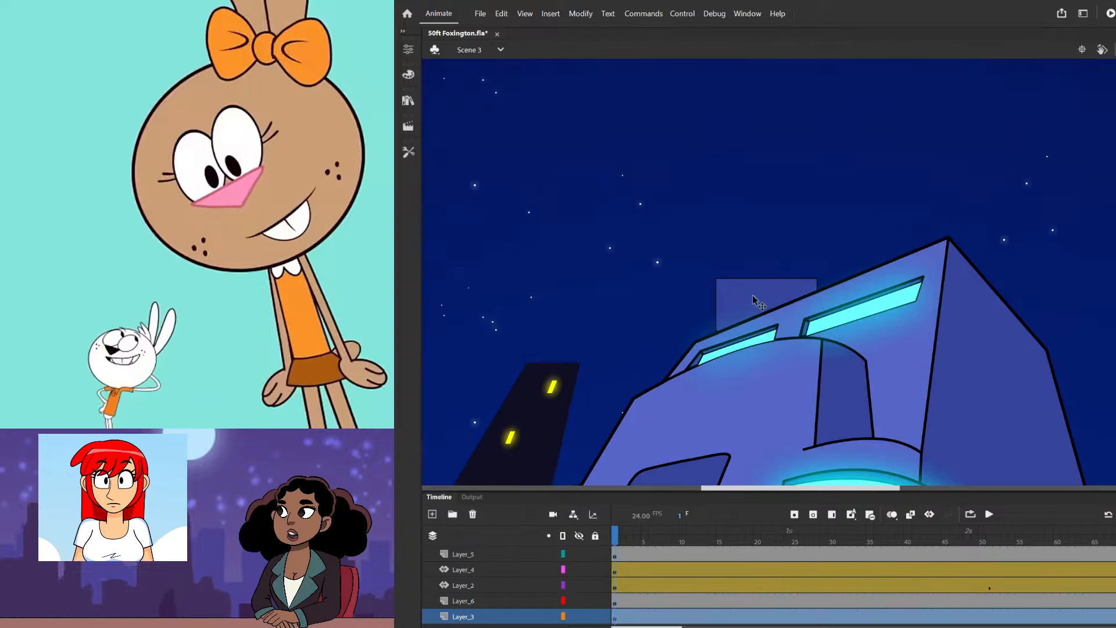
left_click(754, 298)
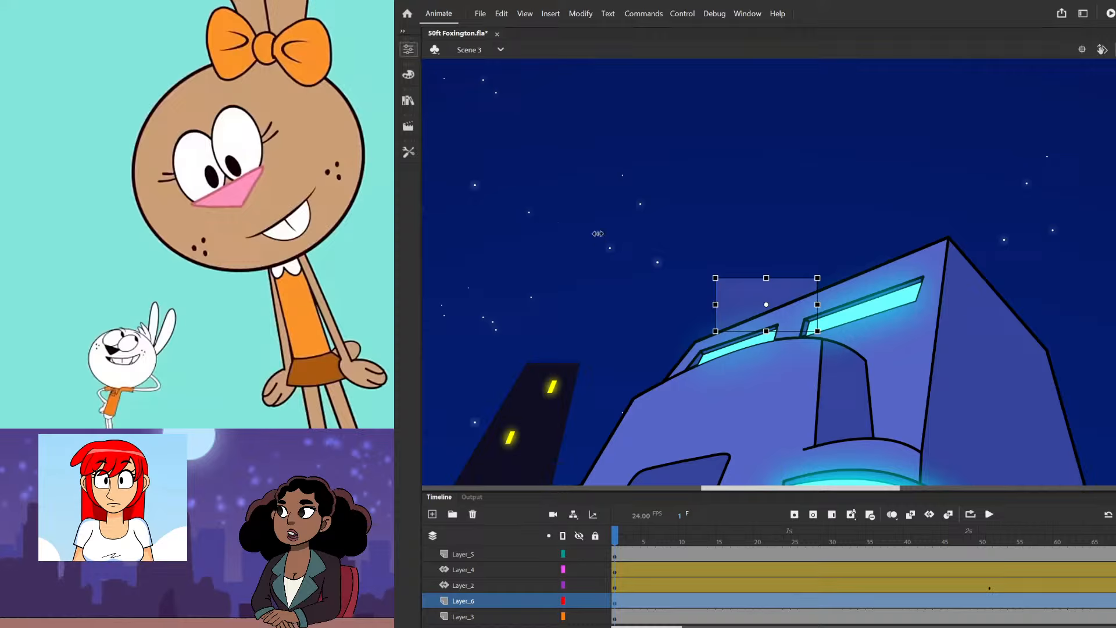
left_click(617, 259)
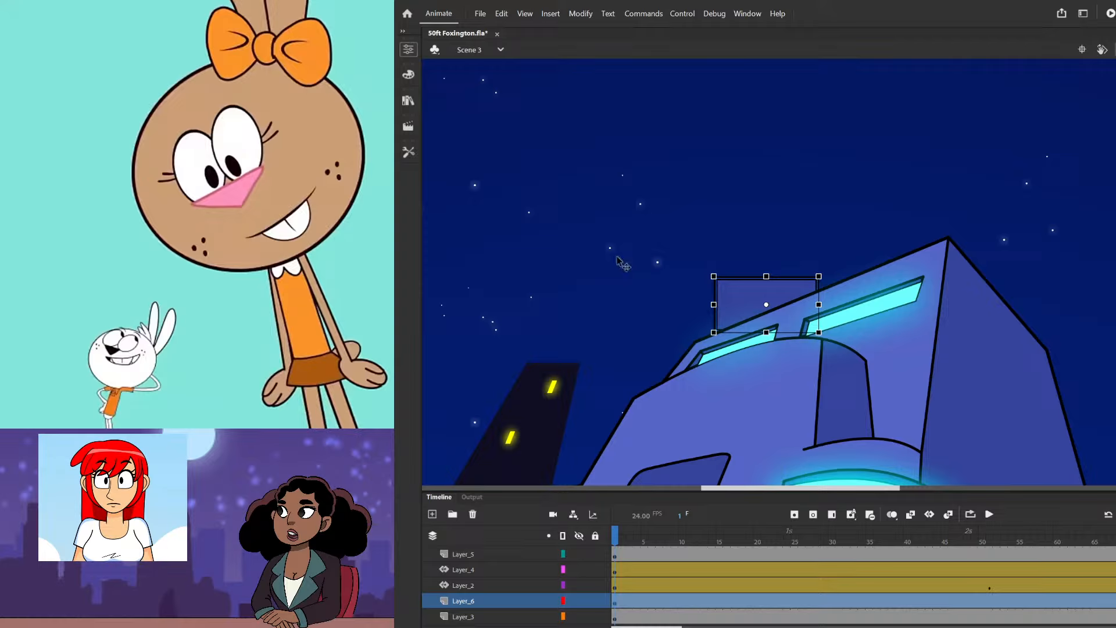
left_click(717, 248)
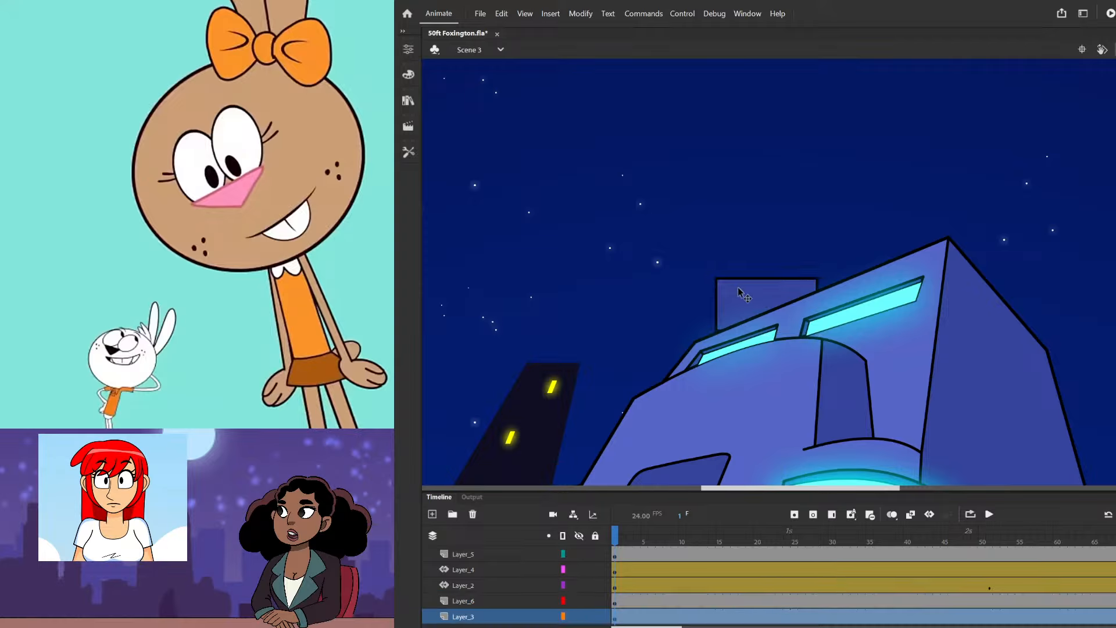
- Lower the rectangle behind the roof and reshape it into a wide trapezoid with its top edge curved upward, hidden behind the building
left_click(740, 287)
left_click_drag(741, 288, 727, 311)
double_click(726, 310)
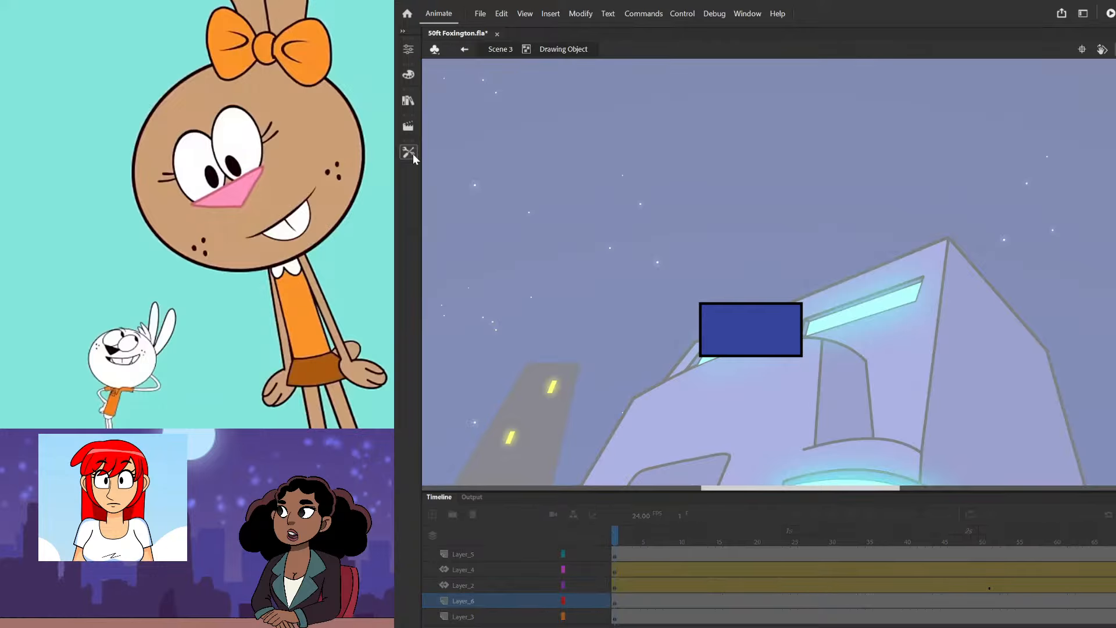
left_click_drag(803, 356, 860, 381)
left_click_drag(805, 306, 999, 330)
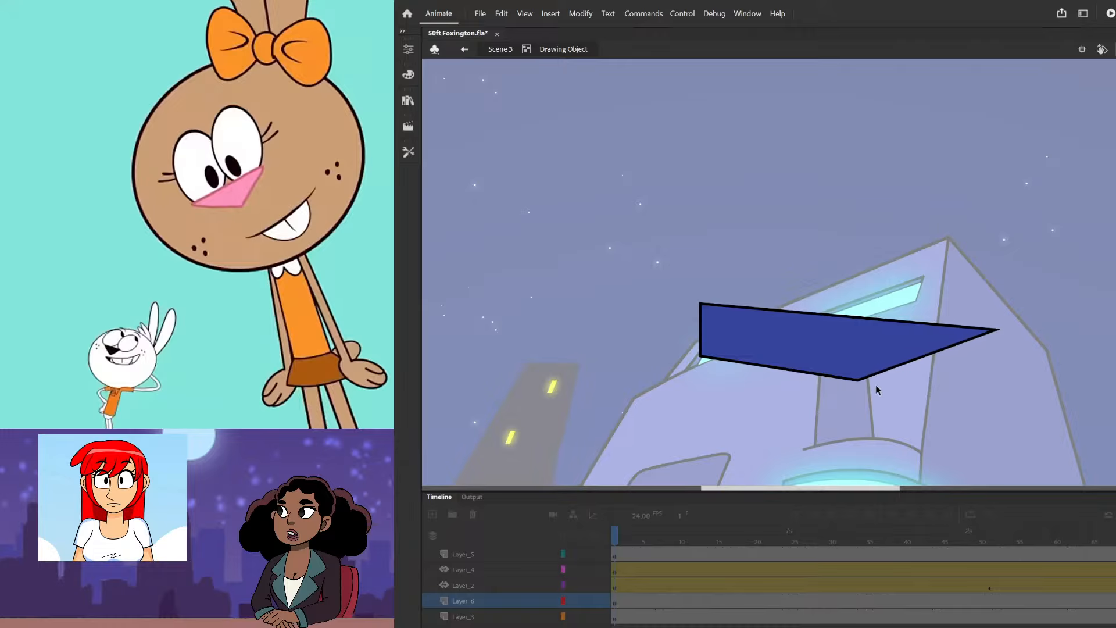
left_click_drag(859, 381, 1035, 391)
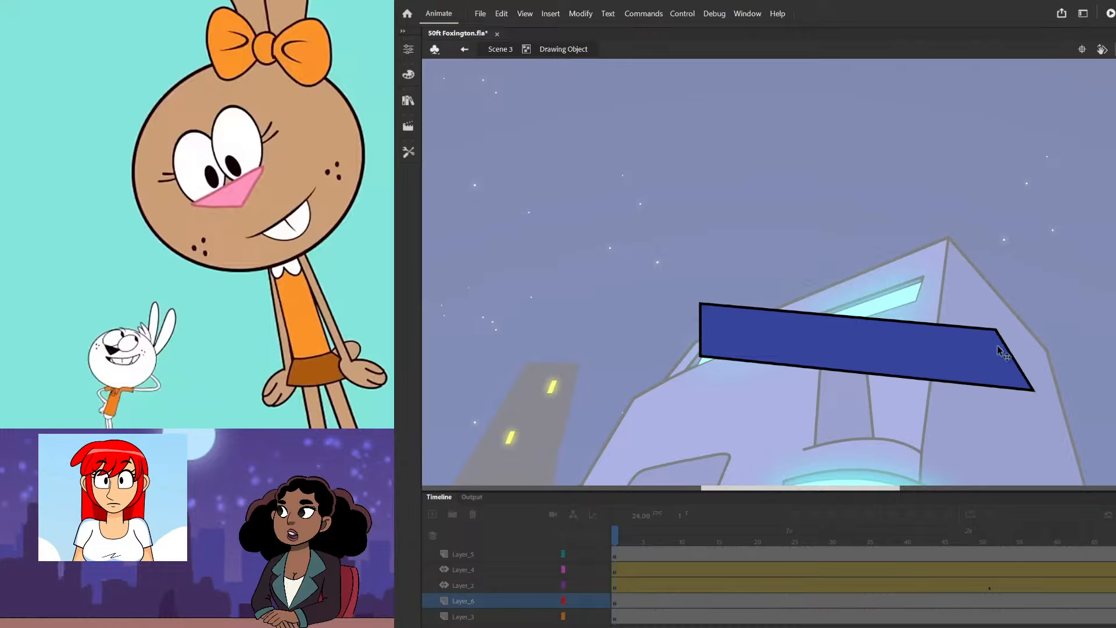
left_click_drag(997, 331, 1022, 338)
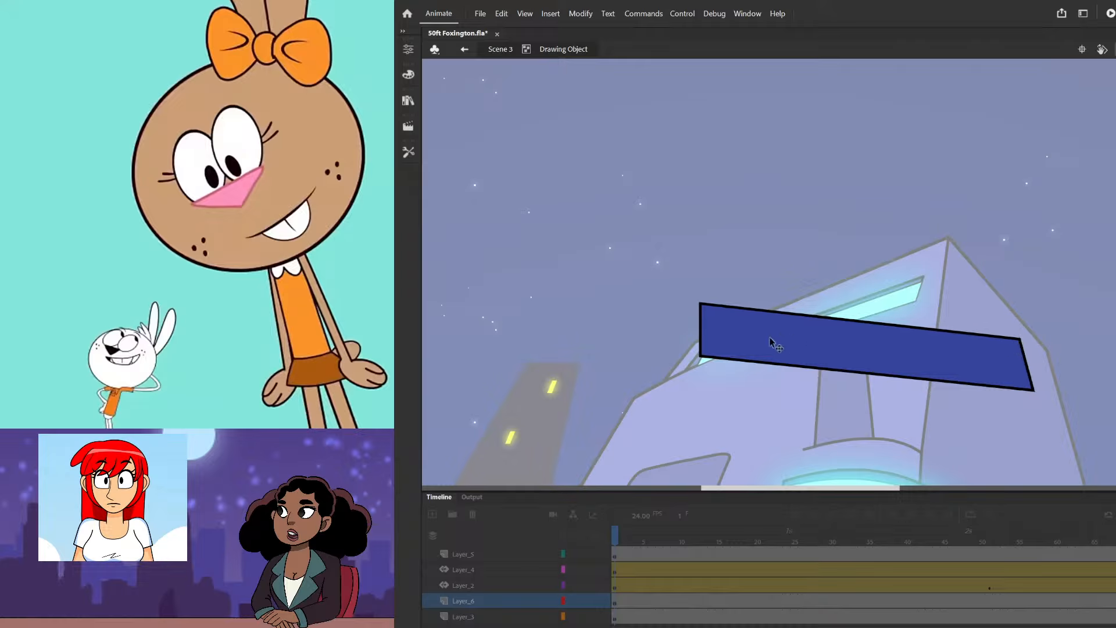
left_click_drag(701, 357, 667, 391)
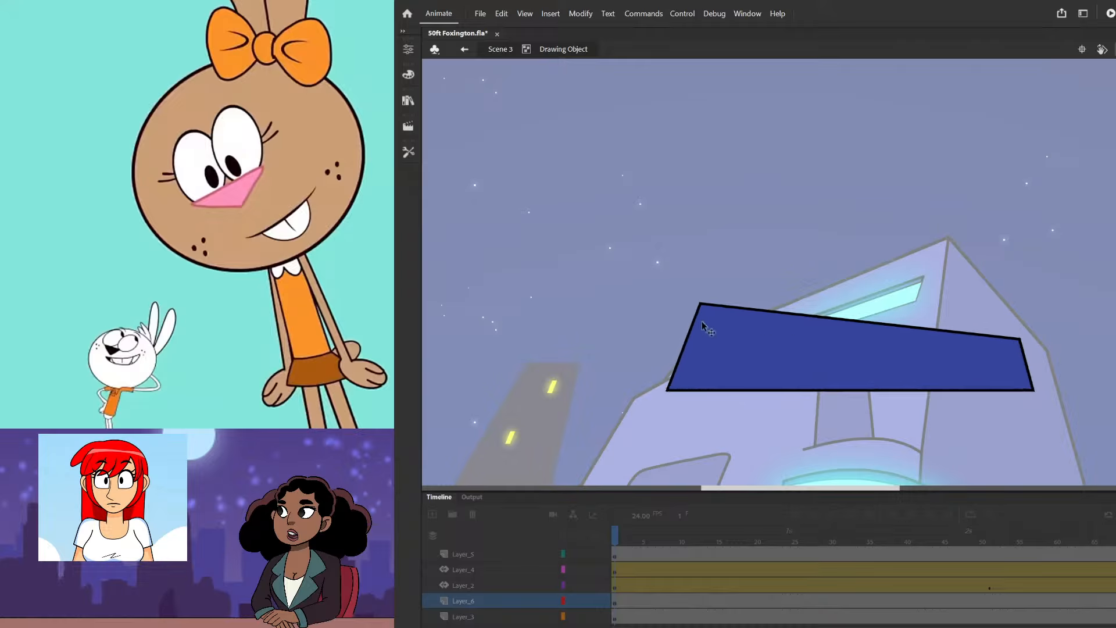
left_click_drag(700, 303, 703, 346)
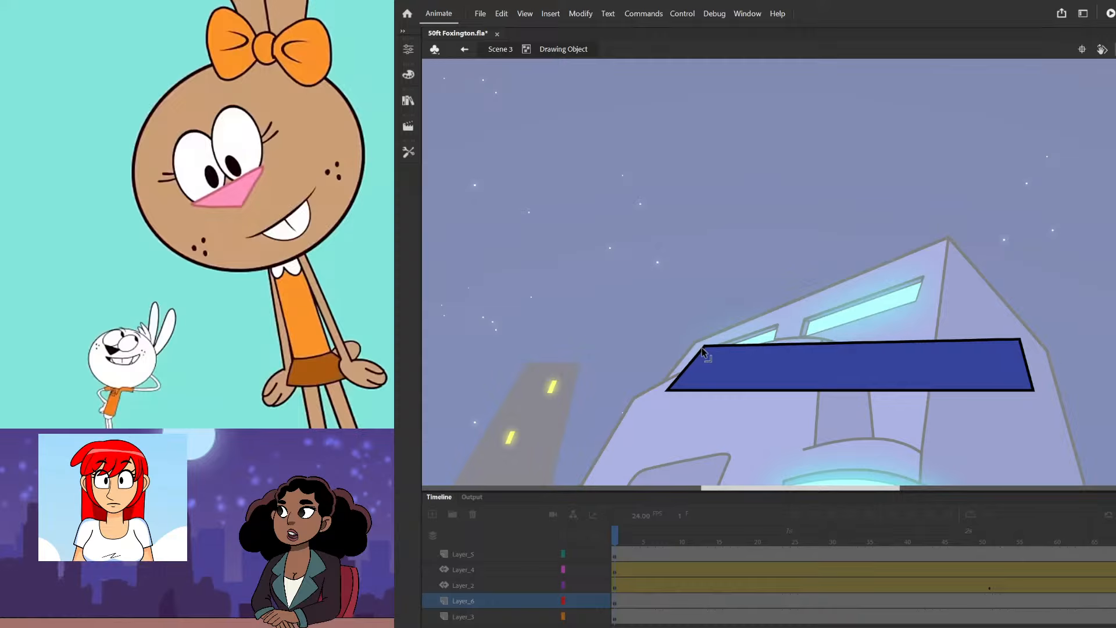
left_click_drag(809, 345, 860, 288)
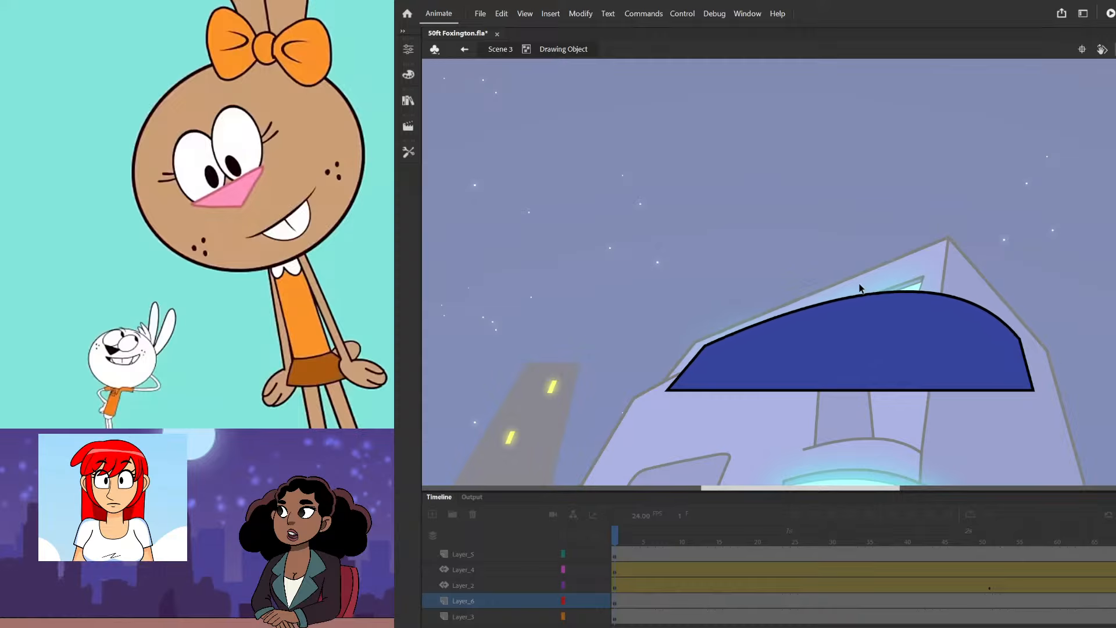
double_click(648, 273)
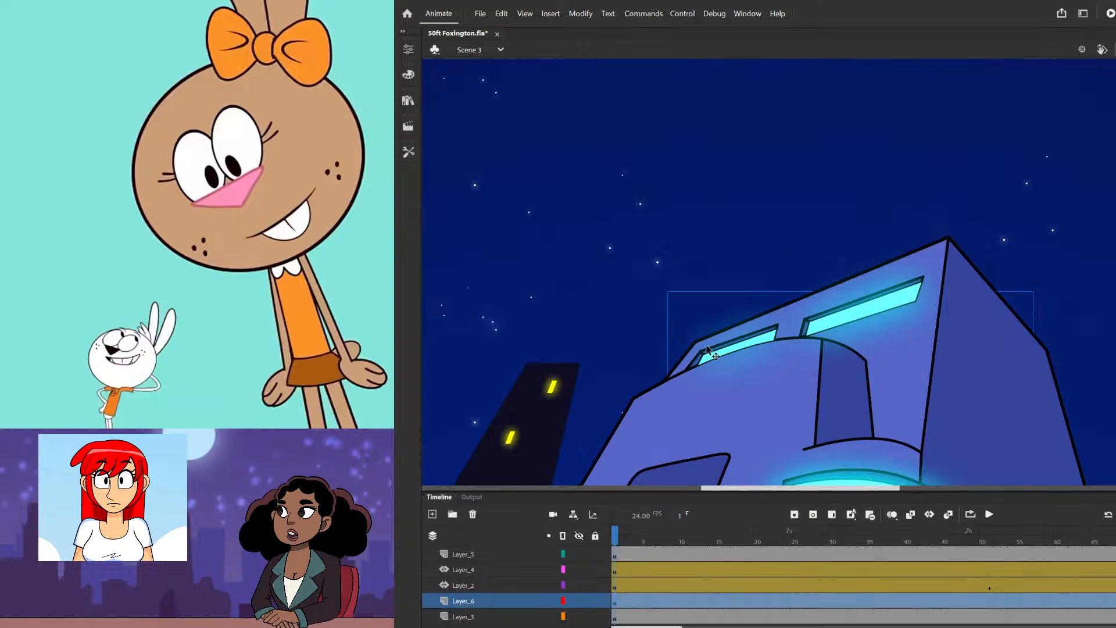
- Set a keyframe at frame 9 on Layer_6 and, with the other layers temporarily hidden, pull the shape's top edge up into a taller dome
left_click(992, 605)
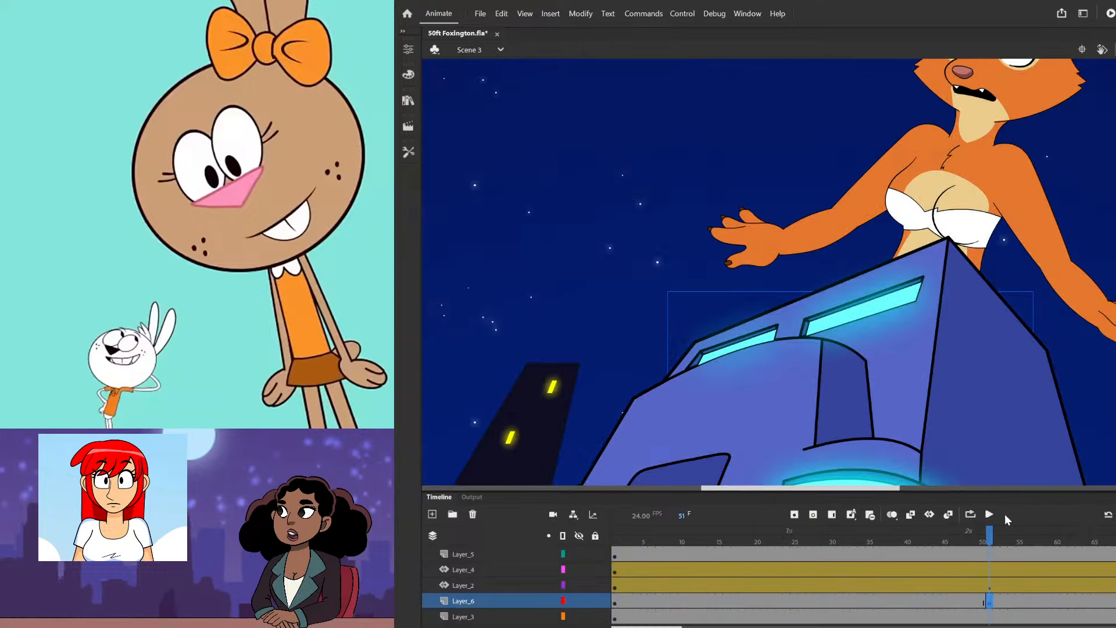
left_click_drag(988, 598, 674, 602)
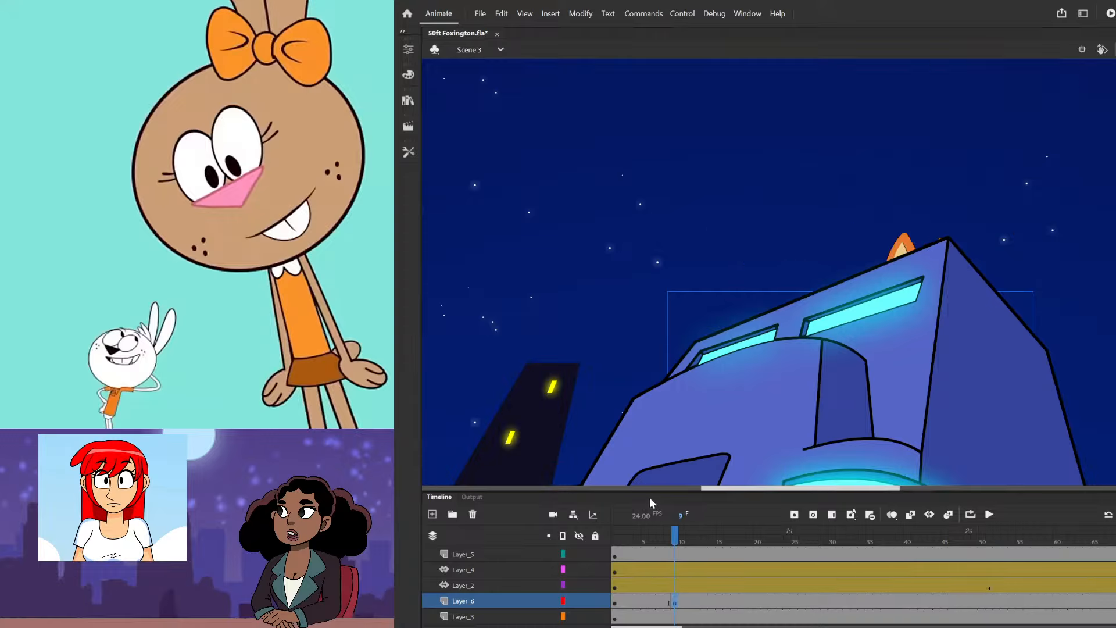
left_click(579, 535)
left_click(579, 601)
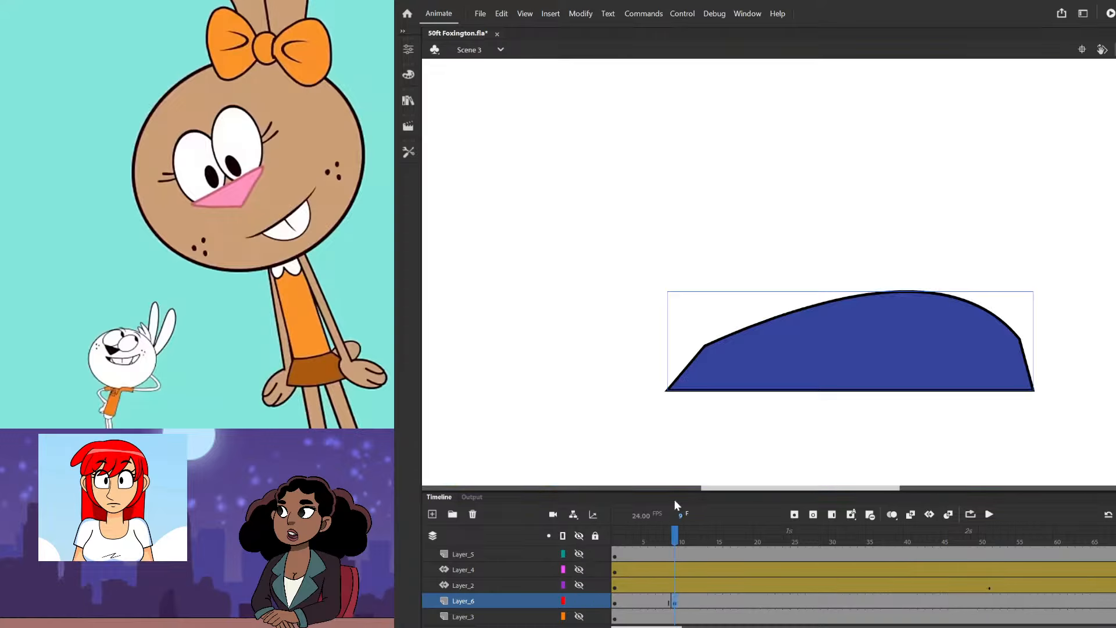
left_click(735, 310)
left_click_drag(841, 302, 827, 192)
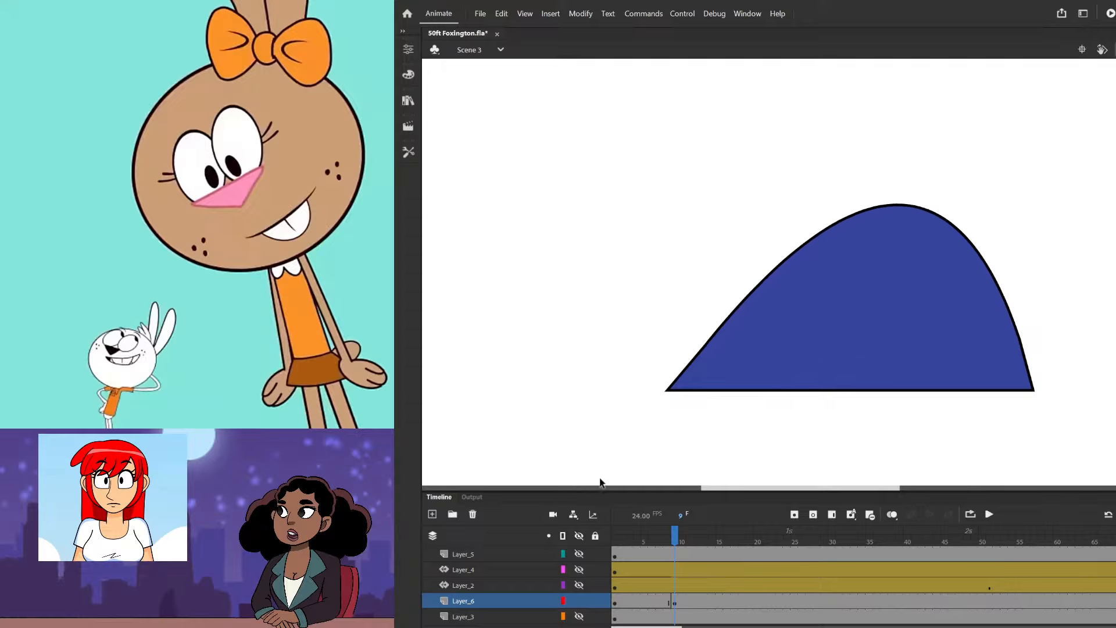
left_click(579, 535)
left_click(579, 535)
- Create a shape tween on Layer_6 between frames 1 and 9 and check the dome at frame 9
left_click(651, 603)
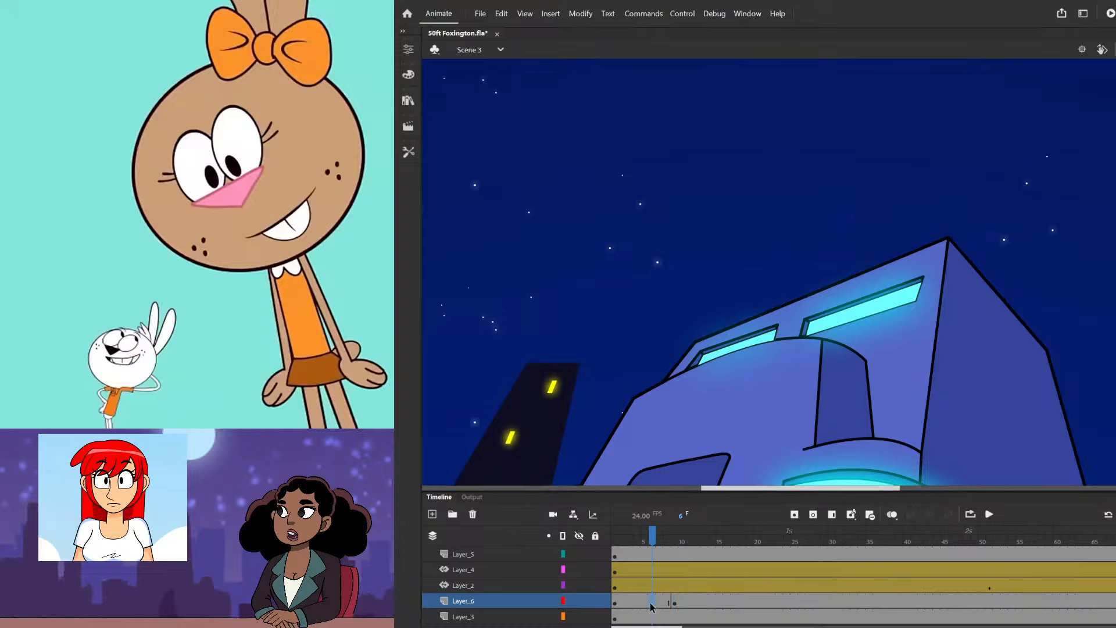
key("F3")
left_click_drag(652, 536, 675, 540)
left_click(901, 249)
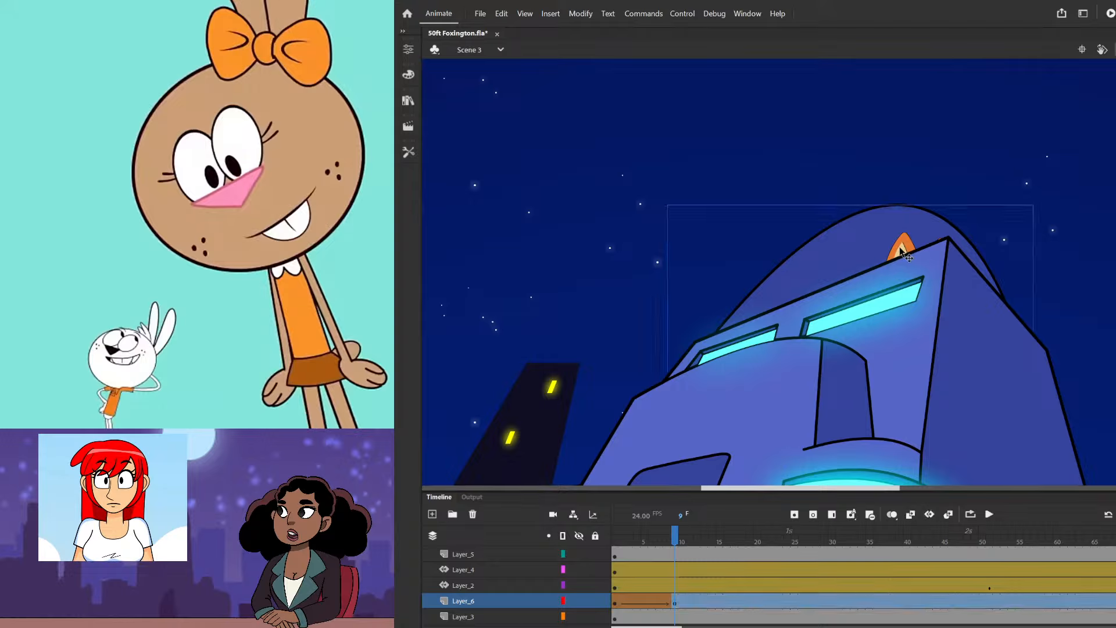
- Move Layer_6 above Layer_2 in the layer order so the dome covers the fox's ear
left_click(486, 601)
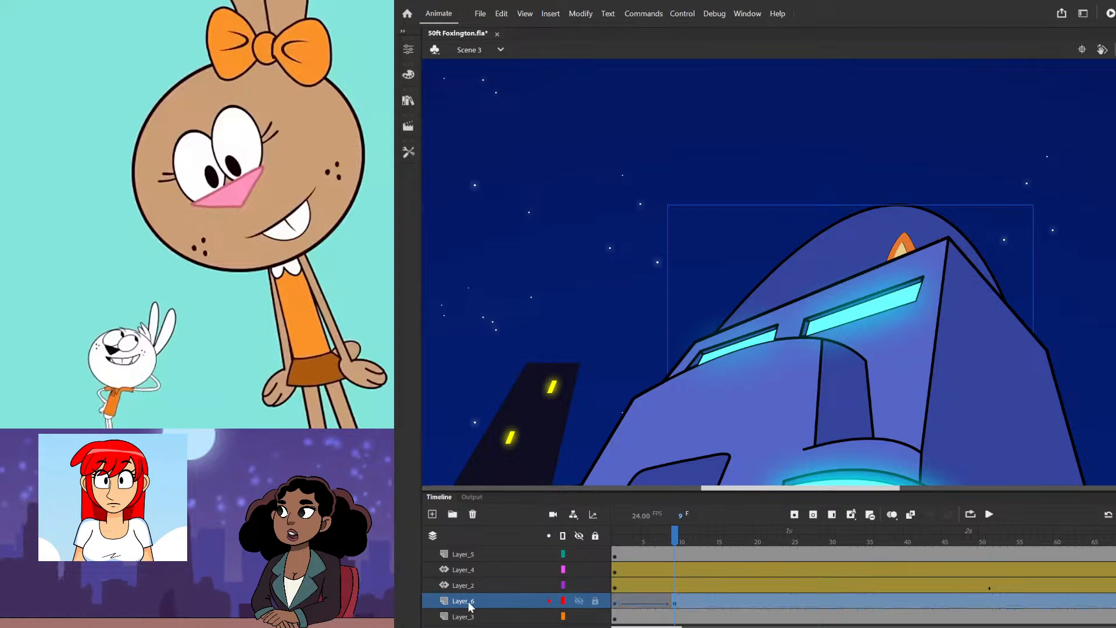
left_click_drag(468, 602, 469, 581)
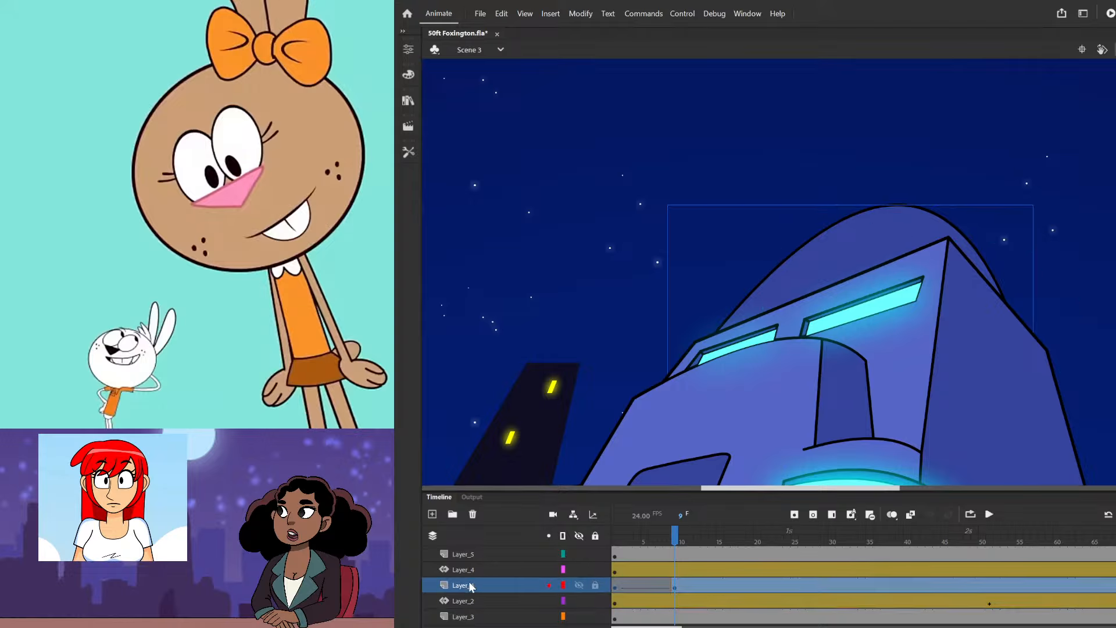
left_click(551, 334)
scroll(698, 313, "down", 2)
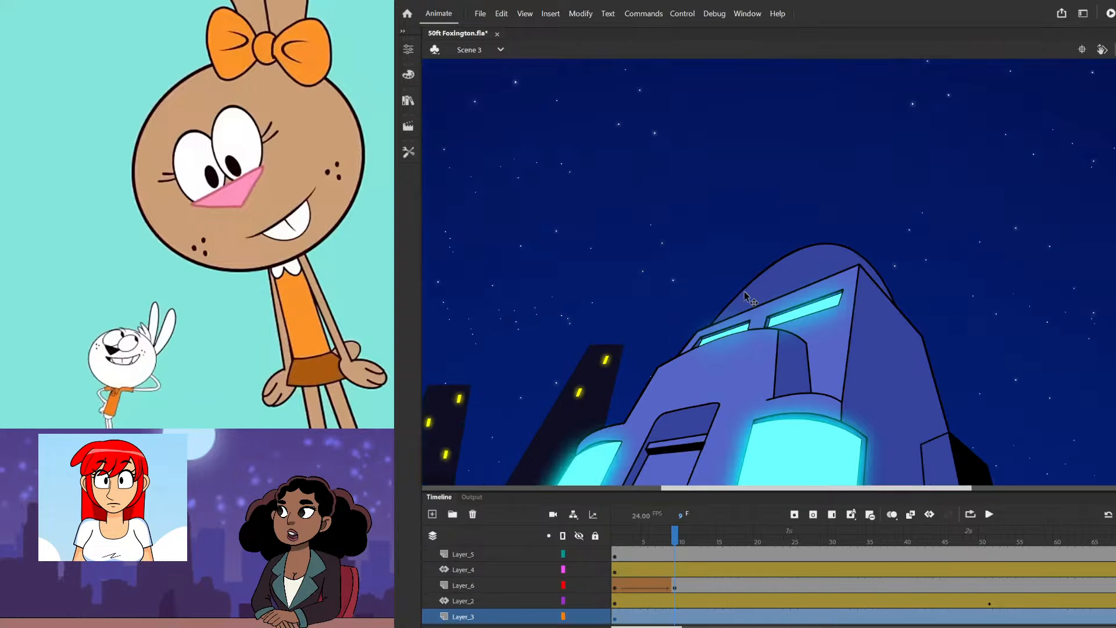
- Set a keyframe at frame 15 on Layer_6 and pull the dome's top higher to cover the fox's ears
left_click(817, 268)
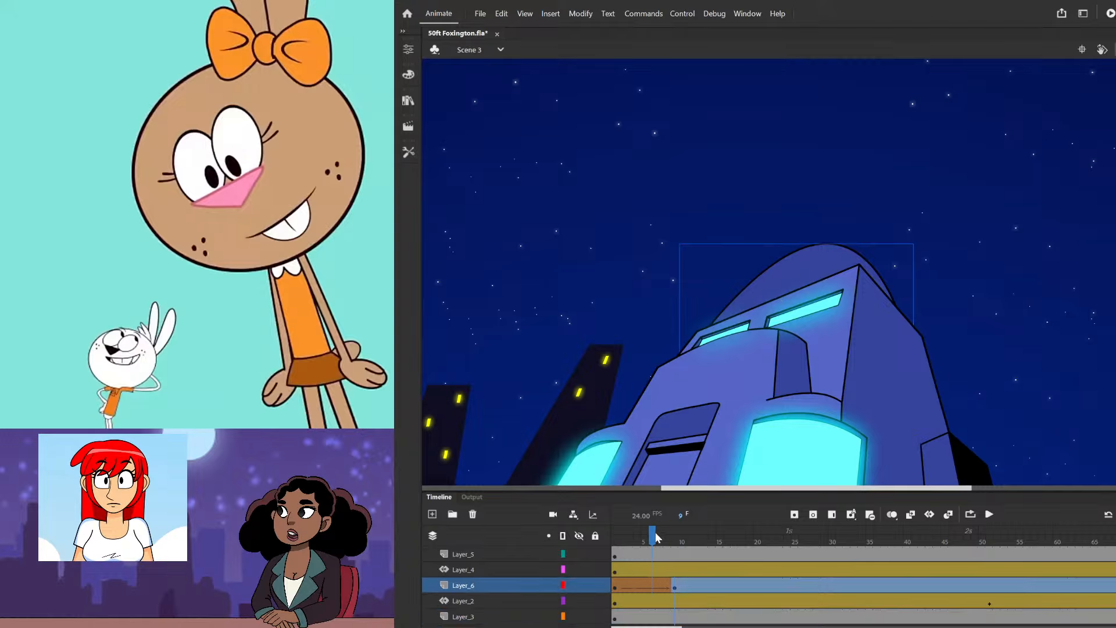
mouse_move(656, 537)
left_mouse_down()
mouse_move(616, 538)
mouse_move(675, 541)
left_mouse_up()
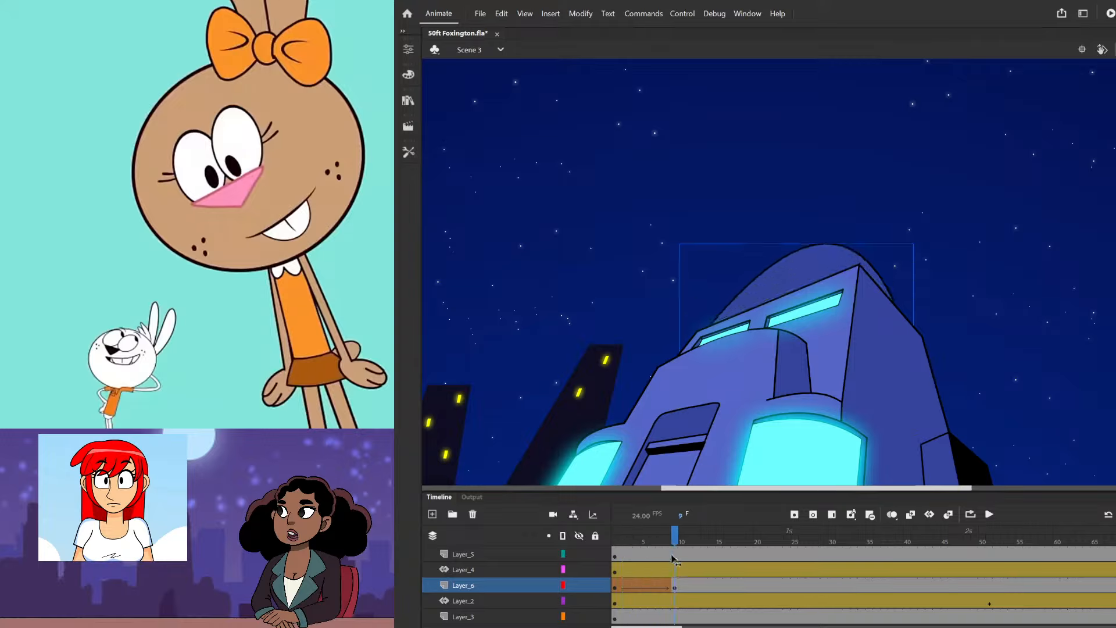
left_click(674, 590)
left_click_drag(669, 544, 725, 575)
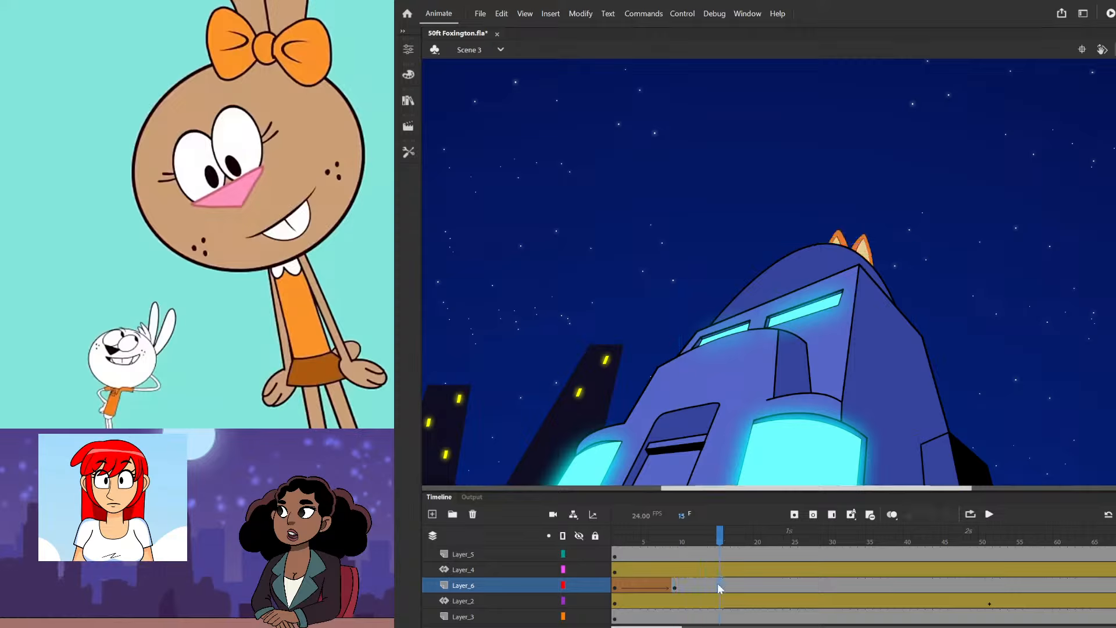
key("F6")
left_click(639, 266)
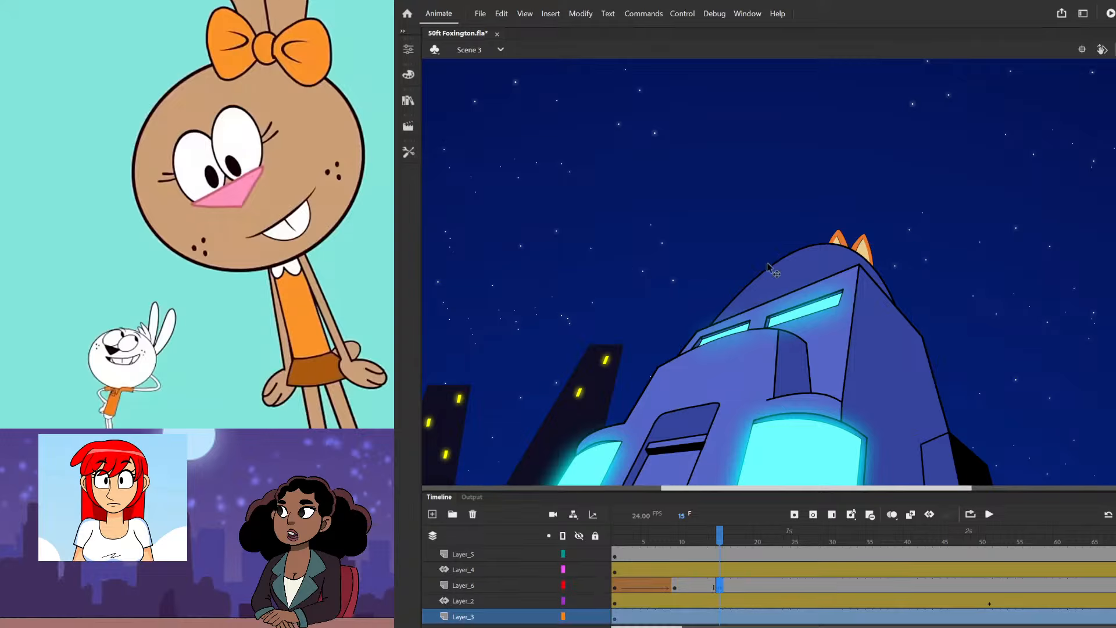
left_click_drag(848, 247, 861, 228)
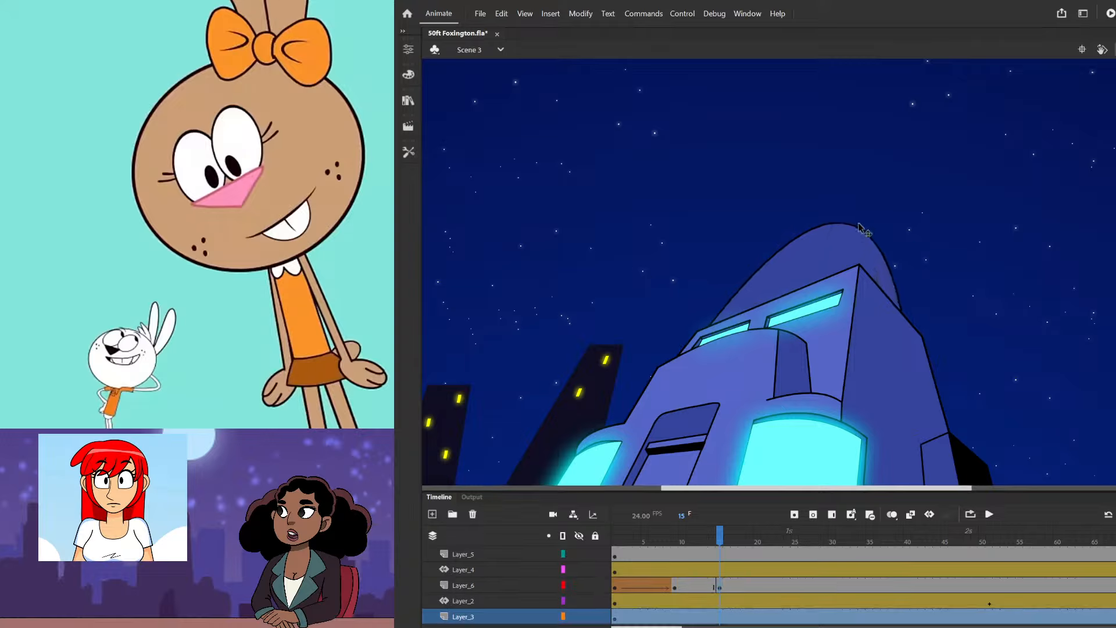
- Create a shape tween on Layer_6 between frames 9 and 15 and scrub through the dome's growth
left_click(683, 586)
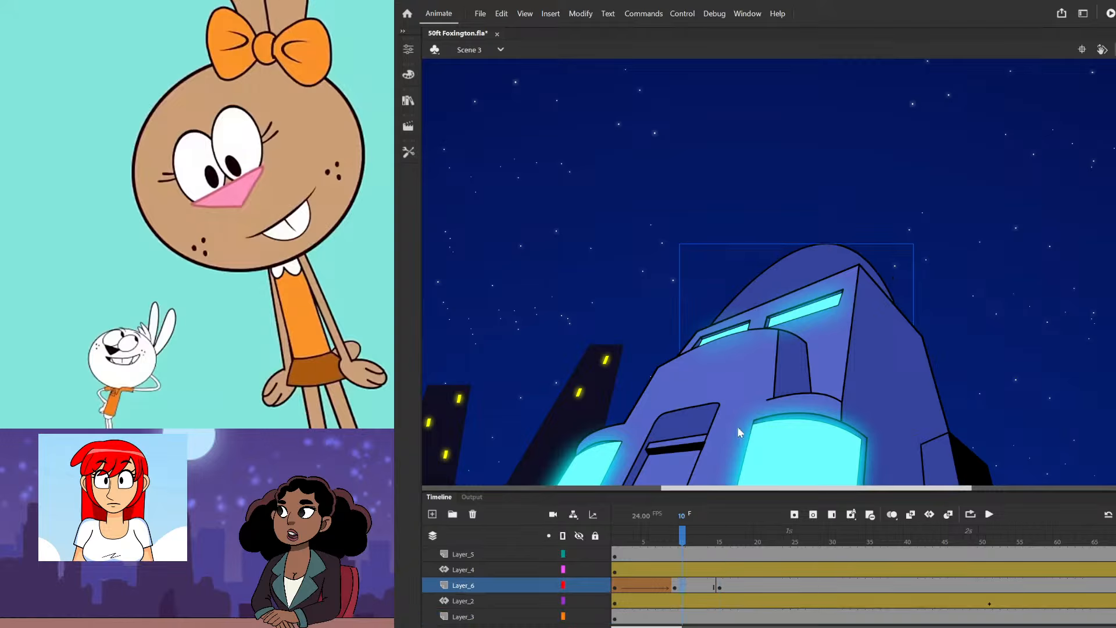
key("F3")
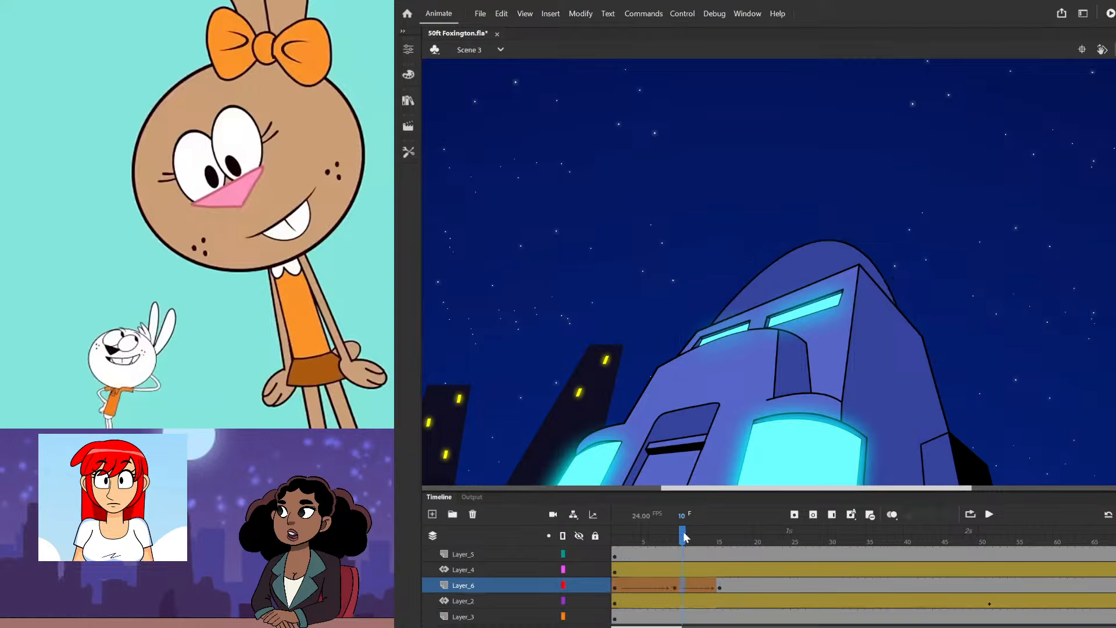
left_click_drag(685, 536, 604, 561)
- End the dome on Layer_6 after frame 15 with a blank keyframe and play back the rise
left_click(731, 585)
key("F7")
key("Return")
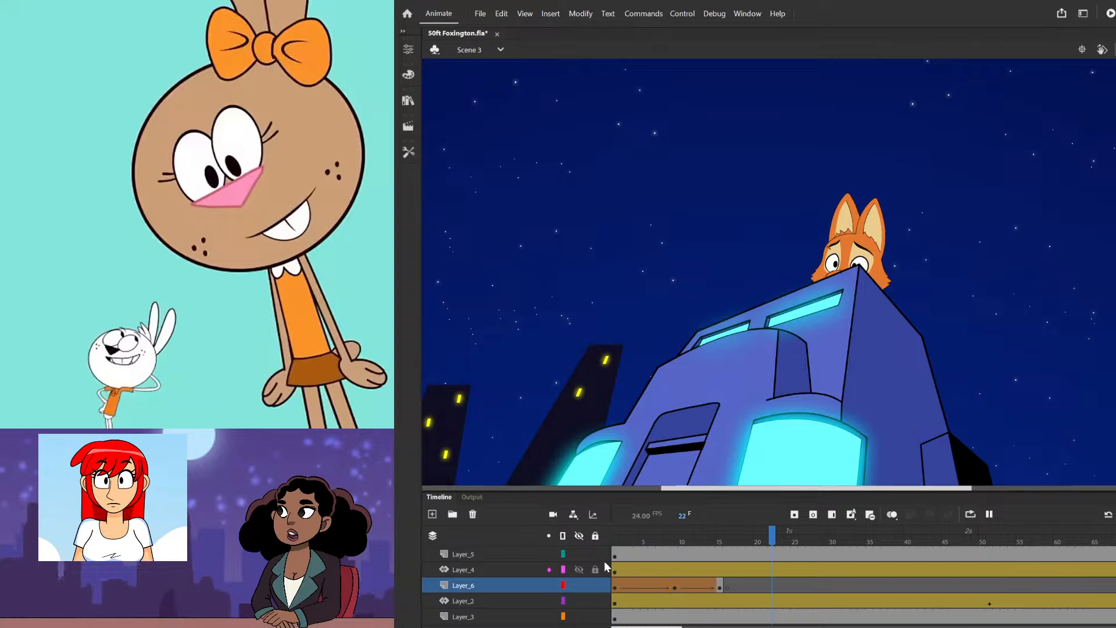
left_click_drag(639, 539, 708, 557)
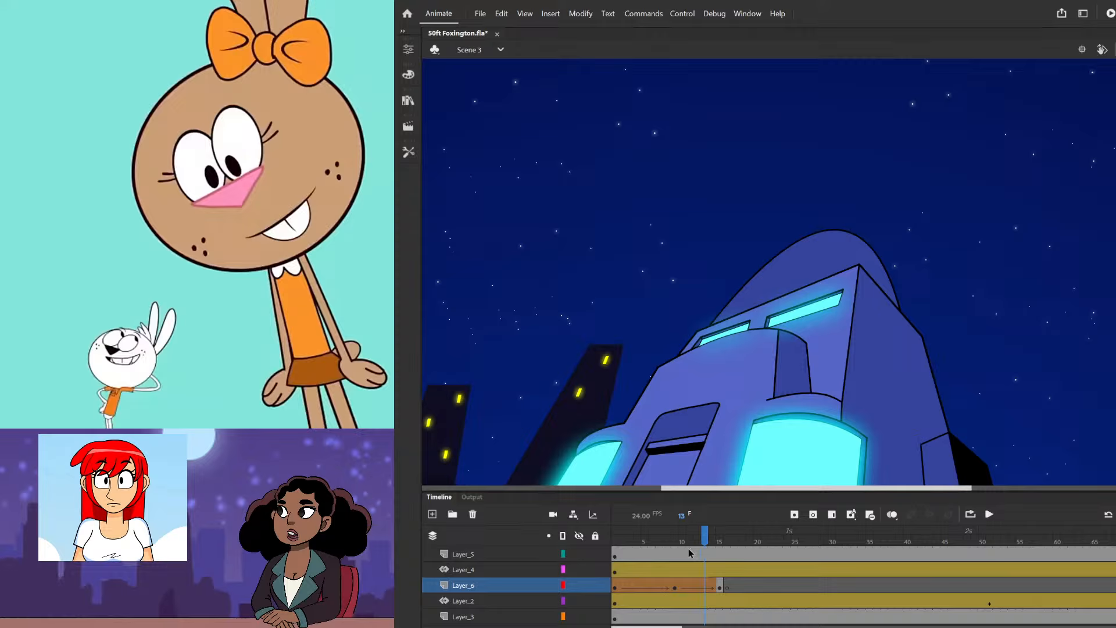
left_click_drag(700, 529, 723, 600)
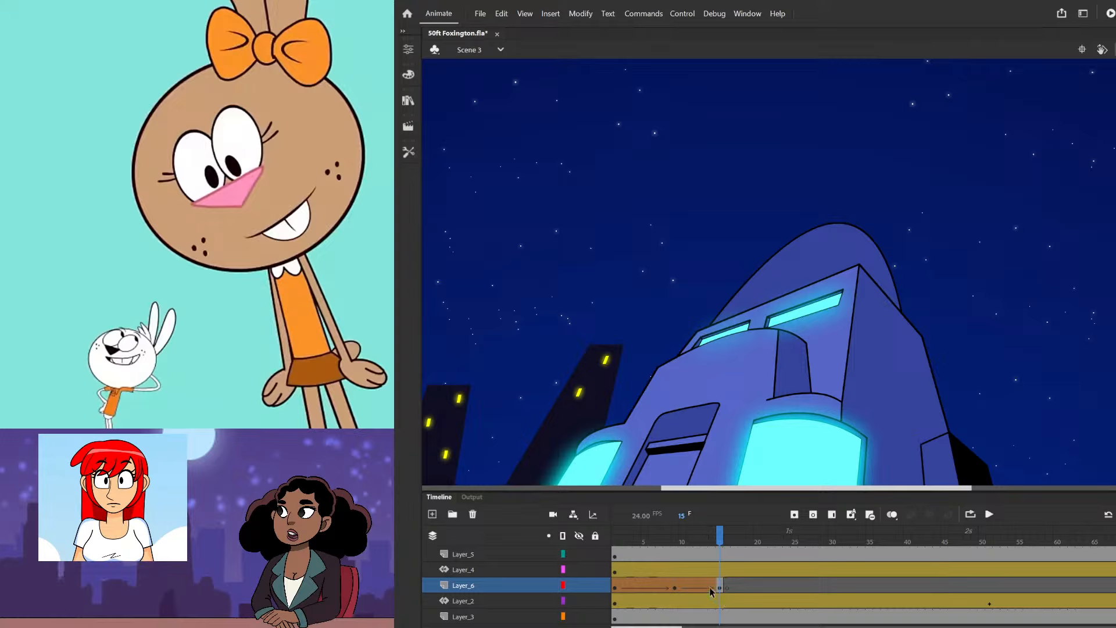
- Go back to the frame 15 keyframe on Layer_6 and lock every layer except Layer_6
left_click(731, 589)
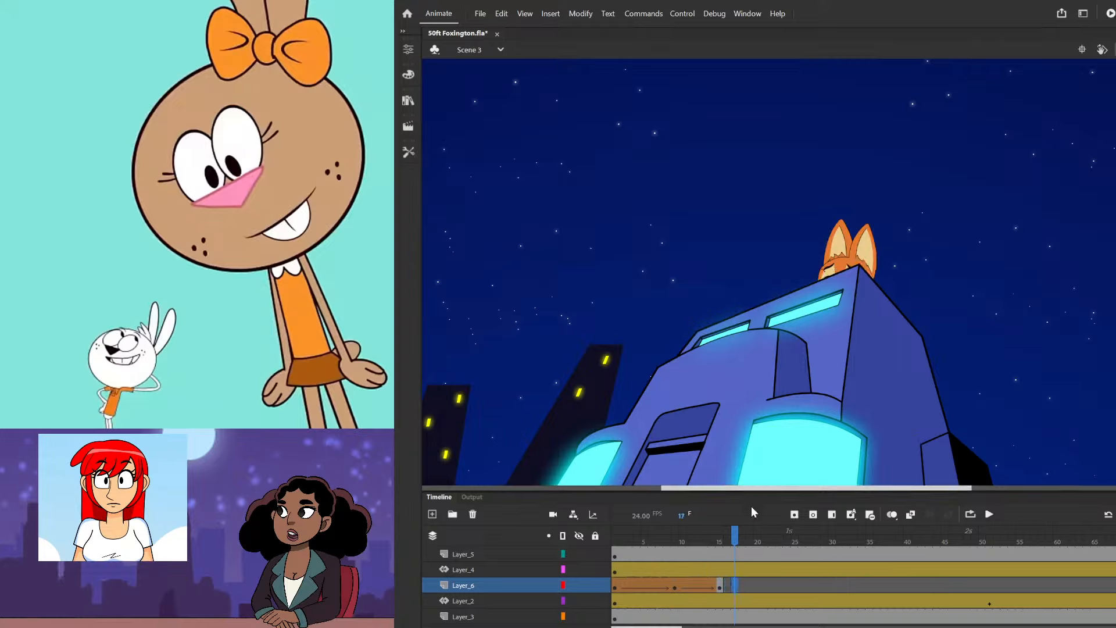
left_click(721, 538)
left_click(735, 586)
left_click(720, 587)
key("ctrl+2")
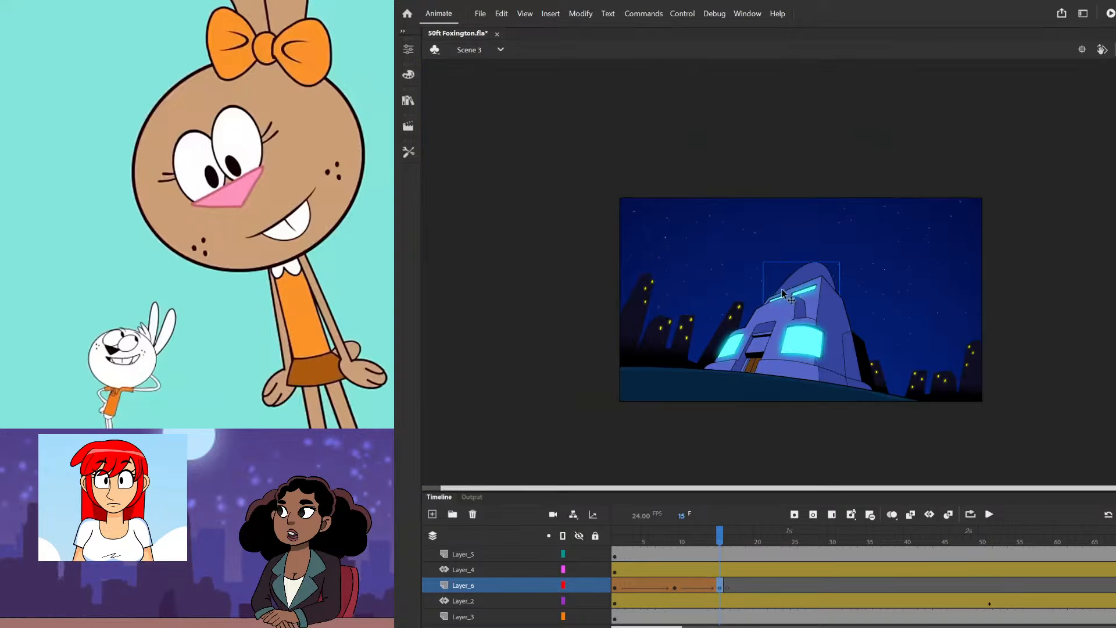
scroll(796, 285, "up", 1)
left_click(595, 536)
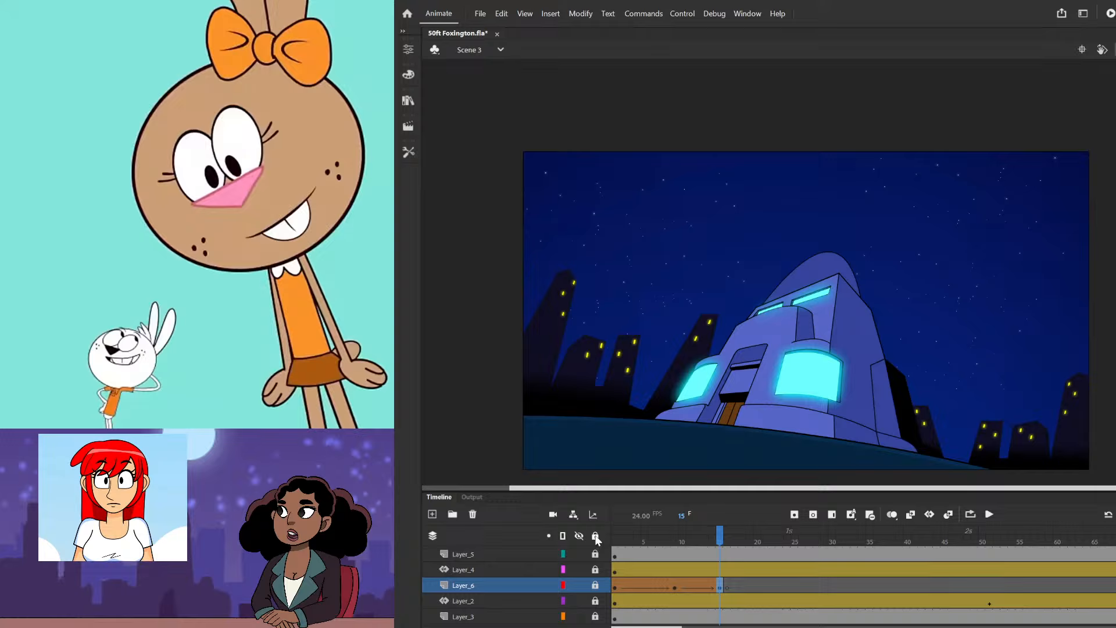
left_click(596, 587)
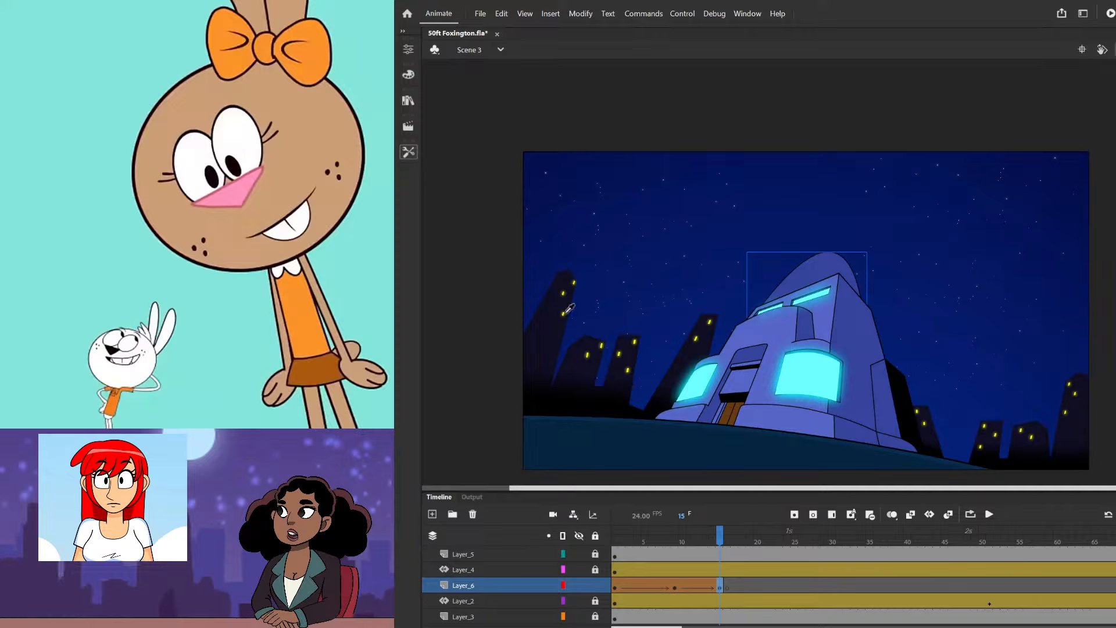
- Try filling the dome behind the roof with black on Layer_6 at frame 15
left_click(789, 272)
left_click(883, 256)
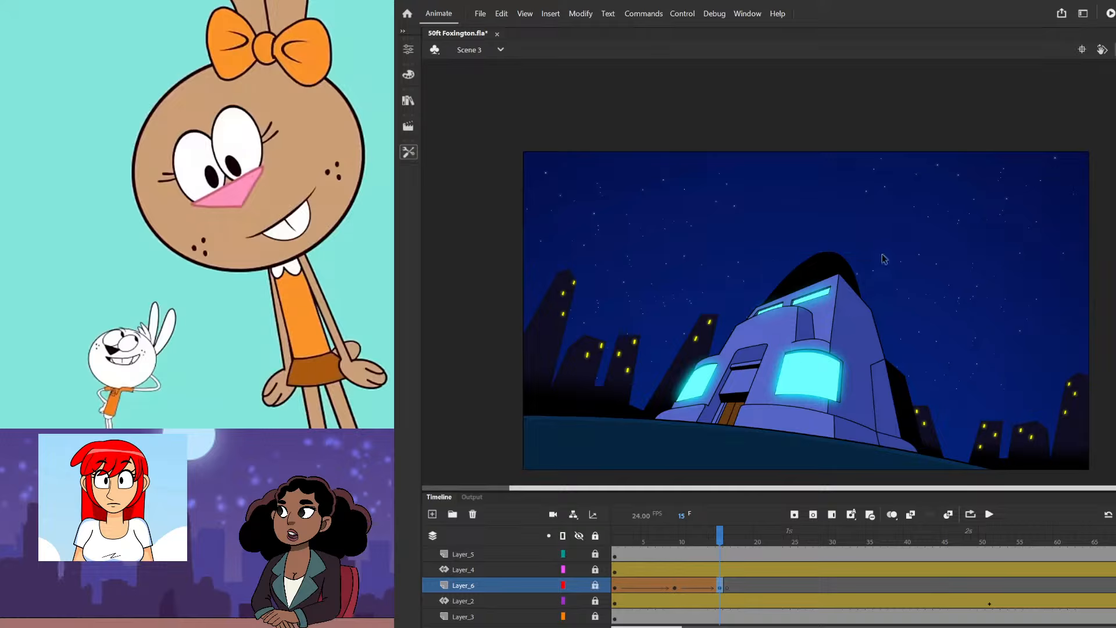
key("ctrl+z")
left_click_drag(722, 532, 675, 532)
left_click(598, 264)
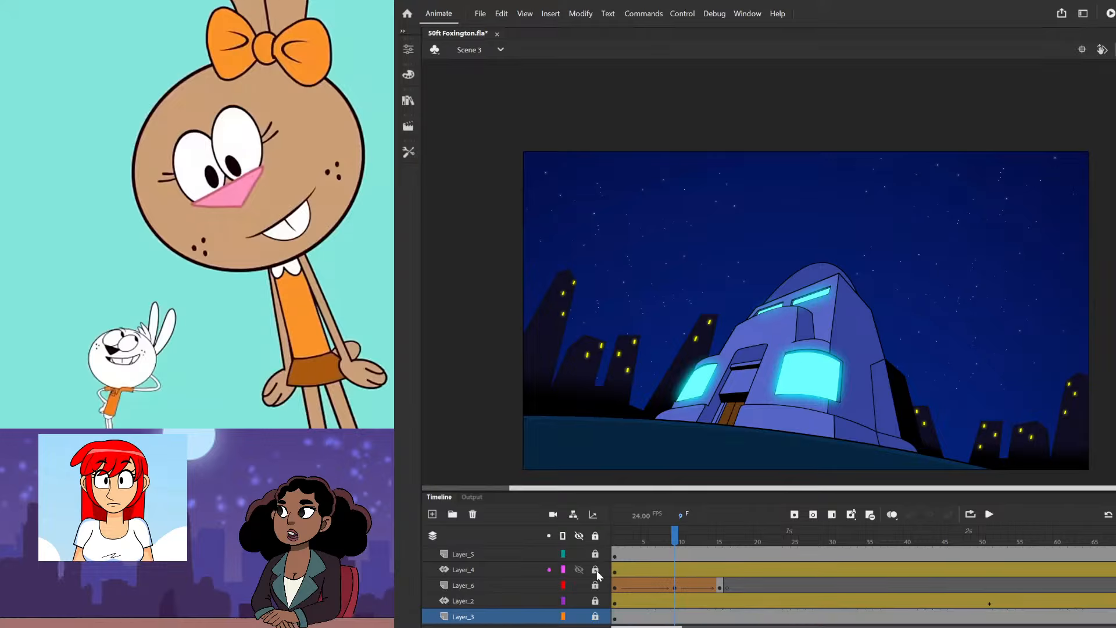
left_click(596, 585, "alt")
left_click(409, 152)
left_click(721, 587)
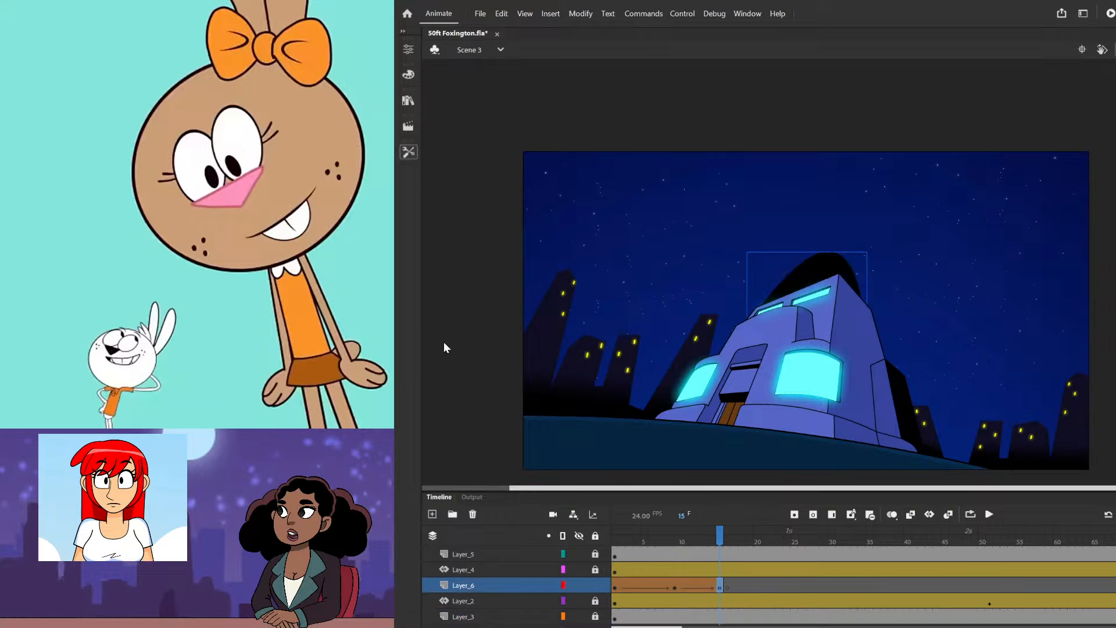
- Draw a small rectangle on the dome above the roof's peak and bend its top edge into an uneven outline
key("ctrl+=")
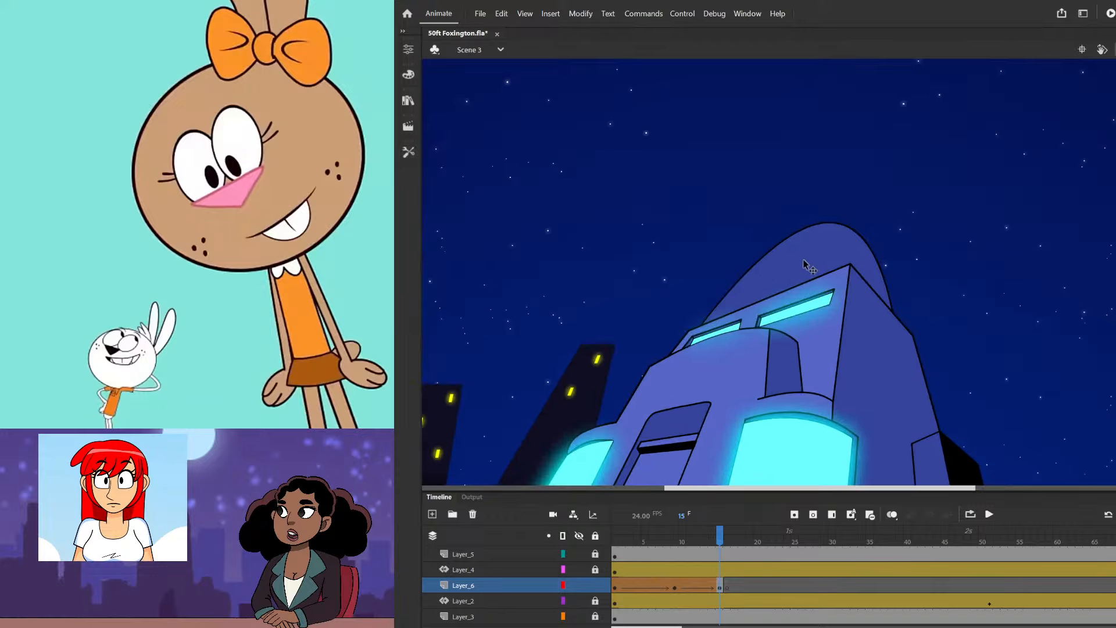
scroll(776, 236, "up", 2)
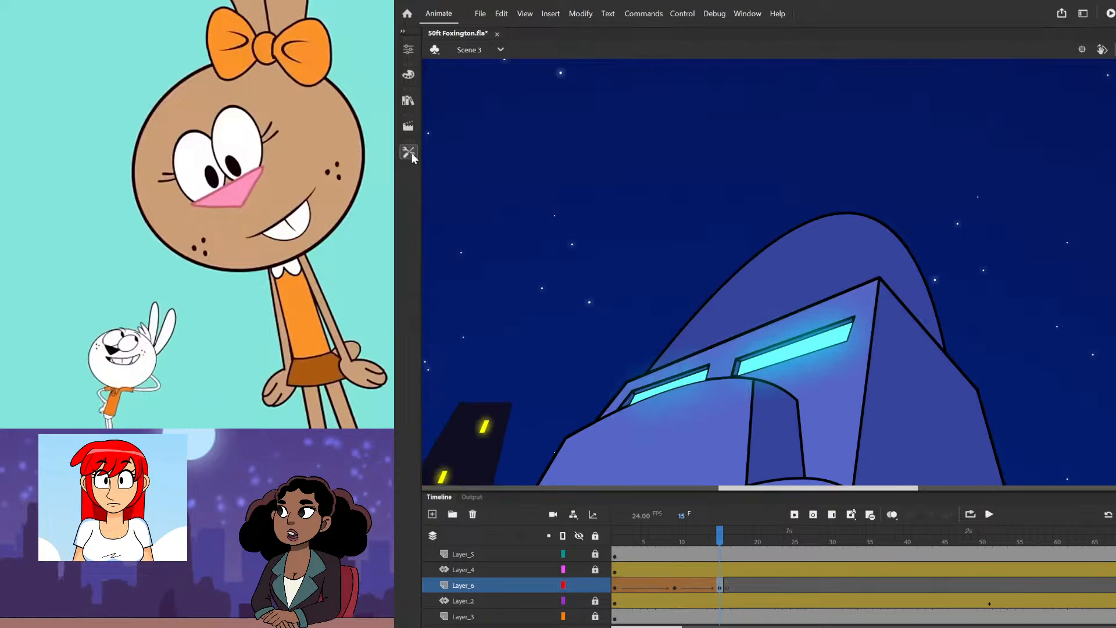
left_click_drag(836, 242, 893, 297)
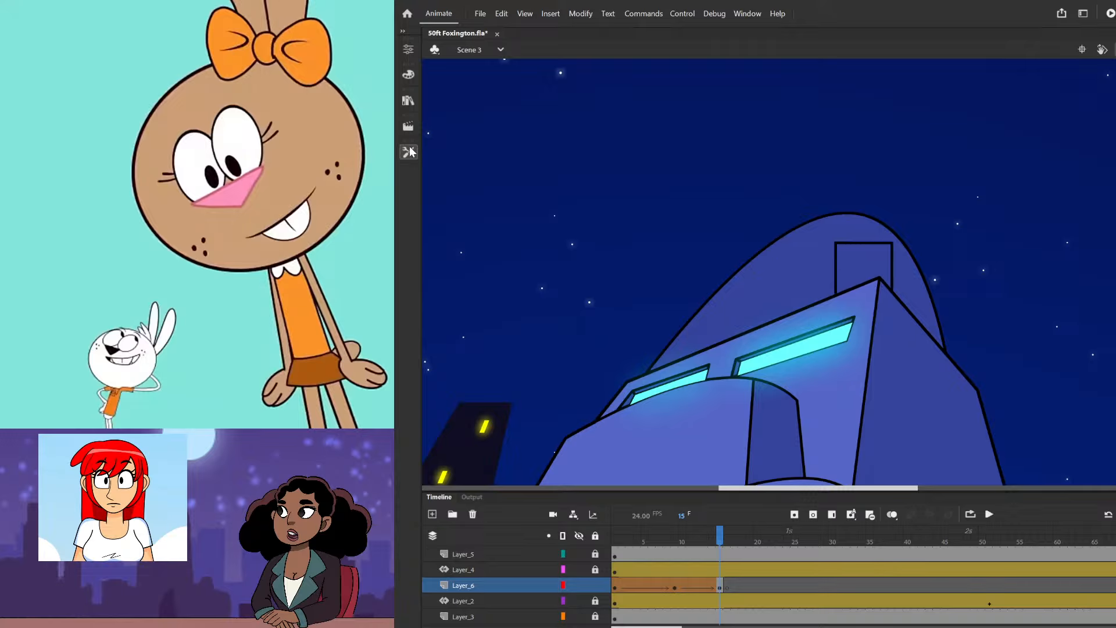
scroll(821, 224, "up", 2)
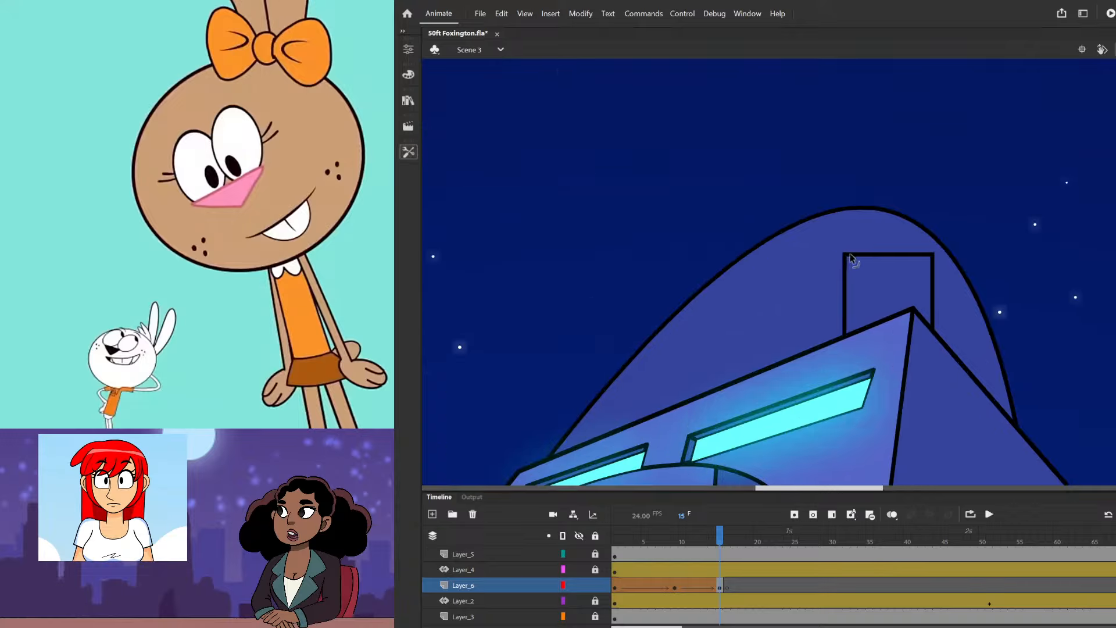
left_click_drag(842, 251, 823, 234)
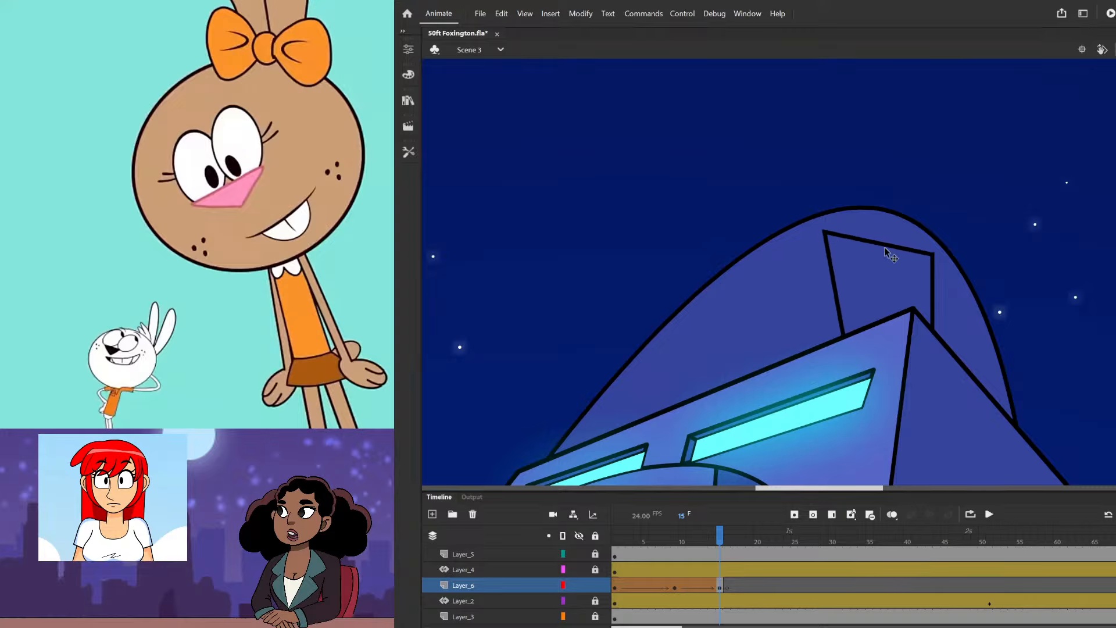
left_click_drag(887, 246, 884, 254)
- Edit that drawing object's corners and left edge into a jagged fragment reaching down behind the roof, and return to Scene 3
double_click(911, 281)
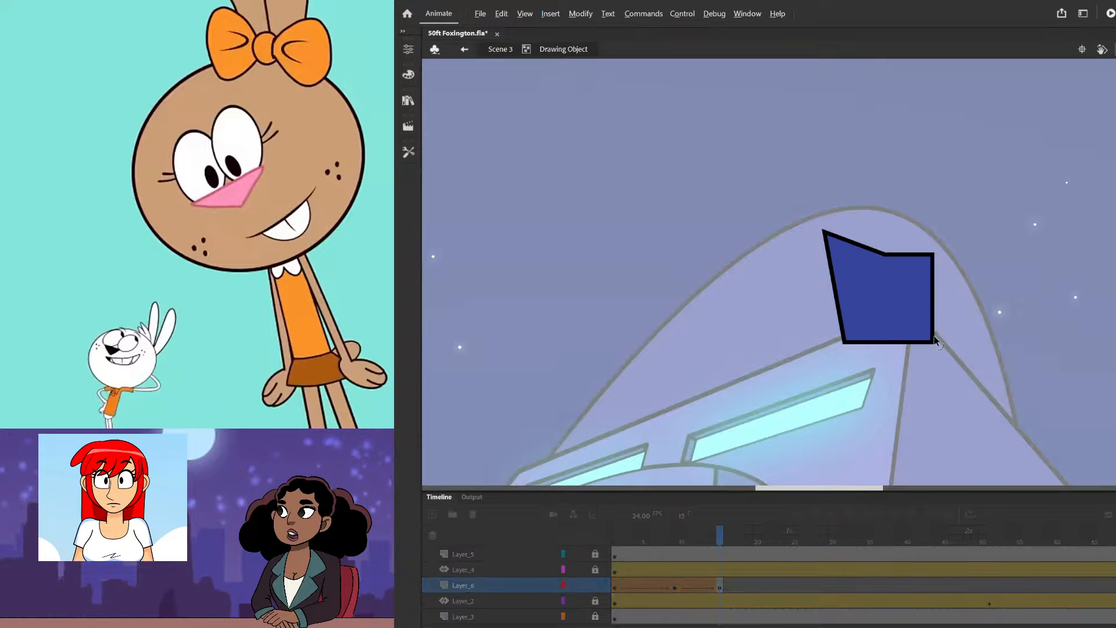
left_click_drag(934, 342, 989, 404)
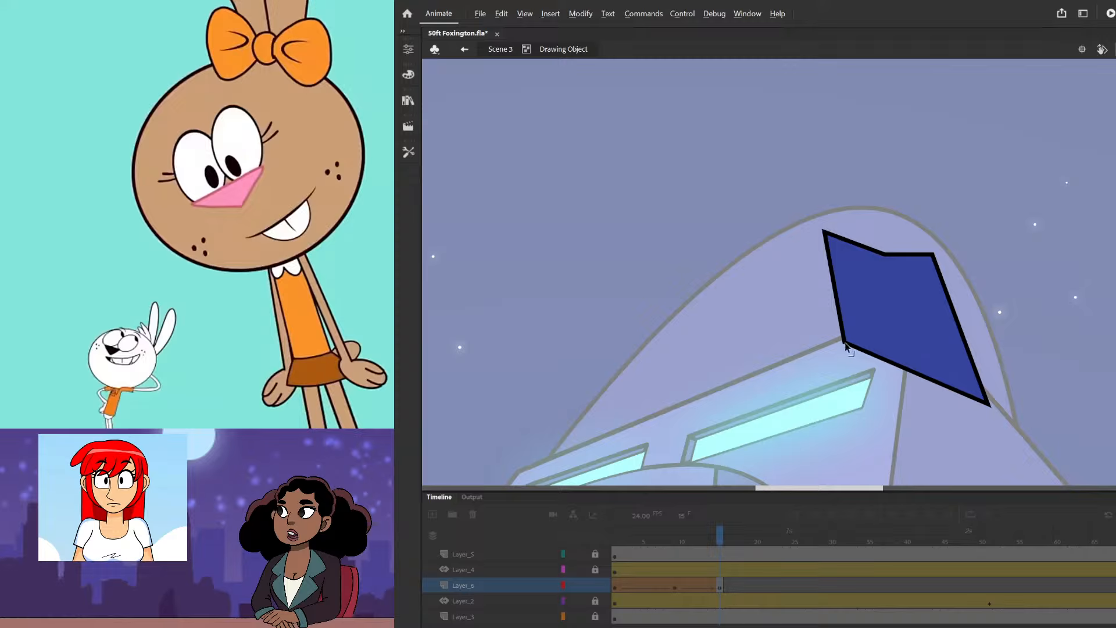
left_click_drag(843, 343, 836, 365)
left_click_drag(830, 310, 825, 278)
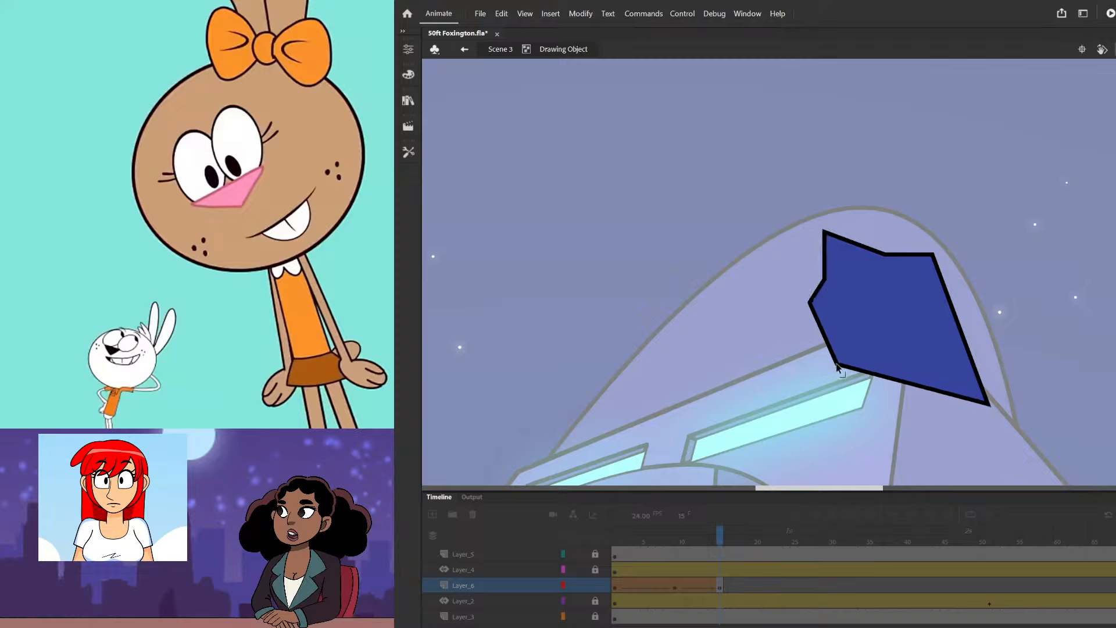
left_click_drag(836, 364, 801, 375)
left_click_drag(810, 302, 802, 302)
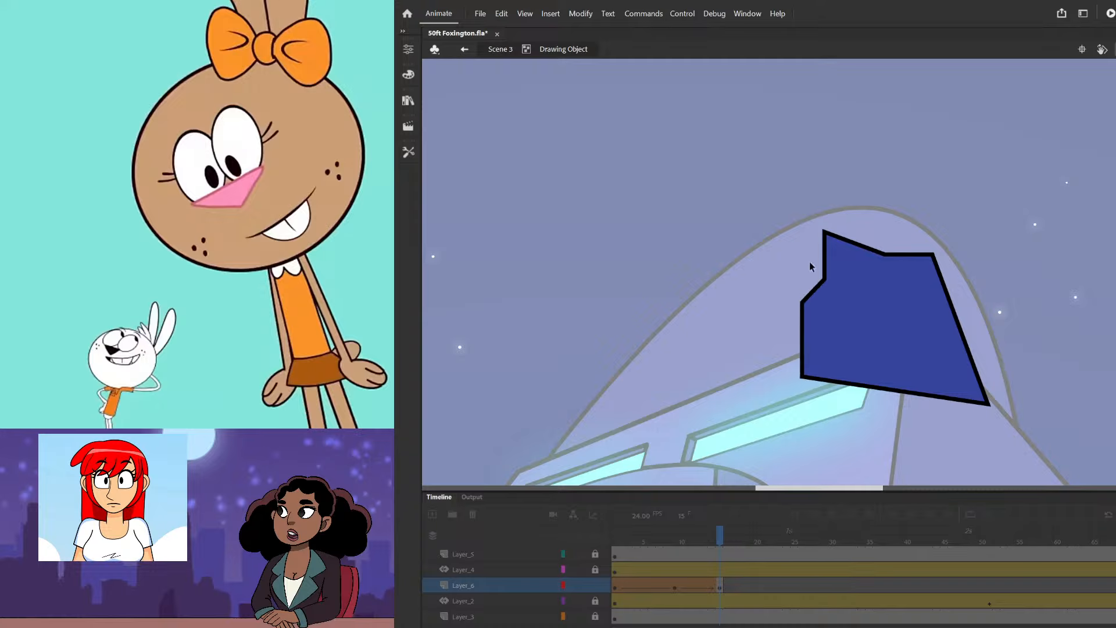
double_click(843, 176)
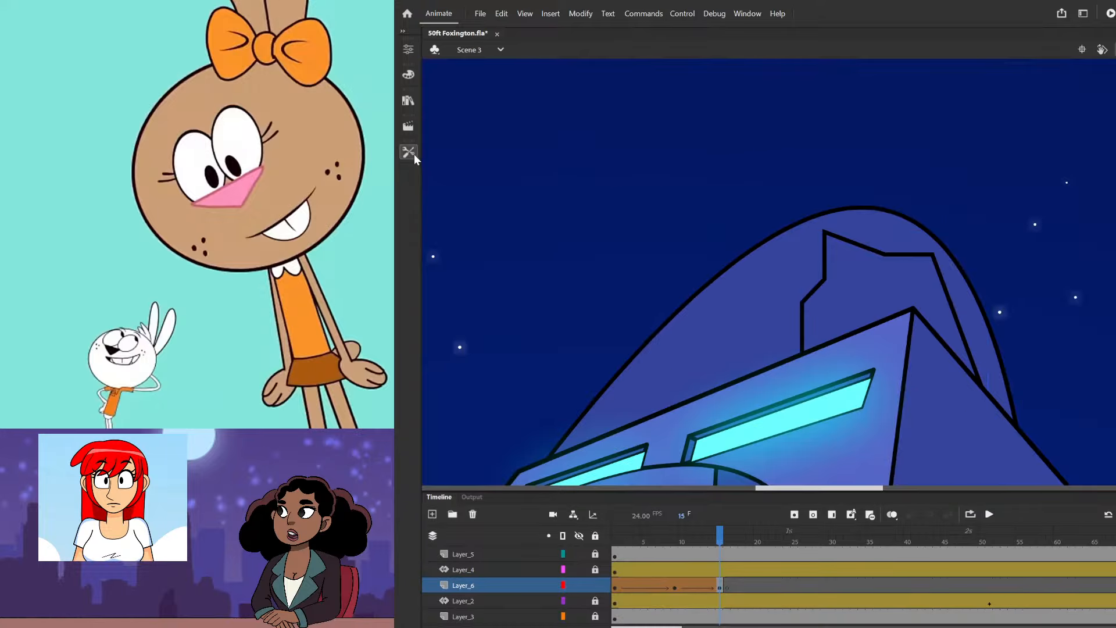
- Draw a second rectangle on the dome's left side and stretch its left corners to follow the dome's outline
key("r")
left_click_drag(656, 342, 788, 405)
key("v")
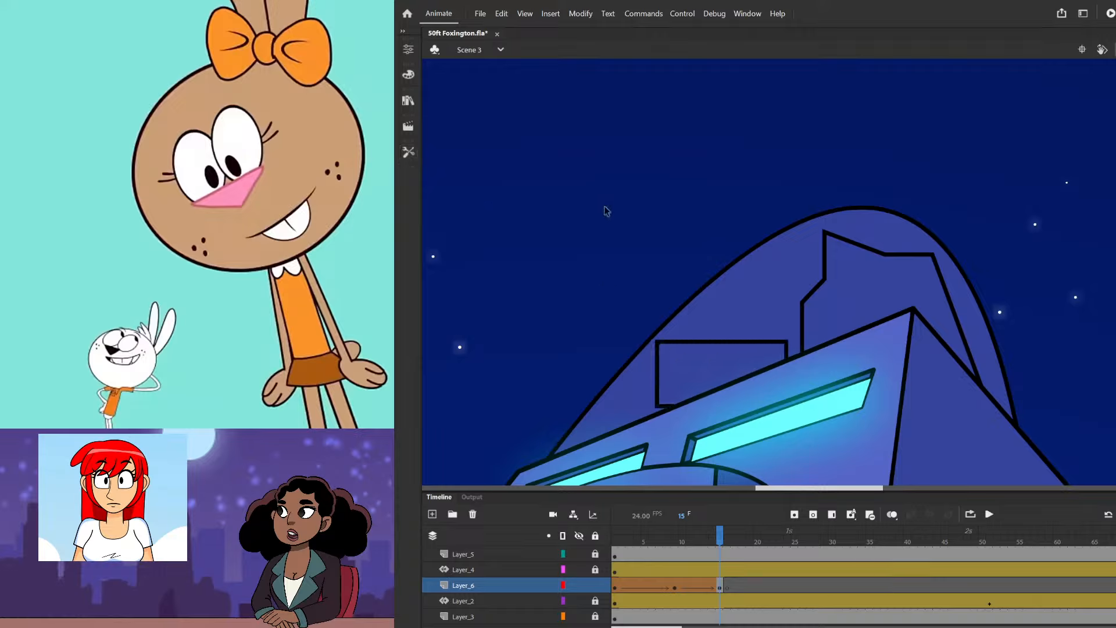
left_click_drag(656, 406, 559, 459)
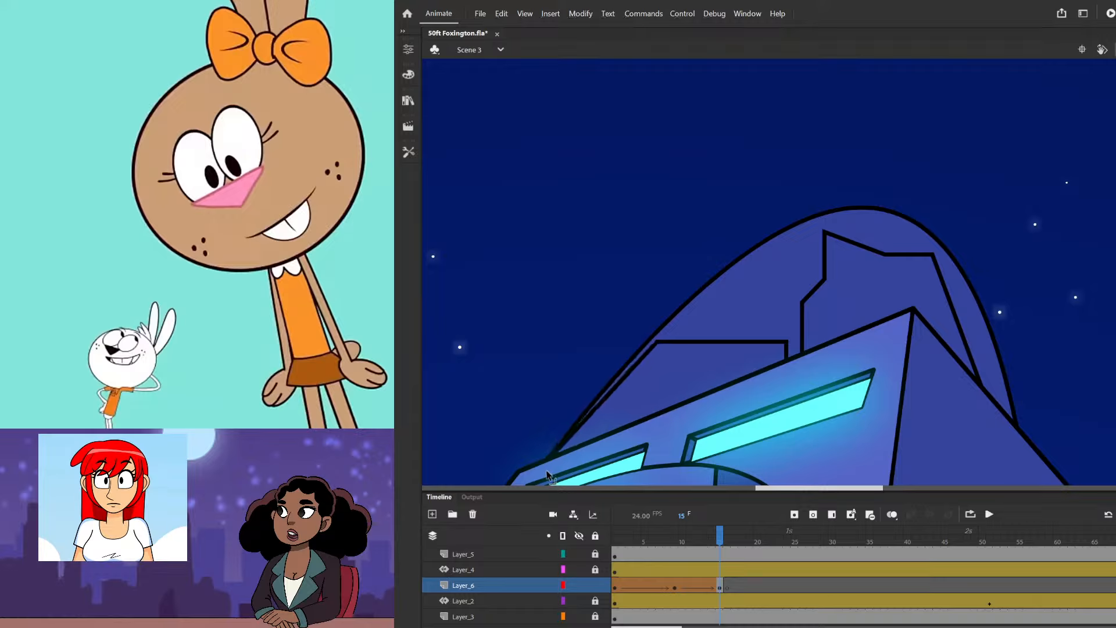
left_click_drag(656, 342, 707, 287)
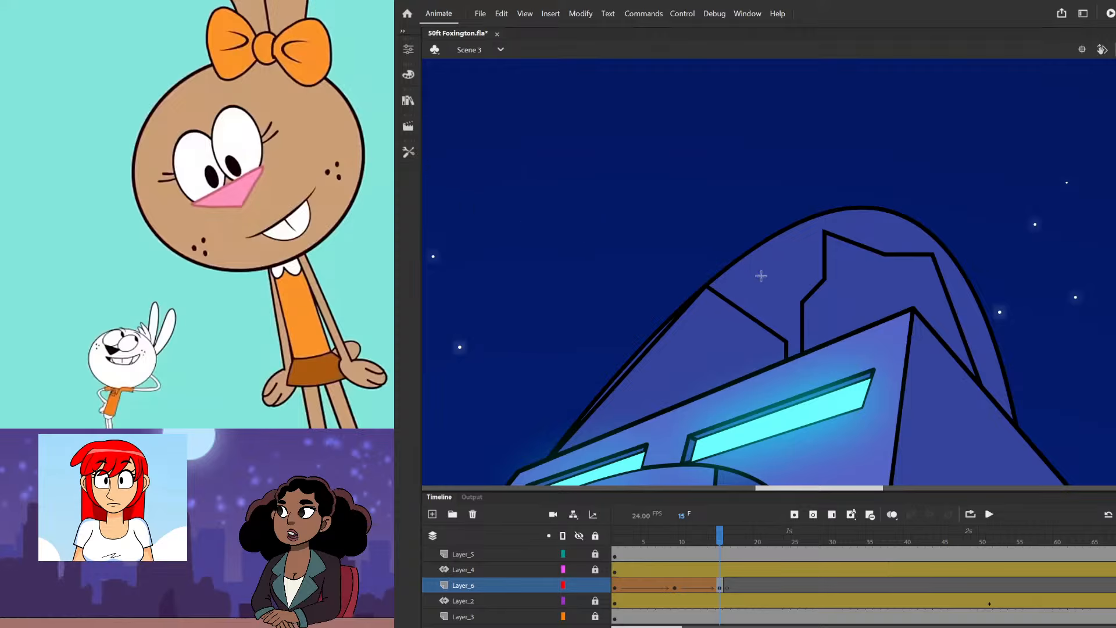
- Add a third rectangle between the two fragments and reshape it into a jagged piece fitting the gap between them
left_click_drag(741, 256, 802, 292)
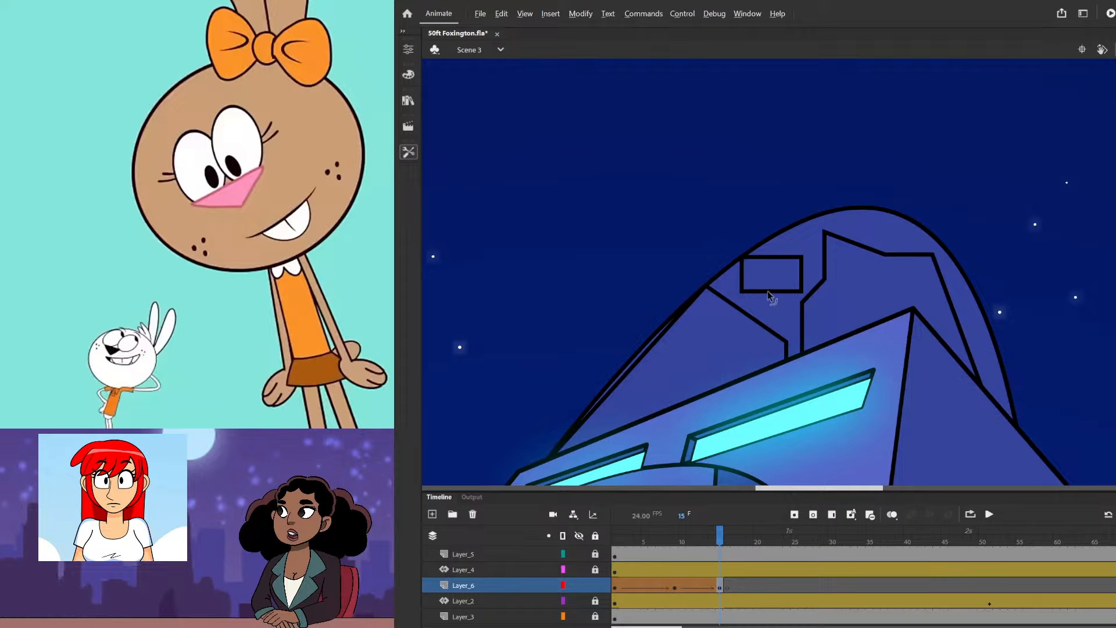
left_click_drag(802, 291, 792, 333)
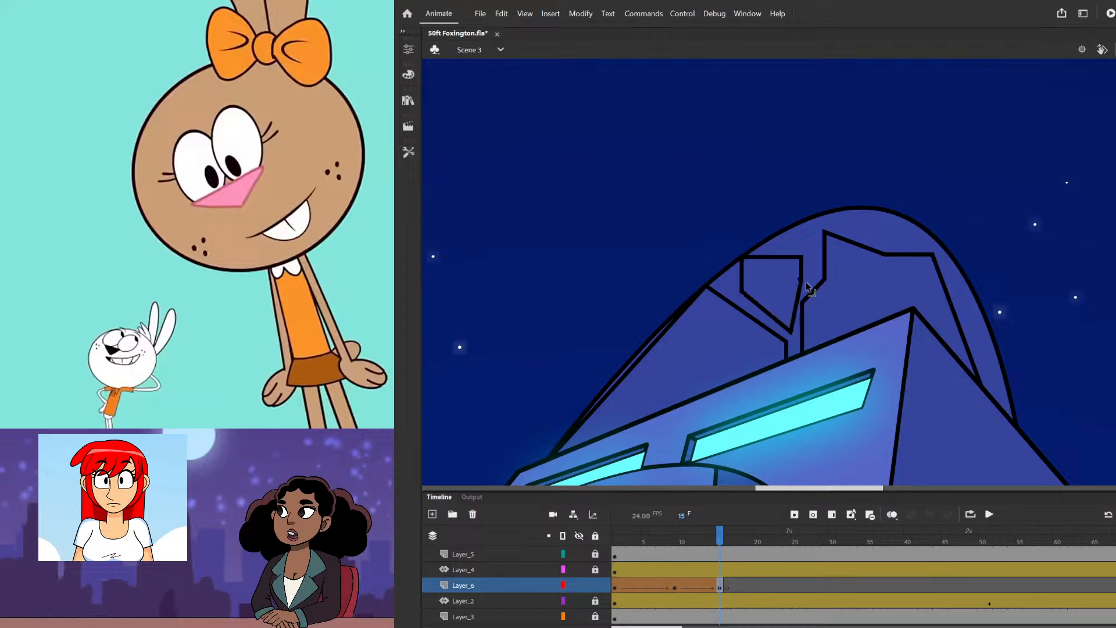
left_click_drag(806, 283, 766, 240)
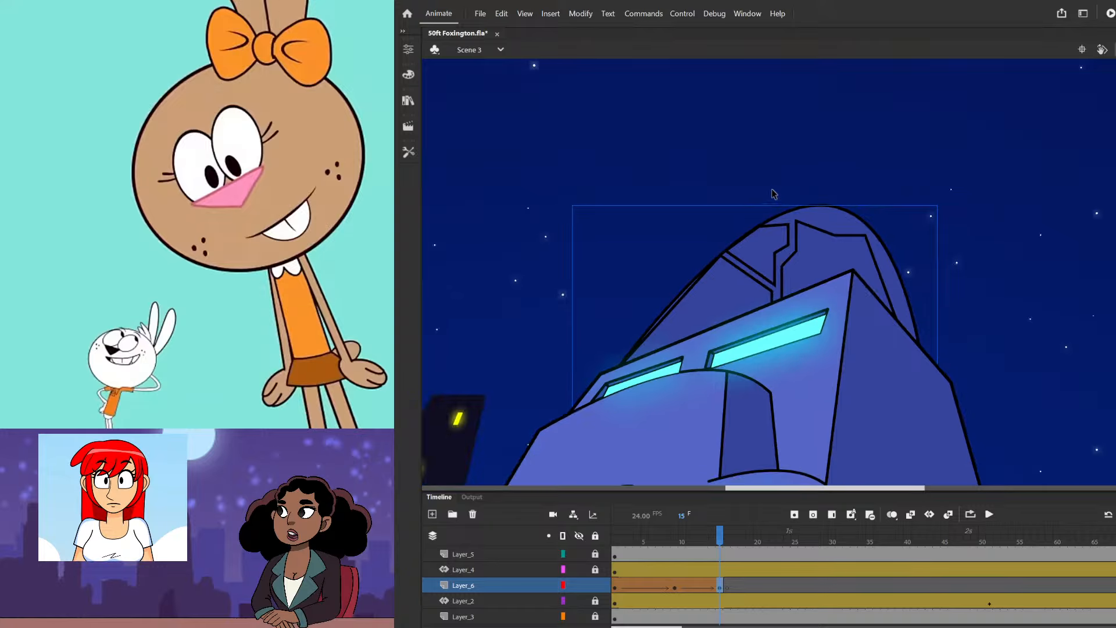
left_click(750, 166)
- Draw a small rectangle at the dome's crest and reshape its corners into a cap fragment following the dome's outline and the crack below
scroll(865, 210, "up", 3)
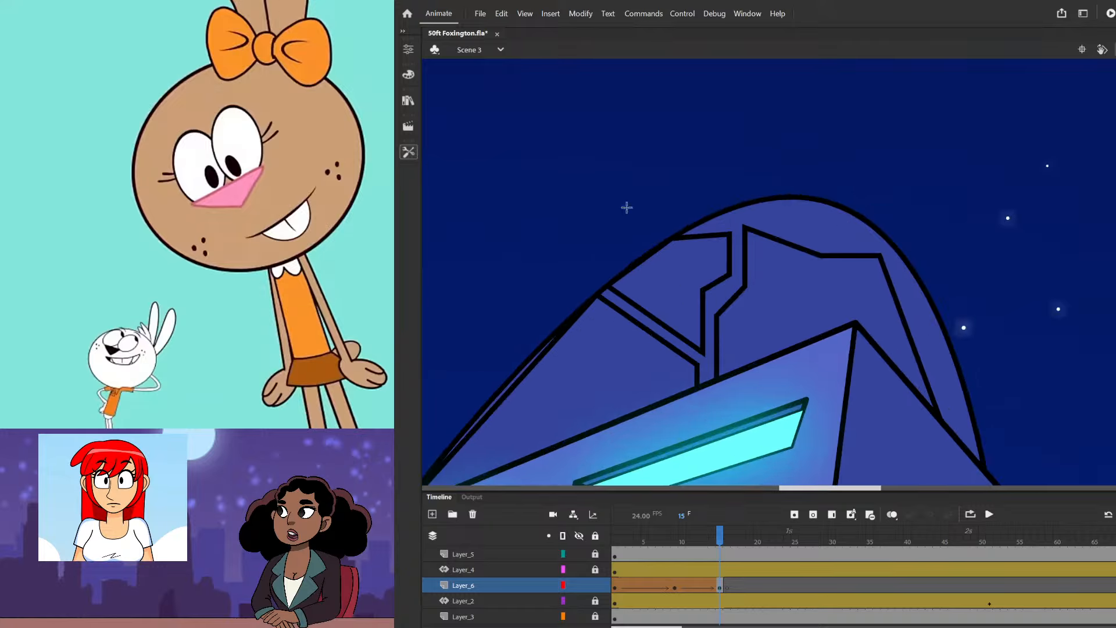
left_click_drag(768, 201, 846, 225)
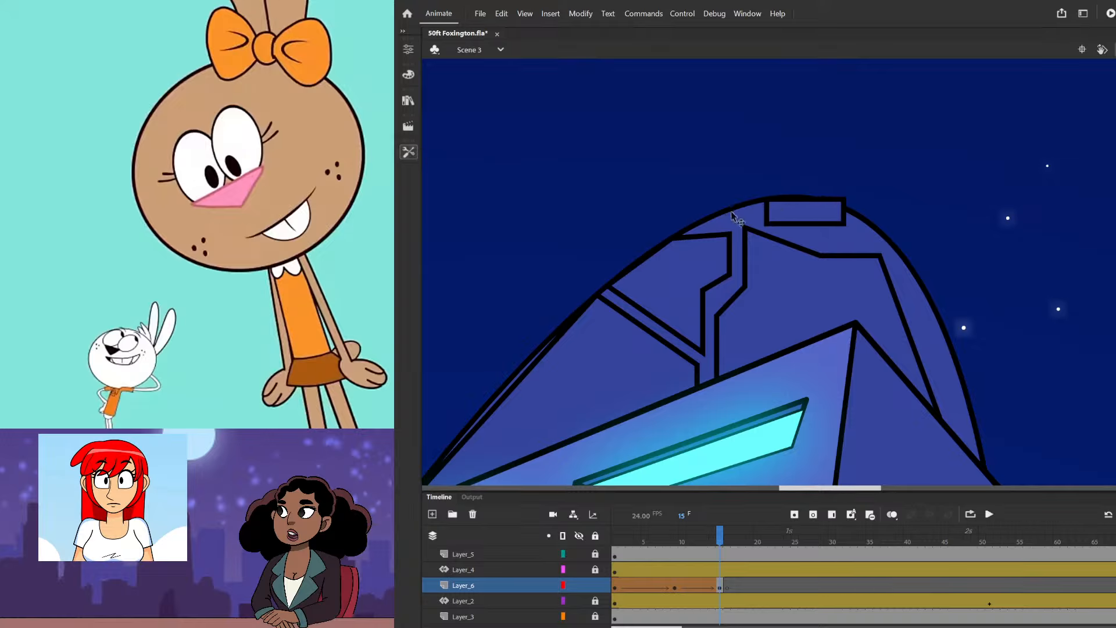
left_click_drag(767, 224, 879, 238)
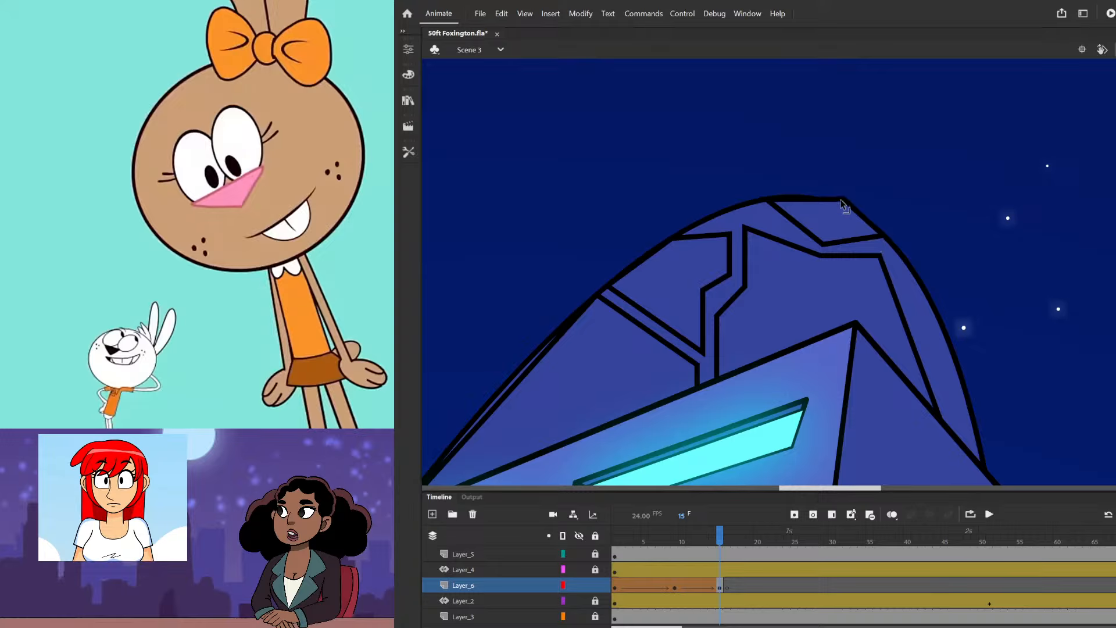
left_click_drag(769, 201, 743, 199)
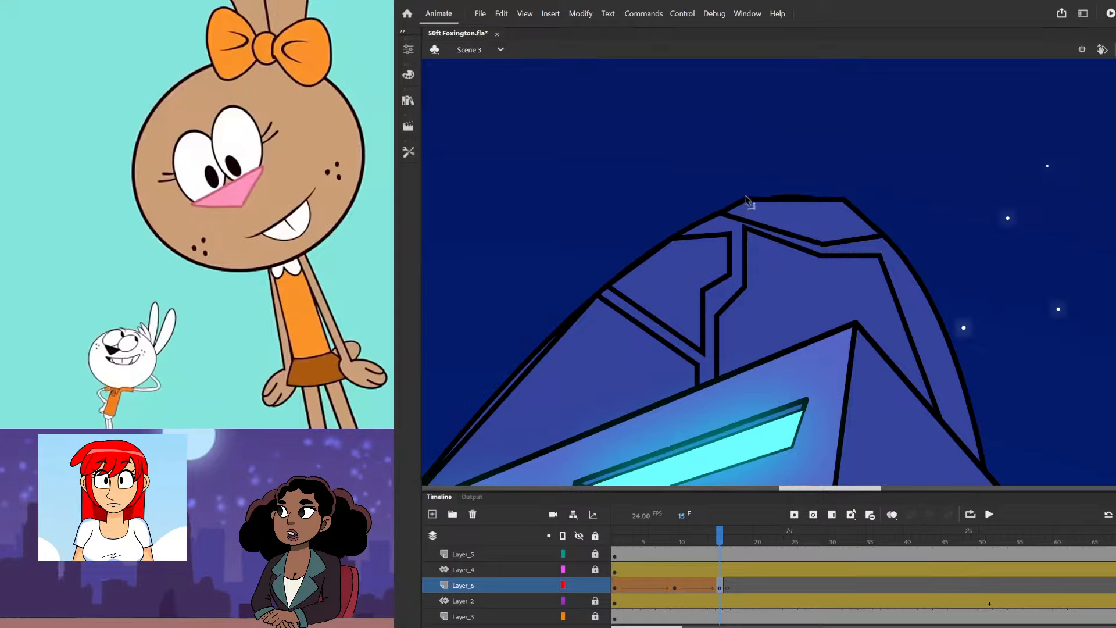
left_click_drag(848, 203, 867, 217)
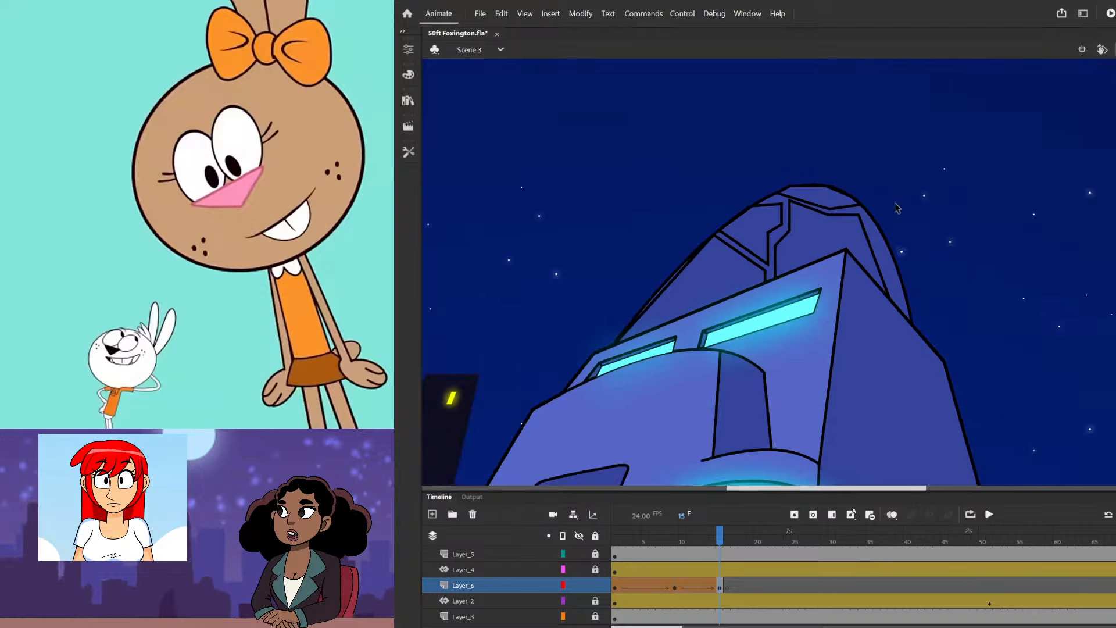
- Draw a small rectangle on the dome's right side and stretch its two lower corners down along the crack and the dome's edge
scroll(897, 208, "up", 2)
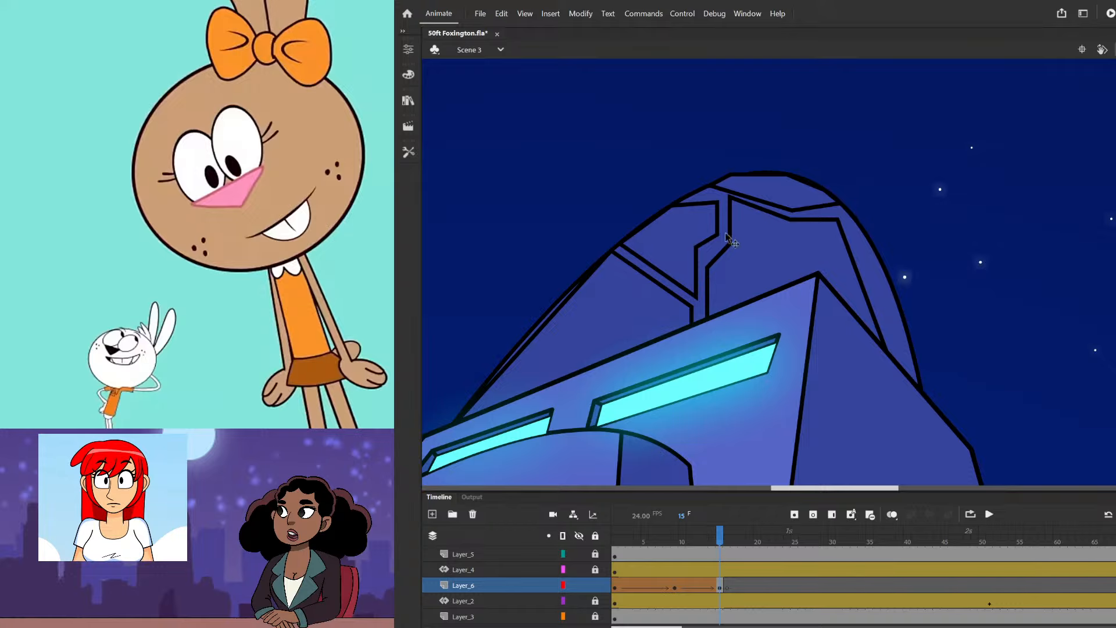
scroll(710, 244, "up", 1)
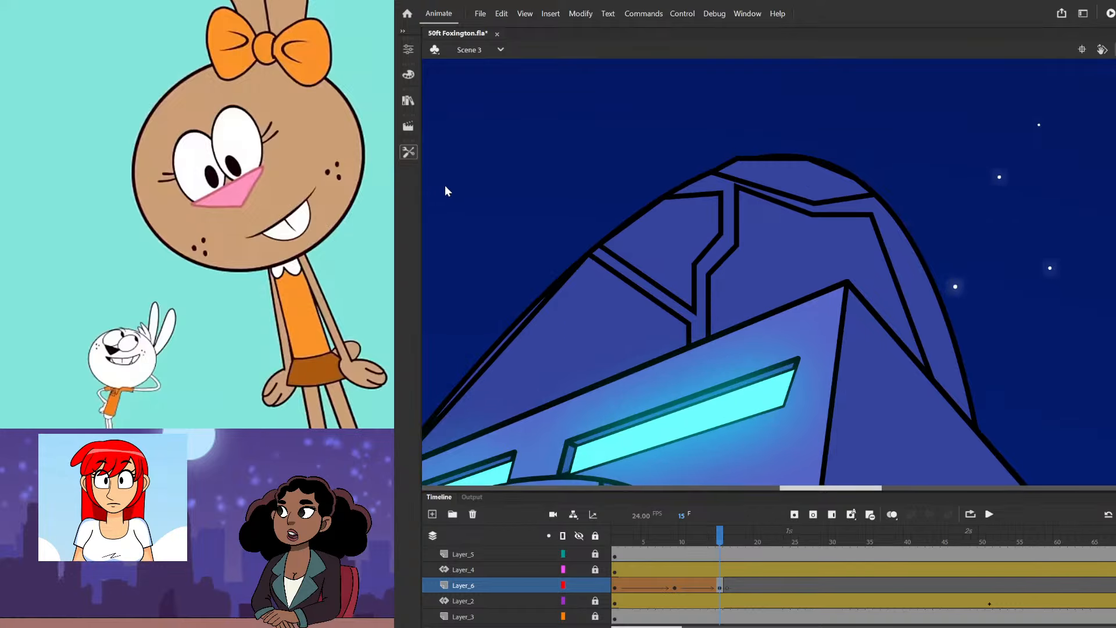
left_click_drag(896, 239, 916, 260)
left_click_drag(898, 260, 936, 362)
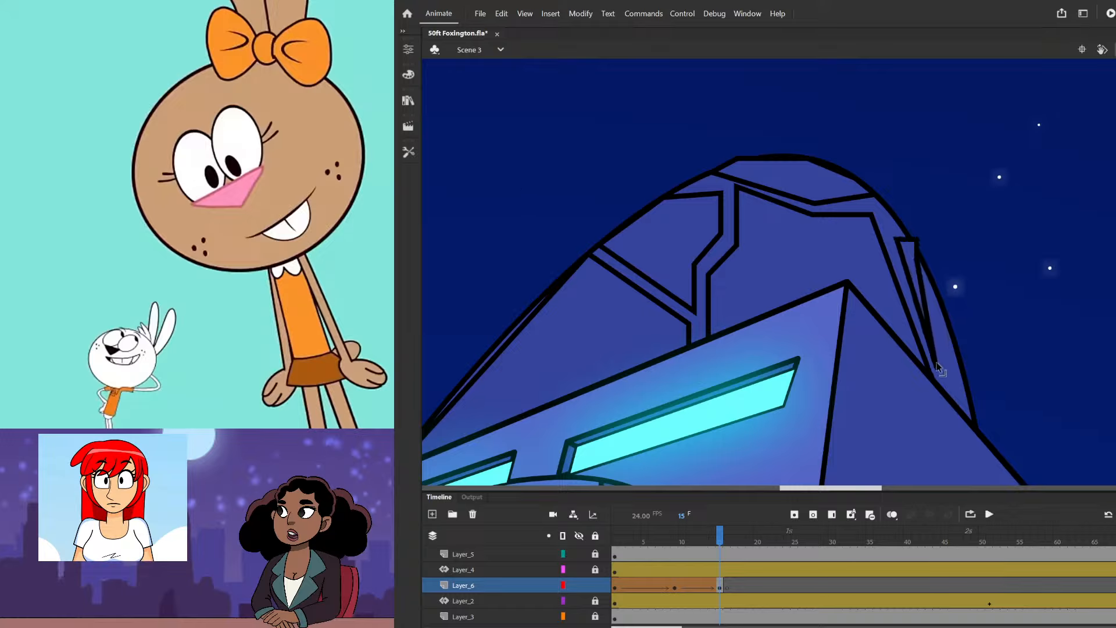
left_click_drag(917, 260, 972, 400)
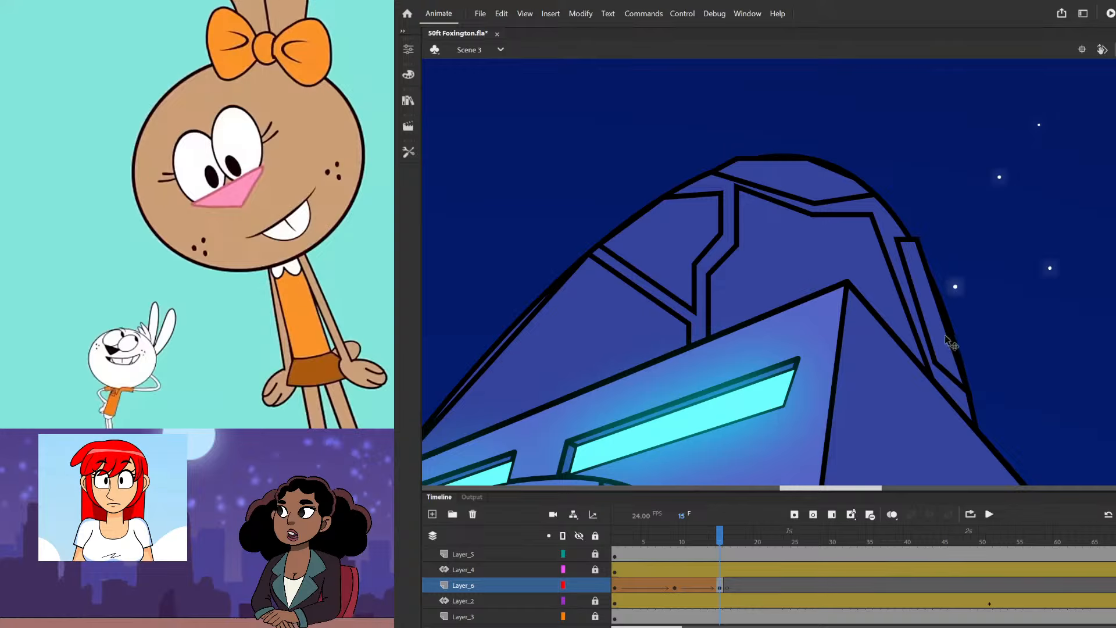
- Extend the right-side fragment up to the cap fragment, bend a notch into its inner edge and raise its lower outer corner
scroll(901, 247, "up", 2)
left_click_drag(899, 244, 875, 169)
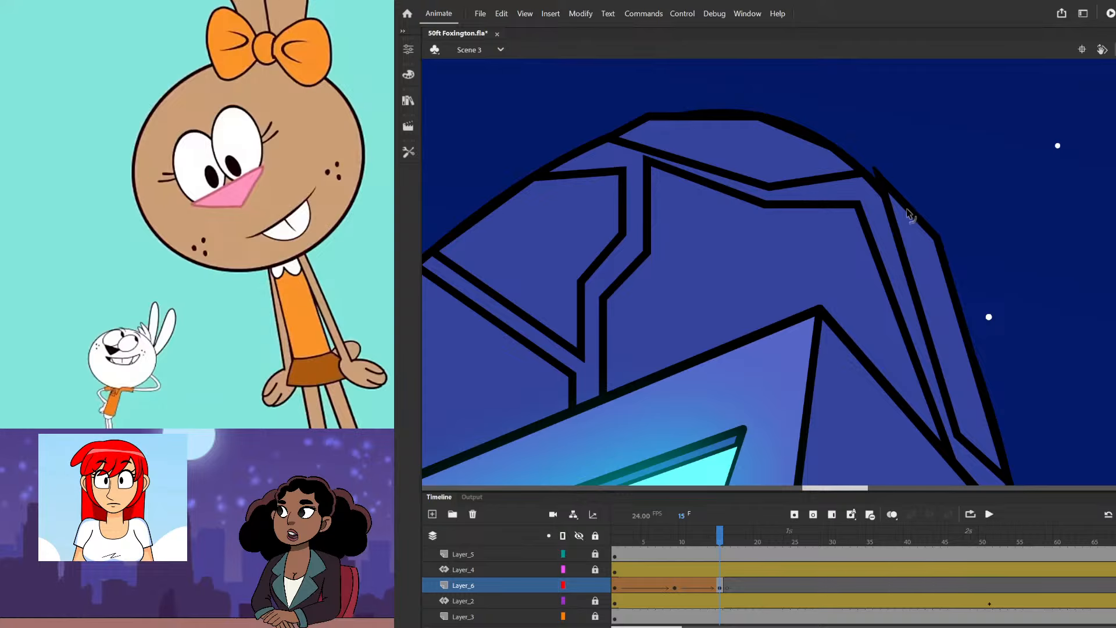
scroll(907, 220, "down", 2)
scroll(905, 236, "up", 2)
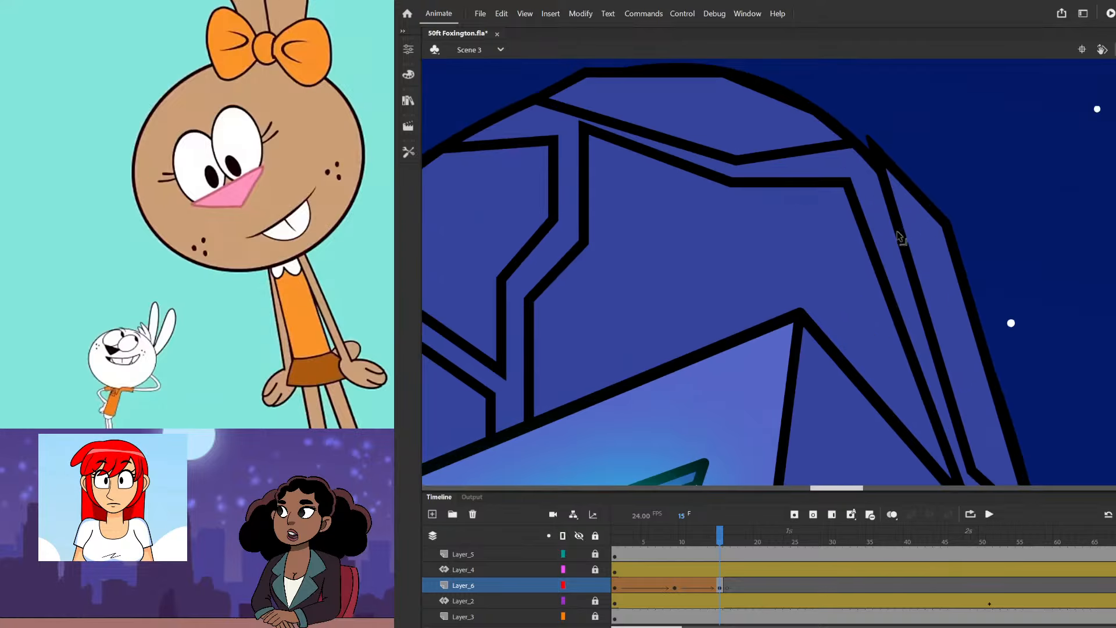
left_click_drag(901, 239, 940, 204)
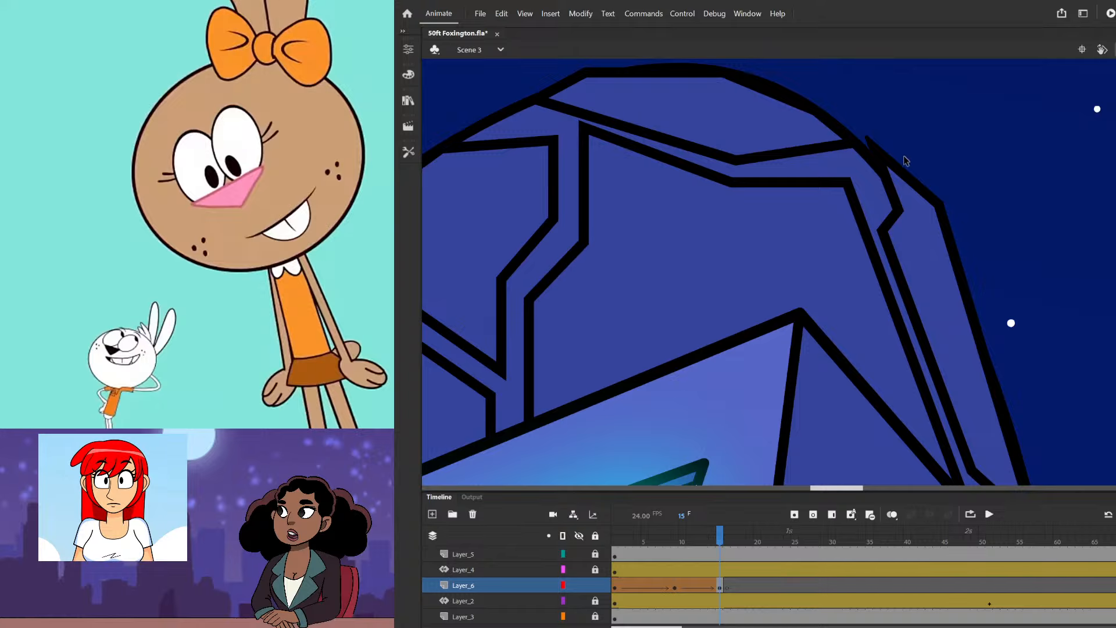
scroll(905, 162, "down", 2)
left_click_drag(991, 399, 992, 366)
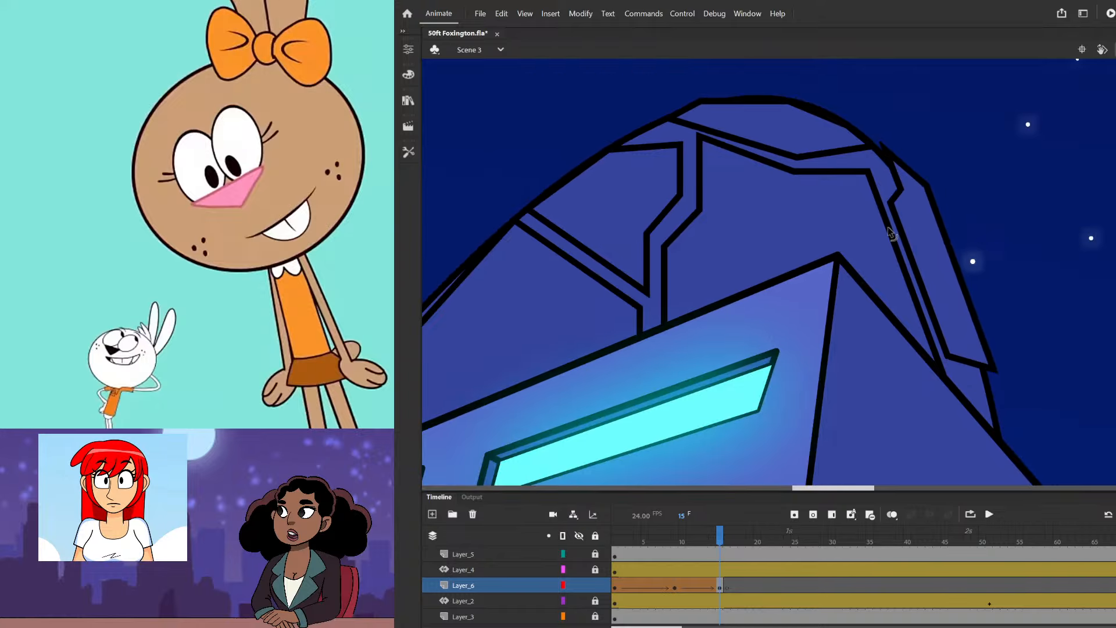
- Move the roof fragments from frame 15 to a new keyframe at frame 16 of Layer_6, leaving the dome behind
scroll(881, 212, "down", 4)
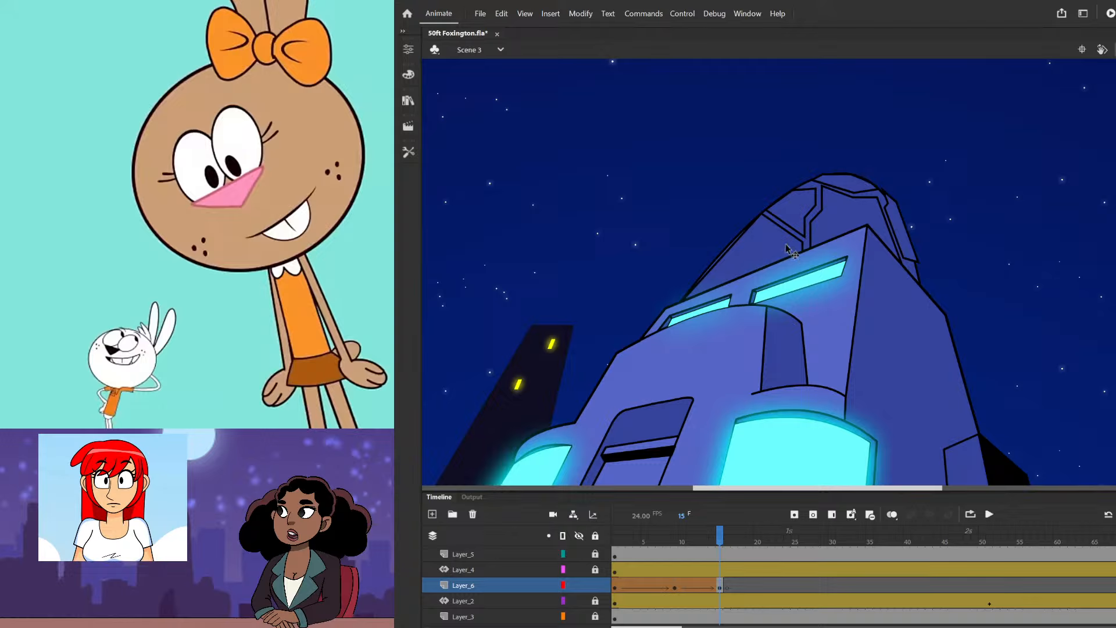
left_click(795, 226)
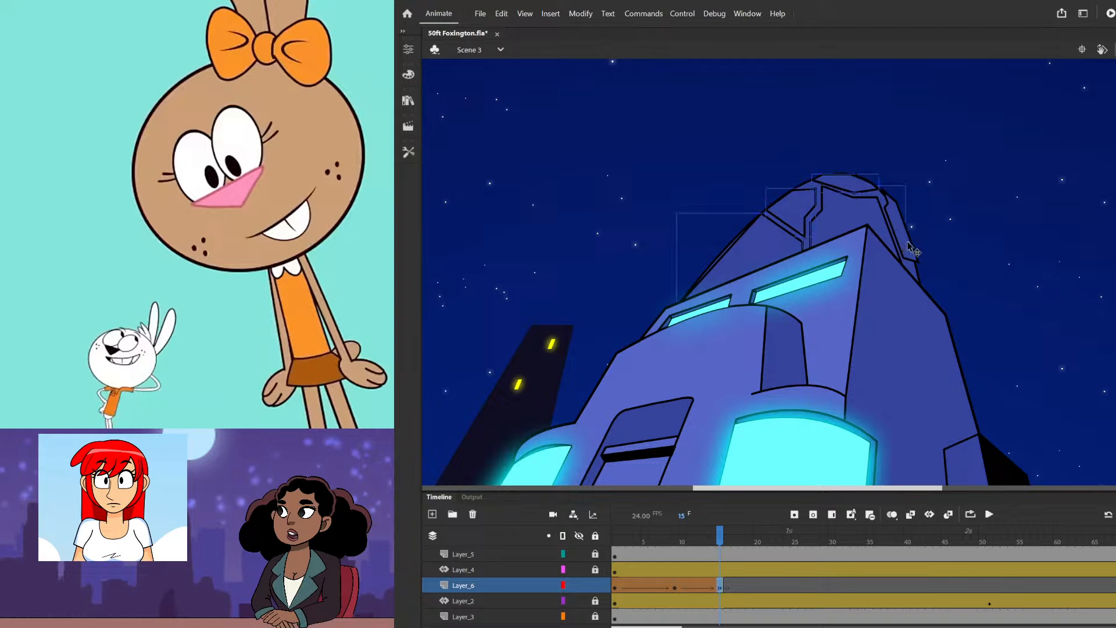
key("Delete")
left_click(727, 588)
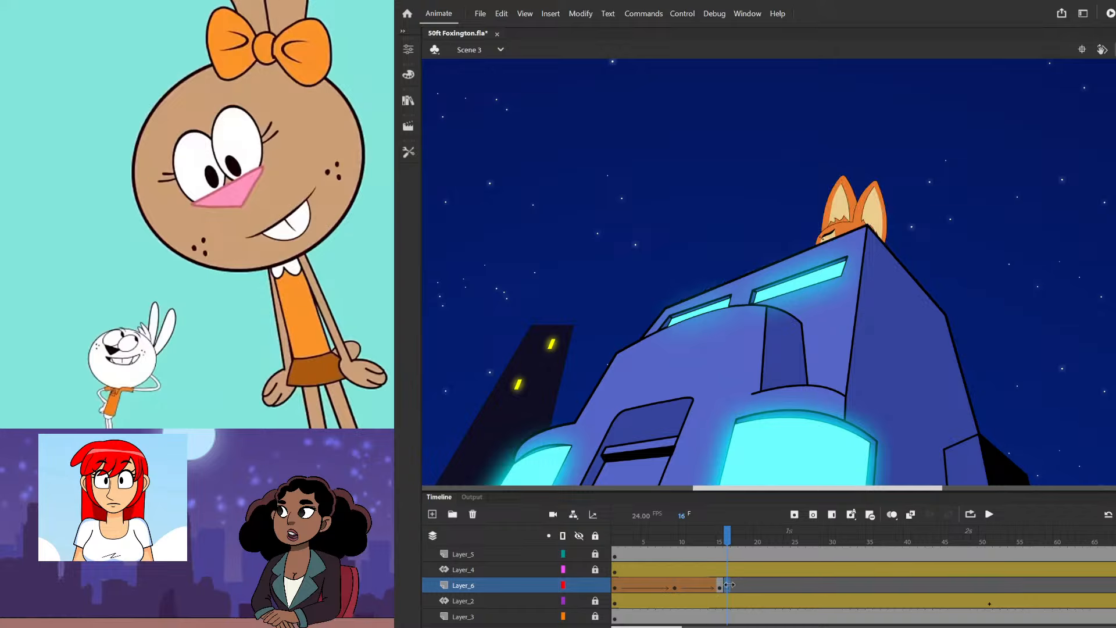
key("F6")
left_click(673, 217)
- Create a motion tween for each of the five roof fragments at frame 16, each on its own layer
scroll(852, 238, "down", 3)
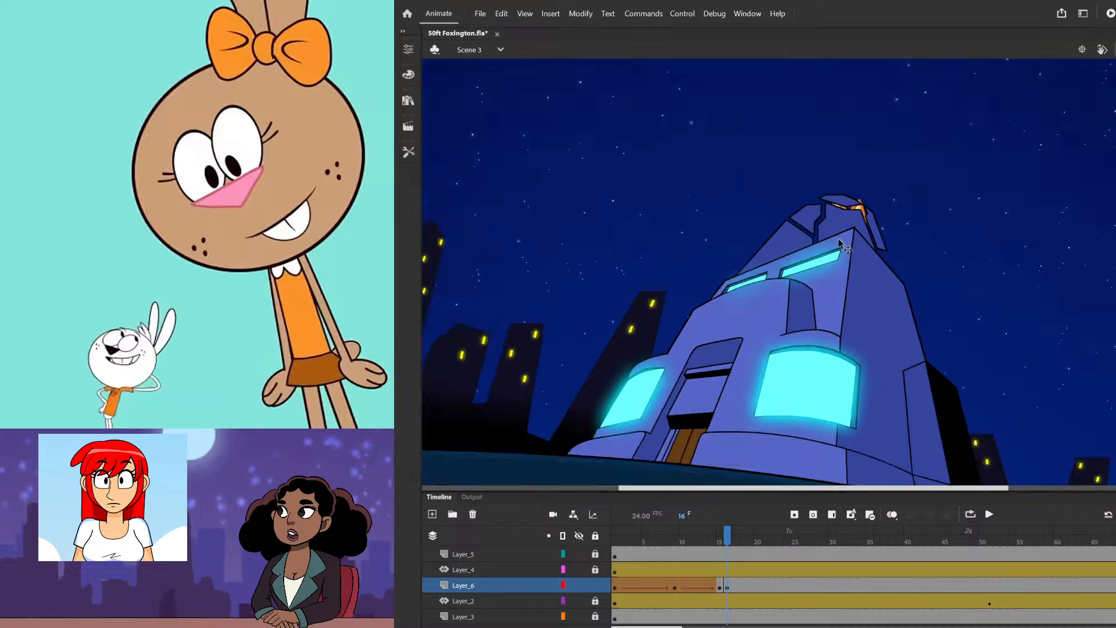
scroll(852, 238, "up", 1)
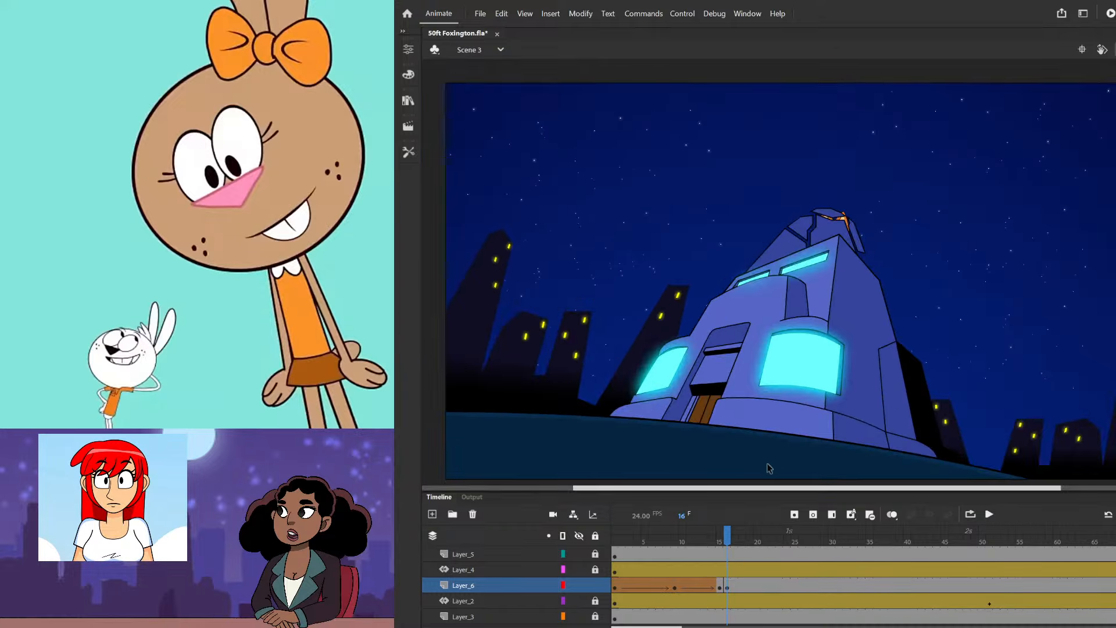
left_click(783, 251)
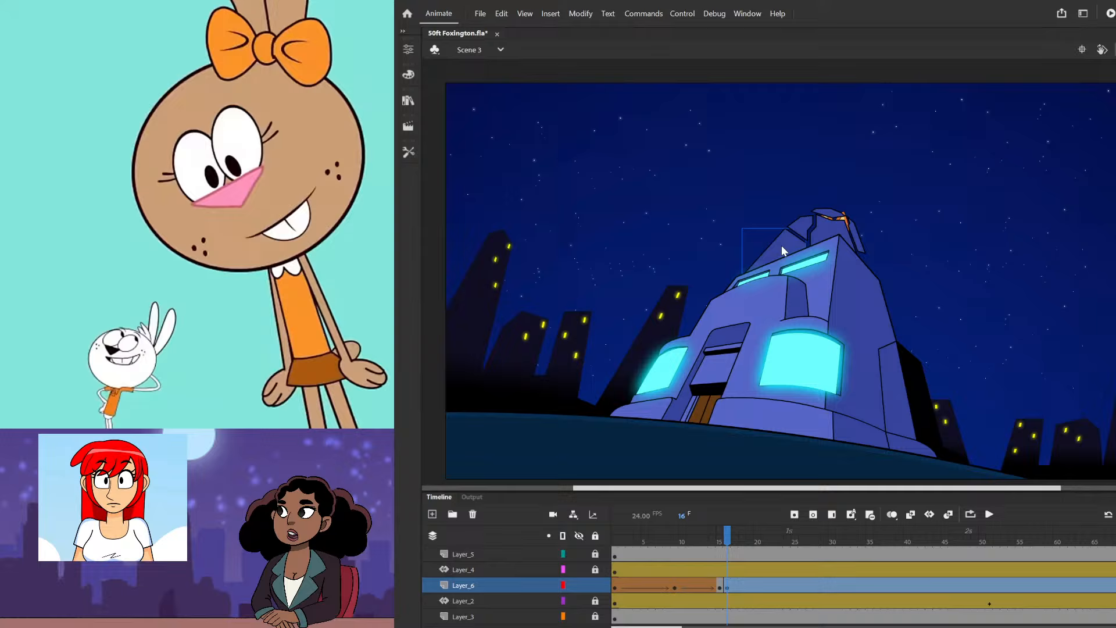
left_click(865, 385)
left_click(795, 233)
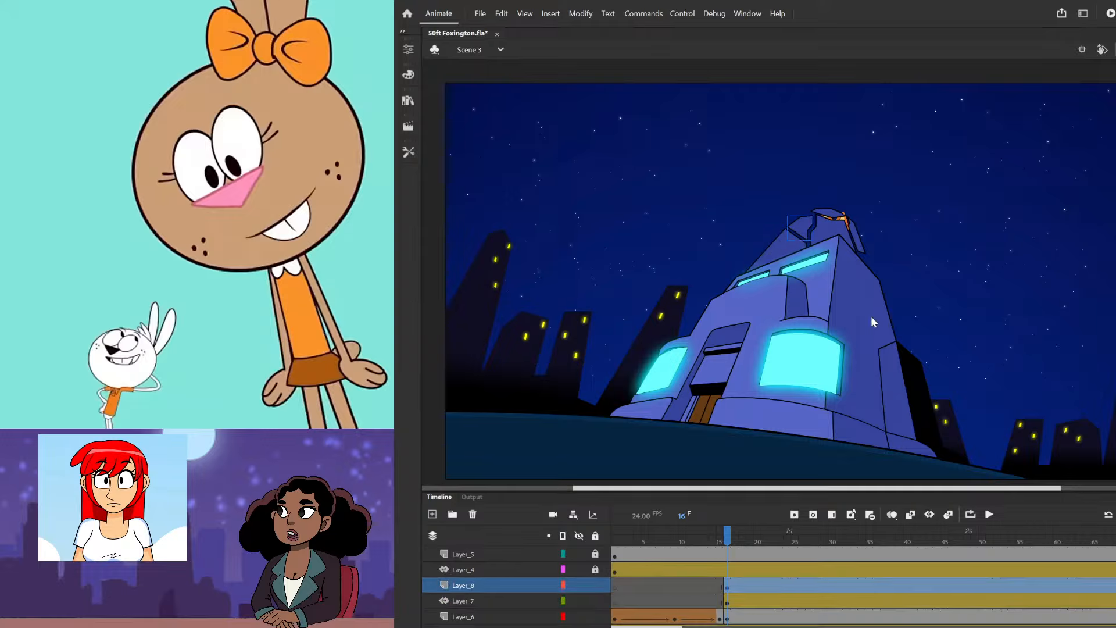
left_click(869, 381)
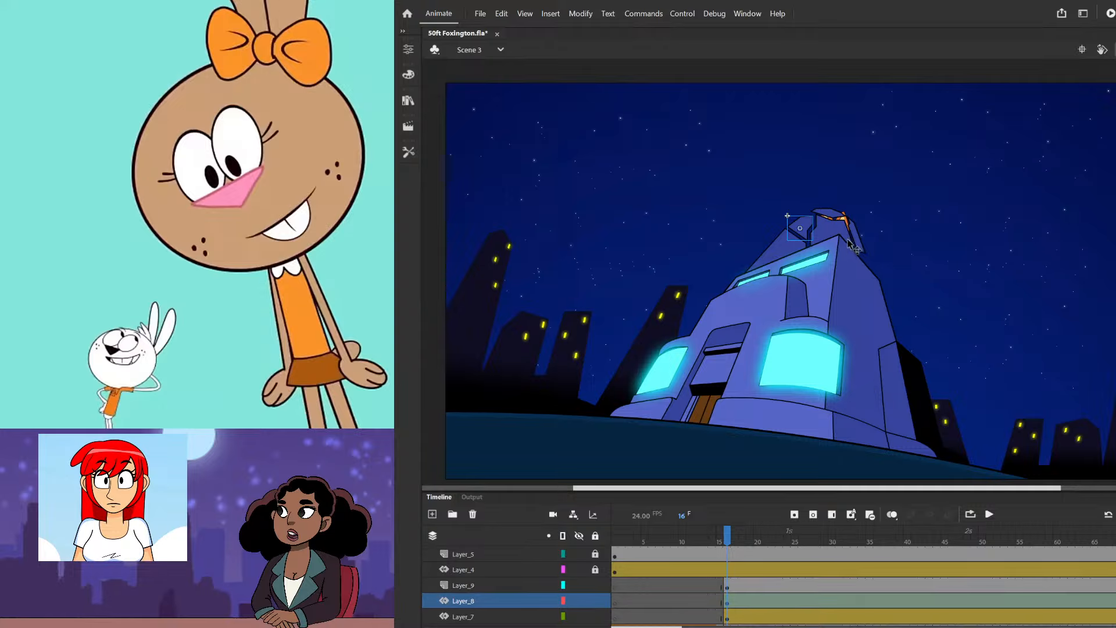
left_click(838, 229)
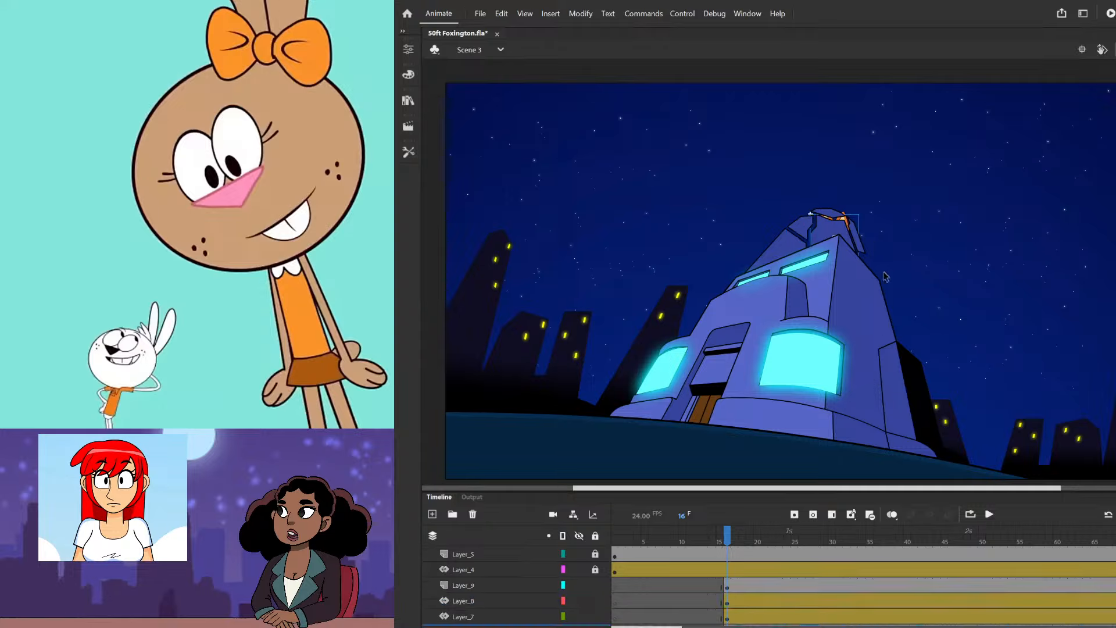
left_click(862, 245)
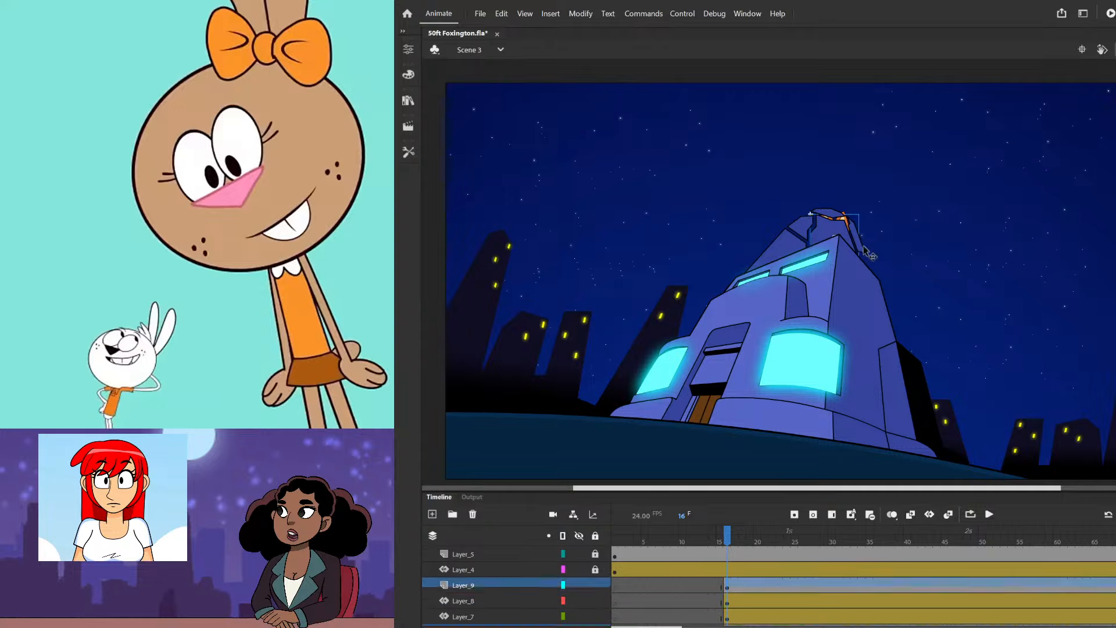
left_click(873, 378)
left_click(823, 211)
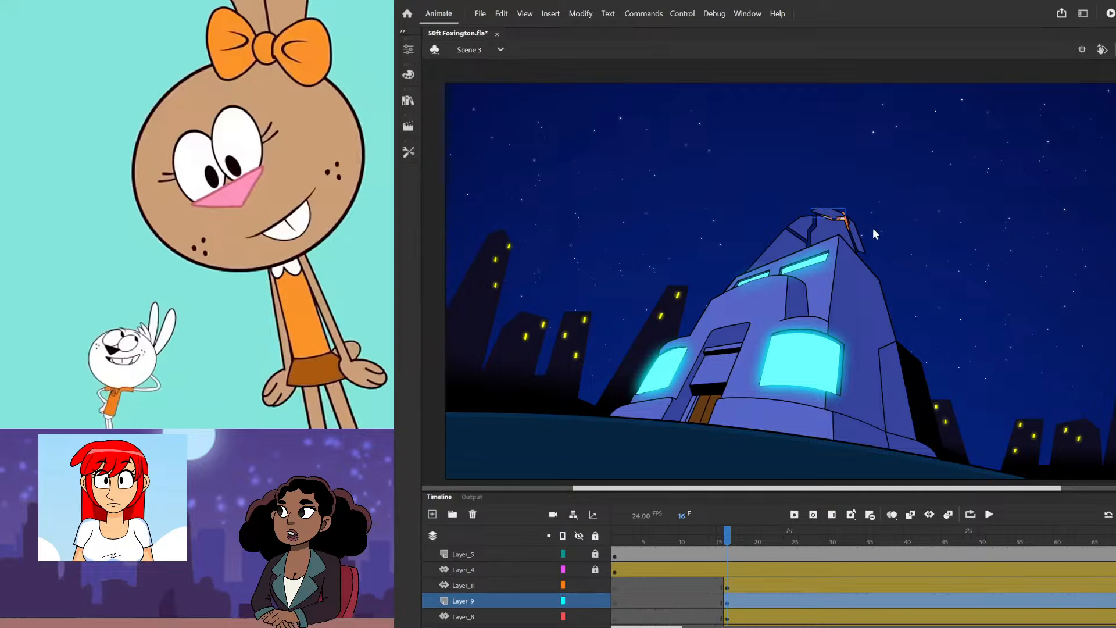
- Enlarge the timeline, go to frame 20 and move the leftmost roof fragment down to the ground at the building's left base
scroll(755, 562, "down", 1)
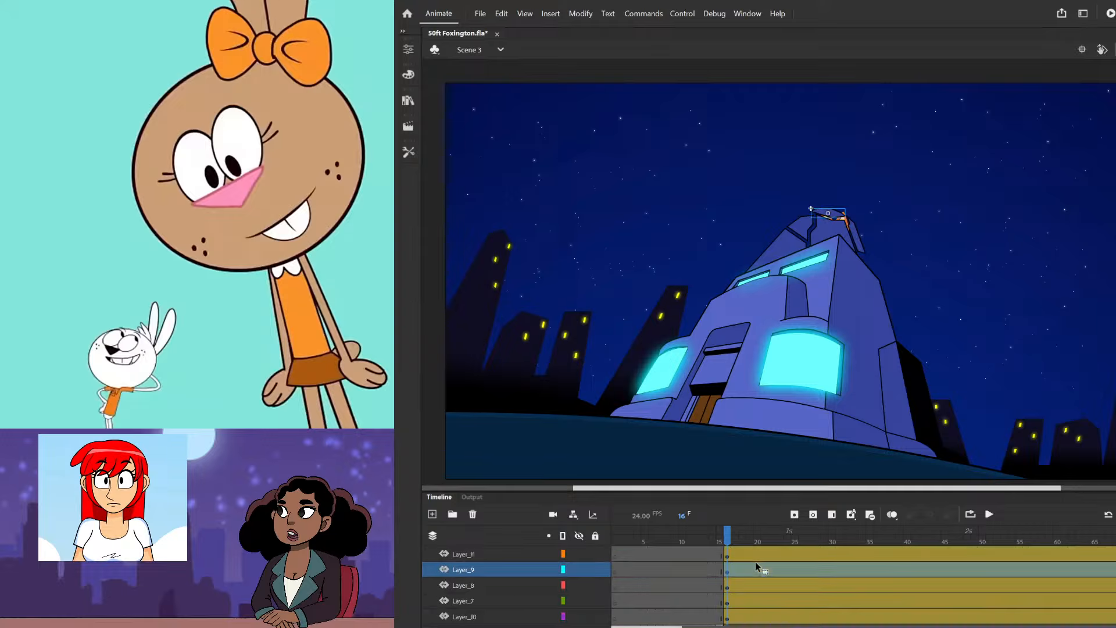
left_click_drag(750, 493, 753, 451)
left_click_drag(742, 506, 757, 503)
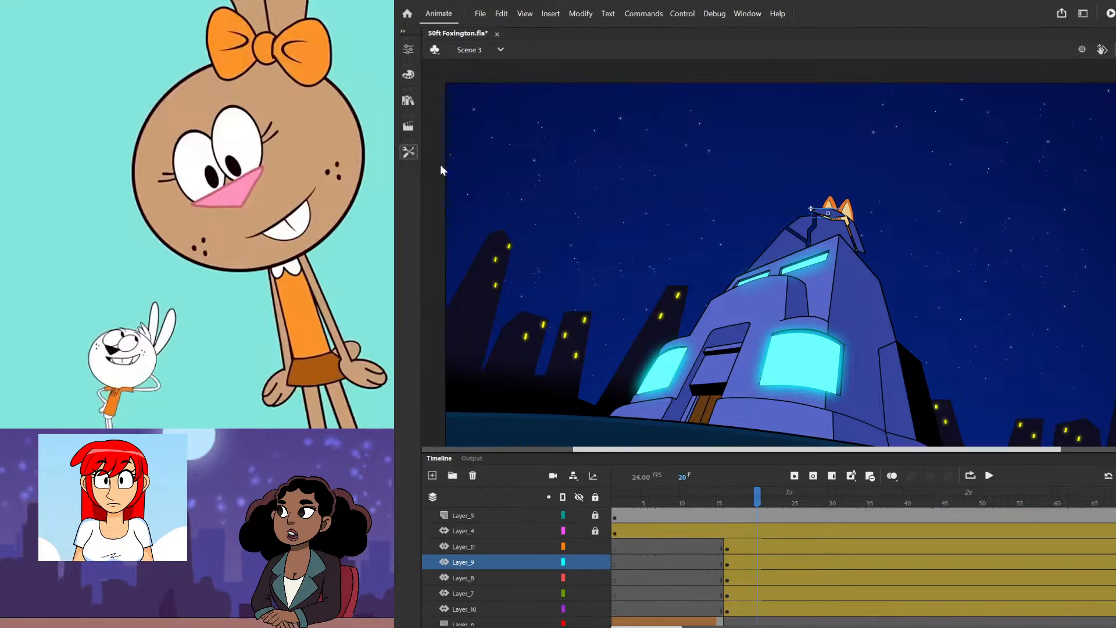
left_click(794, 244)
left_click_drag(794, 244, 624, 400)
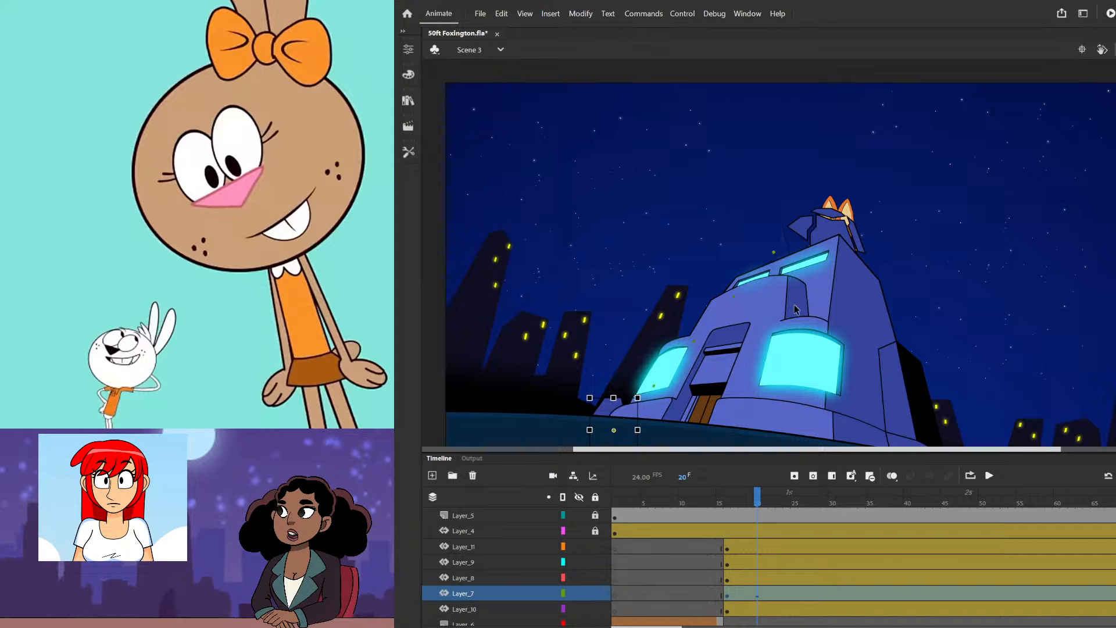
- Rotate the large central fragment at frame 20 and move it down to the ground at the building's right base
left_click(837, 242)
left_click_drag(884, 250, 845, 277)
left_click_drag(844, 239, 952, 448)
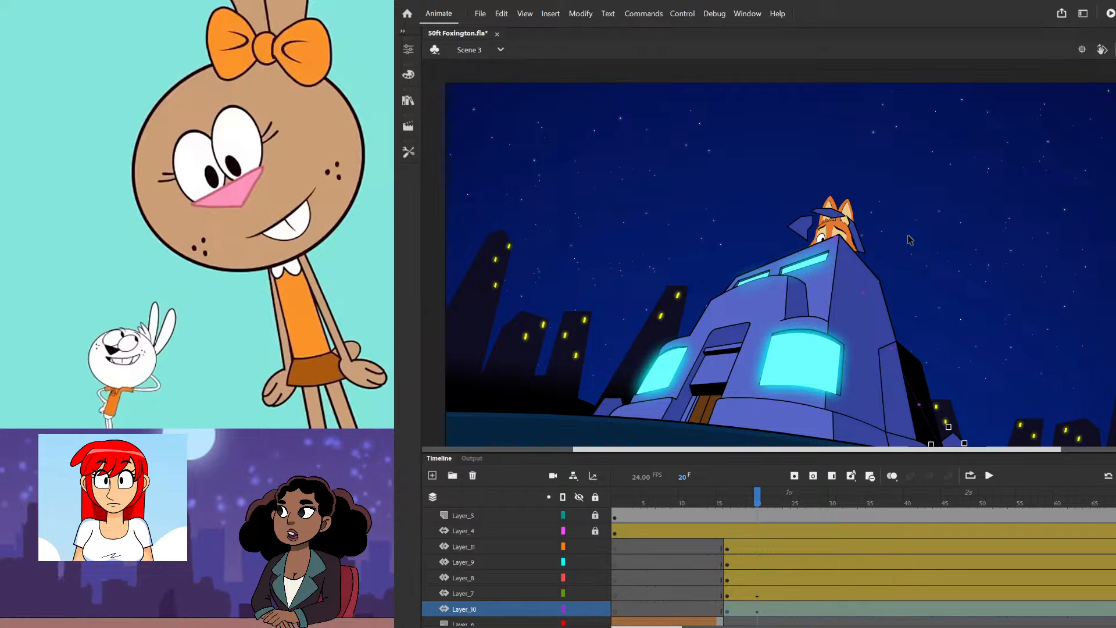
scroll(837, 199, "up", 5)
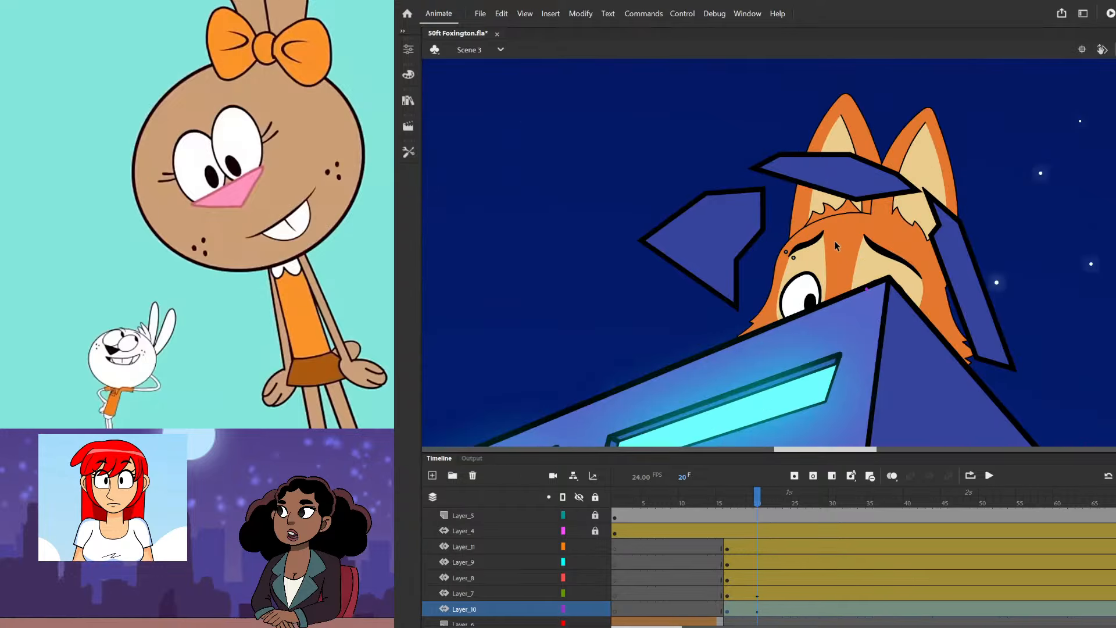
scroll(835, 241, "down", 2)
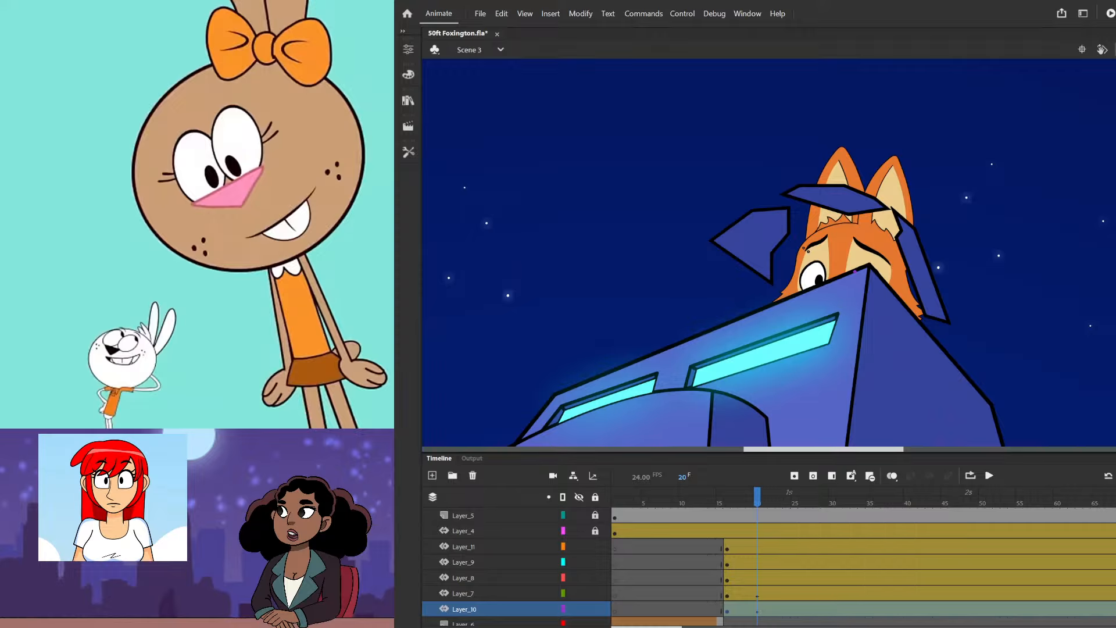
left_click(863, 250)
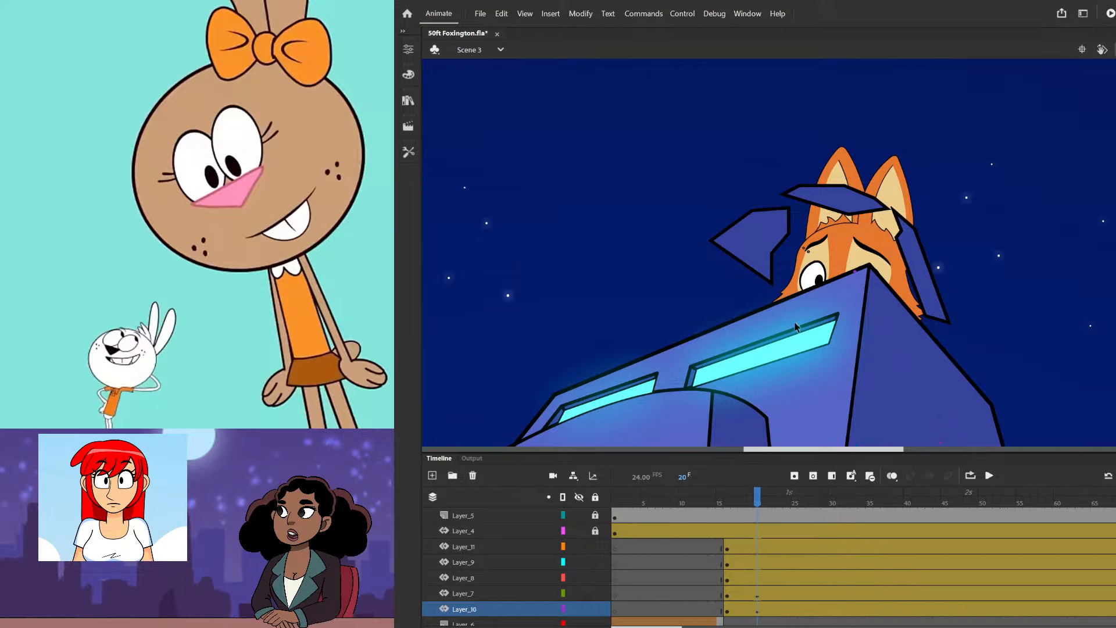
- Move the narrow right-side fragment at frame 20 down to the ground beside the fallen central fragment and rotate it to lie along the slope
scroll(814, 256, "down", 5)
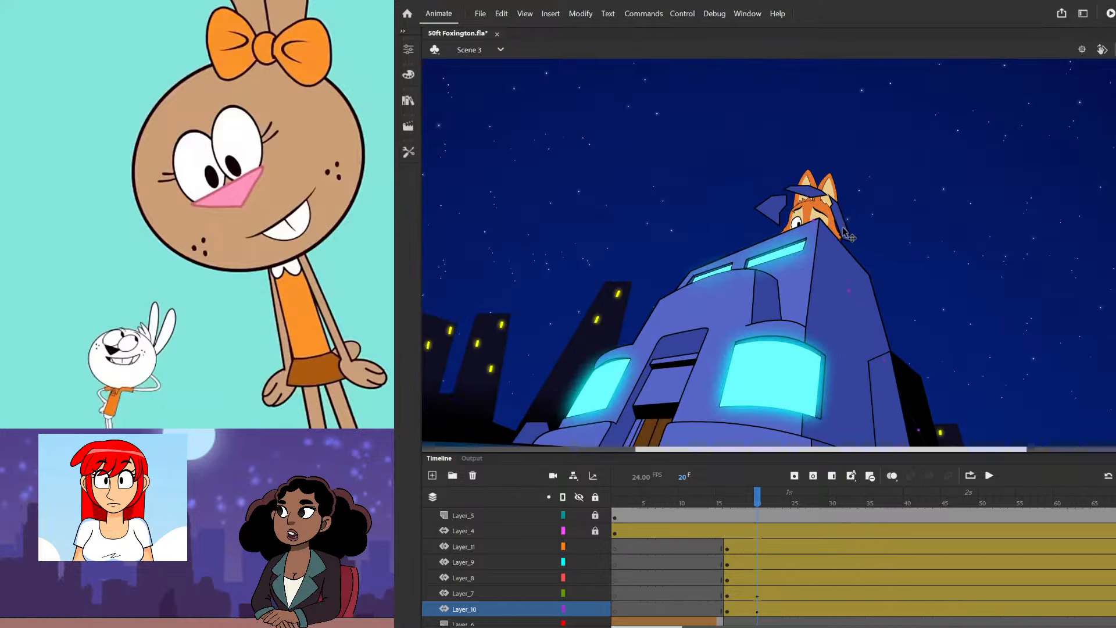
left_click(846, 216)
left_click_drag(856, 198, 949, 432)
scroll(949, 431, "up", 3)
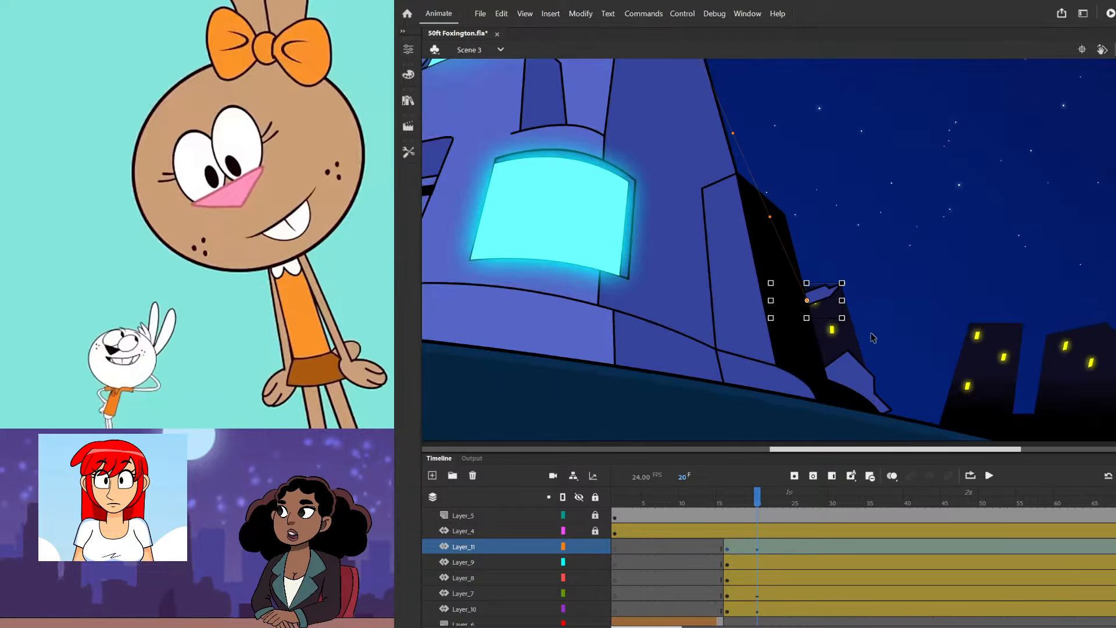
left_click_drag(838, 298, 970, 421)
scroll(969, 419, "up", 2)
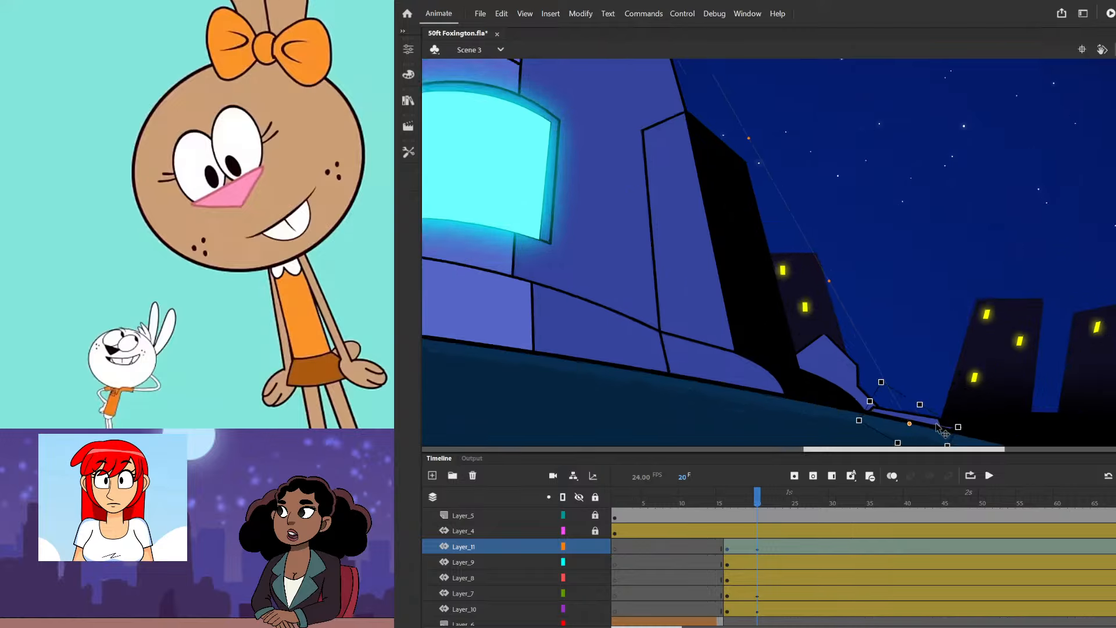
scroll(947, 344, "down", 4)
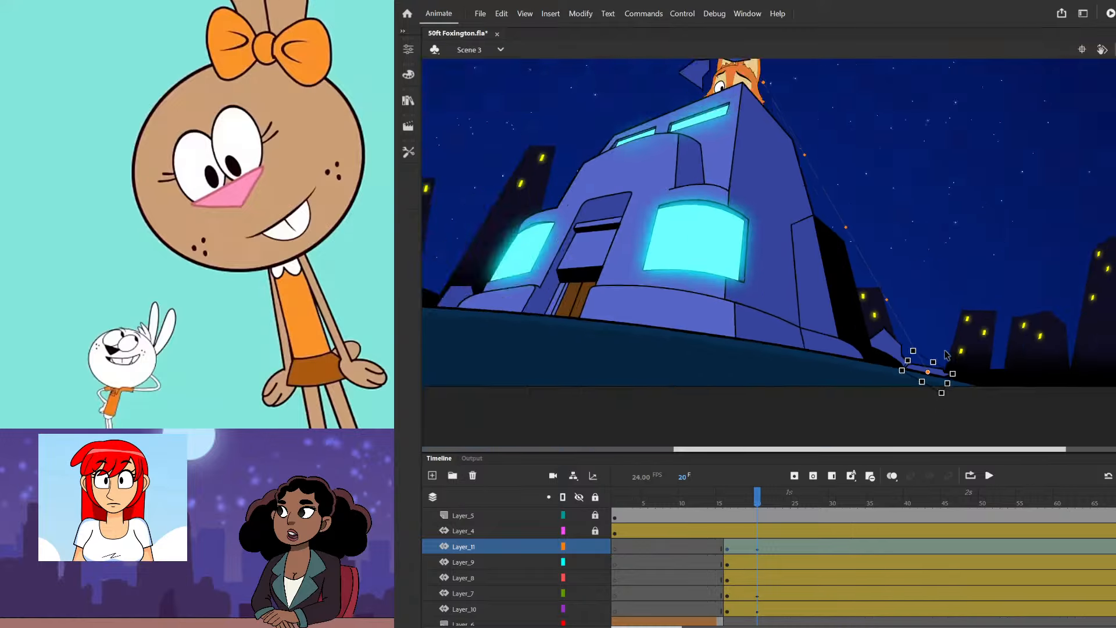
- Move the upper-left and topmost roof fragments at frame 20 down to the ground beside the fallen fragment at the building's left base
scroll(785, 156, "up", 3)
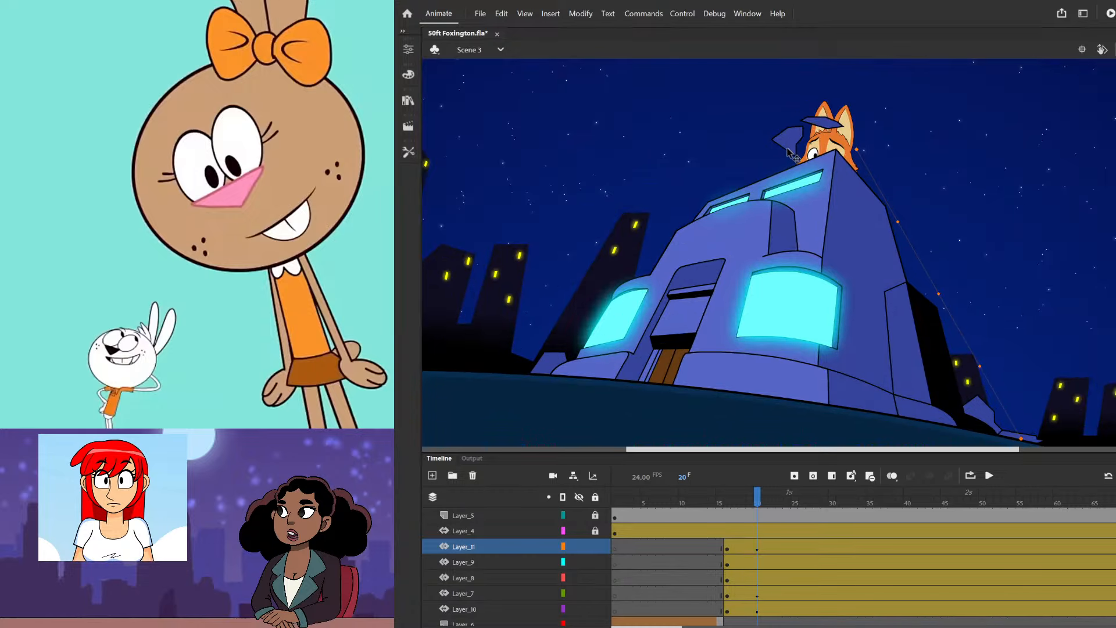
left_click(787, 156)
left_click(814, 156)
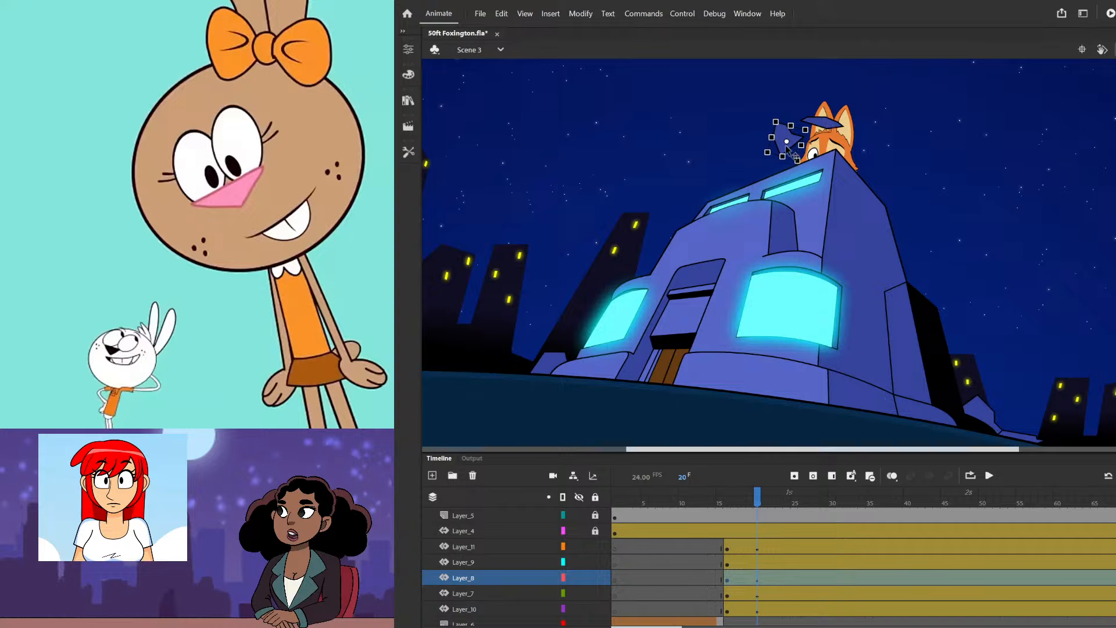
left_click_drag(788, 150, 516, 381)
left_click(819, 131)
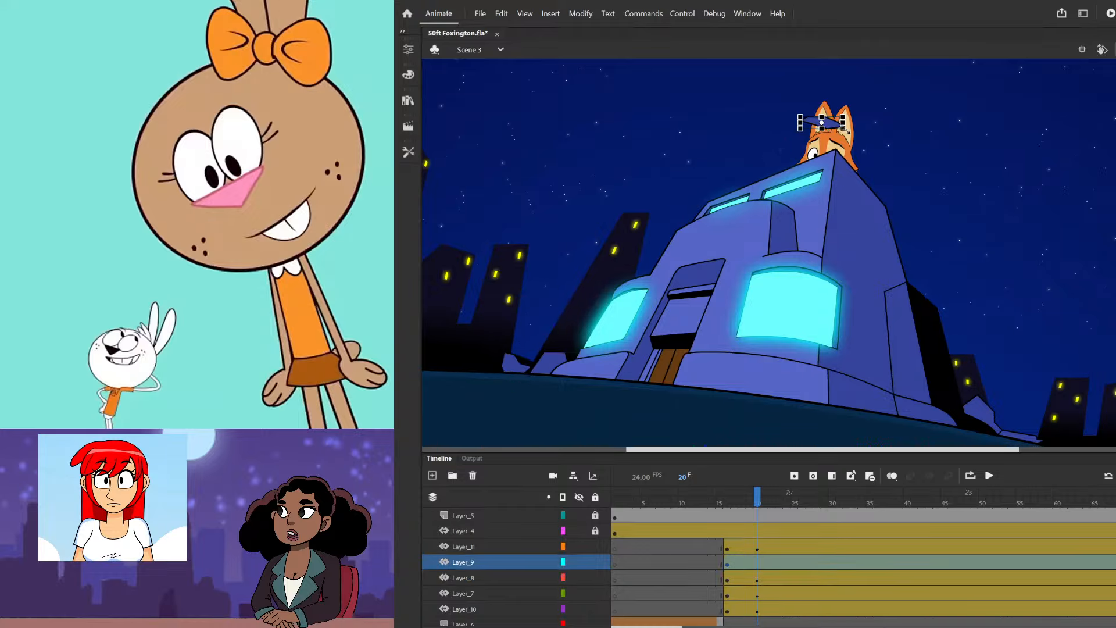
left_click_drag(857, 131, 520, 356)
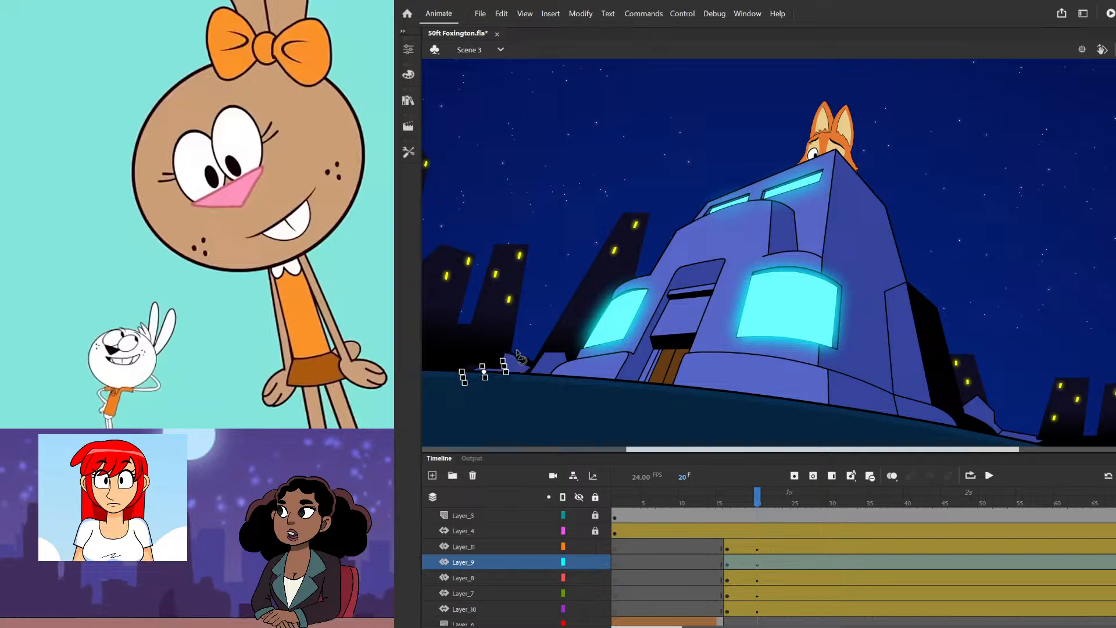
- Bend the motion paths of the three left-falling roof fragments upward into arcs with the Selection tool
left_click(411, 157)
left_click(439, 166)
left_click_drag(695, 217, 692, 178)
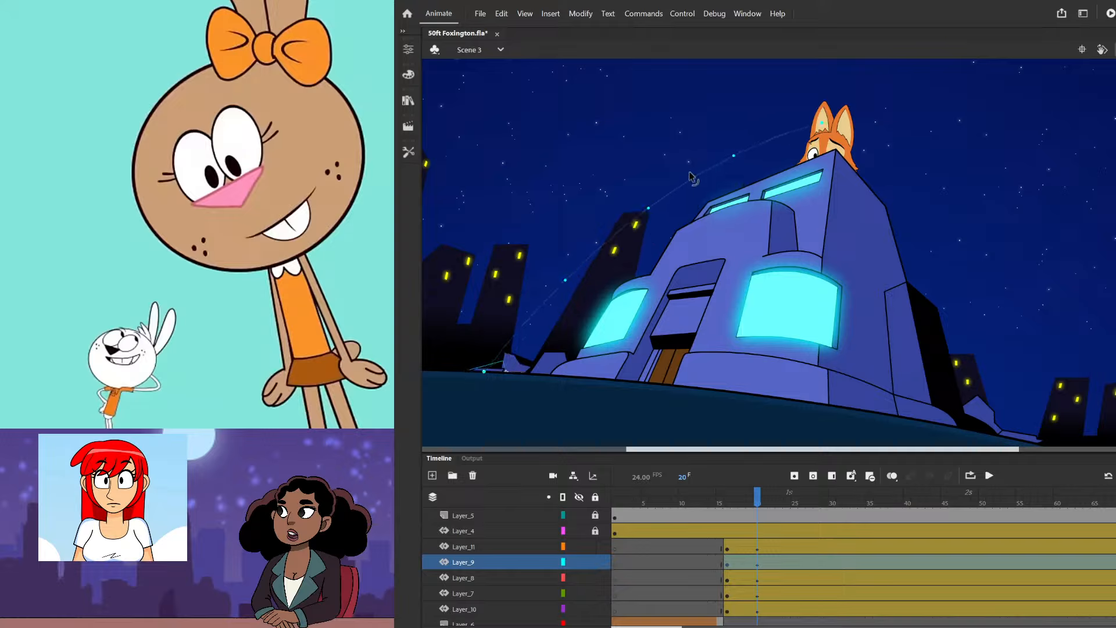
left_click(526, 367)
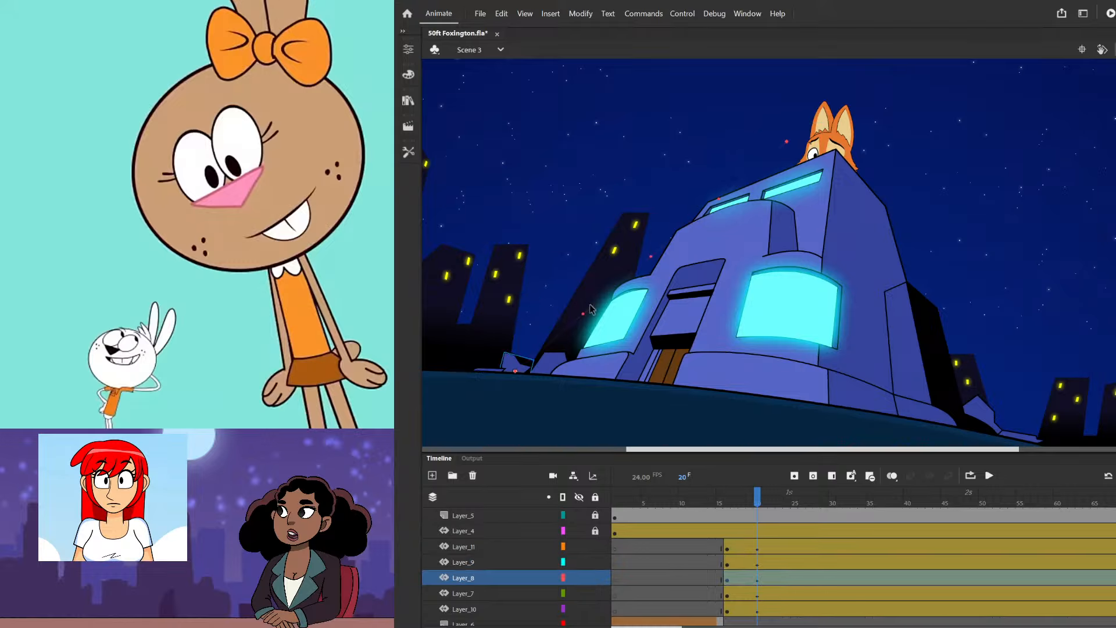
left_click_drag(594, 308, 596, 258)
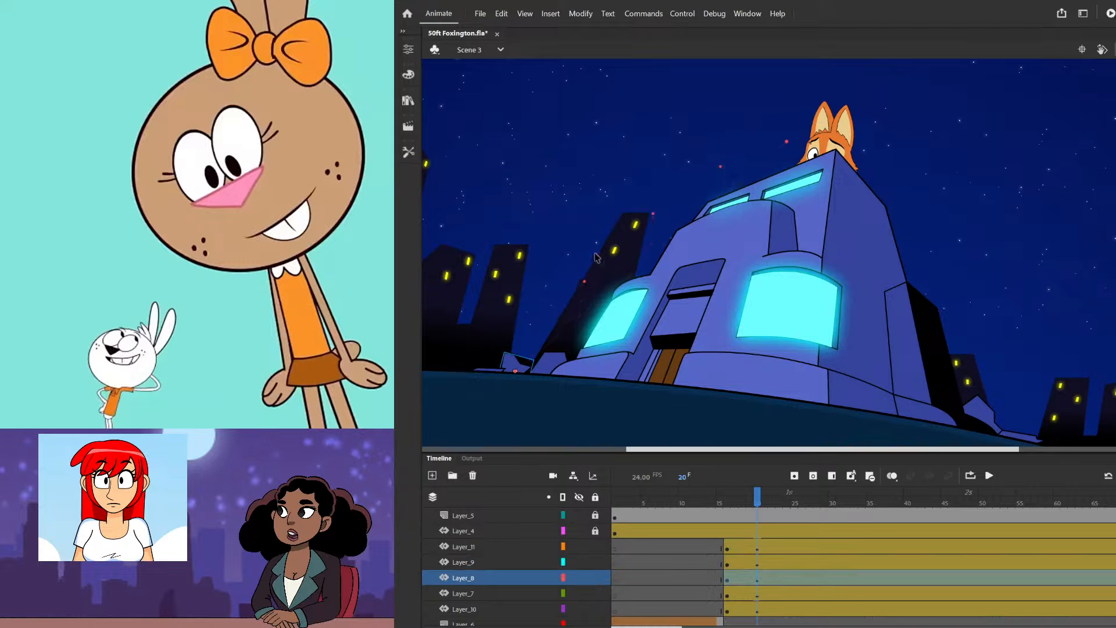
left_click(562, 362)
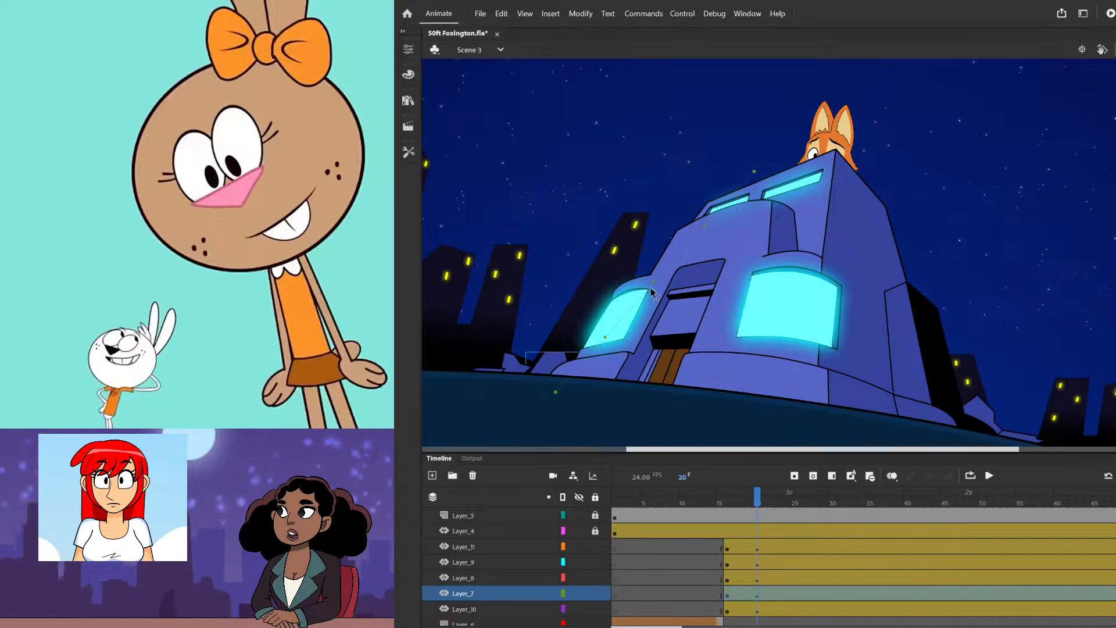
left_click_drag(653, 293, 653, 245)
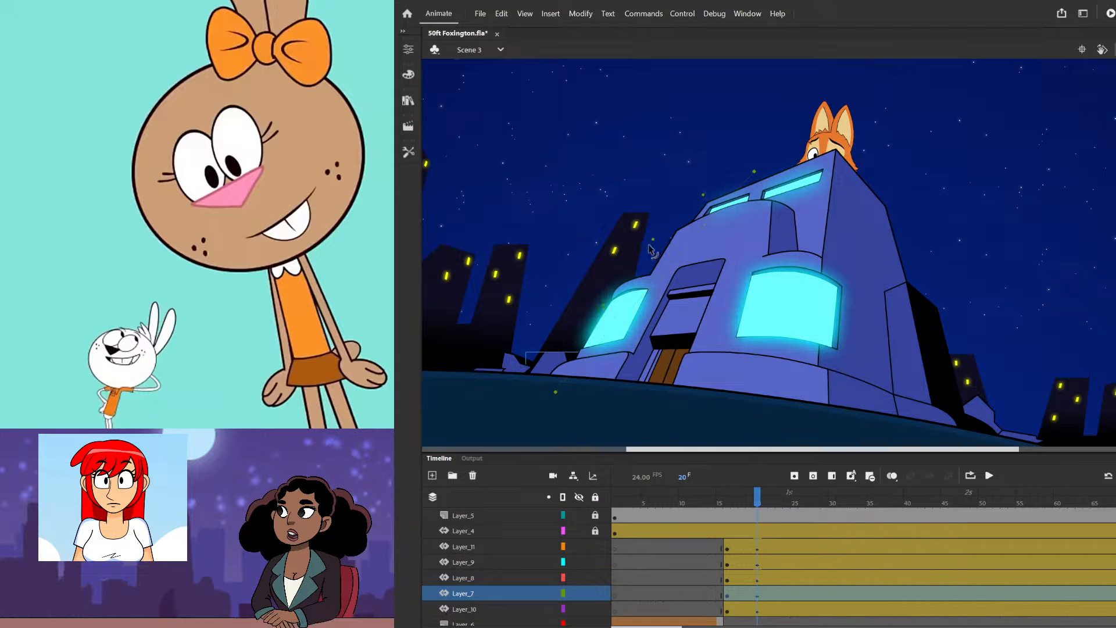
- Curve the motion paths of the two right-falling roof fragments slightly outward from the building
left_click(975, 409)
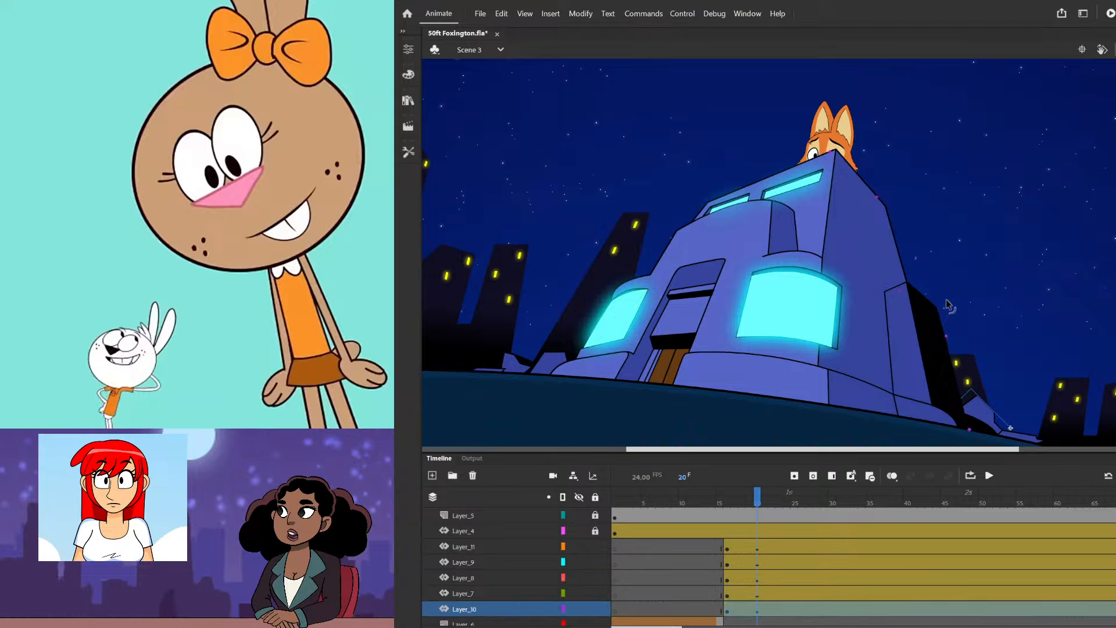
left_click_drag(948, 303, 950, 291)
left_click(1038, 443)
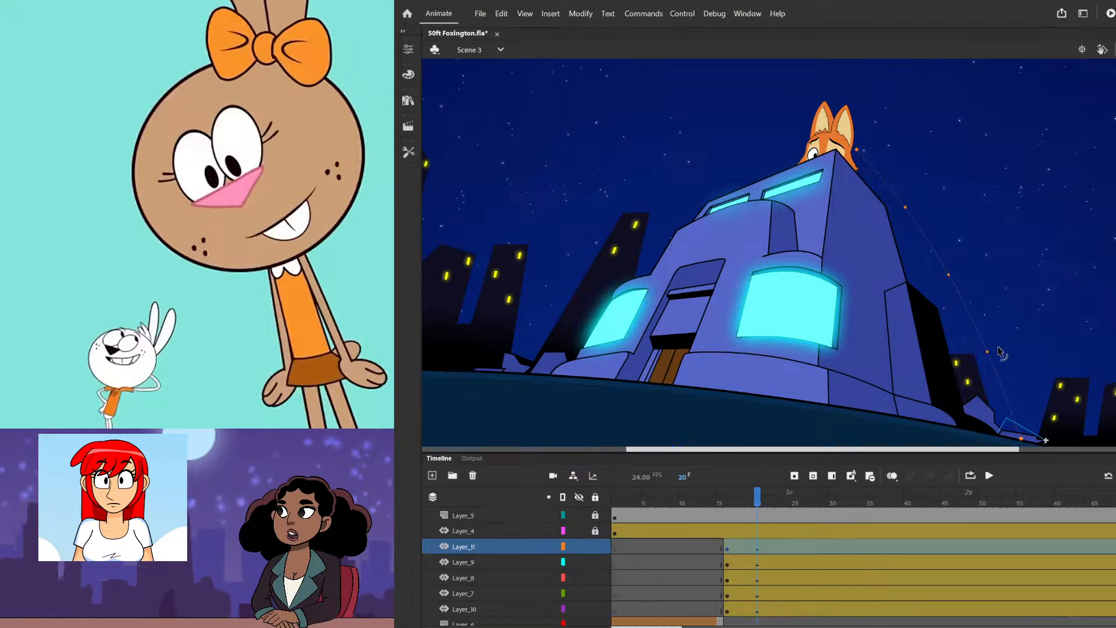
- Raise the arcs of the three left-falling fragments' motion paths so they fly up before dropping to the ground
left_click(744, 496)
mouse_move(746, 496)
left_mouse_down()
mouse_move(723, 490)
mouse_move(758, 488)
mouse_move(728, 489)
left_mouse_up()
left_click(781, 181)
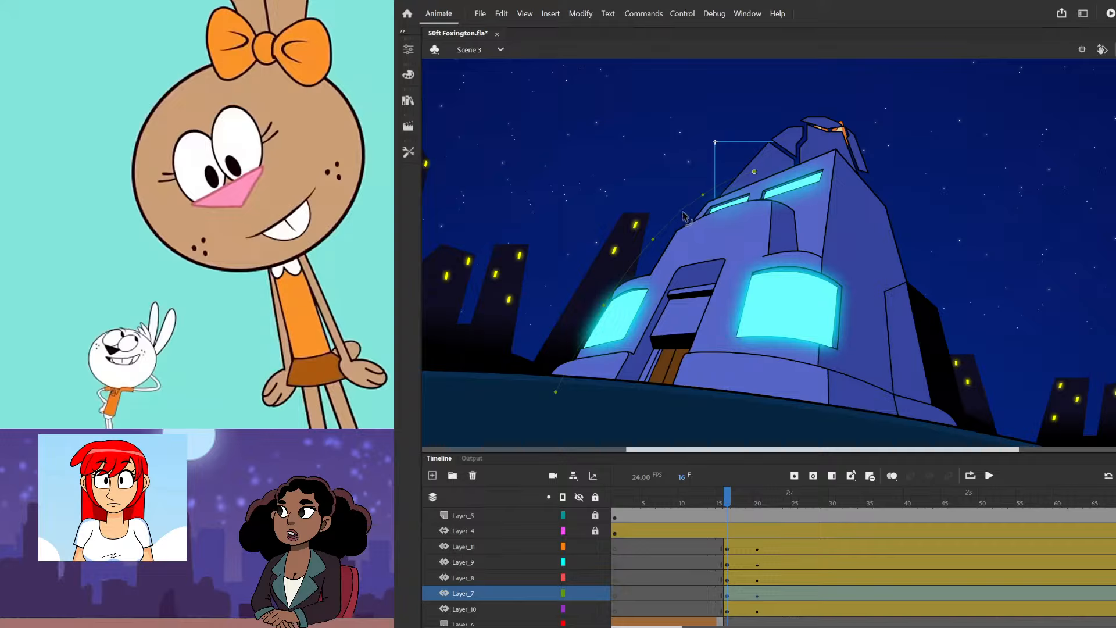
left_click_drag(684, 217, 682, 195)
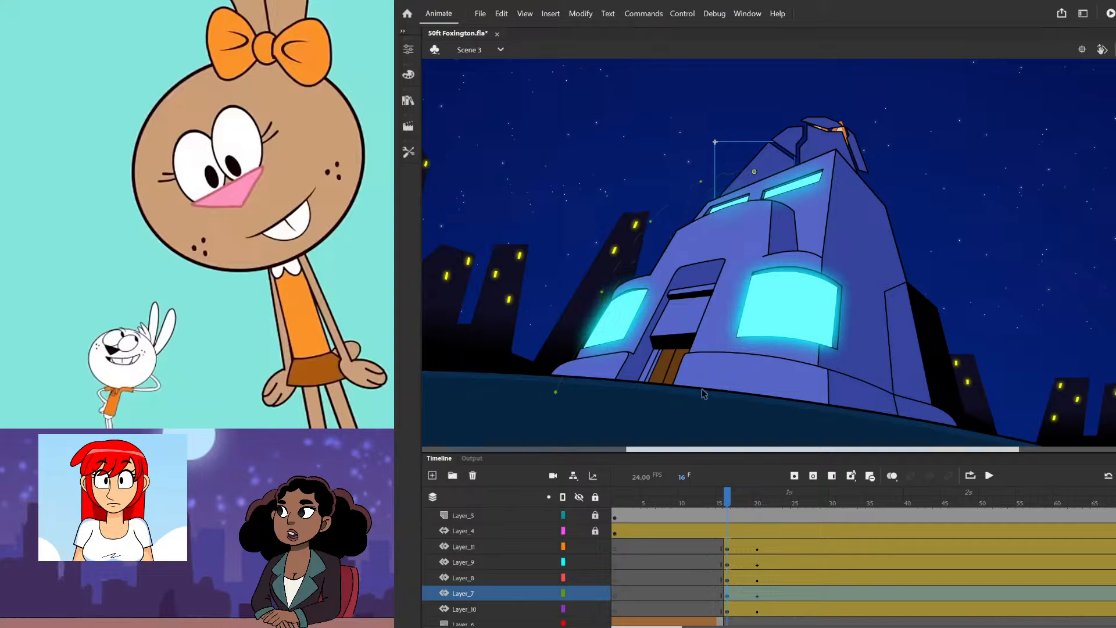
left_click_drag(727, 495, 759, 496)
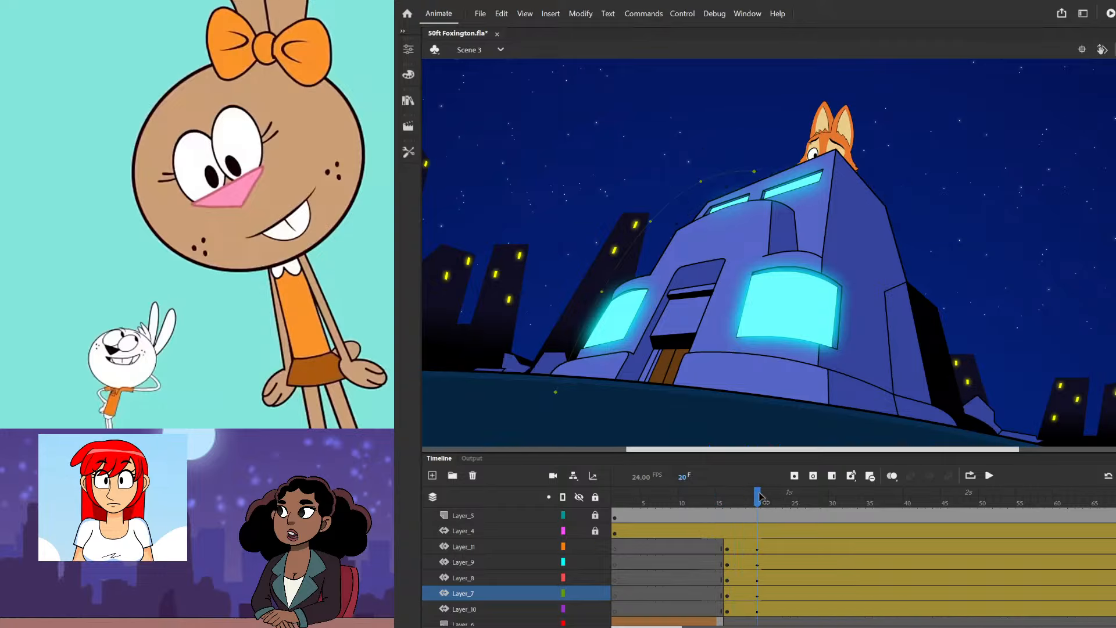
left_click(514, 362)
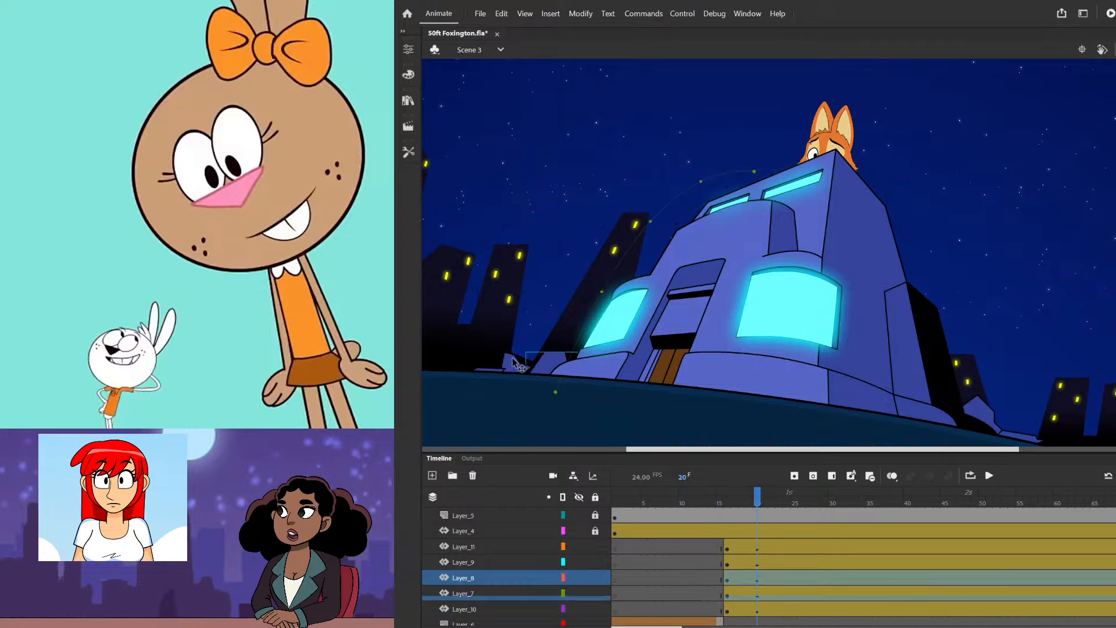
left_click_drag(642, 230, 639, 204)
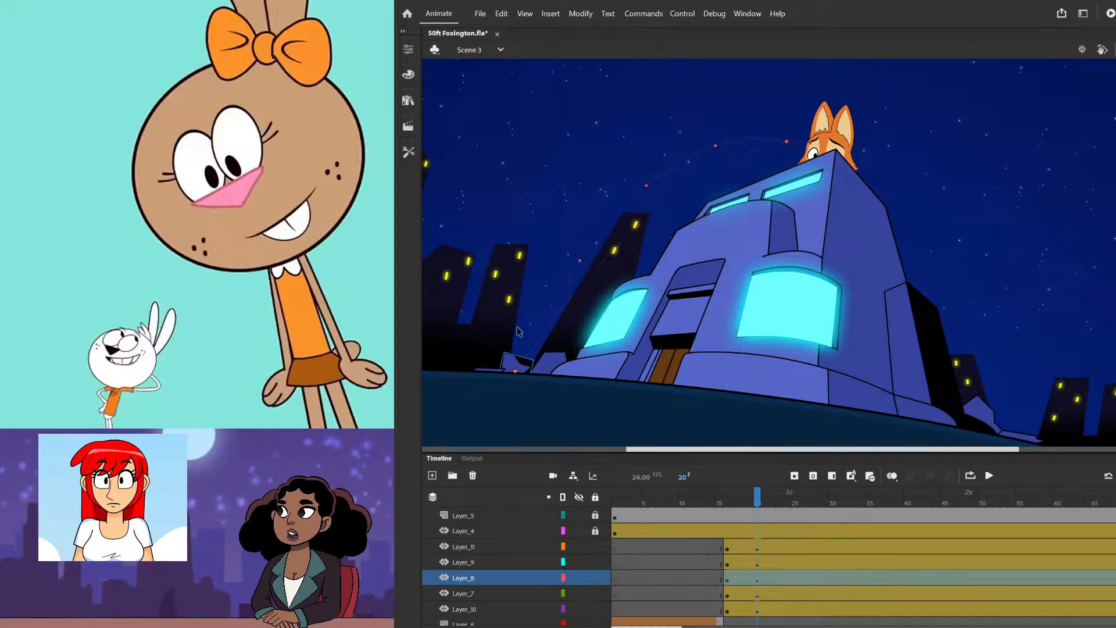
left_click(505, 372)
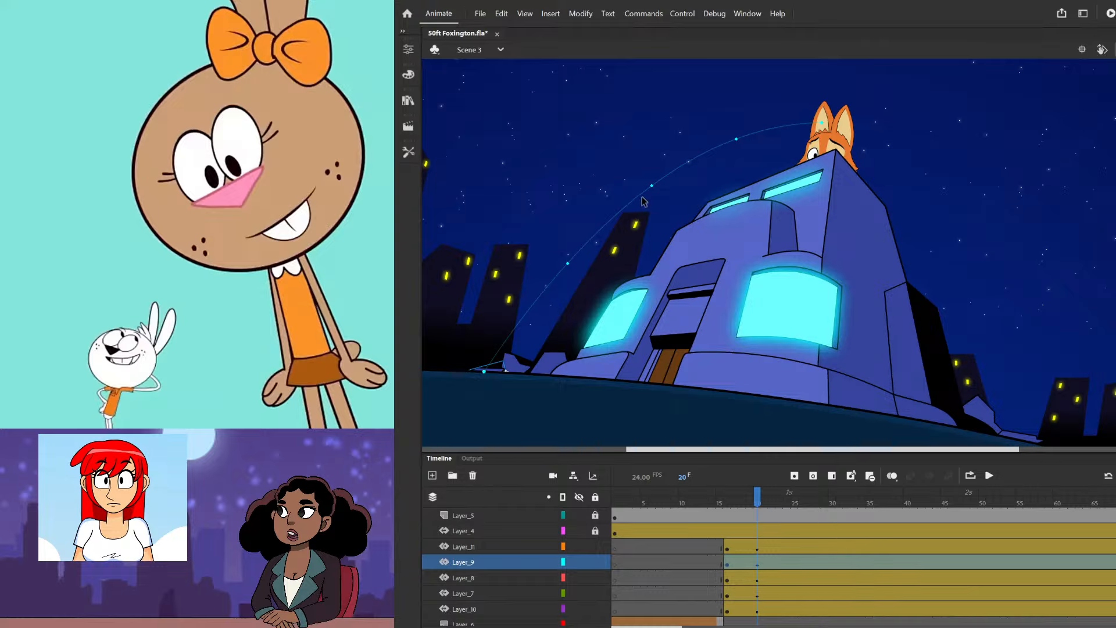
left_click_drag(644, 202, 642, 168)
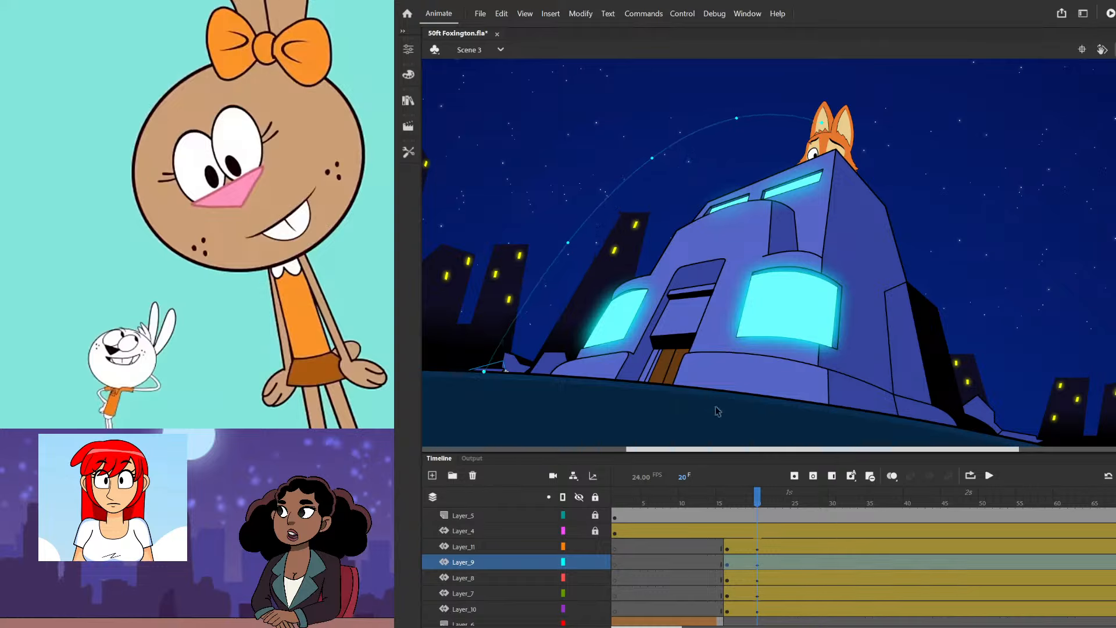
- Bow the two right-falling fragments' motion paths further up and outward from the building's right side
mouse_move(761, 501)
left_mouse_down()
mouse_move(726, 498)
mouse_move(757, 495)
left_mouse_up()
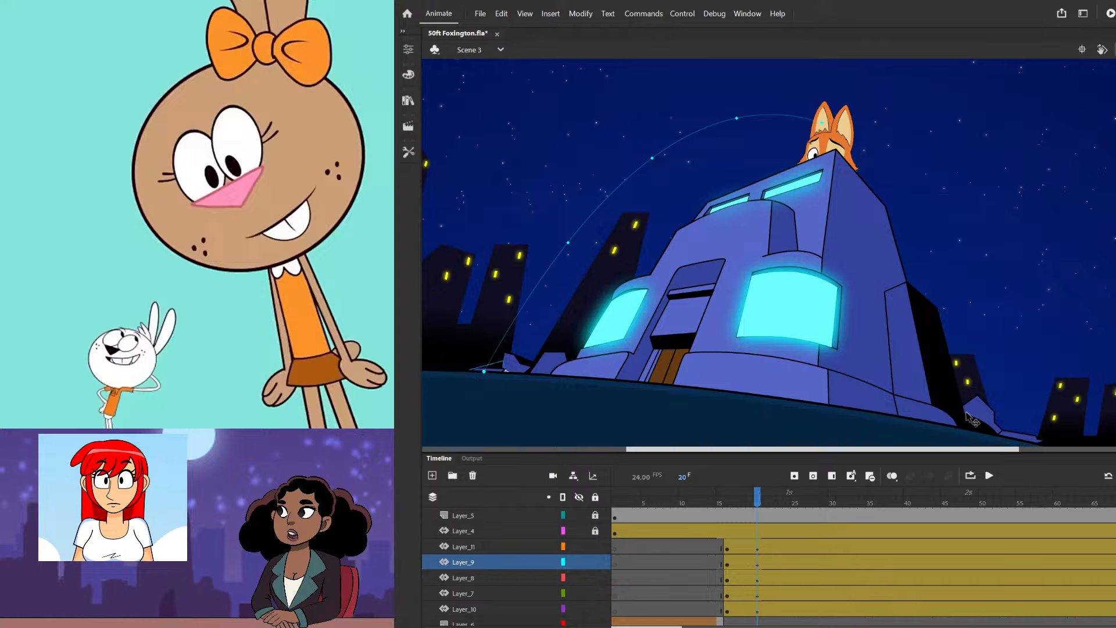
left_click(973, 416)
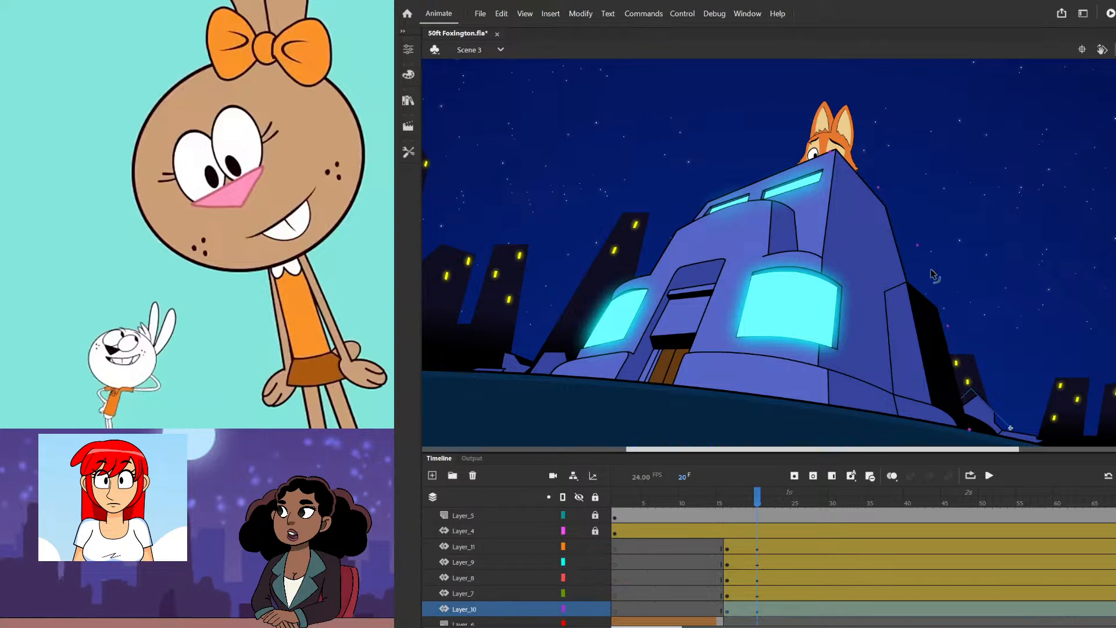
left_click_drag(933, 275, 943, 251)
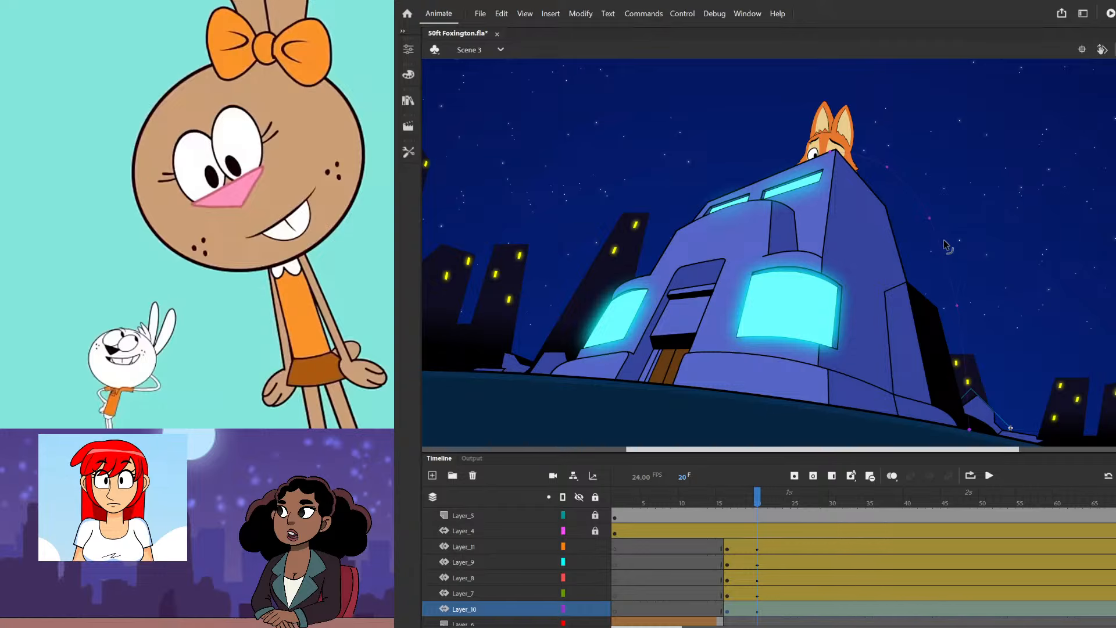
left_click(1034, 436)
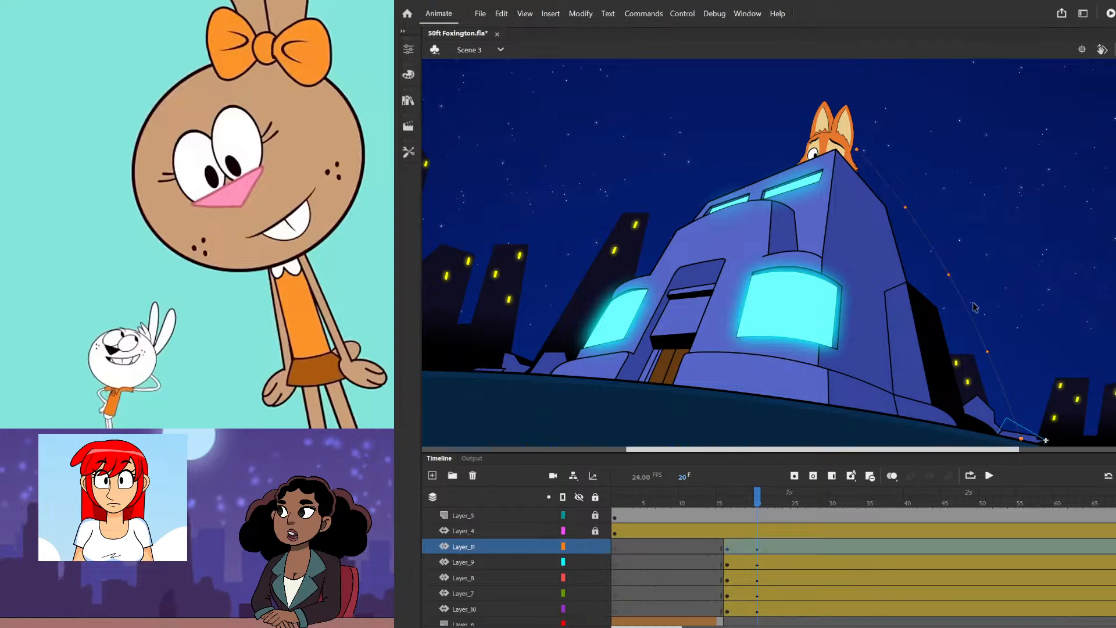
left_click_drag(969, 293, 984, 262)
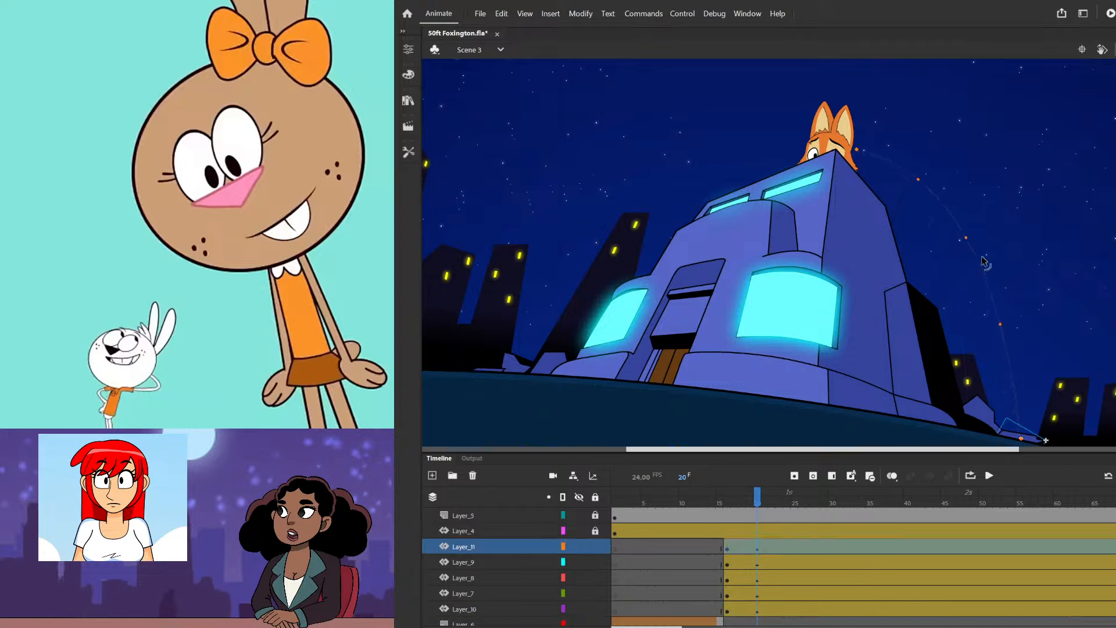
- Play back the roof burst from frame 14 to review the fragments' flight
left_click_drag(757, 502, 758, 529)
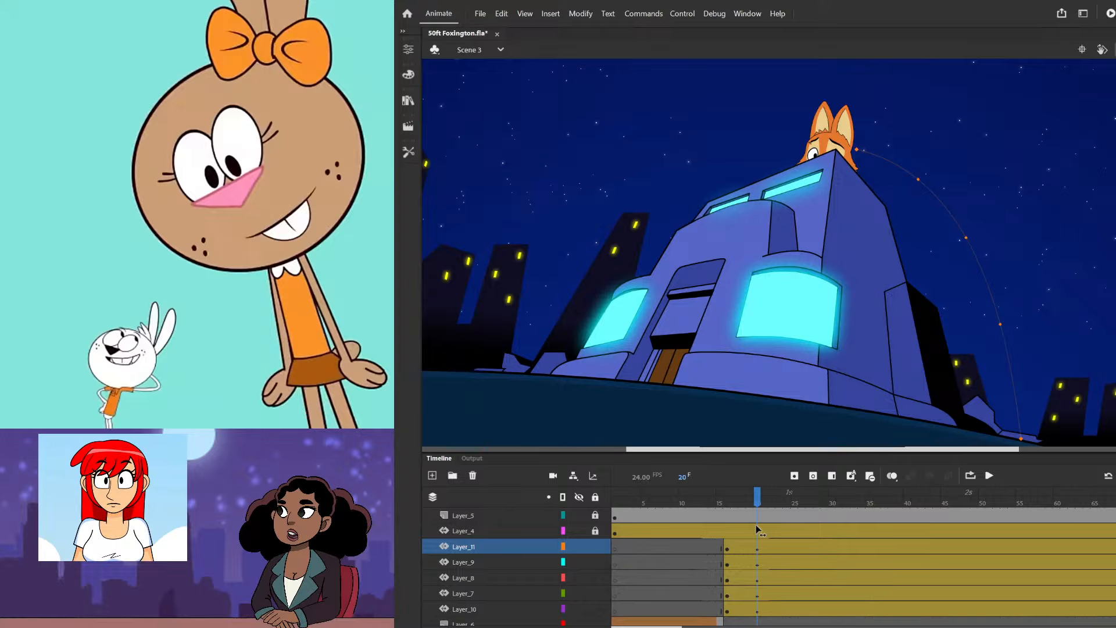
left_click_drag(756, 528, 714, 530)
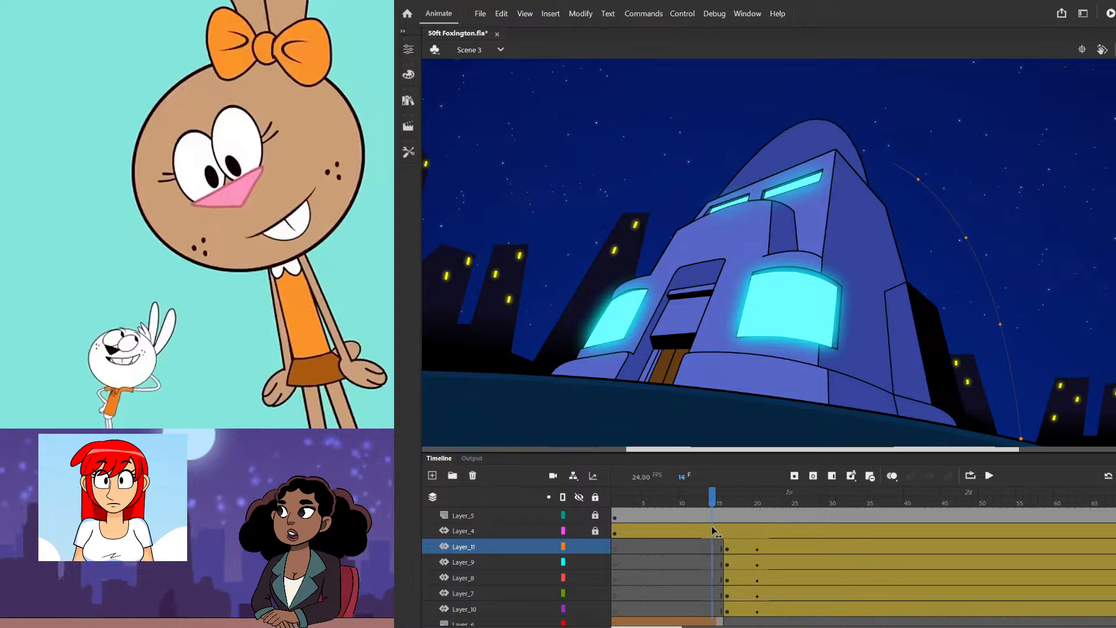
key("Return")
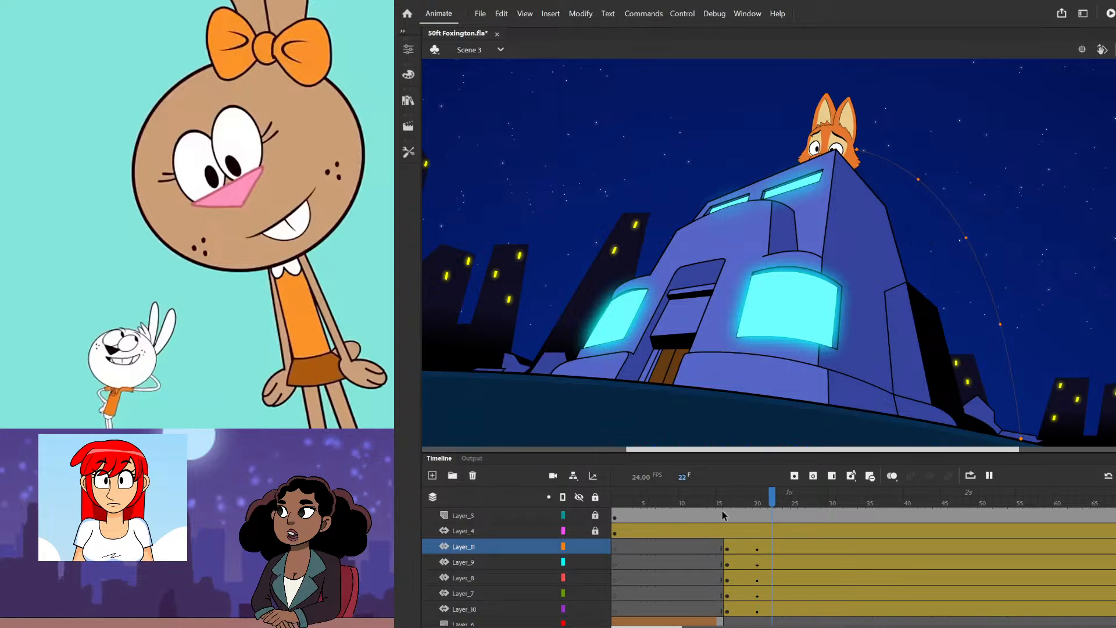
- Shift the landing keyframes of all five roof fragments to frame 26 and scrub back before the burst
left_click(727, 548)
scroll(756, 543, "down", 1)
left_click_drag(757, 565, 802, 543)
left_click(711, 560)
left_click_drag(715, 505, 681, 507)
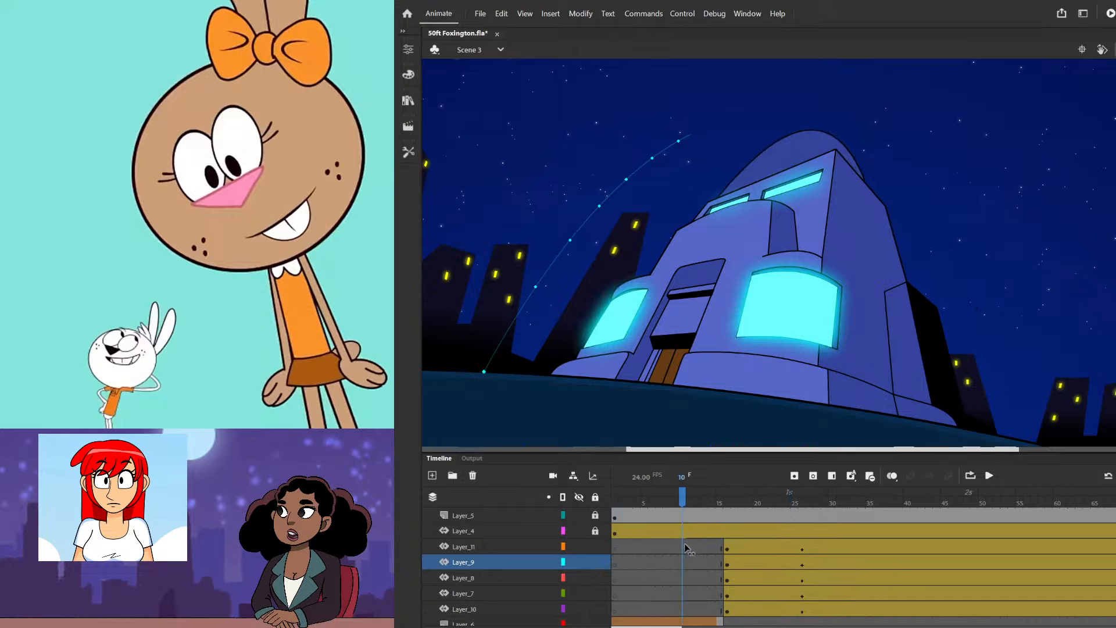
- Move the roof fragments apart at frame 16 so wider cracks open between them over the fox's head
left_click_drag(687, 548, 729, 553)
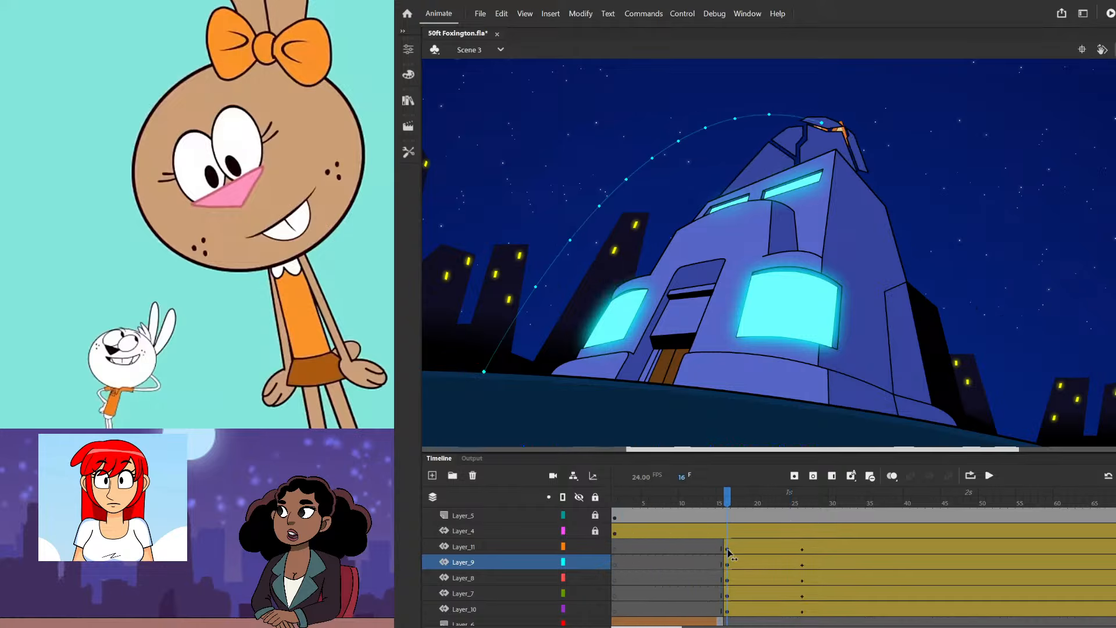
scroll(832, 116, "up", 3)
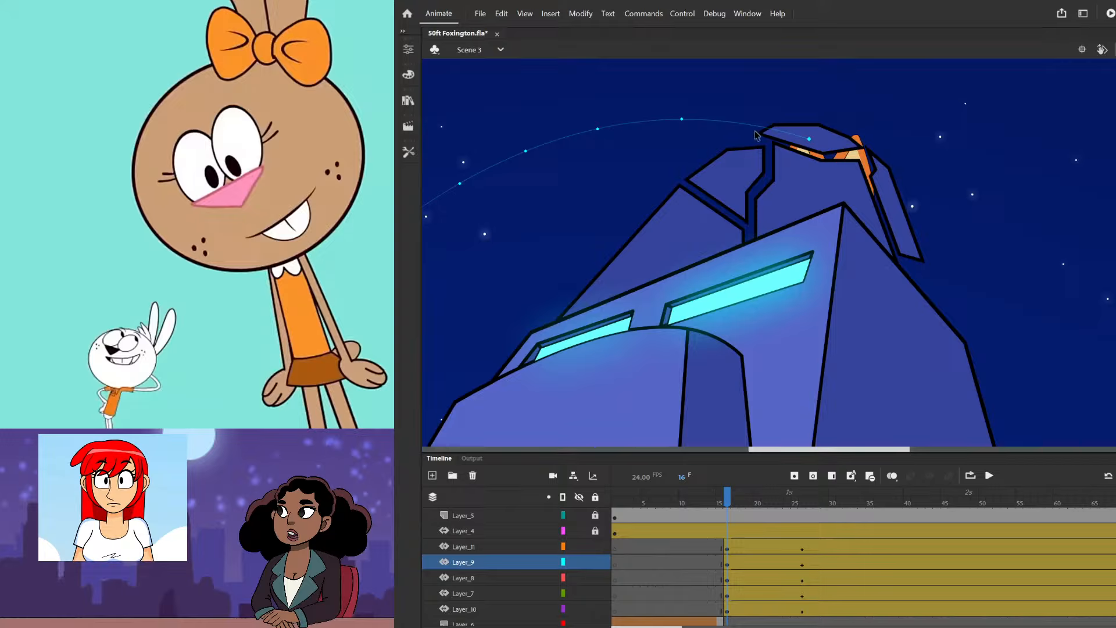
left_click(708, 227)
left_click_drag(708, 227, 699, 213)
left_click(742, 176)
left_click_drag(748, 169, 747, 150)
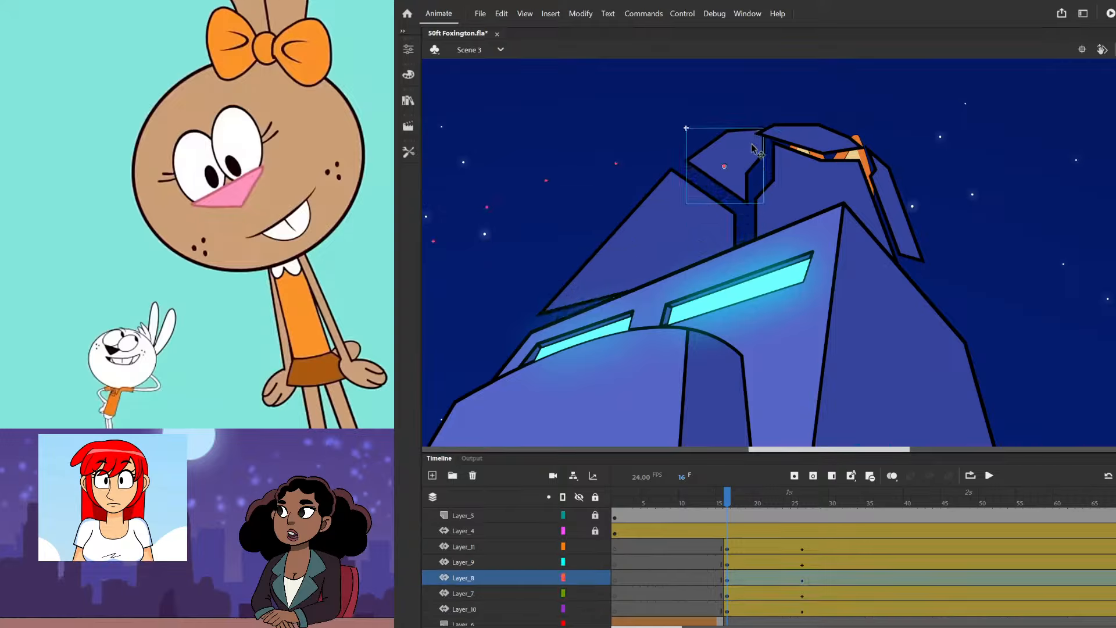
left_click(817, 138)
left_click_drag(822, 139, 822, 130)
left_click(886, 181)
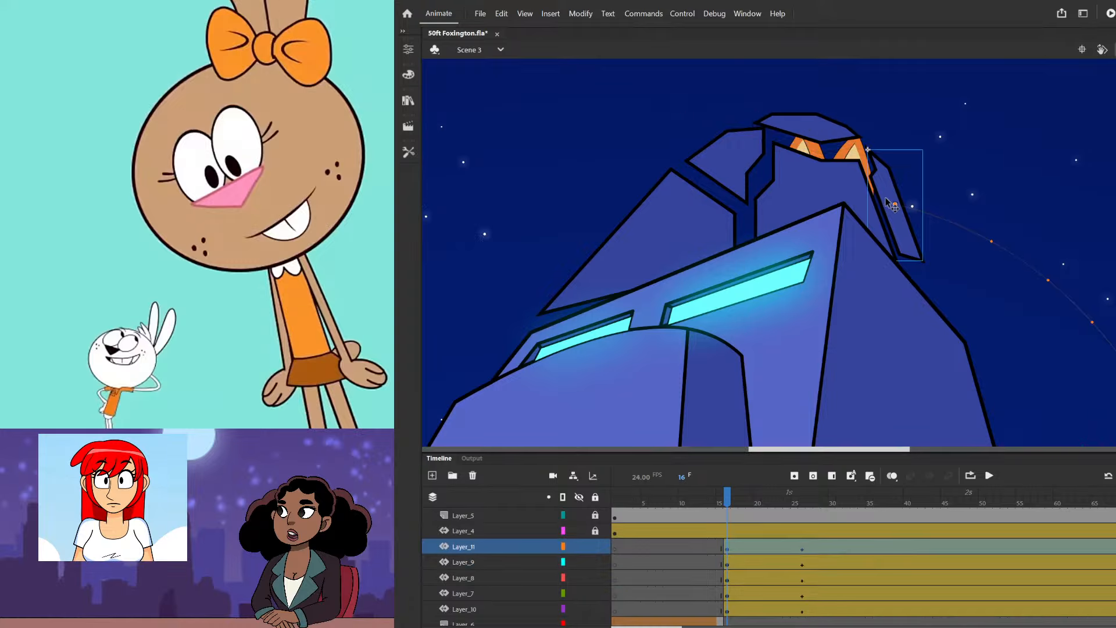
left_click_drag(889, 181, 835, 163)
left_click(821, 163)
- Scrub through the burst and shift the landing keyframes of all five roof fragments to frame 24
scroll(817, 160, "down", 5)
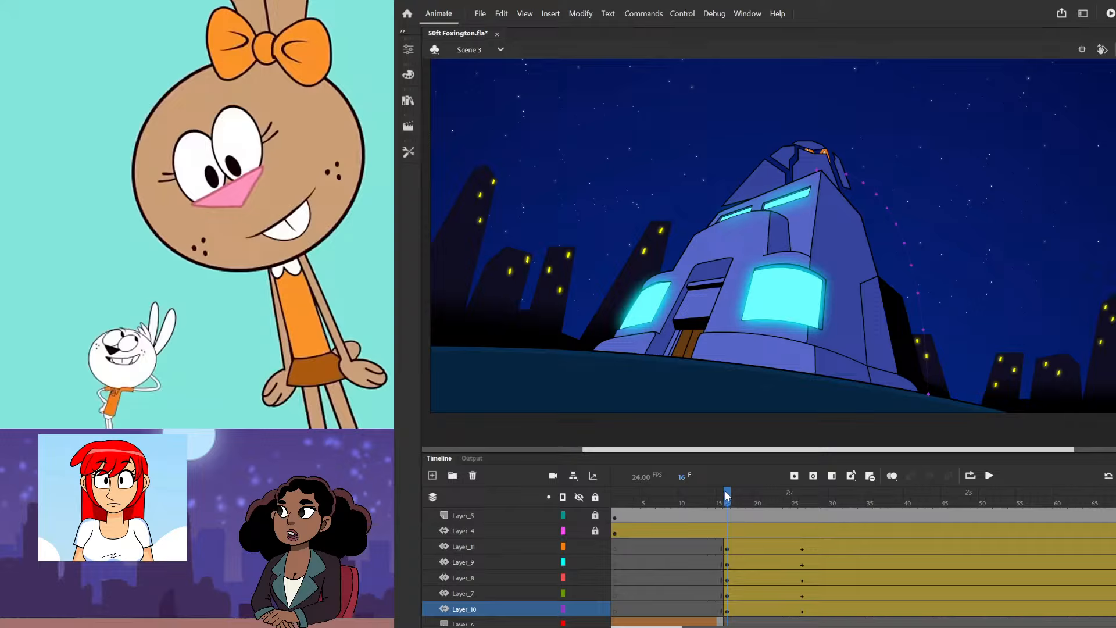
left_click_drag(726, 495, 751, 501)
left_click_drag(768, 513, 802, 538)
scroll(802, 538, "down", 1)
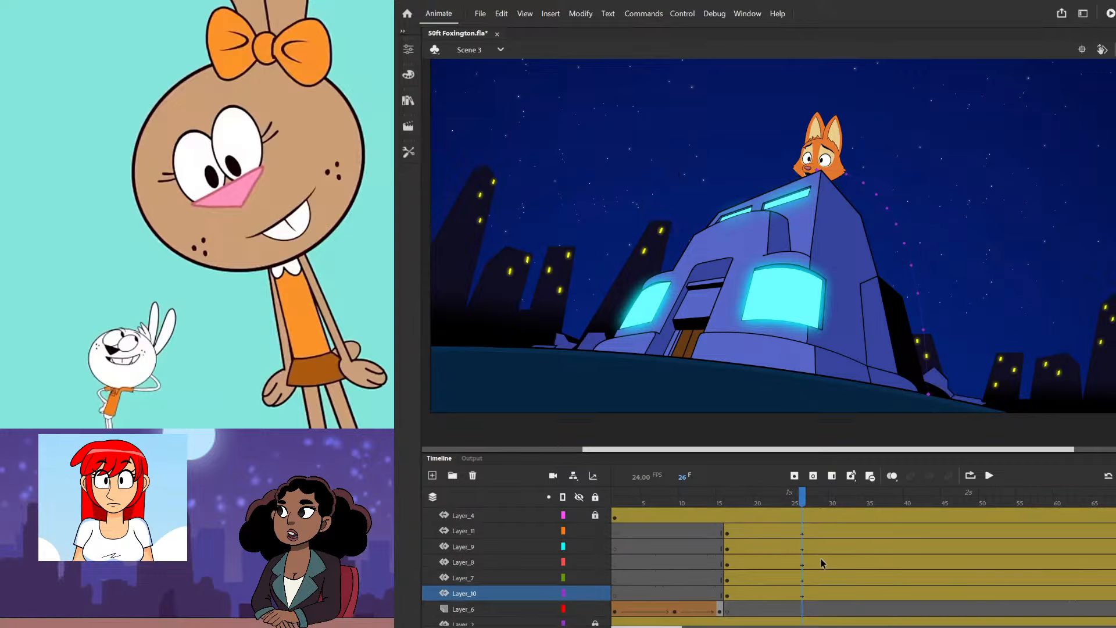
left_click_drag(805, 563, 787, 596)
left_click(774, 612)
- Play back the roof burst from just before frame 16 to check the fragments' fall timing
left_click_drag(766, 511, 708, 511)
scroll(721, 535, "down", 2)
scroll(721, 535, "down", 2)
left_click(700, 546)
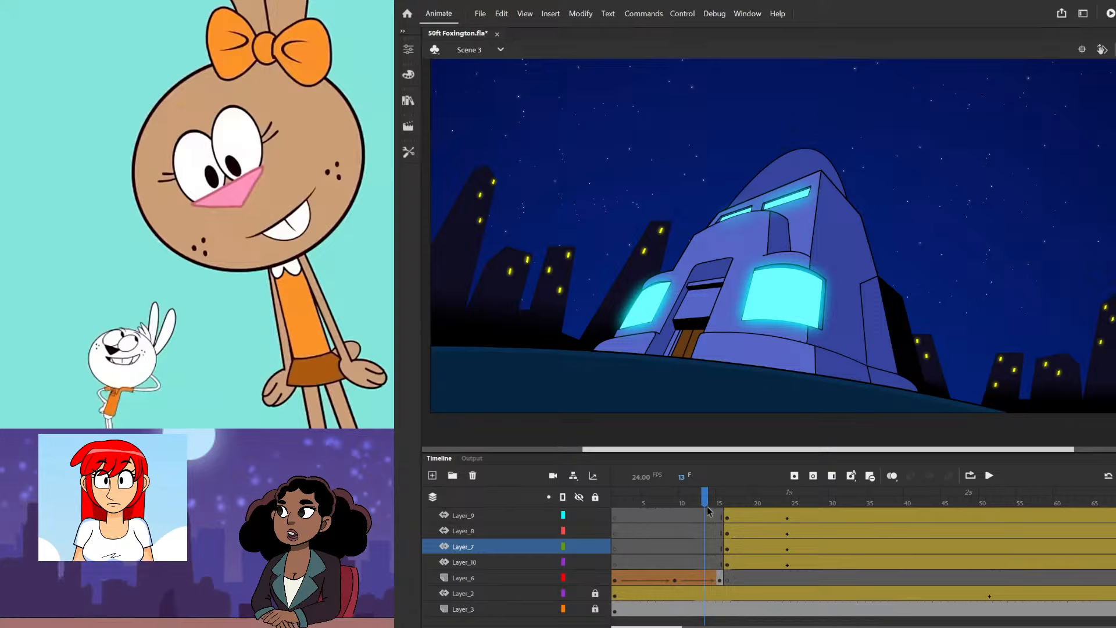
key("Return")
left_click(688, 545)
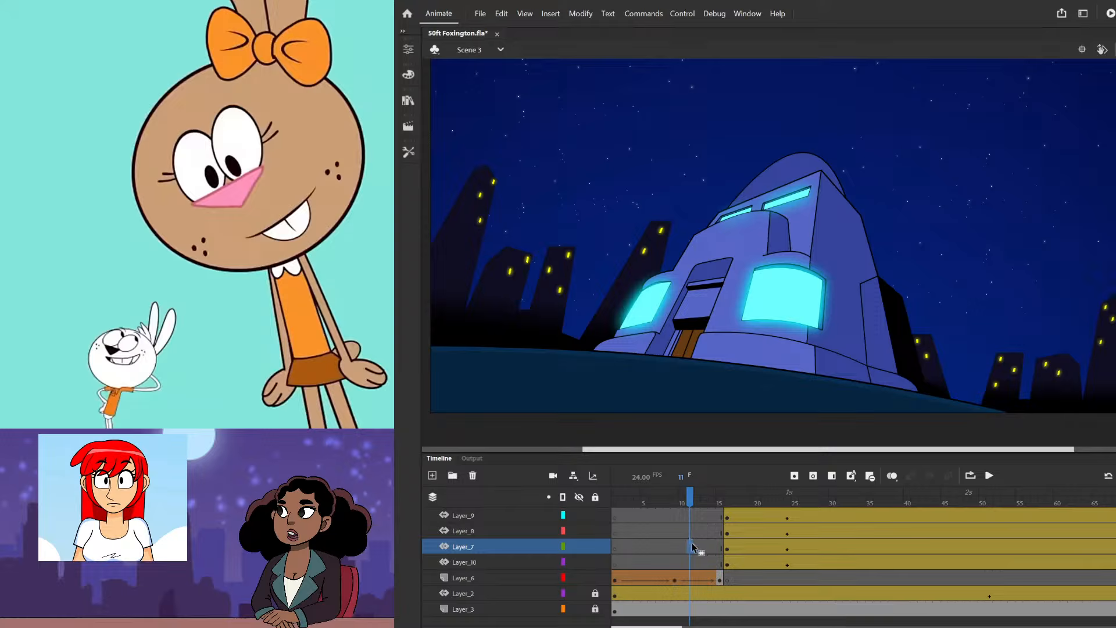
- Replay the roof burst several times from before frame 16, checking how the fragments move relative to the rising fox
mouse_move(697, 504)
left_mouse_down()
mouse_move(663, 504)
mouse_move(758, 513)
mouse_move(655, 517)
mouse_move(652, 505)
mouse_move(691, 508)
left_mouse_up()
left_click(631, 527)
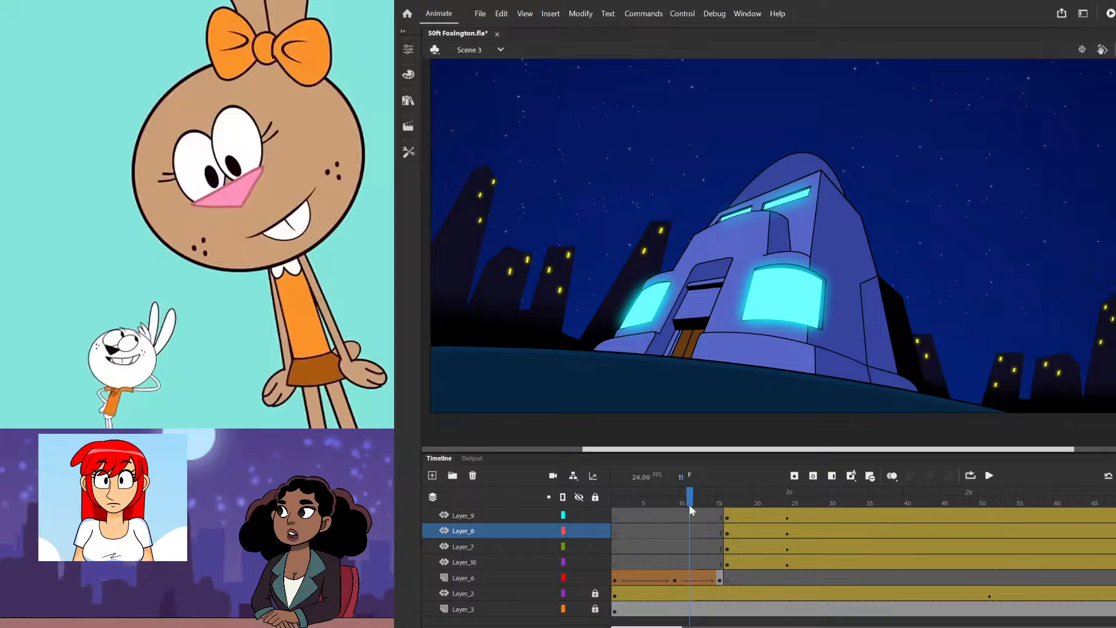
key("Return")
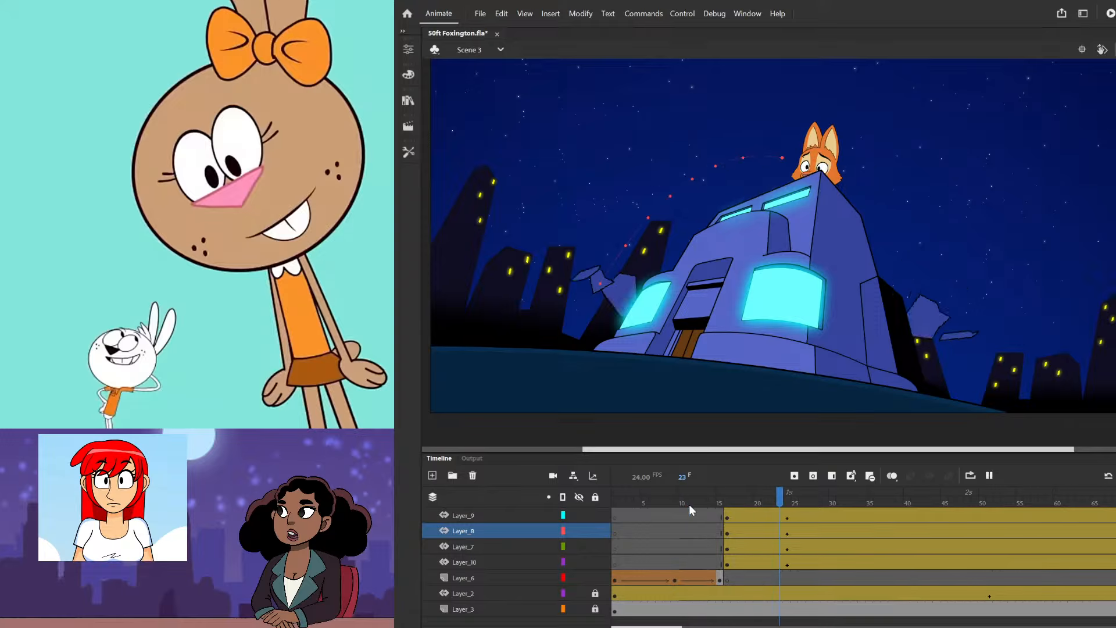
left_click(677, 530)
key("Return")
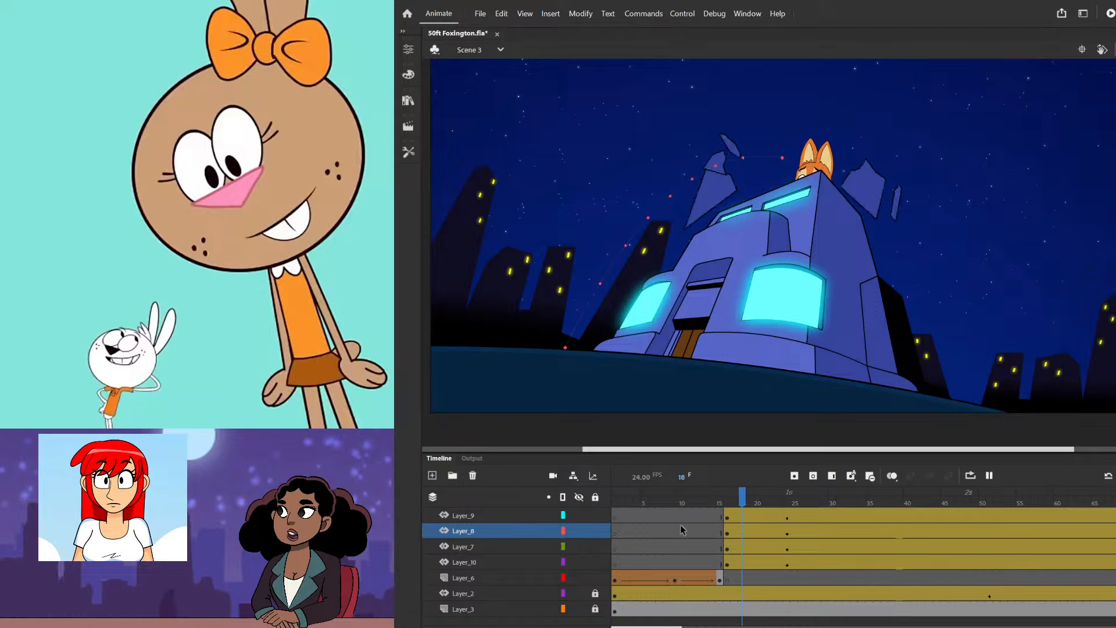
left_click(676, 547)
left_click(687, 501)
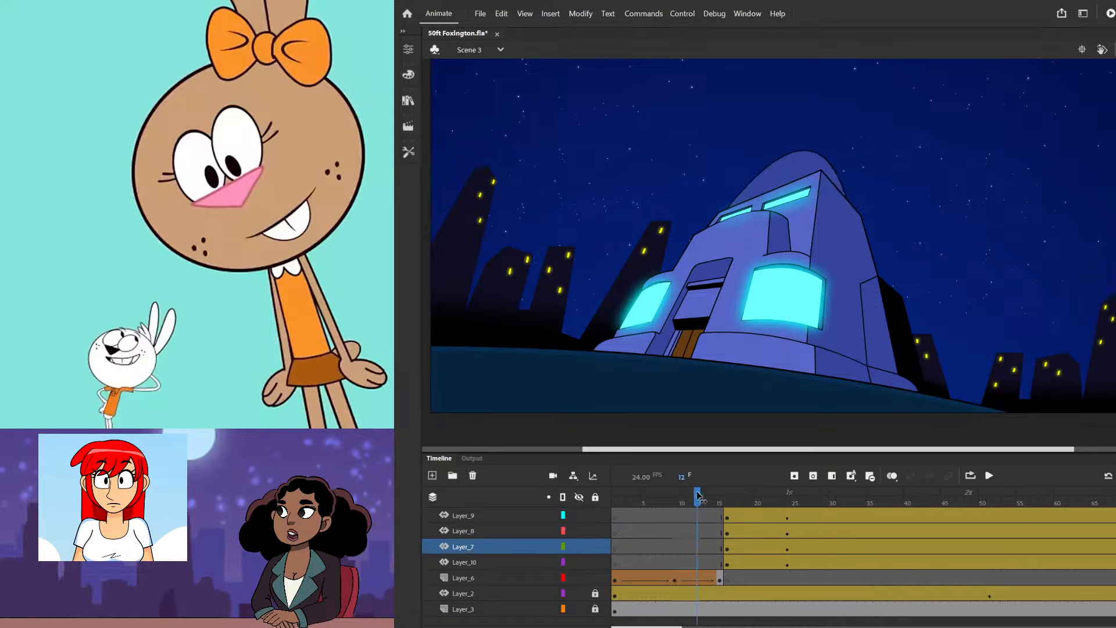
key("Return")
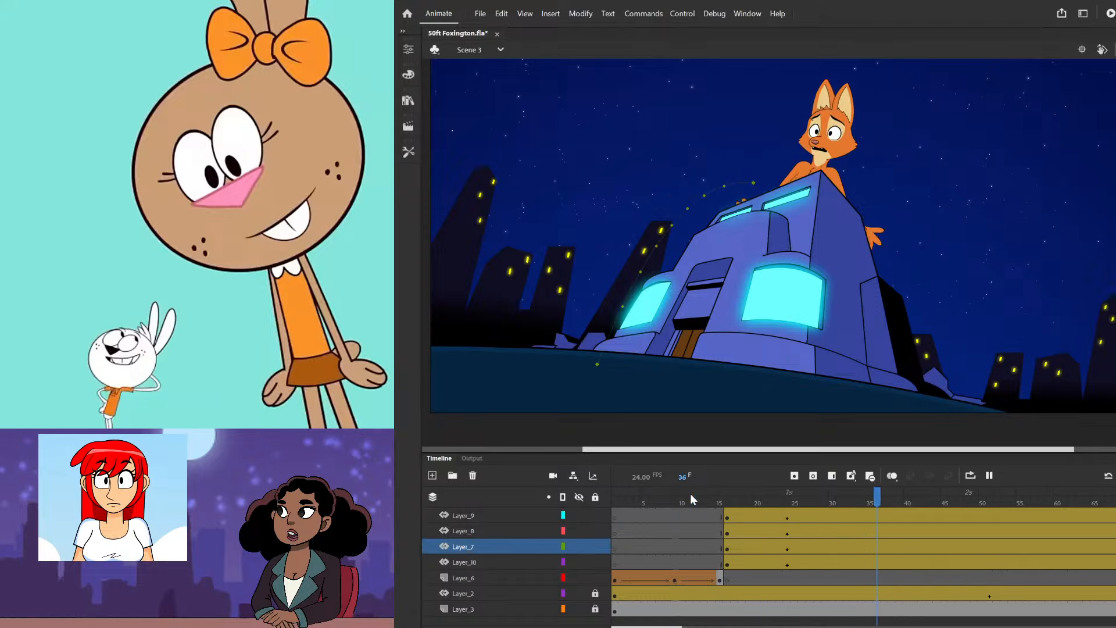
left_click(691, 515)
left_click_drag(691, 500, 740, 499)
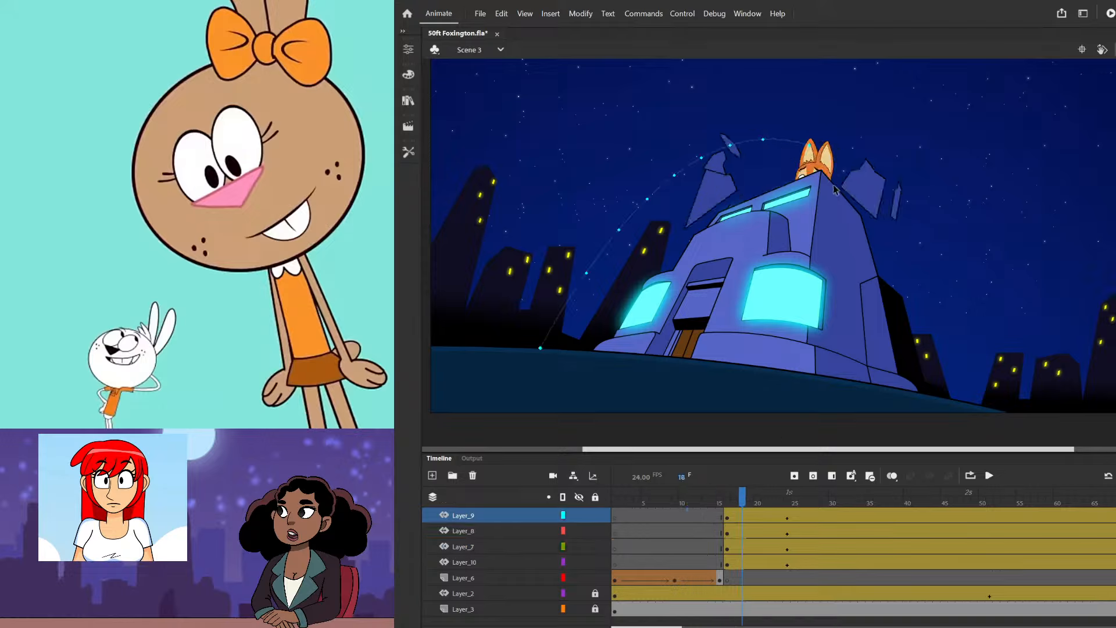
- Unlock the fox's layer, Layer_2, and add keyframes to its tween at frames 16 and 24
left_click(597, 592)
left_click(732, 593)
left_click(727, 594)
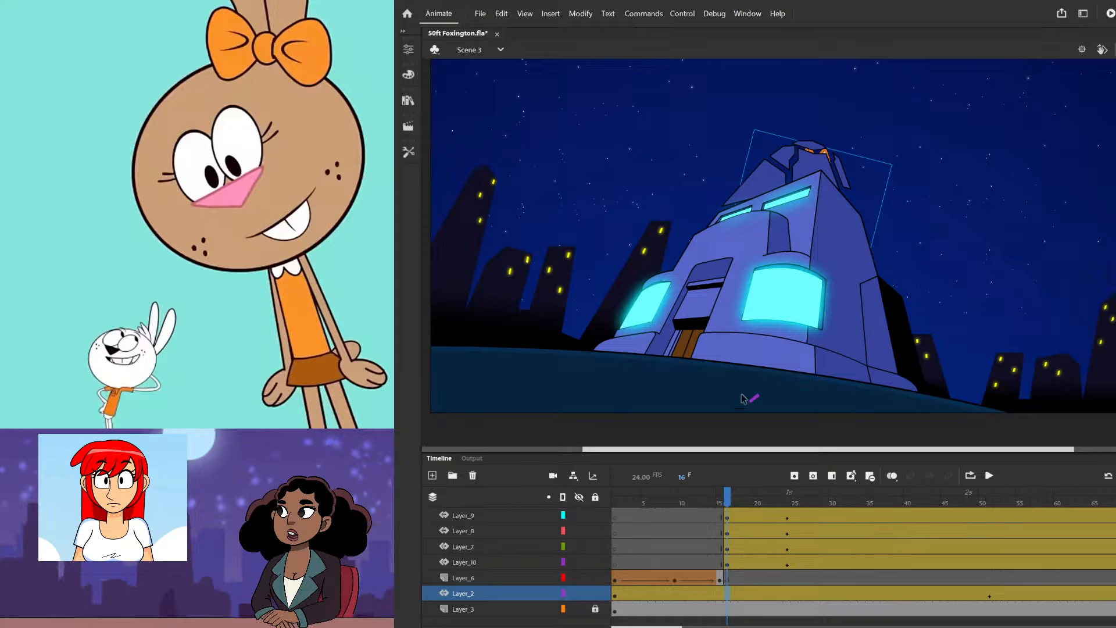
left_click_drag(735, 494, 787, 468)
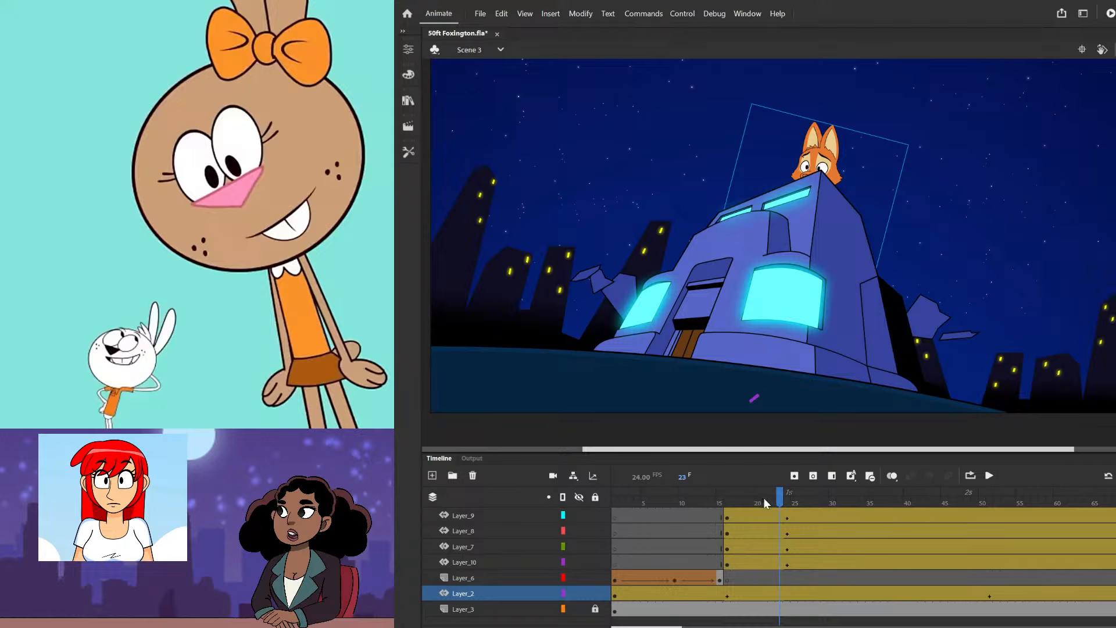
left_click_drag(761, 498, 781, 563)
left_click(788, 593)
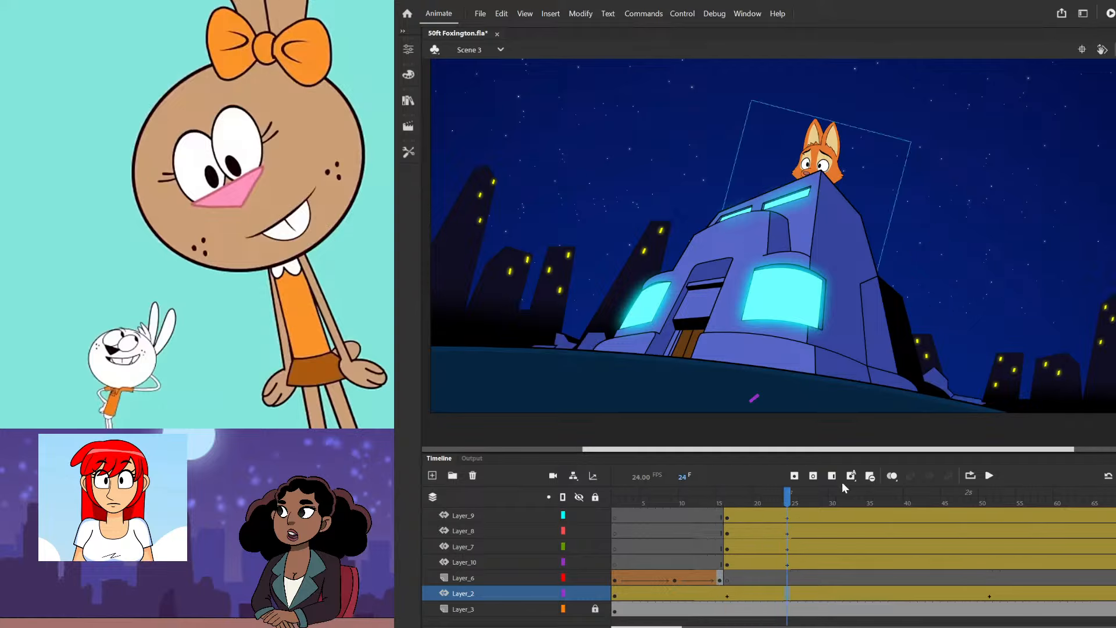
key("F6")
- Add a keyframe at frame 19 on the fox's layer and scale the fox up so her face clears the roof edge
left_click_drag(787, 497, 753, 513)
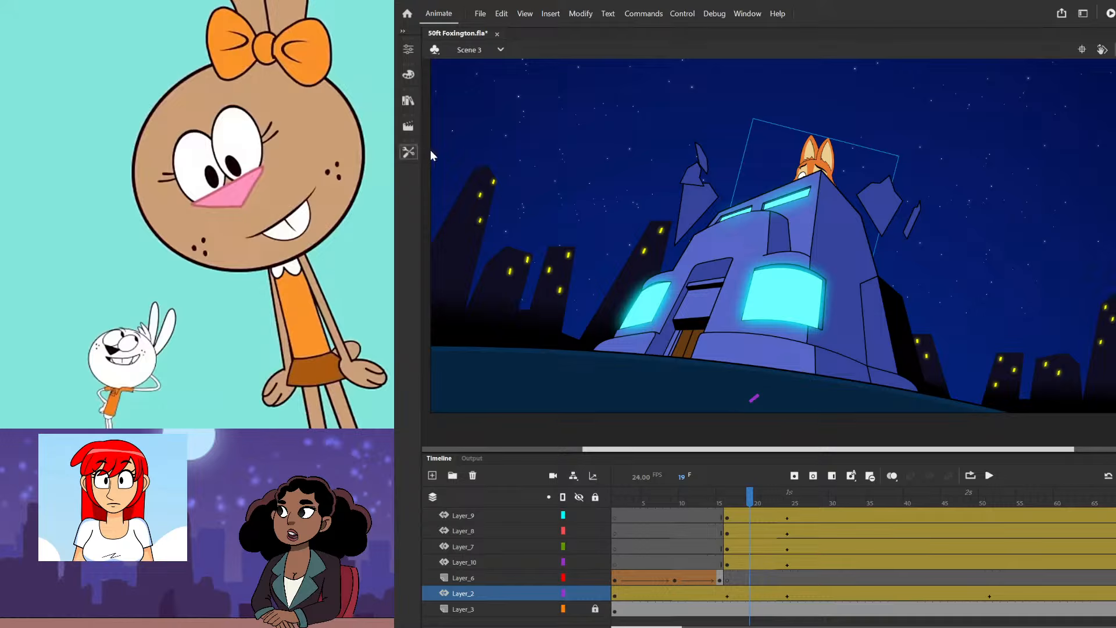
key("q")
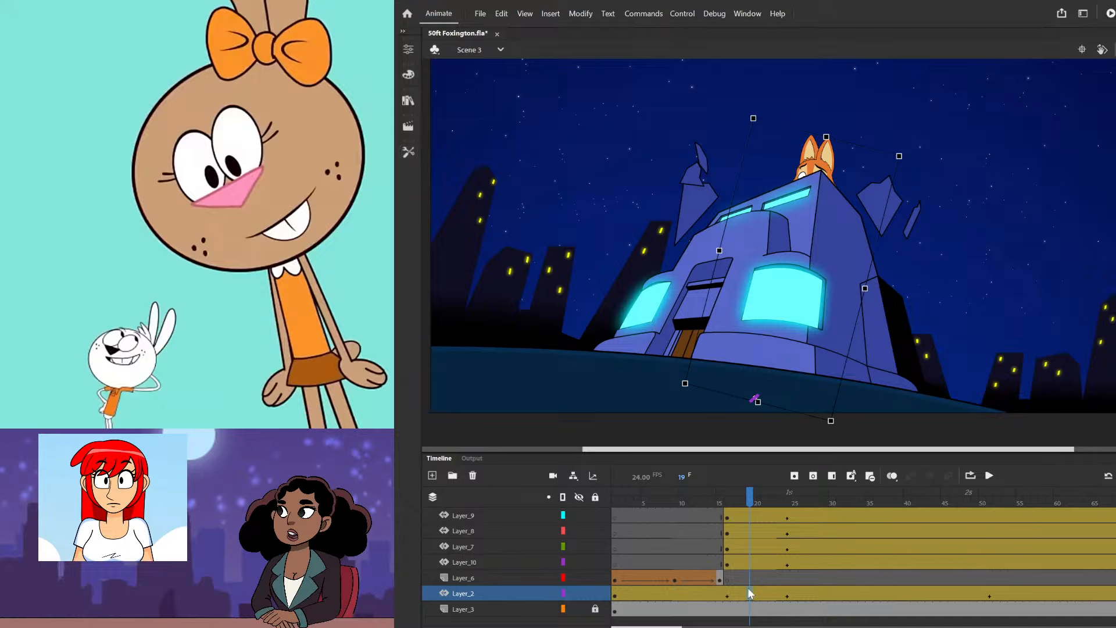
left_click(1004, 388)
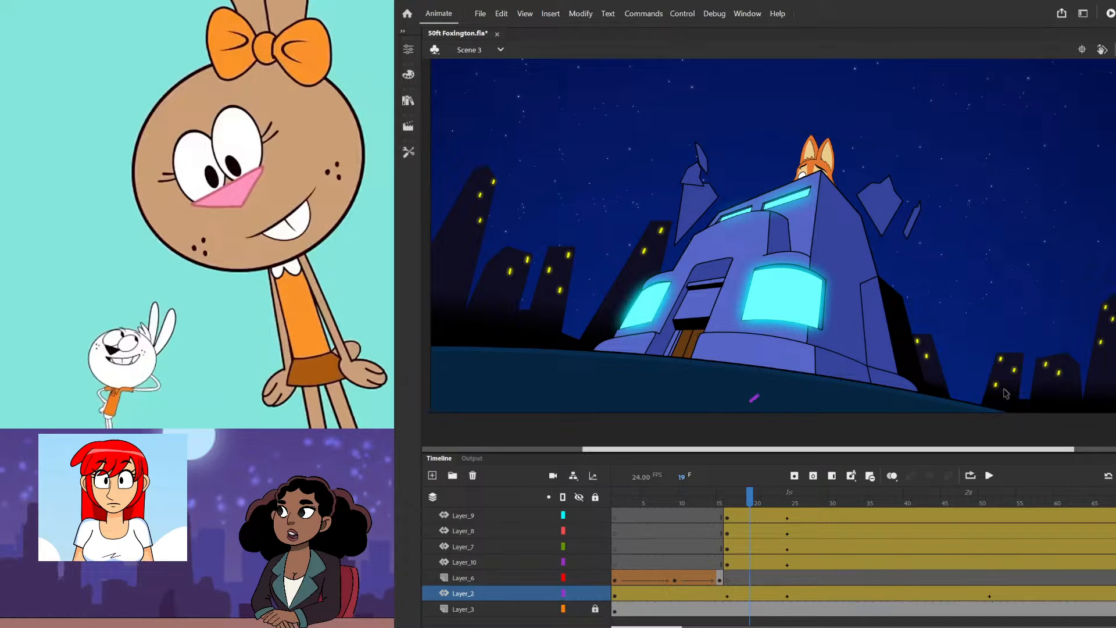
left_click(752, 595)
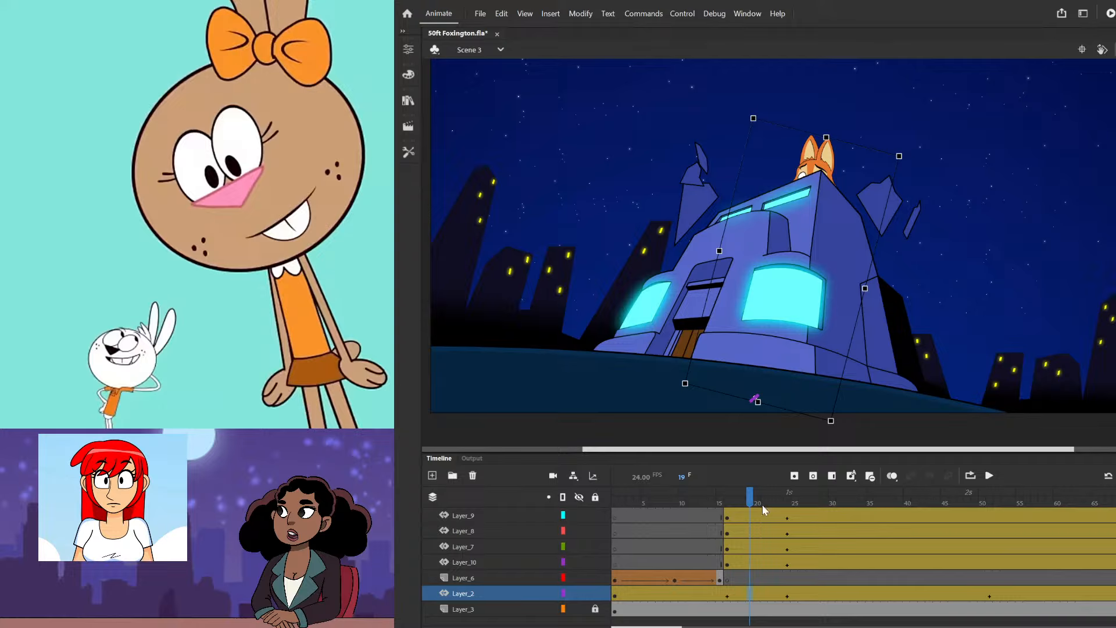
mouse_move(763, 505)
left_mouse_down()
mouse_move(720, 504)
mouse_move(750, 506)
left_mouse_up()
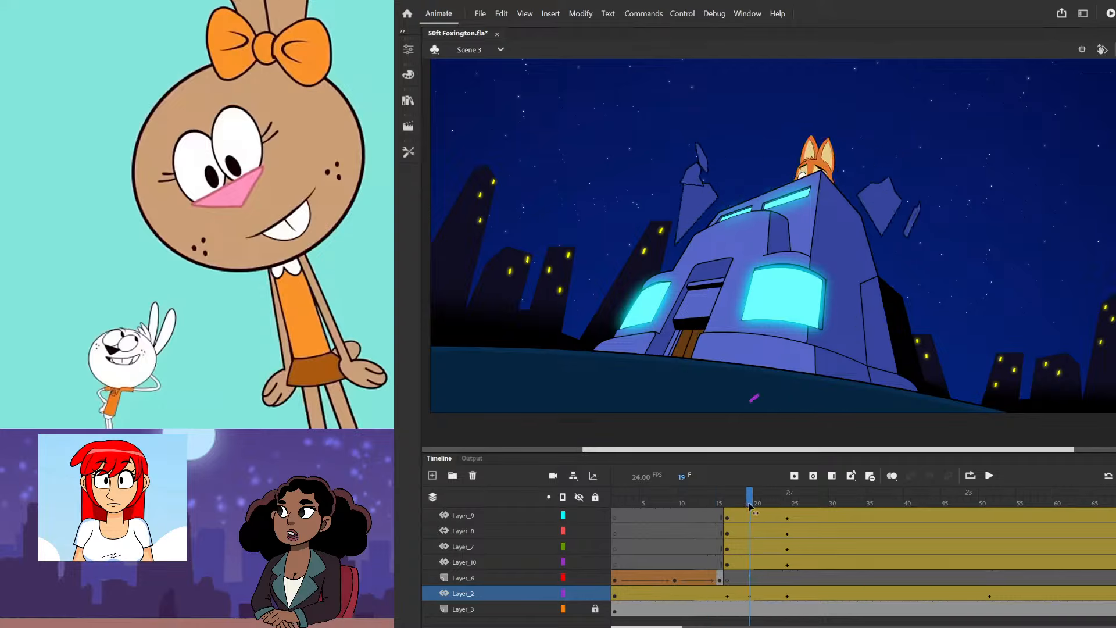
left_click(784, 312)
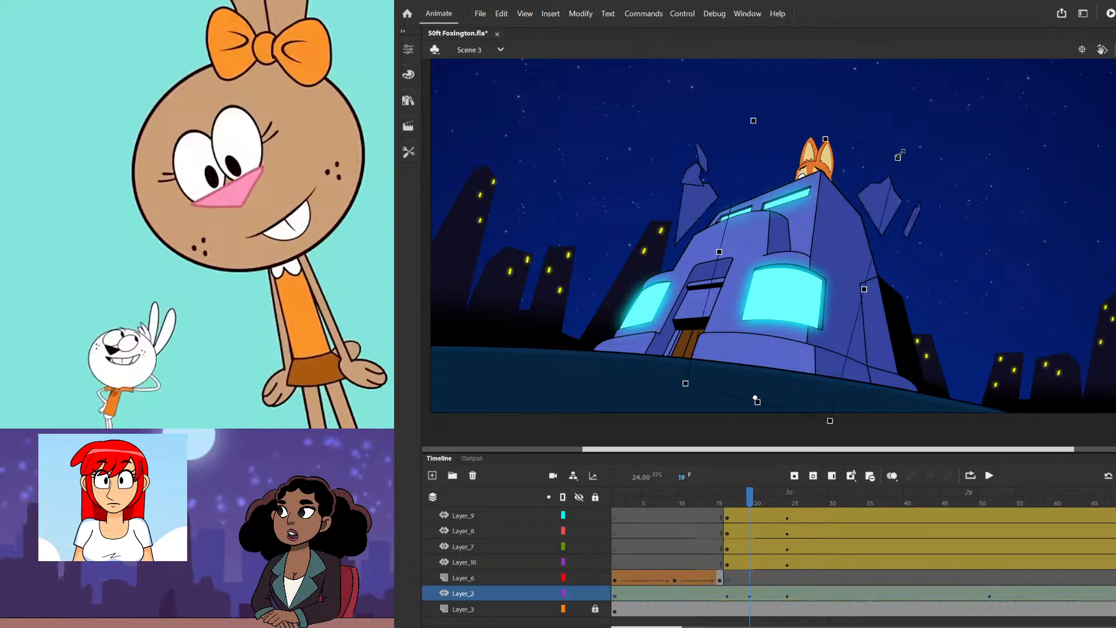
left_click_drag(900, 155, 909, 141)
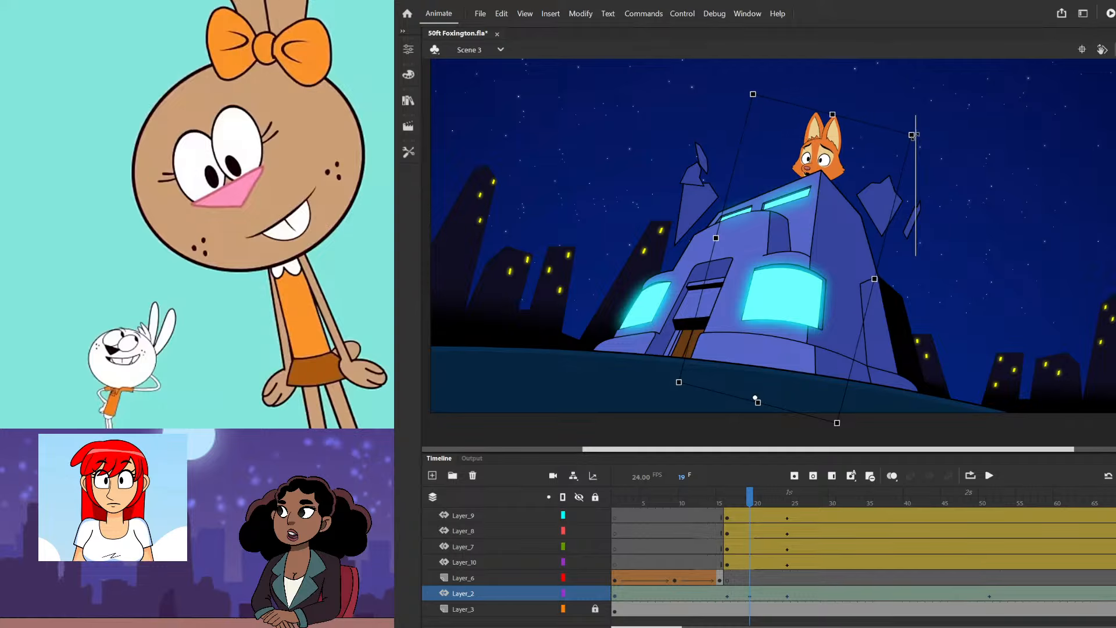
- Scale the fox up at frame 24 until her shoulders rise above the roof, and play the scene from frame 1
left_click_drag(758, 493, 790, 501)
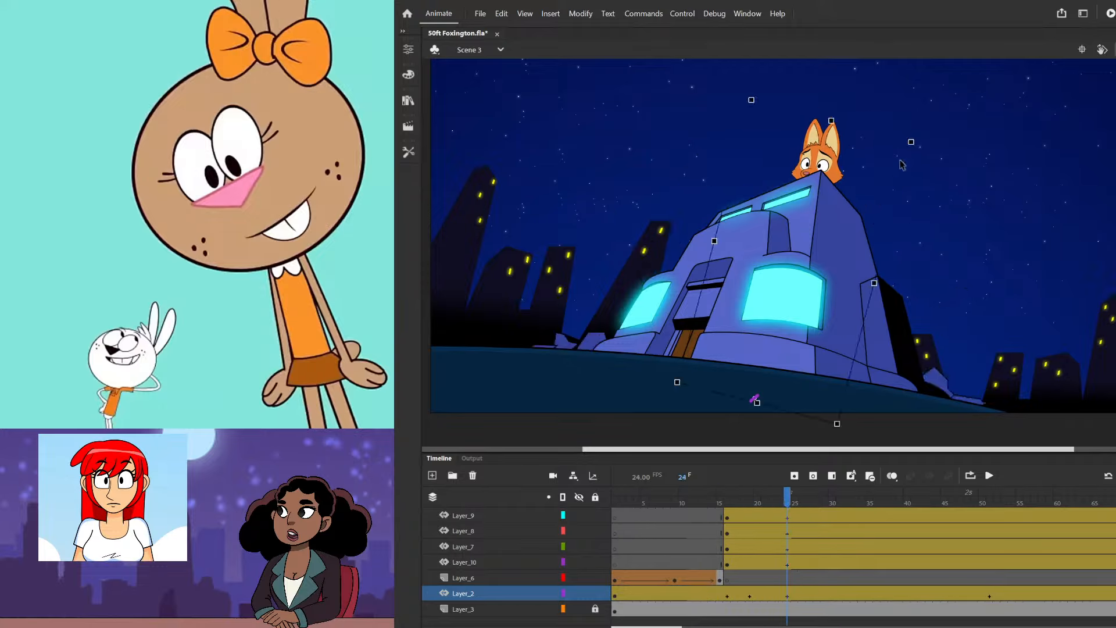
left_click_drag(918, 143, 945, 111)
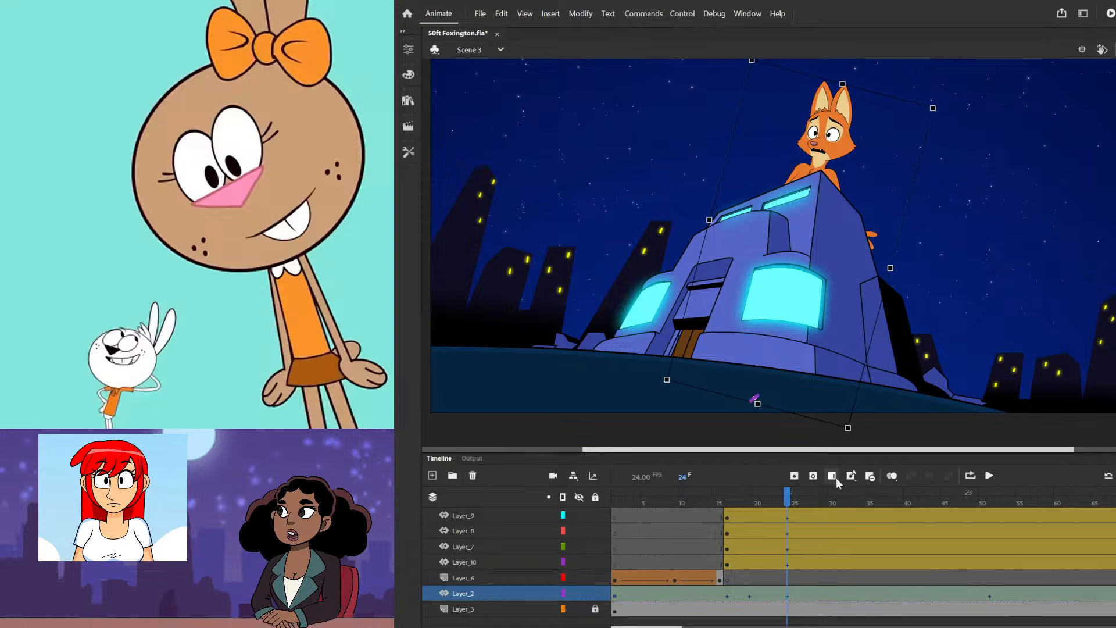
left_click_drag(790, 500, 620, 535)
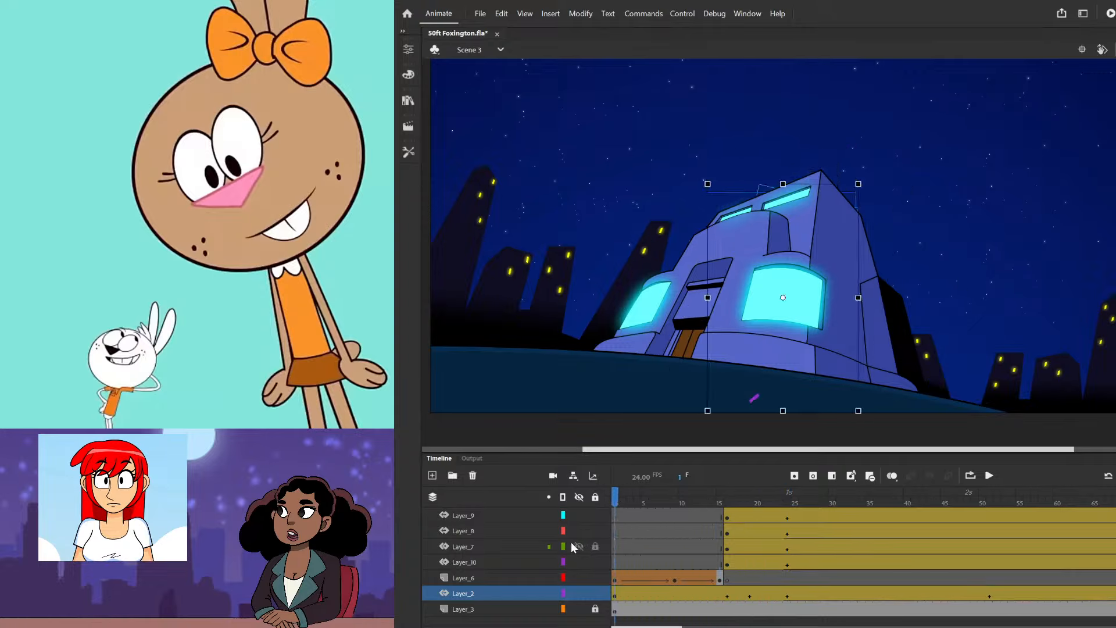
key("Return")
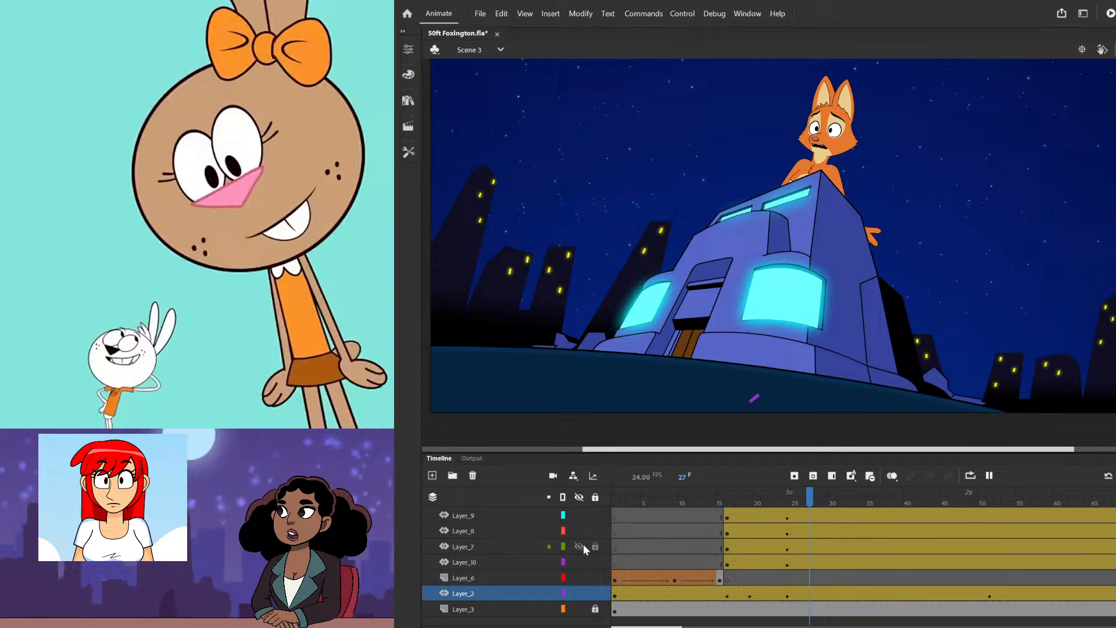
left_click(675, 563)
- Shift the fox's frame 19 and 24 keyframes to frames 21 and 26, and replay the scene from the start
left_click(750, 595)
left_click_drag(750, 596, 803, 595)
left_click(667, 548)
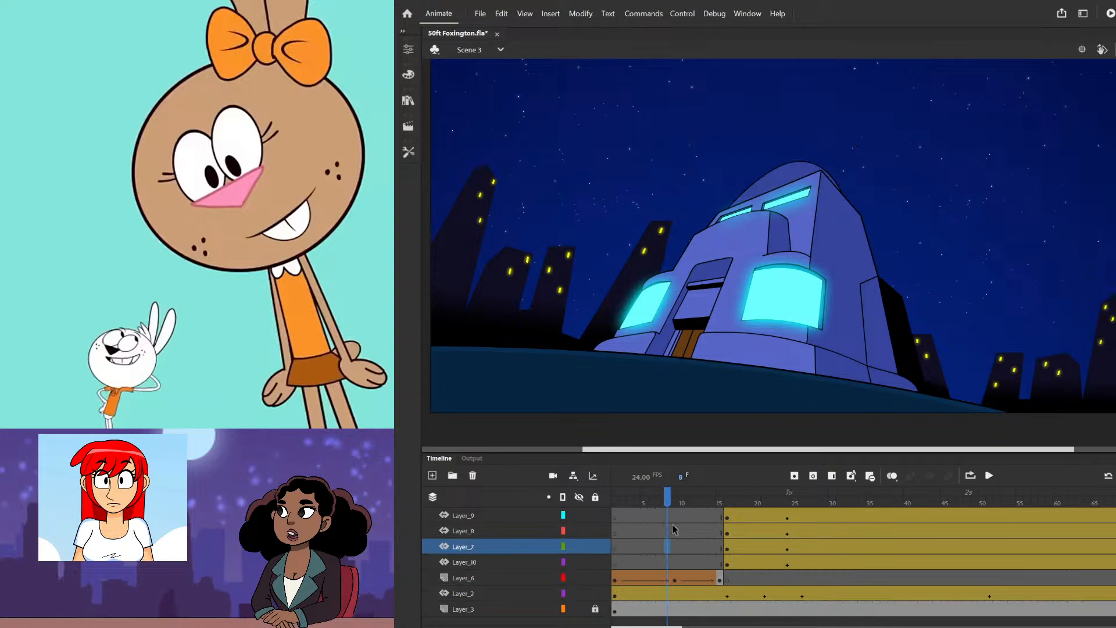
left_click_drag(669, 497, 605, 507)
key("Return")
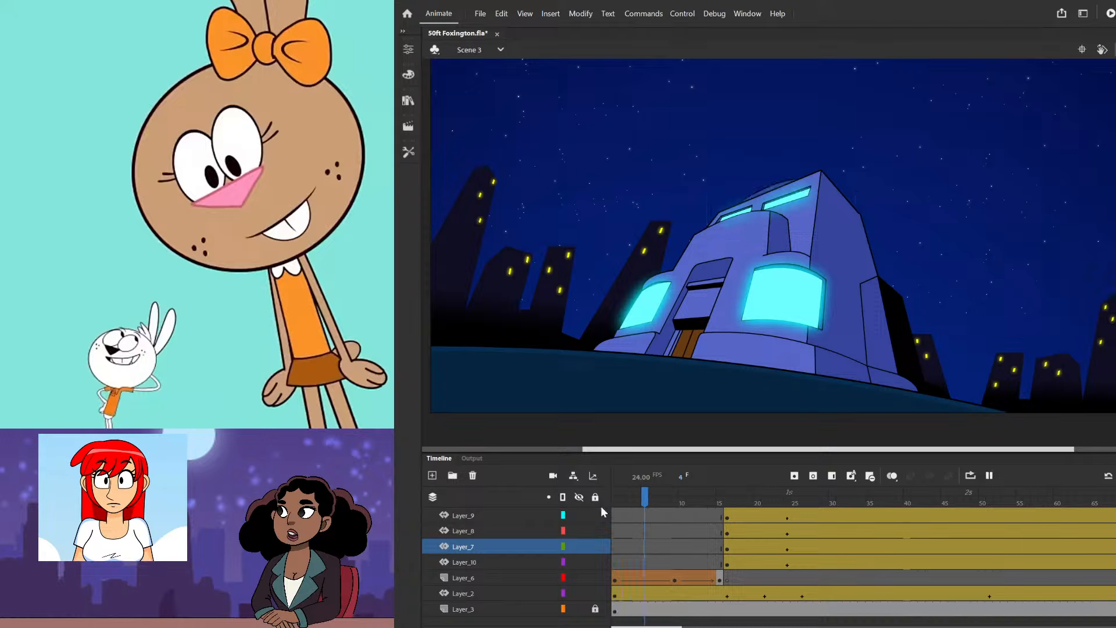
left_click(699, 532)
- Open the fox symbol for editing at frame 16 and add keyframes to Layer_4 and Layer_5 at frames 16 and 21
left_click_drag(701, 501, 728, 509)
scroll(831, 160, "up", 1)
scroll(836, 165, "up", 1)
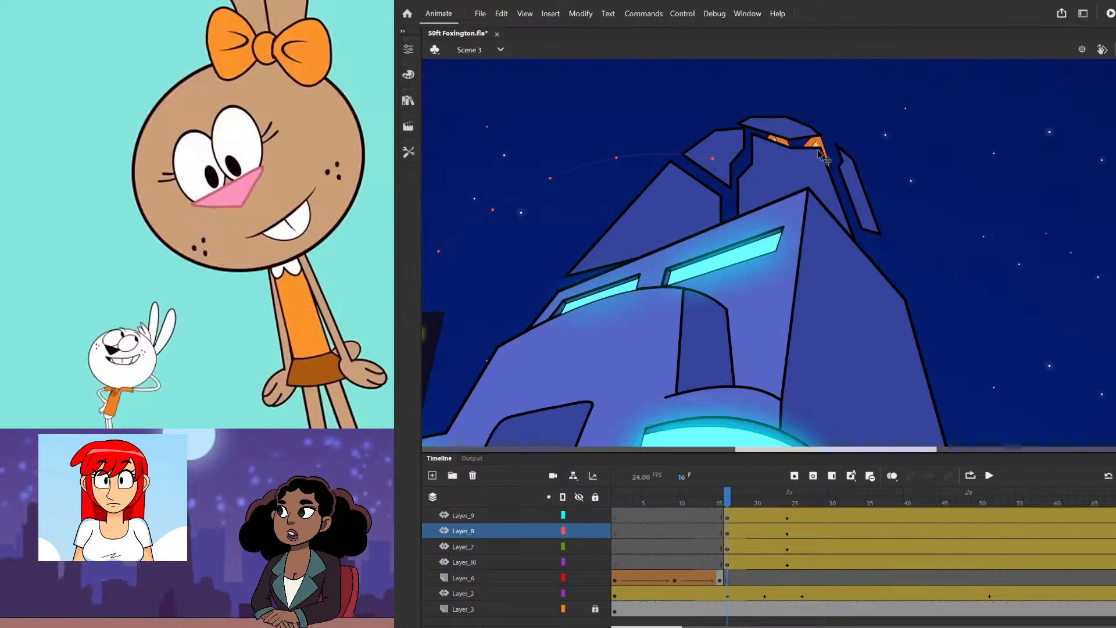
double_click(824, 155)
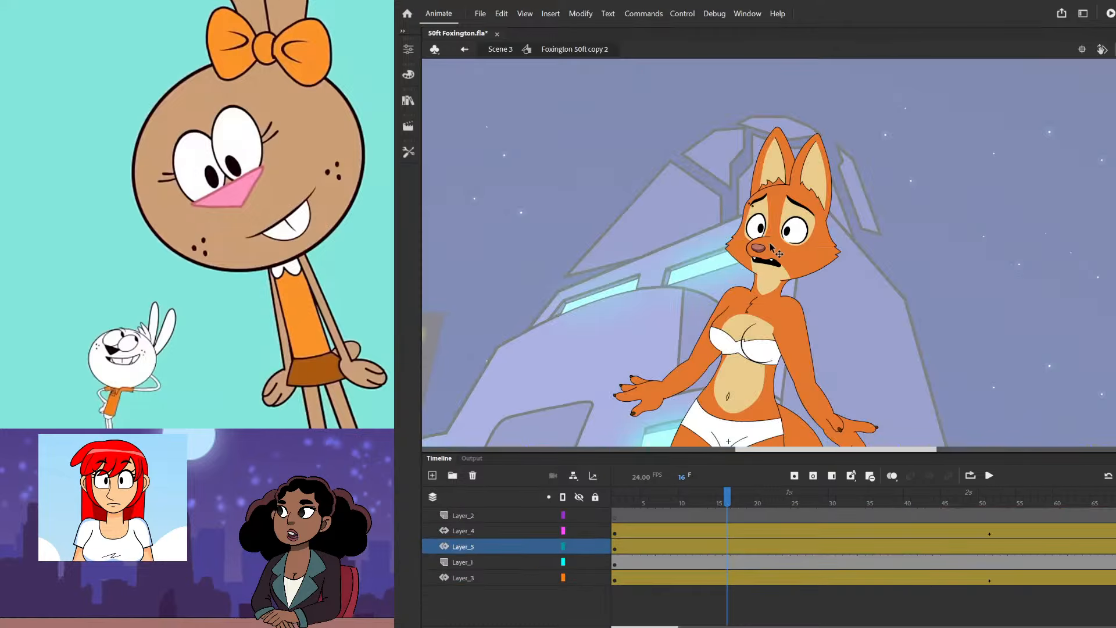
left_click(775, 255)
left_click_drag(722, 531, 726, 548)
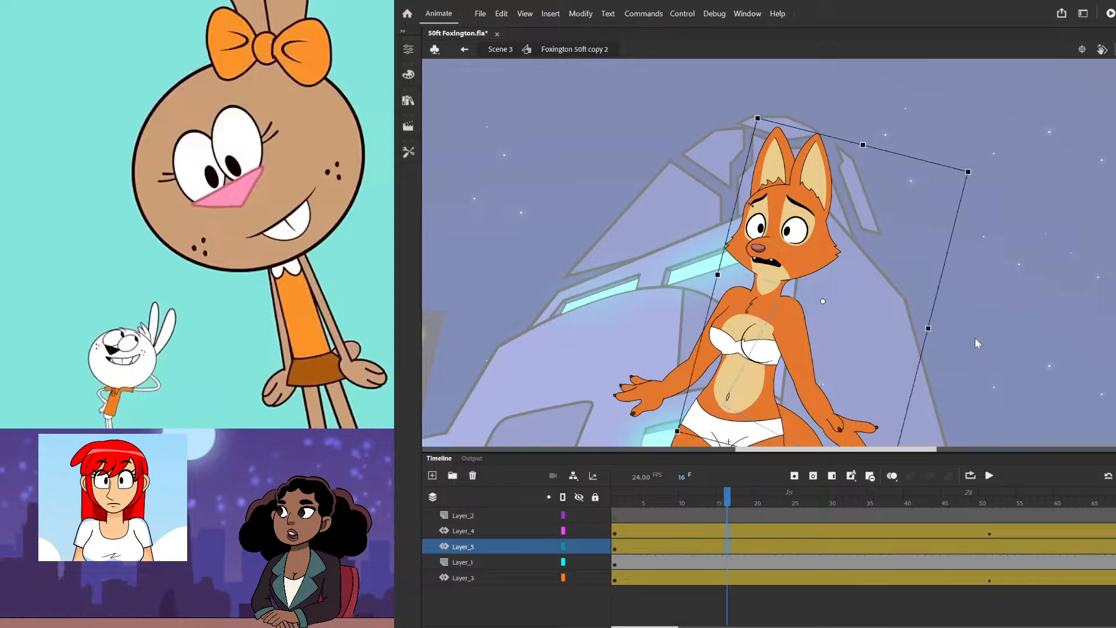
left_click(826, 259)
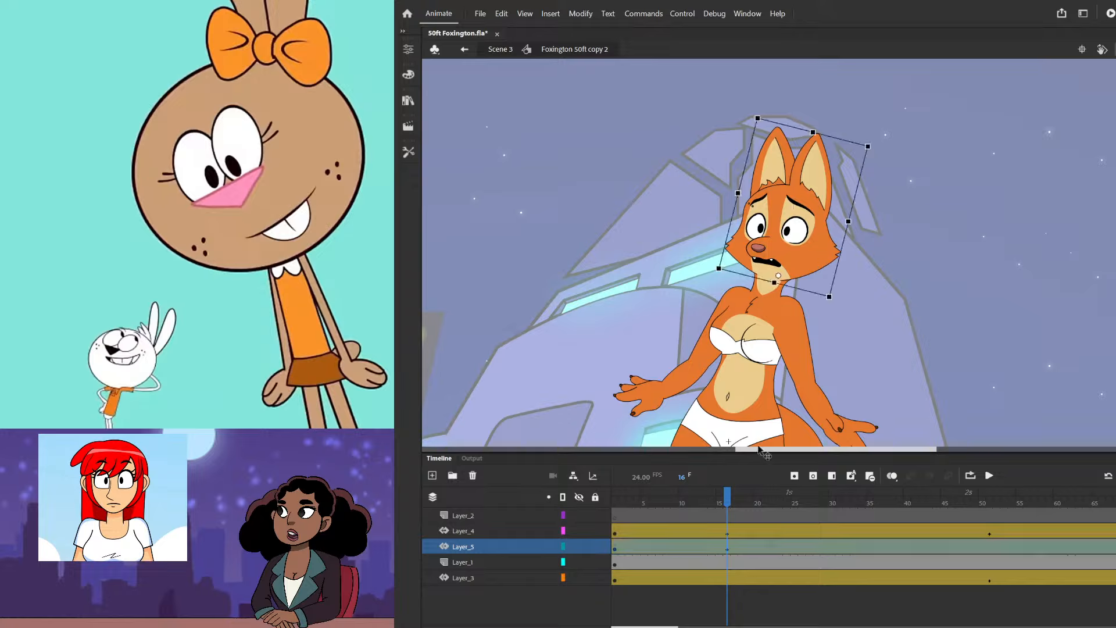
left_click_drag(767, 533, 763, 545)
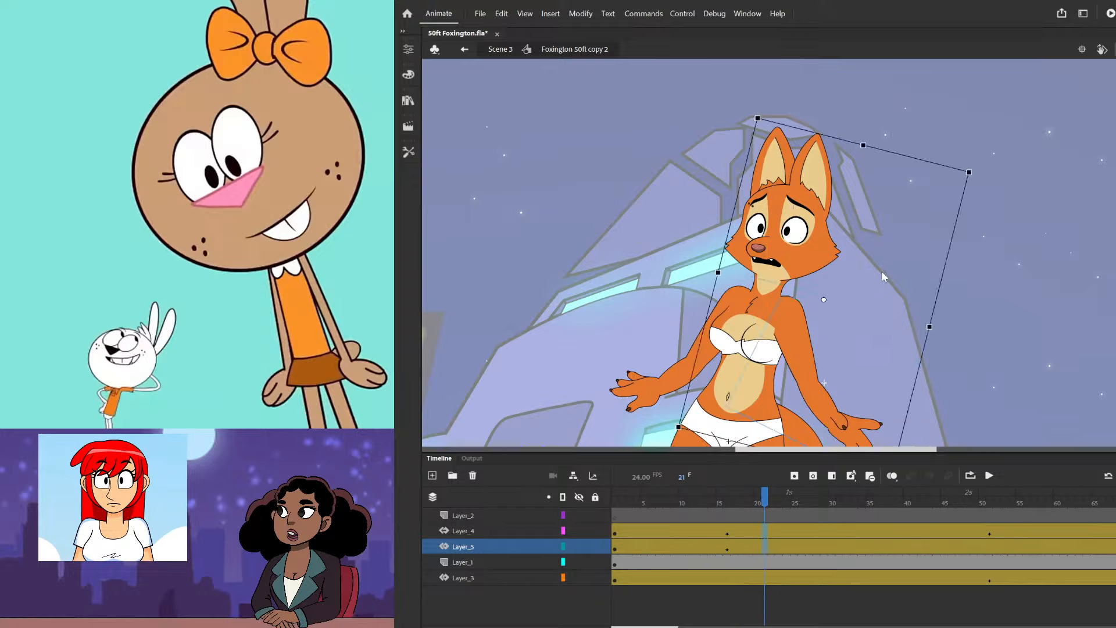
left_click(1030, 342)
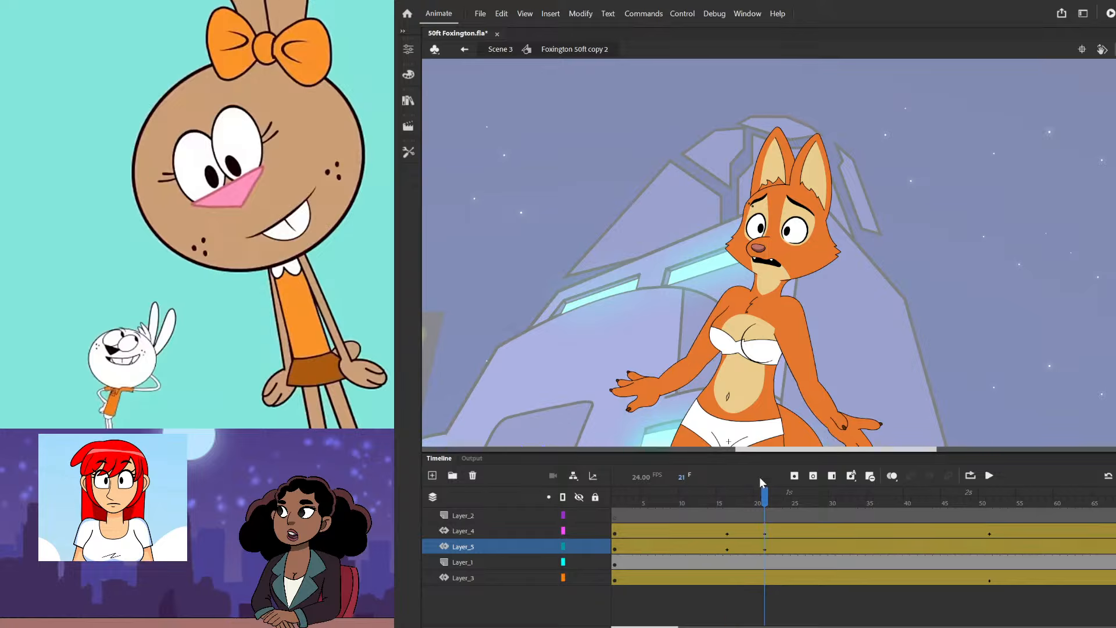
- Rotate the fox's head to the left at frame 16 and nudge it slightly to fit the neck
left_click_drag(764, 493, 727, 501)
left_click(773, 231)
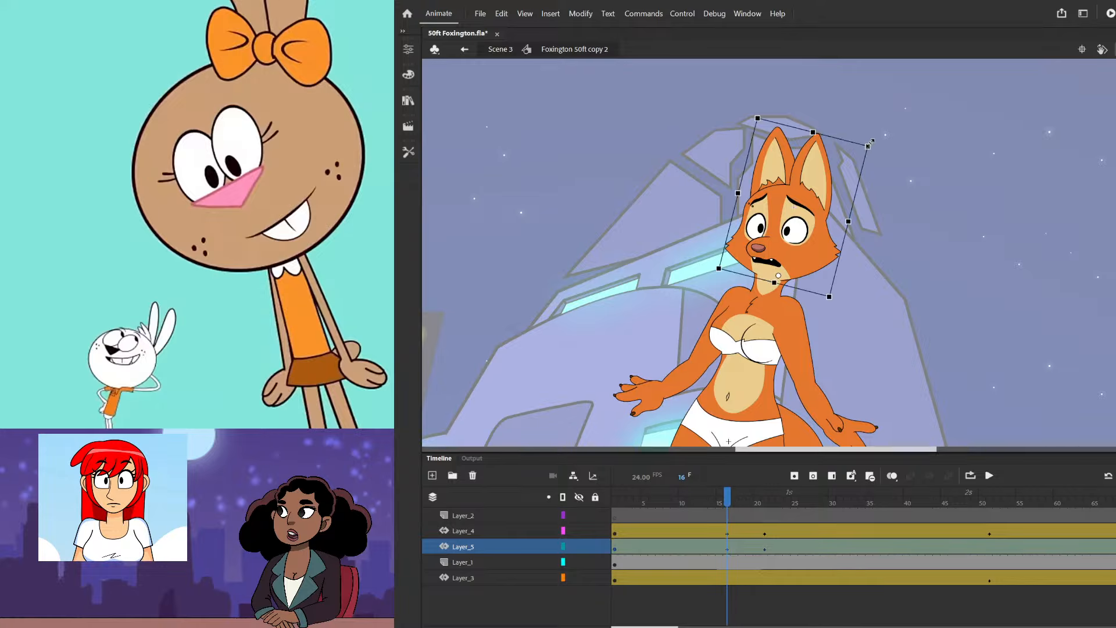
left_click_drag(876, 146, 826, 174)
scroll(800, 253, "up", 5)
left_click_drag(806, 273, 804, 277)
left_click(907, 256)
scroll(846, 290, "down", 5)
- Add keyframes to Layer_4 and Layer_5 at frame 26 and clear the stray ones at frame 27
left_click_drag(750, 505, 806, 545)
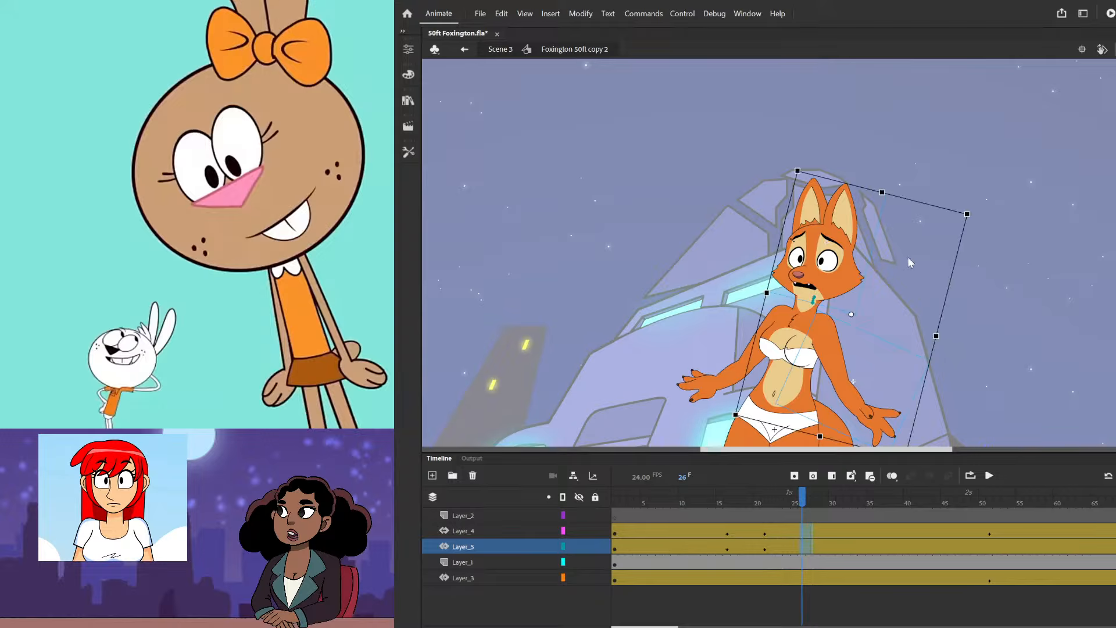
key("F6")
left_click(839, 284)
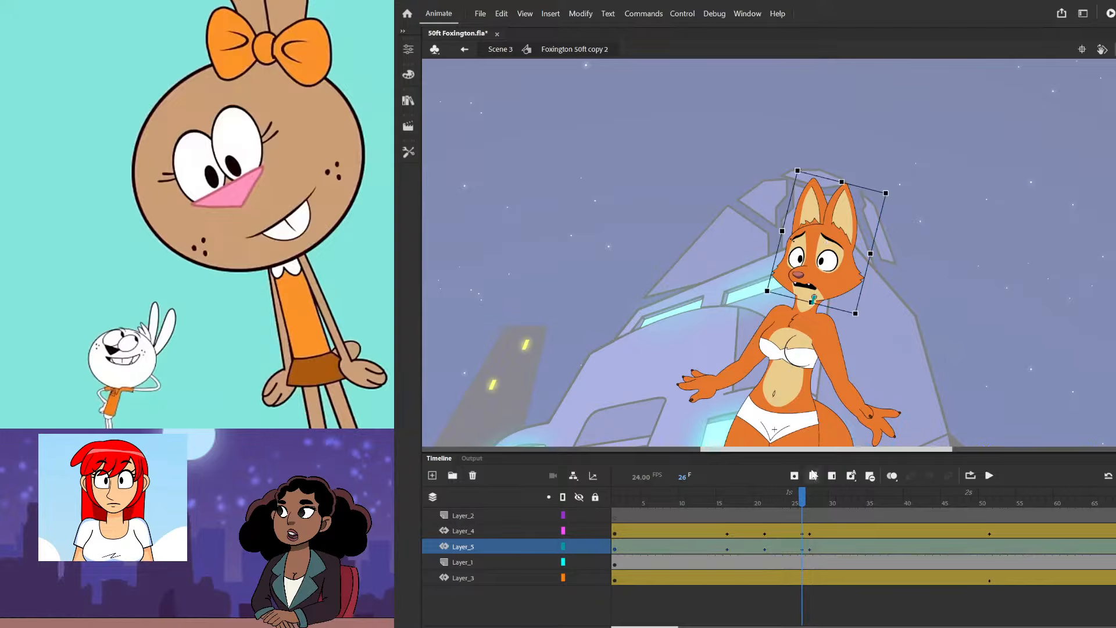
left_click_drag(809, 521, 765, 513)
key("shift+F6")
- Tilt the fox's head slightly to the right at frame 21
left_click(839, 283)
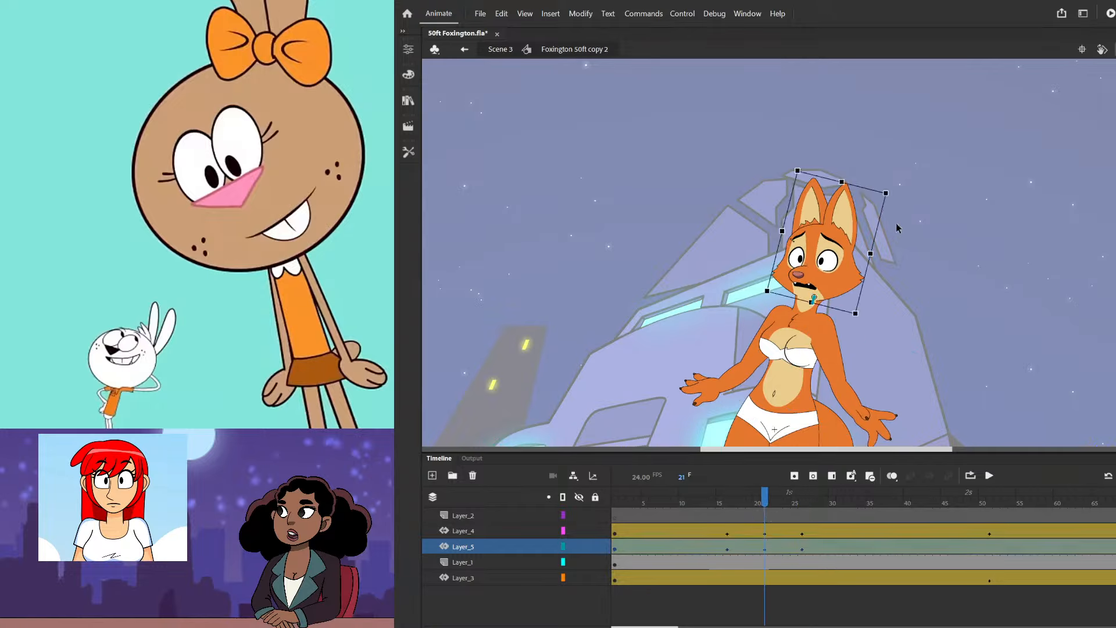
left_click(900, 201)
left_click(848, 215)
left_click_drag(898, 187, 905, 192)
left_click(919, 188)
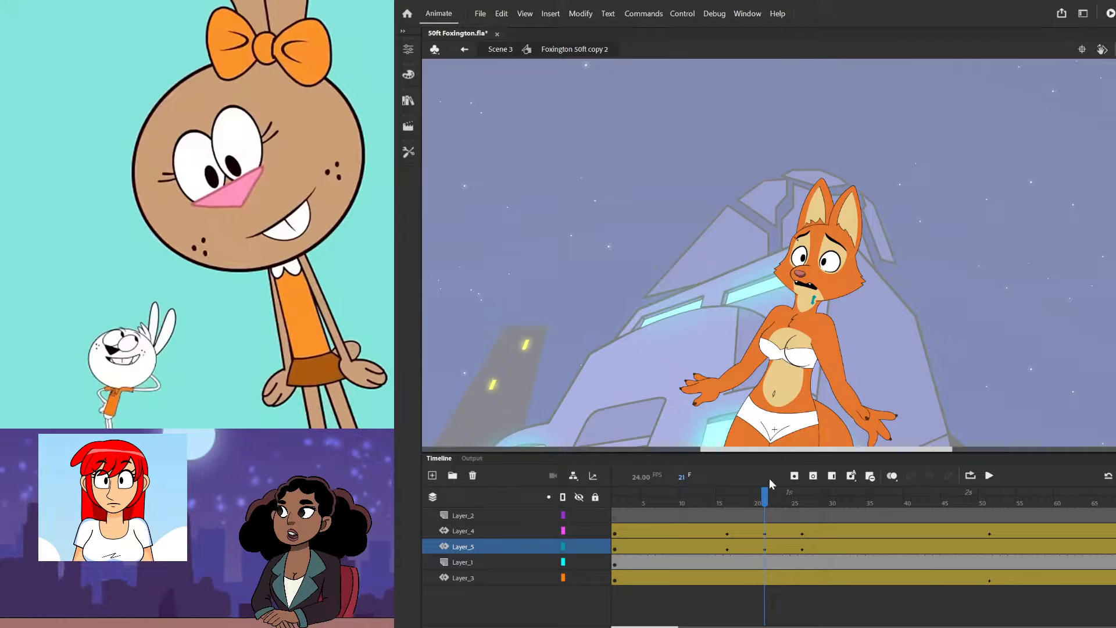
- Return to Scene 3 and, at frame 21, enlarge the fox slightly, reposition it behind the roof and tilt it slightly clockwise
left_click_drag(767, 504, 817, 512)
double_click(846, 435)
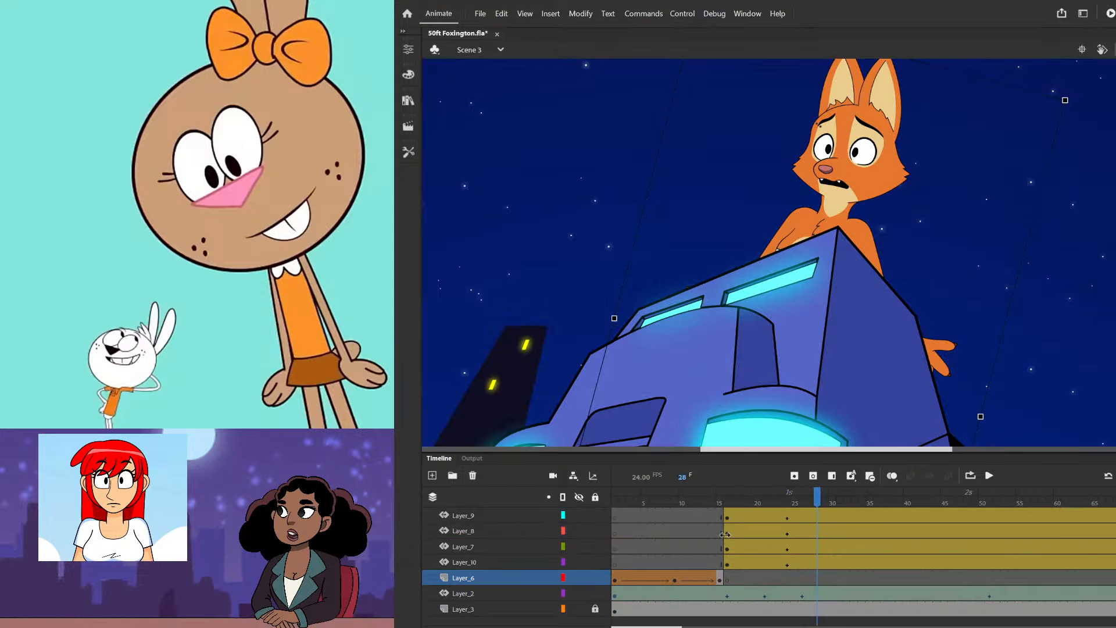
left_click(728, 528)
left_click_drag(725, 501, 745, 500)
mouse_move(763, 504)
left_mouse_down()
mouse_move(812, 507)
mouse_move(716, 512)
mouse_move(764, 514)
left_mouse_up()
left_click(868, 210)
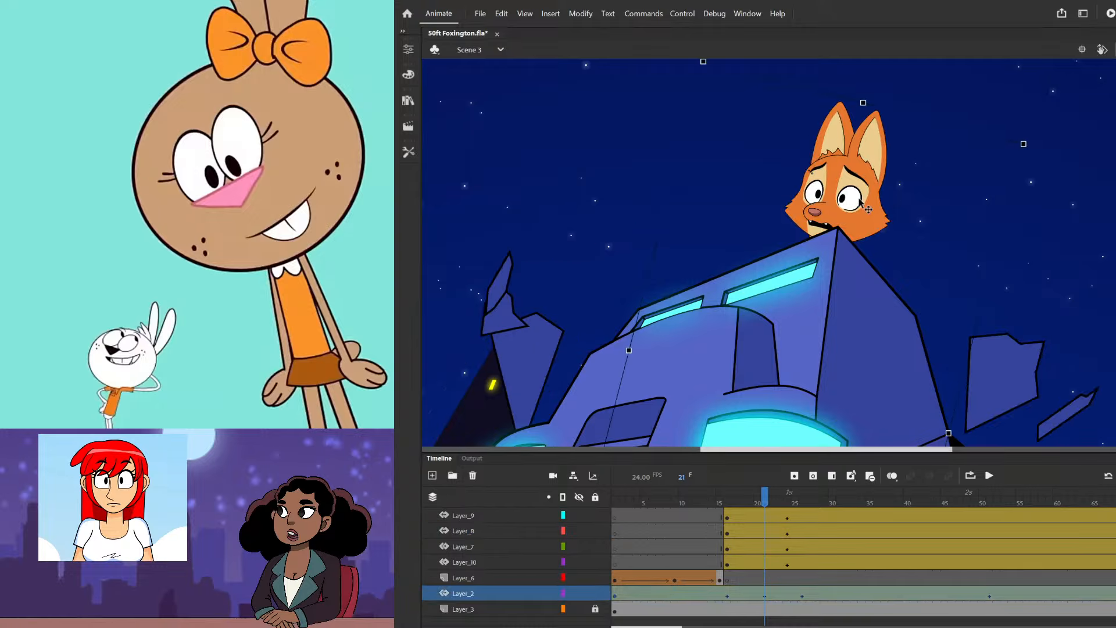
left_click_drag(1025, 145, 1009, 139)
left_click_drag(894, 175, 880, 189)
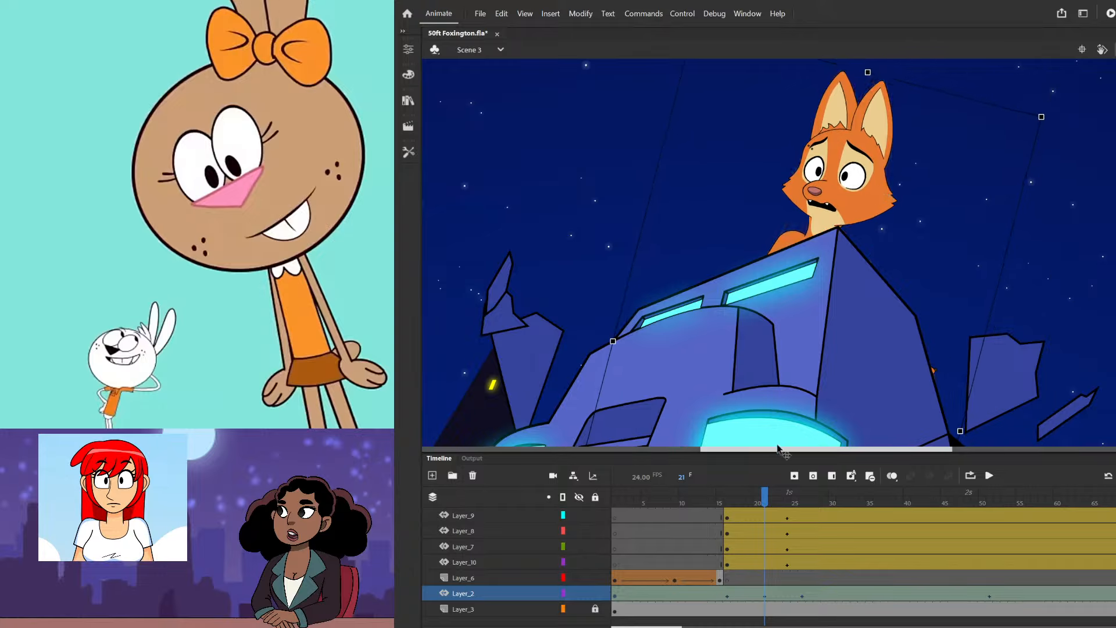
mouse_move(765, 499)
left_mouse_down()
mouse_move(705, 501)
mouse_move(801, 509)
mouse_move(743, 510)
mouse_move(764, 511)
left_mouse_up()
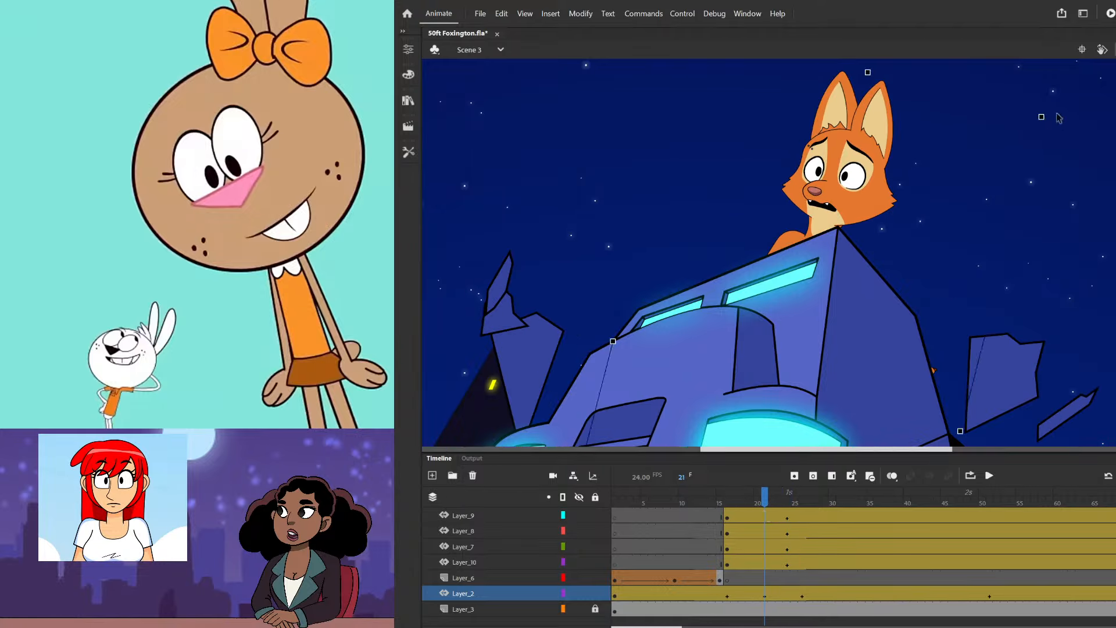
left_click_drag(1057, 114, 1073, 123)
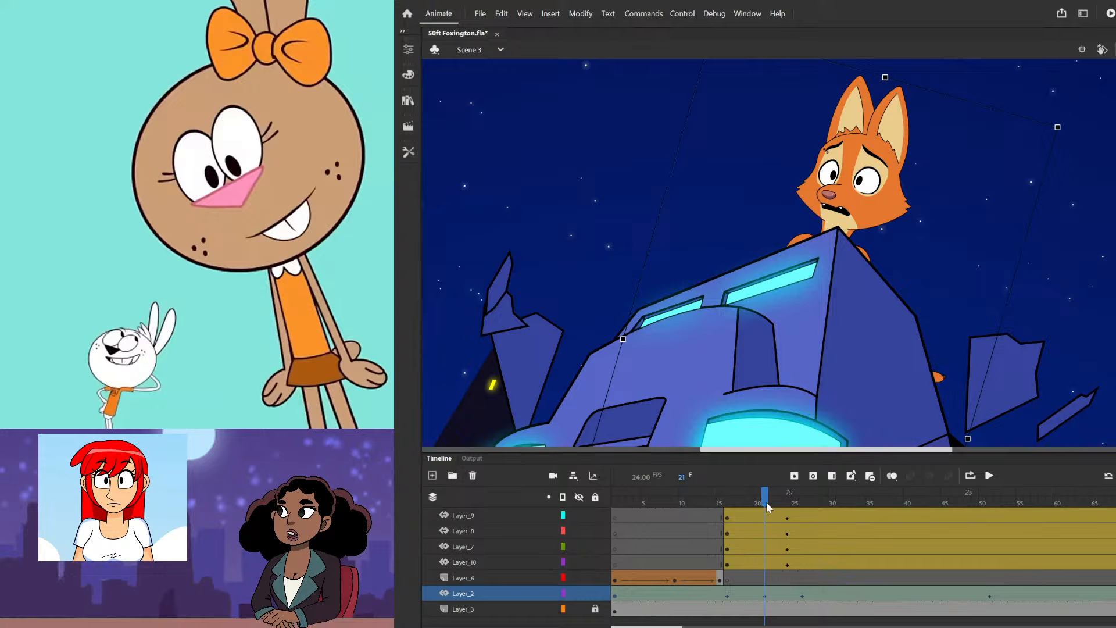
- Play back the roof burst in Scene 3 to check the fox's growth
left_click_drag(768, 507, 698, 511)
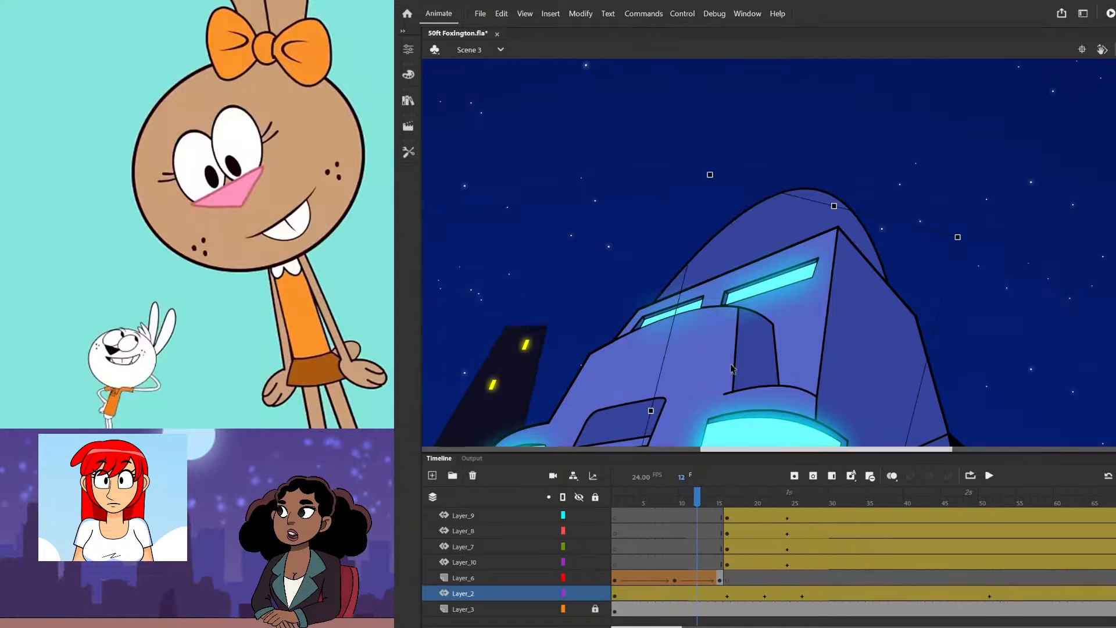
key("Return")
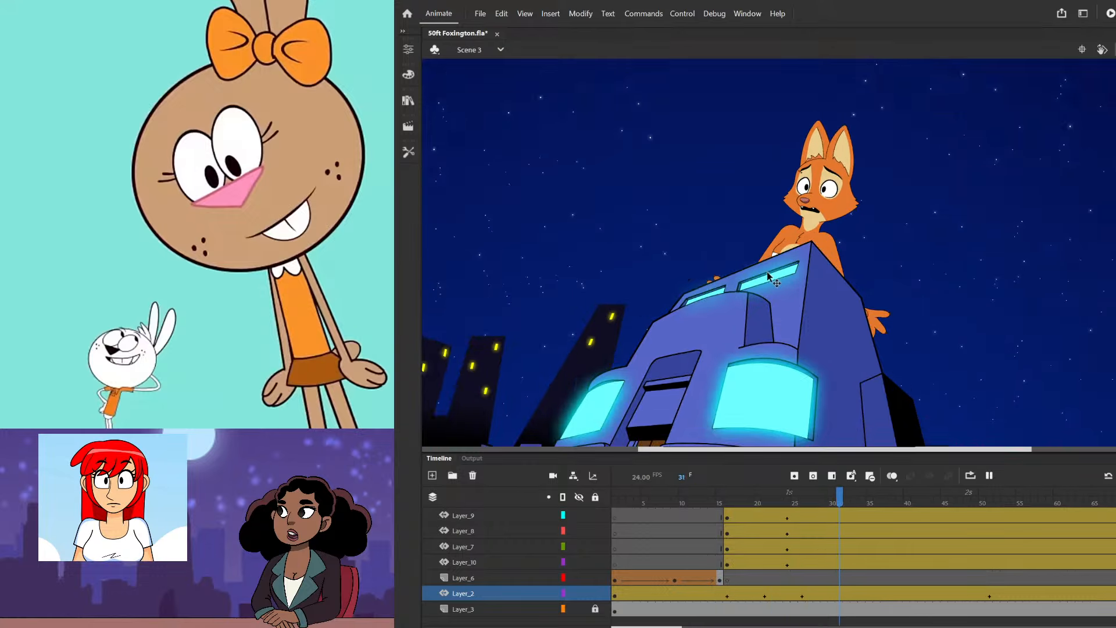
left_click(663, 495)
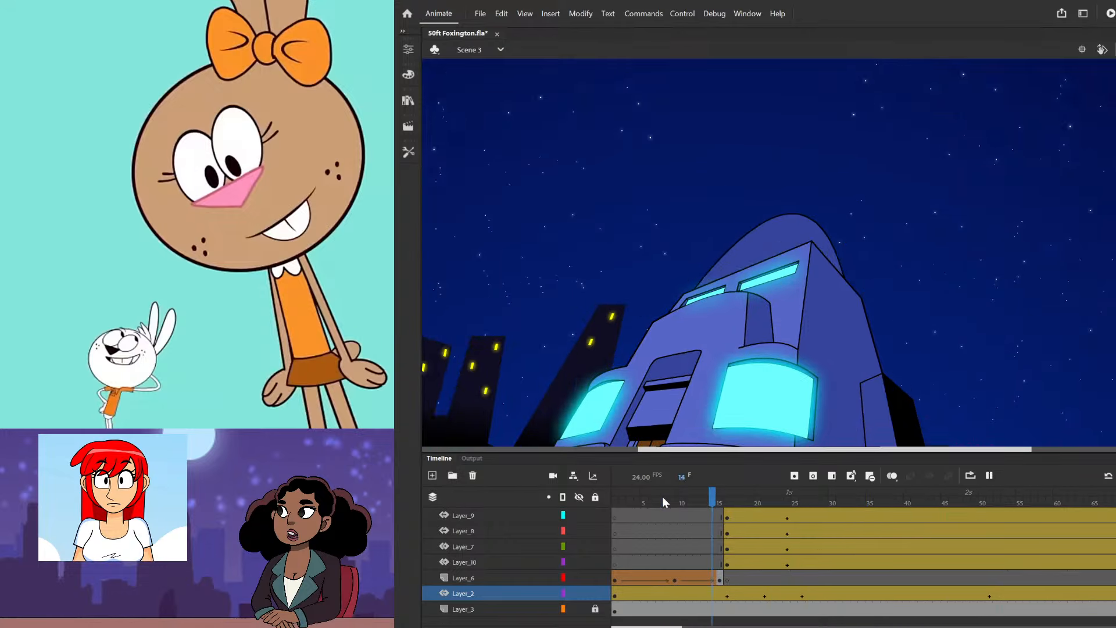
left_click(675, 531)
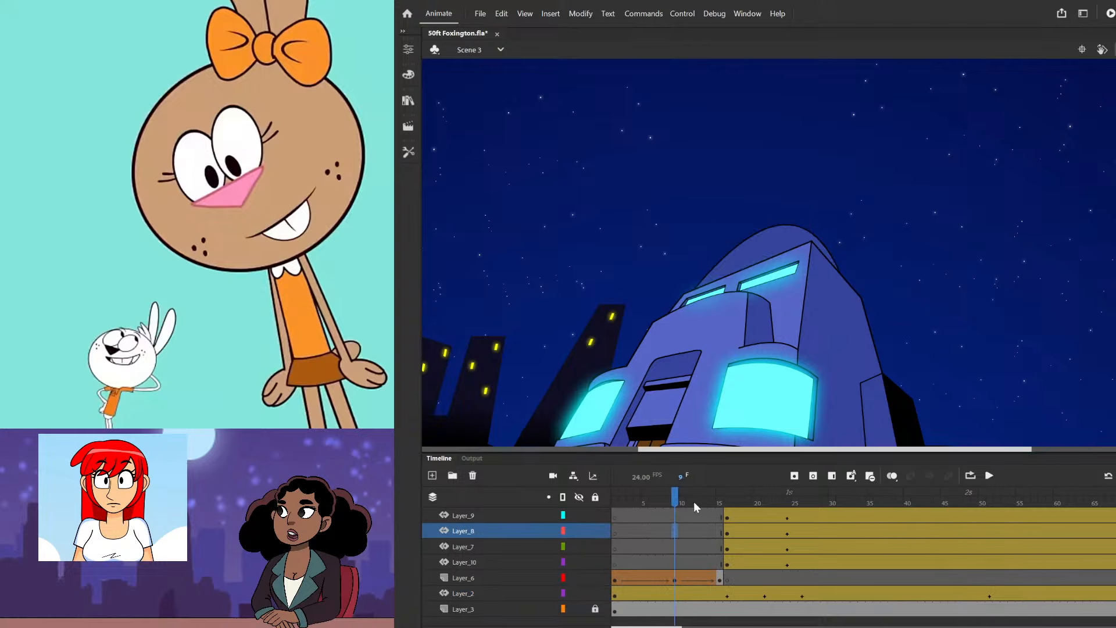
- Enlarge the fox at frame 21 and lower it so its shoulders sit just behind the building's roof
left_click_drag(694, 503, 766, 518)
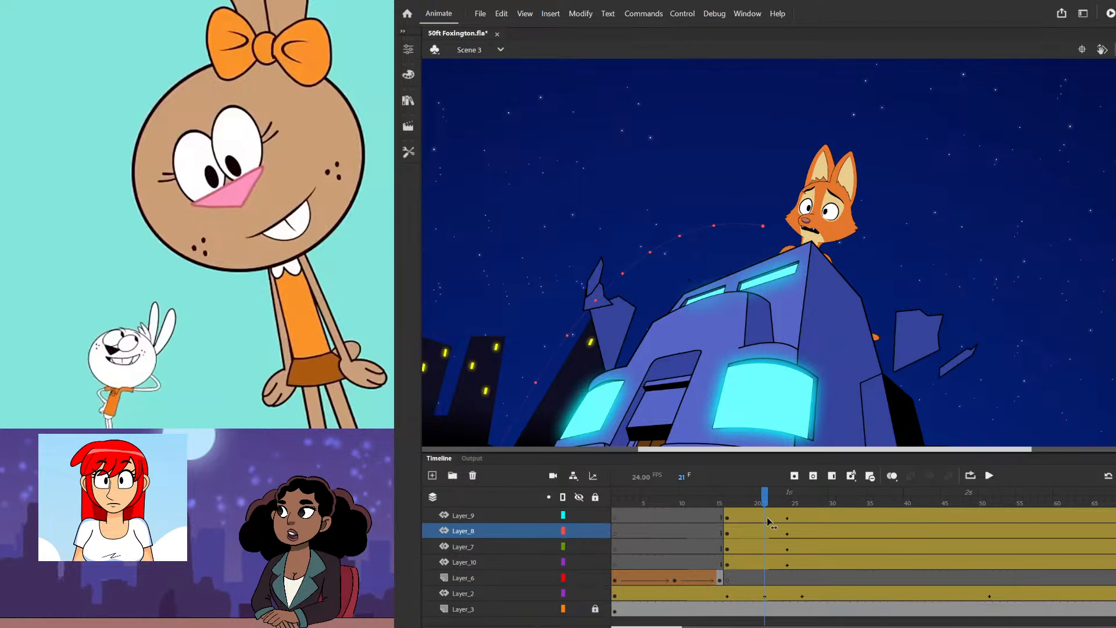
left_click(823, 211)
left_click_drag(953, 178, 982, 131)
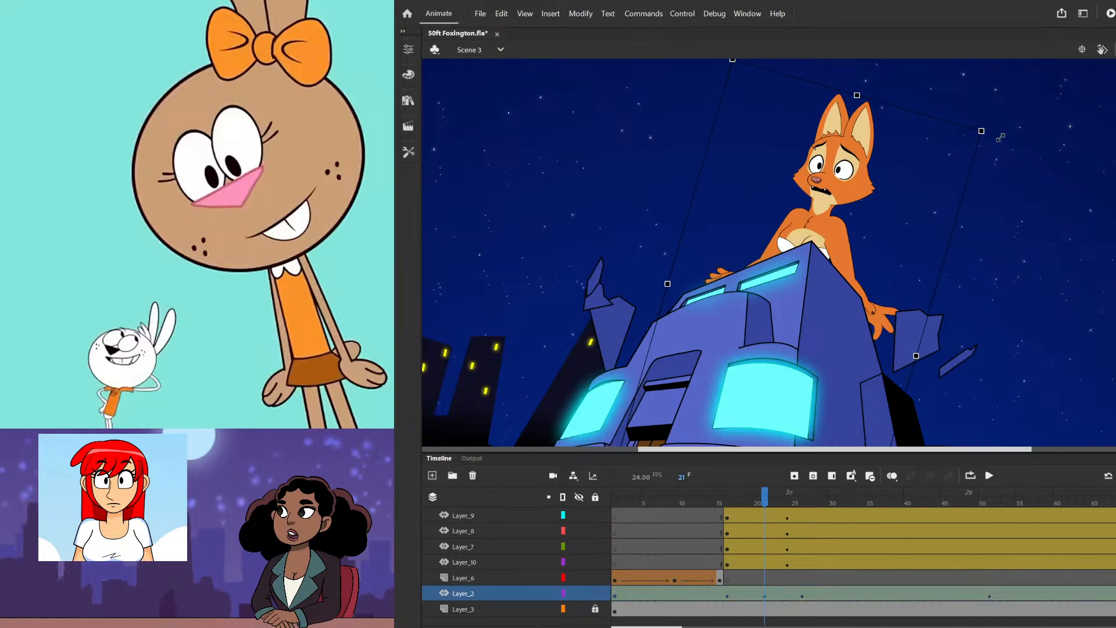
left_click_drag(853, 172, 854, 179)
key("ctrl+z")
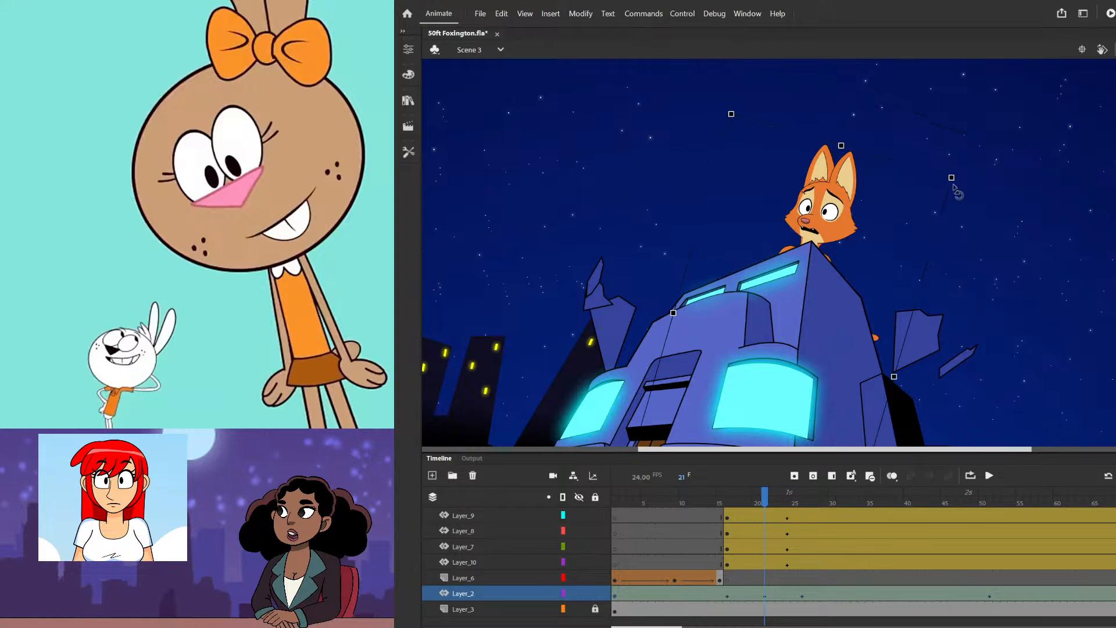
left_click_drag(952, 178, 978, 137)
left_click_drag(856, 183, 846, 206)
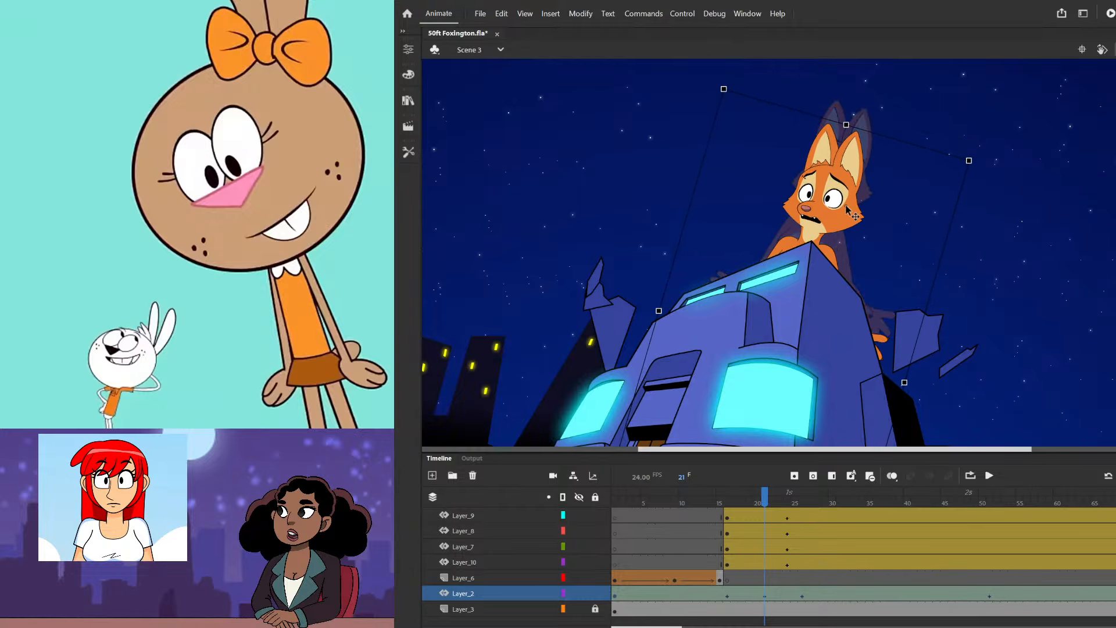
- Enlarge the fox at frame 26 so it rises higher above the roof, and play back the growth
left_click(727, 501)
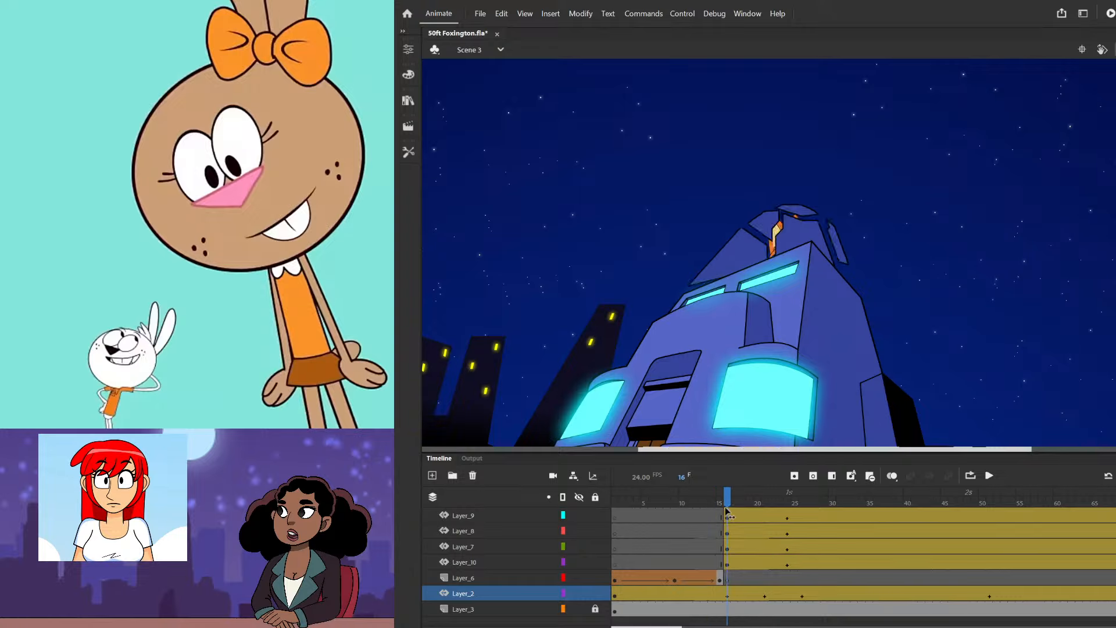
left_click_drag(726, 512, 810, 513)
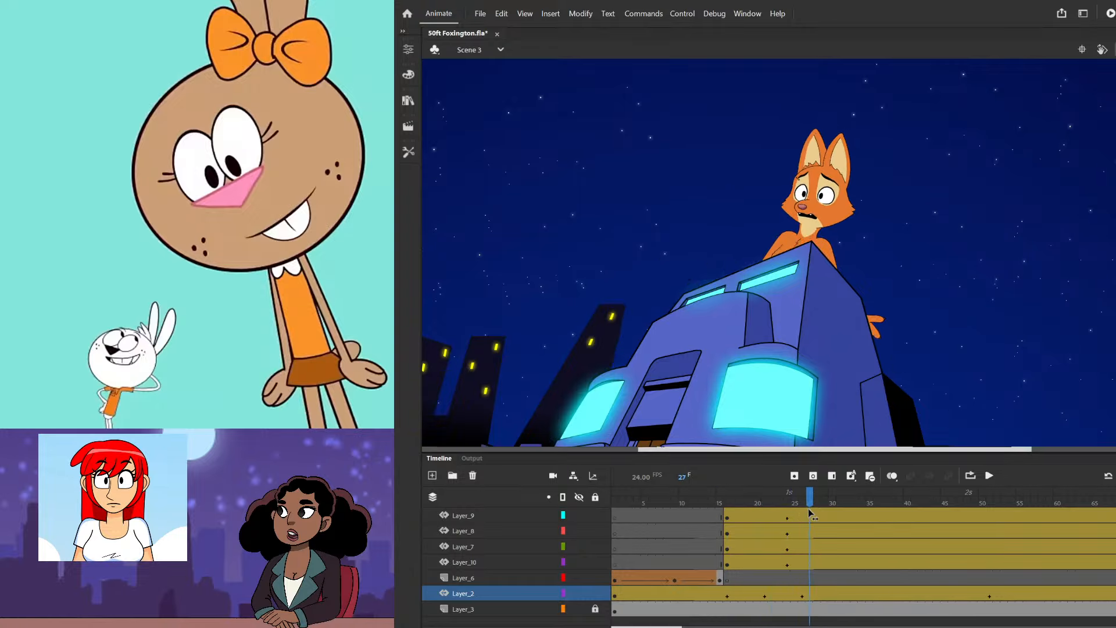
left_click(905, 204)
left_click_drag(958, 169, 972, 134)
left_click_drag(792, 497, 643, 510)
key("Return")
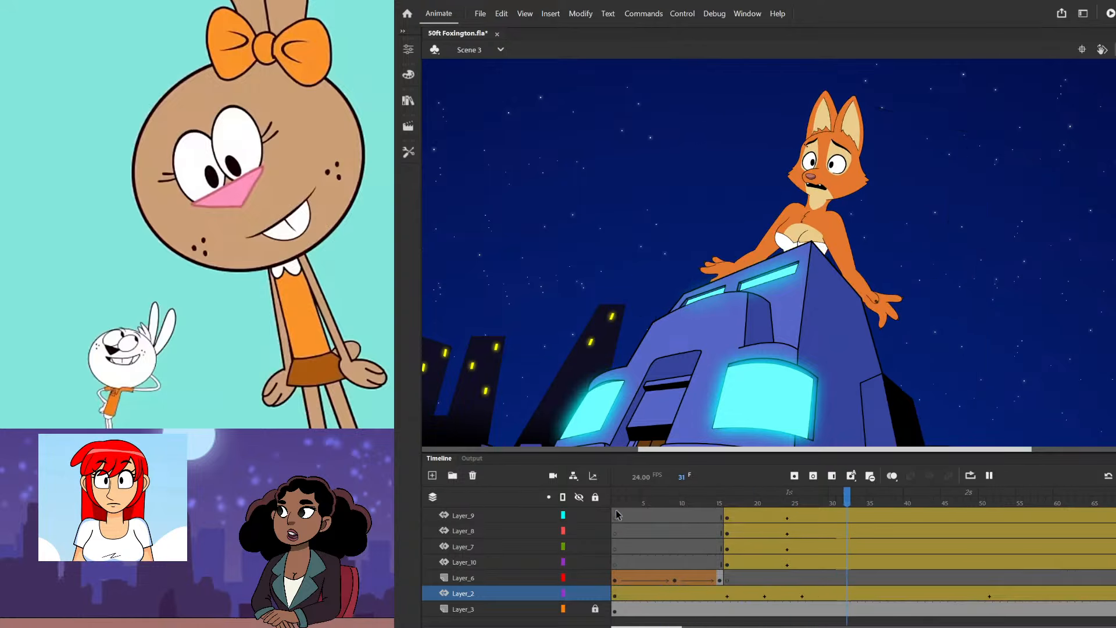
left_click(657, 564)
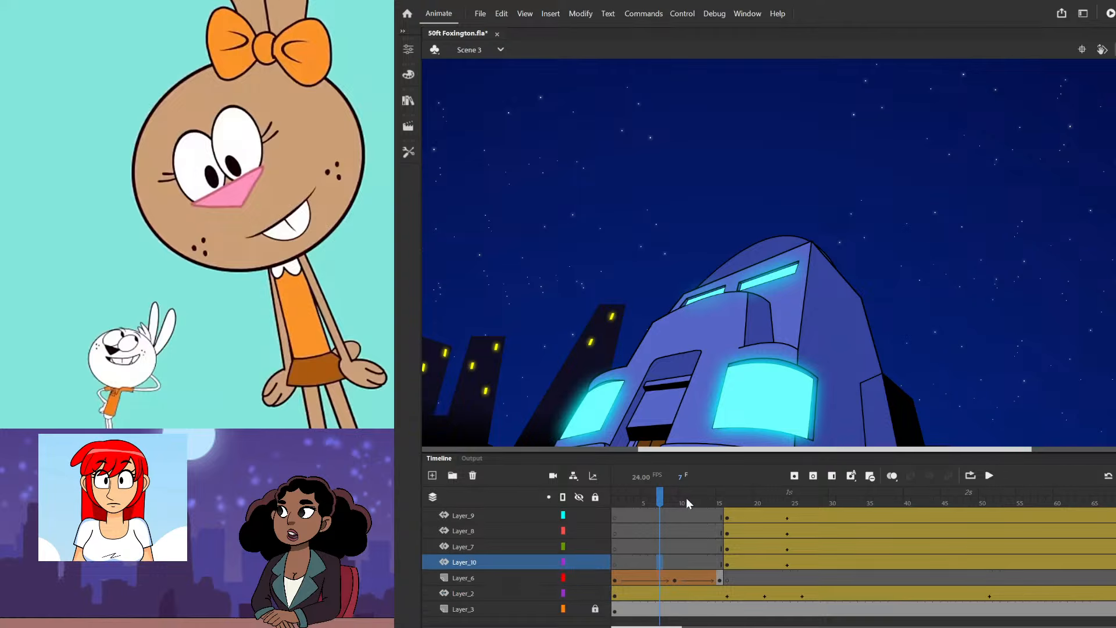
- Open the fox symbol at frame 21 and rotate both arms outward and upward
left_click_drag(687, 498, 764, 521)
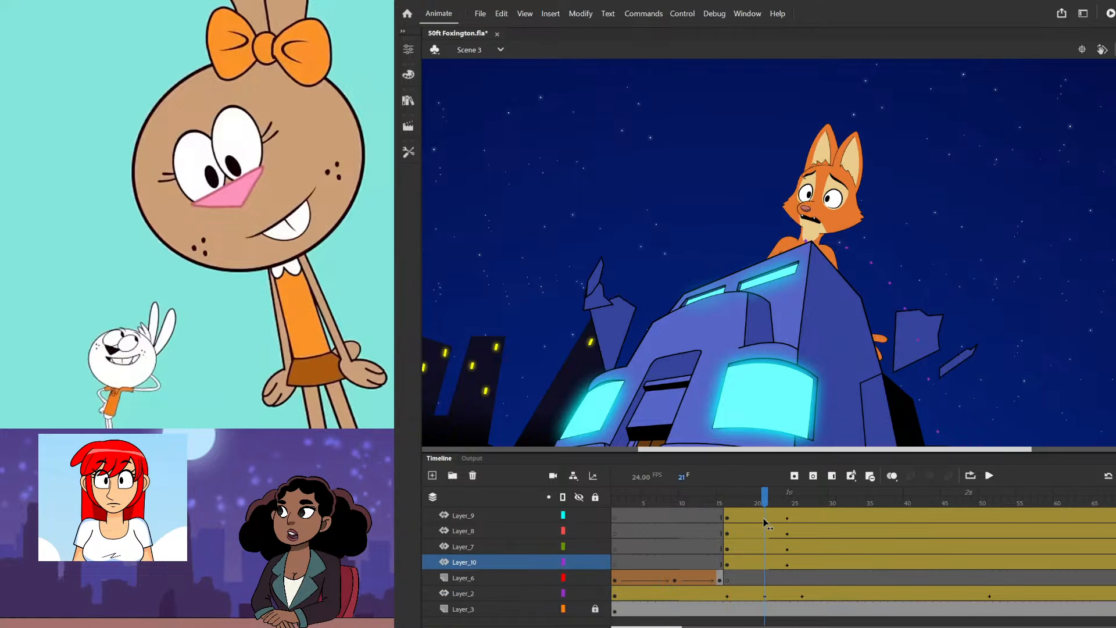
double_click(836, 256)
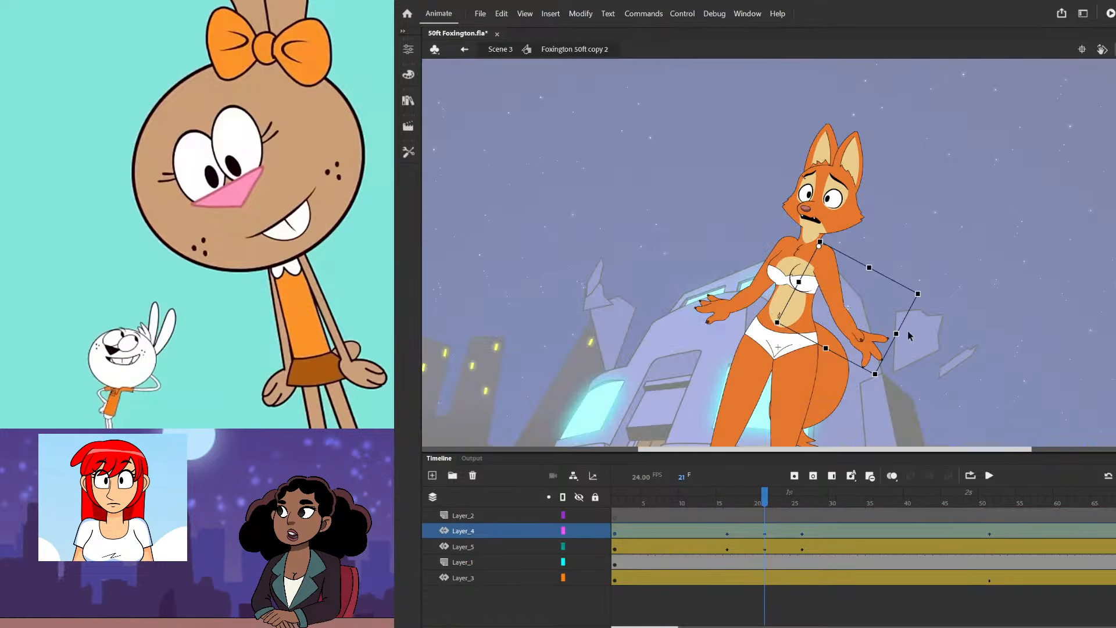
left_click_drag(925, 298, 961, 260)
left_click(723, 304)
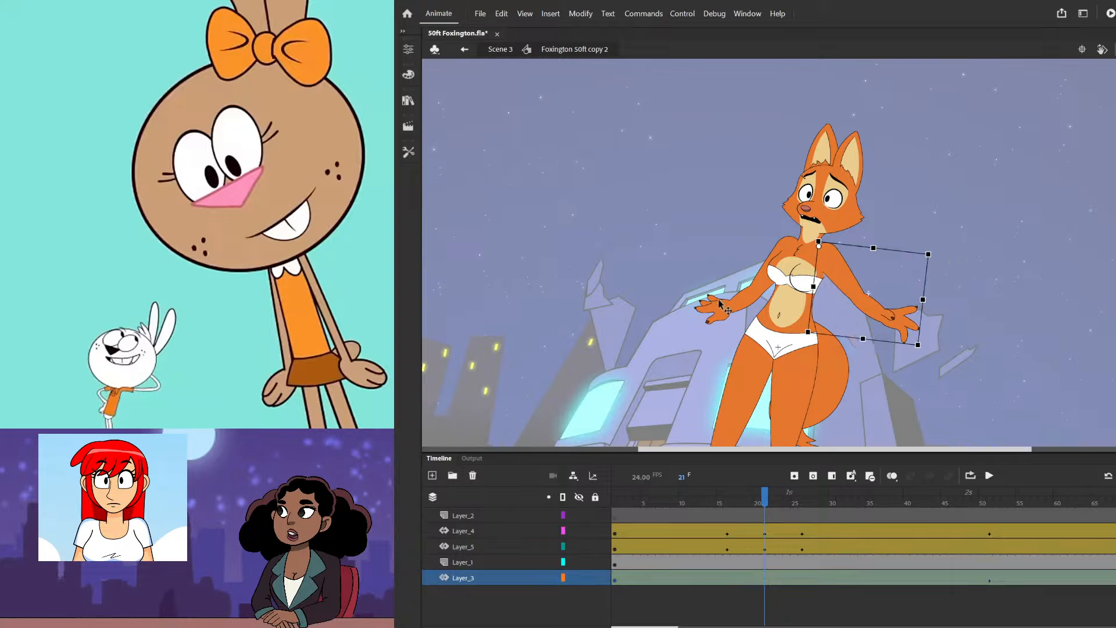
left_click_drag(687, 330, 664, 289)
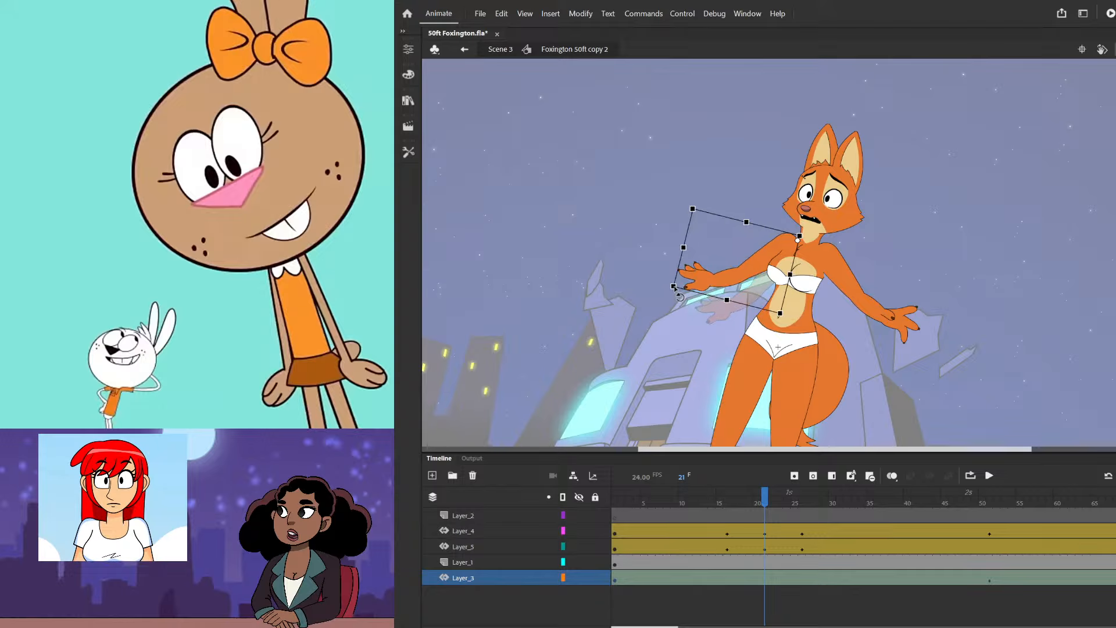
- Clear the Layer_4 keyframe at frame 26 inside the fox symbol and return to frame 21
left_click_drag(773, 504, 803, 511)
left_click(855, 339)
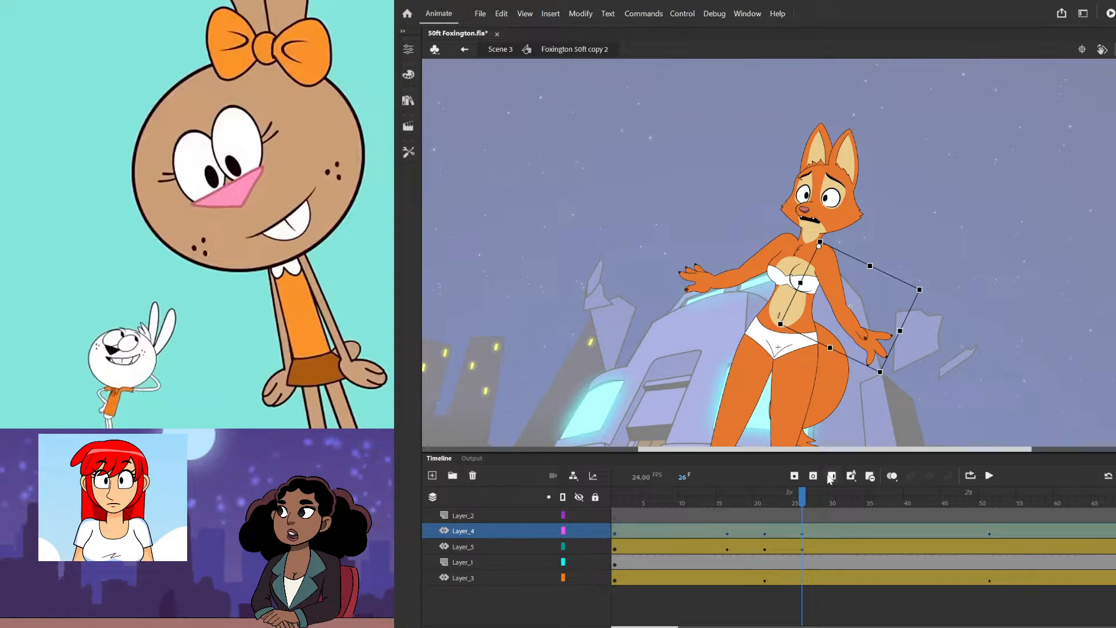
left_click(804, 538)
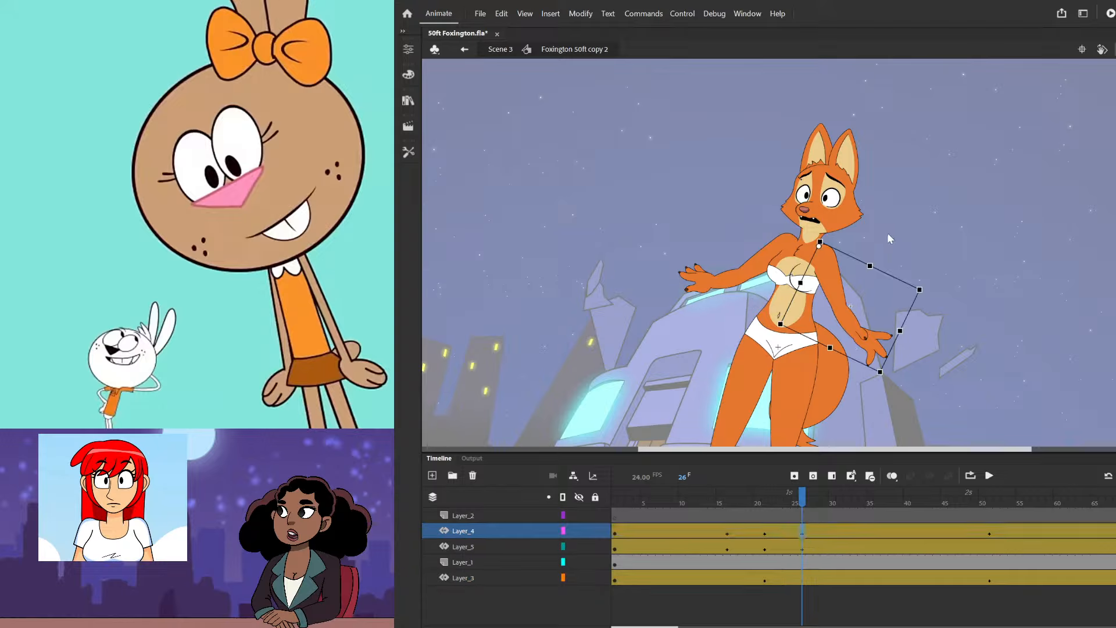
left_click(1051, 352)
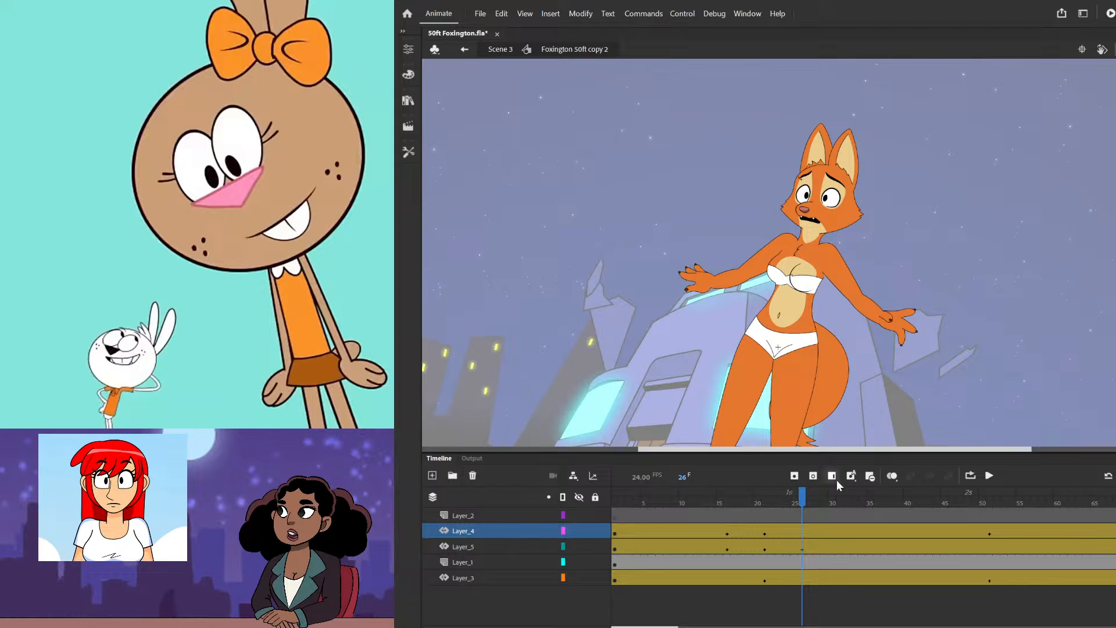
left_click(750, 532)
left_click_drag(750, 532, 768, 573)
- Extend the corner of the torso's side outline at the armpit in Layer_1 until it meets the raised arm's outline
scroll(828, 276, "up", 10)
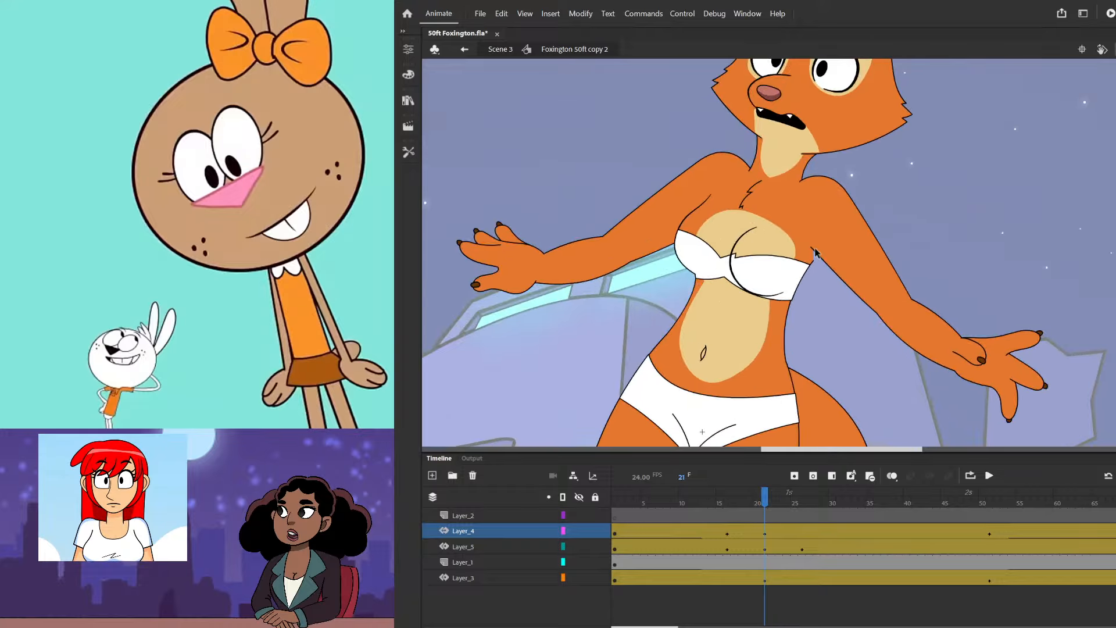
double_click(794, 312)
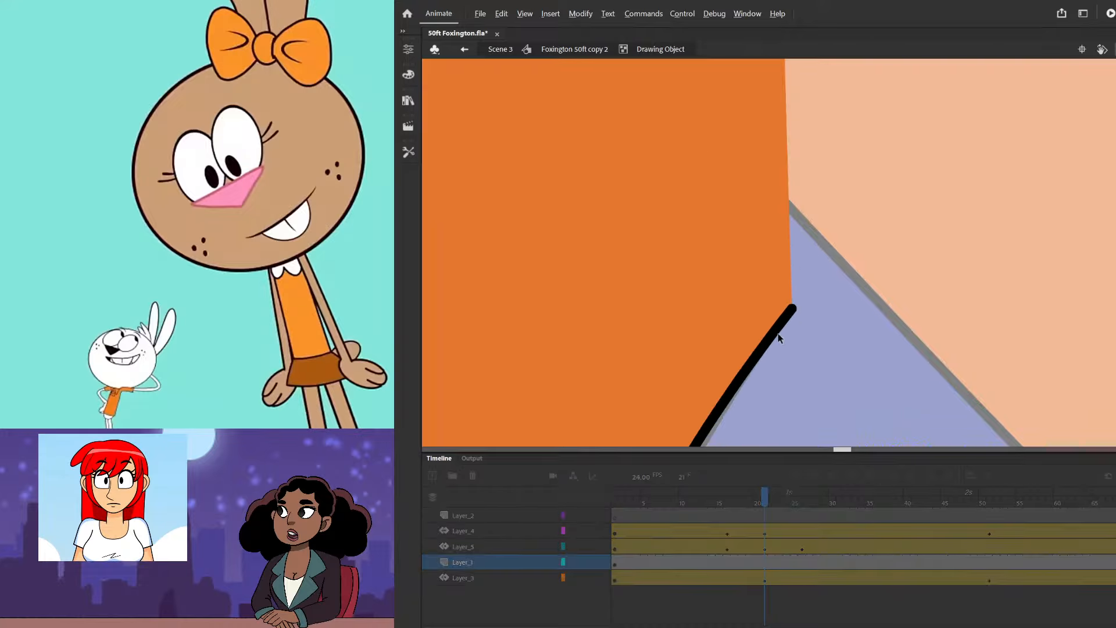
left_click_drag(791, 317, 848, 251)
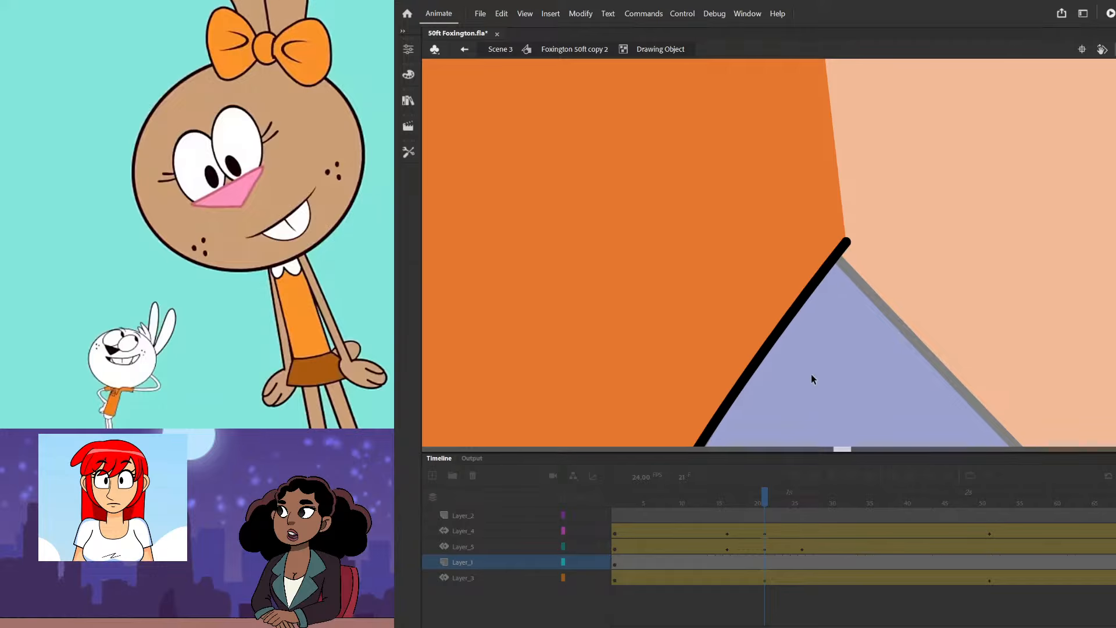
double_click(811, 374)
key("Escape")
scroll(821, 256, "down", 3)
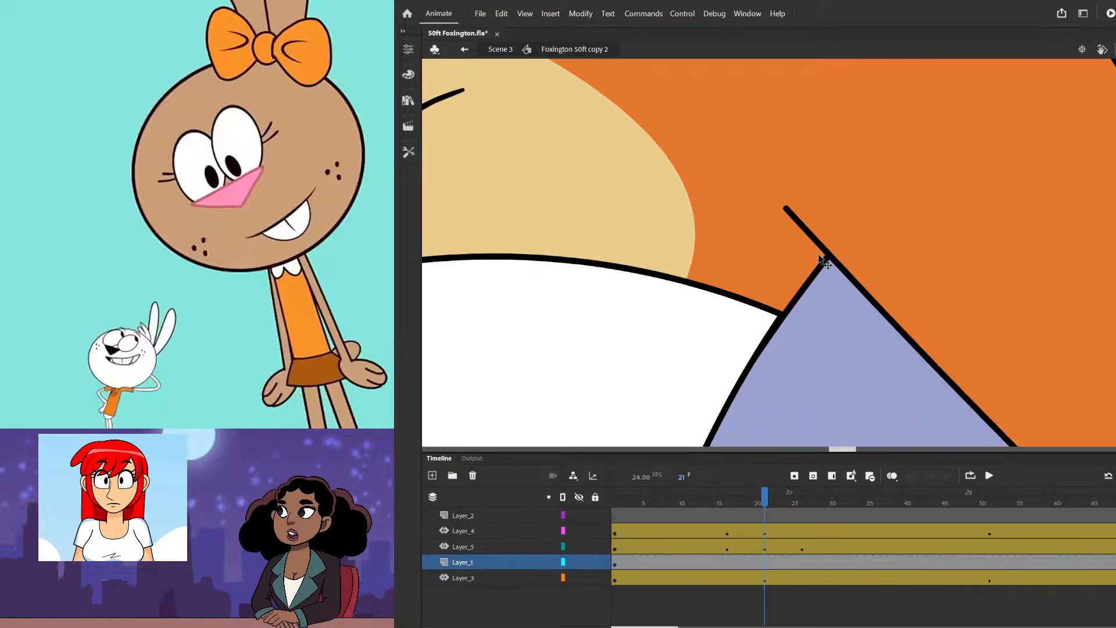
scroll(816, 259, "down", 5)
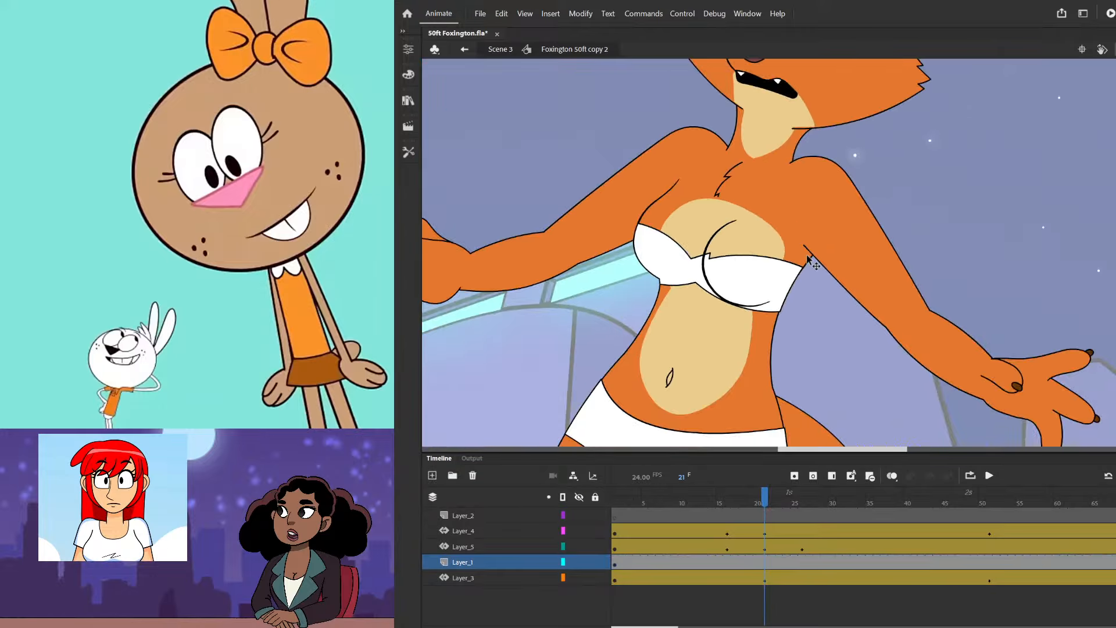
scroll(807, 258, "down", 2)
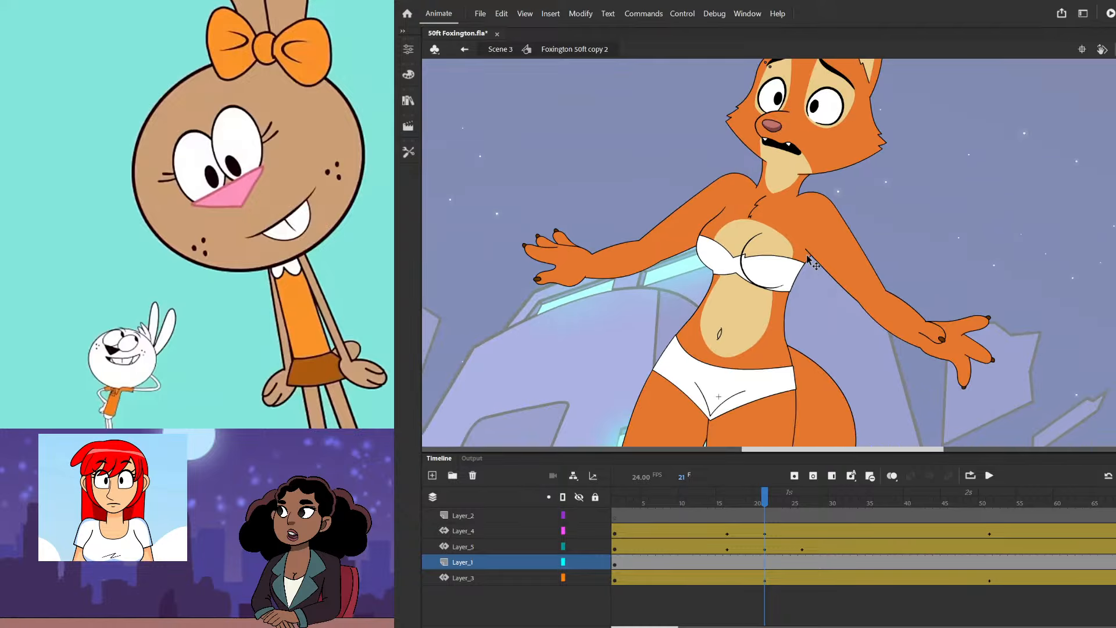
scroll(811, 259, "down", 3)
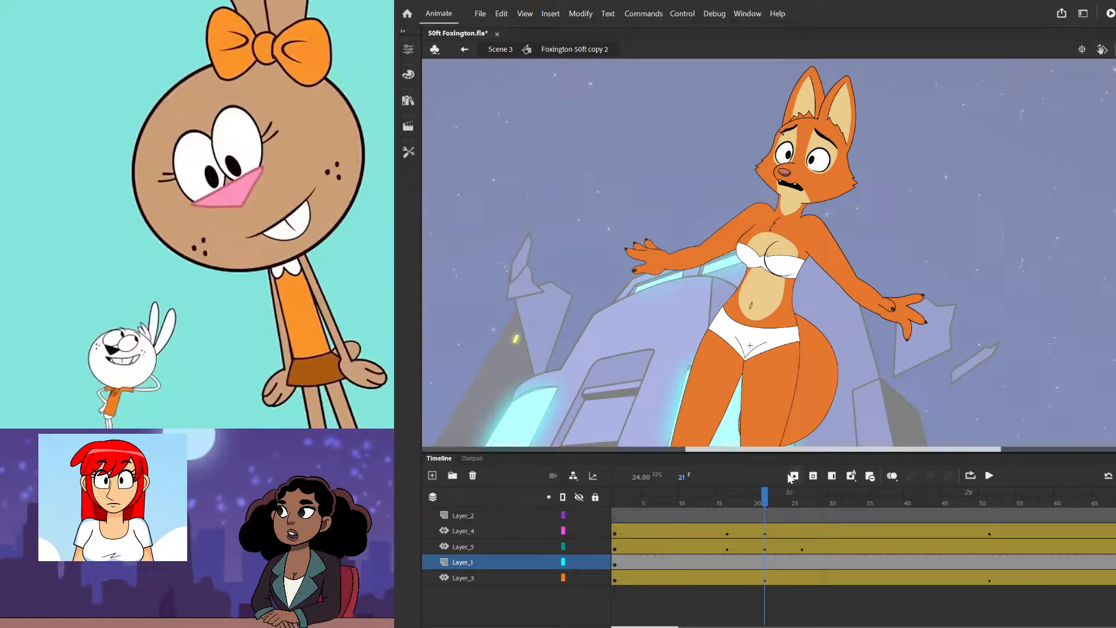
- Check the fox's arm pose at frame 51, return to Scene 3 and review the burst again
left_click_drag(780, 505, 991, 564)
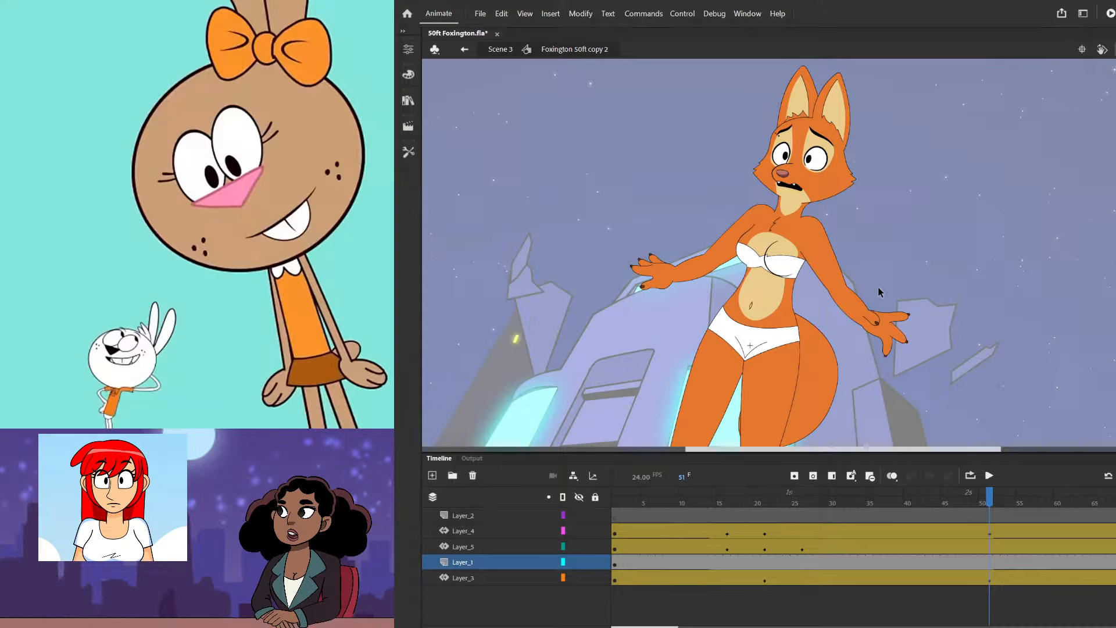
double_click(887, 250)
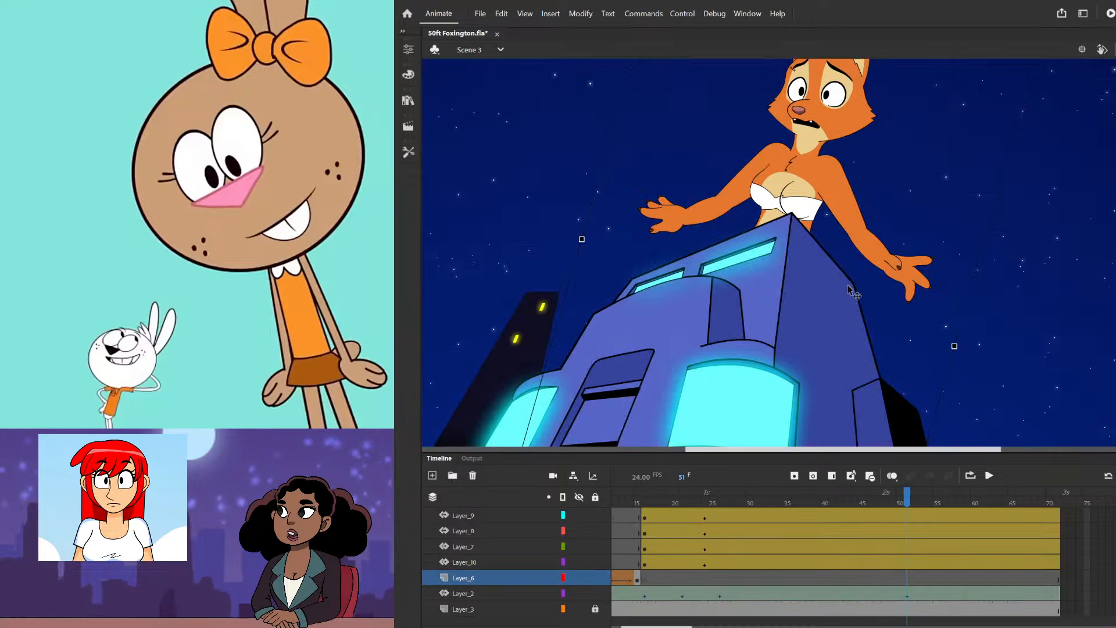
scroll(845, 266, "up", 2)
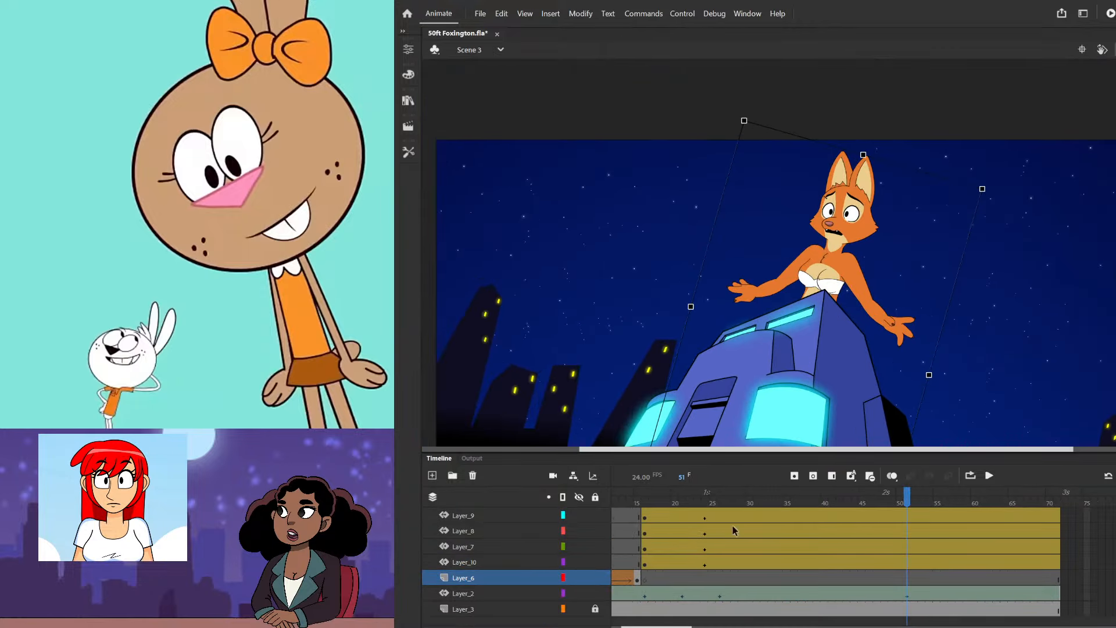
mouse_move(706, 504)
left_mouse_down()
mouse_move(707, 514)
mouse_move(645, 508)
mouse_move(854, 531)
mouse_move(915, 524)
mouse_move(604, 510)
mouse_move(690, 506)
left_mouse_up()
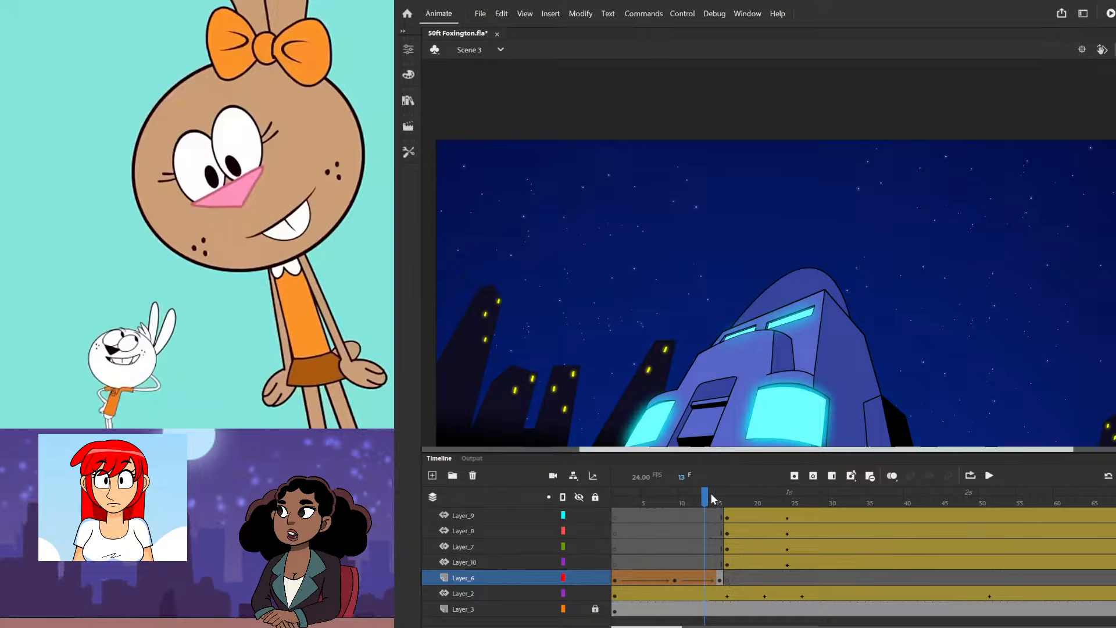
- Play and scrub through the Scene 3 roof burst to review the fox's rise up to about frame 51
key("Return")
left_click_drag(713, 495, 656, 505)
key("Return")
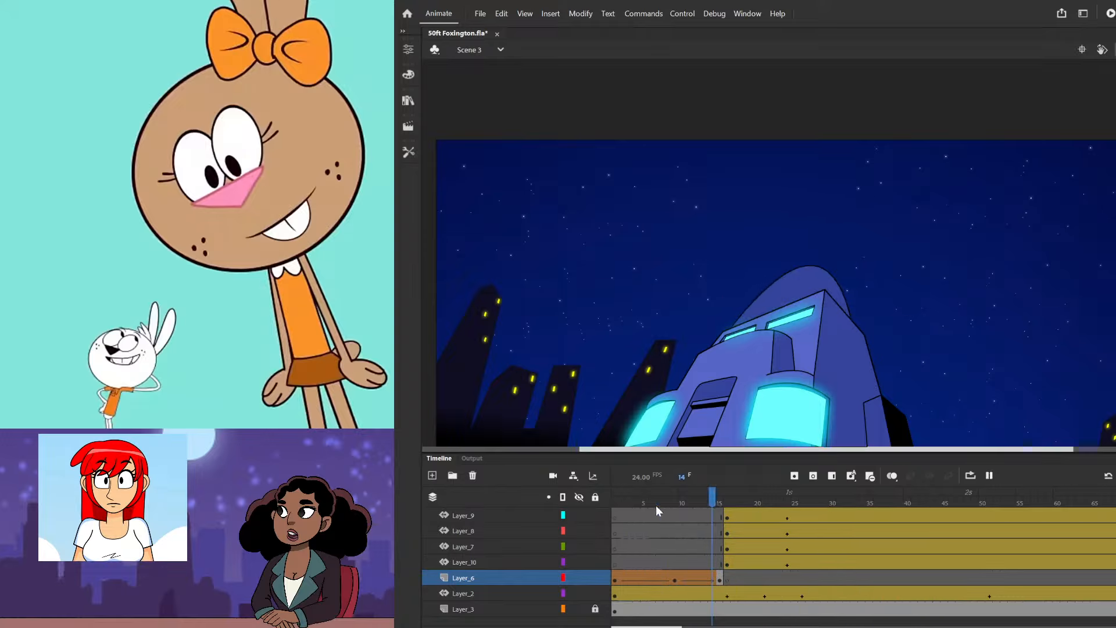
left_click(666, 517)
mouse_move(684, 512)
left_mouse_down()
mouse_move(794, 519)
mouse_move(675, 520)
left_mouse_up()
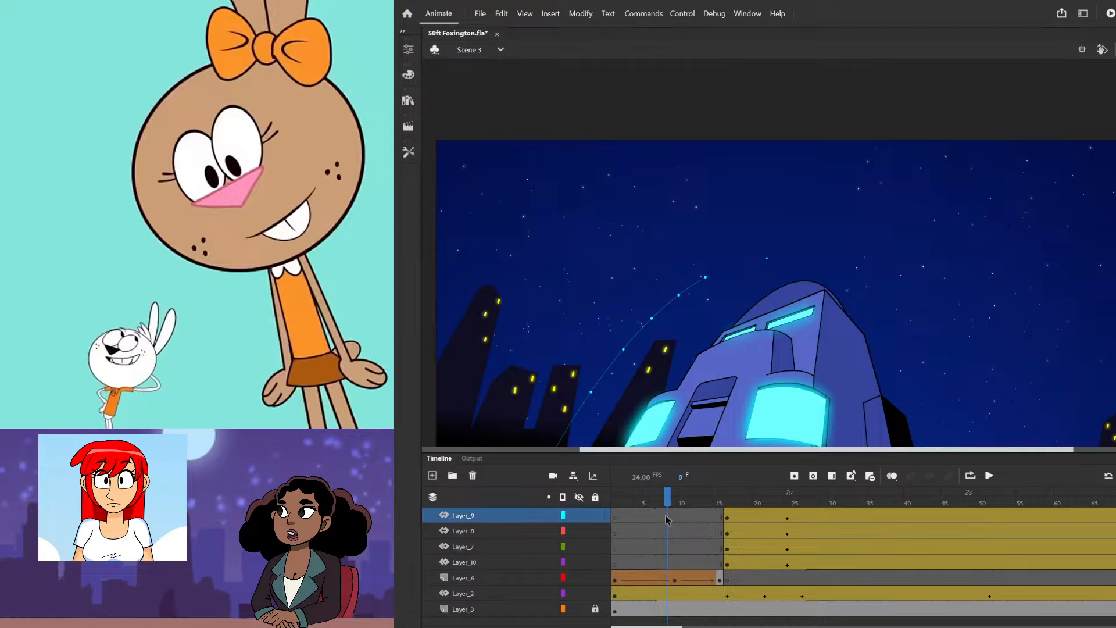
key("Return")
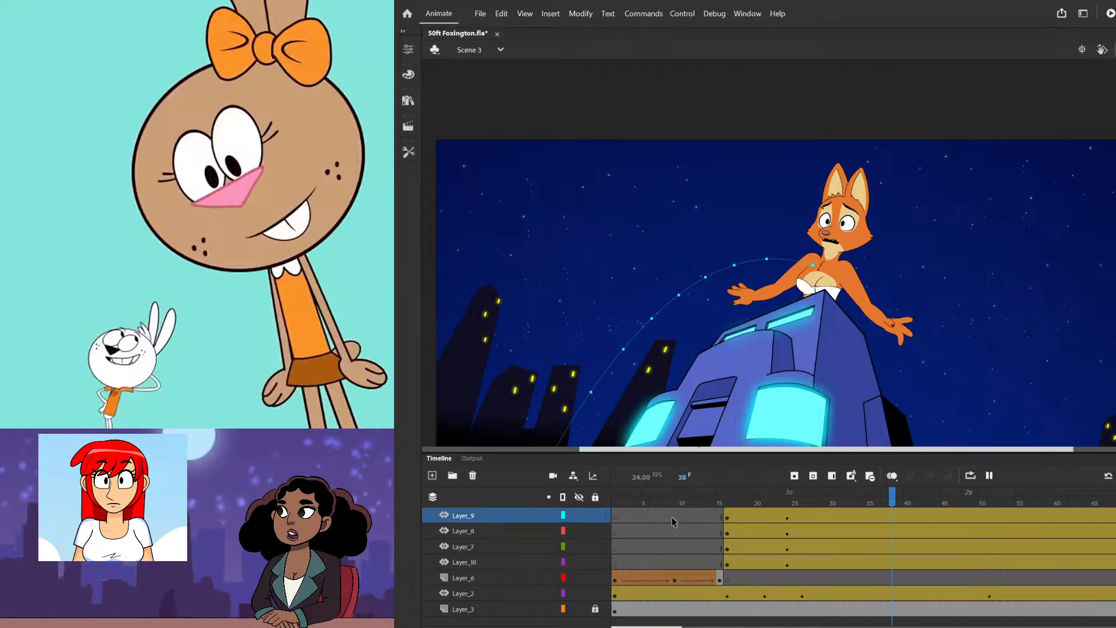
left_click_drag(672, 522, 787, 537)
left_click_drag(880, 551, 957, 565)
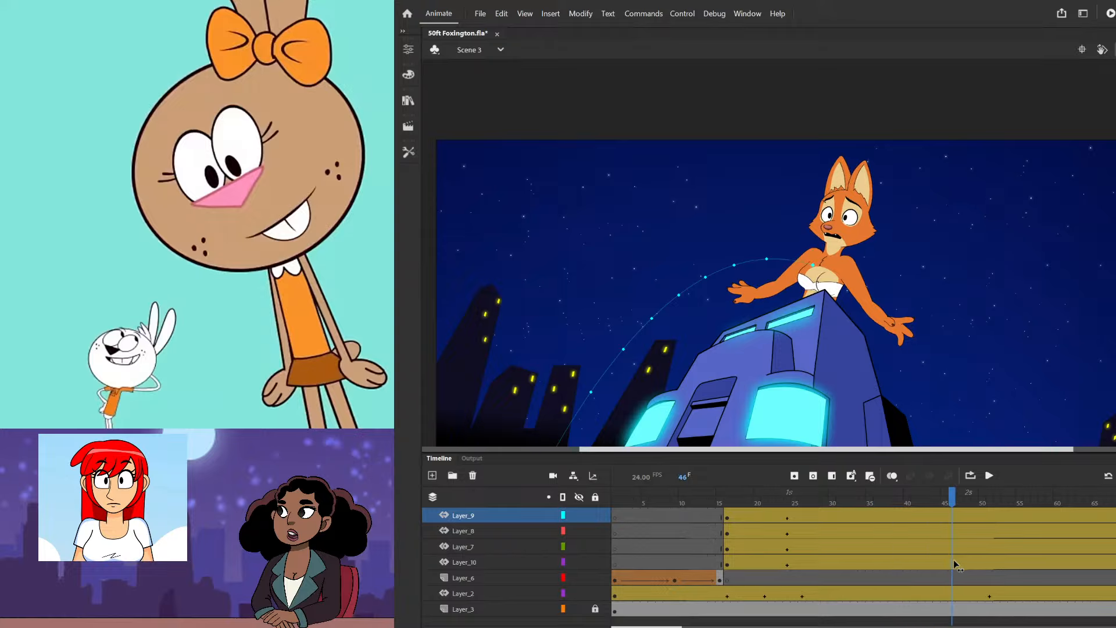
left_click_drag(737, 541, 828, 559)
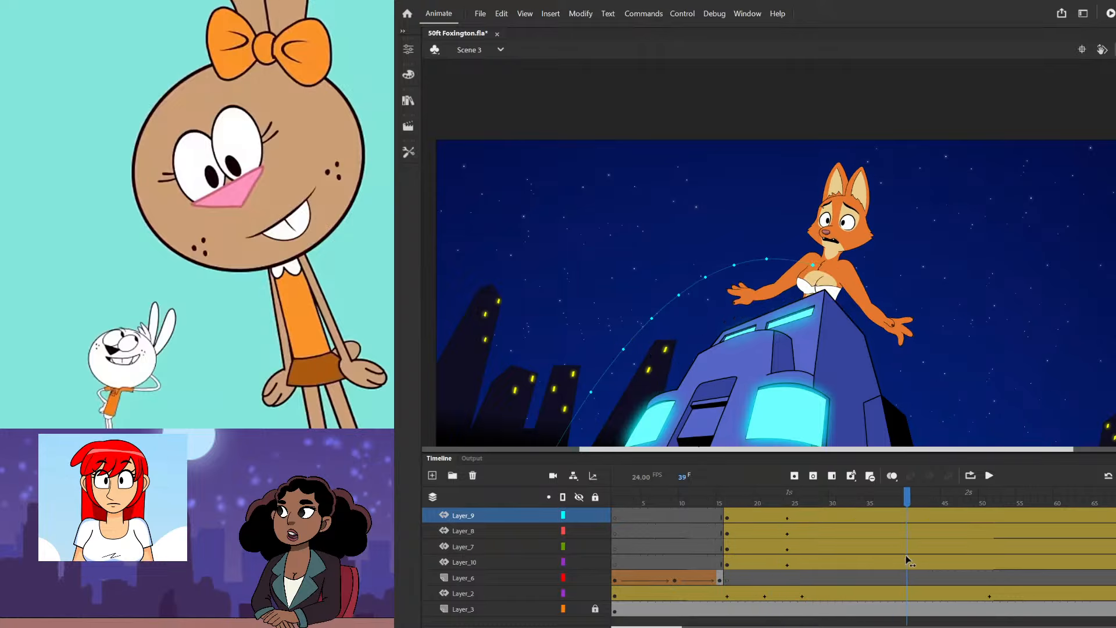
left_click_drag(907, 560, 995, 565)
left_click_drag(847, 553, 801, 571)
- At the Layer_2 keyframe on frame 51, rotate the fox slightly clockwise and raise it higher above the building
left_click(765, 593)
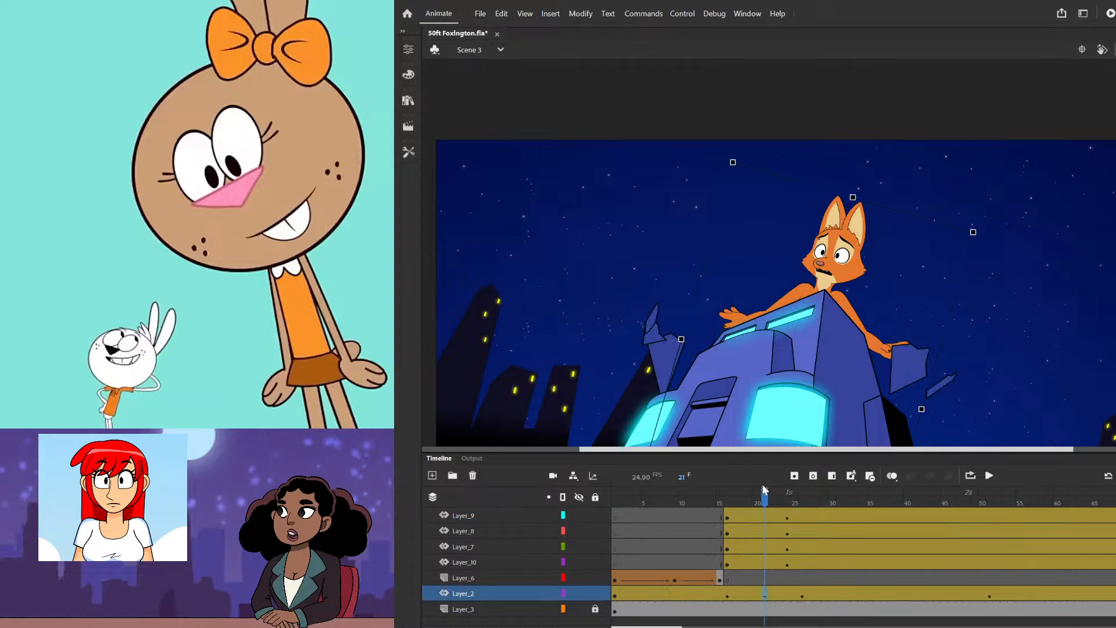
left_click_drag(765, 494, 801, 597)
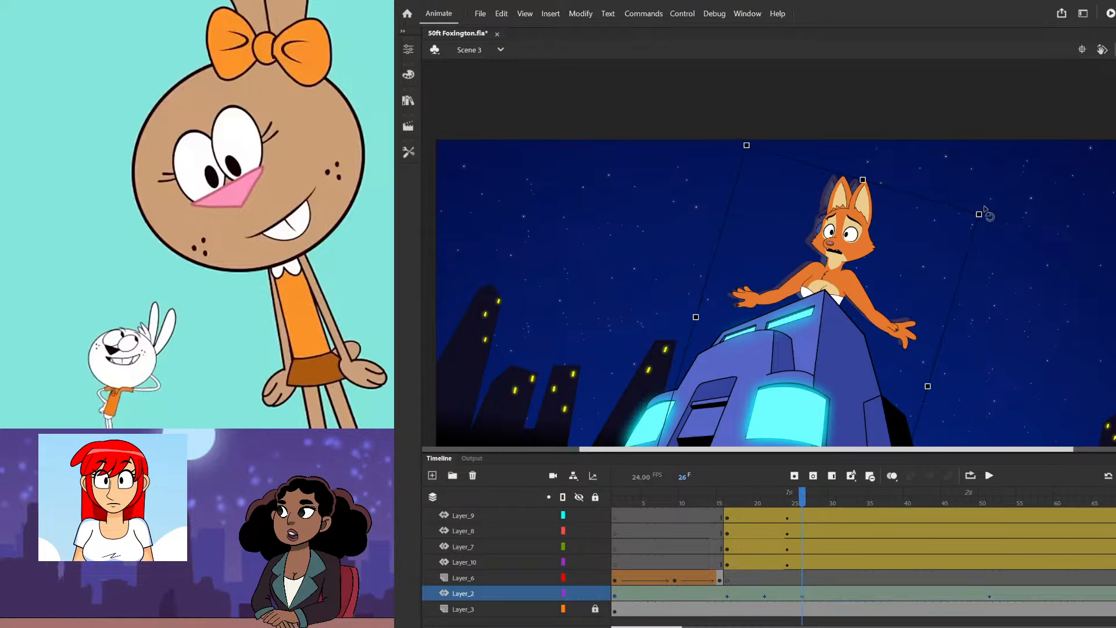
left_click_drag(803, 495, 993, 513)
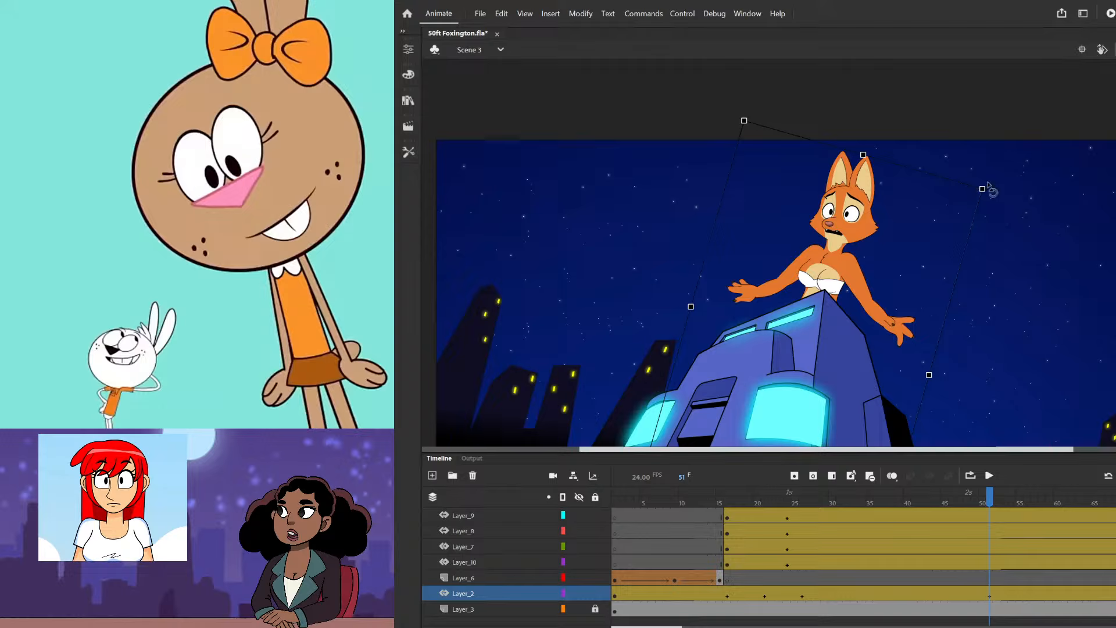
left_click_drag(988, 185, 1007, 189)
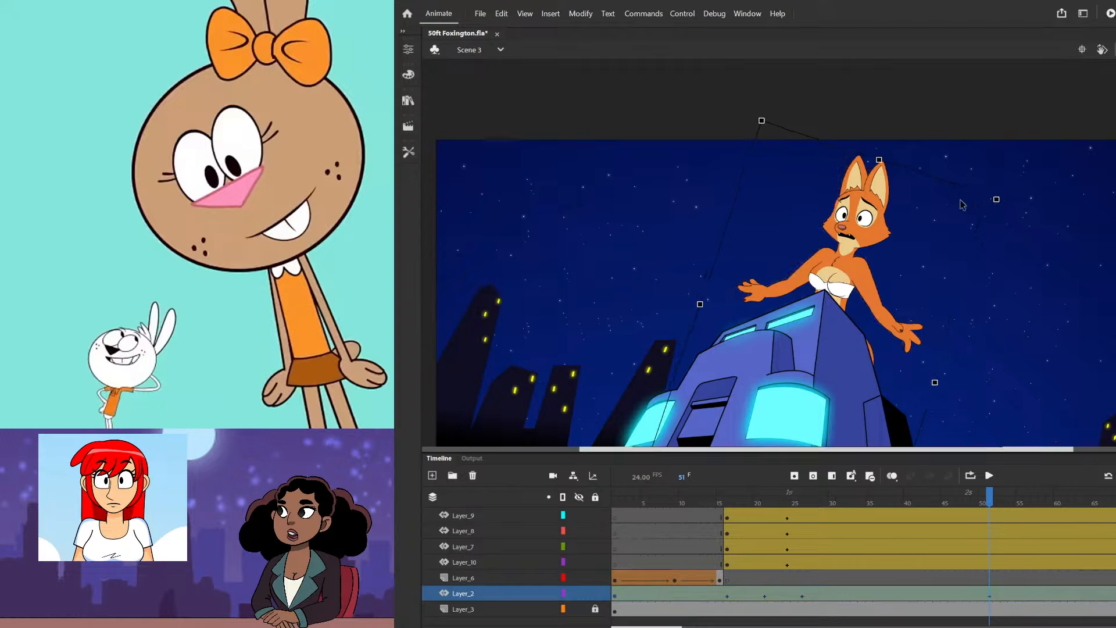
left_click_drag(880, 207, 884, 189)
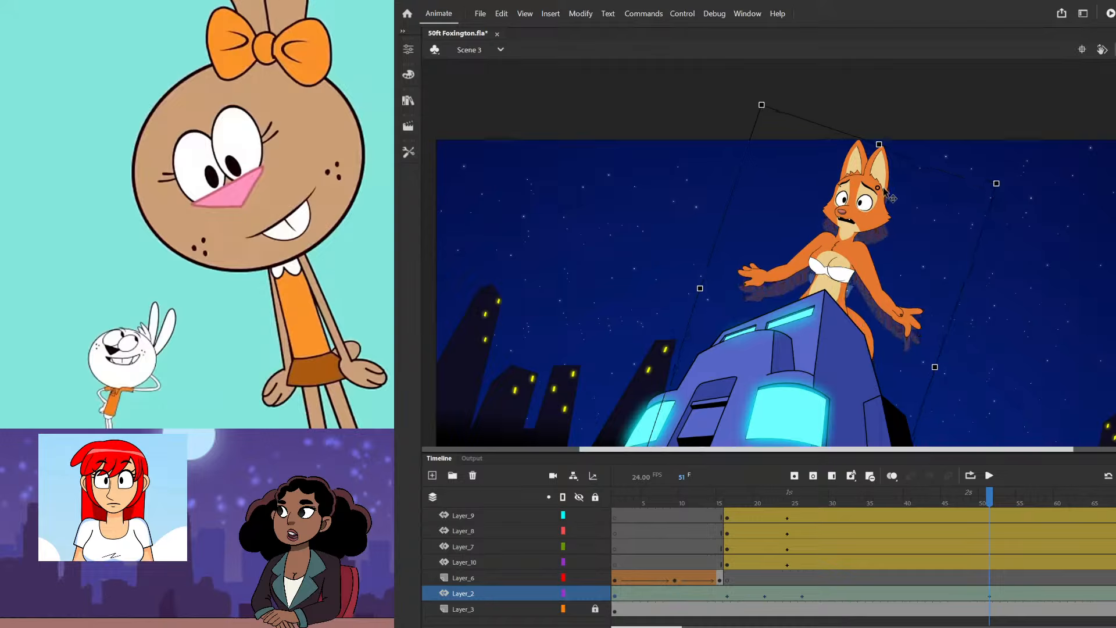
- Play the scene back to check the fox's higher rise against the full building and skyline
scroll(884, 190, "down", 2)
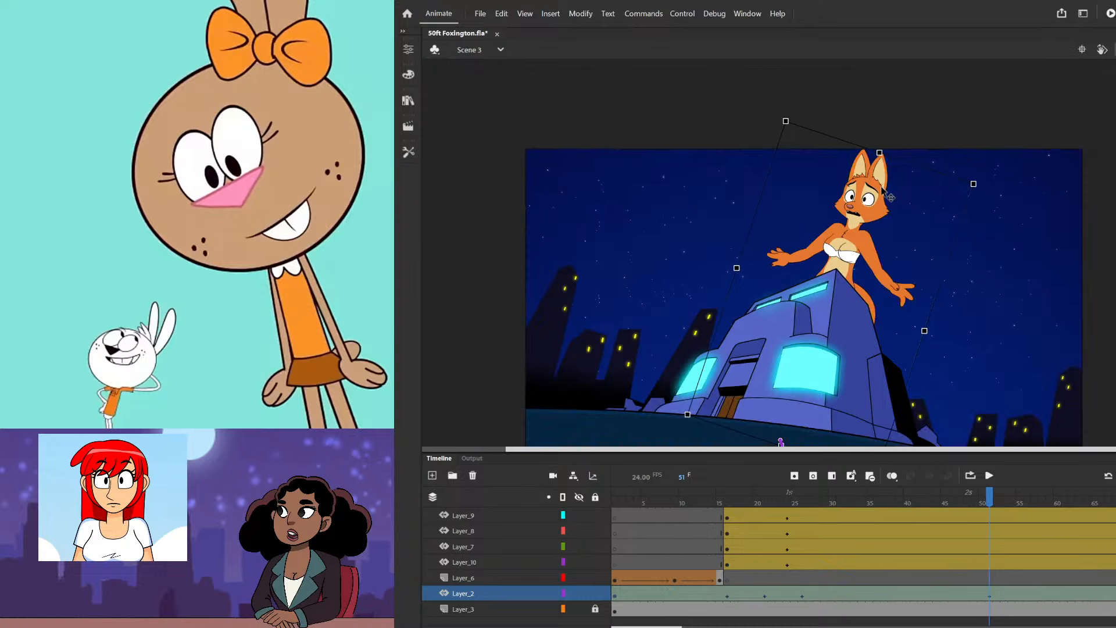
left_click_drag(989, 496, 690, 496)
key("Return")
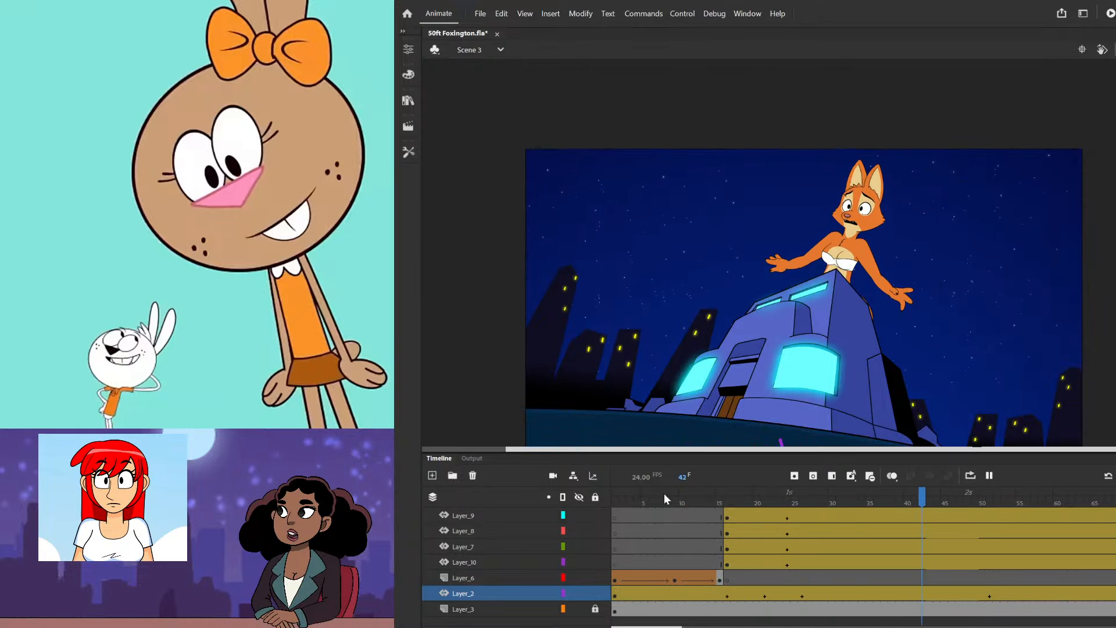
left_click(651, 544)
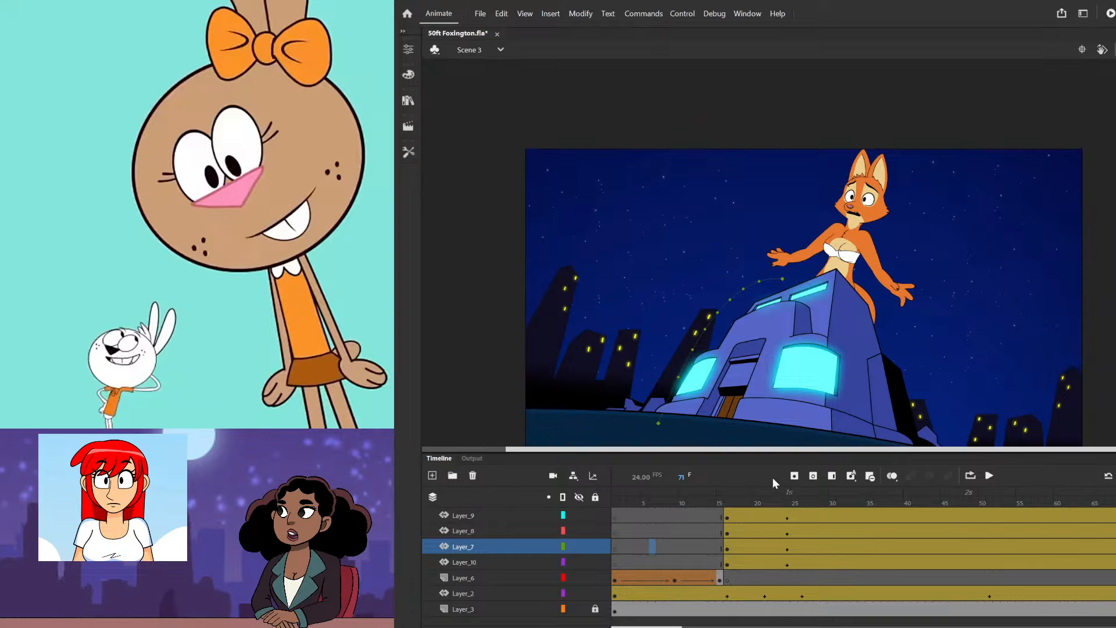
- Unlock Layer_3 and select its background artwork
left_click(765, 363)
left_click(595, 608)
left_click(719, 355)
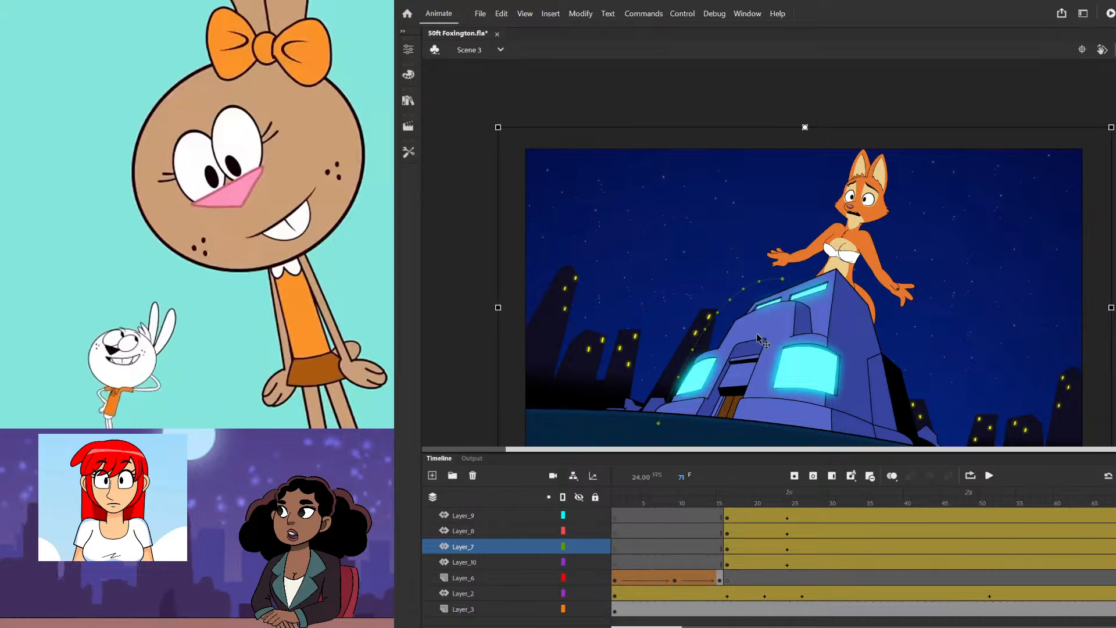
mouse_move(775, 370)
left_mouse_down()
mouse_move(785, 370)
mouse_move(775, 371)
left_mouse_up()
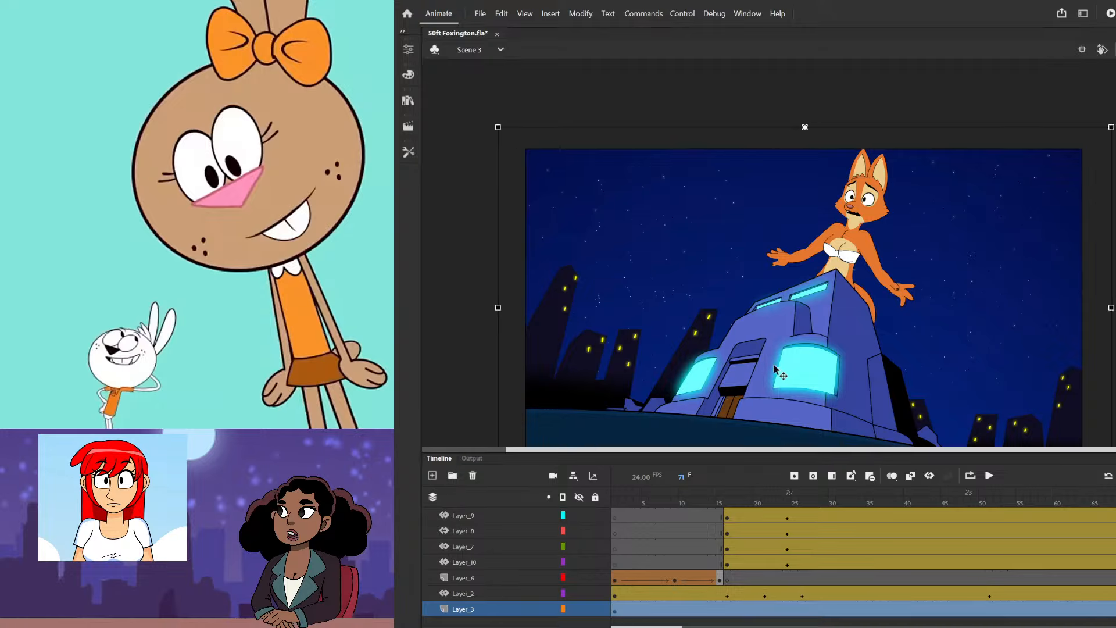
- Add a keyframe for the building on Layer_4 at frame 16
scroll(669, 535, "up", 2)
left_click(601, 545)
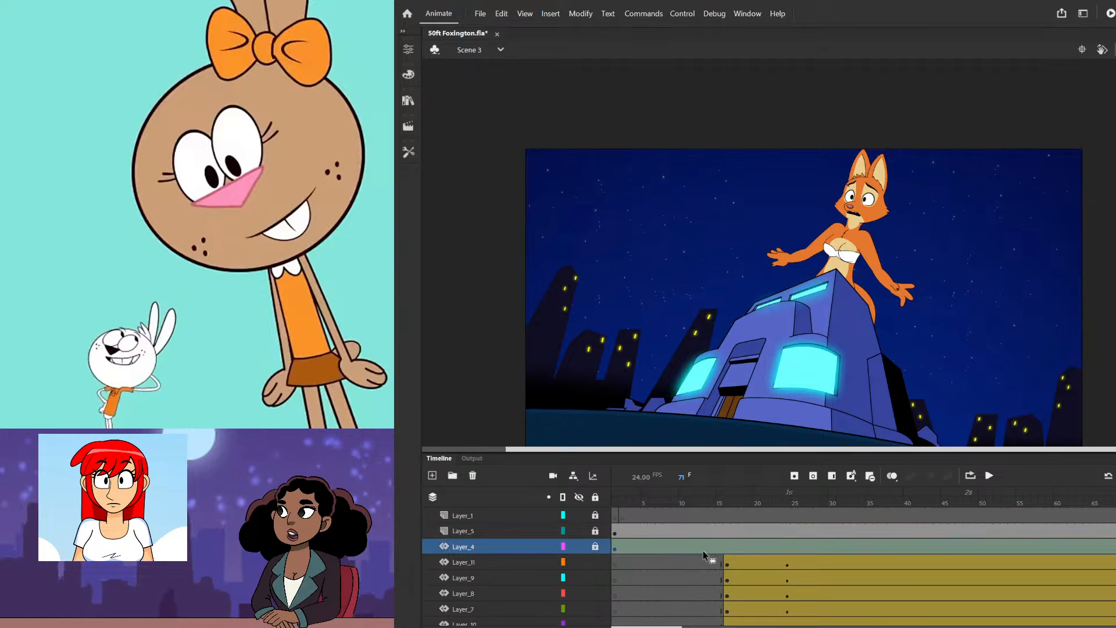
left_click_drag(638, 513, 724, 549)
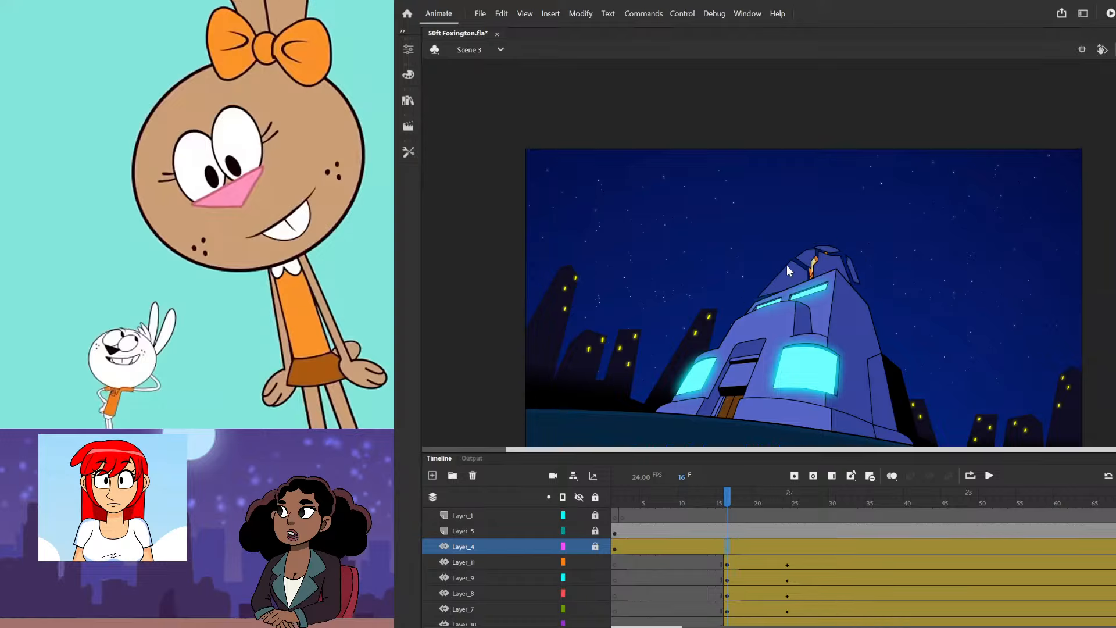
left_click(789, 550)
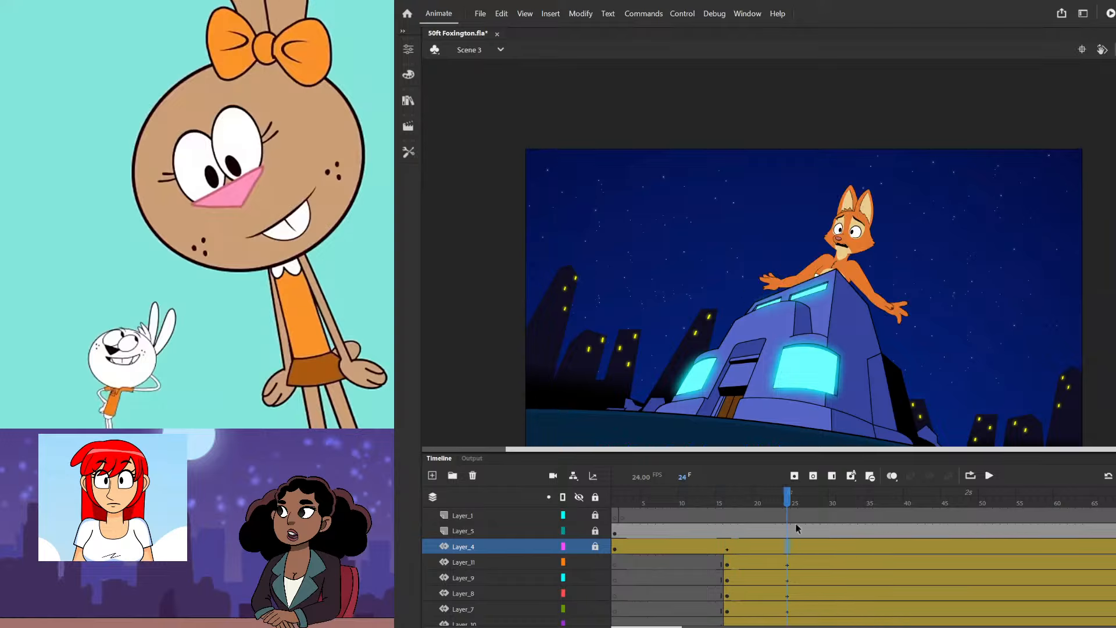
- Try to shrink the Layer_3 background artwork at frame 51
scroll(853, 528, "down", 2)
left_click_drag(815, 500, 990, 515)
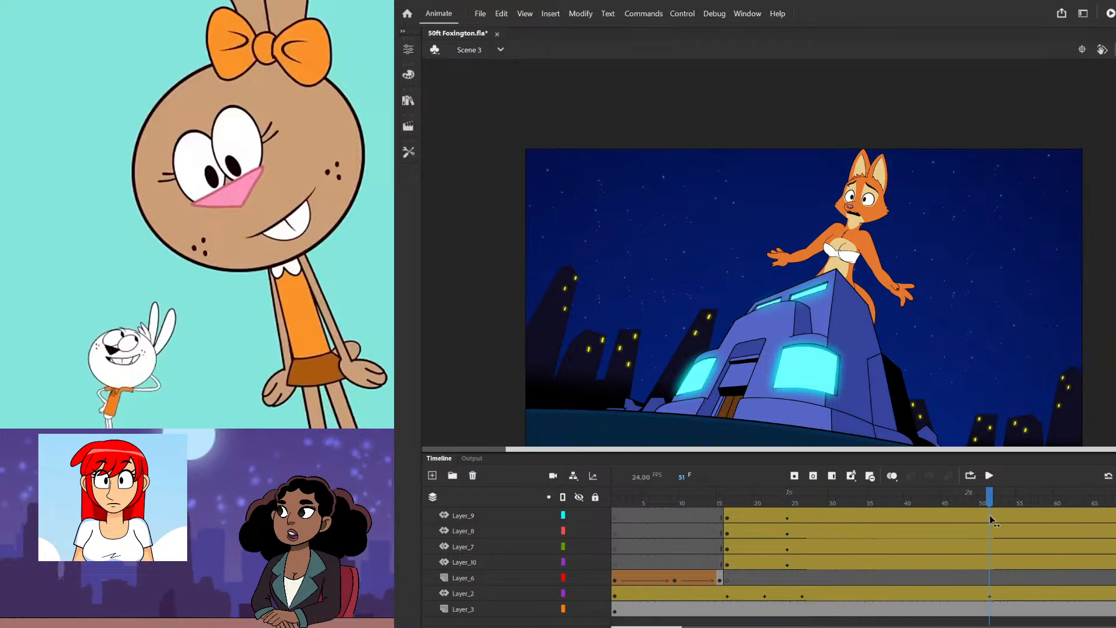
left_click(874, 353)
scroll(874, 353, "up", 1)
scroll(881, 347, "down", 1)
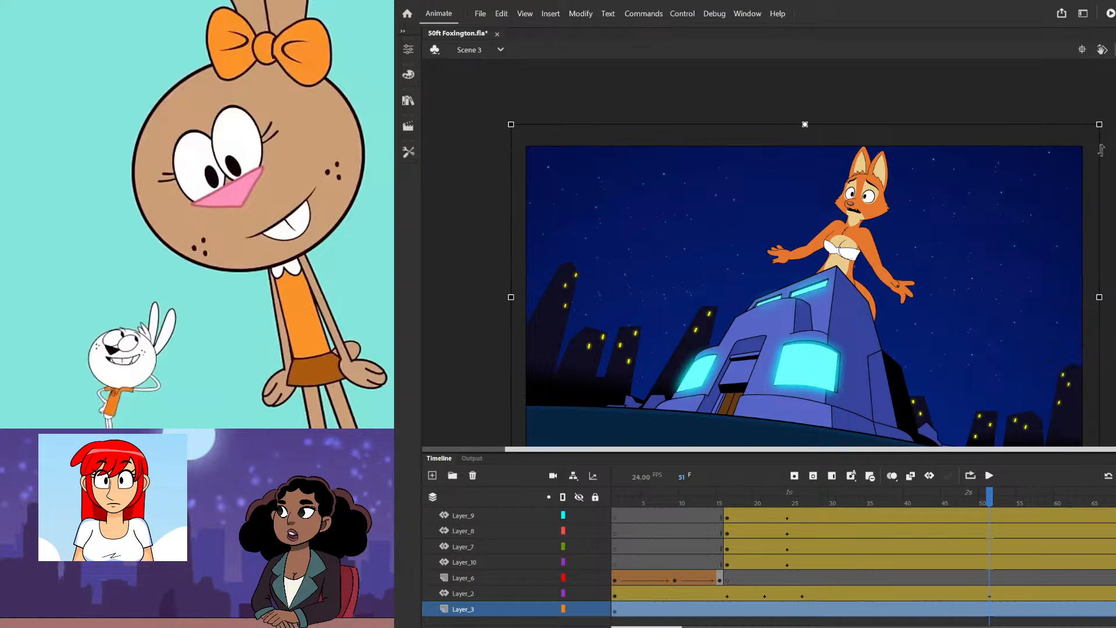
- Unlock Layer_4 and scale the building down slightly at frame 51
scroll(920, 525, "up", 2)
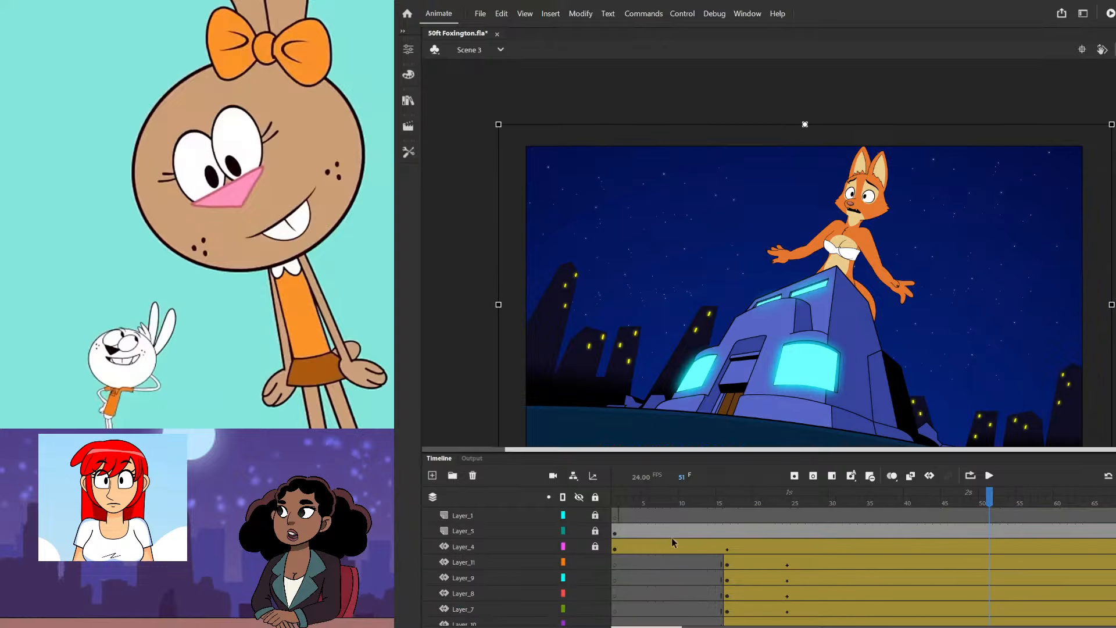
left_click(986, 548)
left_click_drag(942, 266, 943, 280)
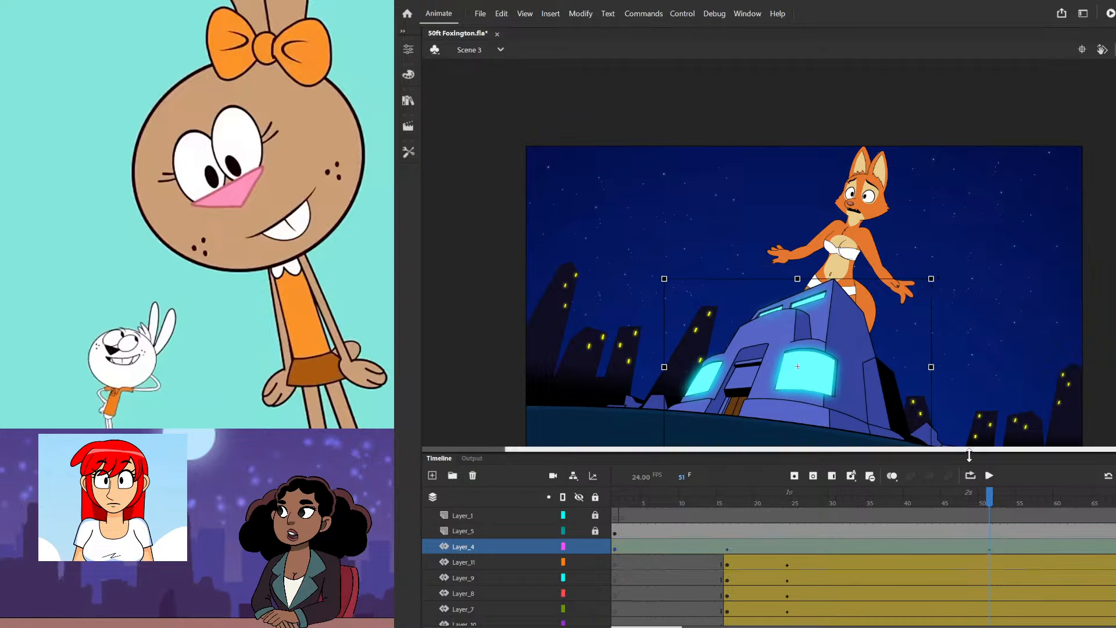
- Select the city skyline on Layer_3 at frame 1 and turn it into a motion tween on its own layer
left_click_drag(990, 496, 614, 496)
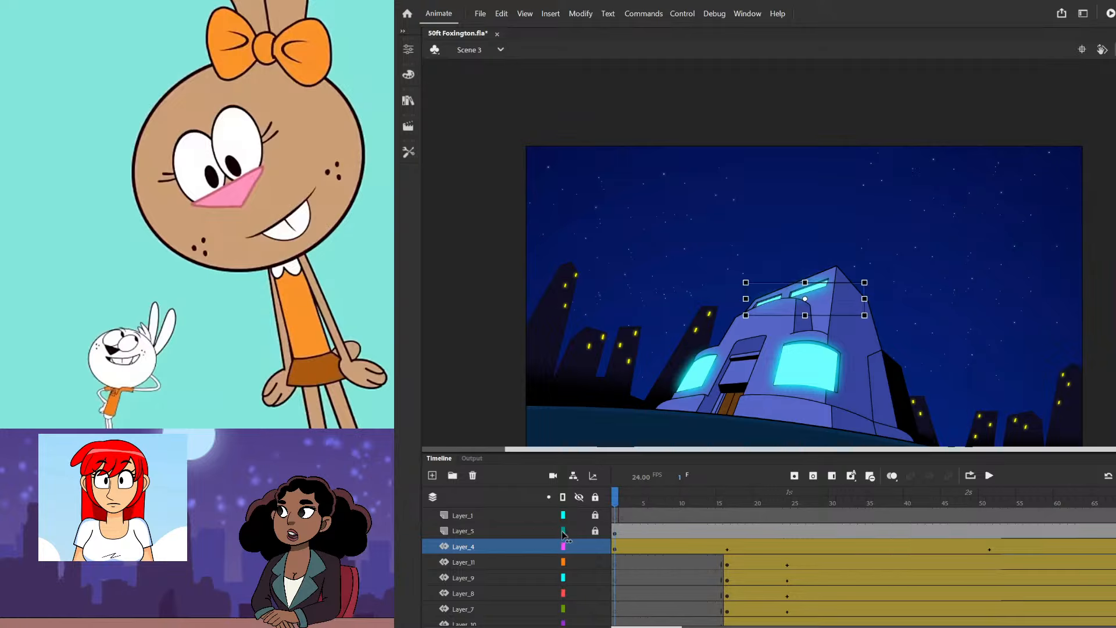
left_click(624, 545)
scroll(645, 549, "down", 2)
left_click(617, 609)
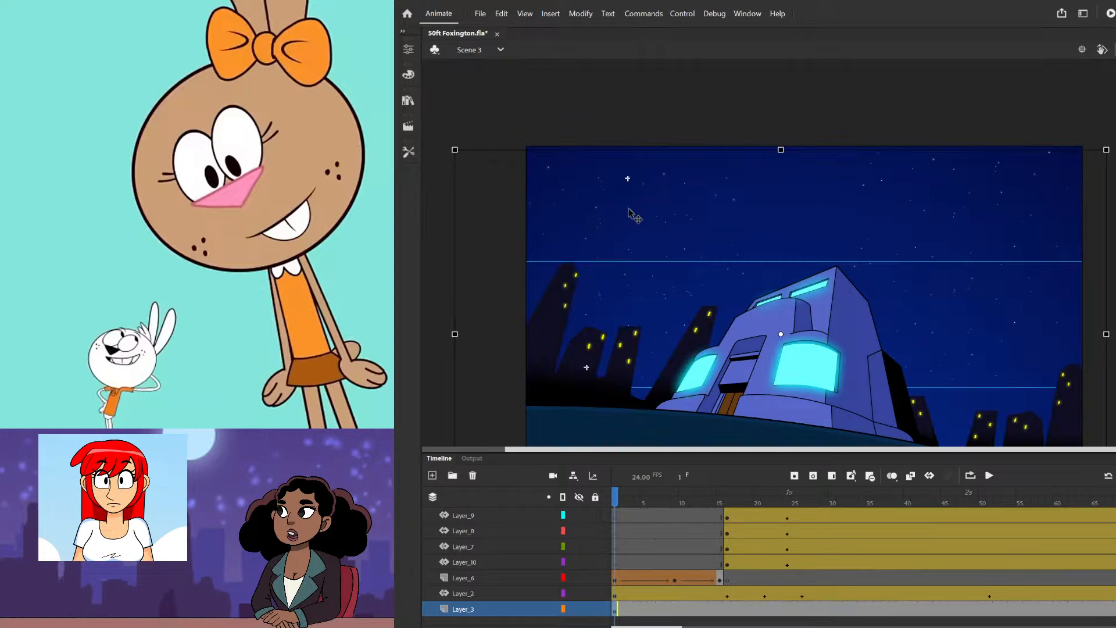
left_click(709, 334)
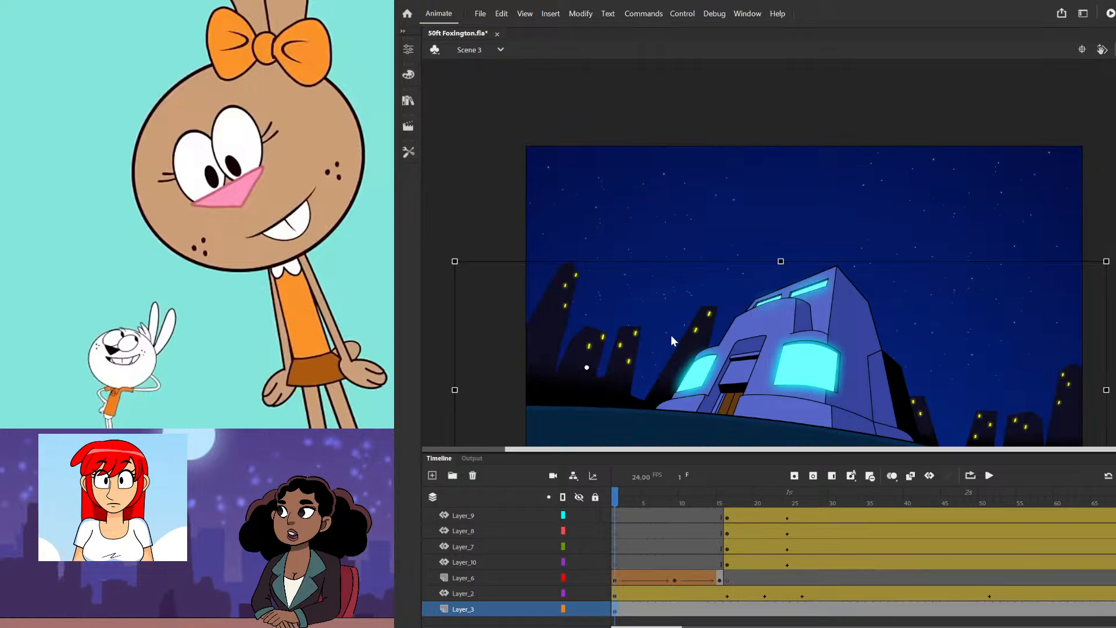
scroll(679, 526, "down", 1)
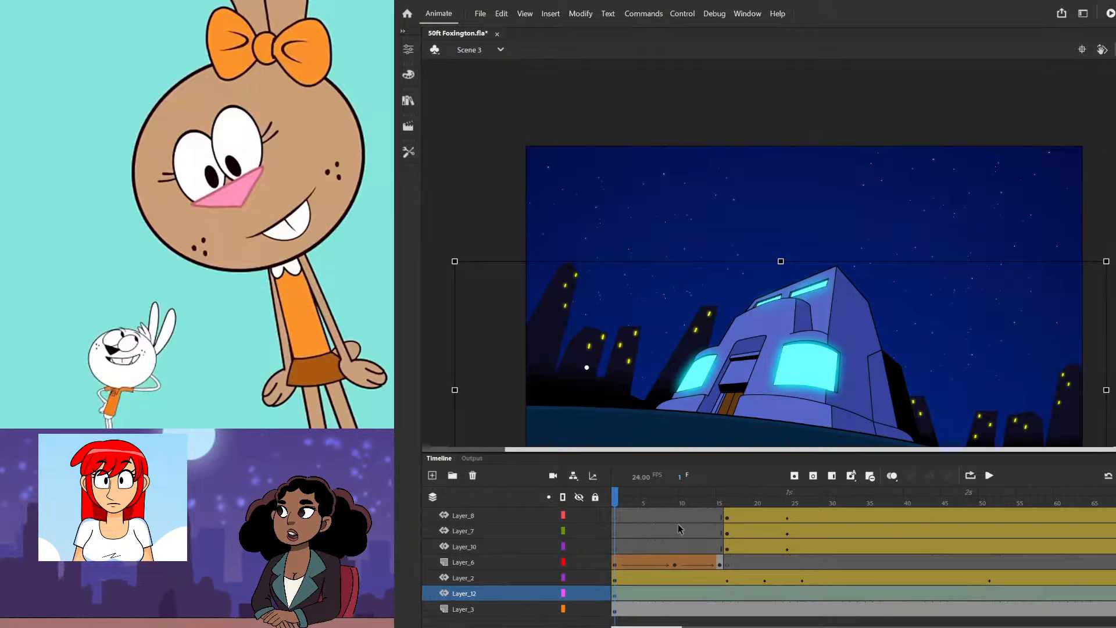
- Keyframe the skyline on Layer_12 at frame 16, then shrink it slightly and shift it down and right at frame 51
left_click_drag(650, 500, 727, 500)
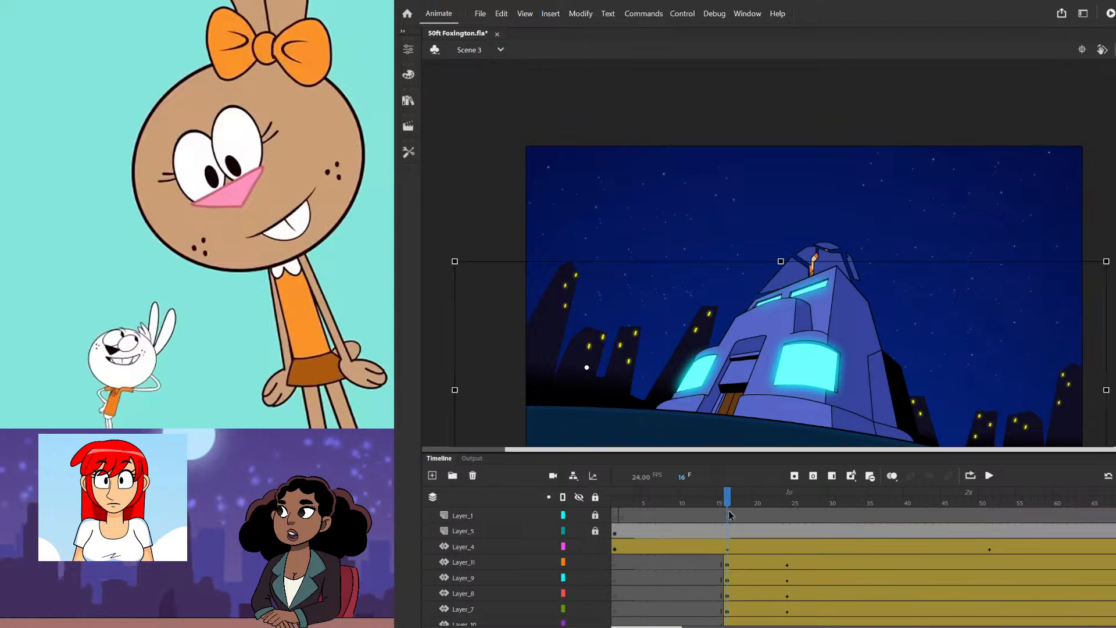
left_click(733, 593)
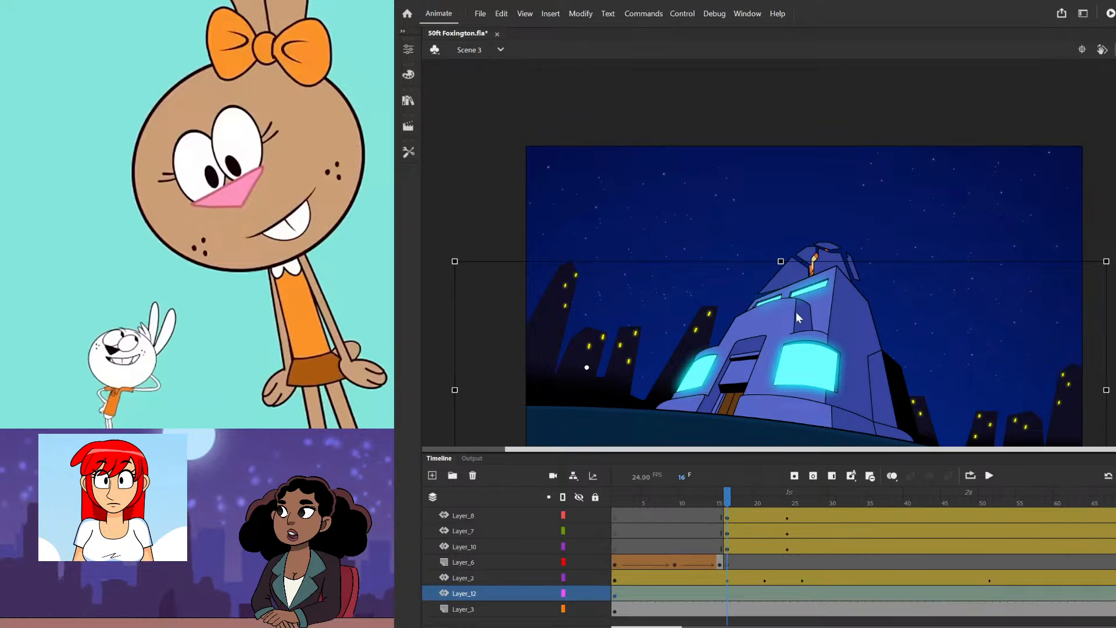
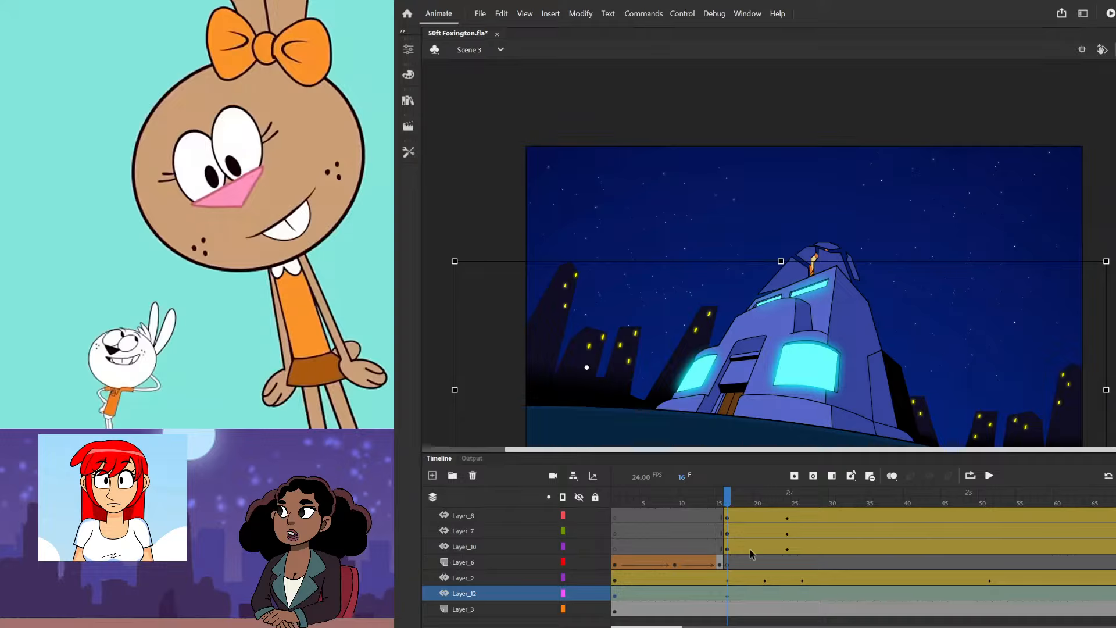
left_click_drag(738, 507, 994, 609)
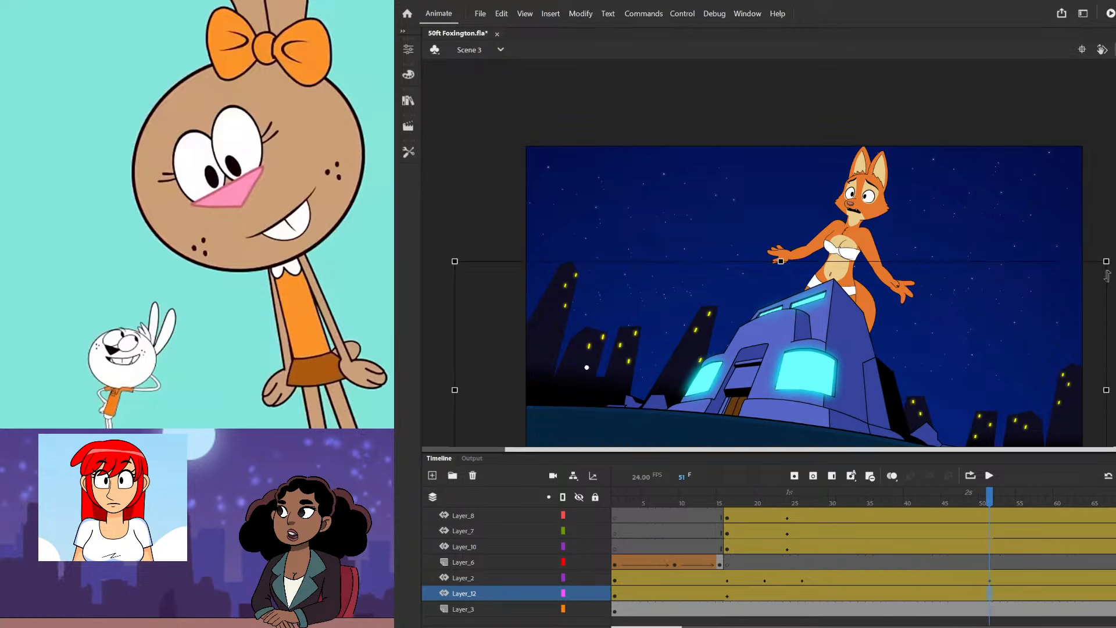
left_click_drag(1106, 262, 1105, 271)
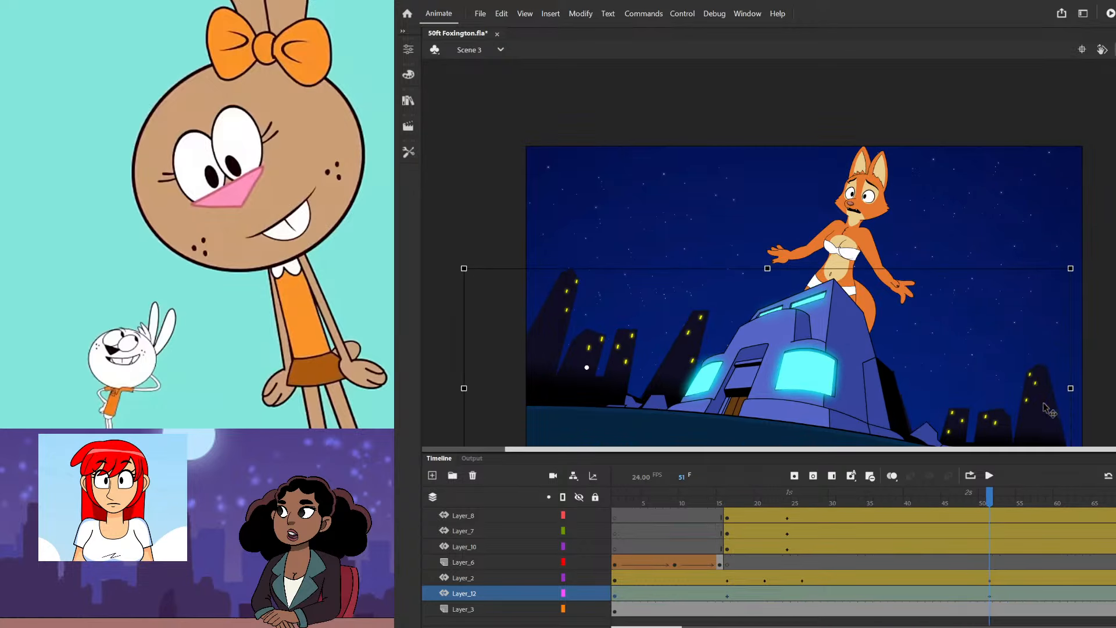
left_click_drag(1050, 415, 1058, 424)
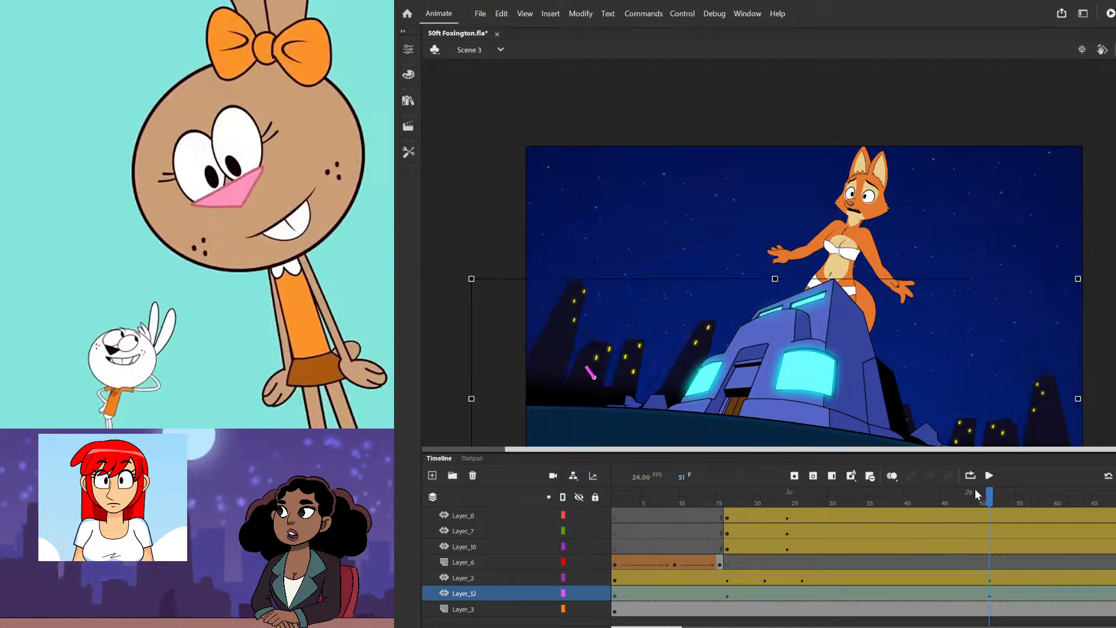
left_click_drag(921, 493, 988, 554)
left_click(611, 421)
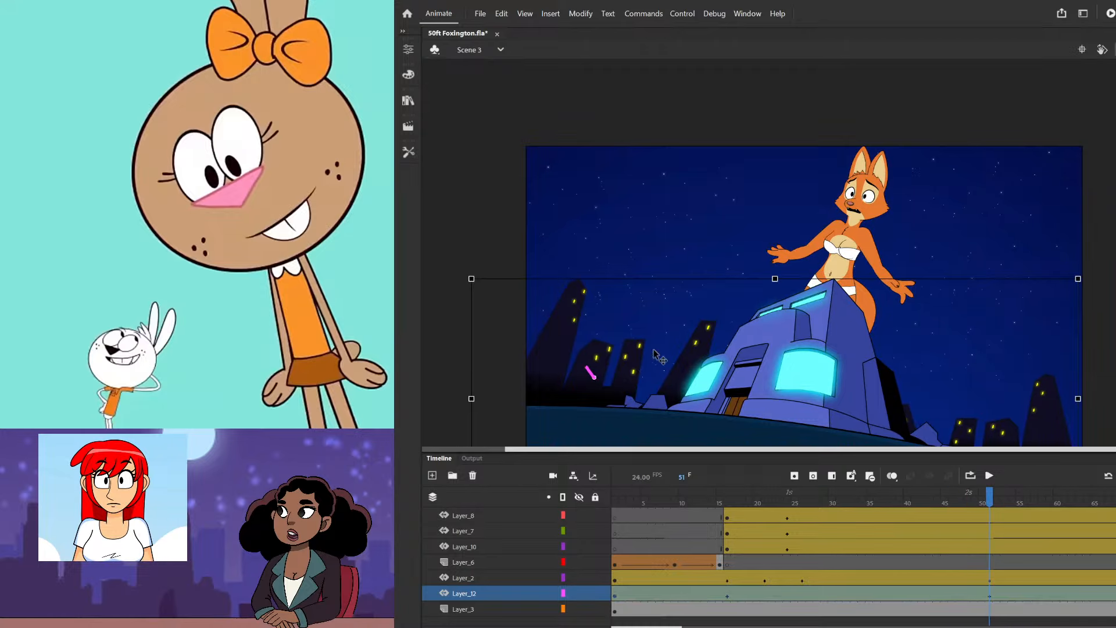
key("ctrl+minus")
scroll(718, 326, "up", 1)
left_click(538, 335)
left_click_drag(663, 370, 678, 373)
key("ctrl+z")
- Turn the ground on Layer_5 into a motion tween from frame 1 and keyframe it at frame 16
scroll(827, 521, "up", 3)
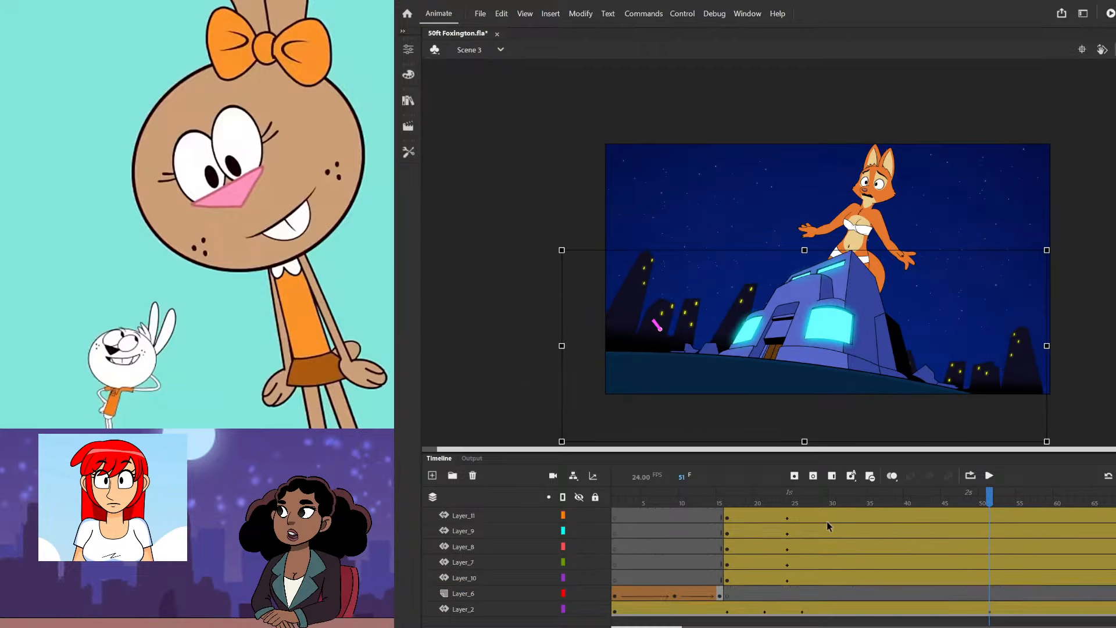
left_click(613, 531)
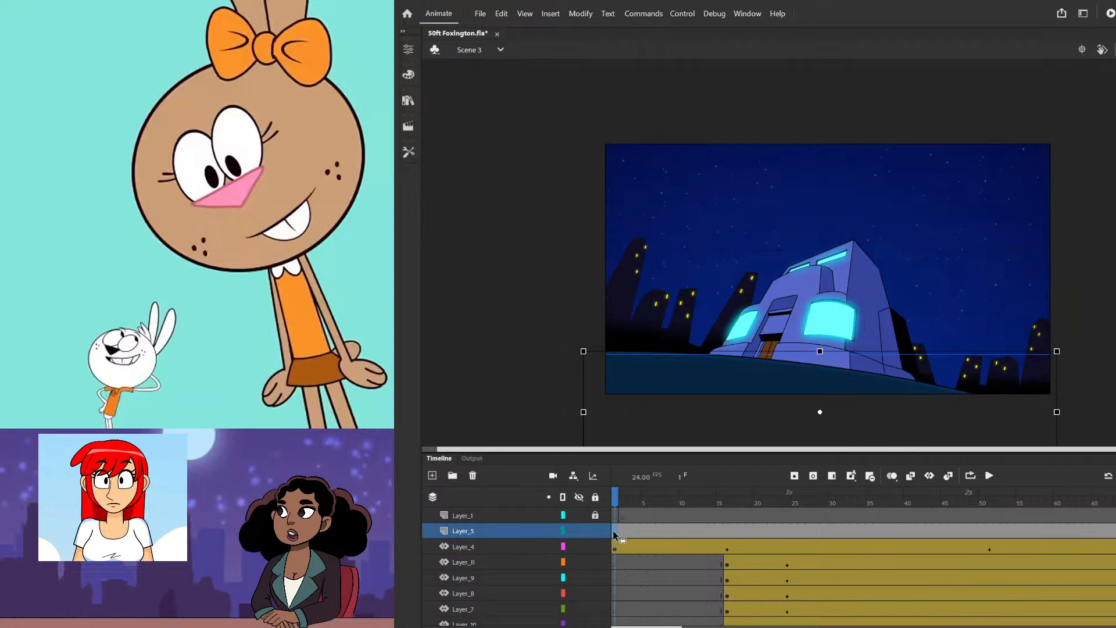
left_click(877, 389)
left_click(727, 534)
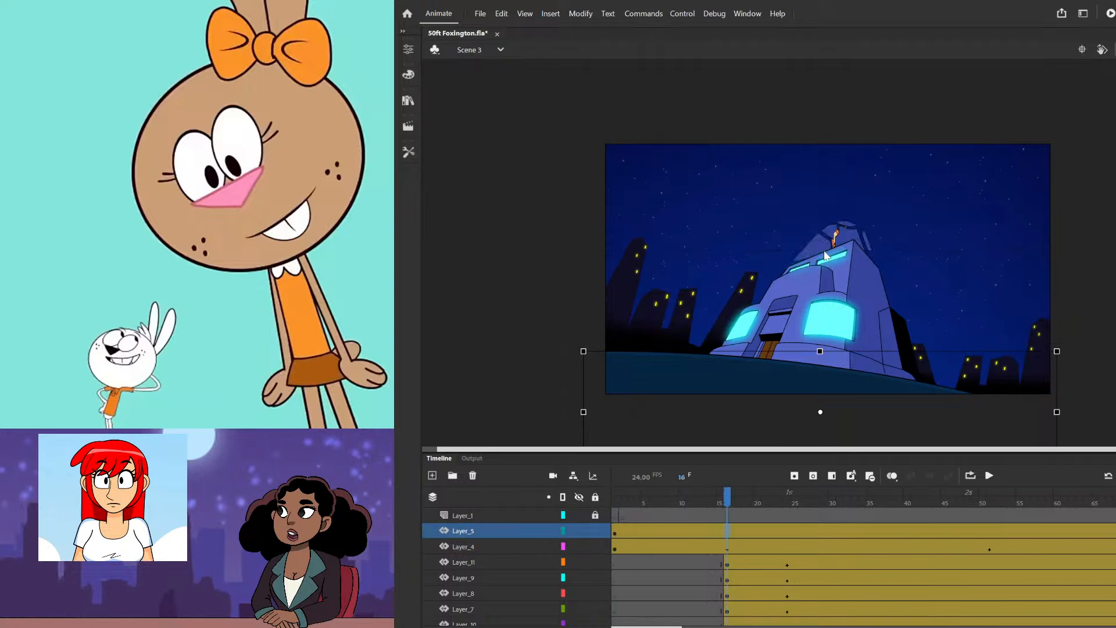
- Scale the ground on Layer_5 down slightly at frame 51
left_click(991, 533)
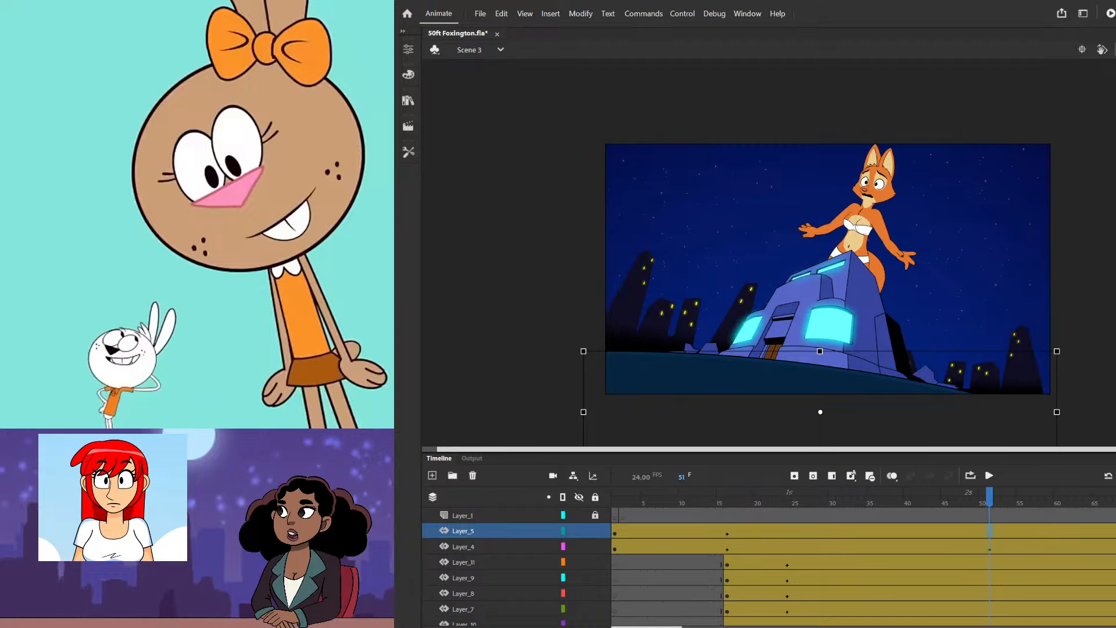
scroll(965, 404, "up", 1)
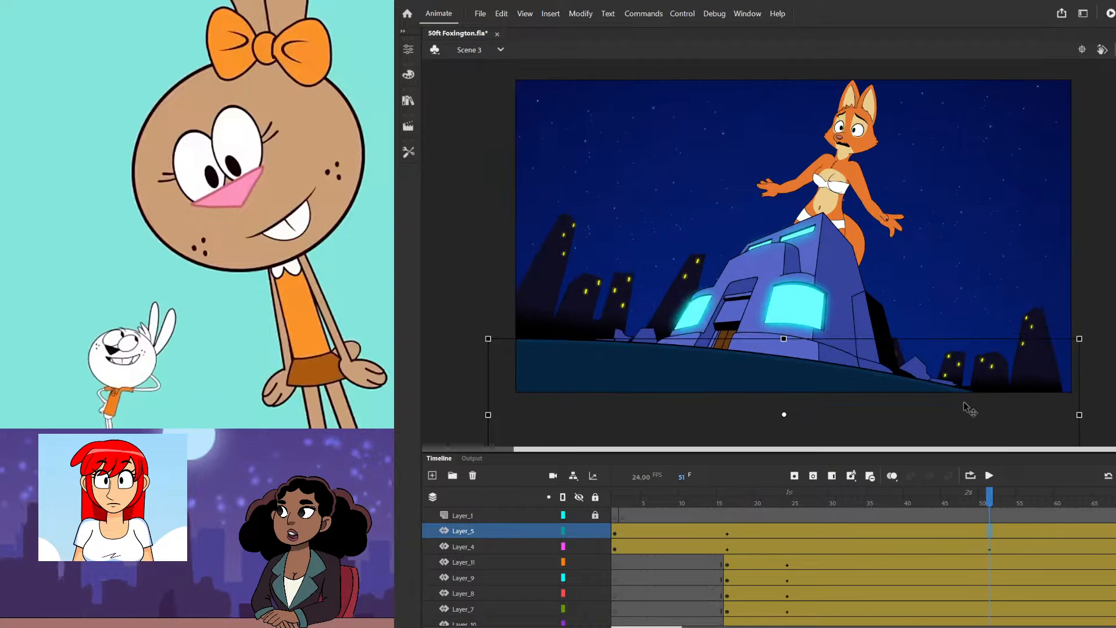
left_click_drag(1080, 339, 1077, 340)
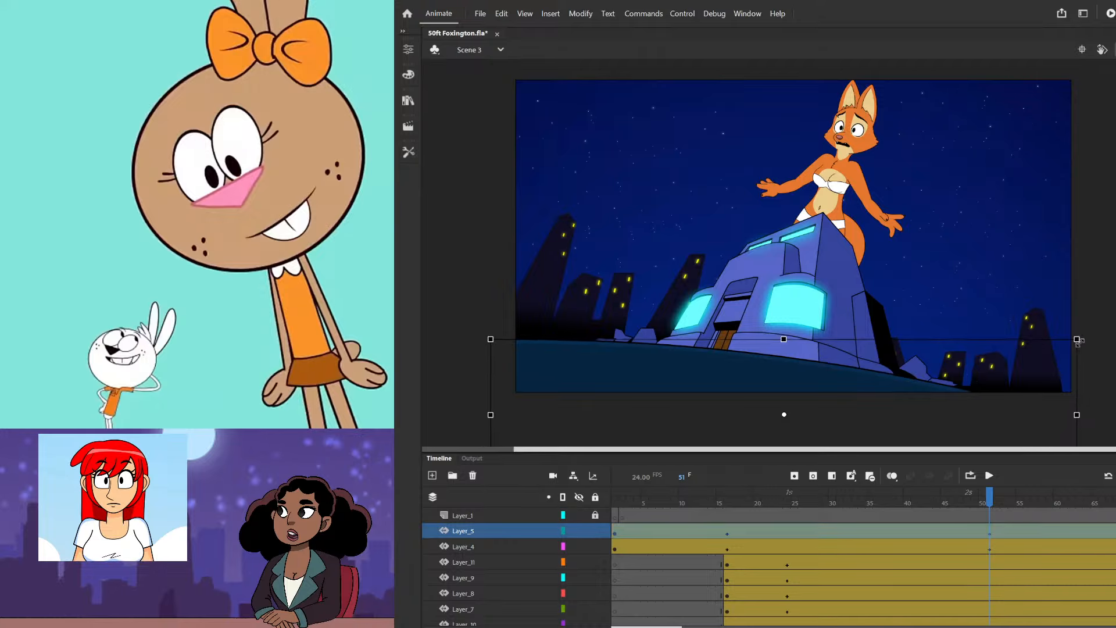
scroll(496, 377, "up", 3)
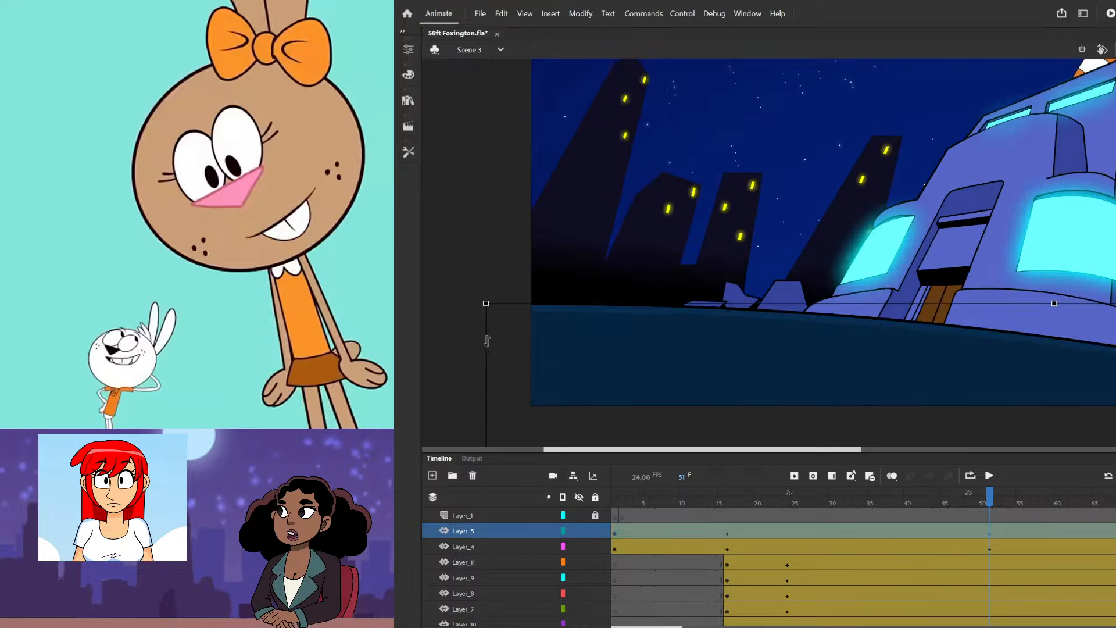
left_click_drag(486, 304, 514, 311)
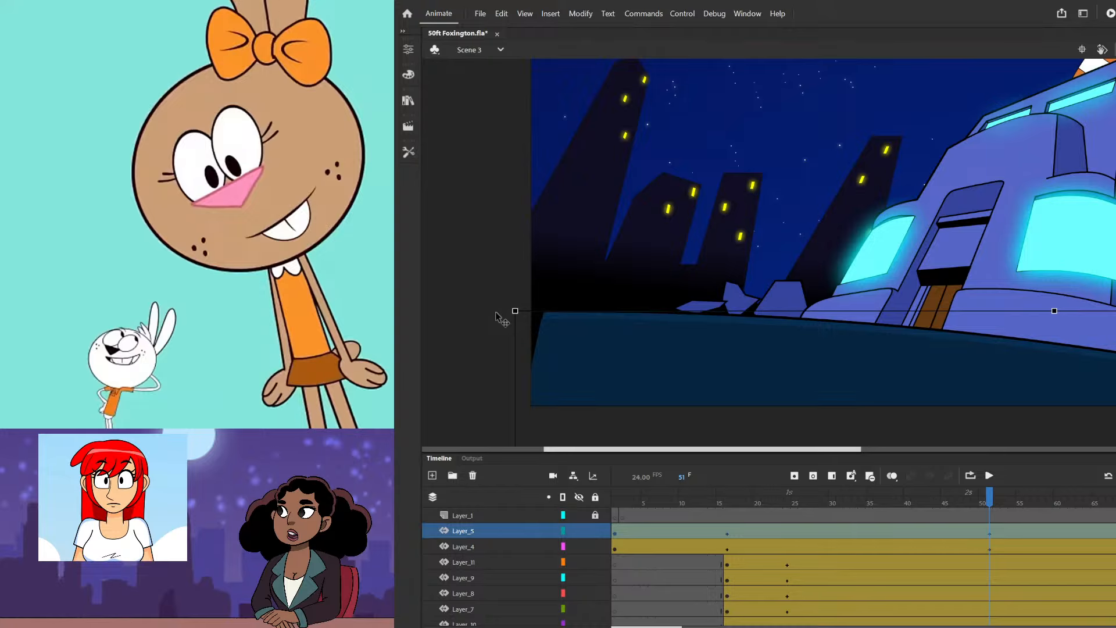
- Inside the ground symbol, extend the outlined ground shape and its shading overlay outward past the stage's left edge
double_click(553, 329)
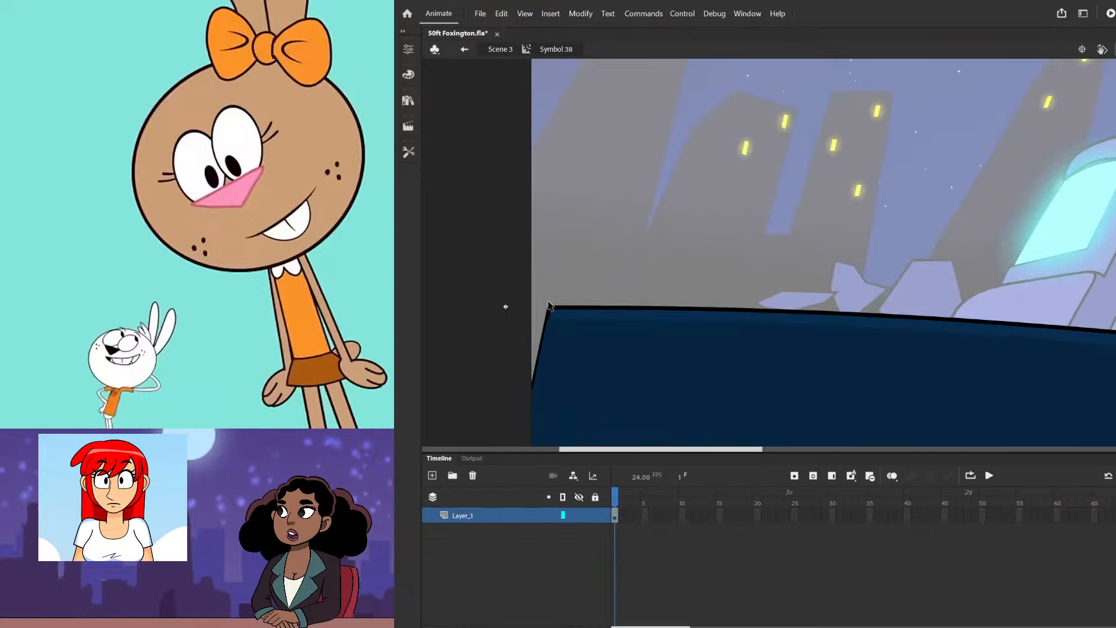
double_click(549, 307)
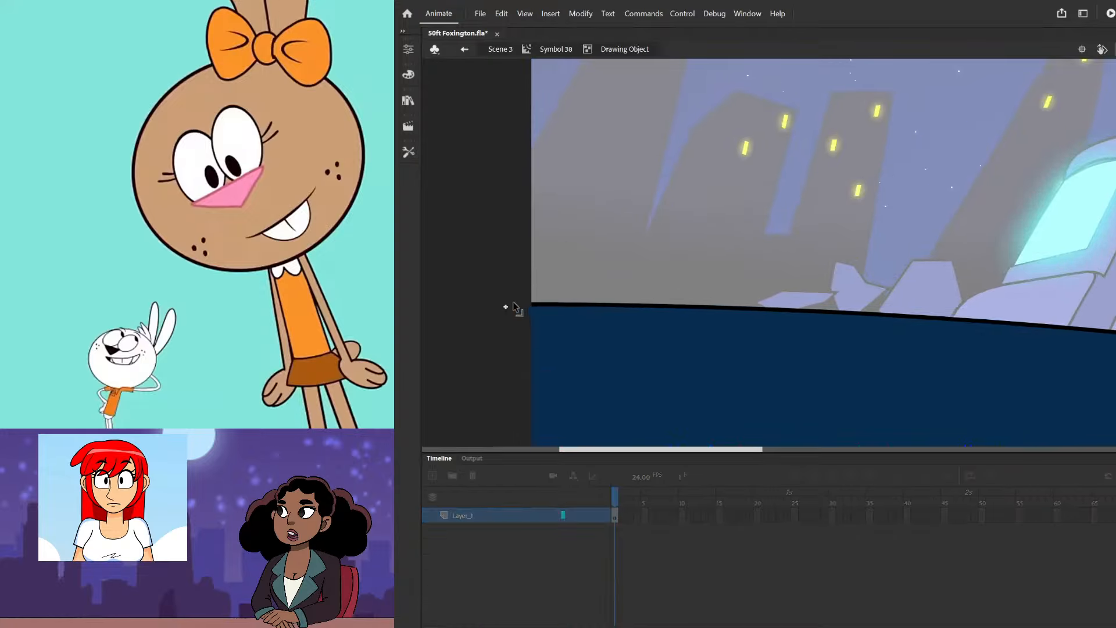
double_click(568, 266)
left_click(546, 321)
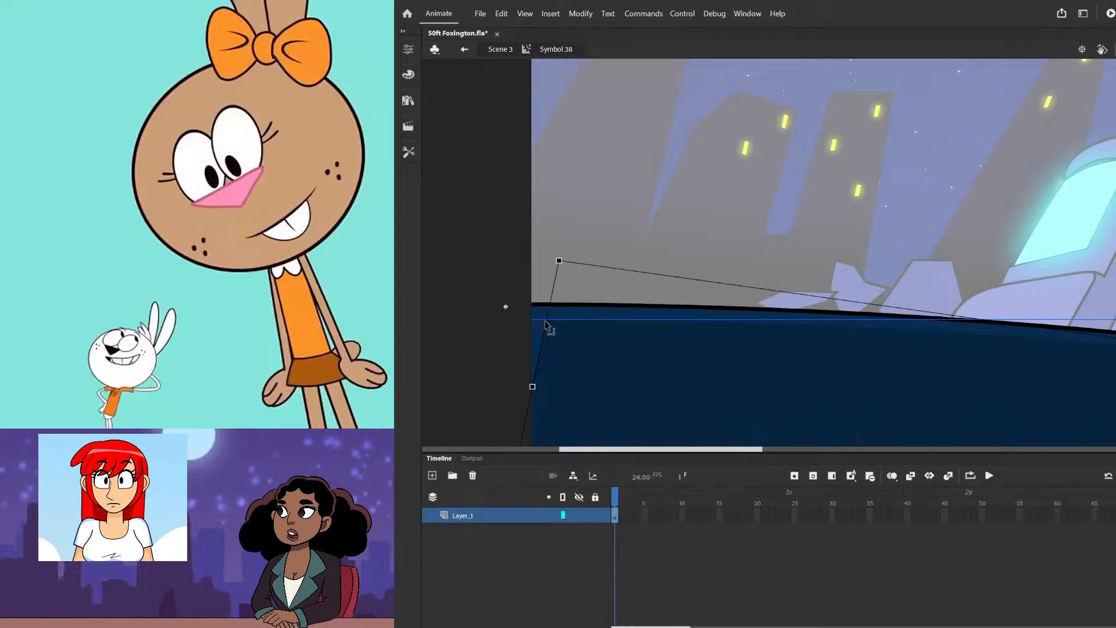
double_click(546, 321)
left_click_drag(533, 320, 506, 315)
double_click(583, 251)
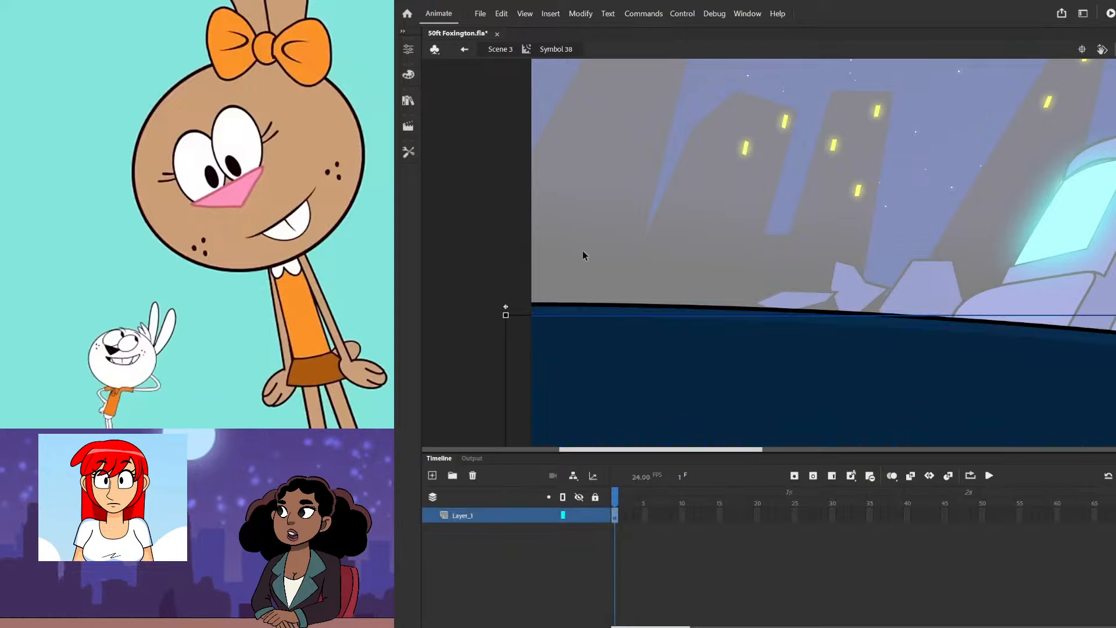
- Leave the Symbol 38 editing view, return to the Scene 3 timeline and clear the selection
double_click(583, 252)
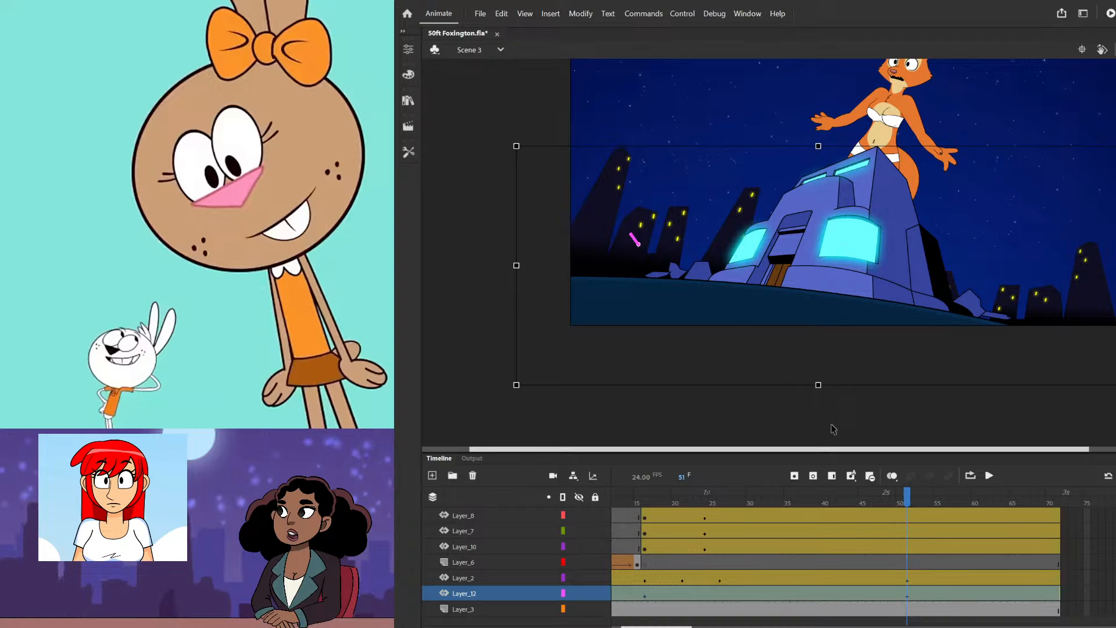
left_click(831, 414)
scroll(1028, 357, "up", 2)
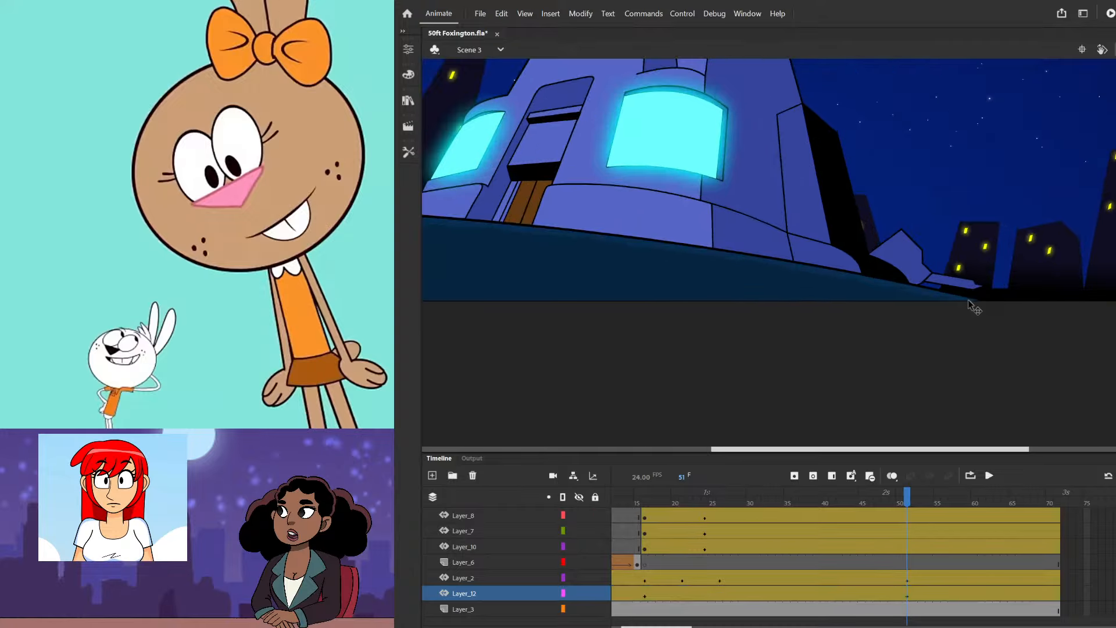
- Try to lower the rubble pieces beside the building toward the ground line at frame 51, and undo those moves
double_click(969, 300)
double_click(843, 261)
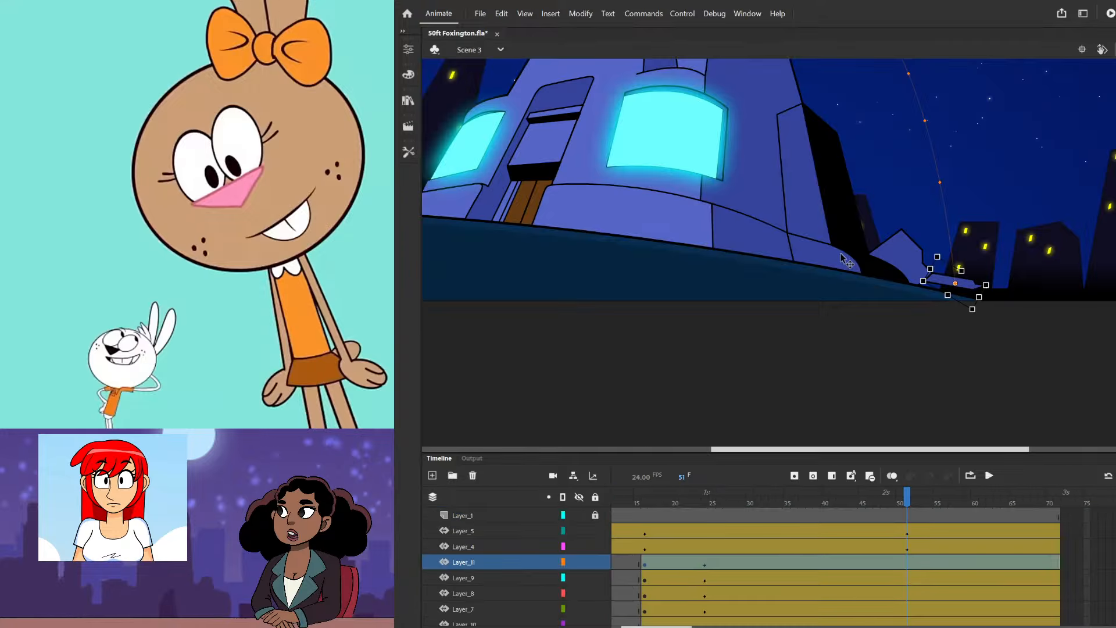
left_click(974, 297)
scroll(978, 297, "up", 2)
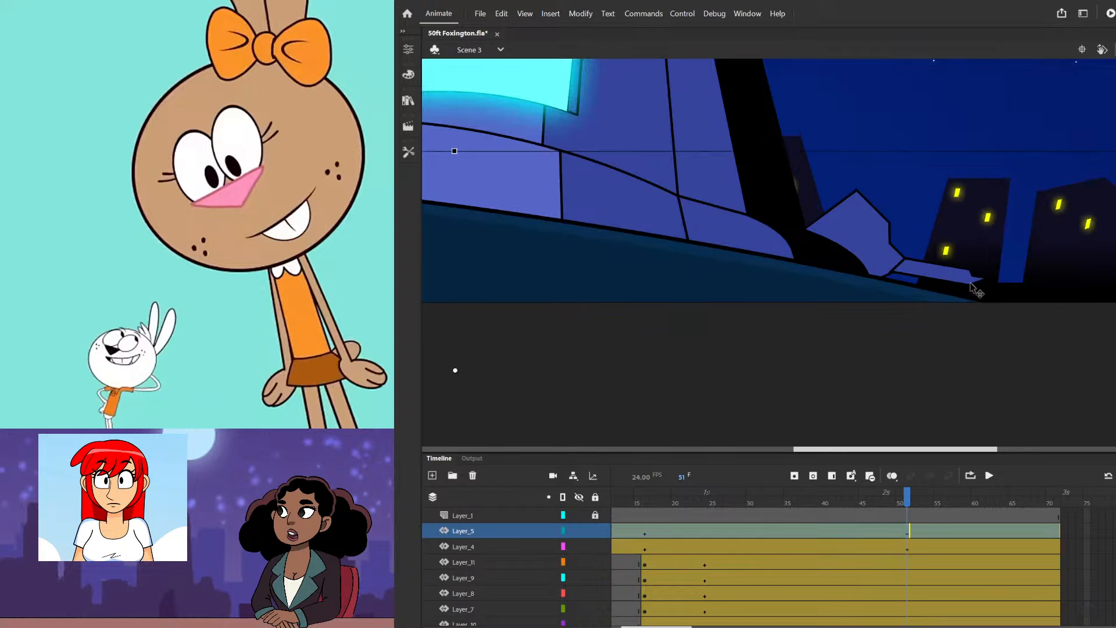
left_click(973, 290)
left_click(874, 268)
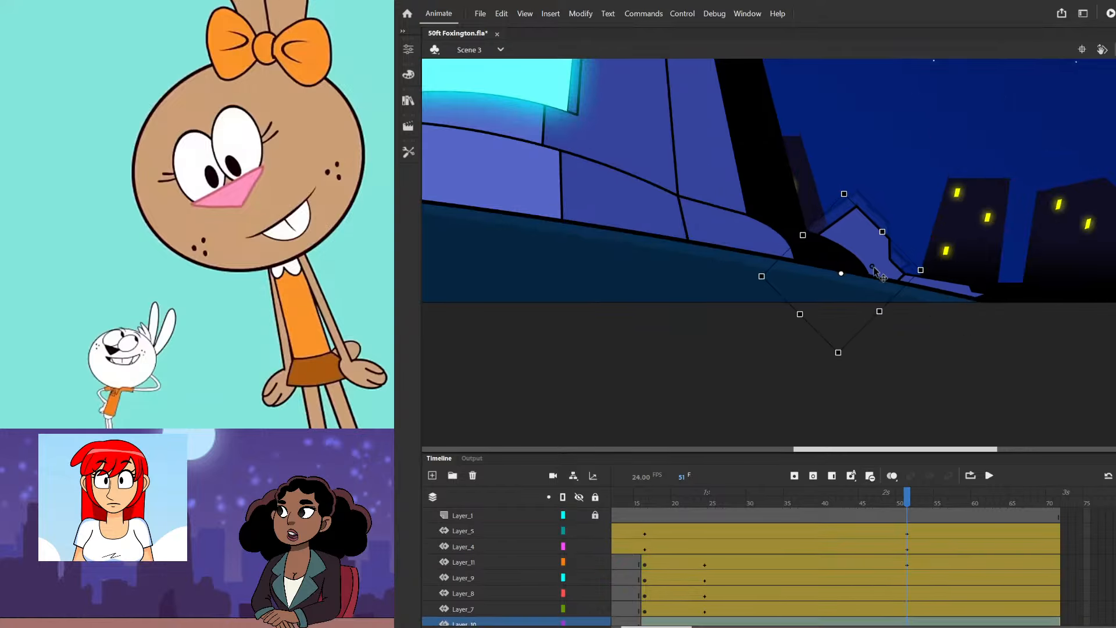
left_click_drag(878, 497, 756, 497)
key("ctrl+z")
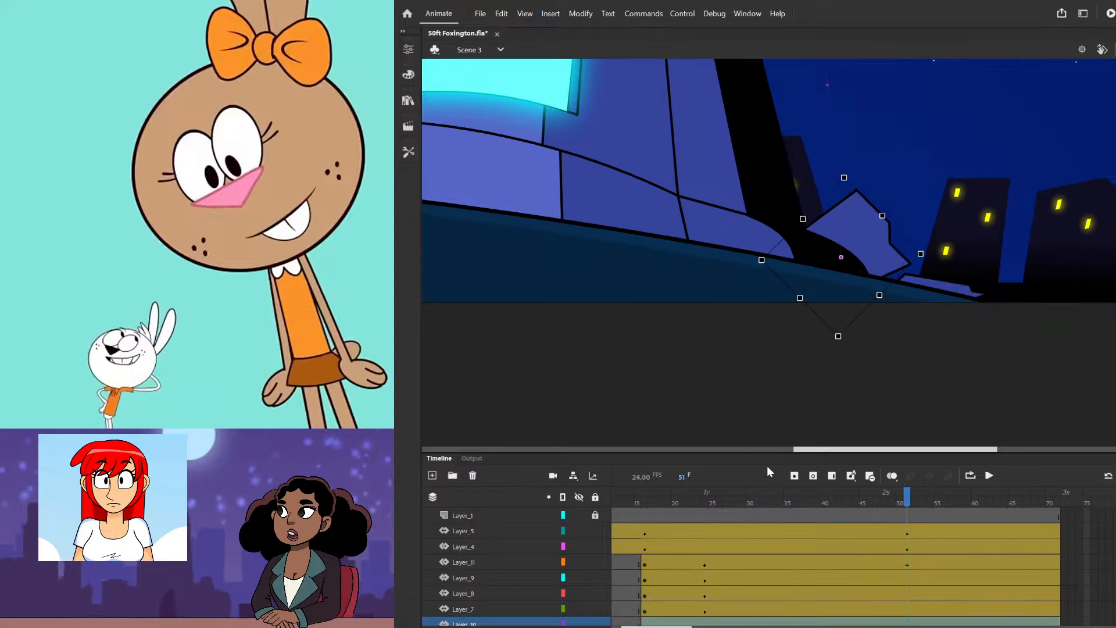
key("ctrl+z")
key("ctrl+z")
- At frame 24, lower the two rubble pieces to the right of the building, on Layer_11 and Layer_10, onto the ground line
scroll(830, 384, "down", 3)
left_click(813, 308)
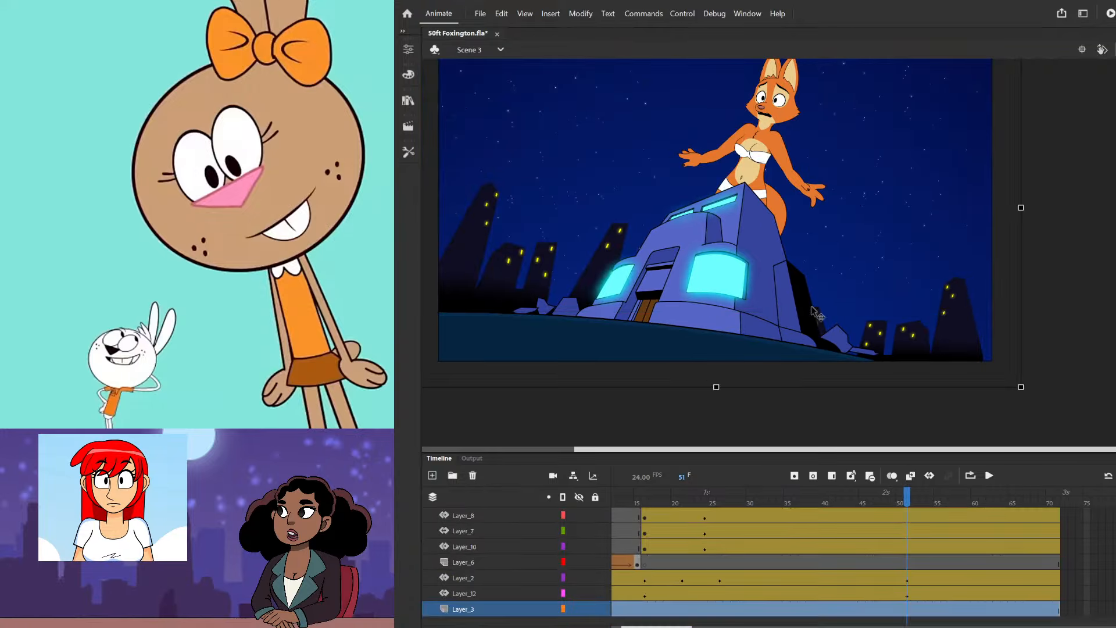
left_click_drag(834, 496, 790, 530)
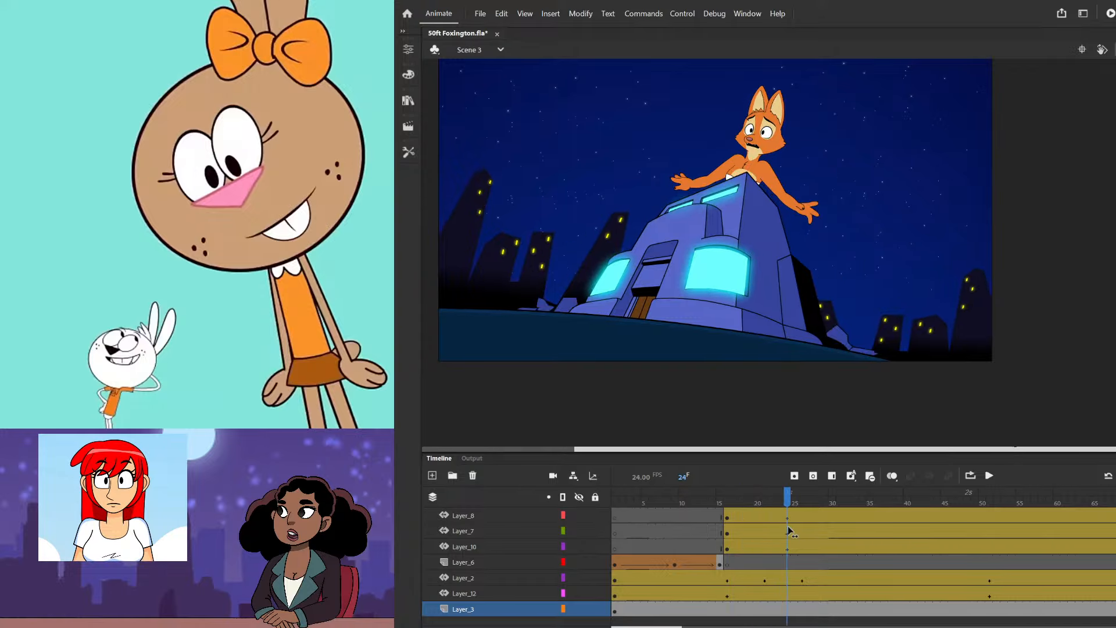
left_click(866, 356)
scroll(872, 349, "up", 2)
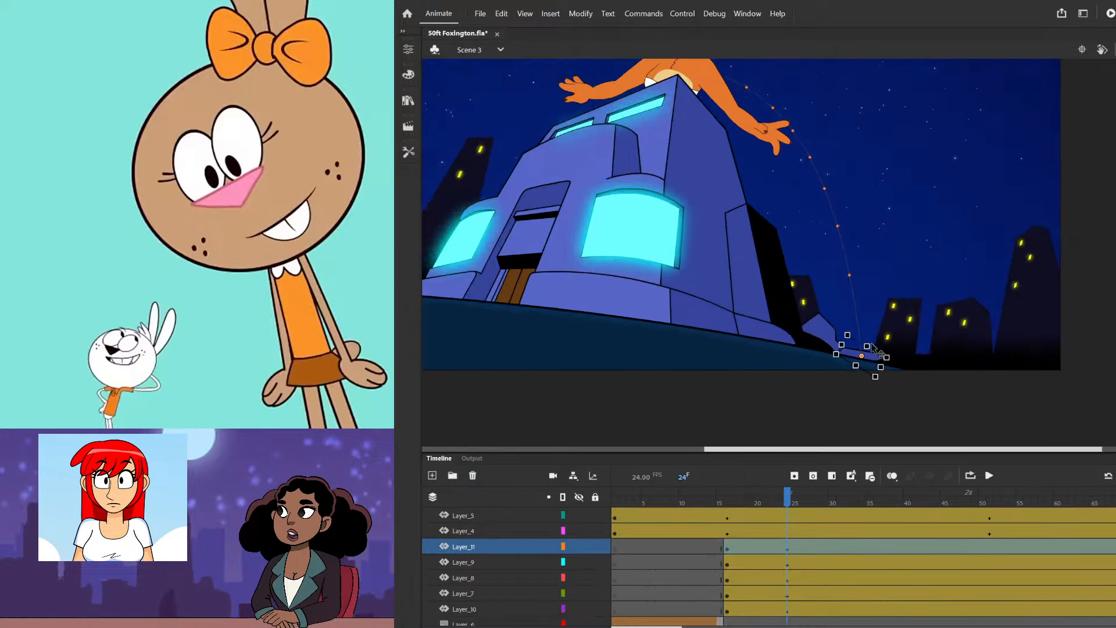
scroll(874, 348, "up", 3)
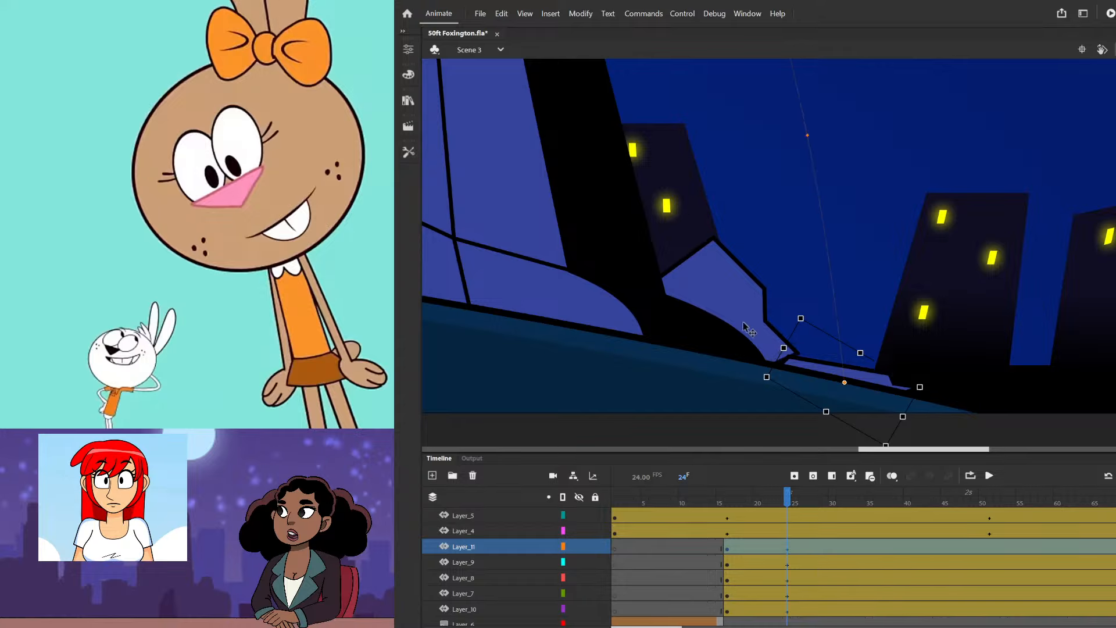
left_click(747, 328)
scroll(762, 296, "down", 4)
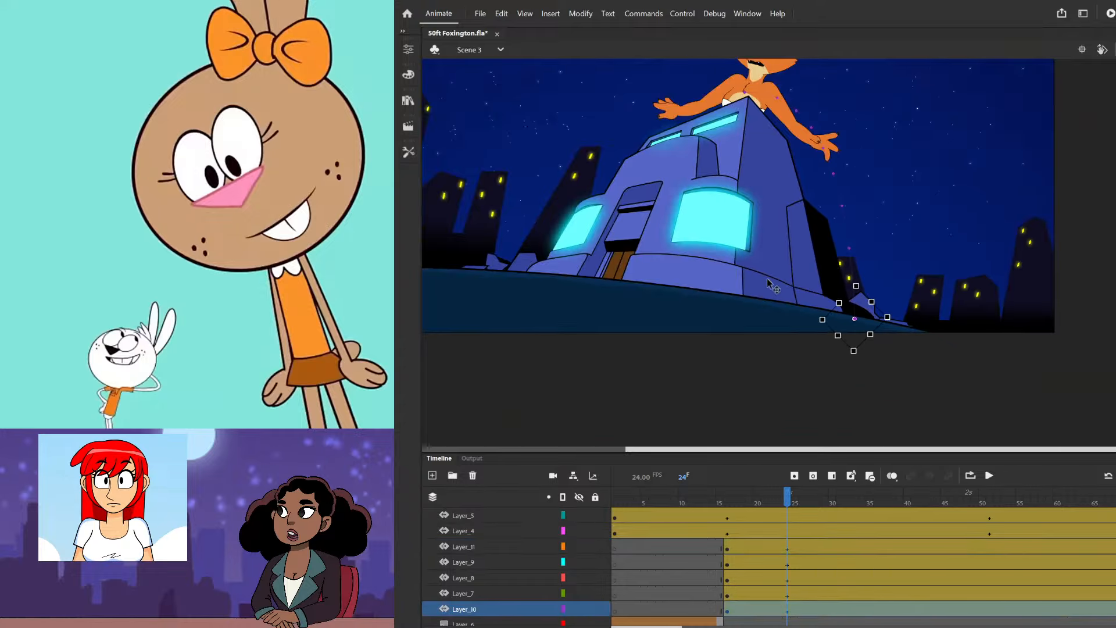
- At frame 24, lower the rubble pieces to the left of the building onto the ground line
scroll(663, 273, "up", 4)
left_click(673, 285)
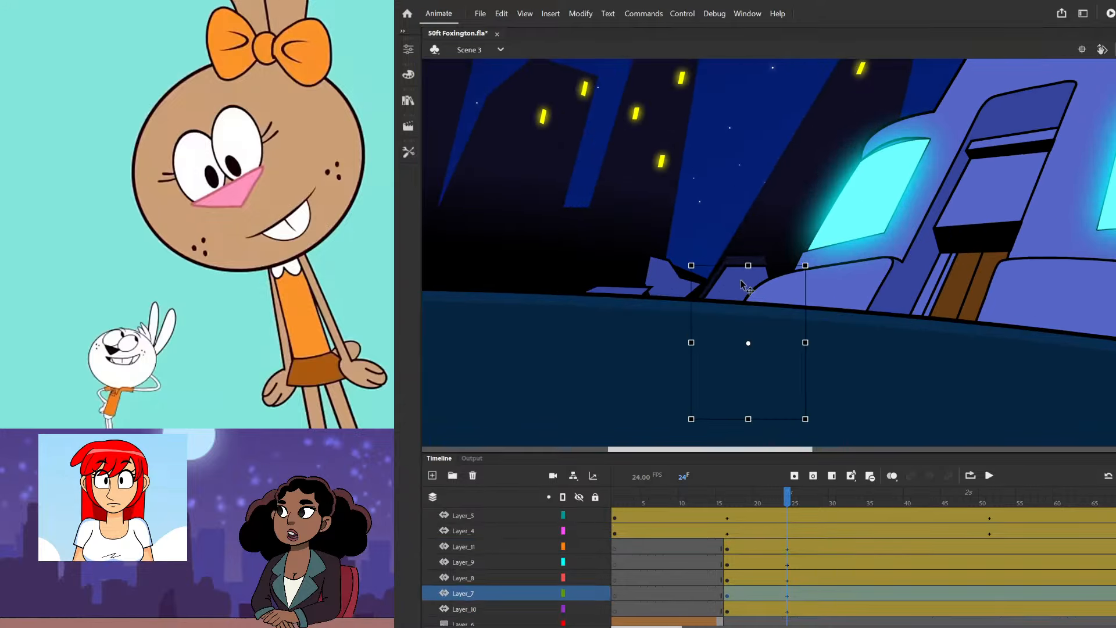
left_click(674, 291)
left_click(622, 297)
scroll(682, 327, "down", 3)
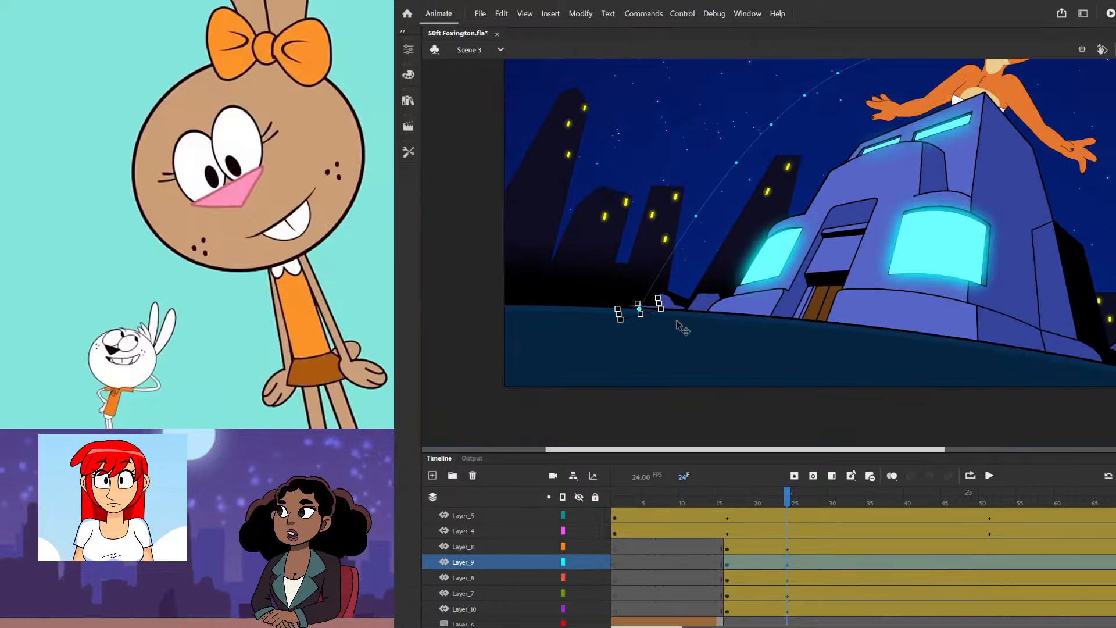
scroll(682, 327, "down", 2)
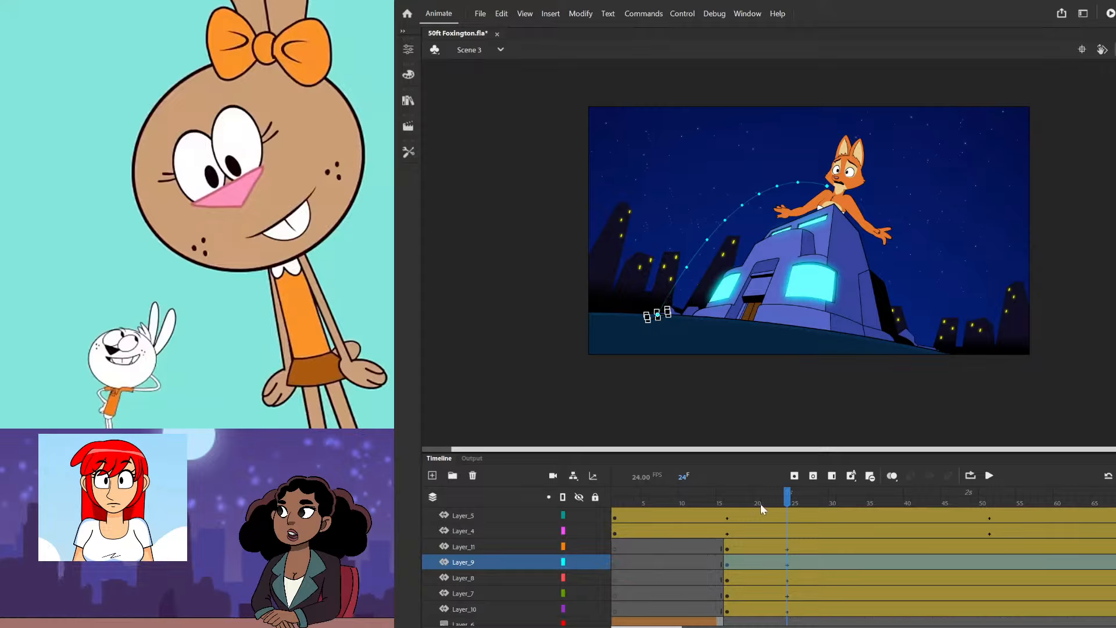
- At the frame 9 keyframe on Layer_6, reshape the dome's outline by shifting the top of its curve slightly right
left_click_drag(763, 509, 656, 511)
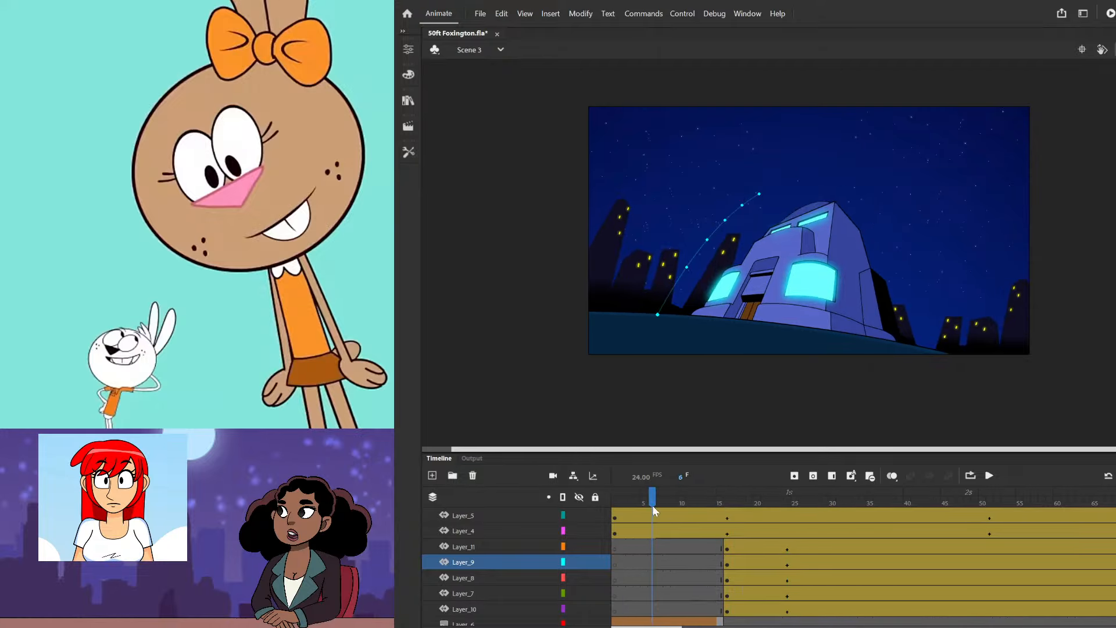
scroll(674, 558, "down", 3)
left_click(675, 563)
scroll(809, 200, "up", 3)
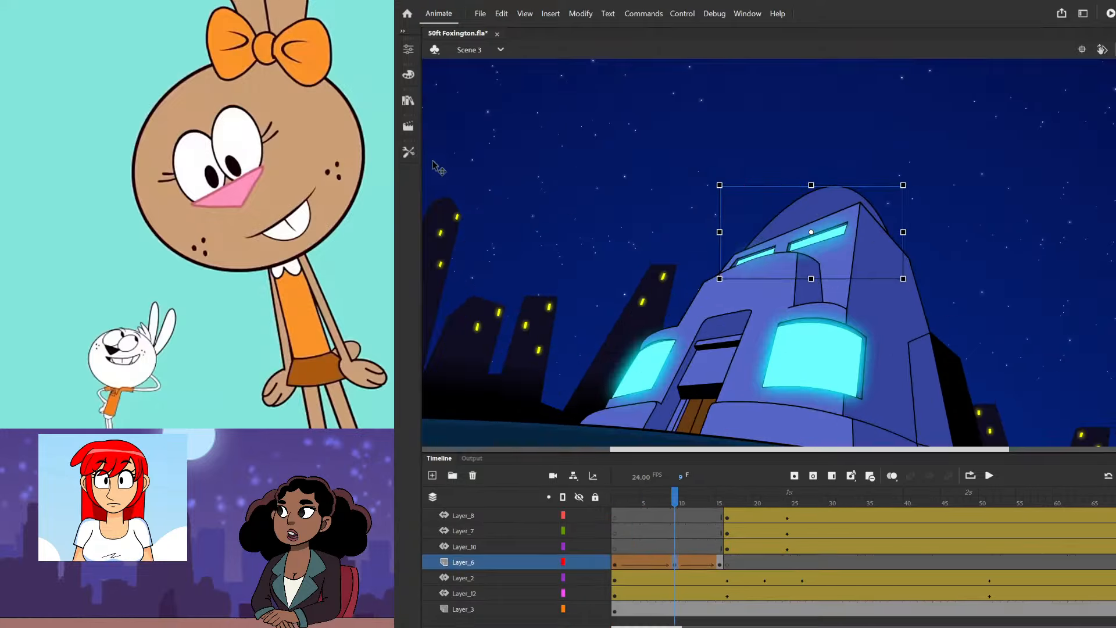
key("v")
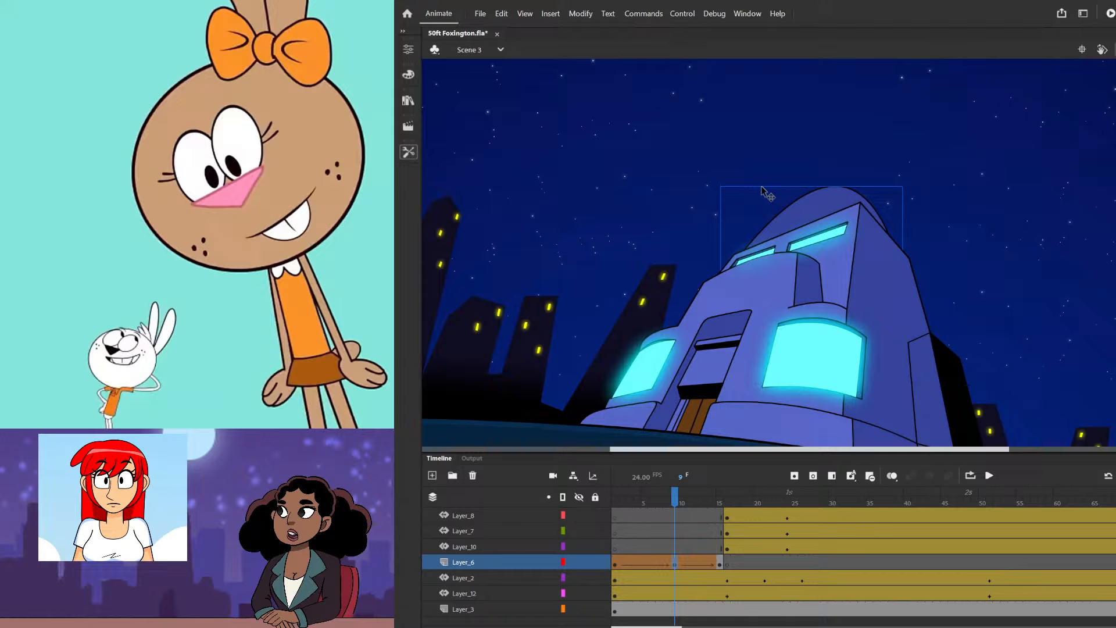
left_click(838, 165)
left_click_drag(843, 188, 856, 190)
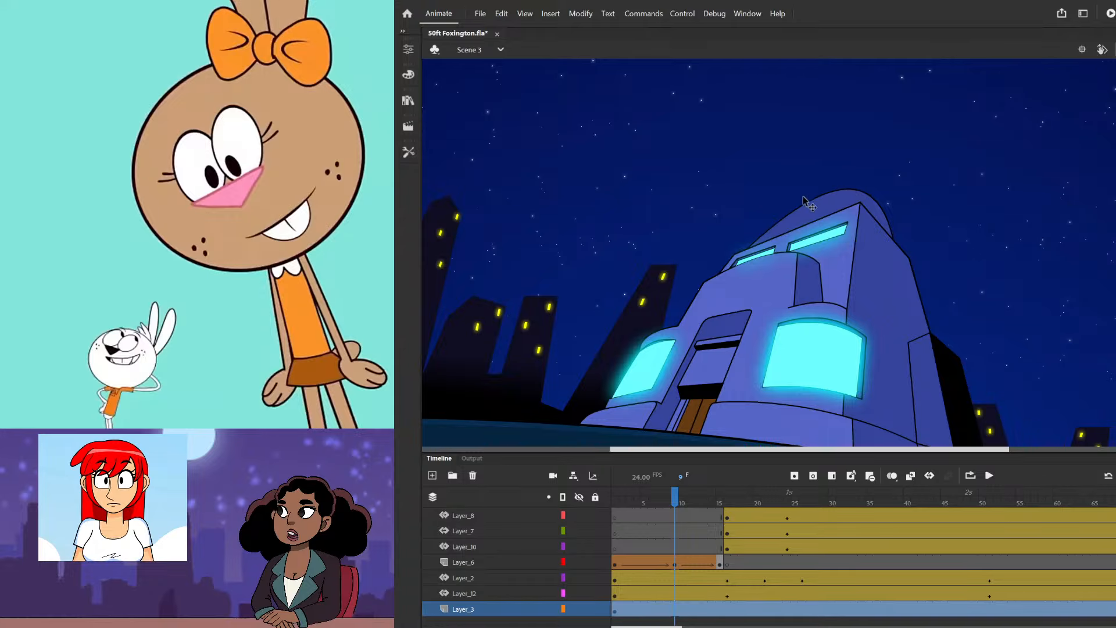
- Examine the dome at frame 15 and the giant fox's rise up to frame 51, and play the scene from the start
scroll(795, 211, "down", 3)
left_click_drag(677, 501, 719, 498)
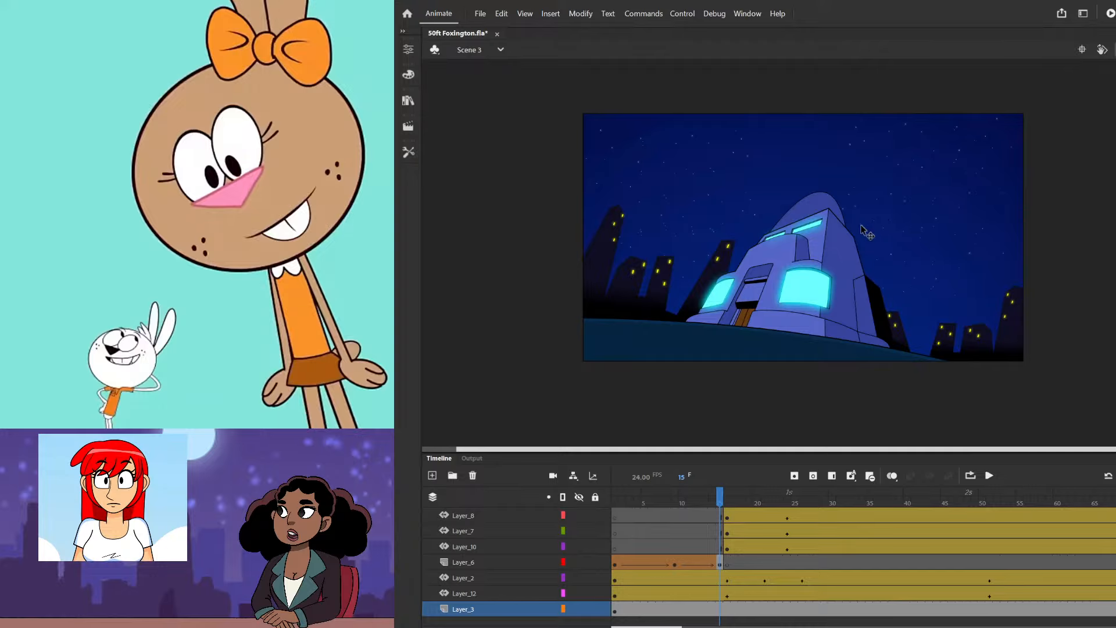
scroll(833, 221, "up", 3)
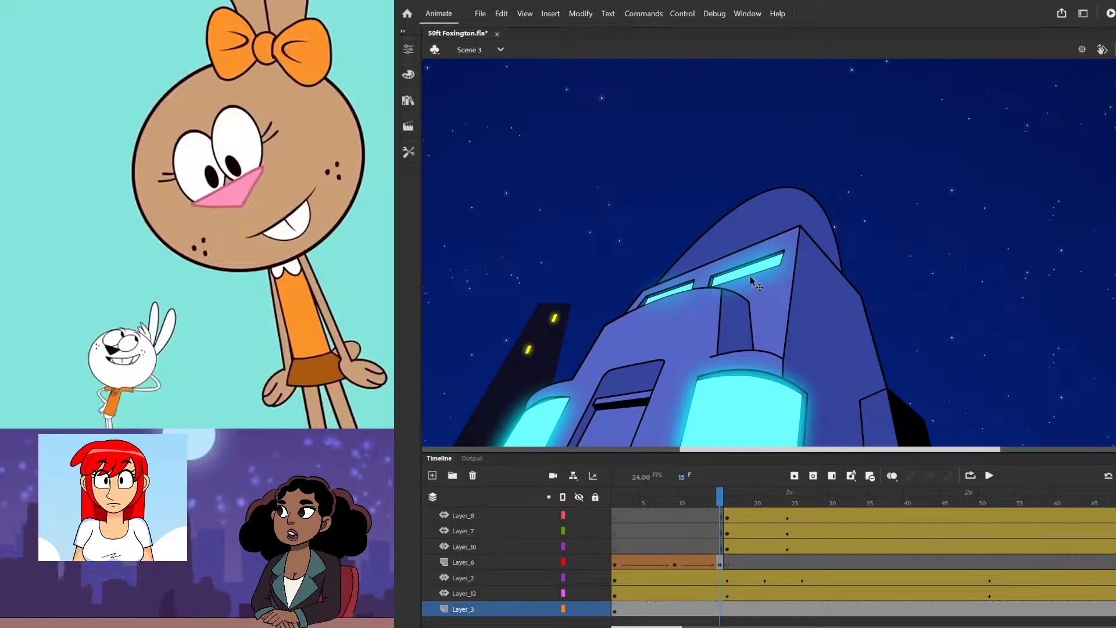
scroll(750, 274, "down", 3)
scroll(738, 271, "up", 1)
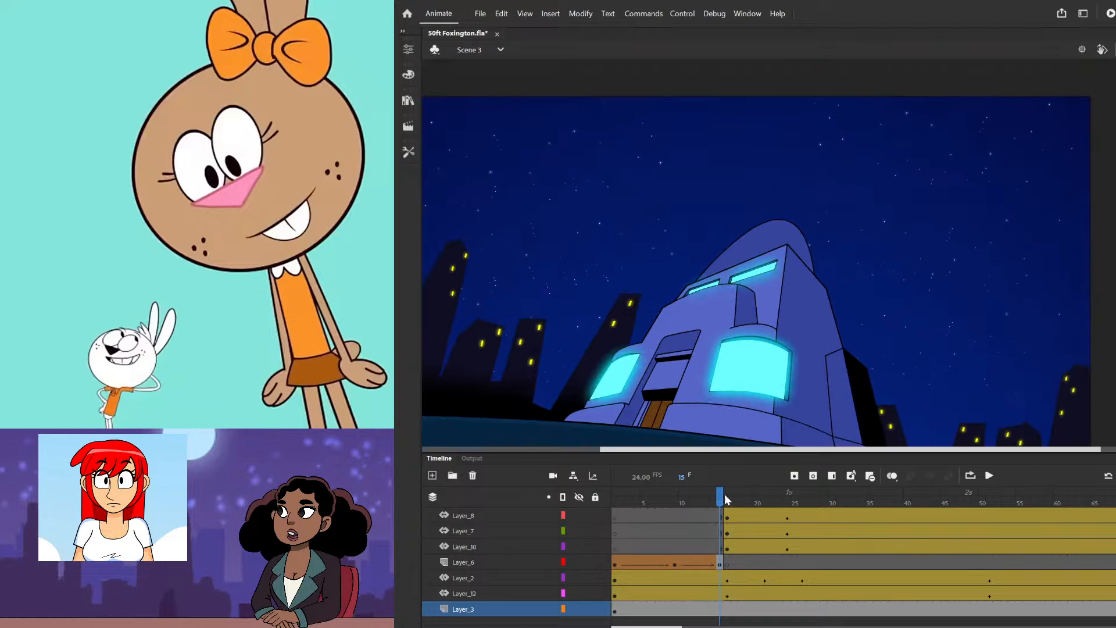
mouse_move(724, 494)
left_mouse_down()
mouse_move(628, 496)
mouse_move(720, 496)
left_mouse_up()
left_click_drag(703, 498, 991, 583)
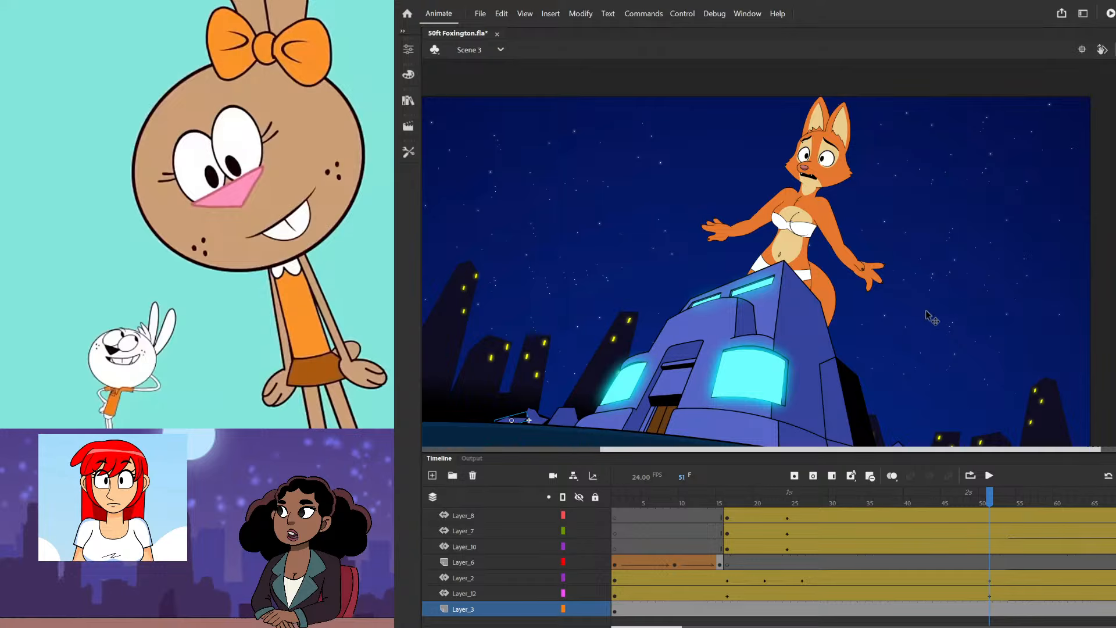
scroll(927, 317, "down", 3)
scroll(806, 298, "up", 1)
scroll(861, 325, "up", 1)
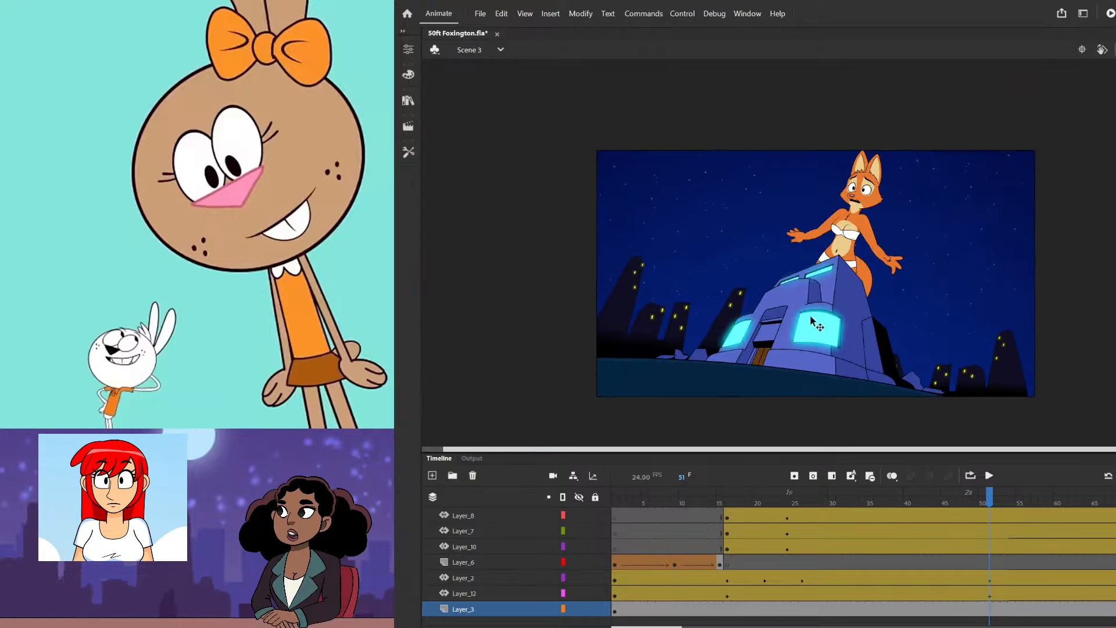
scroll(898, 356, "up", 1)
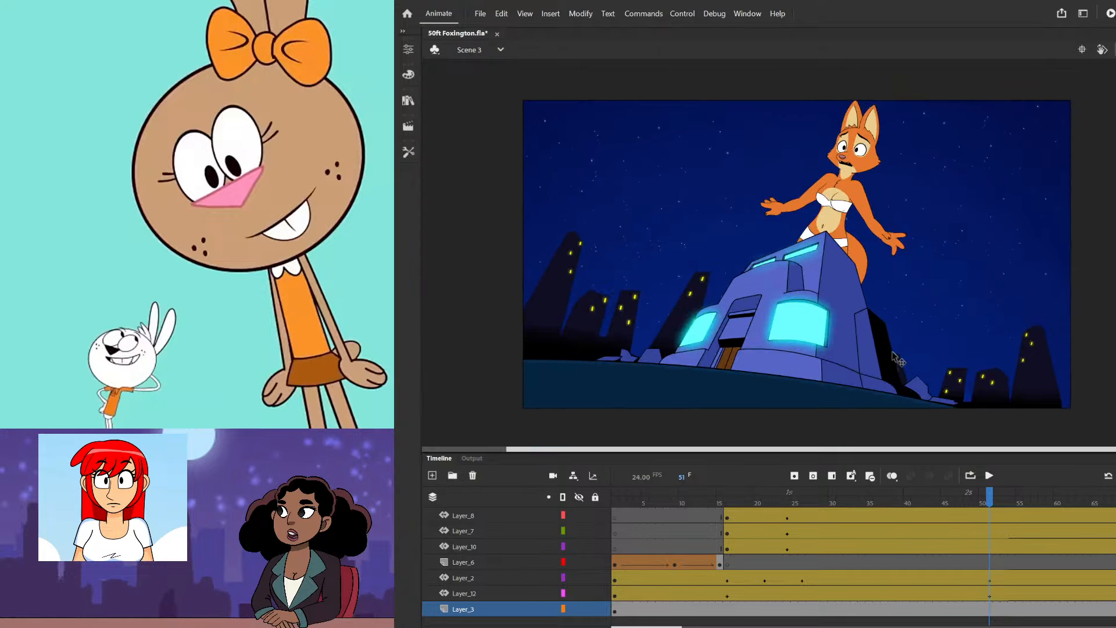
scroll(897, 357, "down", 1)
left_click_drag(993, 497, 609, 496)
scroll(844, 330, "up", 1)
key("Return")
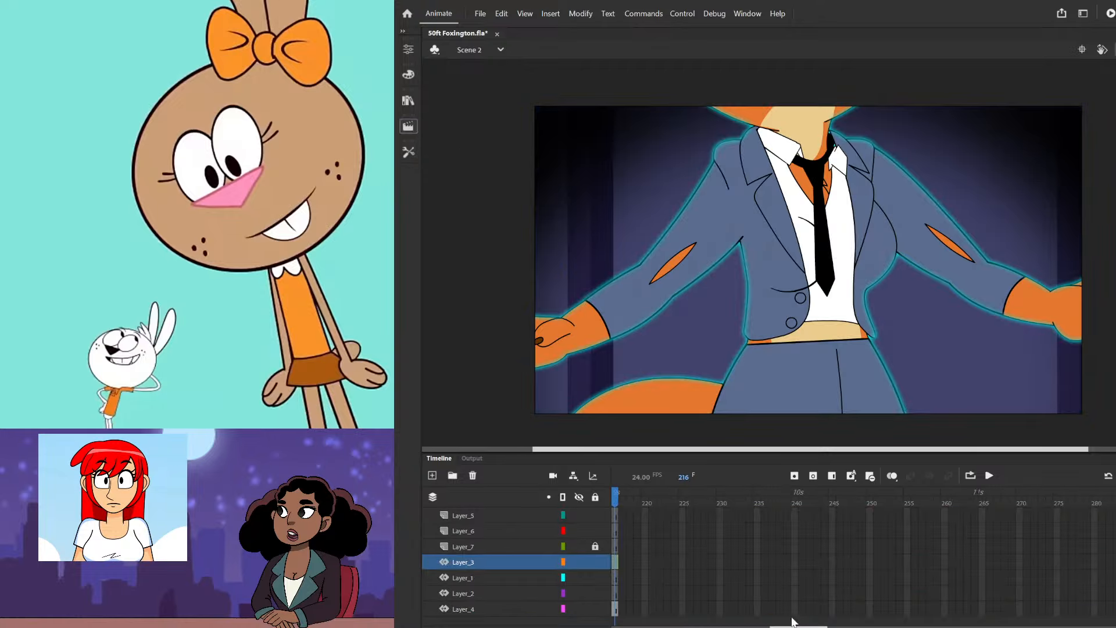
- Bring the Scene 2 timeline back to frame 1 and show the list of scenes
left_click_drag(792, 626, 615, 618)
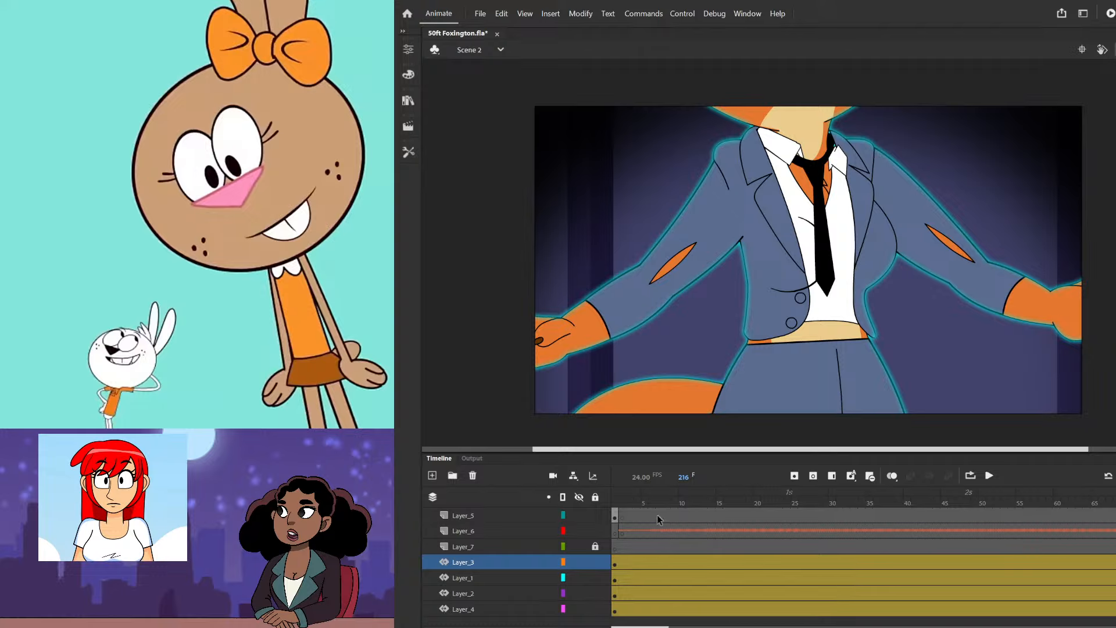
left_click_drag(637, 498, 581, 500)
left_click(413, 127)
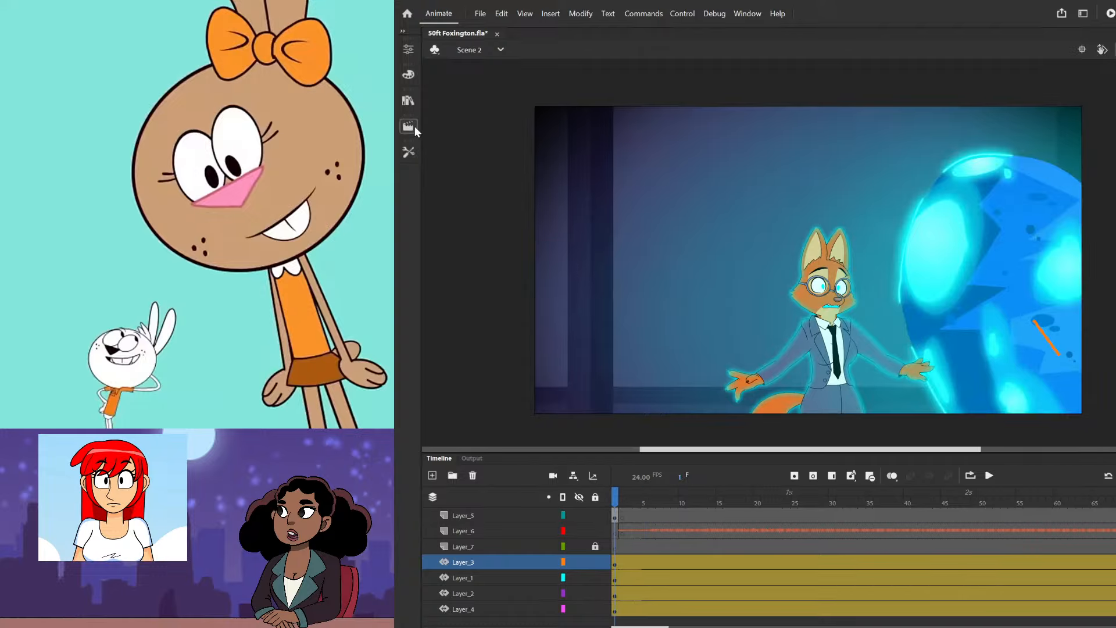
- Open the empty Scene 5, add a second layer and extend both layers to frame 73
left_click(447, 135)
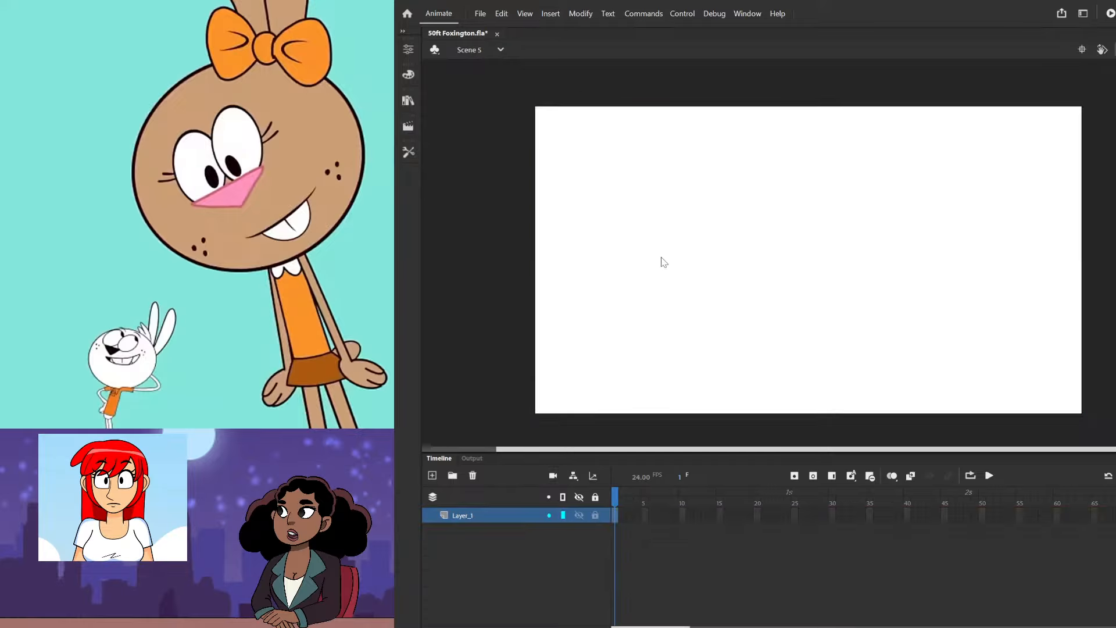
key("ctrl+shift+n")
left_click_drag(1012, 516, 1115, 530)
key("F5")
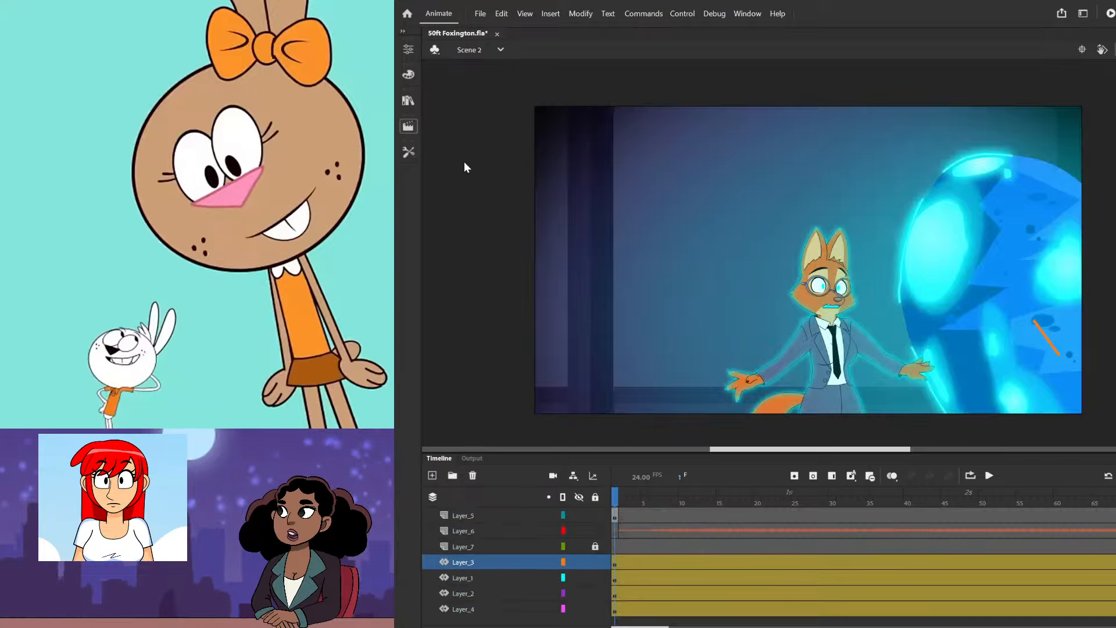
- Copy frame 1 of Layer_3, Layer_1, Layer_2 and Layer_4 from Scene 2 and go back to Scene 5
scroll(841, 283, "down", 1)
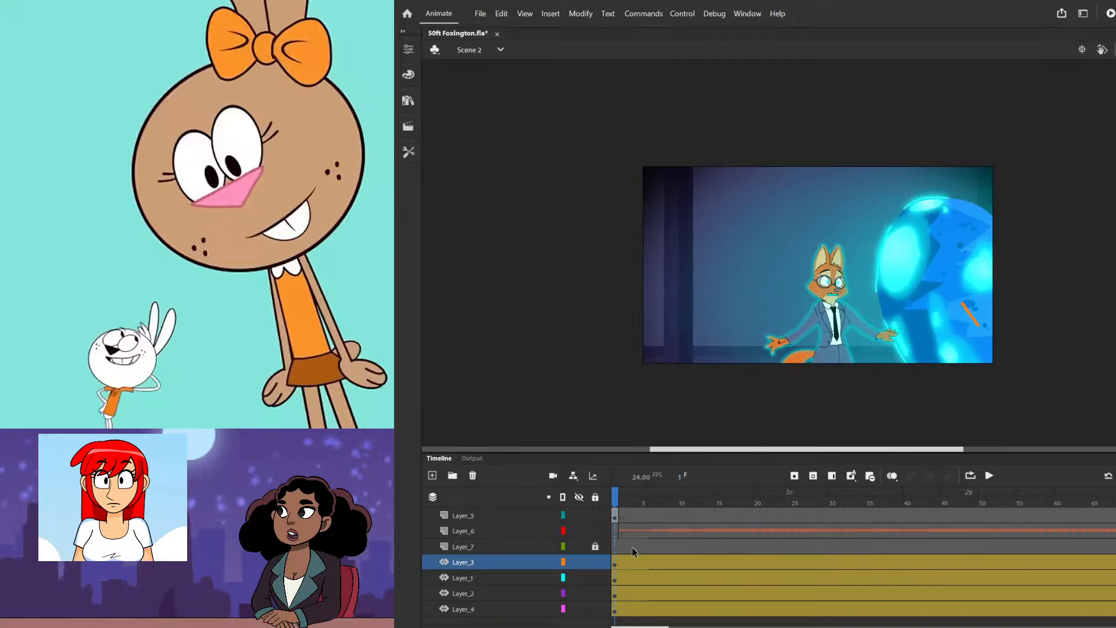
left_click(615, 610)
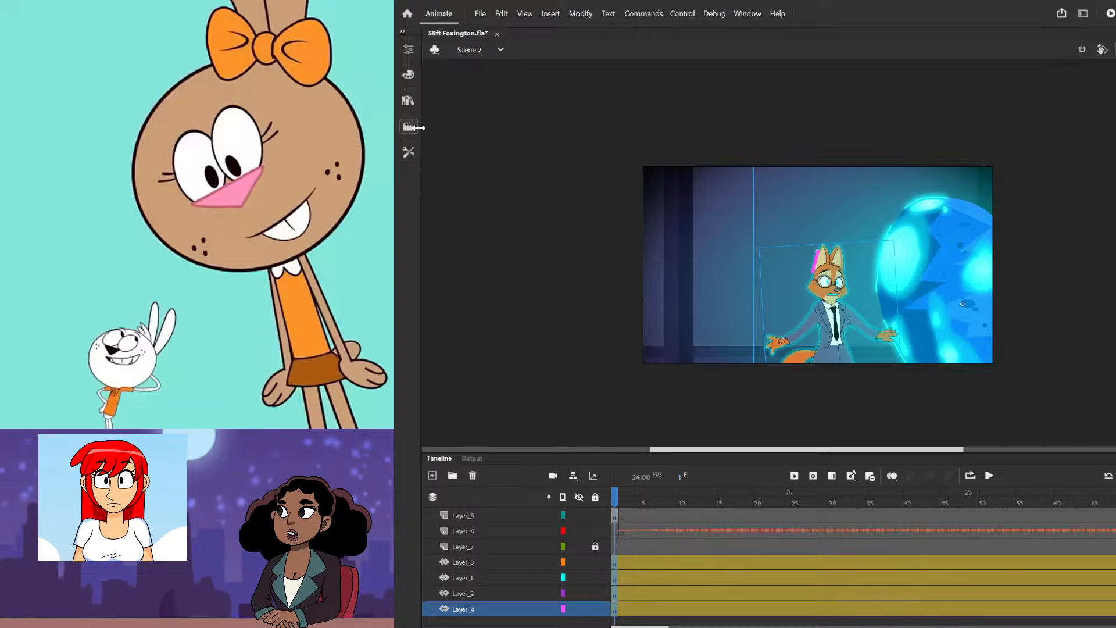
left_click(451, 137)
left_click(455, 146)
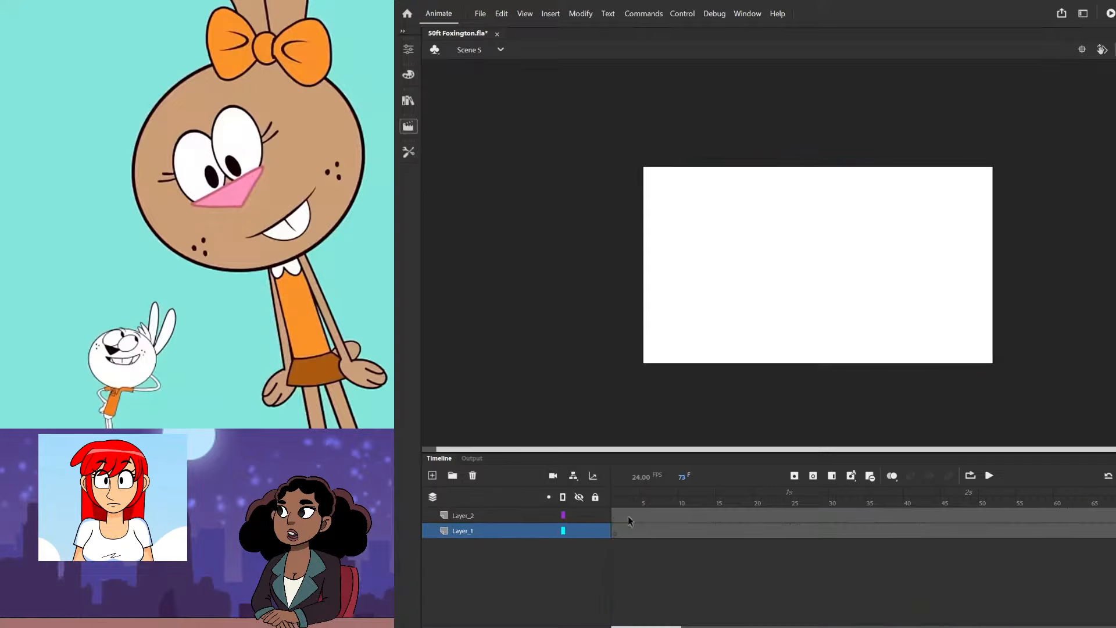
- Paste the copied frames into frame 1 of Scene 5 and extend Layer_3 and Layer_4 to frame 73
left_click(615, 532)
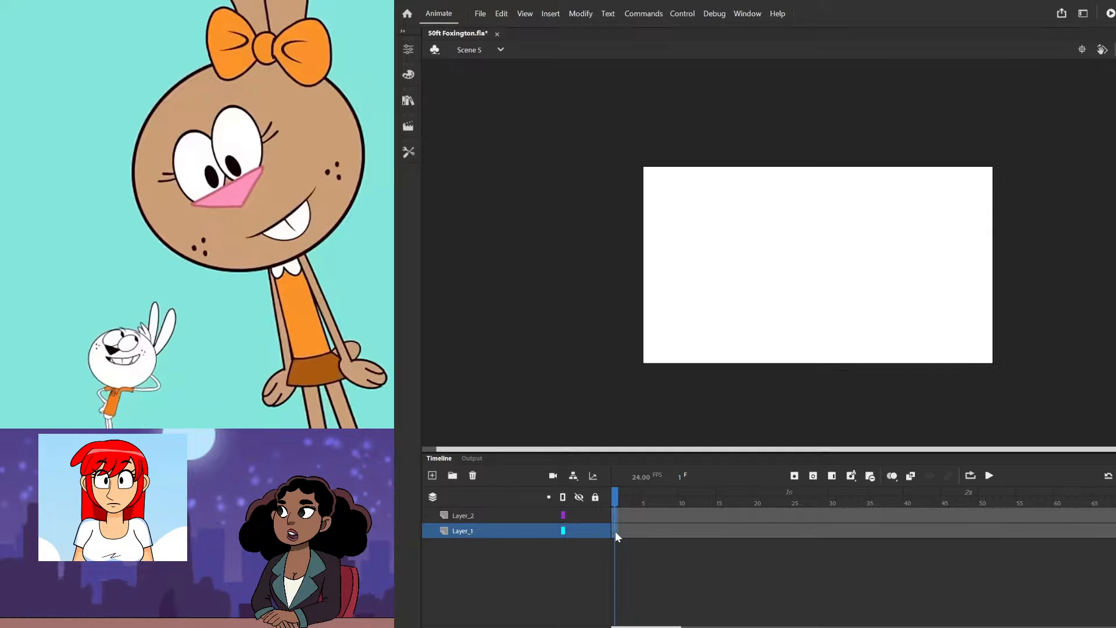
left_click(686, 349)
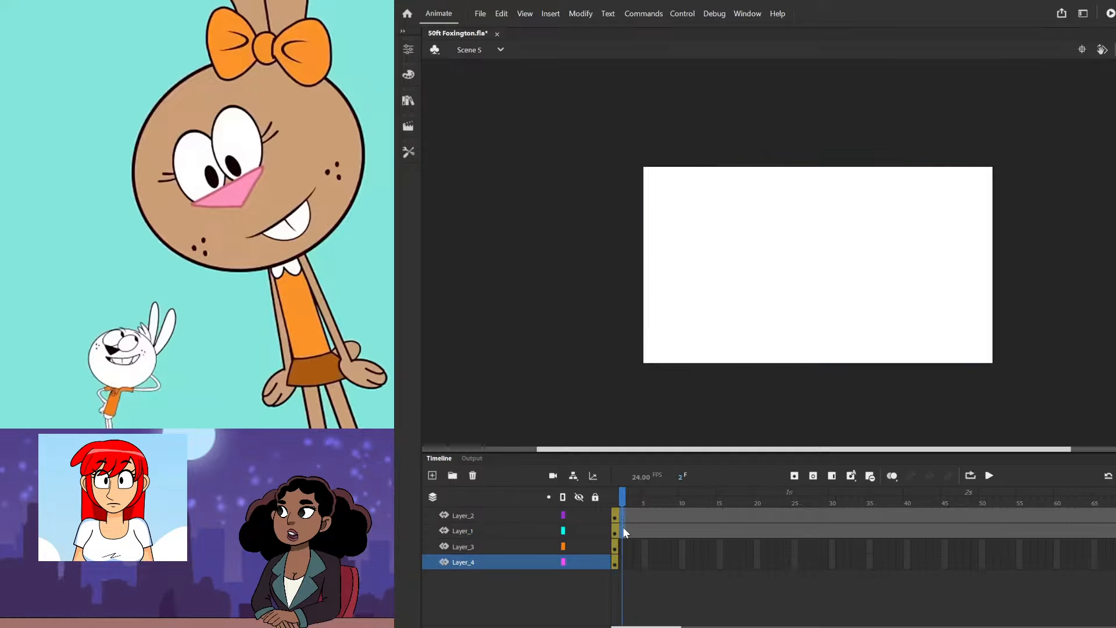
left_click(622, 530)
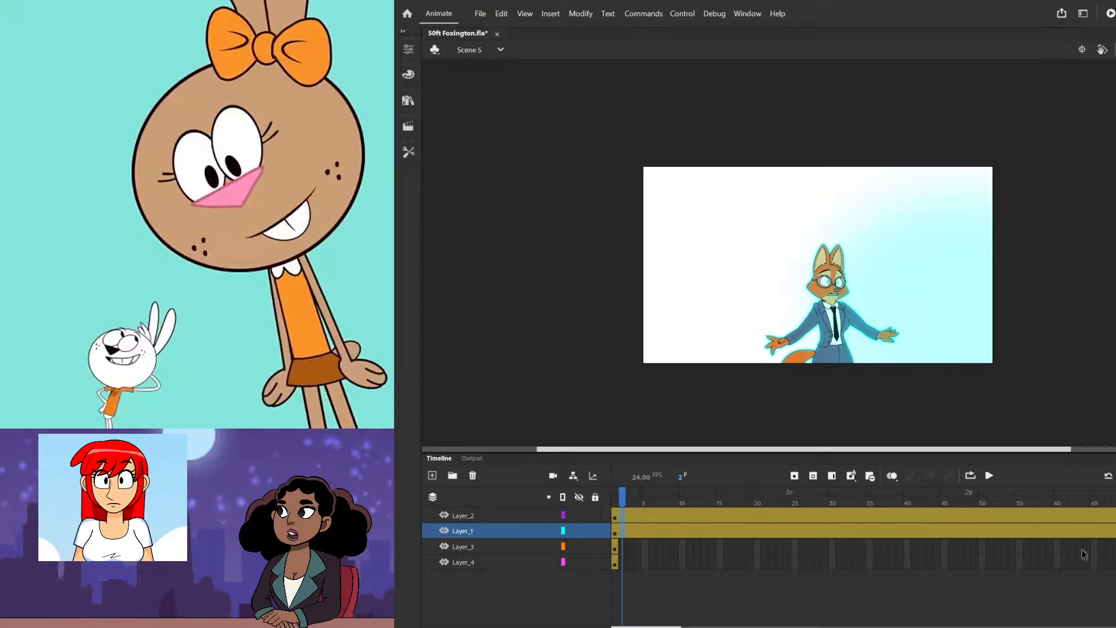
left_click(1115, 531)
left_click(1115, 562)
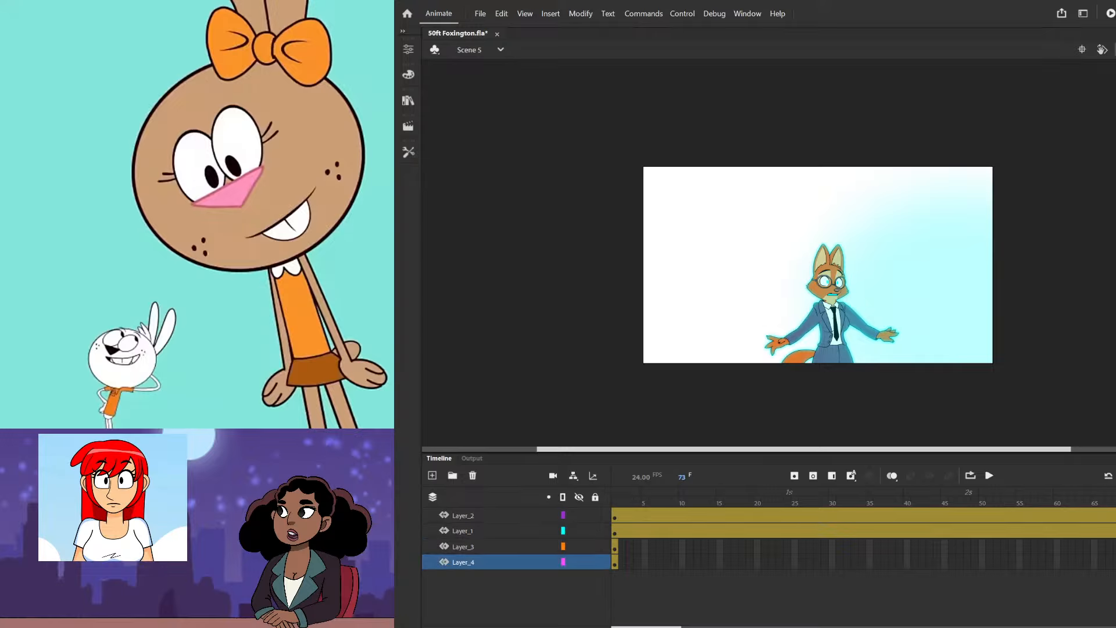
key("F5")
left_click_drag(822, 492, 601, 510)
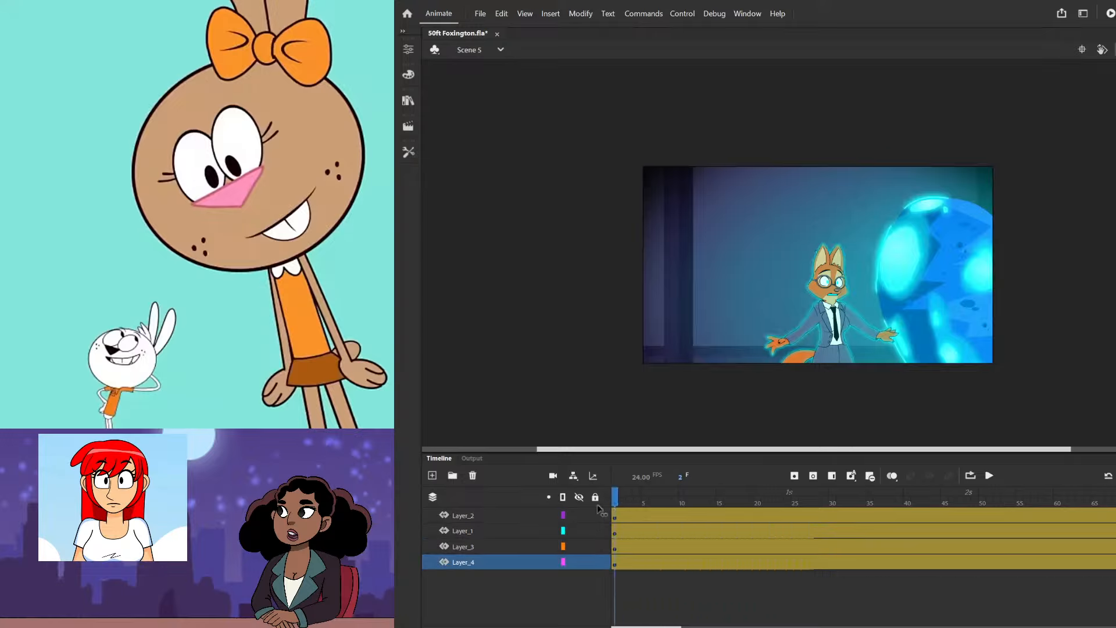
- Scale the fox, heart and background down together at frame 1 and reposition them so the whole fox and heart fit on the stage
left_click(901, 263)
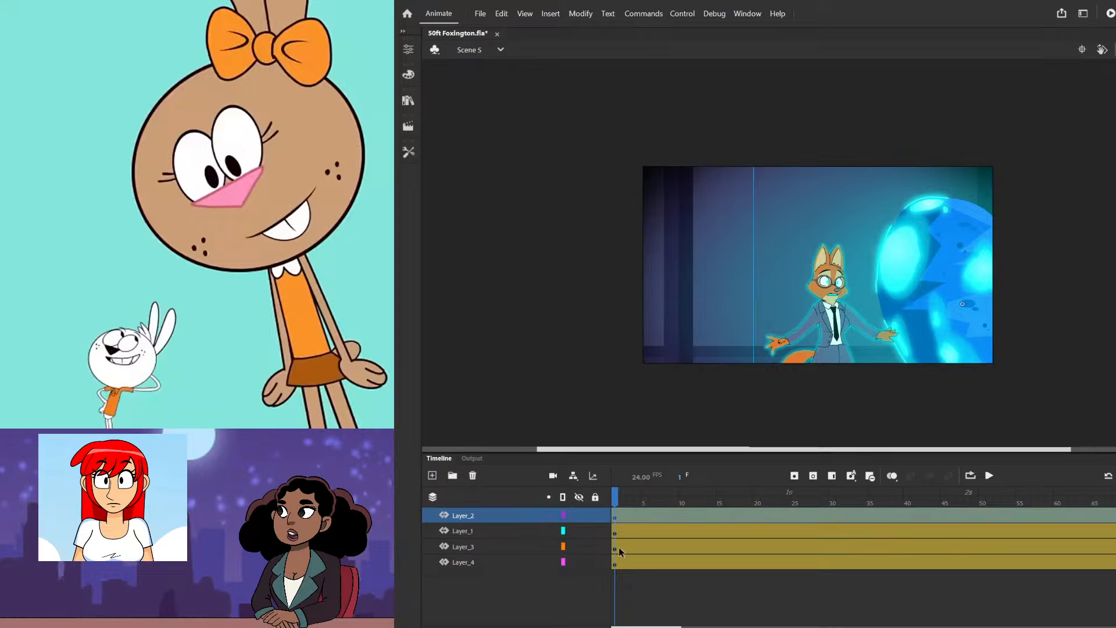
left_click_drag(615, 563, 617, 548)
left_click(615, 563)
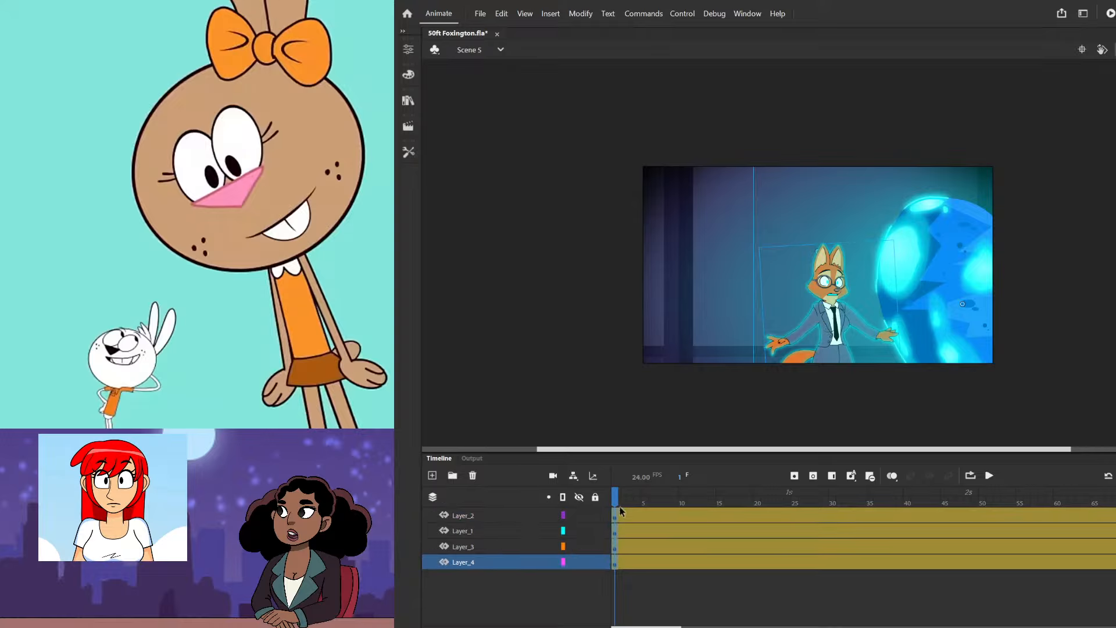
left_click(408, 152)
left_click(464, 158)
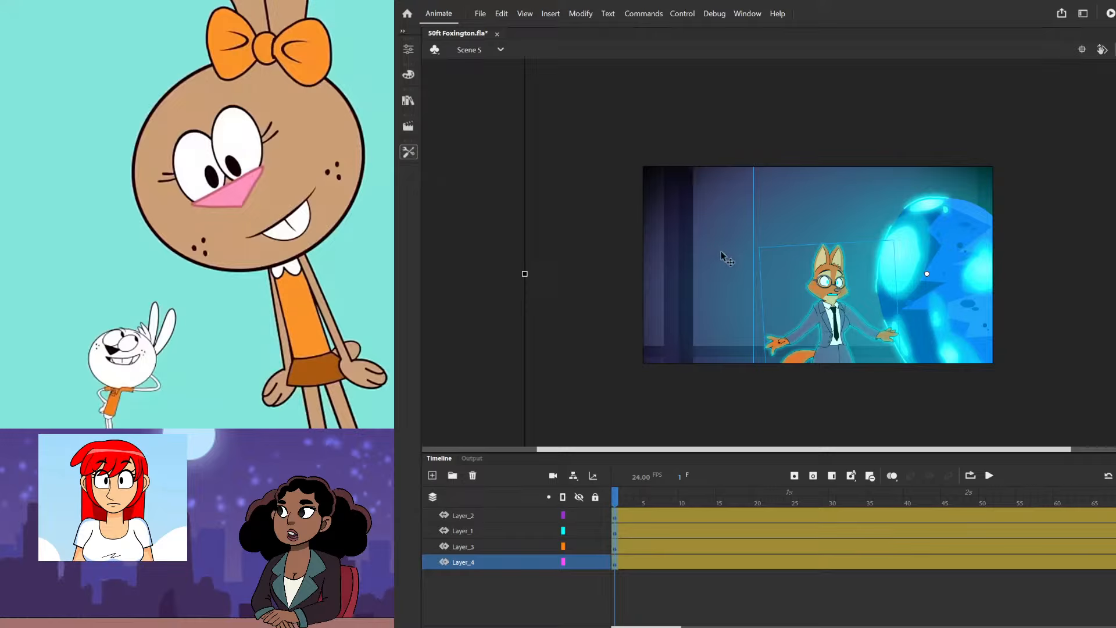
scroll(723, 259, "down", 2)
scroll(749, 259, "up", 1)
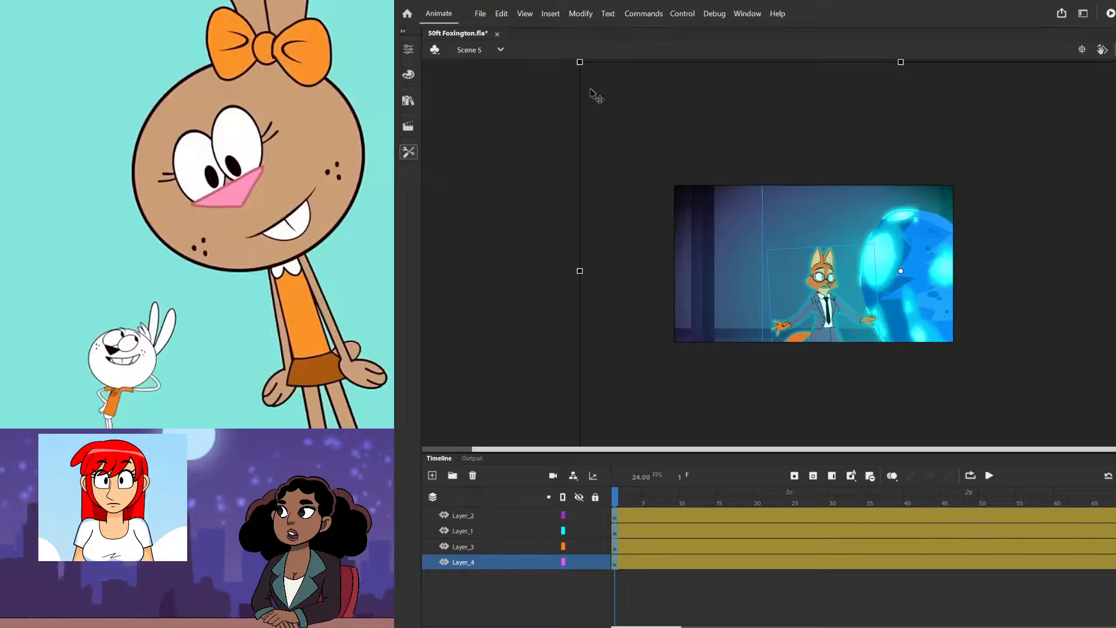
left_click_drag(580, 62, 693, 109)
left_click_drag(815, 227, 766, 199)
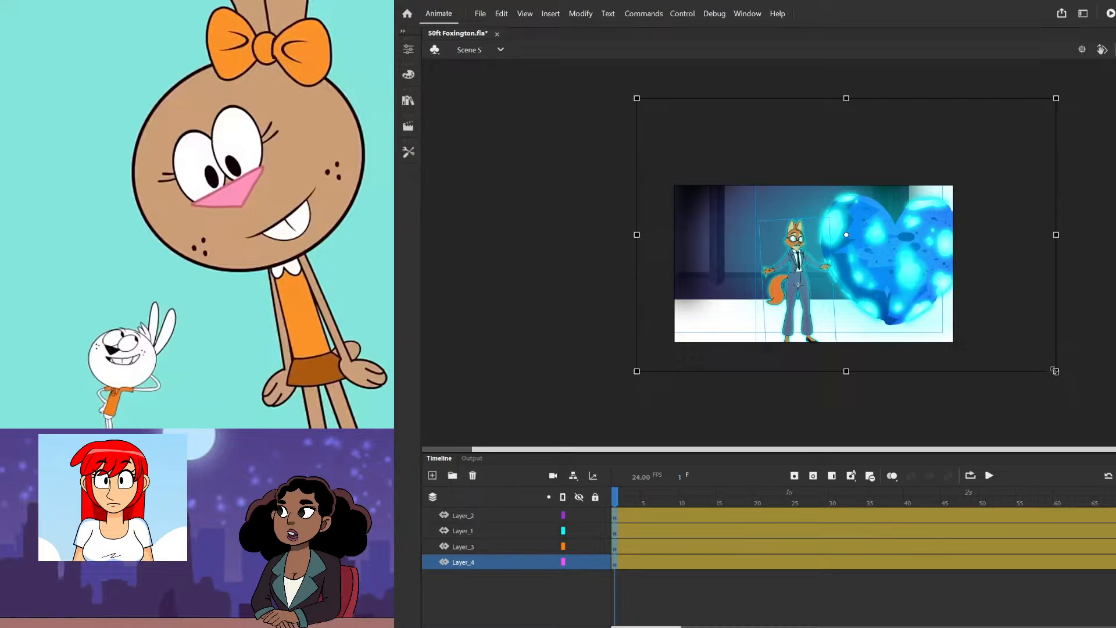
left_click_drag(1055, 371, 1034, 353)
left_click_drag(891, 296, 887, 307)
left_click(903, 381)
- Move the heart and its glow slightly lower and farther from the fox, leaving the background in place
left_click(911, 271)
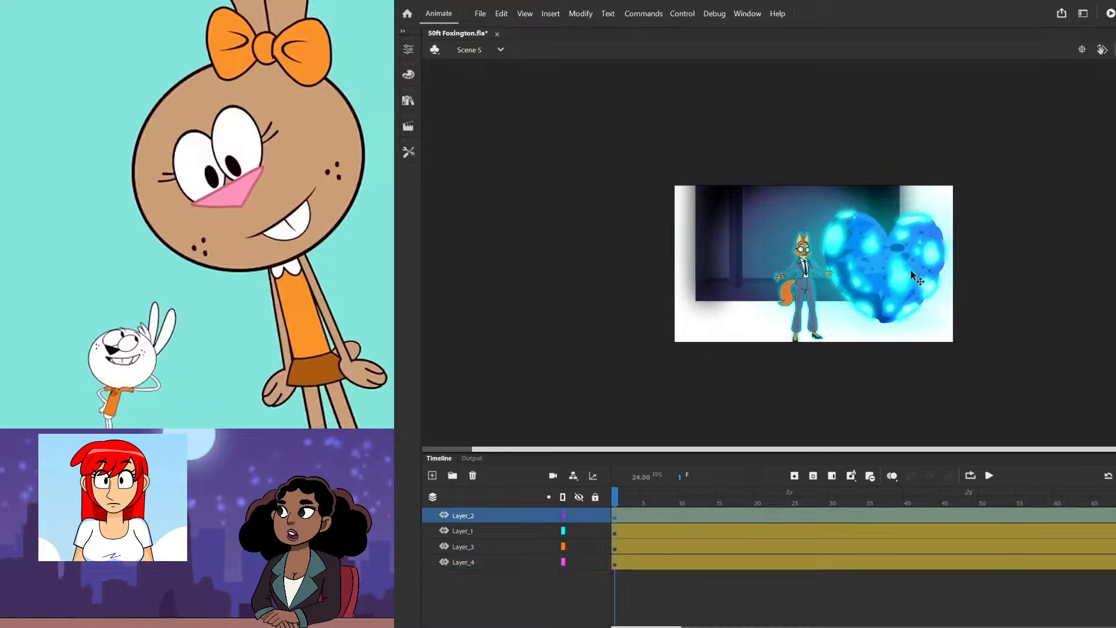
left_click_drag(911, 271, 910, 282)
key("ctrl+z")
left_click_drag(1010, 308, 923, 321)
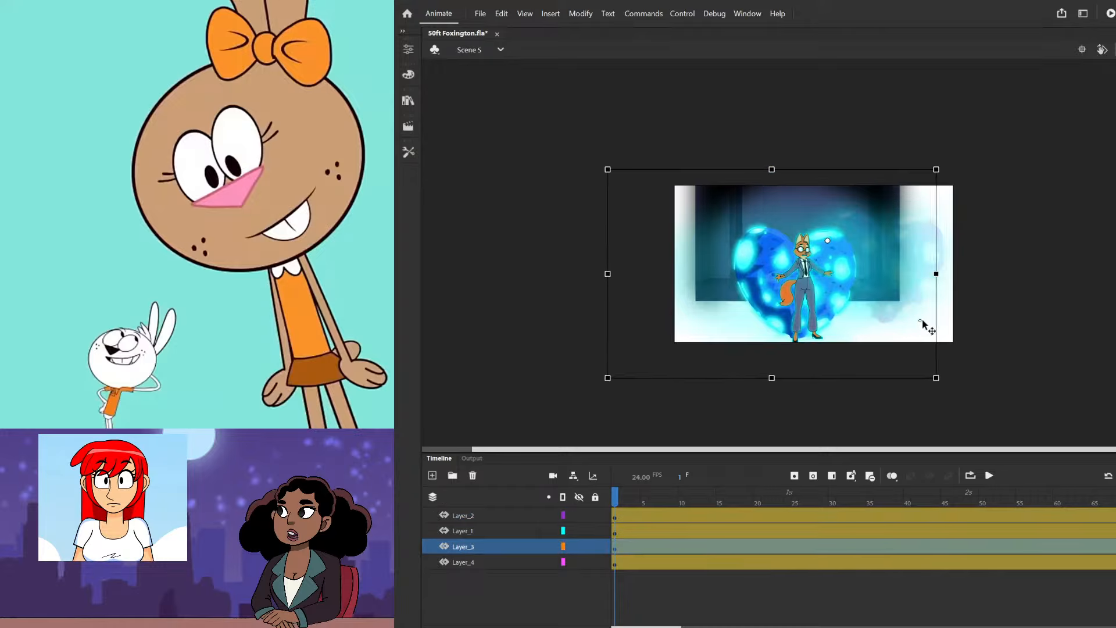
key("ctrl+z")
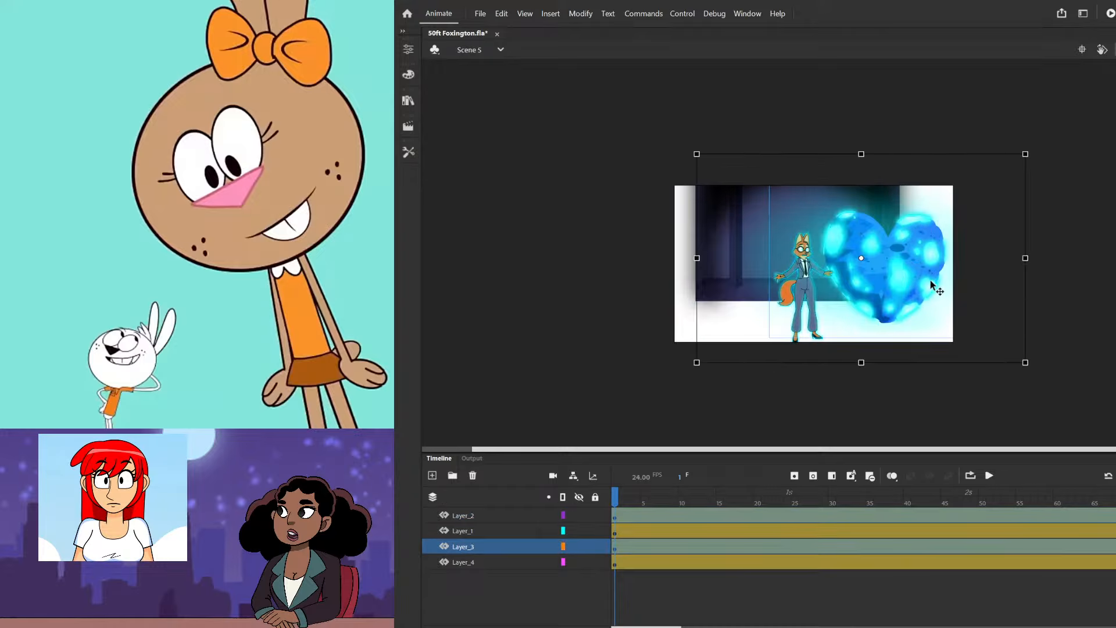
left_click_drag(931, 281, 940, 301)
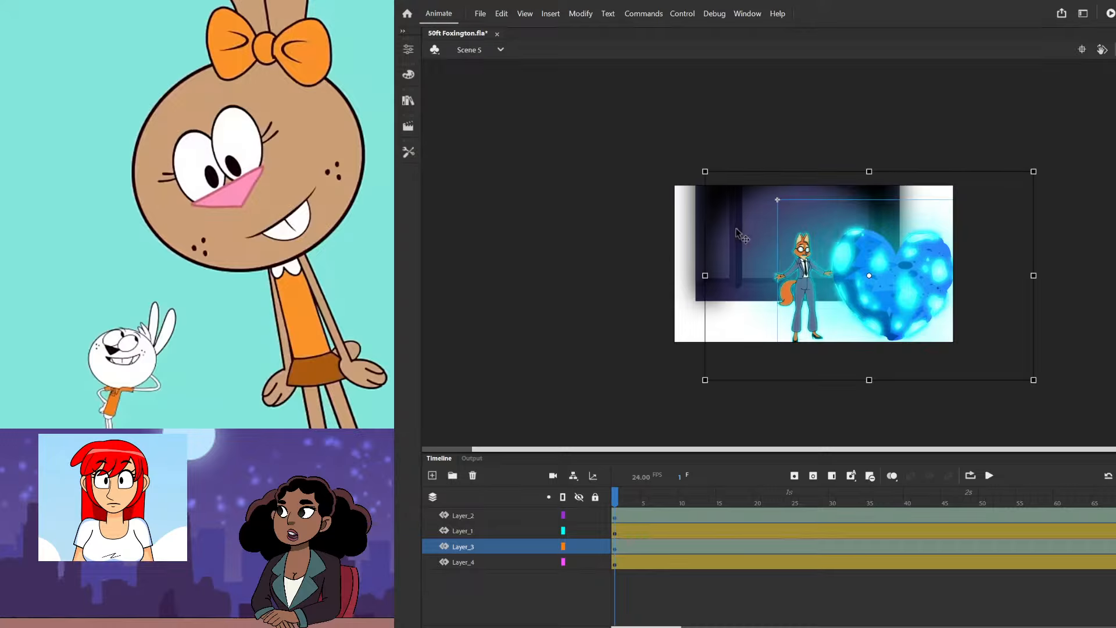
left_click(650, 150)
- Enlarge the room background on Layer_4 and position it to cover the whole stage
left_click(696, 195)
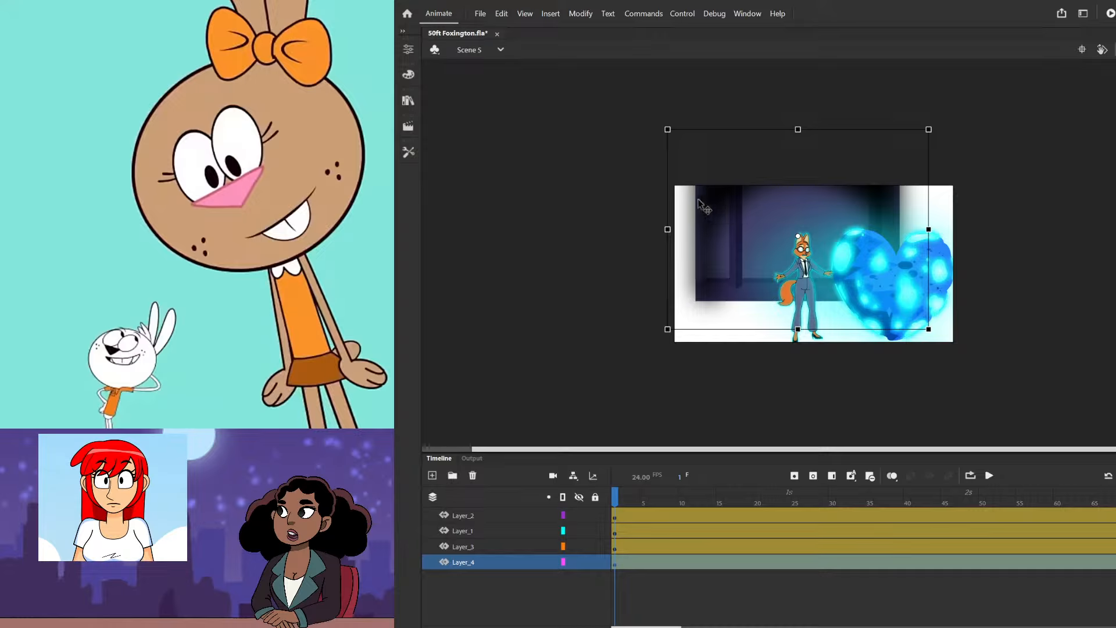
left_click_drag(697, 194, 660, 193)
key("ctrl+z")
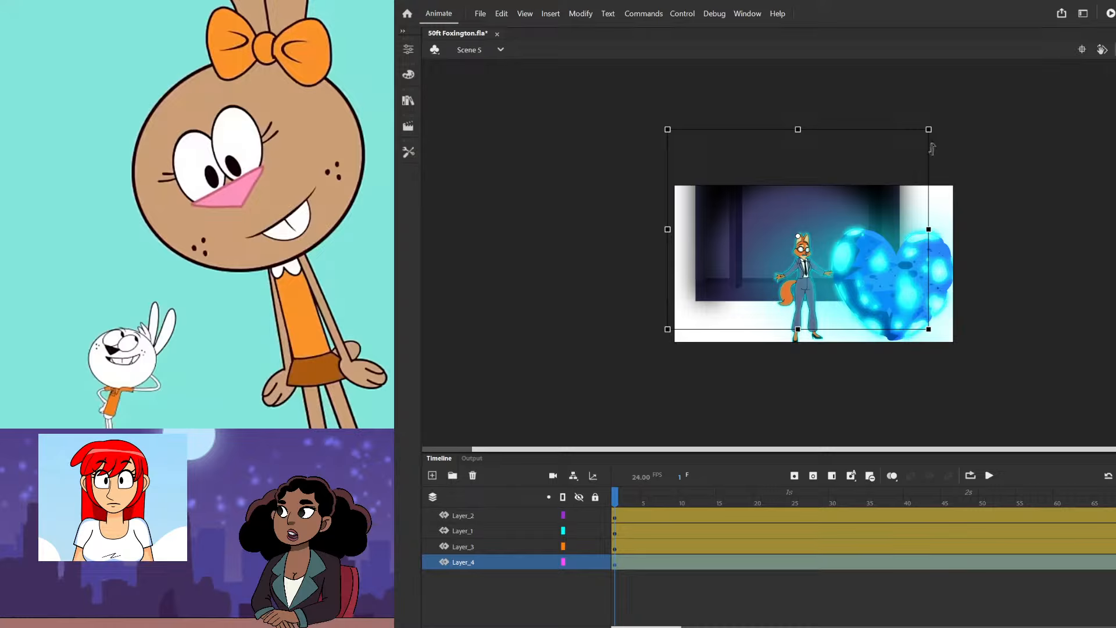
left_click_drag(929, 129, 996, 75)
left_click_drag(930, 158, 934, 159)
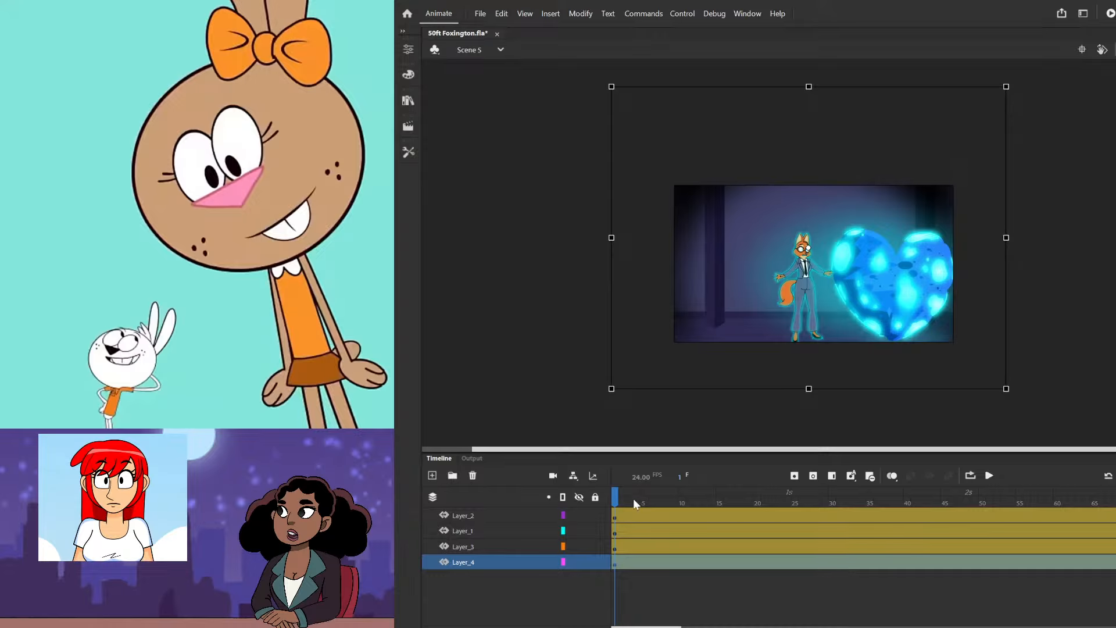
- Enlarge the fox, heart and glow on the upper three layers and shift them so they fill the stage height
left_click(616, 545)
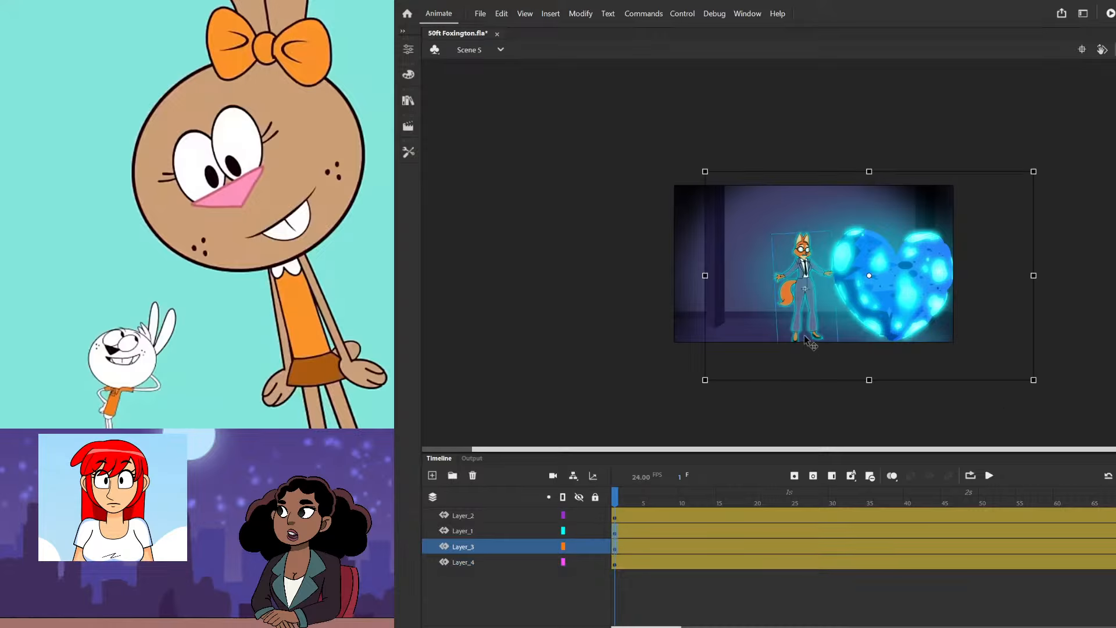
left_click(804, 335)
left_click(615, 545)
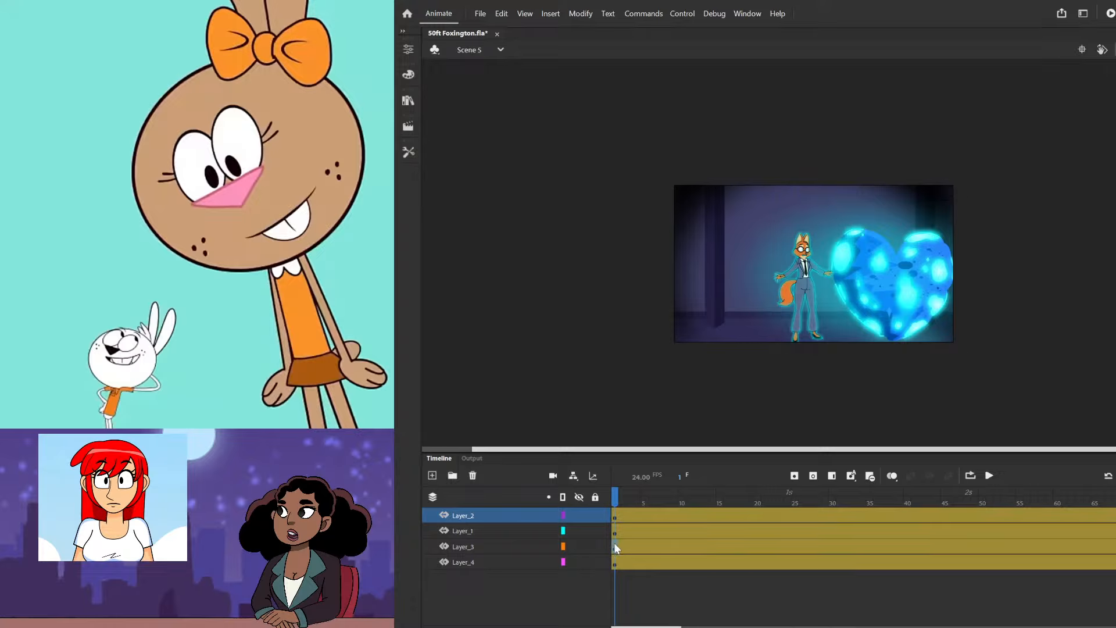
left_click(615, 546)
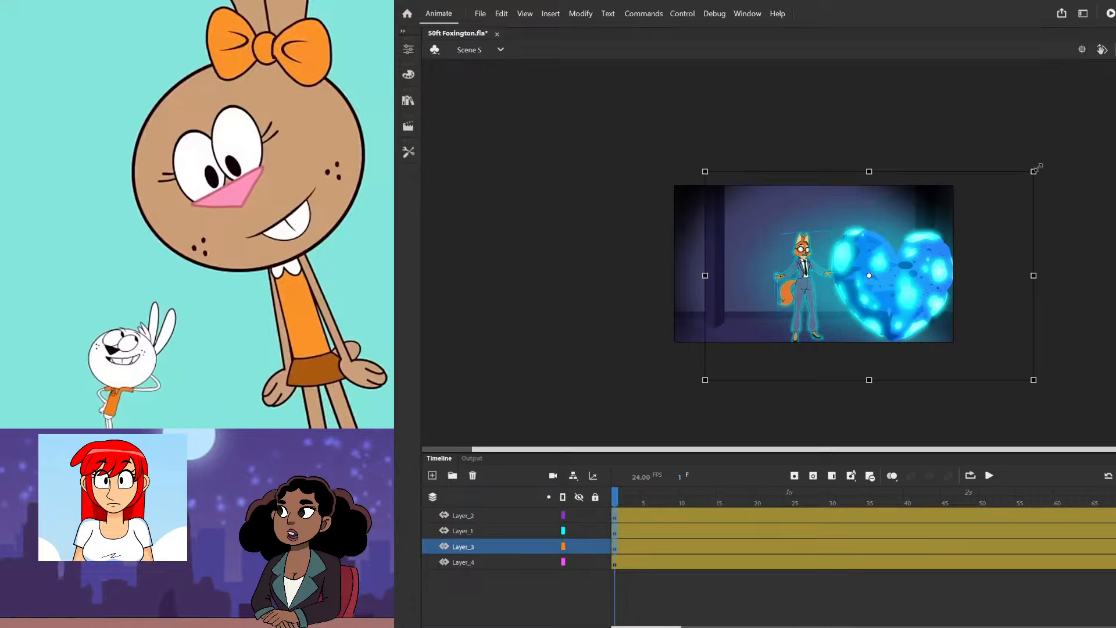
left_click_drag(1035, 171, 1080, 130)
left_click_drag(951, 262, 937, 242)
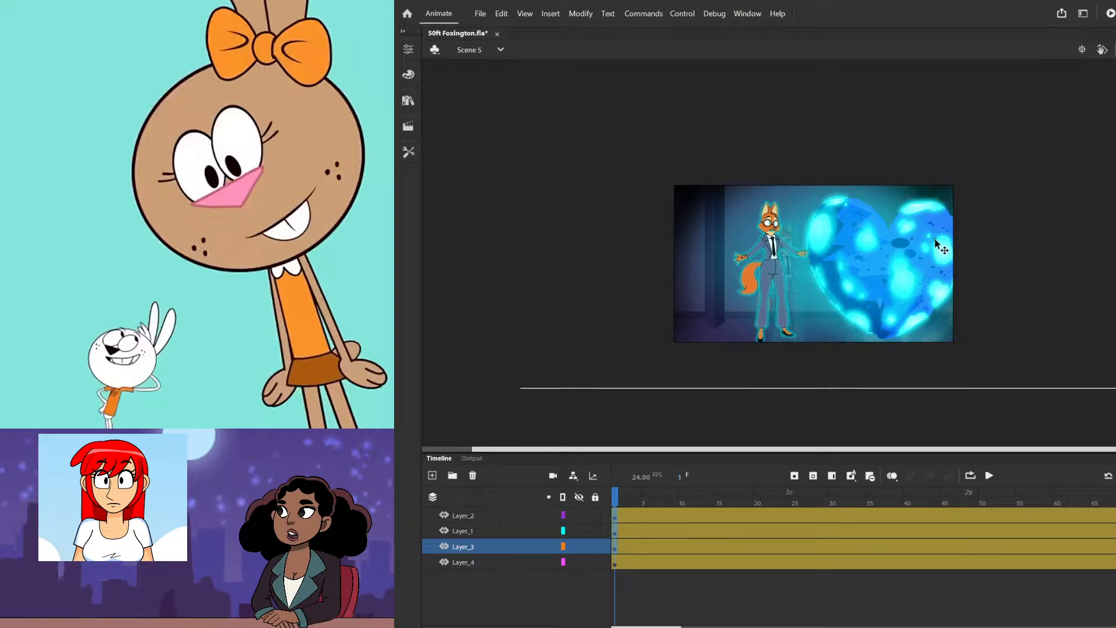
- Scale the Layer_4 background up slightly to suit the enlarged fox and heart
left_click(620, 562)
left_click_drag(1006, 87, 1024, 72)
left_click(1083, 145)
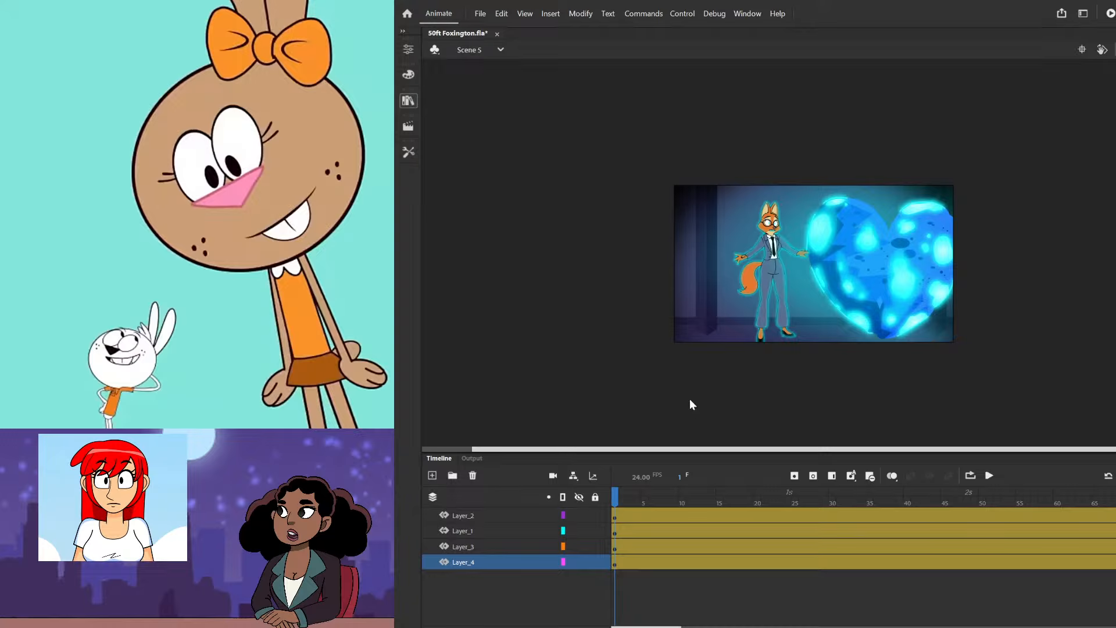
- Add a layer above Layer_2 and place the suited fox without glow from the library on frame 1, beside the glowing fox
left_click(653, 532)
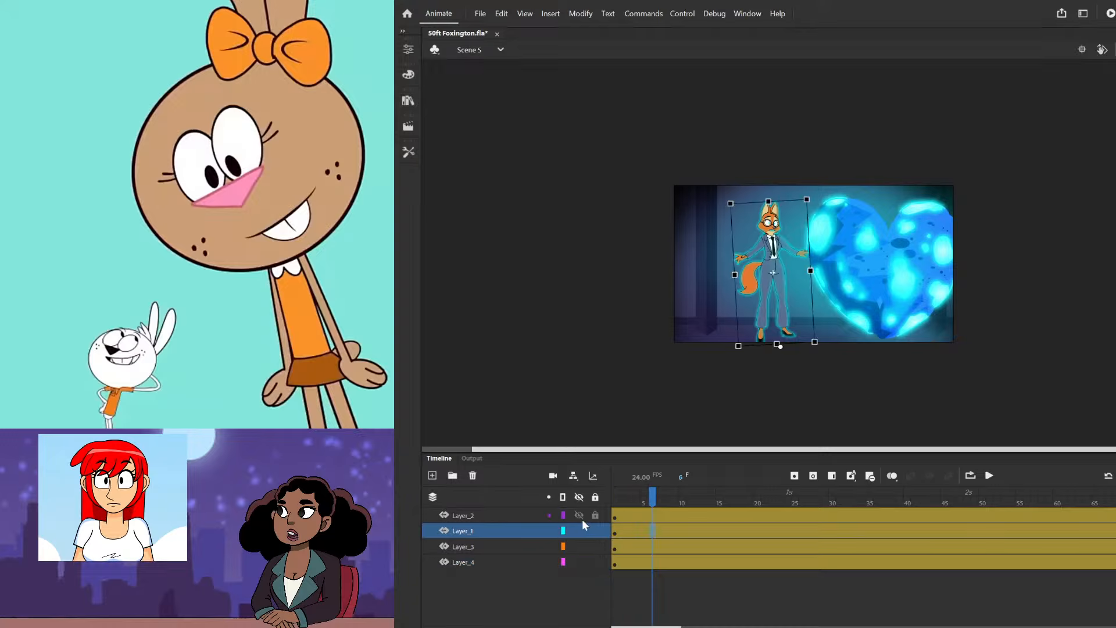
left_click(532, 517)
key("ctrl+shift+n")
left_click(614, 520)
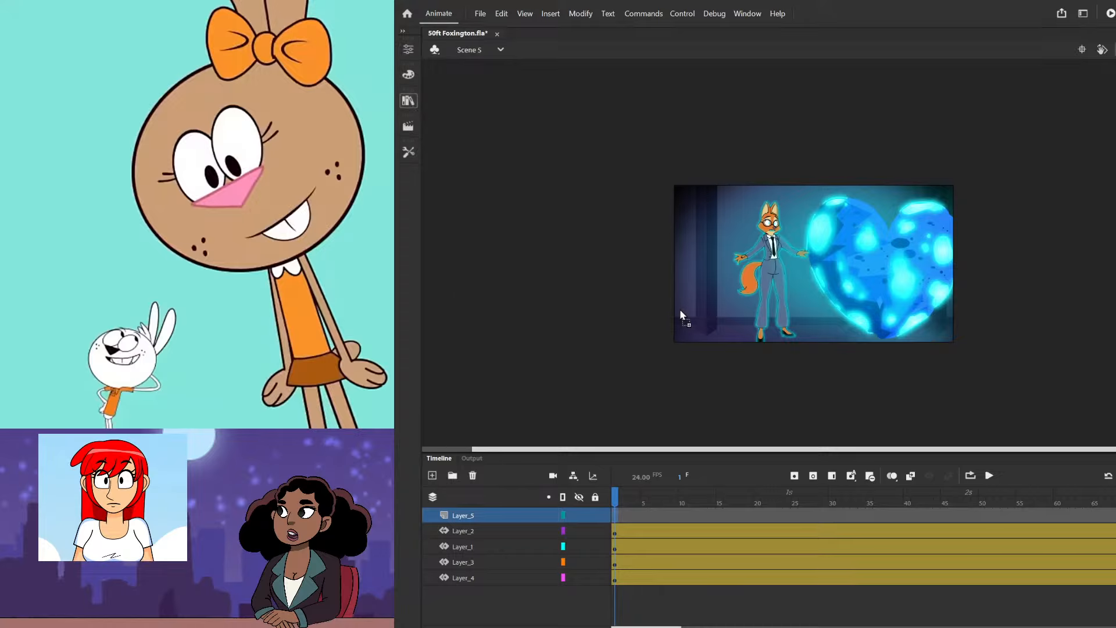
left_click_drag(681, 312, 707, 274)
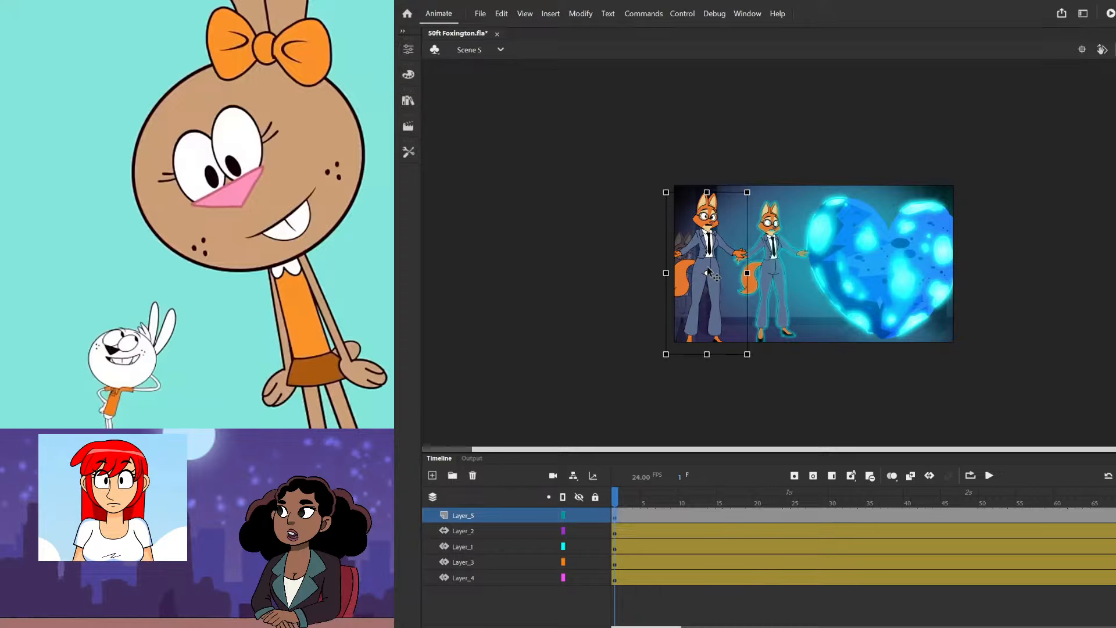
scroll(713, 254, "up", 6)
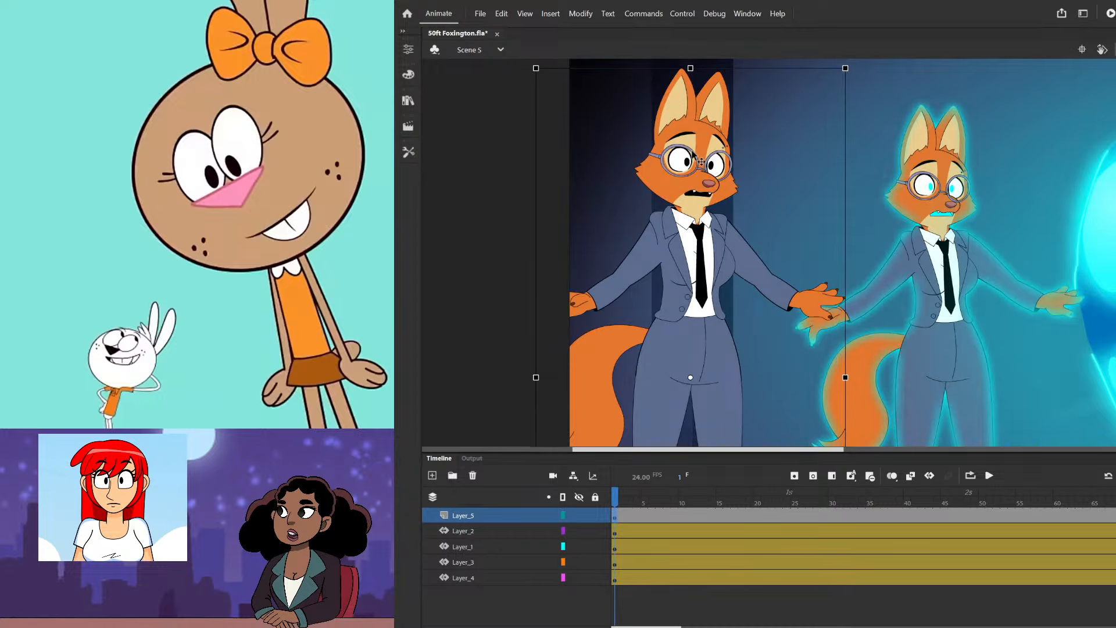
scroll(701, 162, "down", 3)
scroll(702, 165, "down", 1)
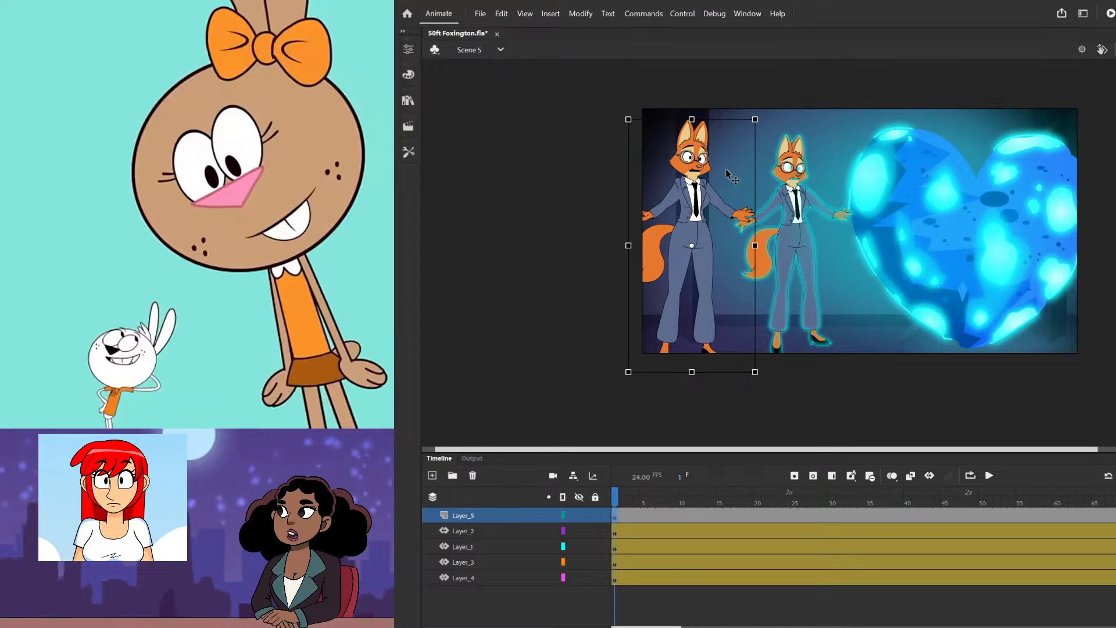
left_click(780, 198)
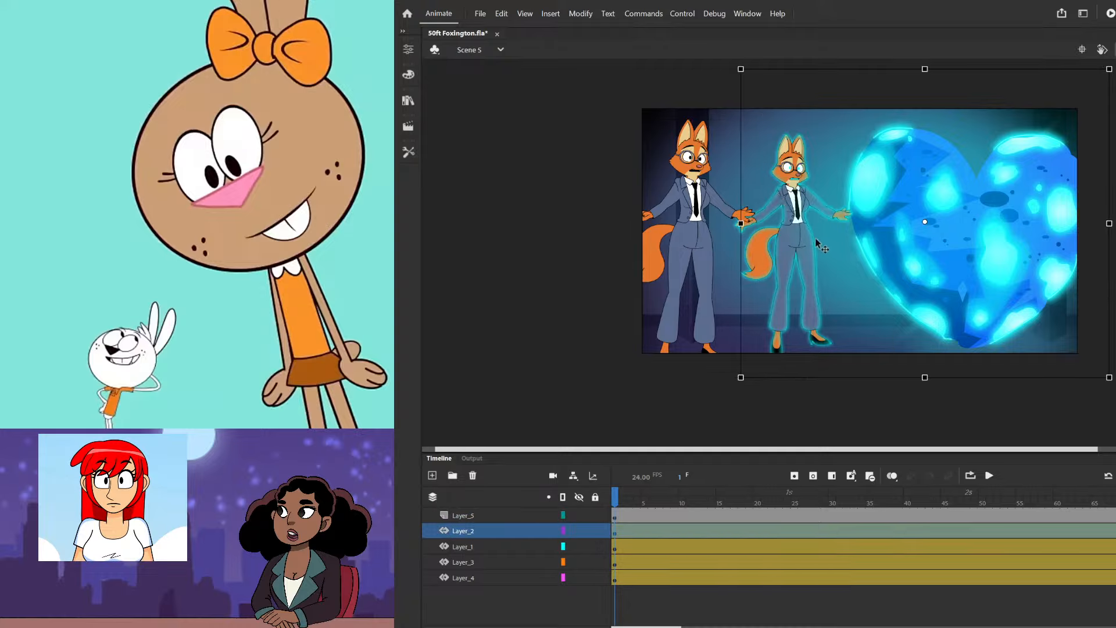
double_click(798, 234)
double_click(706, 258)
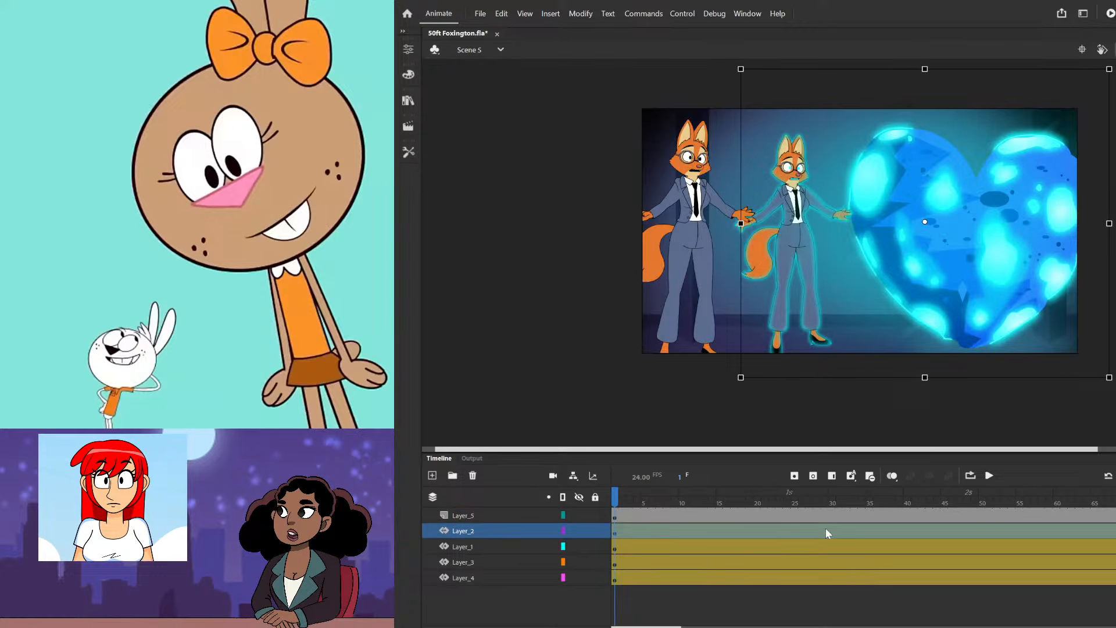
double_click(764, 274)
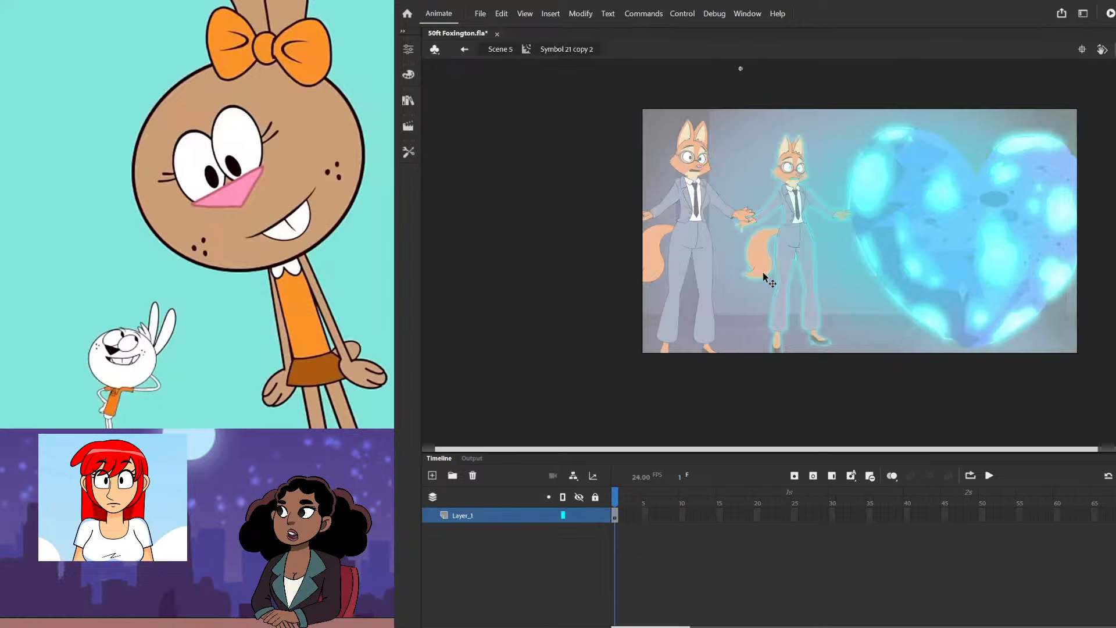
double_click(642, 278)
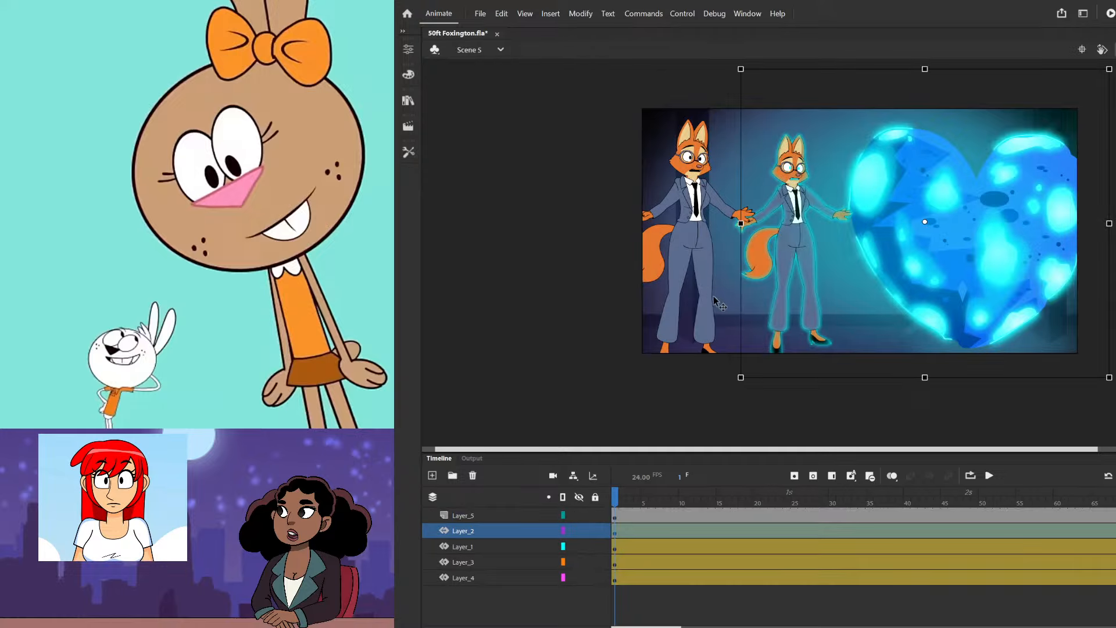
- Lock Layer_2 and delete the glowing fox from Layer_1
left_click(596, 531)
left_click(790, 220)
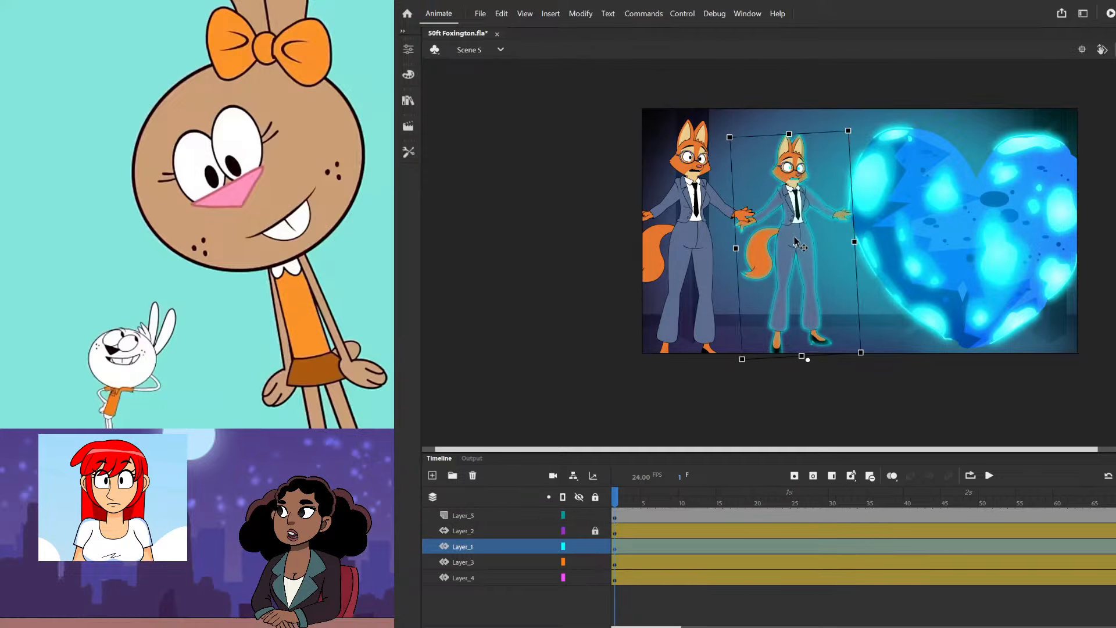
key("Delete")
- Move the new suited fox into the deleted fox's place and scale it down so it stands full-length beside the heart
left_click_drag(705, 217, 784, 218)
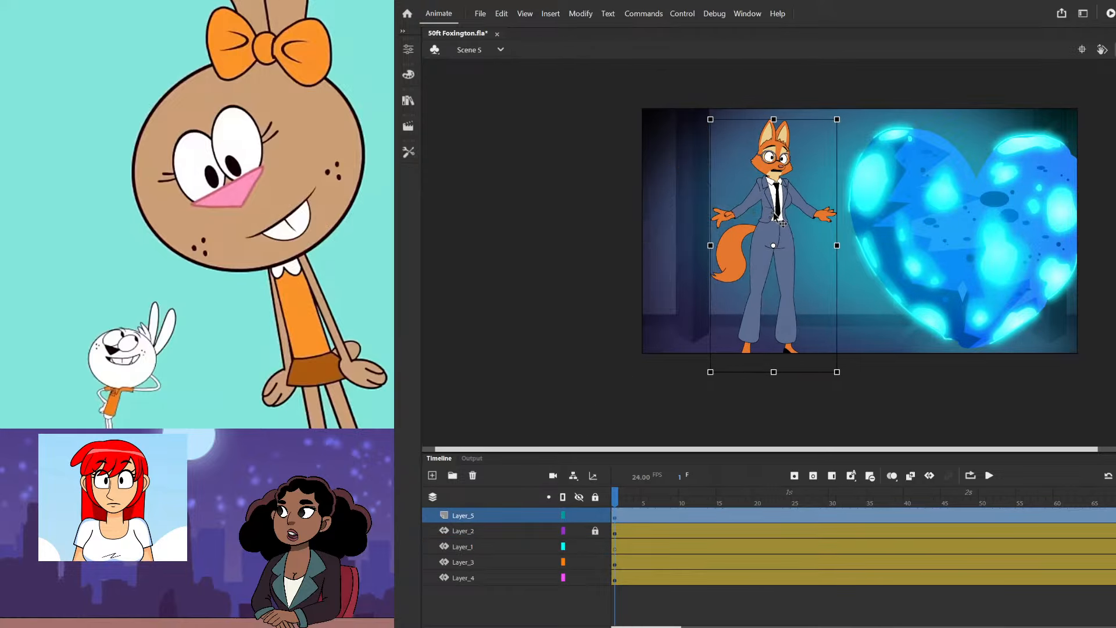
left_click_drag(837, 119, 826, 162)
left_click_drag(784, 231, 783, 219)
left_click_drag(824, 153, 811, 204)
left_click_drag(776, 254, 786, 249)
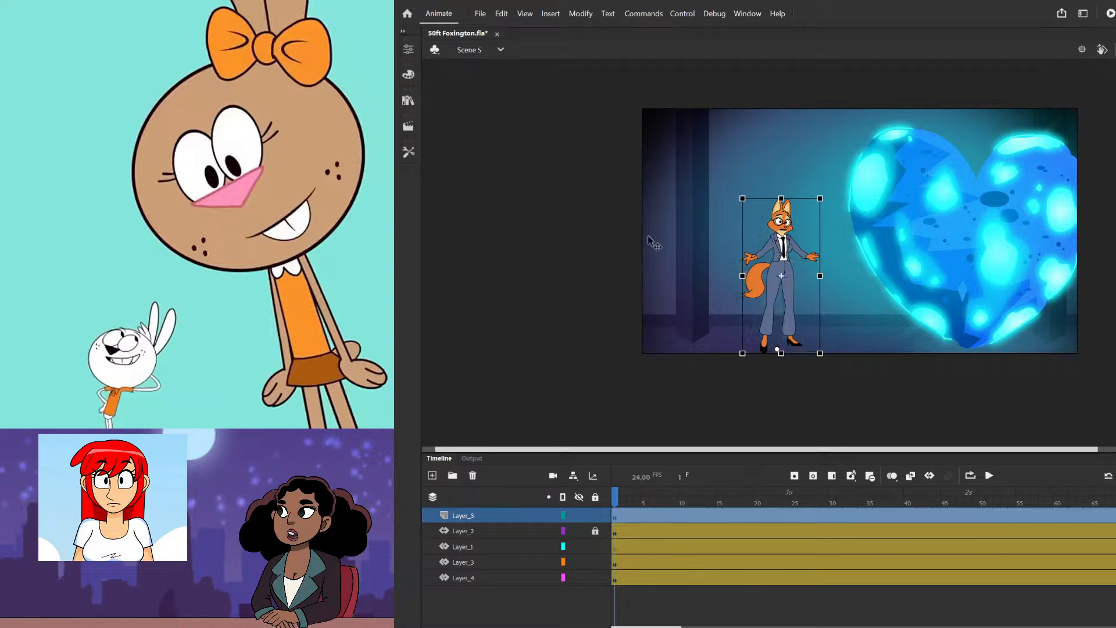
- Open the suited fox symbol on Layer_5 for editing in place
left_click(623, 244)
left_click(789, 229)
double_click(794, 258)
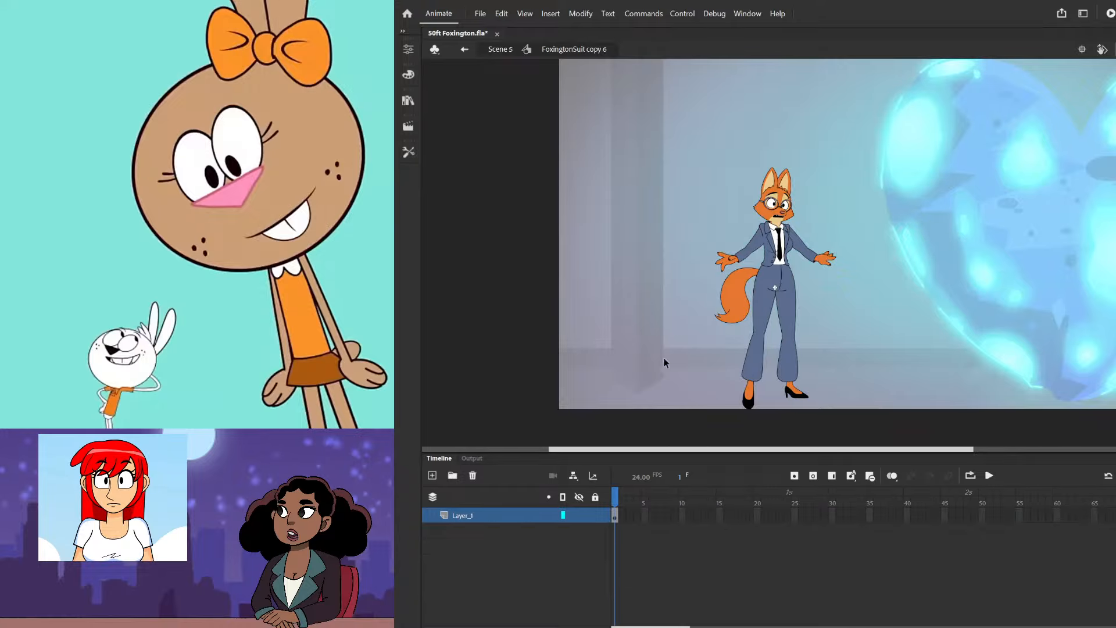
- Try to rotate the fox's heart-side arm downward inside the symbol
scroll(740, 229, "up", 3)
left_click_drag(639, 256, 775, 323)
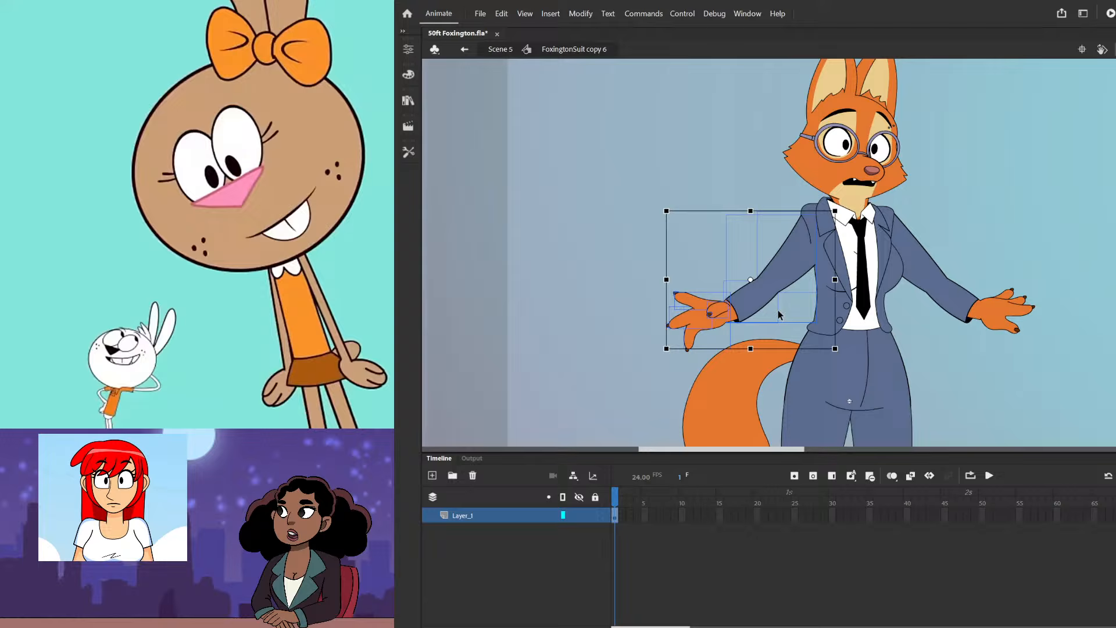
left_click(620, 206)
scroll(773, 164, "down", 1)
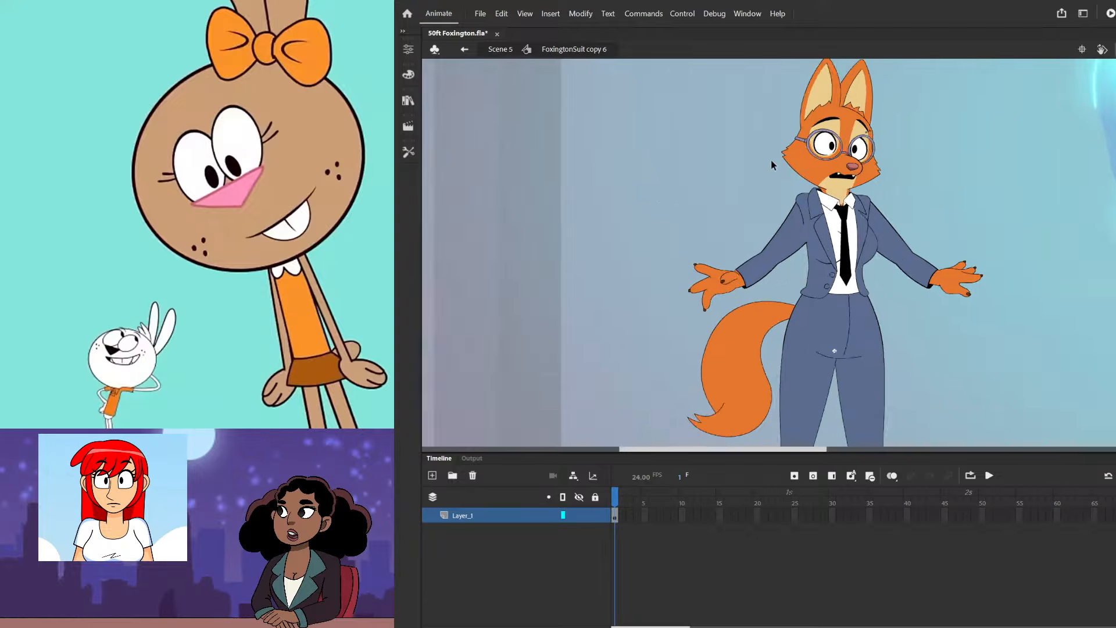
scroll(771, 160, "down", 2)
scroll(845, 184, "up", 2)
left_click_drag(916, 192, 844, 252)
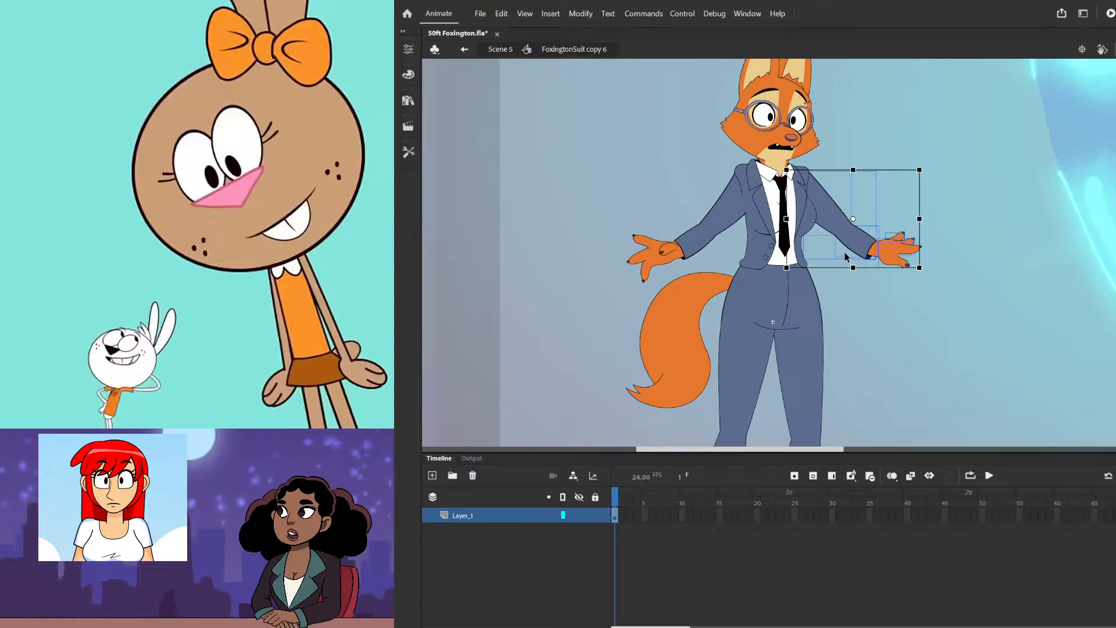
left_click_drag(924, 271, 890, 349)
left_click(623, 219)
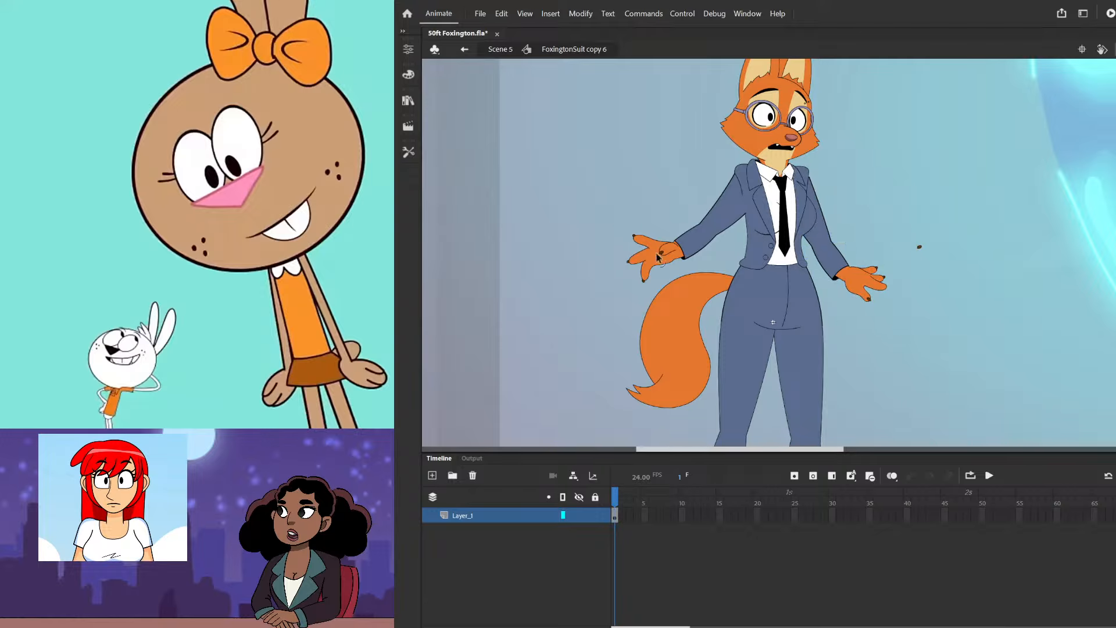
- Undo the rotation of the fox's heart-side arm
scroll(659, 259, "down", 3)
key("ctrl+z")
scroll(825, 229, "up", 3)
key("ctrl+z")
key("ctrl+z")
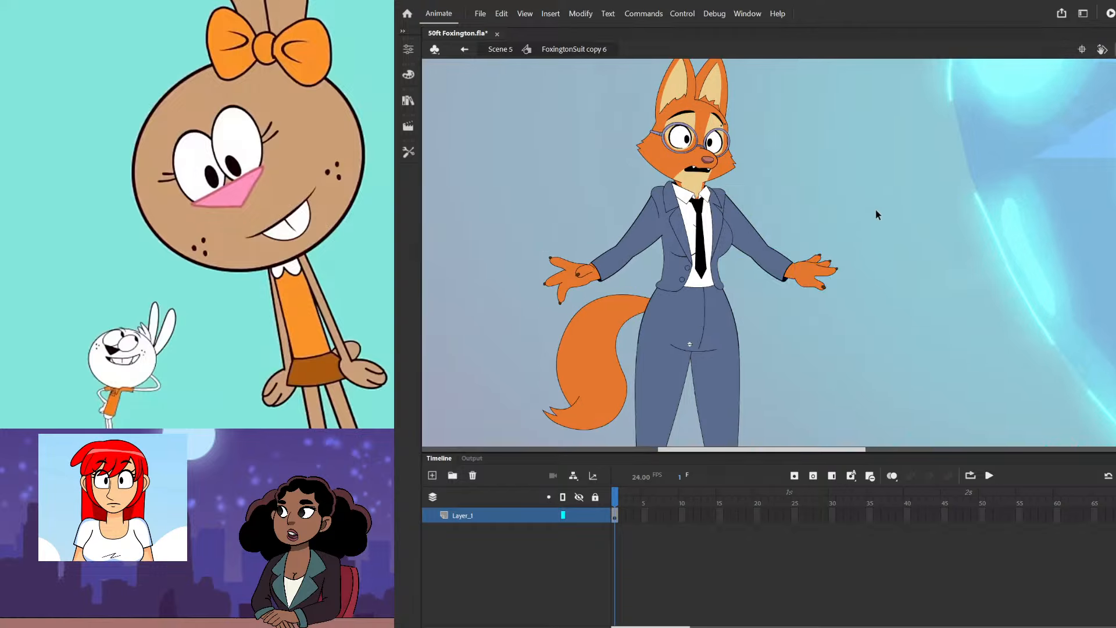
- Select the fox's whole heart-side arm with the hand, set its pivot at the shoulder and rotate it downward closer to the body
left_click_drag(895, 192, 758, 281)
left_click_drag(771, 243, 717, 197)
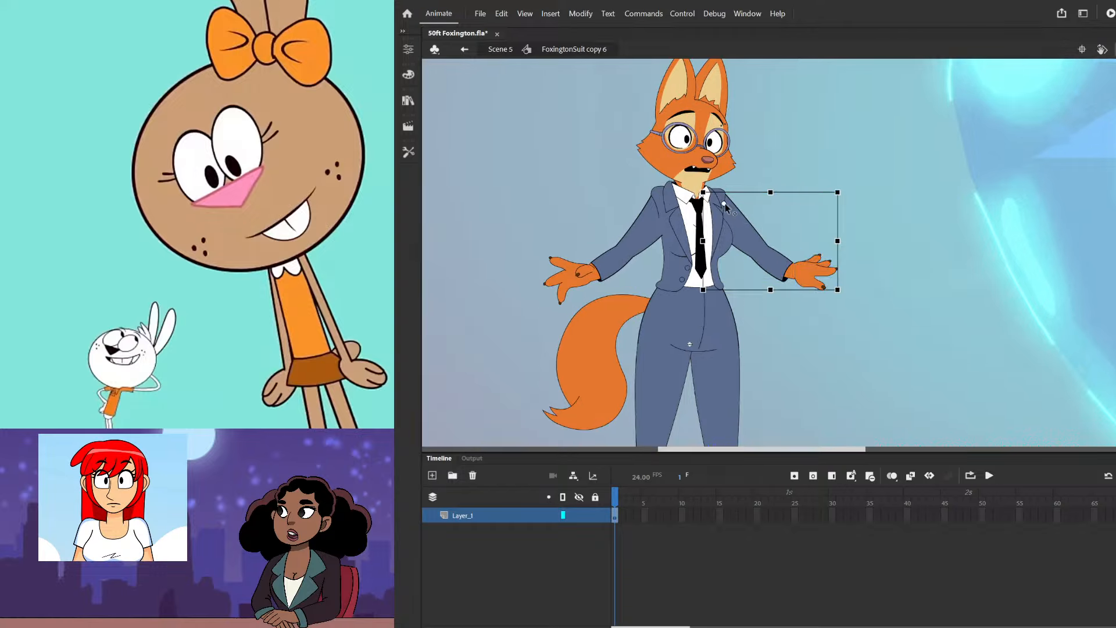
left_click_drag(850, 294, 807, 350)
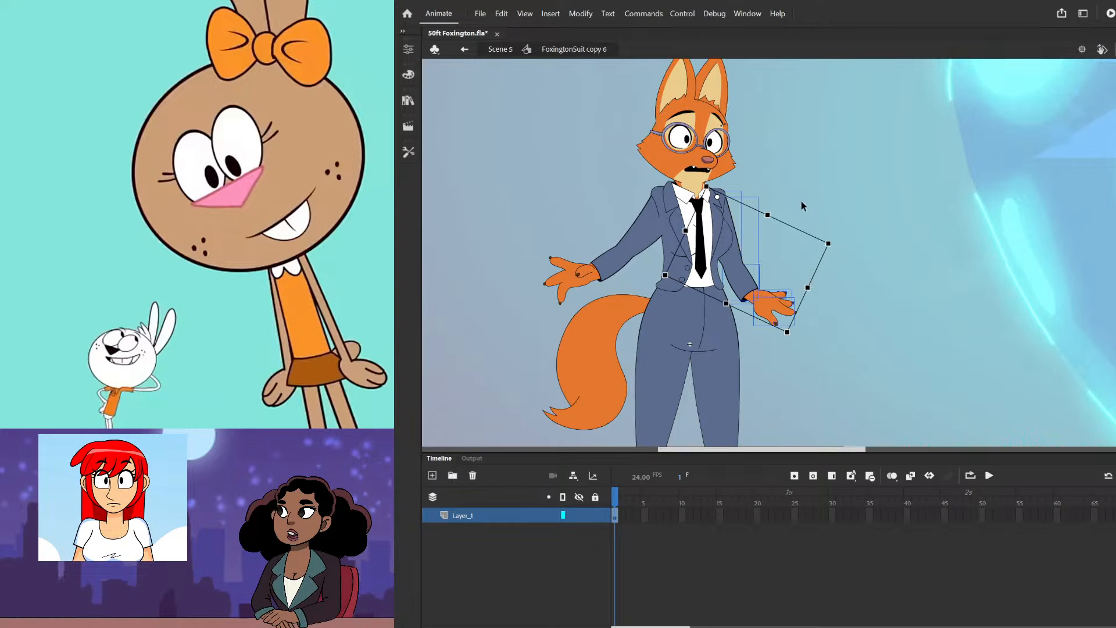
left_click(801, 200)
scroll(721, 230, "down", 2)
- Select the fox's head, set its pivot at the neck and tilt it slightly back, away from the heart
scroll(658, 121, "up", 3)
left_click_drag(643, 116, 795, 255)
left_click_drag(732, 188, 725, 266)
left_click_drag(804, 115, 774, 99)
left_click(819, 122)
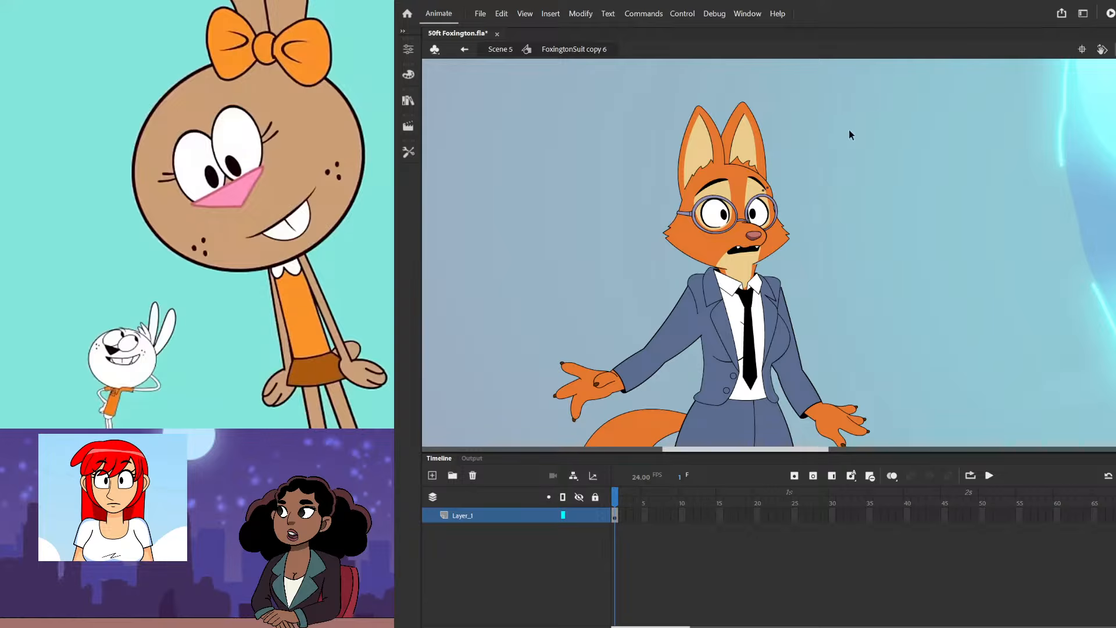
- Leave the fox symbol and return to Scene 5
scroll(734, 197, "up", 1)
scroll(734, 191, "up", 1)
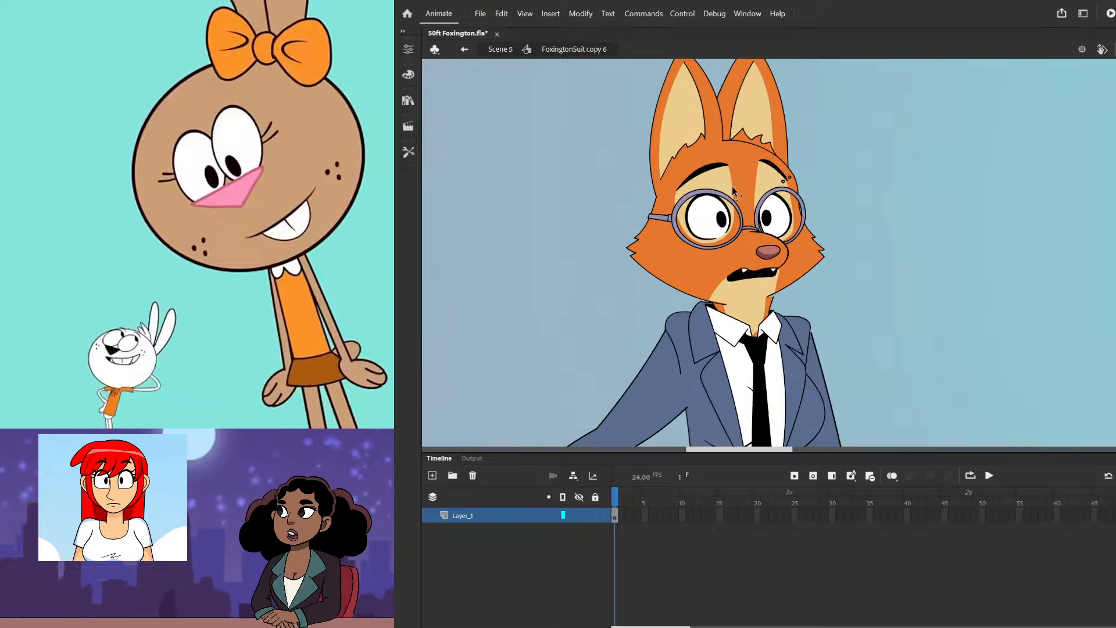
scroll(731, 184, "down", 5)
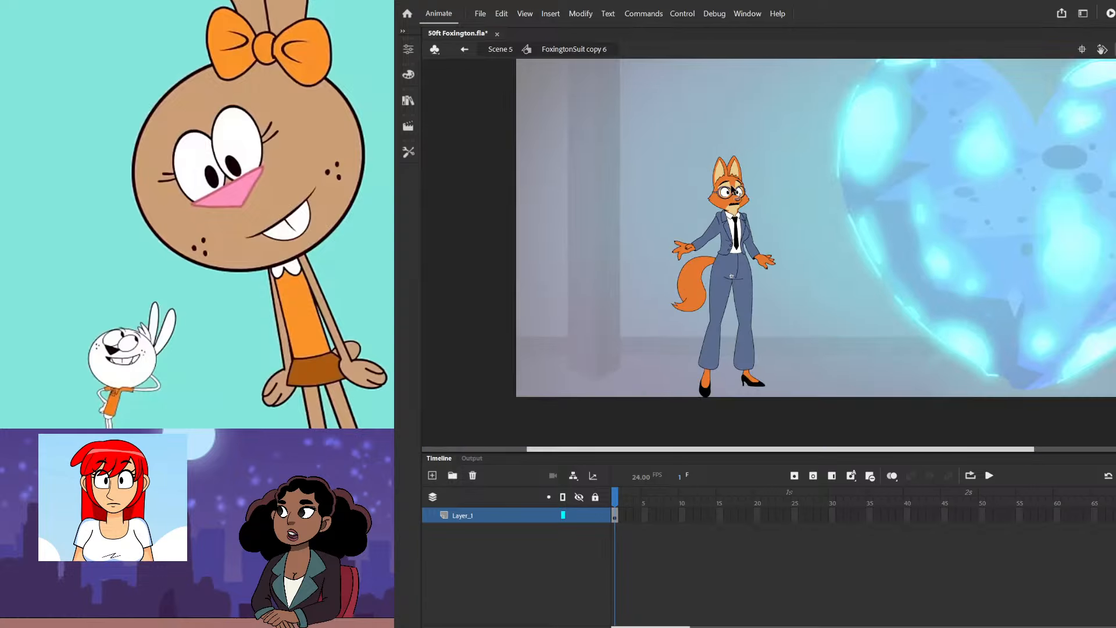
left_click(501, 50)
left_click(669, 177)
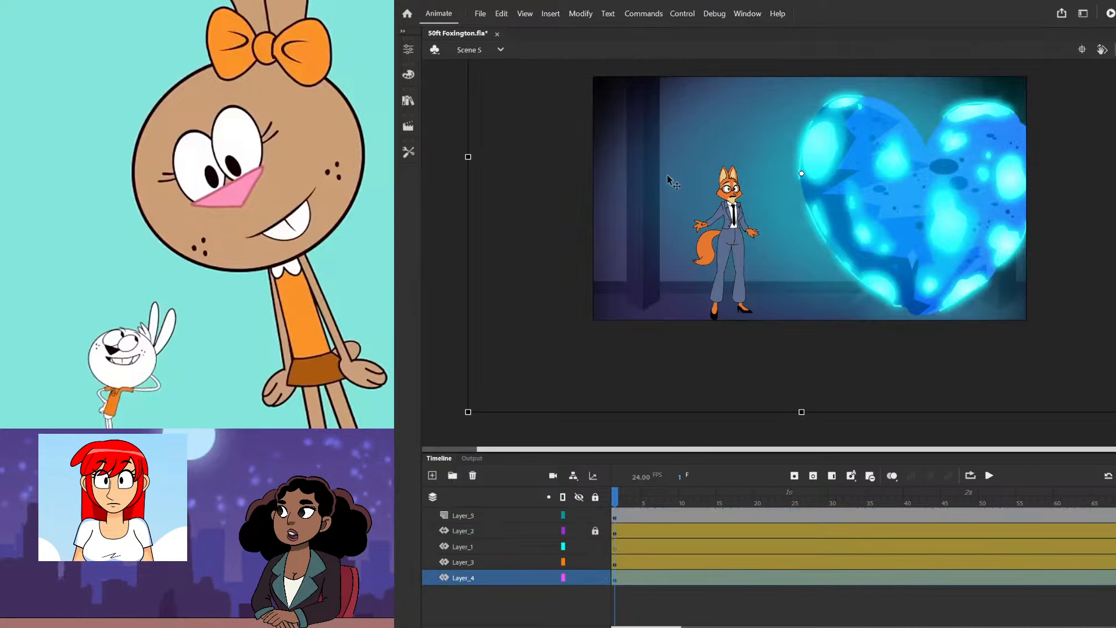
- Hide Layer_2 and Layer_3, and delete the emptied Layer_1
left_click(579, 531)
scroll(734, 205, "up", 3)
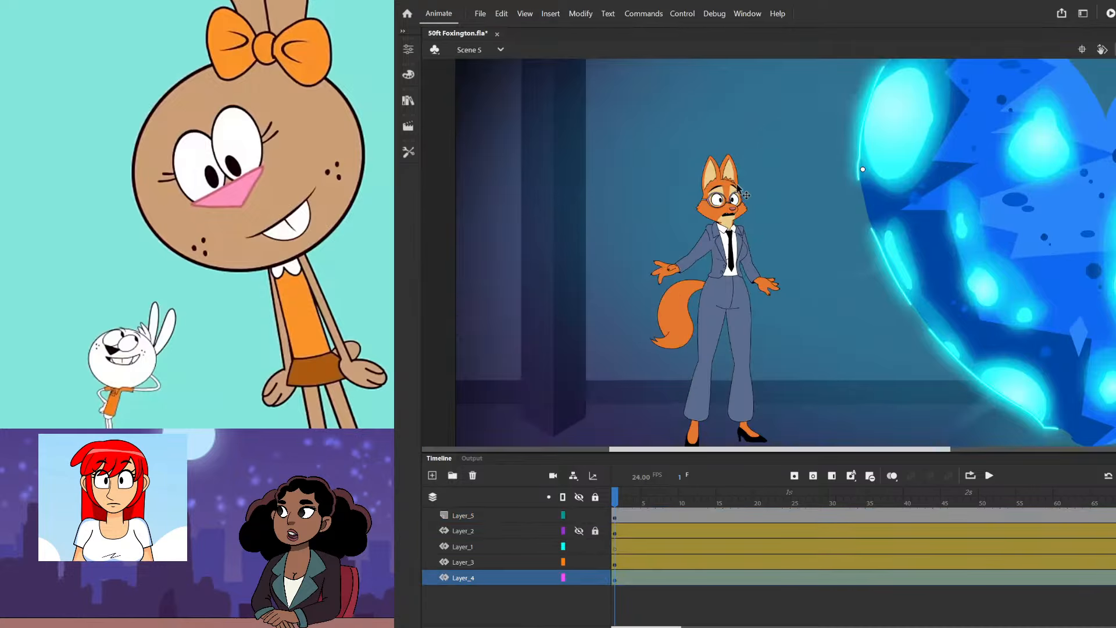
scroll(732, 202, "down", 3)
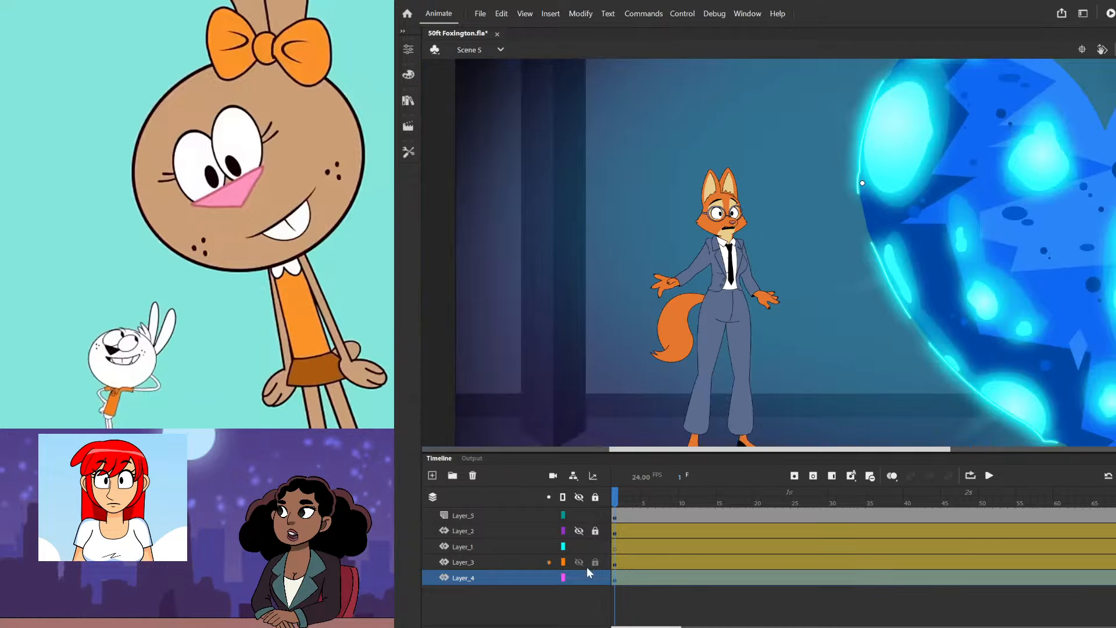
left_click(579, 562)
left_click(543, 546)
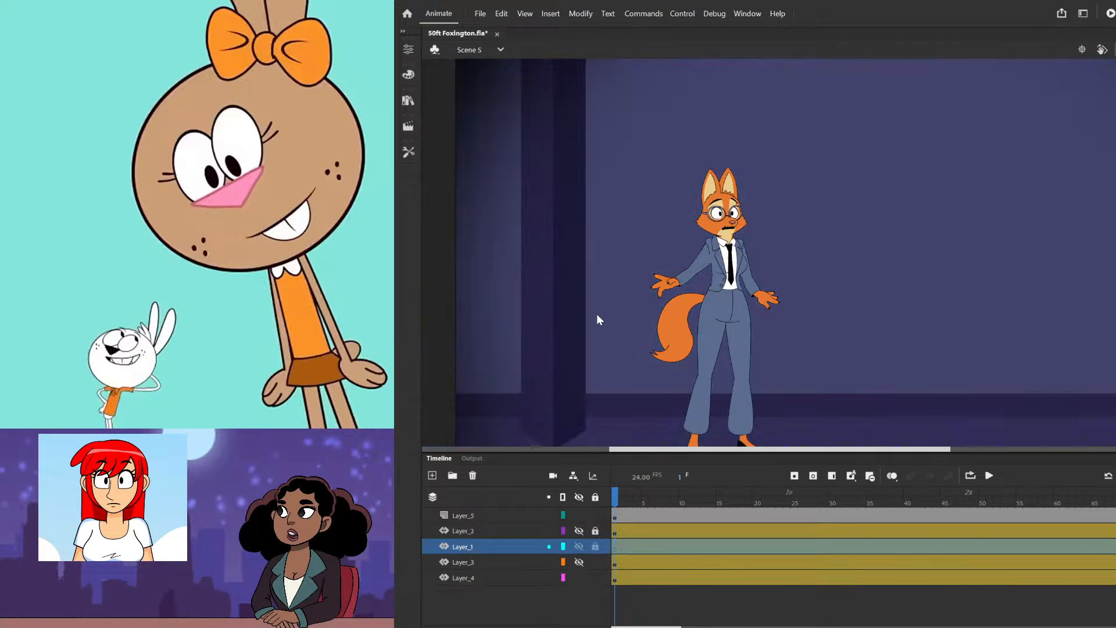
key("Delete")
- Open the fox symbol for editing and delete the black open-mouth shape, keeping the two fangs
scroll(728, 214, "up", 4)
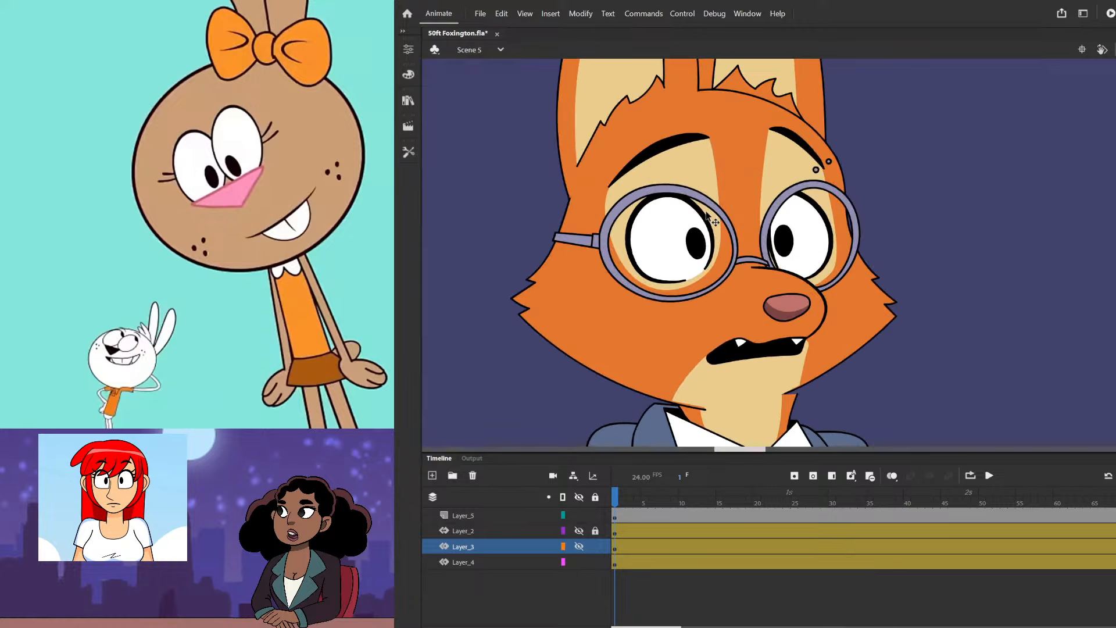
left_click(683, 200)
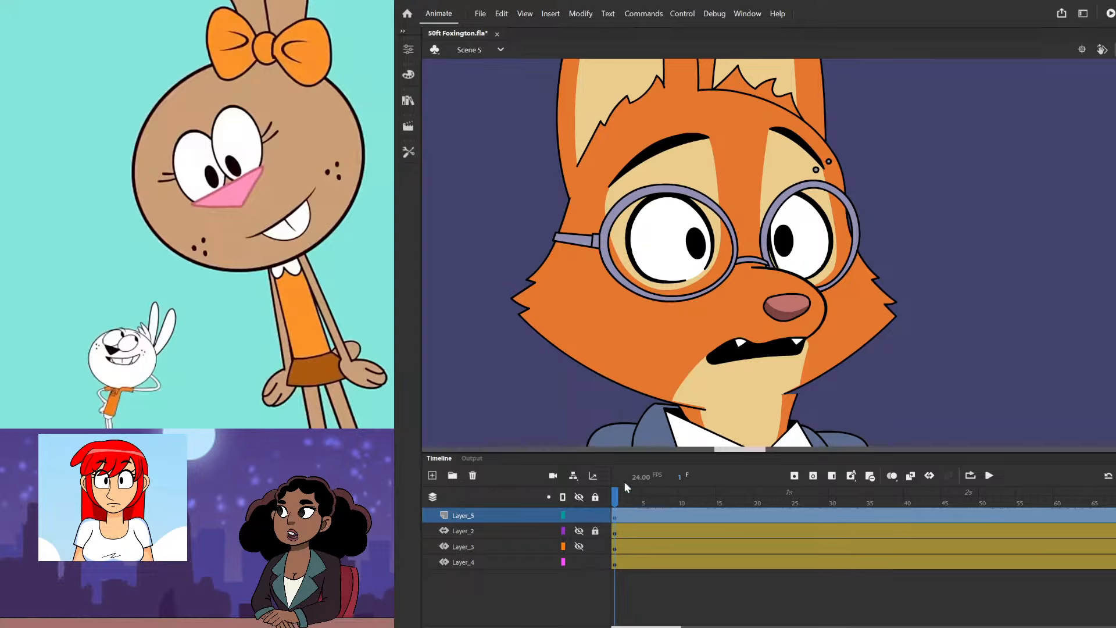
double_click(690, 345)
left_click(725, 350)
key("Delete")
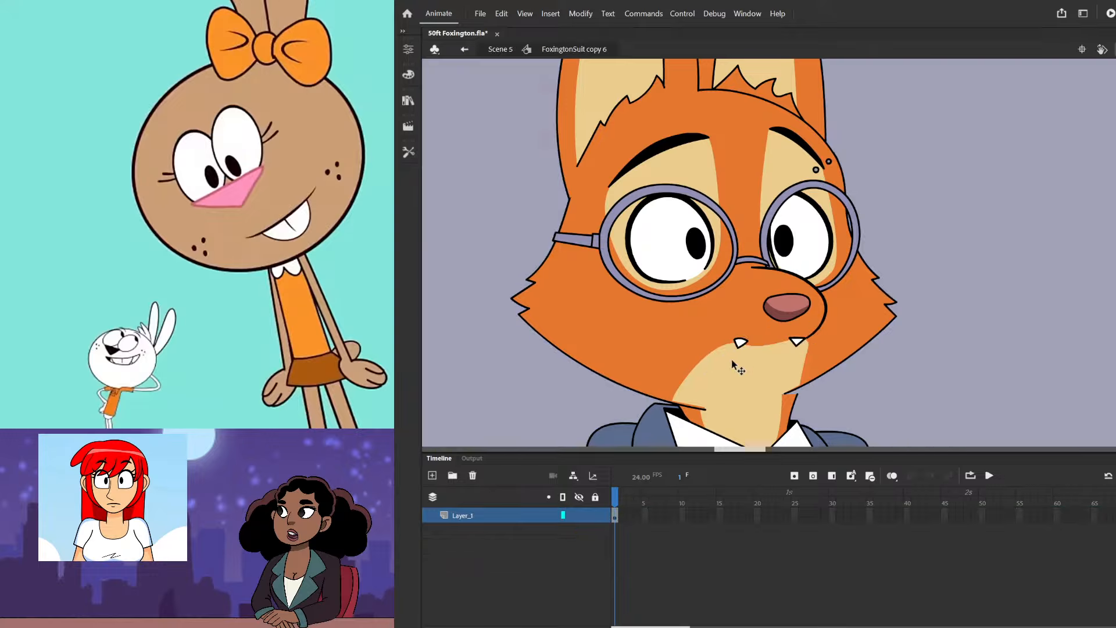
- Draw a thick black closed-mouth line from the muzzle outline across both fangs, curving up into the cheek
scroll(721, 331, "up", 3)
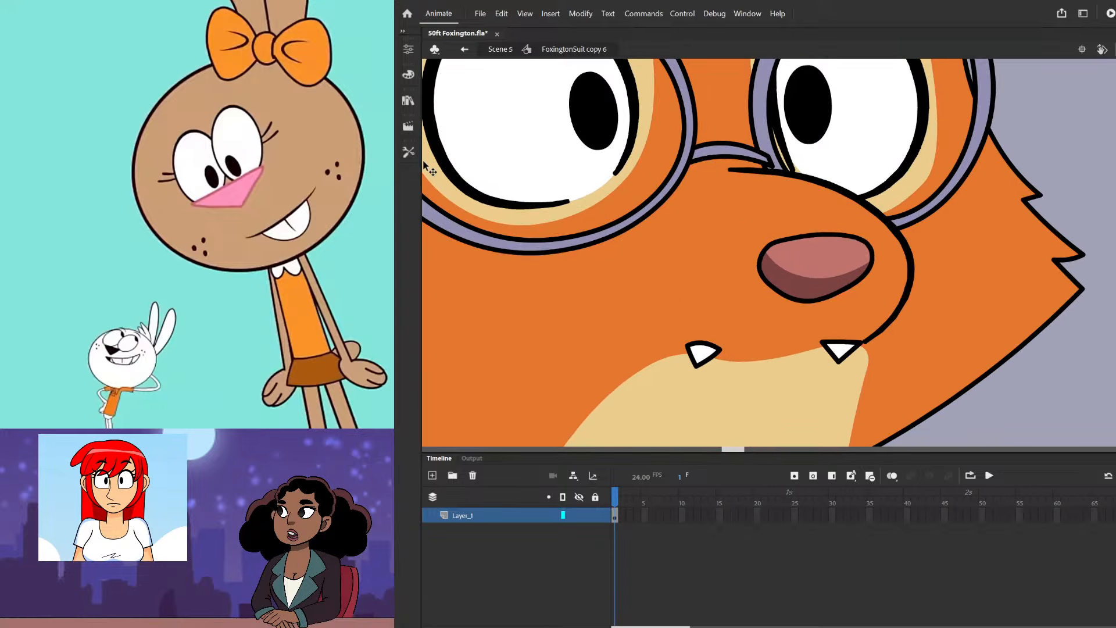
scroll(606, 210, "down", 3)
scroll(696, 256, "up", 2)
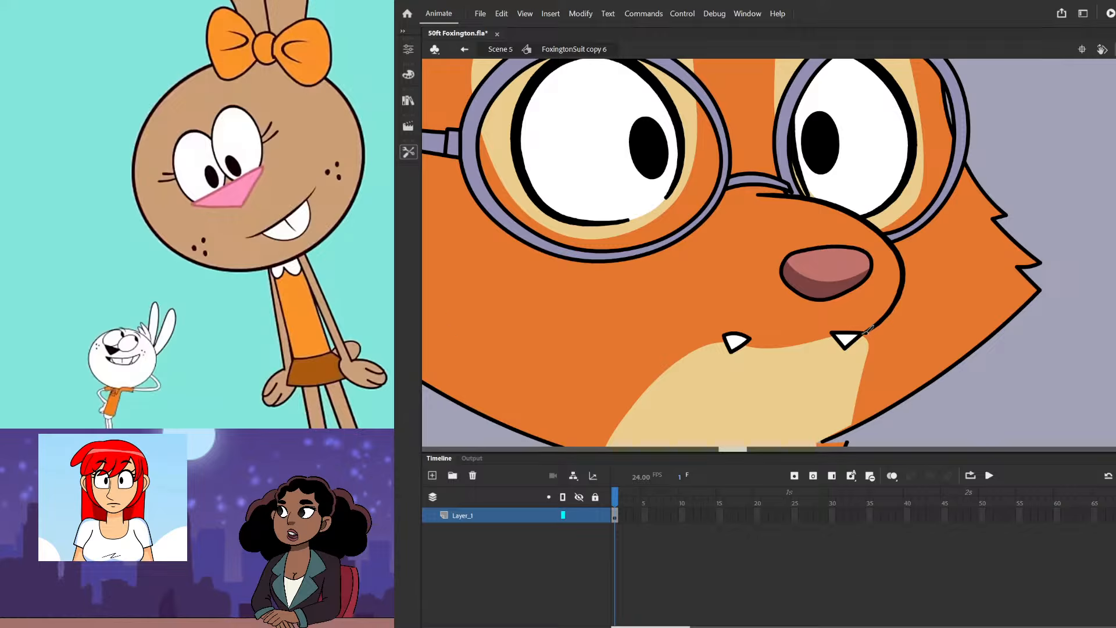
mouse_move(864, 333)
left_mouse_down()
mouse_move(723, 336)
mouse_move(687, 313)
left_mouse_up()
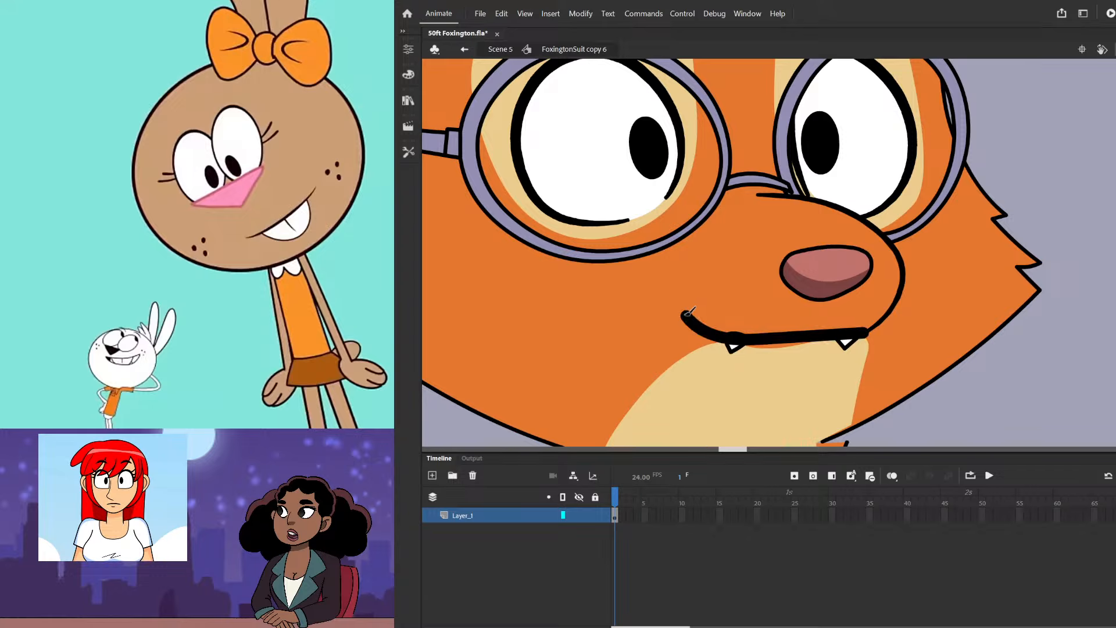
scroll(761, 336, "down", 2)
scroll(760, 336, "up", 3)
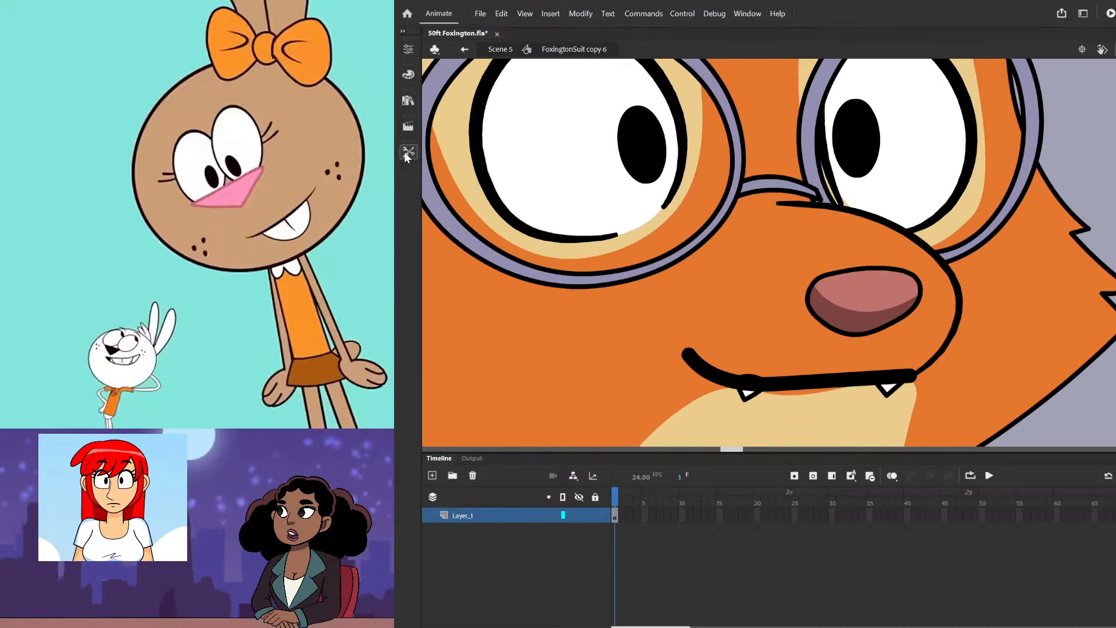
- Add a width point mid-way along the mouth line and taper both of its ends
scroll(772, 391, "up", 2)
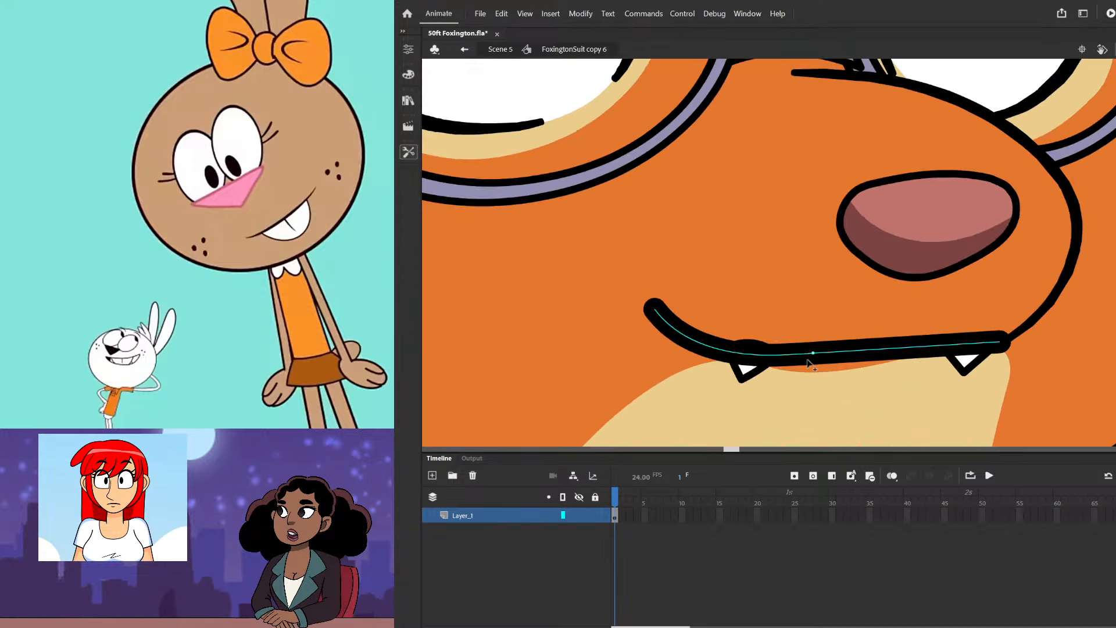
left_click(807, 359)
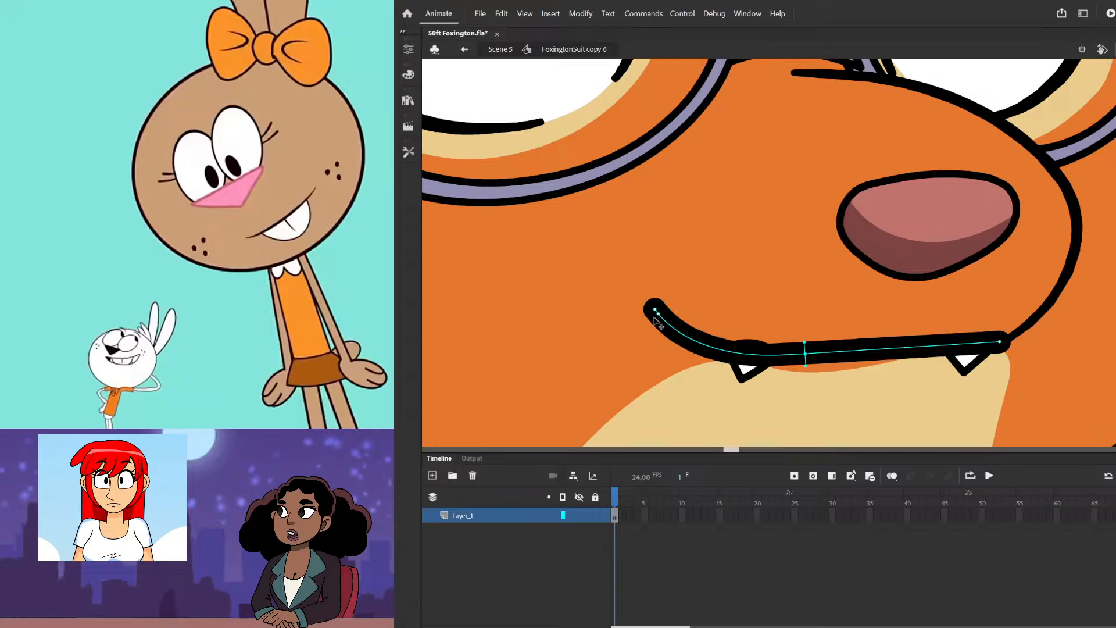
left_click_drag(649, 317, 654, 309)
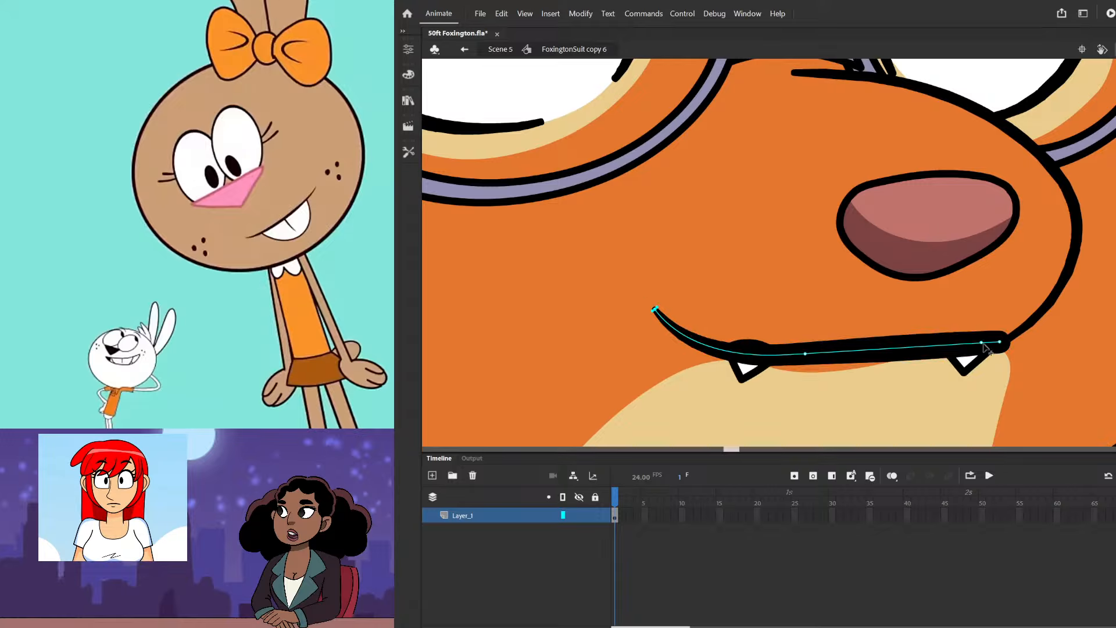
left_click_drag(999, 333, 1002, 341)
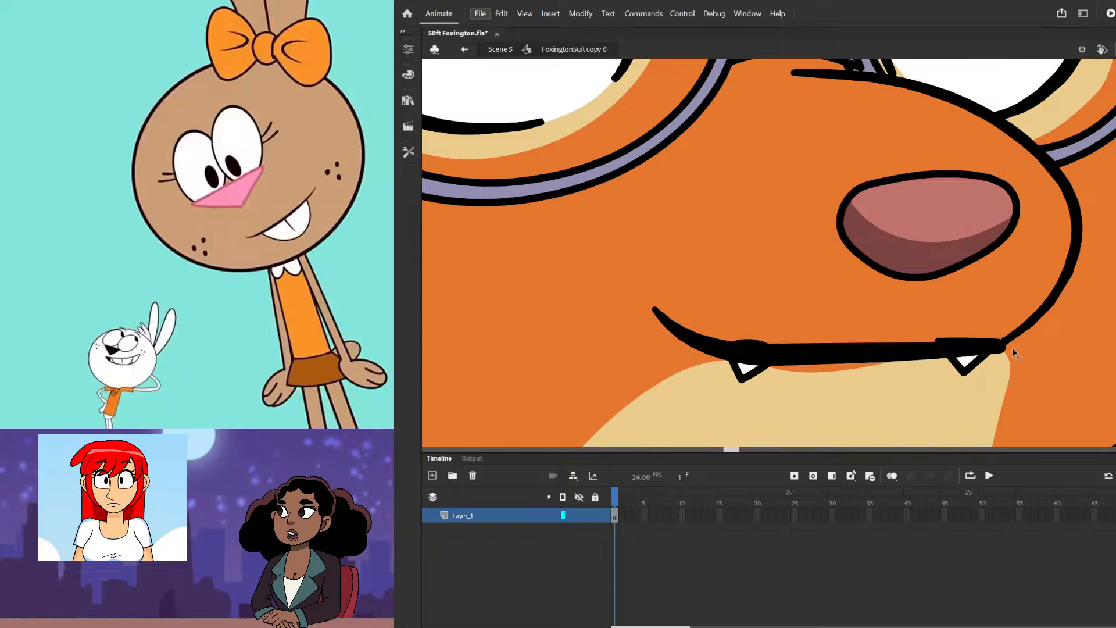
- Open the mouth line's drawing object and curve its nose-side end up into the muzzle outline with a thin tip
left_click(408, 152)
left_click(432, 160)
double_click(804, 346)
mouse_move(1003, 347)
left_mouse_down()
mouse_move(1024, 328)
mouse_move(1024, 348)
mouse_move(1039, 314)
left_mouse_up()
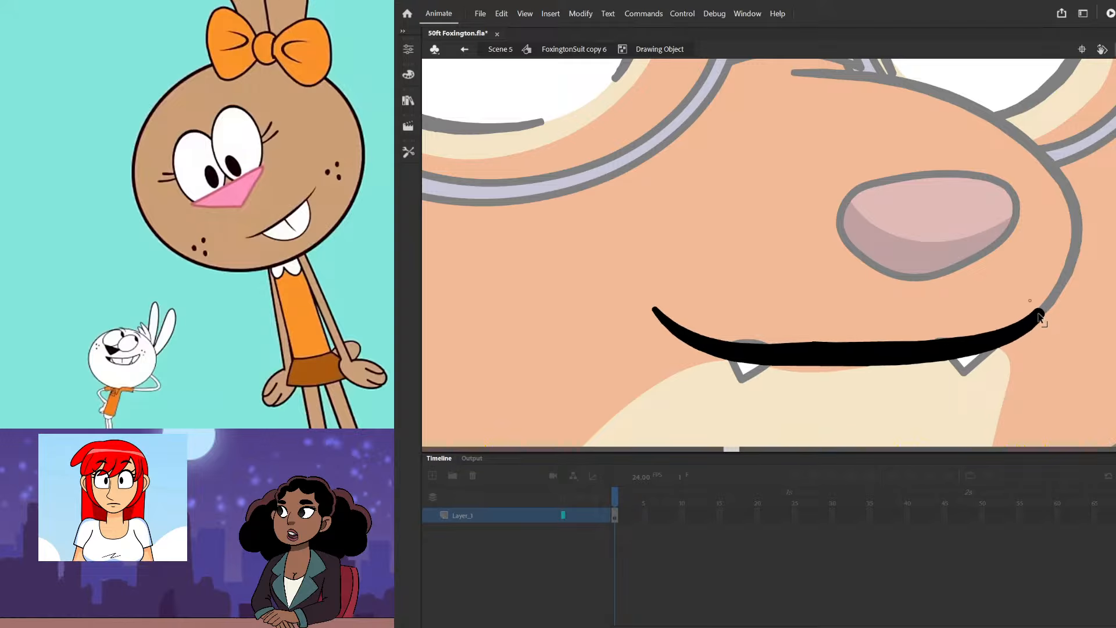
left_click(413, 155)
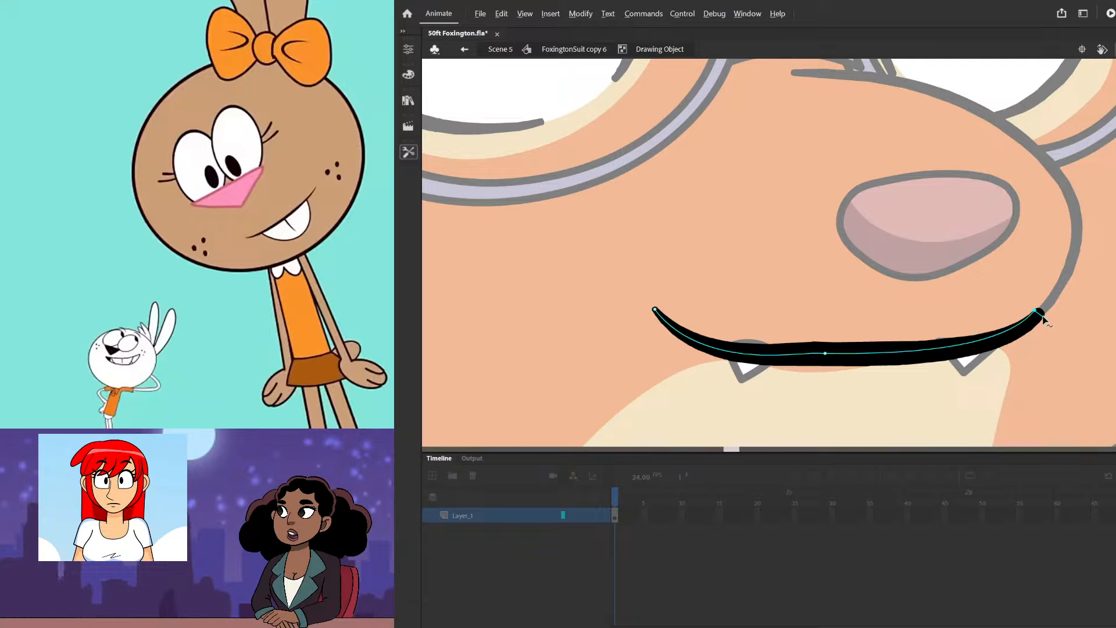
left_click_drag(1043, 315, 1039, 312)
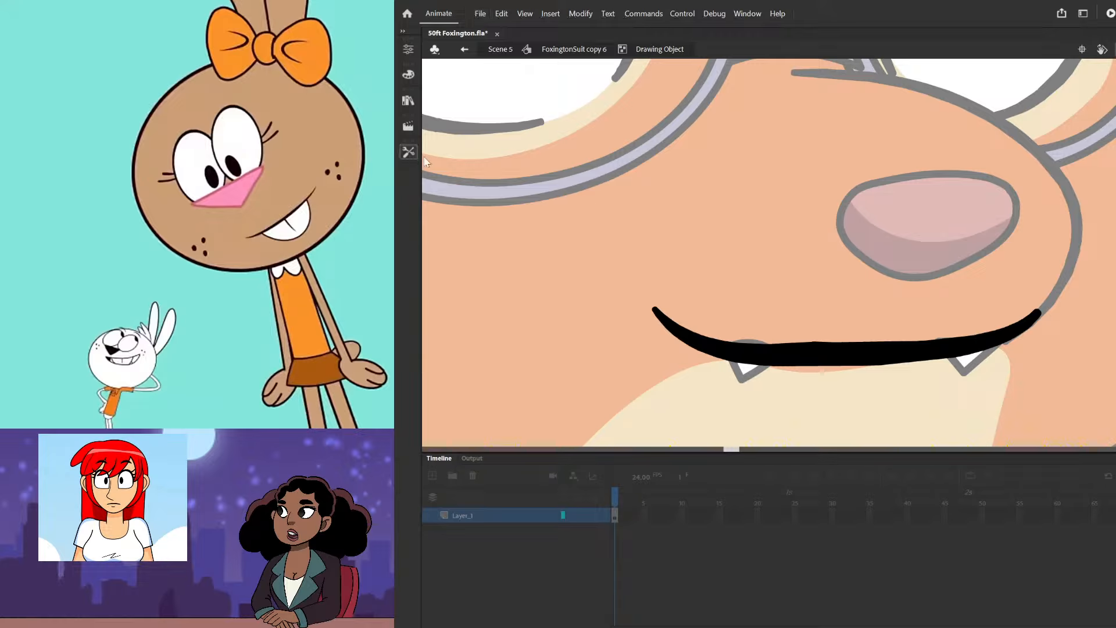
mouse_move(1039, 316)
left_mouse_down()
mouse_move(1049, 314)
mouse_move(1011, 348)
left_mouse_up()
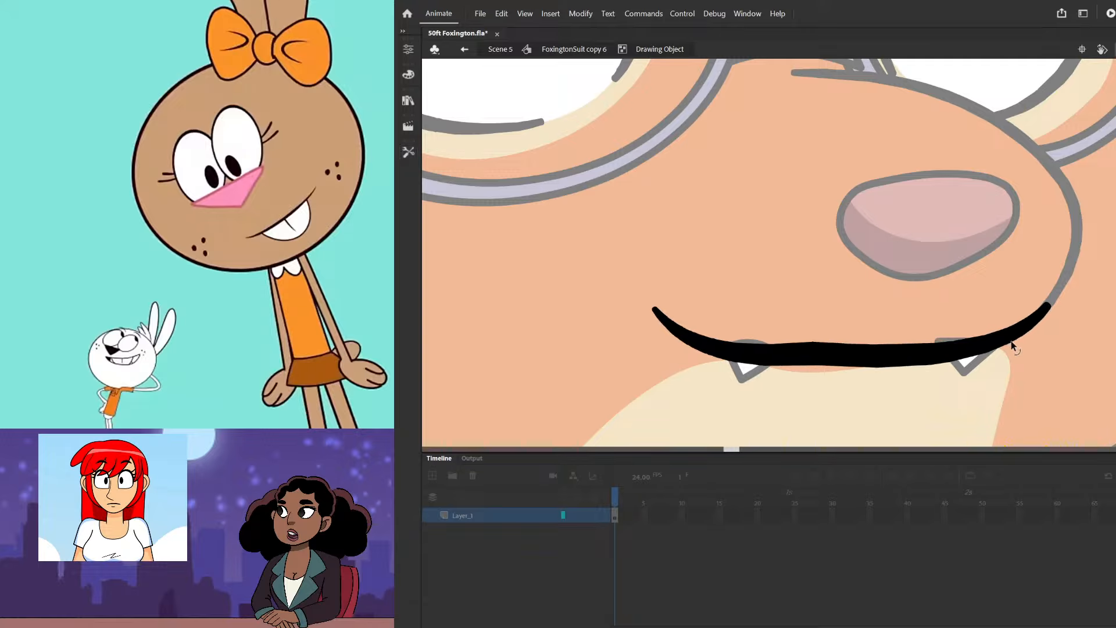
- Bend the middle of the mouth line slightly lower and leave its drawing object
mouse_move(853, 360)
left_mouse_down()
mouse_move(865, 362)
mouse_move(837, 359)
left_mouse_up()
left_click_drag(933, 360, 915, 358)
left_click_drag(838, 368, 824, 376)
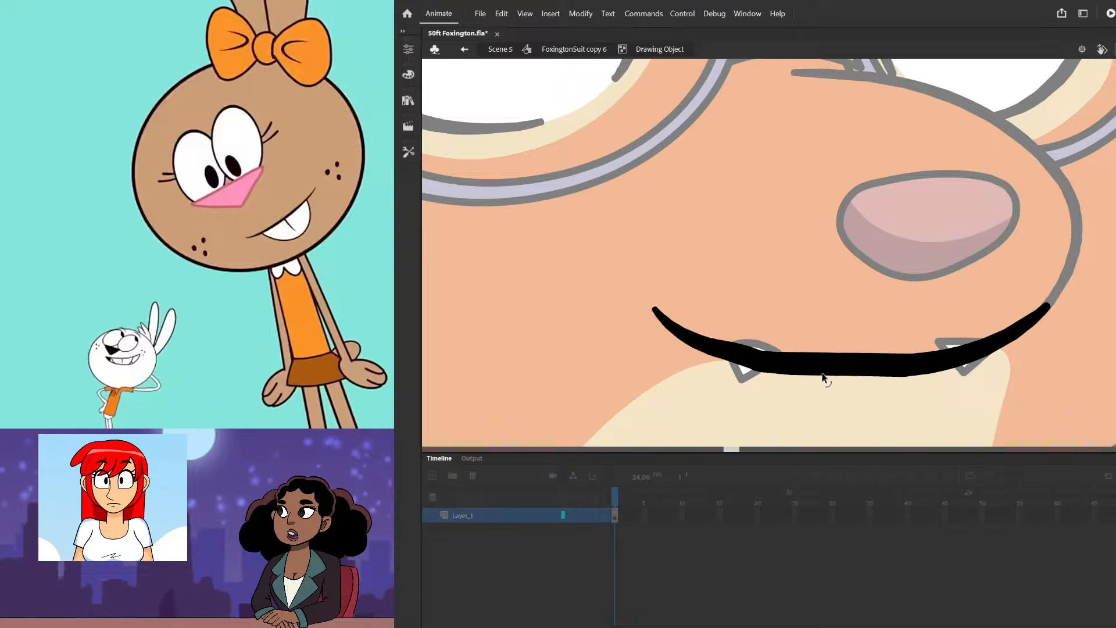
double_click(800, 389)
- Move both fangs down under the new mouth line and reshape the tip of the nose-side fang
left_click_drag(745, 378, 752, 389)
left_click(952, 348)
mouse_move(949, 344)
left_mouse_down()
mouse_move(931, 361)
mouse_move(980, 358)
left_mouse_up()
double_click(958, 373)
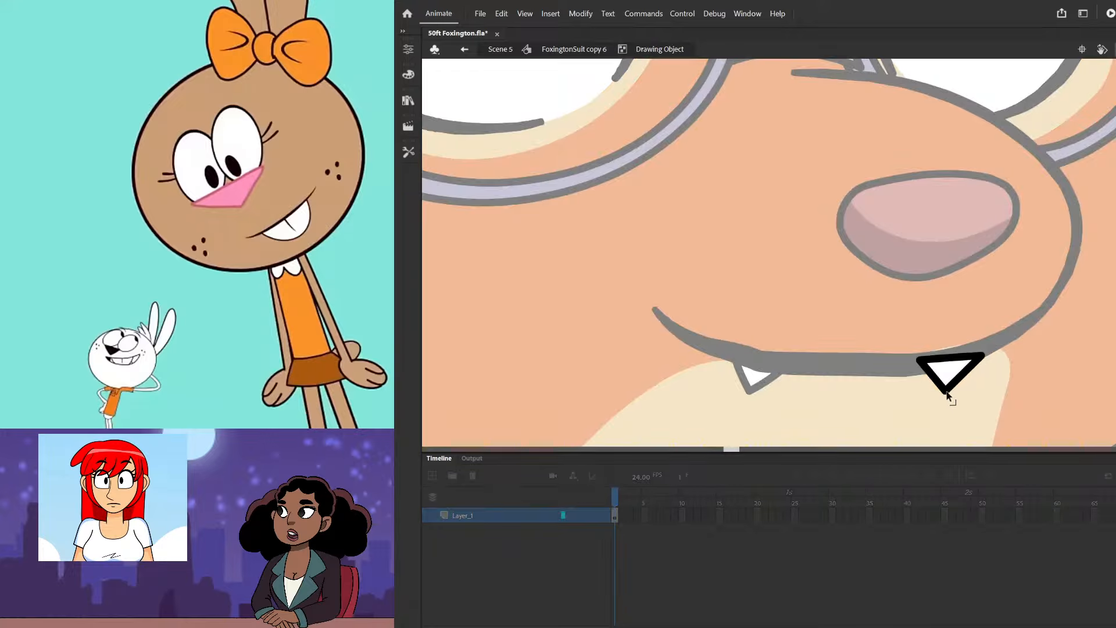
left_click_drag(948, 395, 958, 392)
double_click(1047, 373)
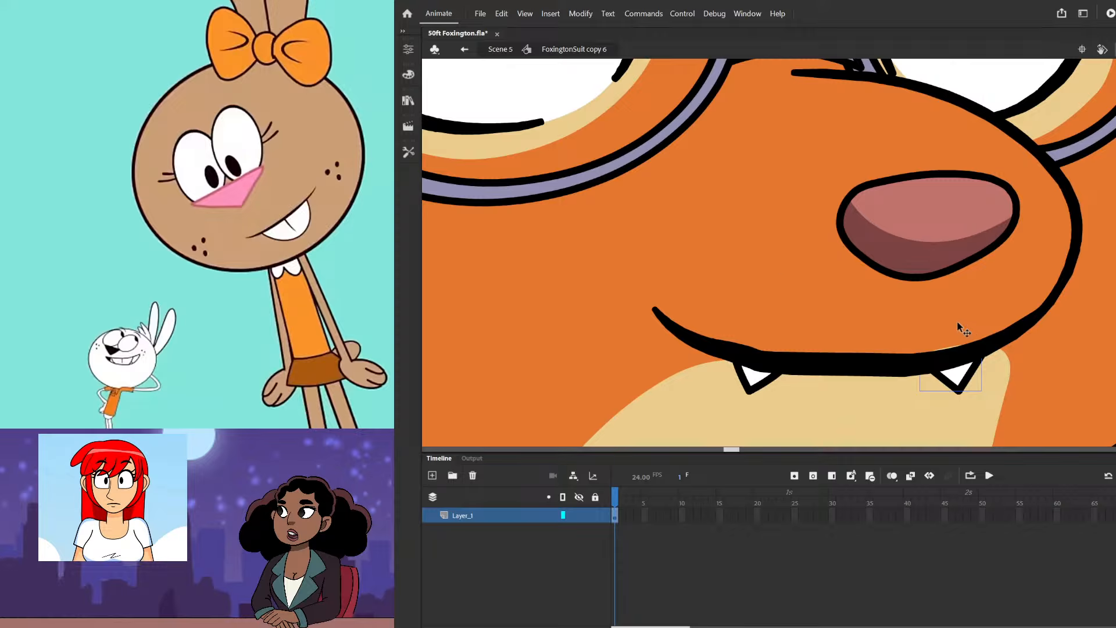
- Cut the glasses, muzzle outline, nose, mouth line and both fangs from the face's layer
scroll(699, 222, "down", 5)
scroll(623, 170, "up", 3)
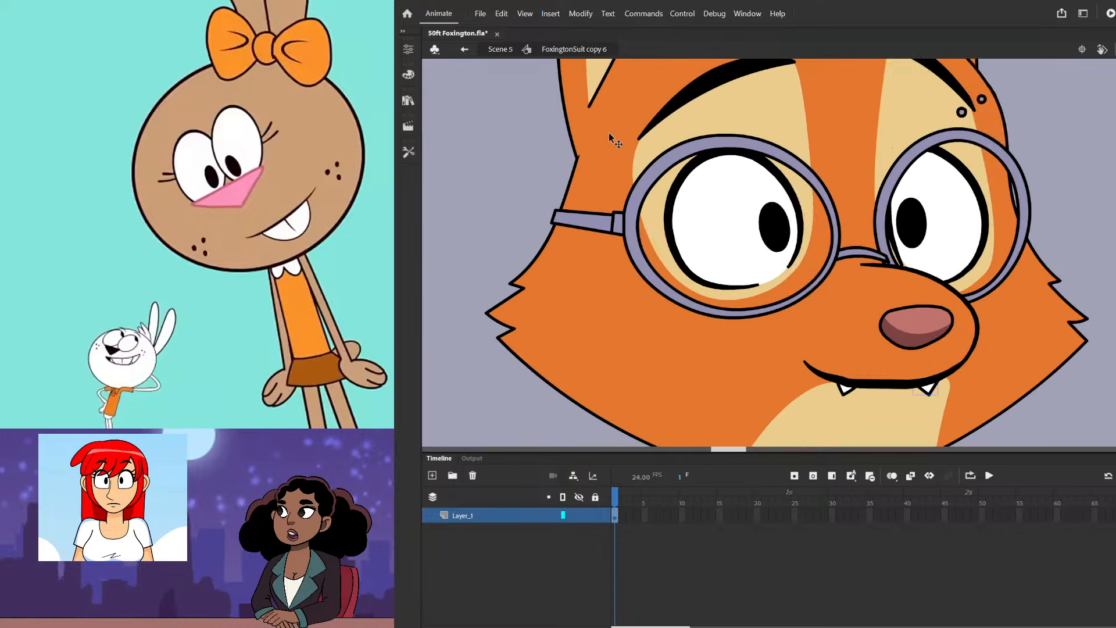
left_click(624, 224, "shift")
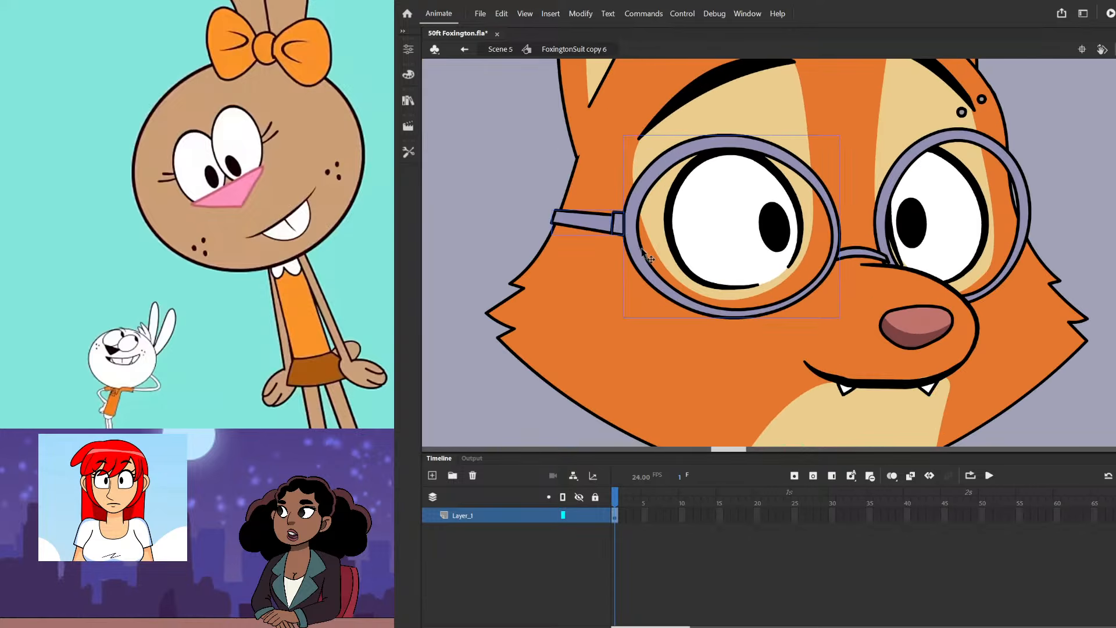
left_click(887, 224, "shift")
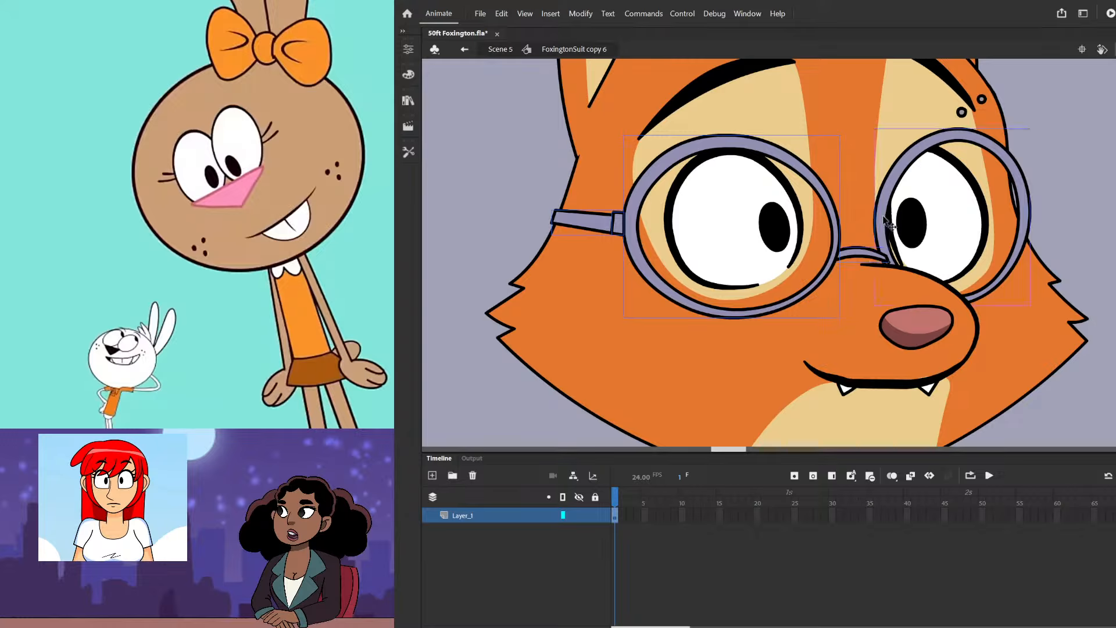
left_click(877, 266, "shift")
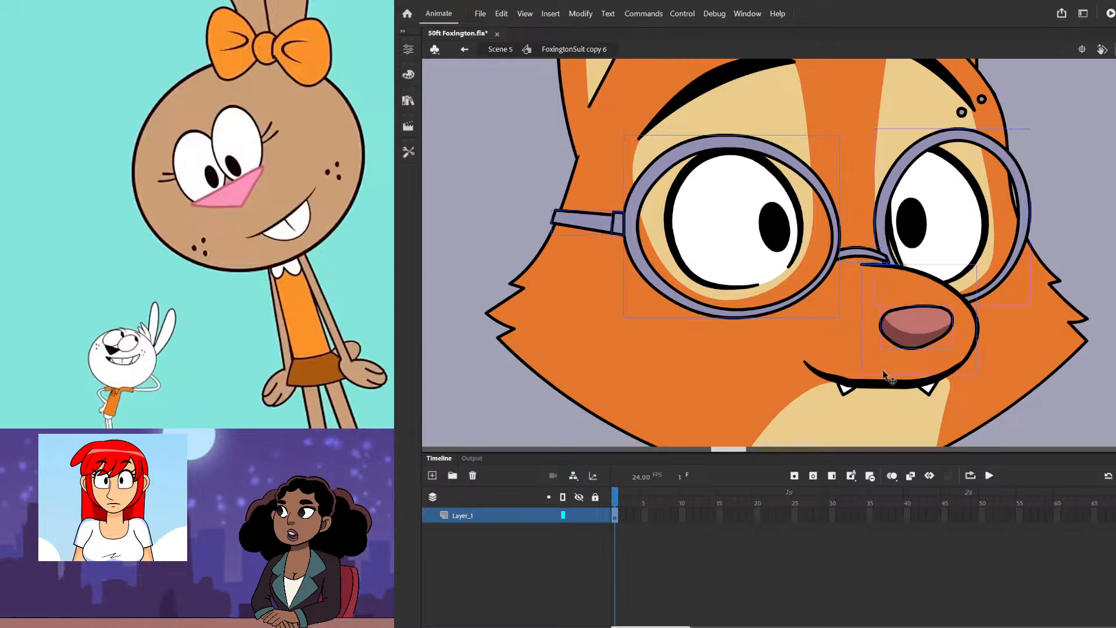
left_click(871, 383, "shift")
left_click(848, 392, "shift")
left_click(929, 394, "shift")
key("Delete")
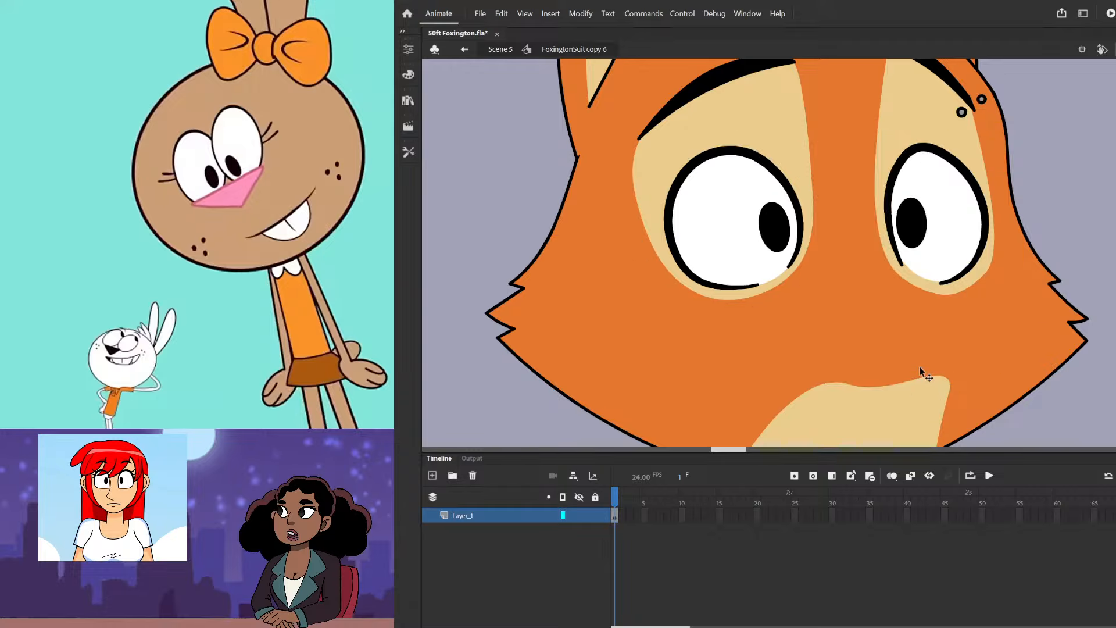
- Add a new layer above the face, paste the cut glasses and muzzle parts in place, and lock both layers
left_click(562, 516)
key("ctrl+shift+n")
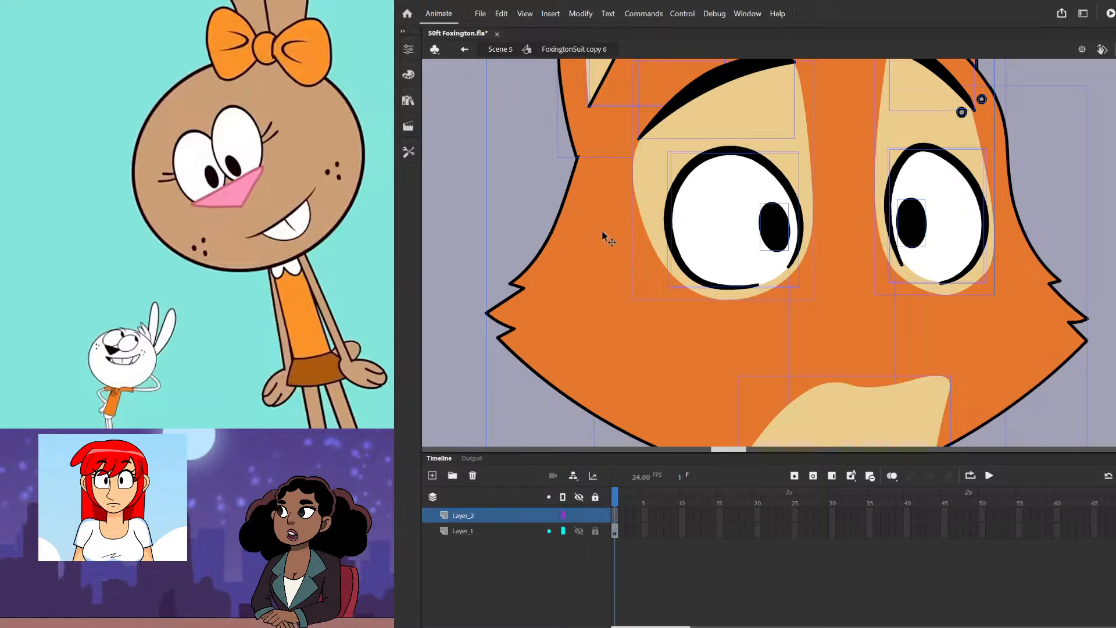
key("ctrl+shift+v")
left_click_drag(595, 531, 597, 513)
scroll(692, 285, "down", 5)
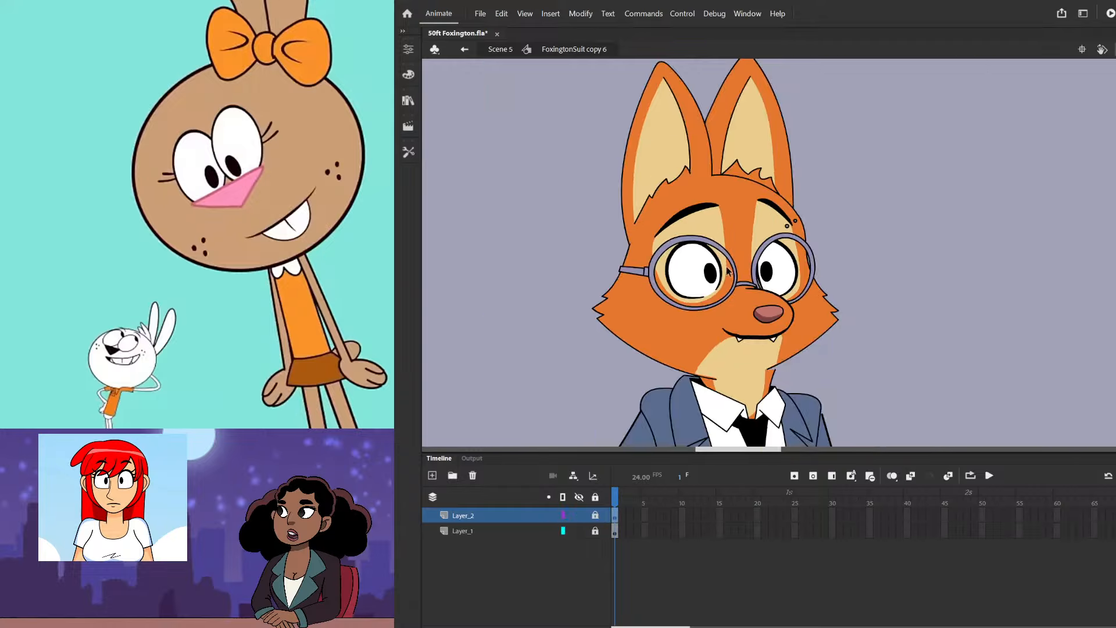
scroll(748, 247, "up", 2)
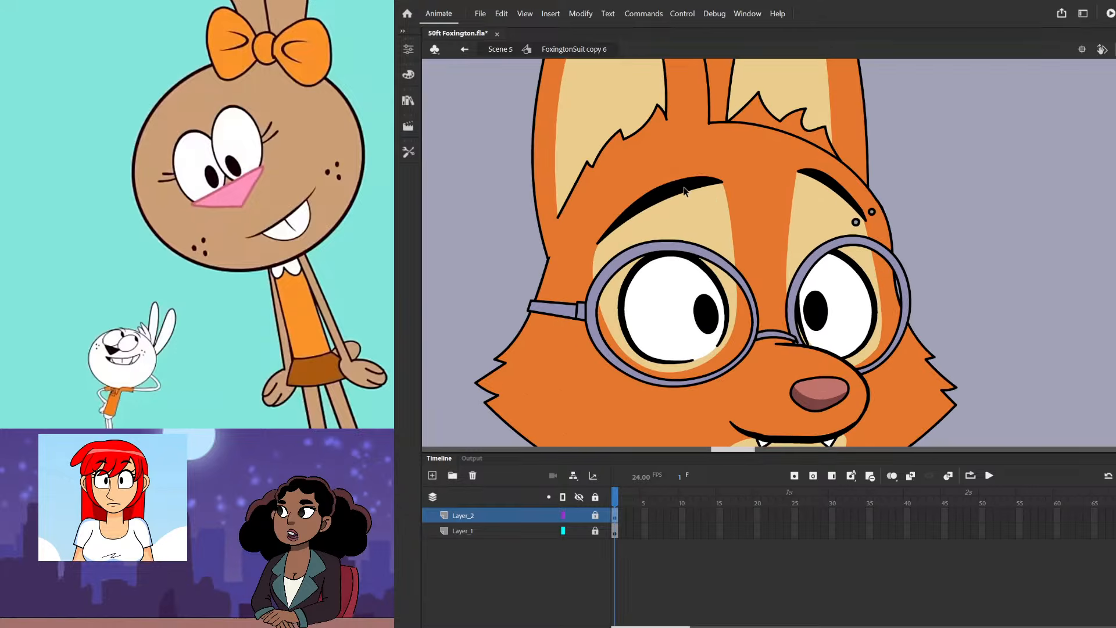
- Unlock the face's layer and skew both eyebrows so their nose-side ends sit lower on the forehead
left_click_drag(598, 526, 597, 515)
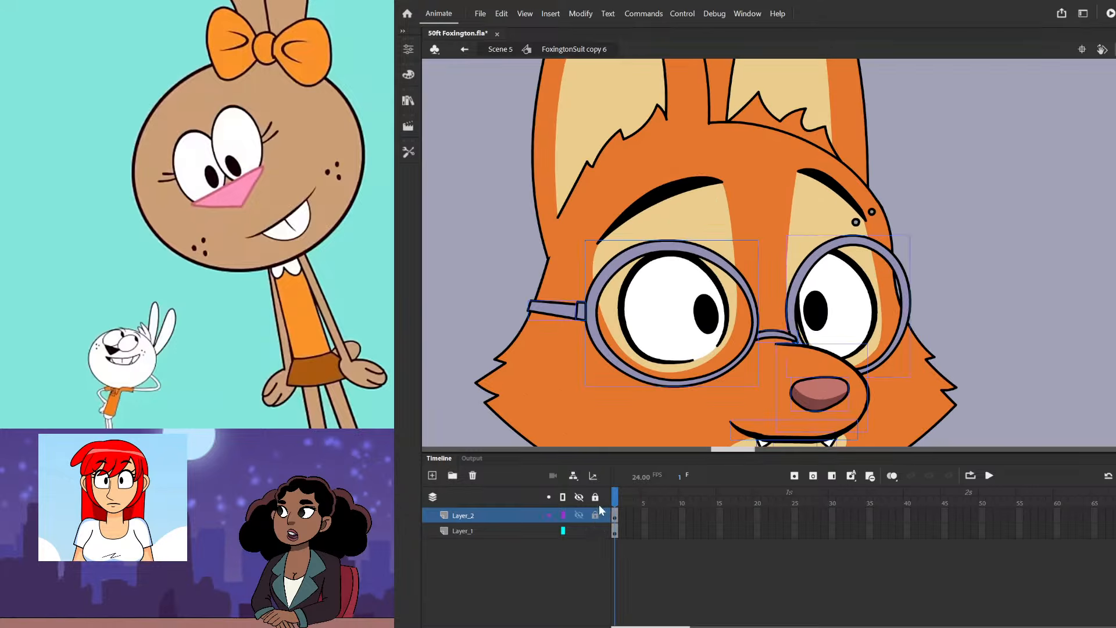
left_click(693, 212)
left_click(692, 190)
double_click(712, 183)
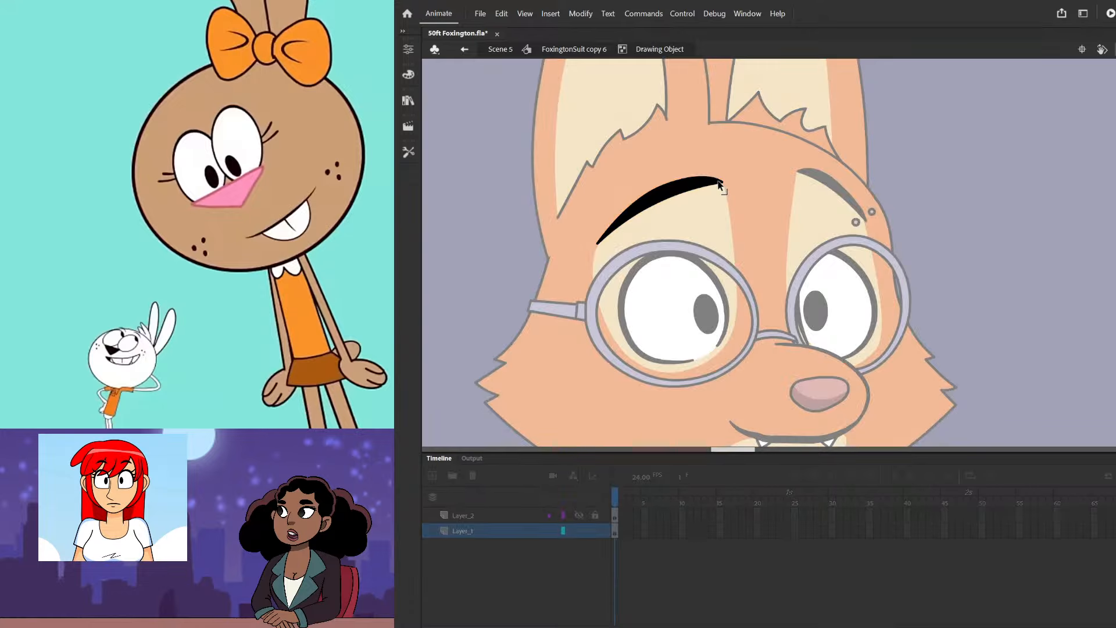
left_click(691, 188)
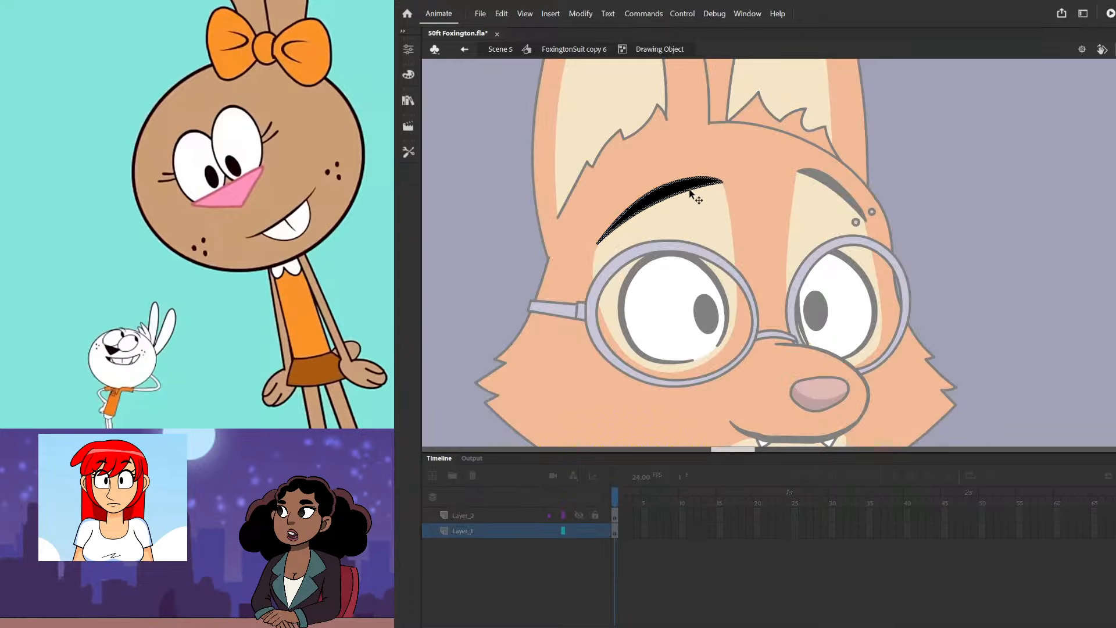
left_click(738, 191)
double_click(570, 125)
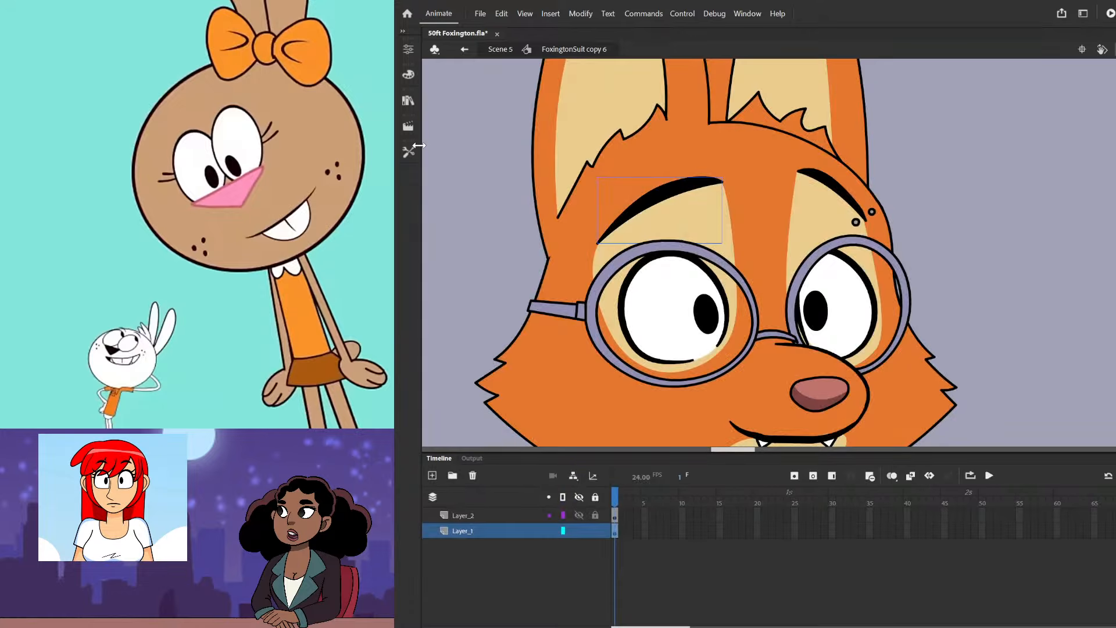
key("q")
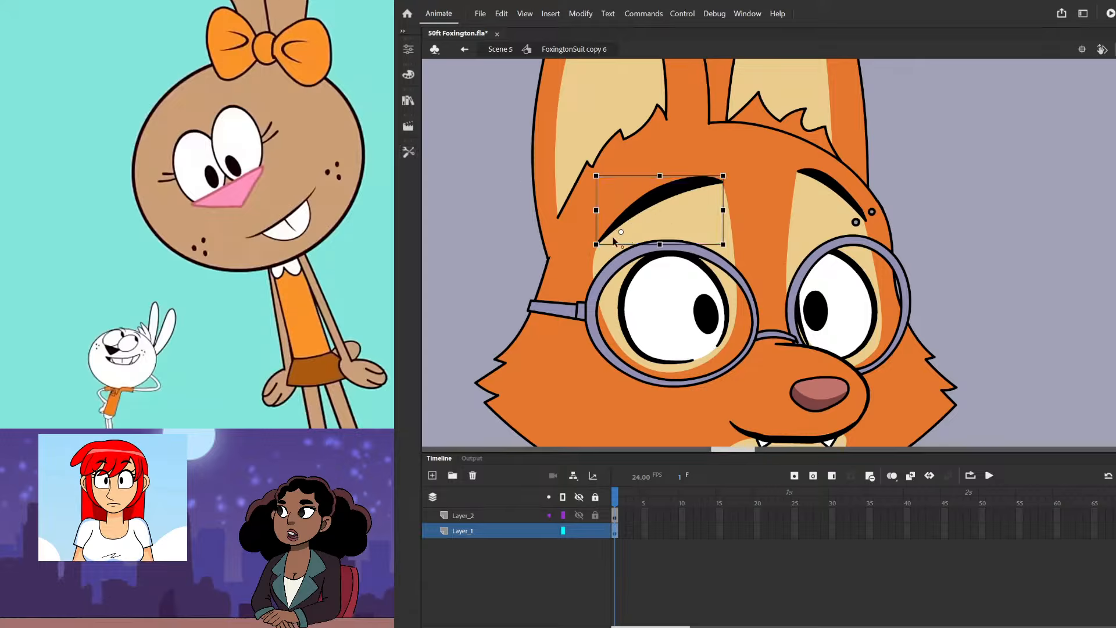
left_click_drag(724, 195, 724, 240)
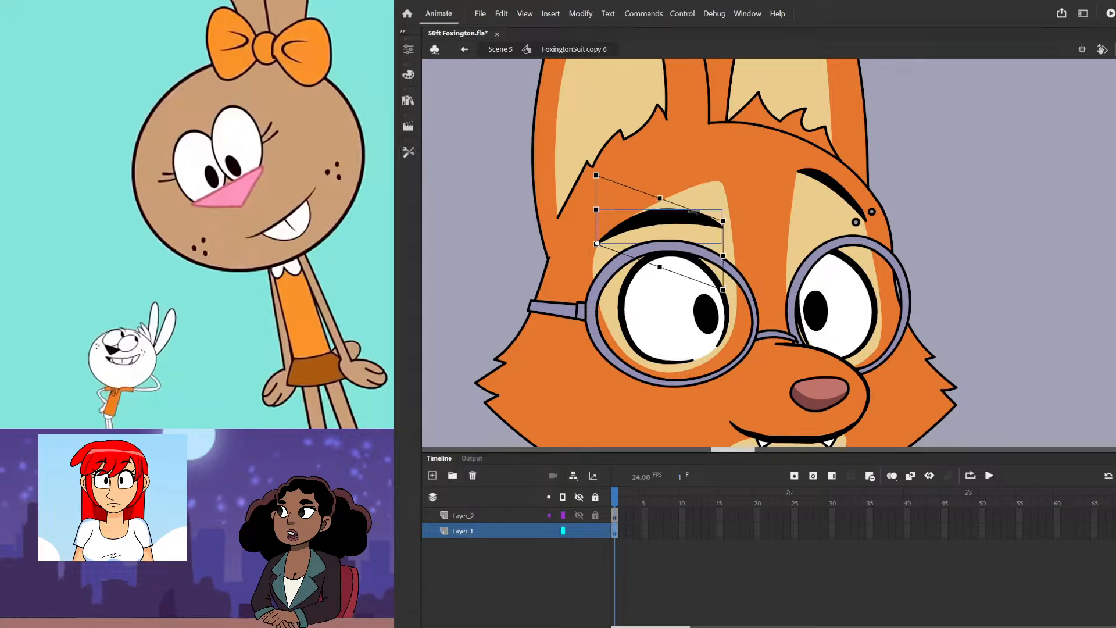
left_click(839, 196)
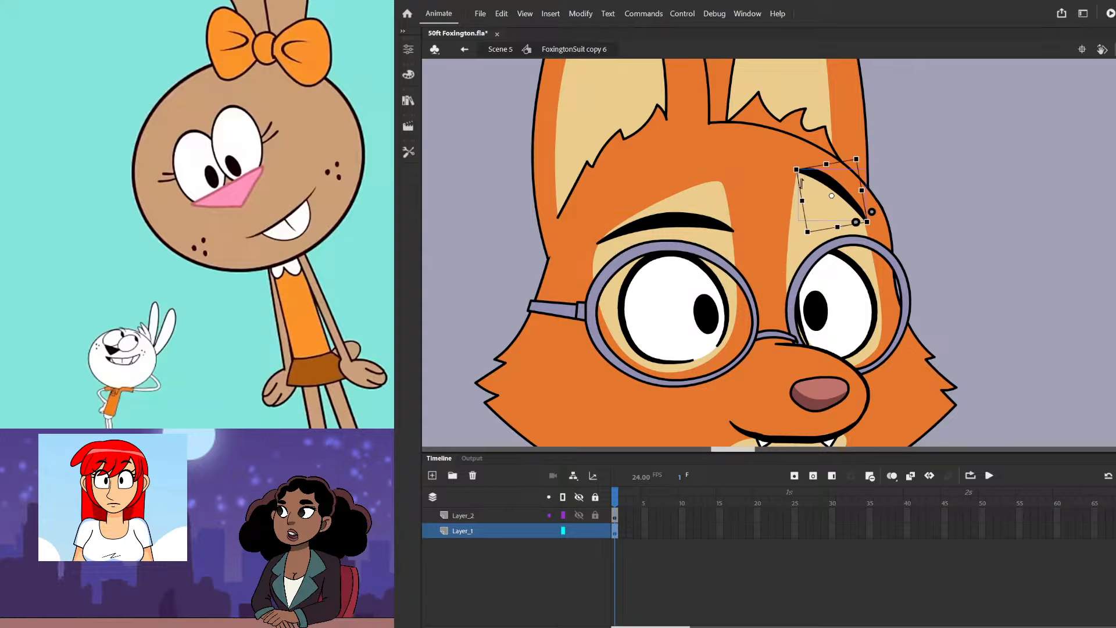
left_click_drag(802, 190, 801, 205)
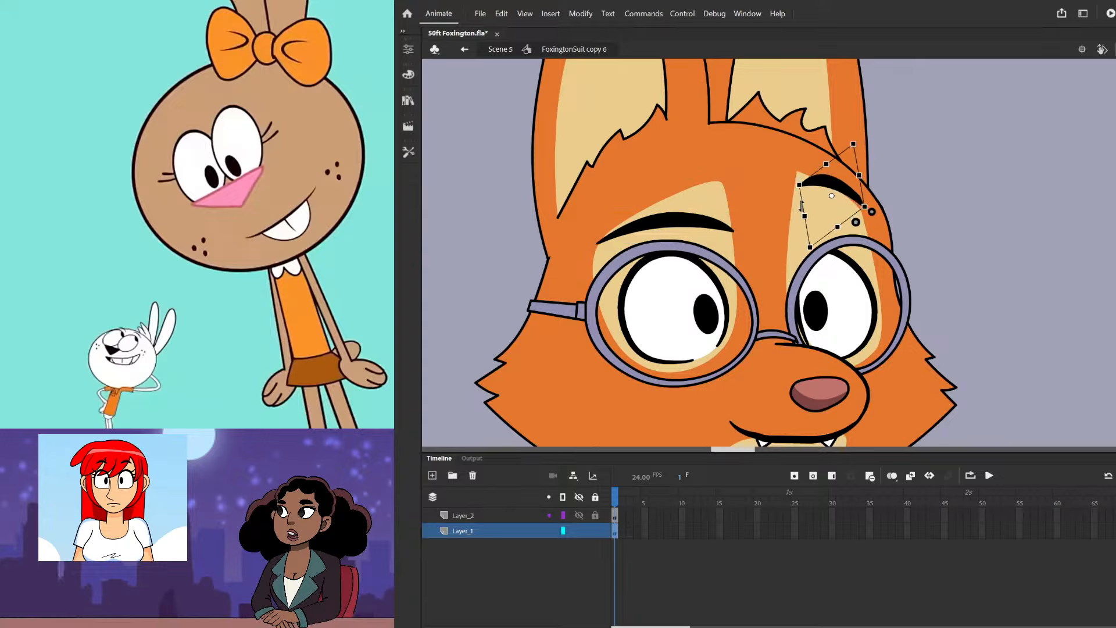
- Reshape the top edges of both tan eye patches so they fit under the lowered eyebrows
left_click(717, 186)
double_click(719, 182)
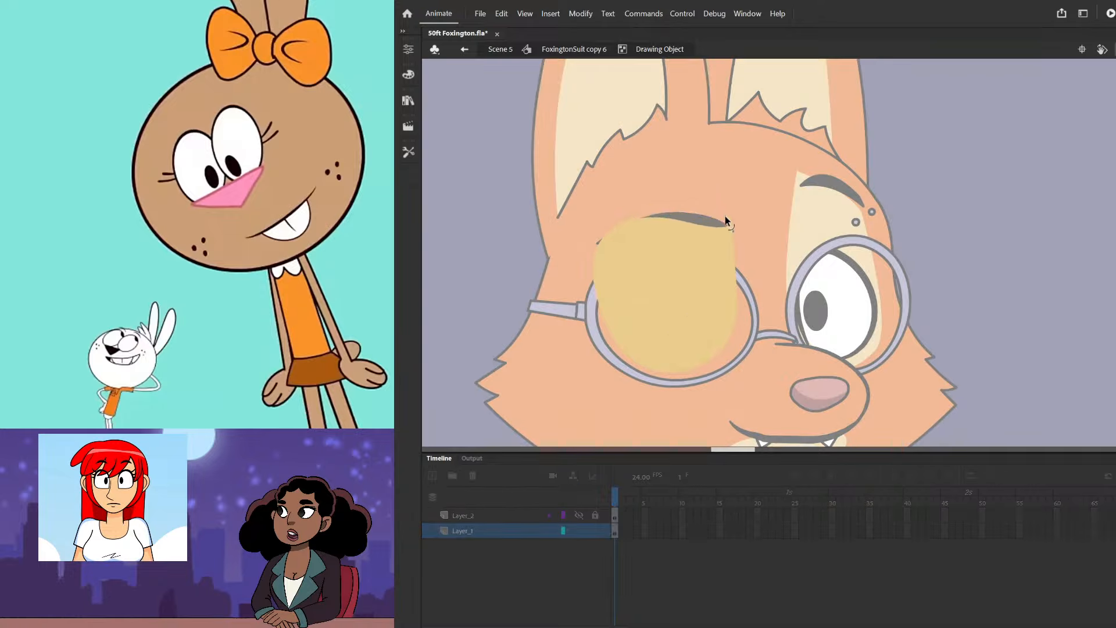
left_click_drag(723, 218, 724, 217)
left_click_drag(656, 219, 732, 228)
double_click(740, 203)
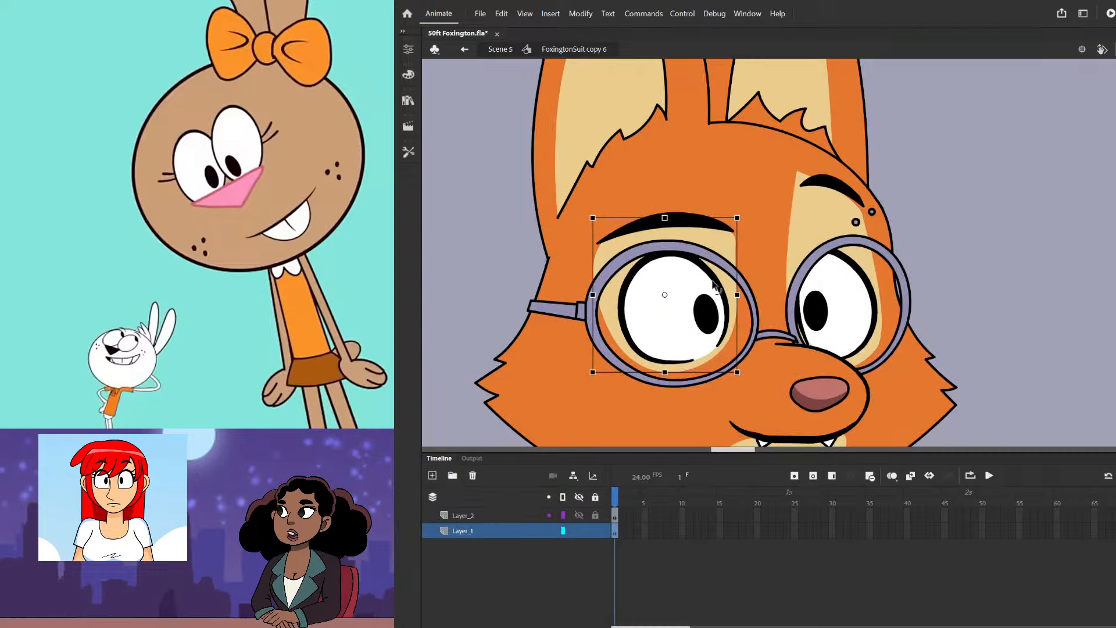
double_click(795, 173)
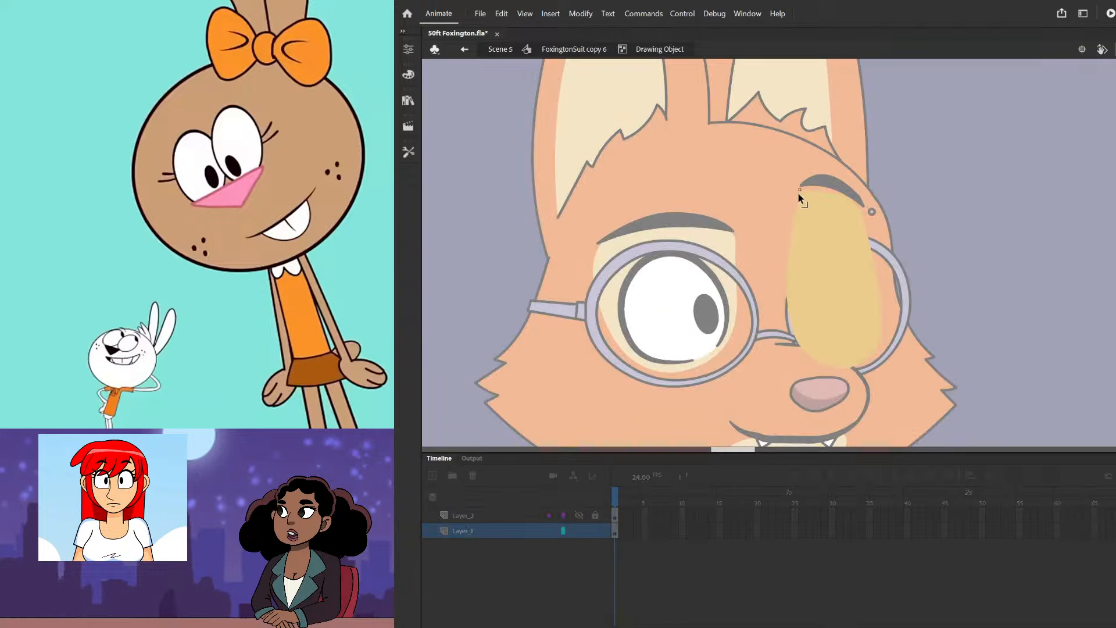
double_click(905, 162)
scroll(826, 178, "down", 4)
scroll(828, 178, "down", 1)
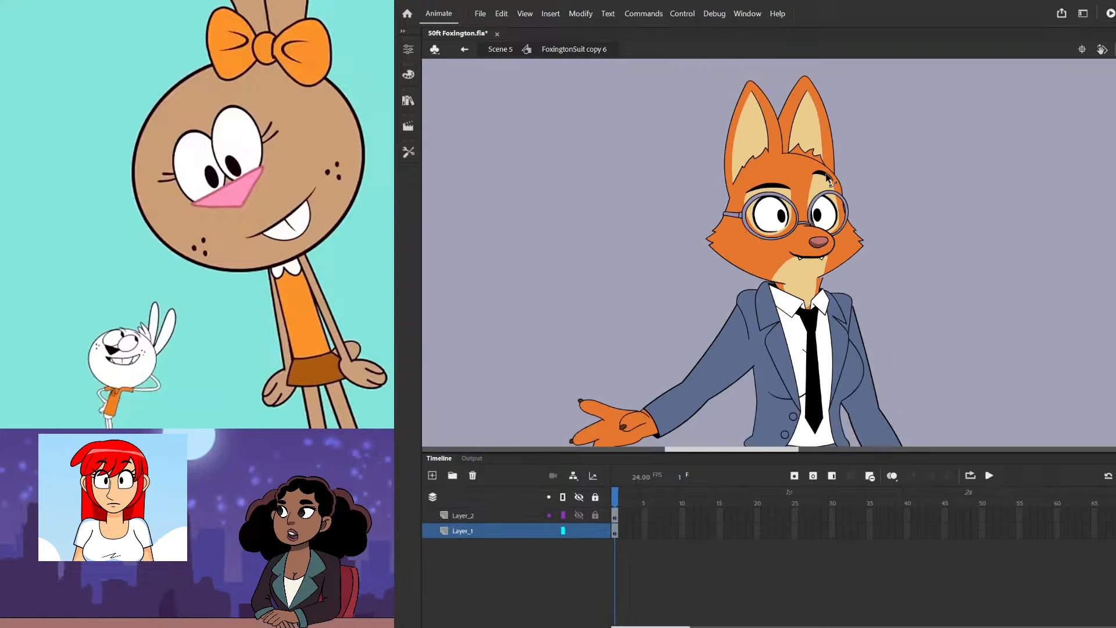
- Shift both pupils to the right inside the eyes so the fox looks further sideways
scroll(815, 178, "up", 4)
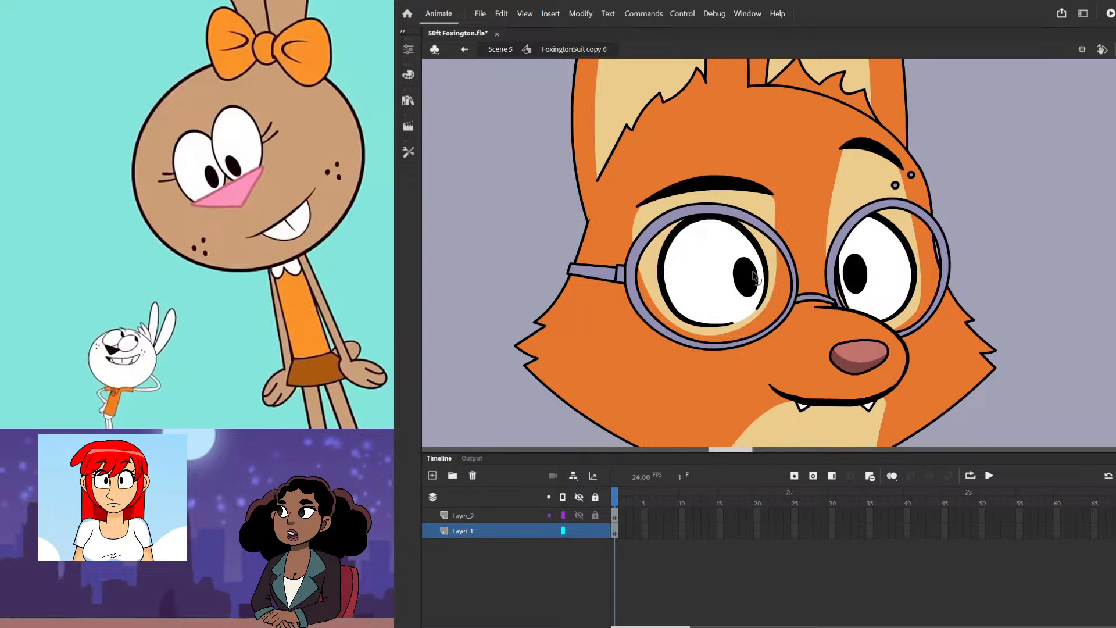
scroll(737, 289, "up", 2)
left_click(750, 278)
key("q")
left_click_drag(950, 278, 977, 274)
scroll(810, 201, "down", 5)
left_click(913, 179)
scroll(888, 172, "down", 1)
scroll(884, 170, "up", 3)
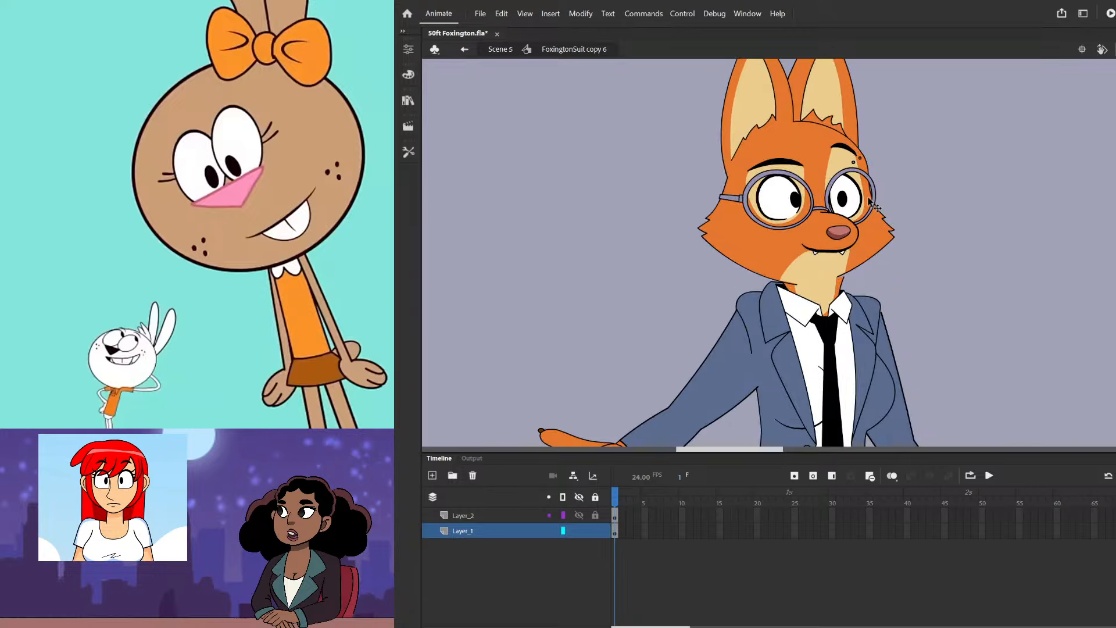
scroll(873, 203, "up", 3)
left_click_drag(837, 200, 872, 195)
scroll(872, 195, "down", 5)
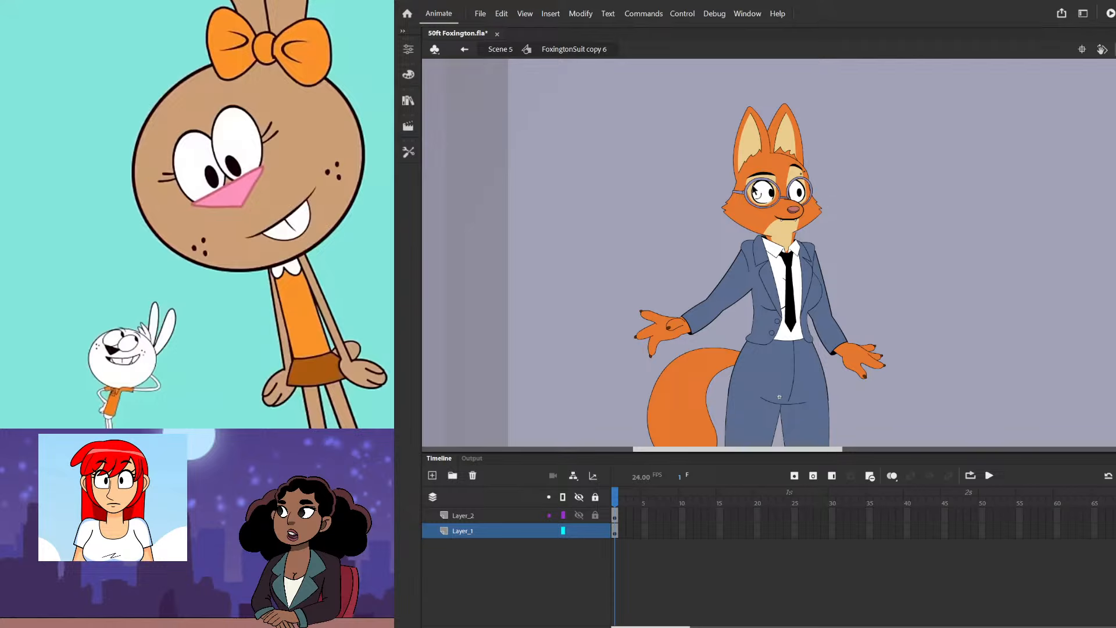
- Delete both fangs beneath the mouth line
scroll(773, 212, "up", 3)
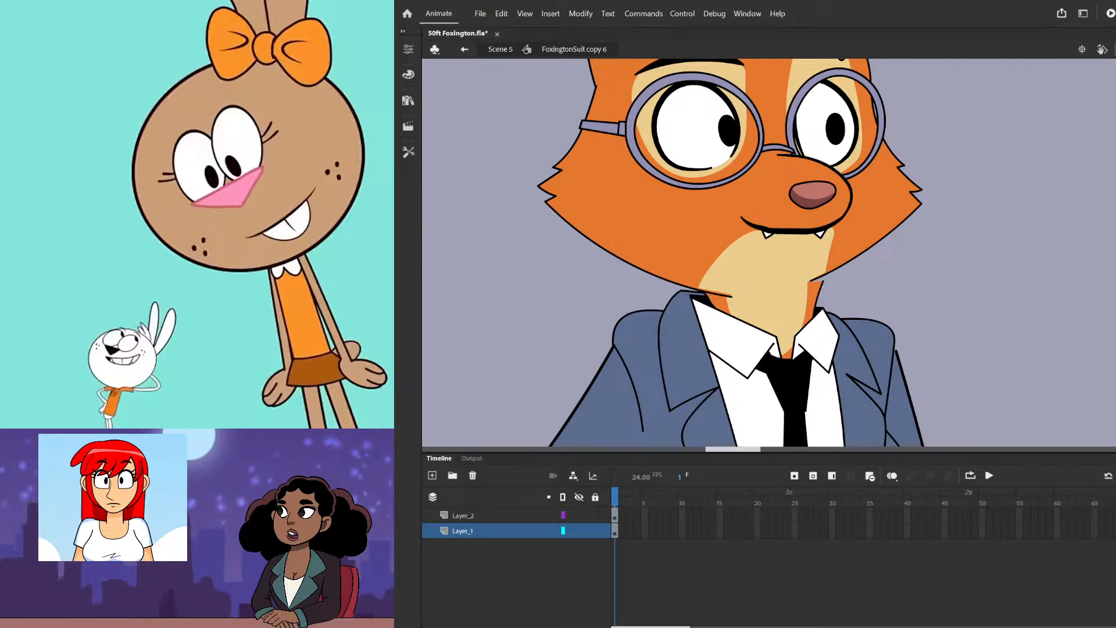
left_click(772, 238)
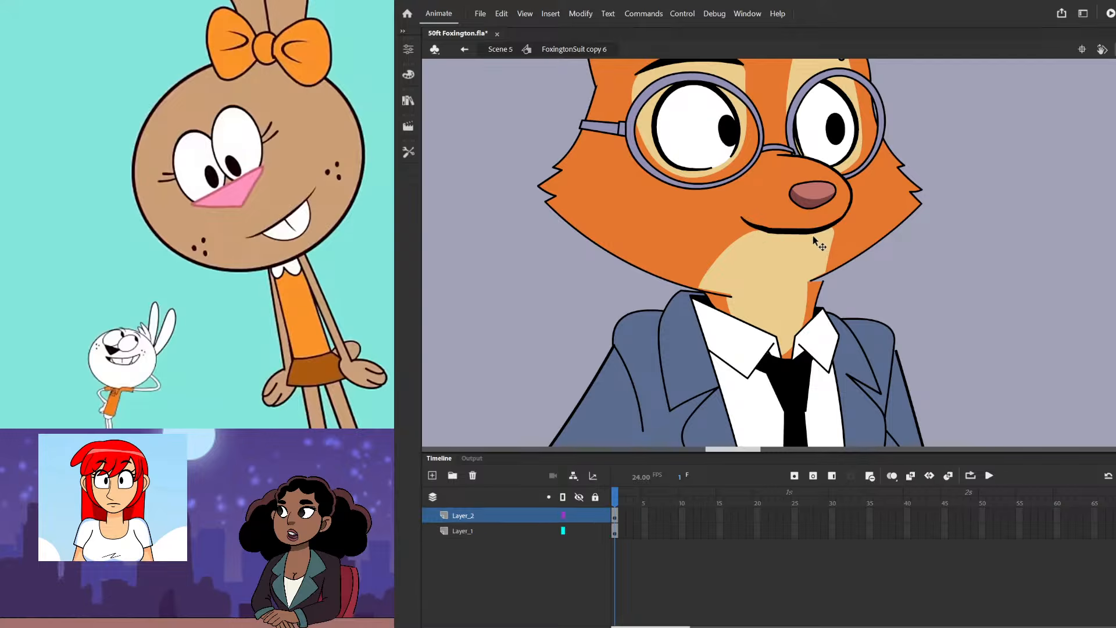
scroll(813, 235, "down", 3)
- Pull the lower end of the right-hand jaw outline down so it meets the neck outline
scroll(794, 272, "up", 5)
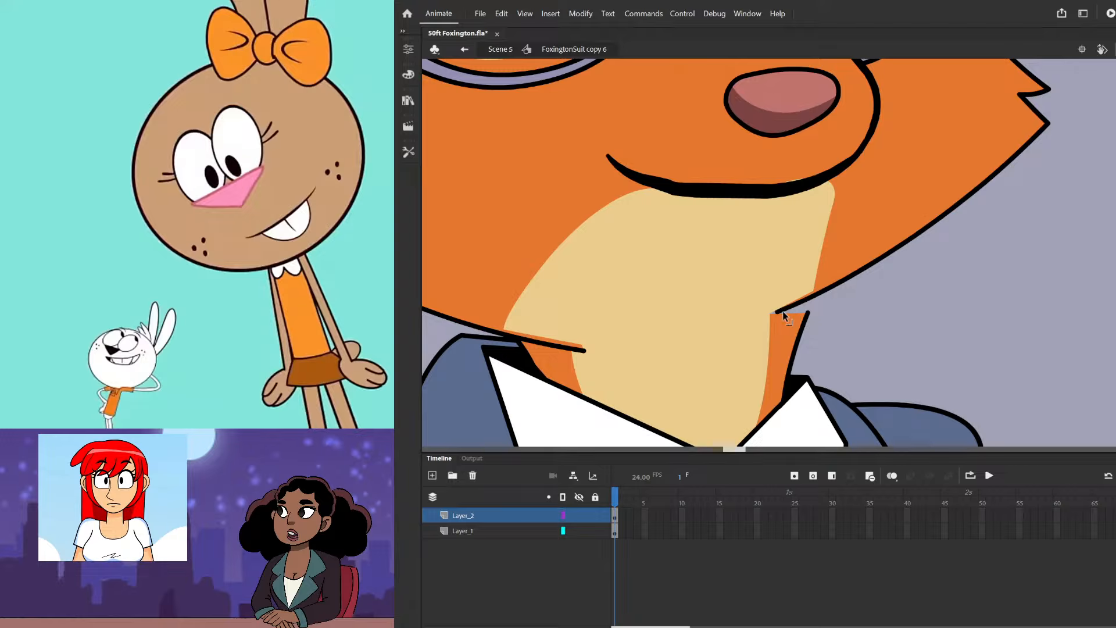
left_click(781, 312)
double_click(782, 313)
left_click_drag(779, 314, 783, 334)
double_click(846, 327)
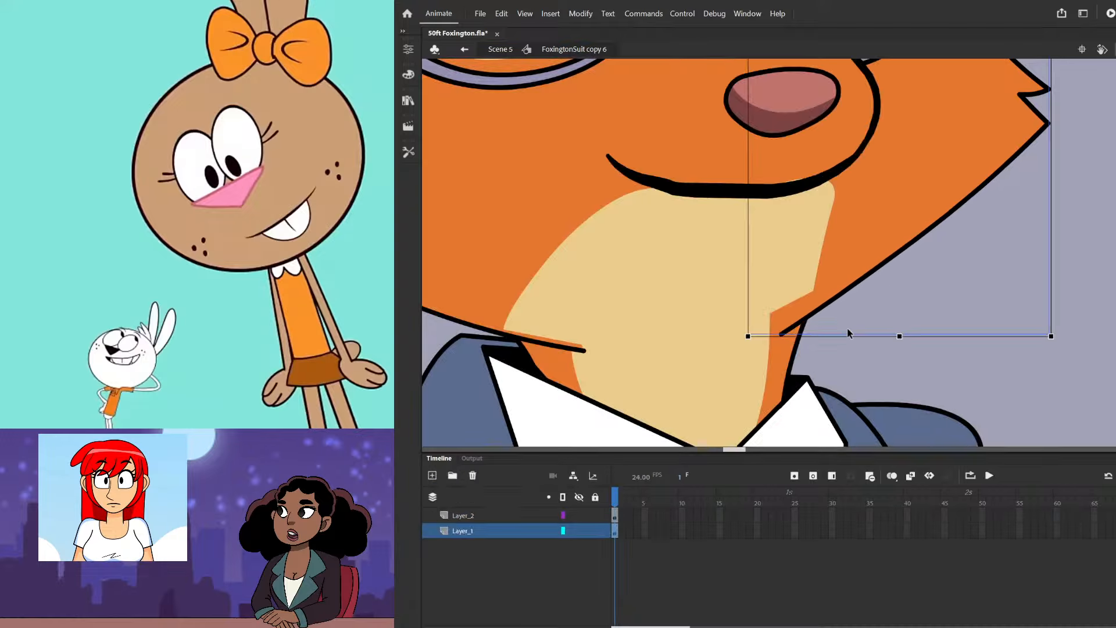
double_click(781, 335)
left_click_drag(783, 334, 798, 330)
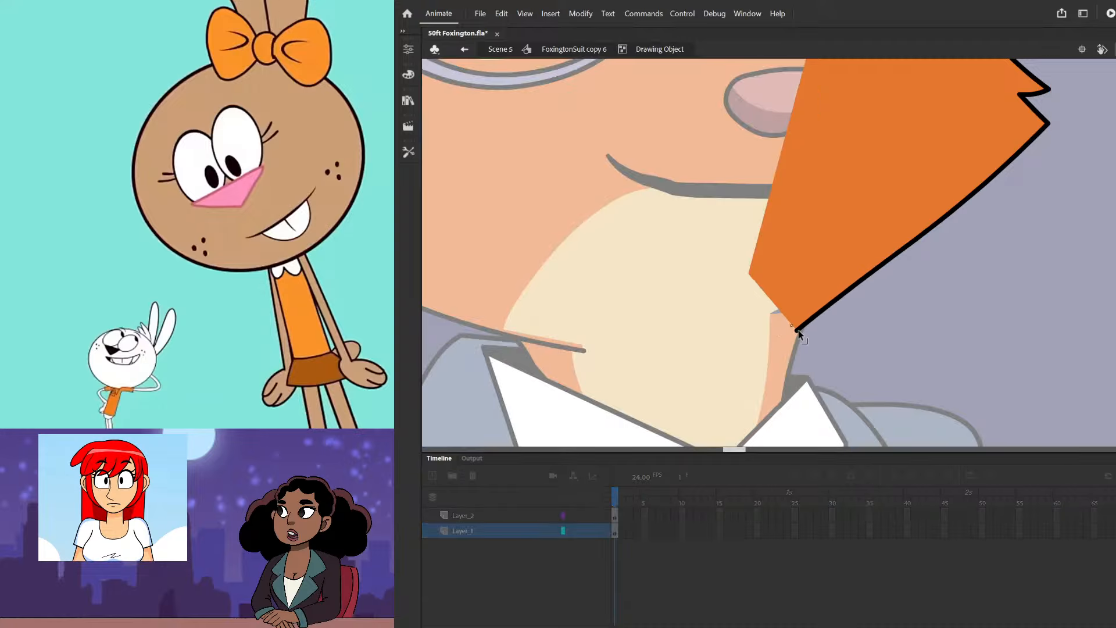
double_click(845, 337)
- Close the gap under the right-hand jaw by adjusting its corner and pulling out the tan neck patch's upper corner
double_click(781, 313)
left_click_drag(780, 313, 797, 330)
double_click(822, 325)
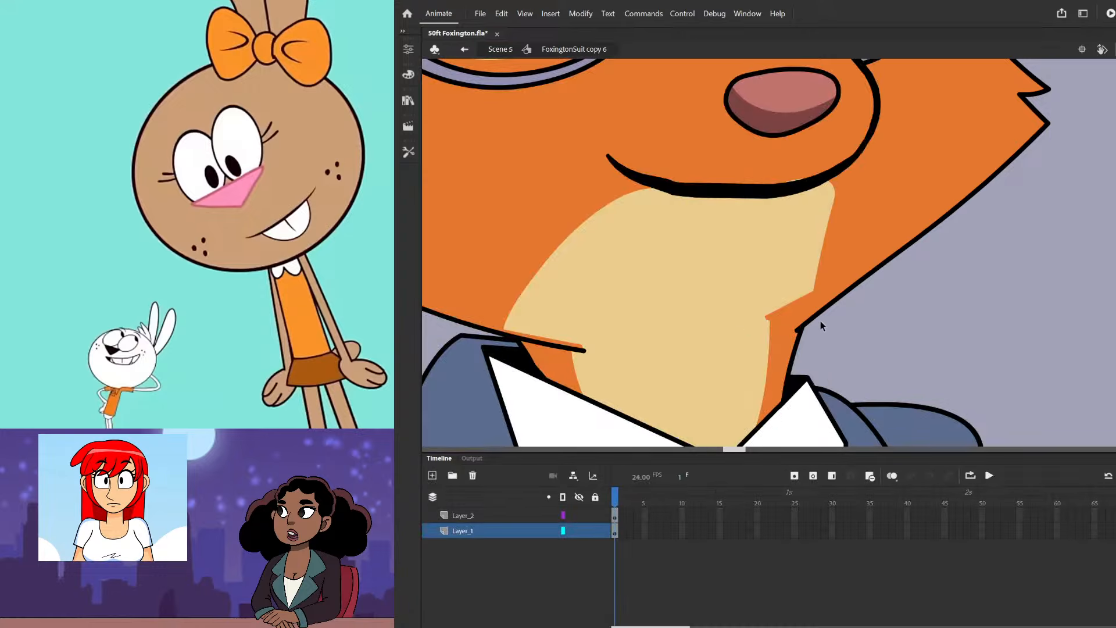
left_click(783, 322)
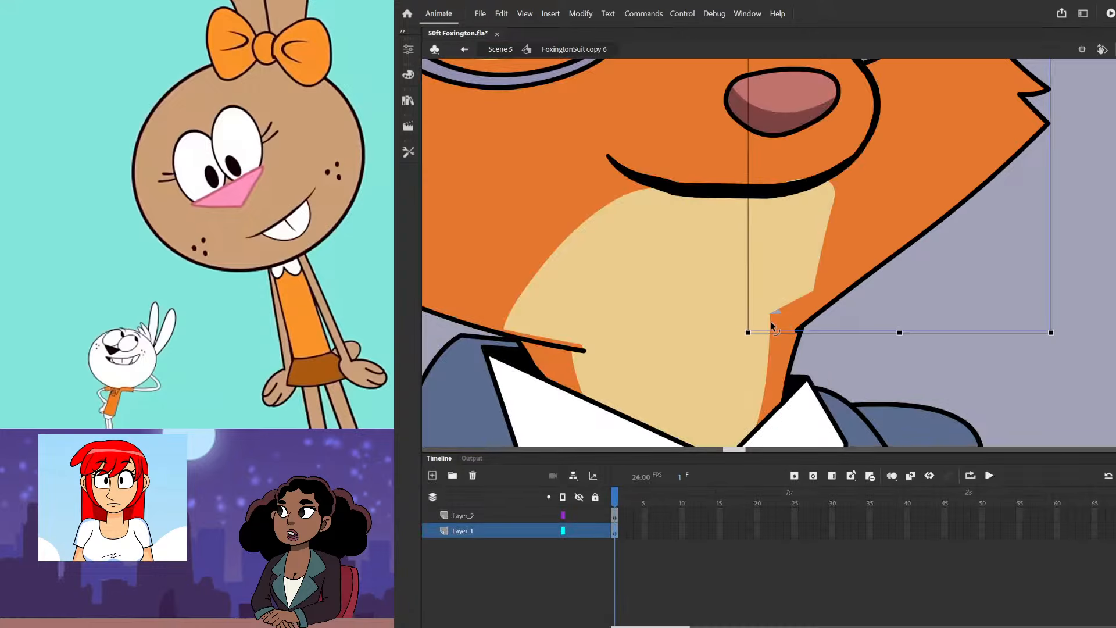
double_click(770, 318)
left_click_drag(770, 316, 781, 309)
double_click(873, 334)
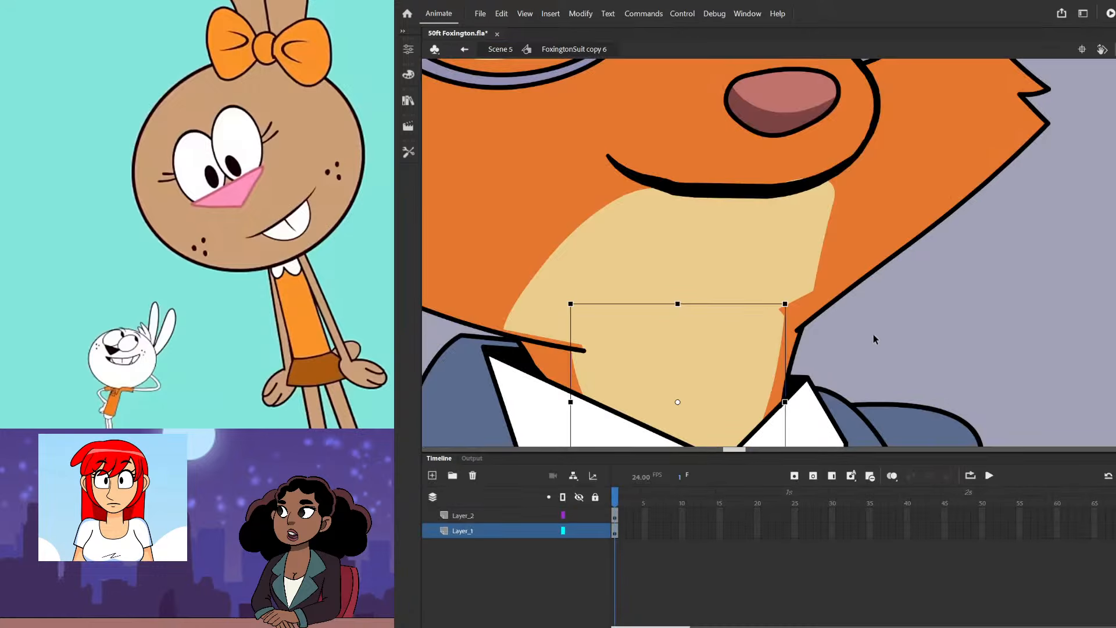
left_click(874, 334)
- Shorten the end of the left-hand jaw outline where it overlaps the tan neck patch
double_click(573, 352)
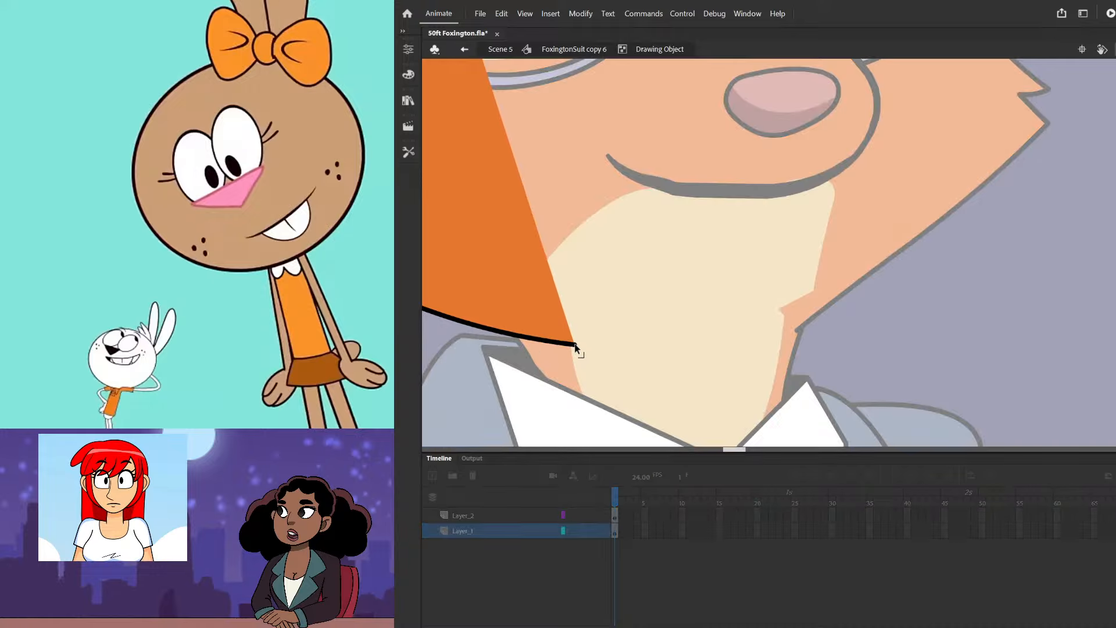
double_click(871, 333)
scroll(791, 308, "down", 6)
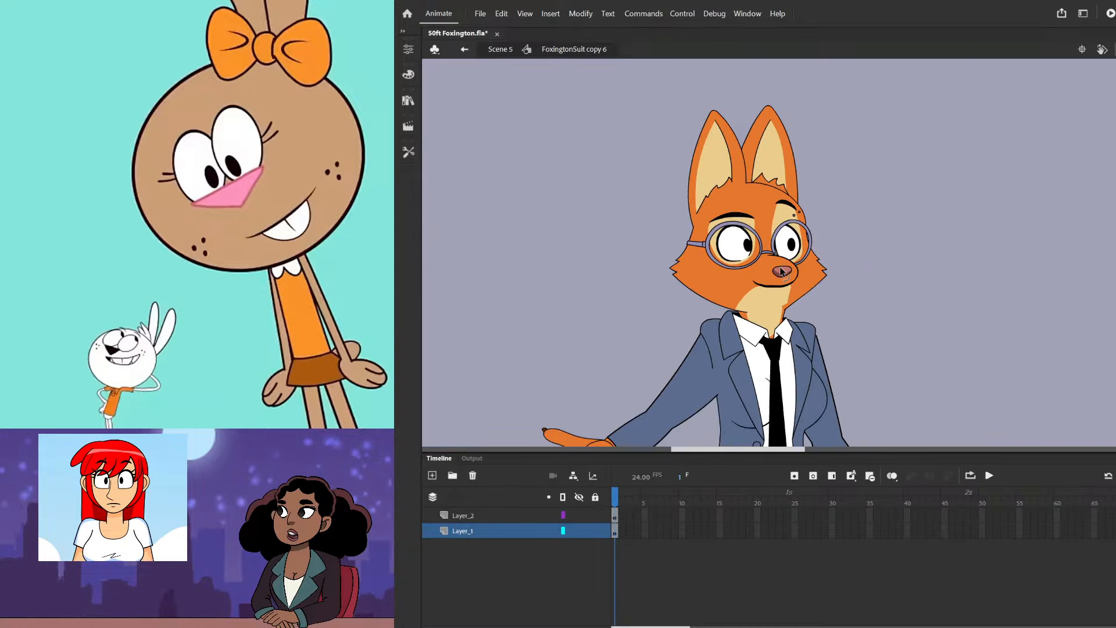
scroll(772, 238, "up", 2)
scroll(814, 176, "down", 2)
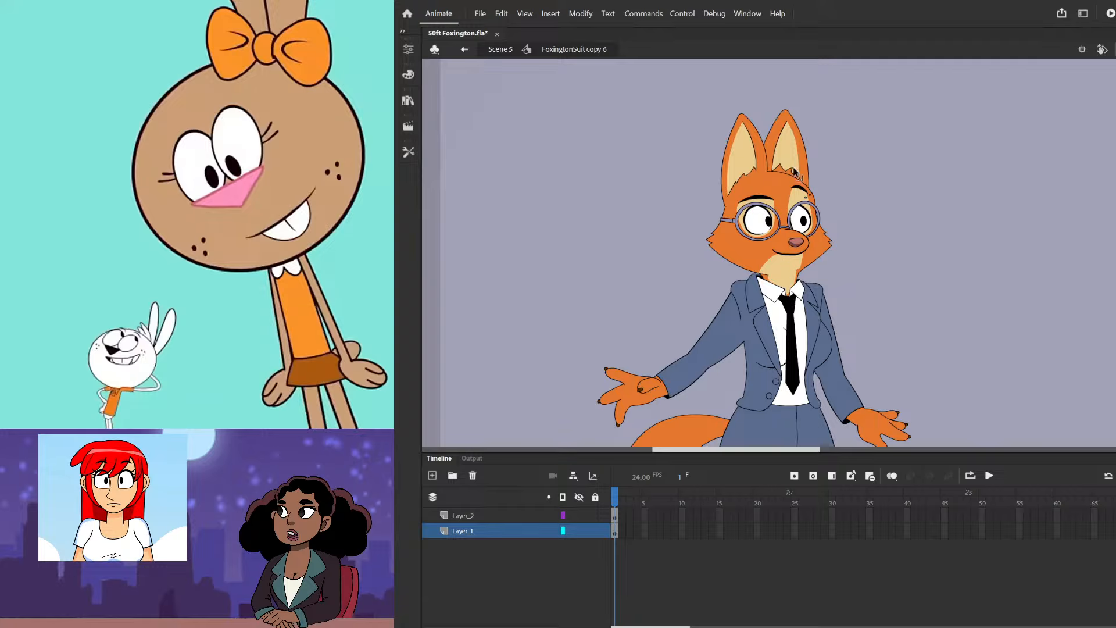
scroll(759, 203, "up", 4)
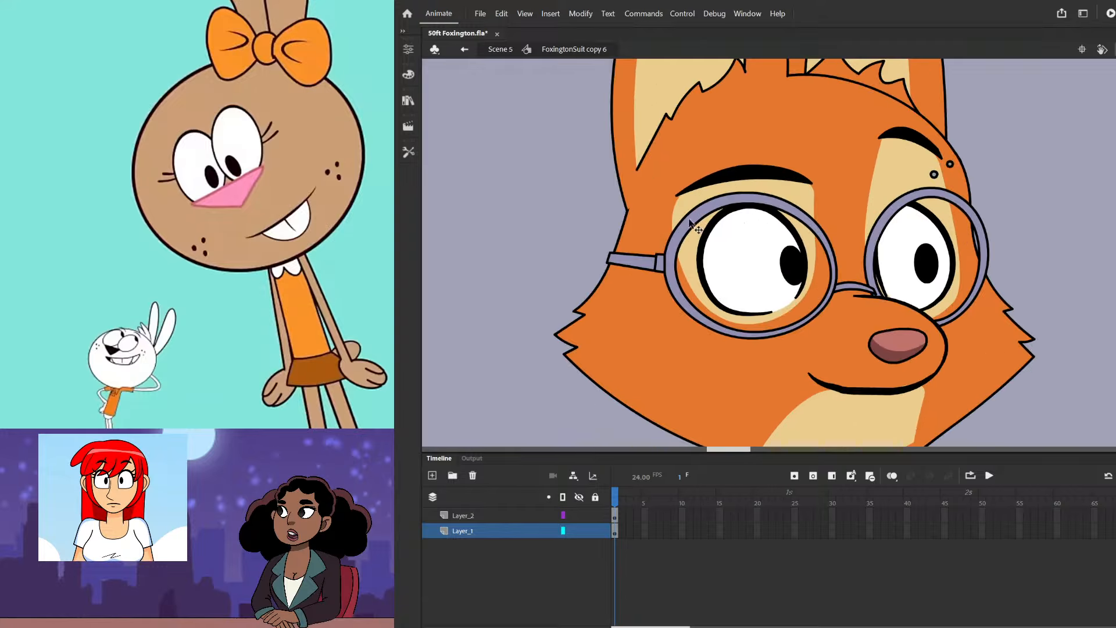
- Hide Layer_2, which holds the glasses, muzzle and mouth, to expose the fox's bare eyes
left_click(580, 514)
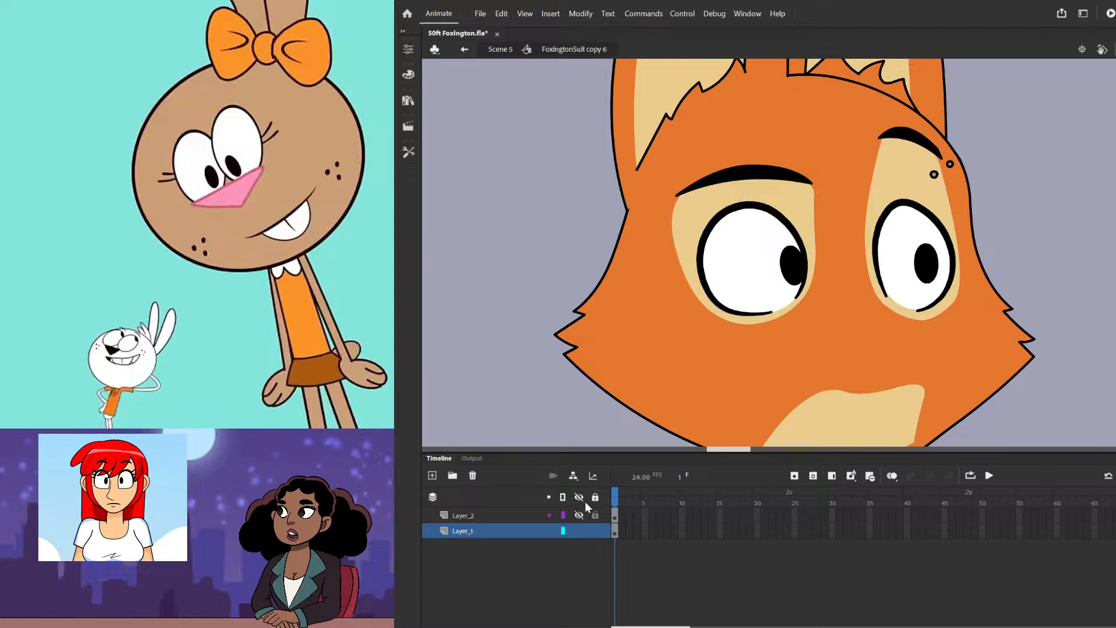
scroll(747, 221, "up", 2)
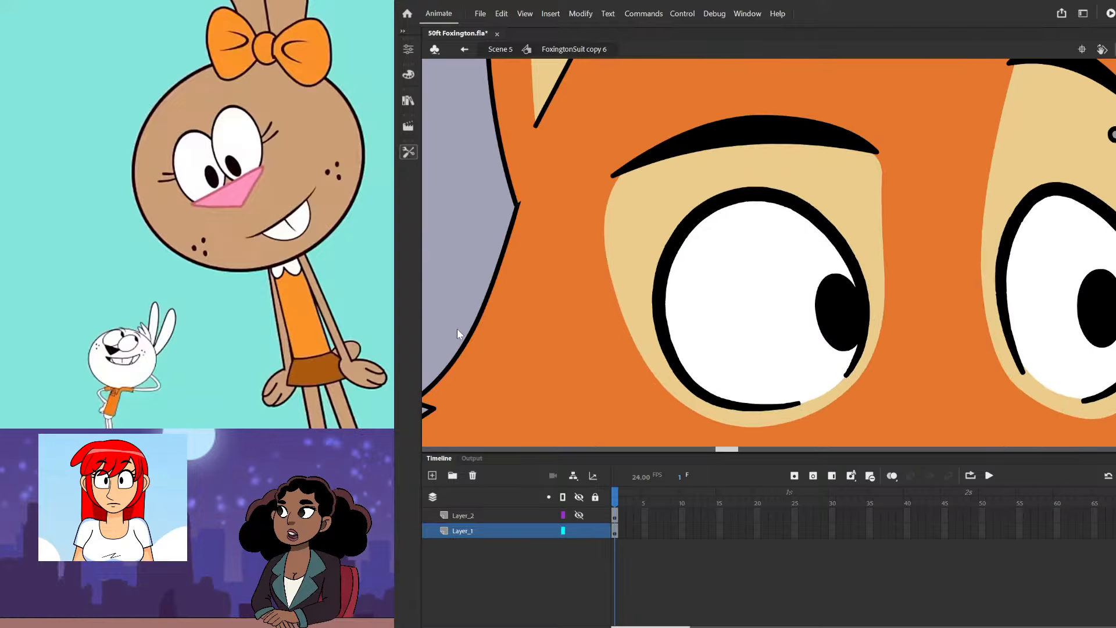
key("v")
scroll(604, 282, "up", 3)
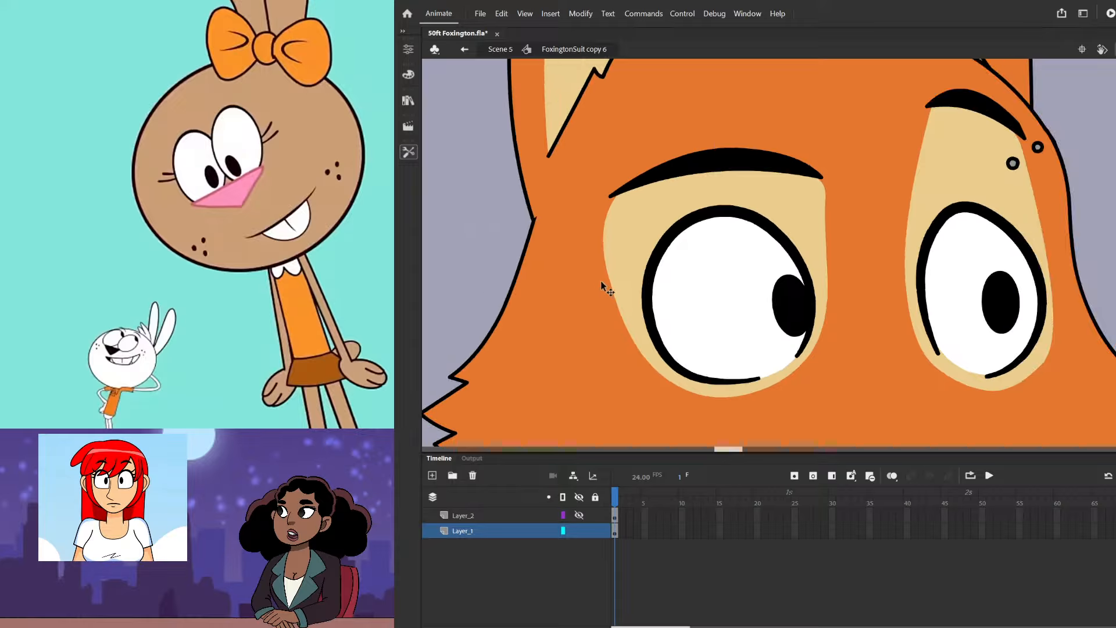
key("b")
mouse_move(645, 334)
left_mouse_down()
mouse_move(723, 295)
mouse_move(701, 232)
mouse_move(743, 250)
left_mouse_up()
key("v")
key("ctrl+z")
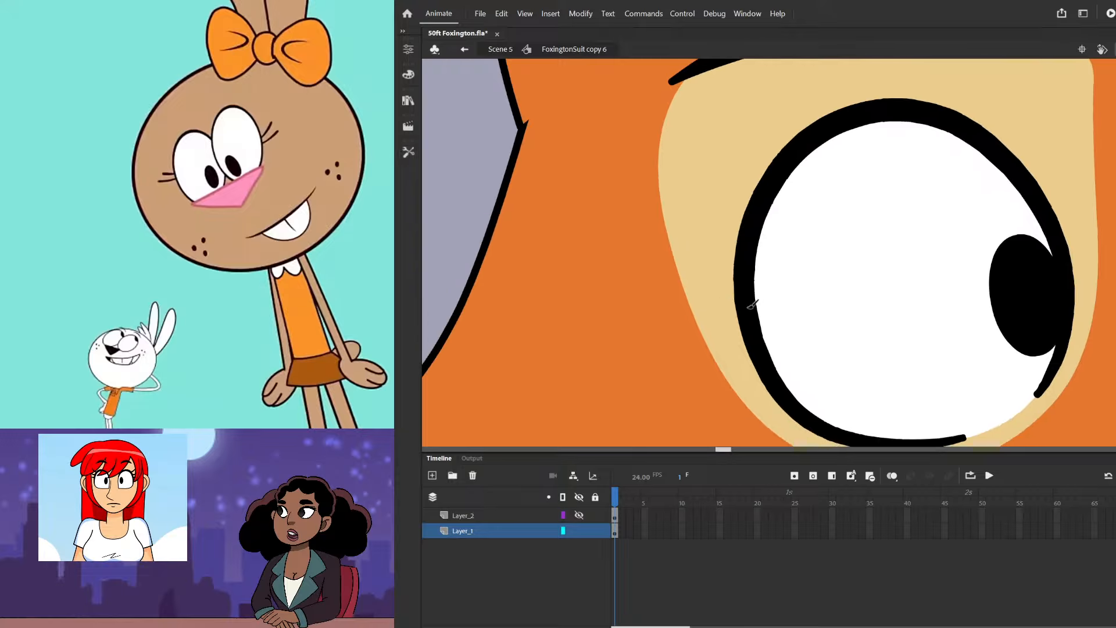
mouse_move(748, 308)
left_mouse_down()
mouse_move(718, 309)
mouse_move(689, 291)
mouse_move(740, 264)
mouse_move(741, 313)
mouse_move(689, 330)
mouse_move(669, 314)
mouse_move(741, 260)
mouse_move(691, 303)
mouse_move(747, 309)
left_mouse_up()
key("ctrl+z")
key("ctrl+z")
key("ctrl+z")
- Draw a small pointed eyelash outline on the outer edge of the left-hand eye and fill it with black
mouse_move(740, 260)
left_mouse_down()
mouse_move(709, 317)
mouse_move(747, 308)
left_mouse_up()
left_click(410, 152)
left_click(488, 173)
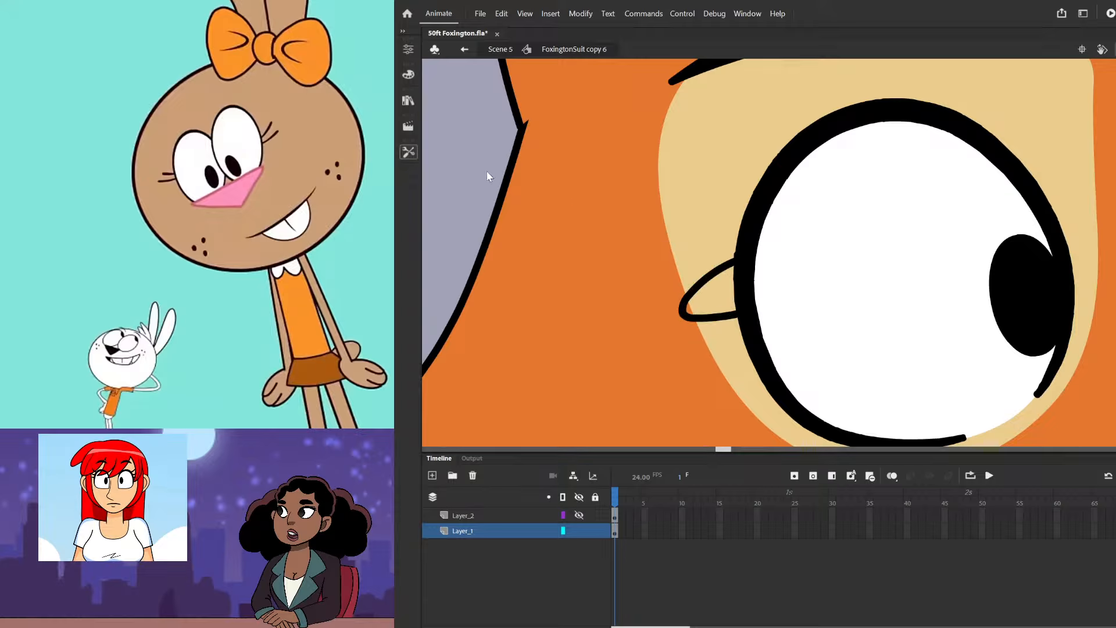
left_click(717, 274)
left_click(712, 273)
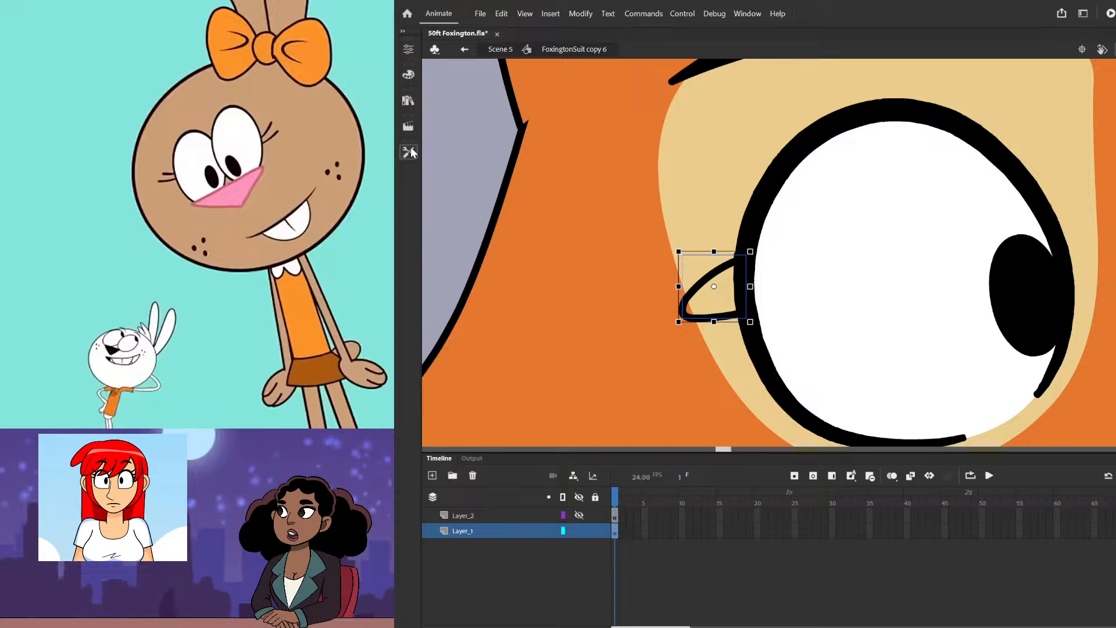
left_click(444, 342)
double_click(718, 282)
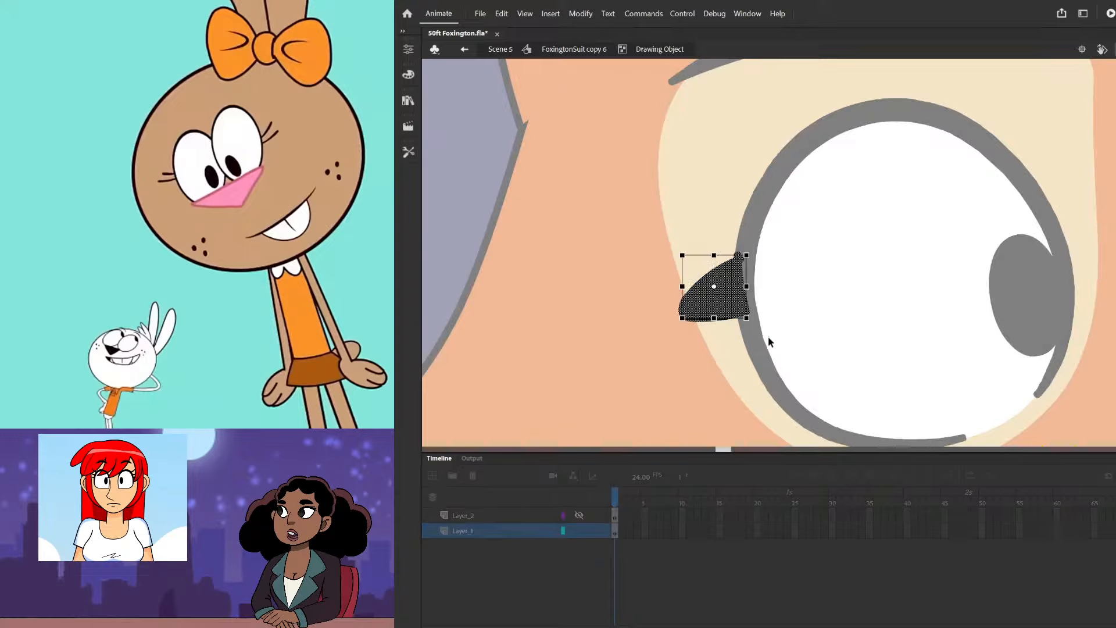
- Delete the outline stroke around the eyelash, keeping only its black fill
left_click(730, 285, "shift")
key("Delete")
double_click(701, 222)
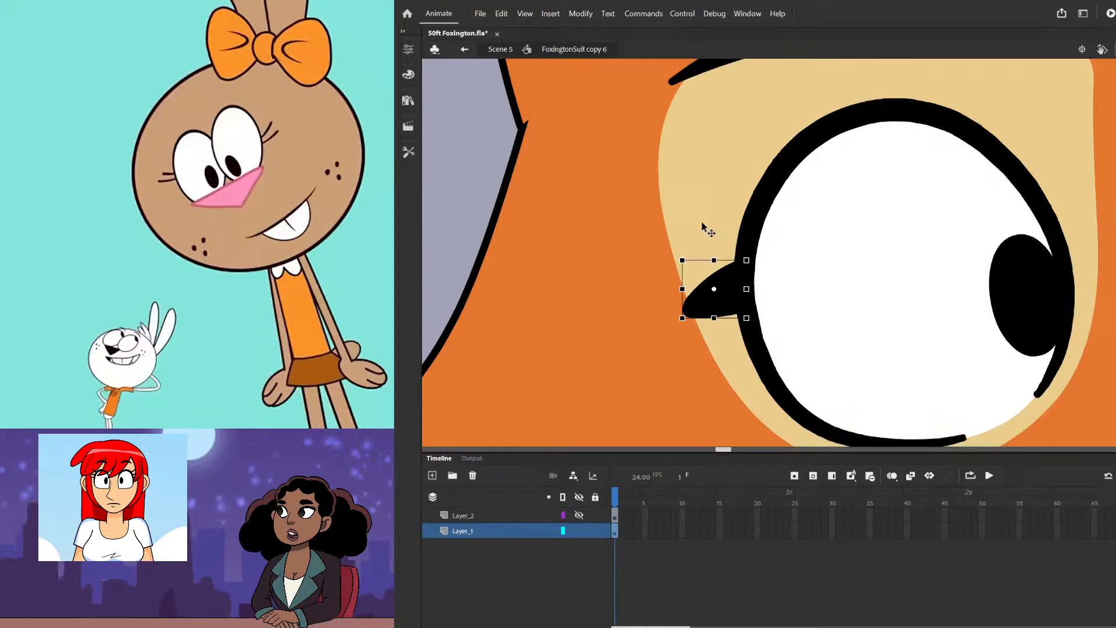
- Open the eyelash's drawing object and reshape its rounded outer end into a sharp point
left_click(645, 271)
left_click(718, 277)
double_click(703, 285)
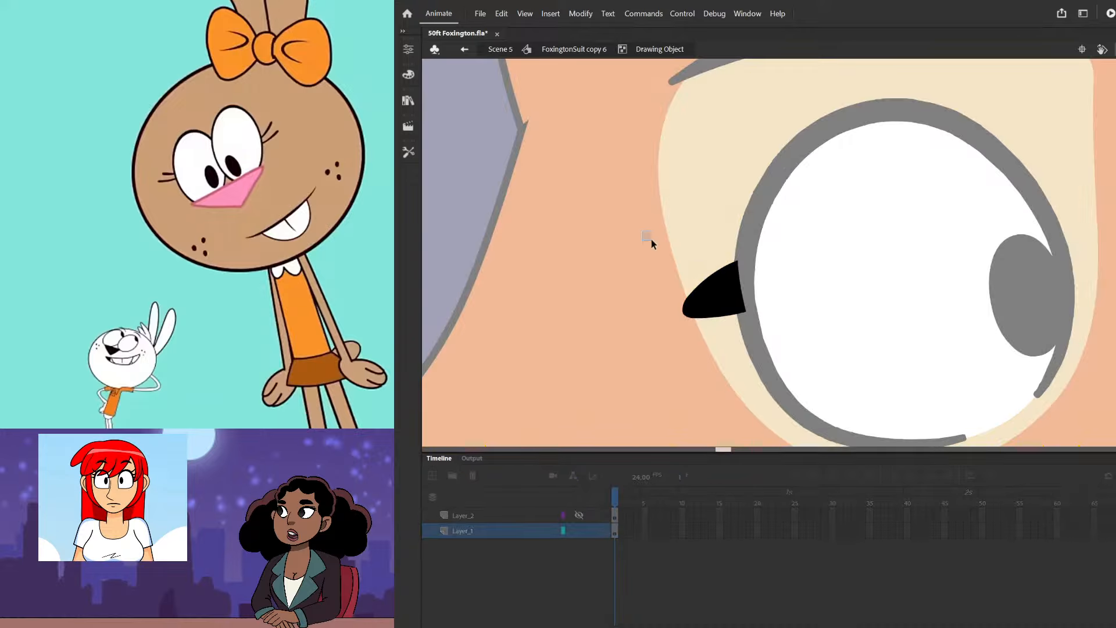
left_click_drag(646, 233, 805, 361)
left_click(440, 155)
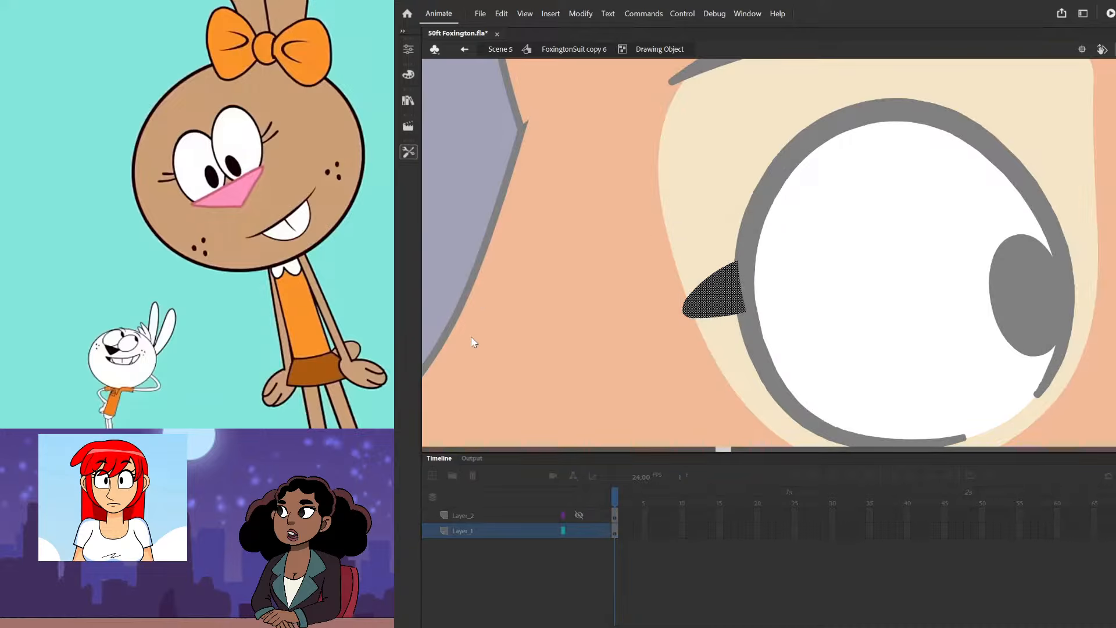
left_click(640, 223)
left_click_drag(650, 329, 721, 298)
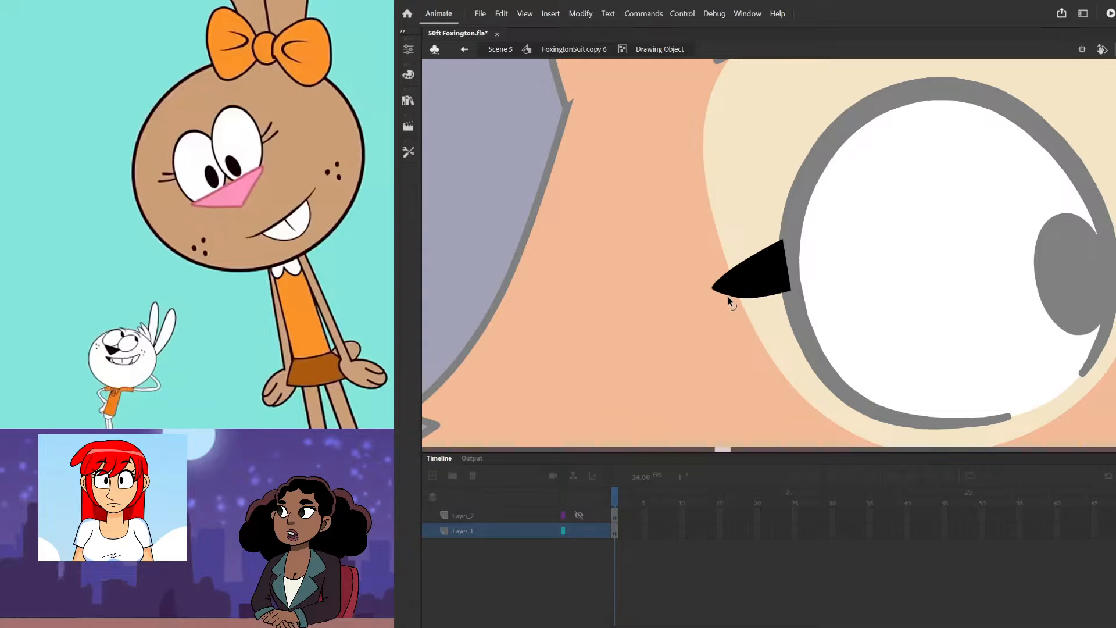
- Undo the last reshaping attempts, then extend the eyelash's tip slightly with a smooth lower edge and leave the drawing object
left_click(721, 274)
key("ctrl+z")
key("ctrl+z")
key("ctrl+z")
mouse_move(721, 296)
left_mouse_down()
mouse_move(715, 278)
mouse_move(728, 300)
left_mouse_up()
double_click(831, 255)
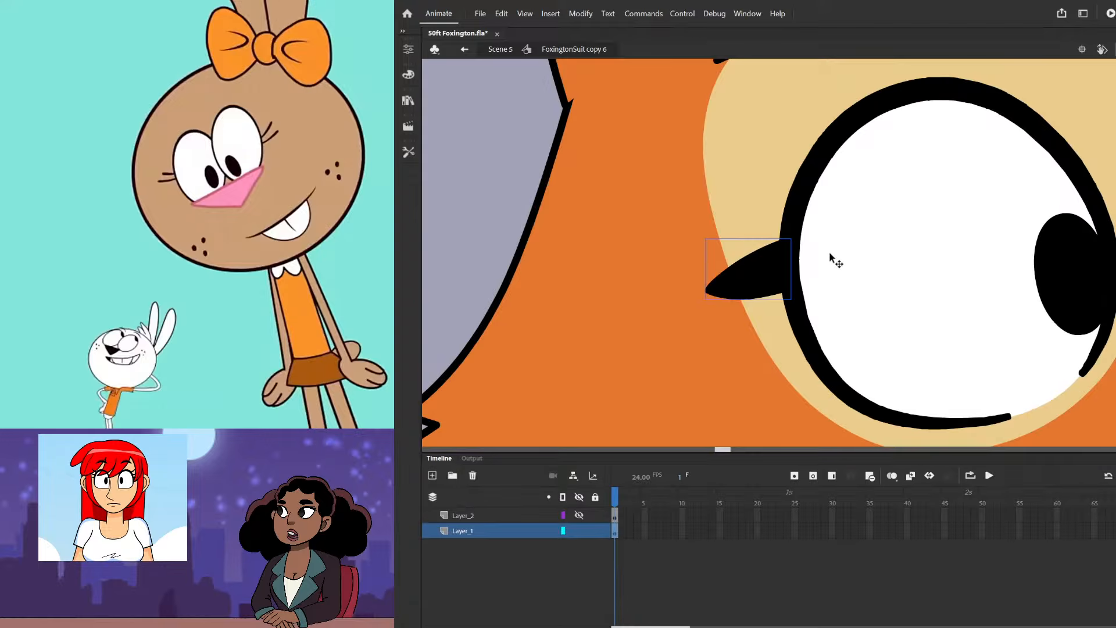
- Add two copies of the eyelash above the first, rotated to fan out along the eye's upper outline
left_click(409, 152)
left_click_drag(800, 239, 808, 270)
left_click_drag(778, 270, 822, 141)
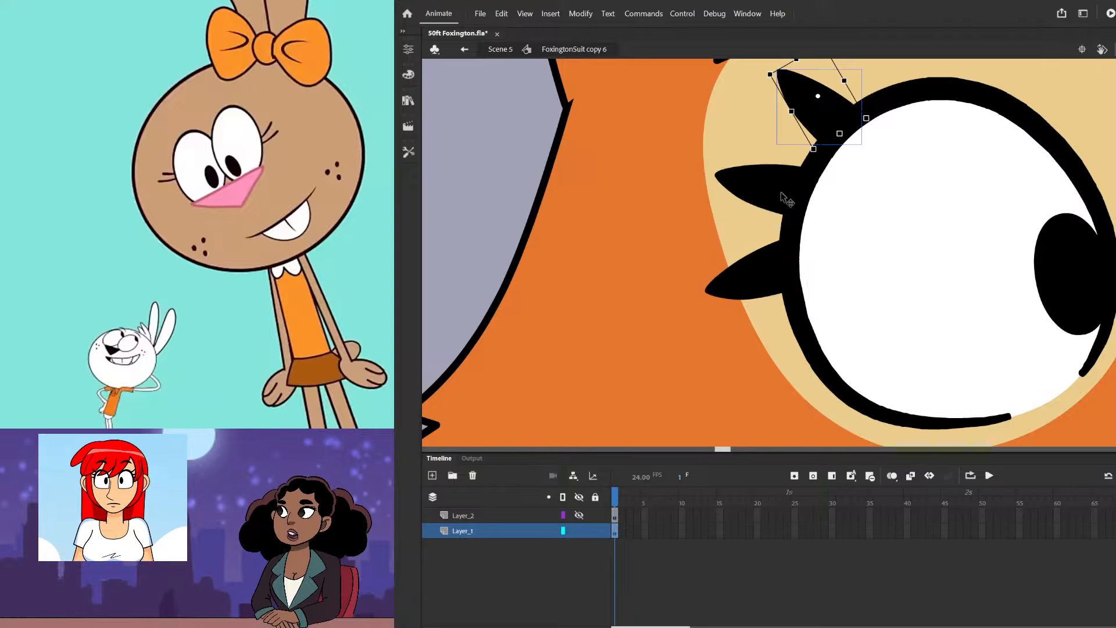
- Scale all three eyelashes on the left-hand eye down slightly as a group
scroll(787, 224, "down", 5)
scroll(800, 233, "up", 3)
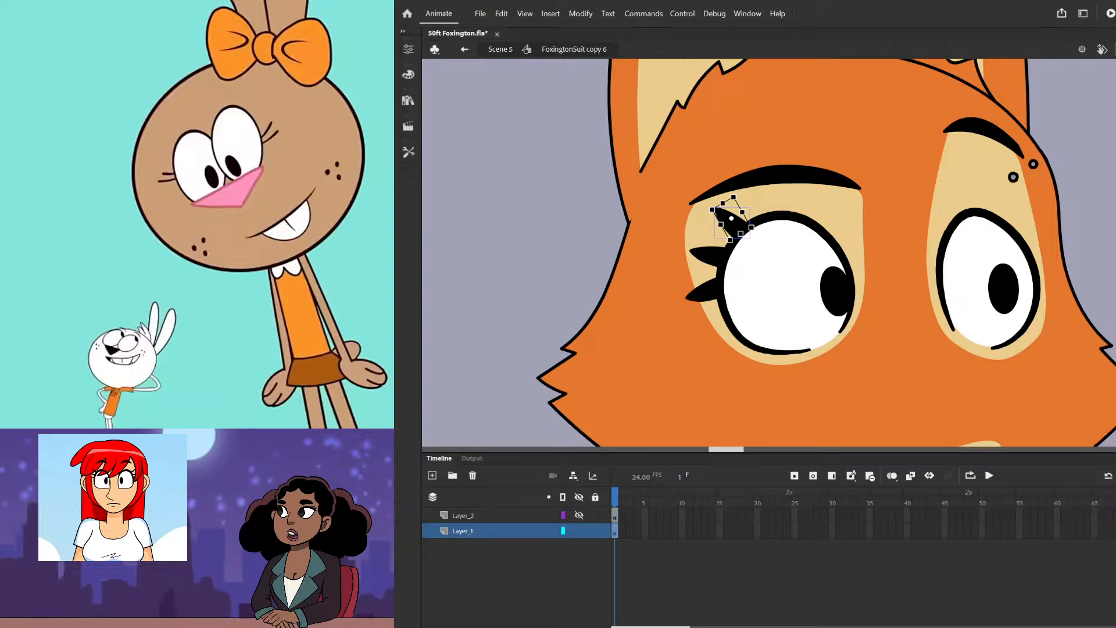
left_click(704, 286, "shift")
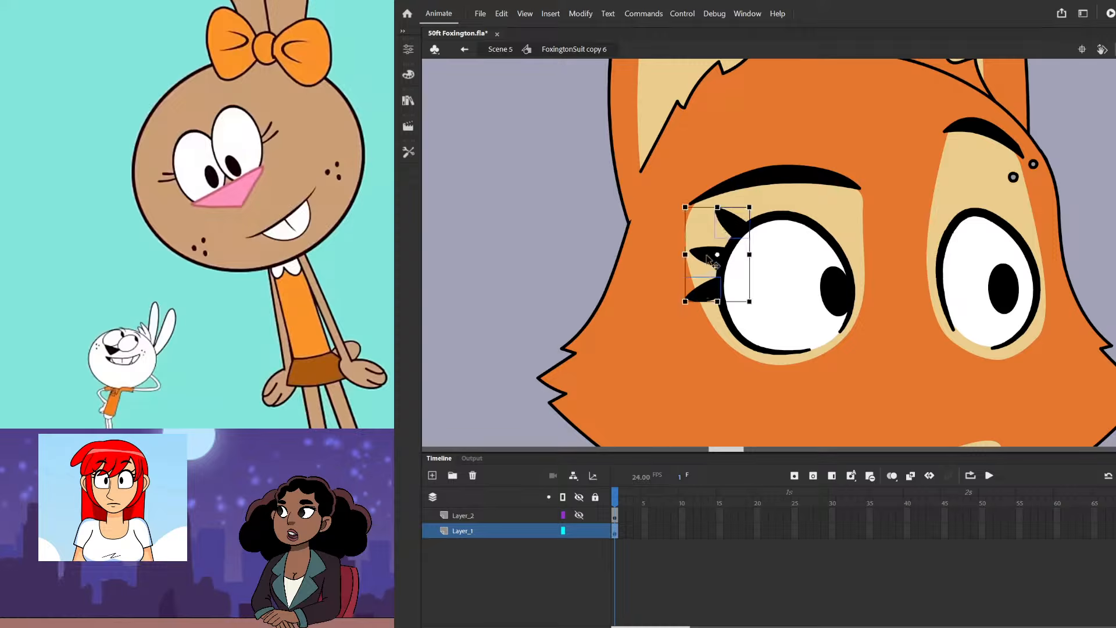
left_click_drag(685, 207, 691, 207)
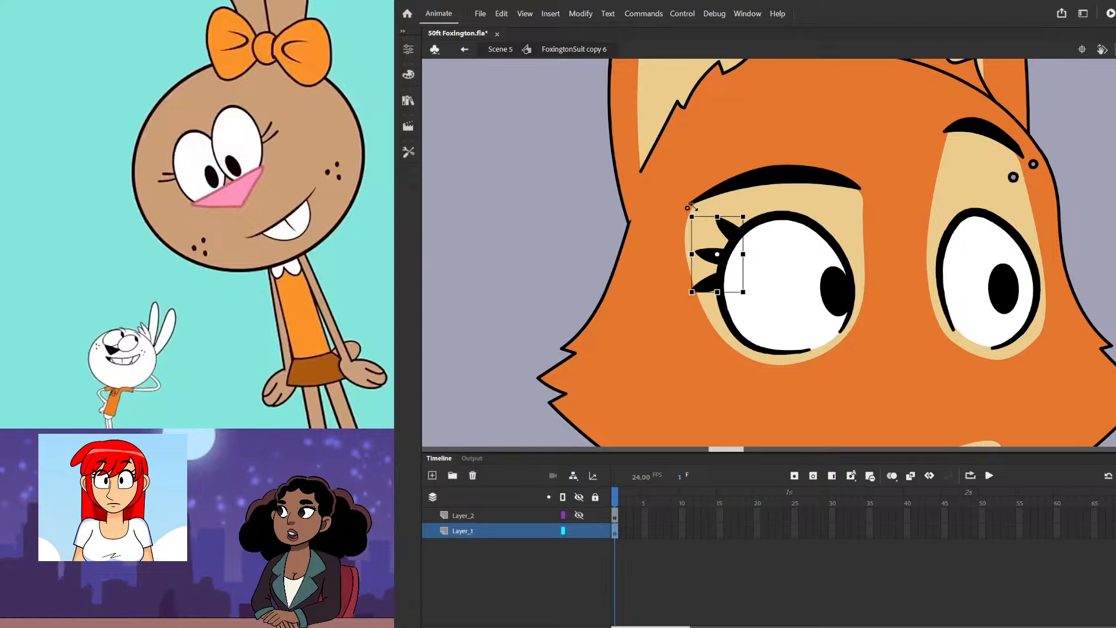
- Reposition and rotate the three eyelashes individually so they sit higher and closer together on the left-hand eye's outline
scroll(698, 221, "up", 4)
left_click_drag(718, 292, 738, 268)
mouse_move(765, 232)
left_mouse_down()
mouse_move(766, 216)
mouse_move(767, 226)
left_mouse_up()
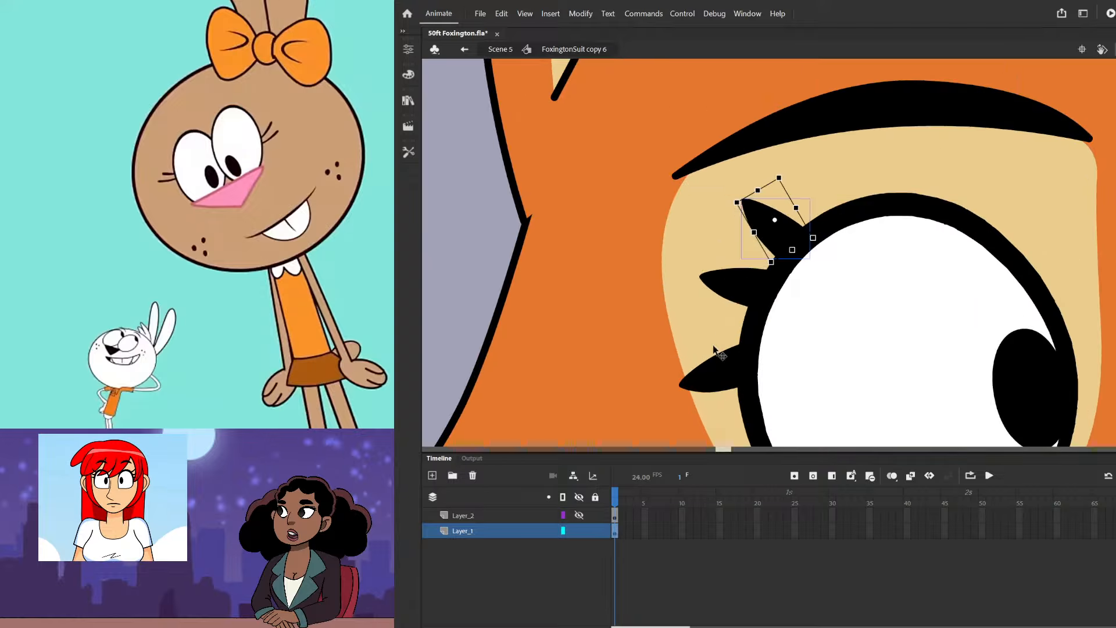
left_click_drag(720, 365, 751, 333)
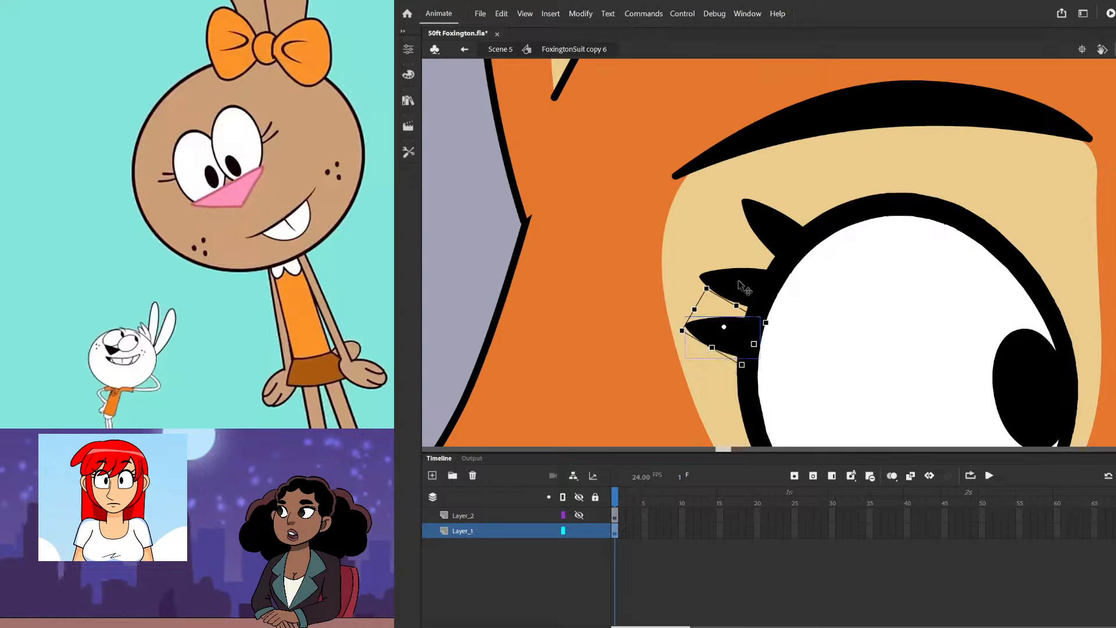
left_click(741, 285)
left_click_drag(725, 238, 734, 234)
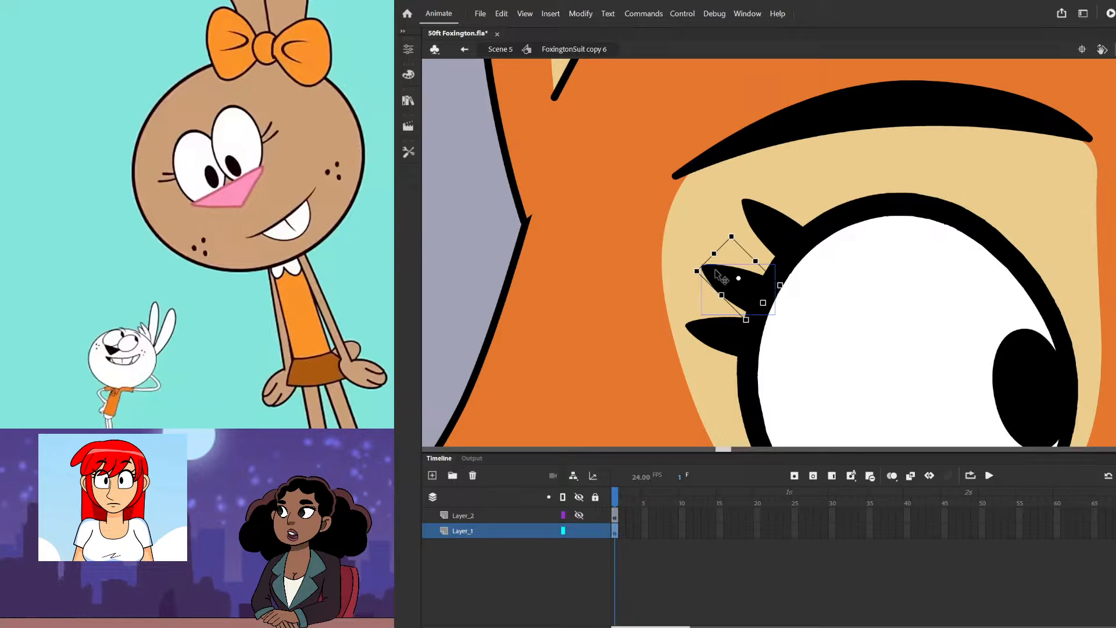
- Duplicate the three eyelashes, mirror the copy horizontally and place it on the outer edge of the right-hand eye
left_click(720, 333, "shift")
left_click(764, 237, "shift")
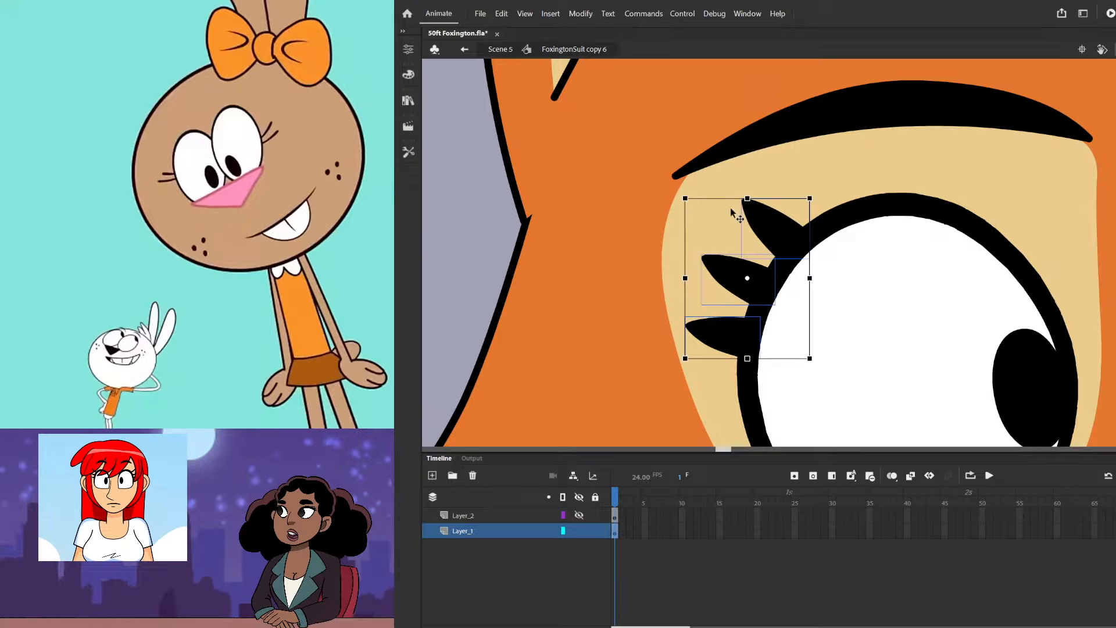
scroll(727, 224, "down", 2)
scroll(723, 250, "down", 2)
scroll(907, 197, "down", 1)
key("ctrl+x")
scroll(899, 186, "up", 1)
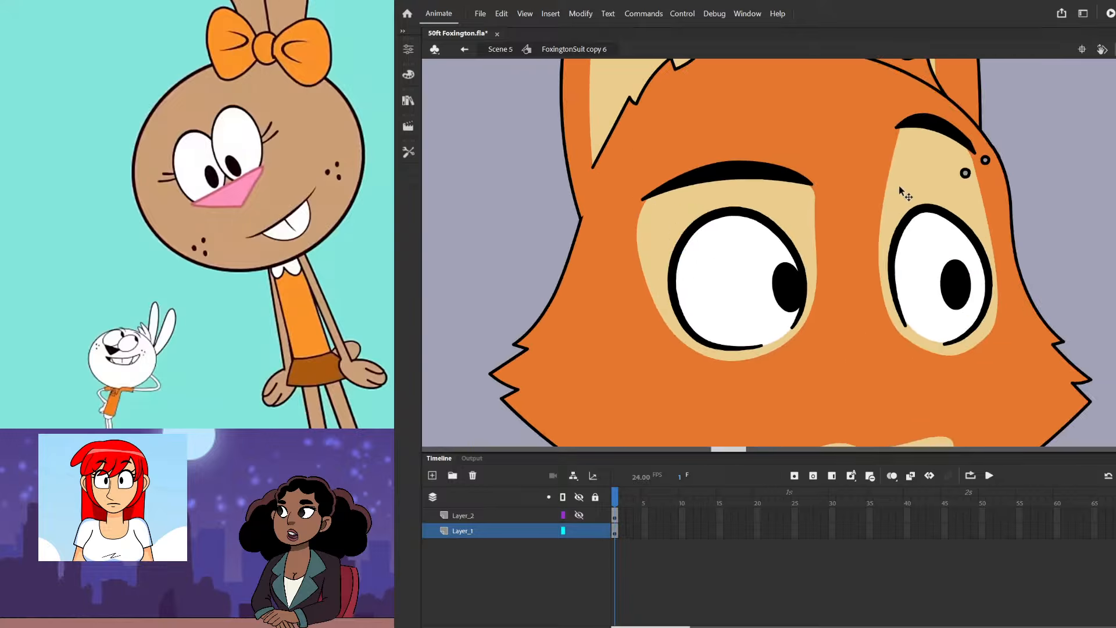
key("ctrl+shift+v")
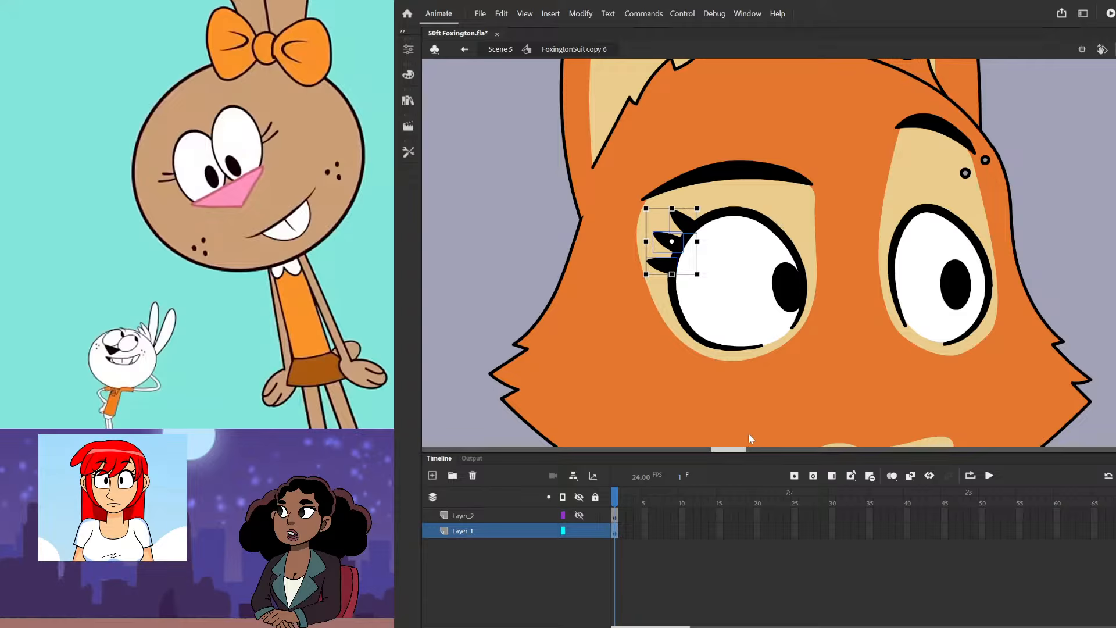
left_click_drag(691, 271, 986, 255)
left_click(1035, 234)
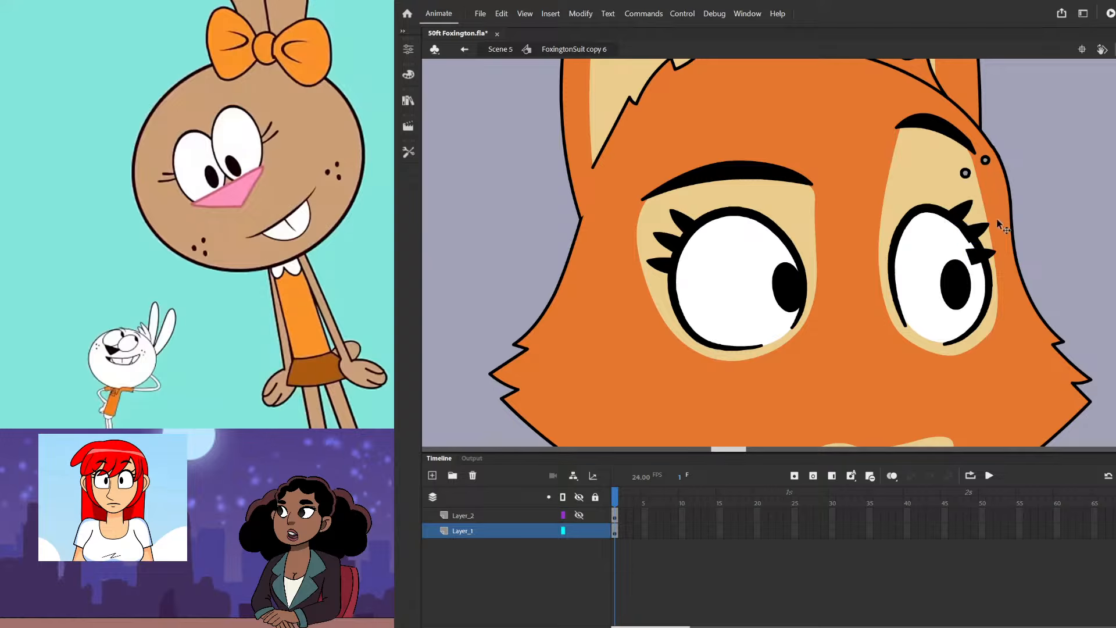
- Shift the middle and lowest eyelashes of the right-hand eye outward so they sit on the eye's outline
scroll(999, 224, "up", 3)
left_click_drag(924, 223, 934, 216)
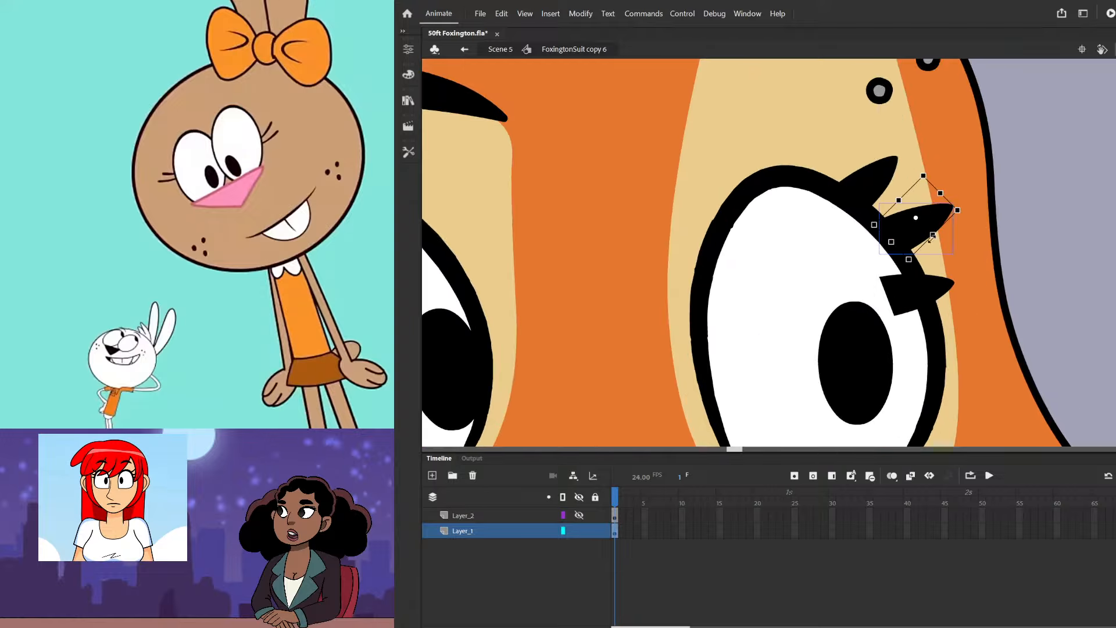
left_click_drag(926, 282, 965, 276)
left_click(1056, 226)
- Show Layer_2 to check the eyelashes against the glasses, and hide it again
scroll(950, 227, "down", 5)
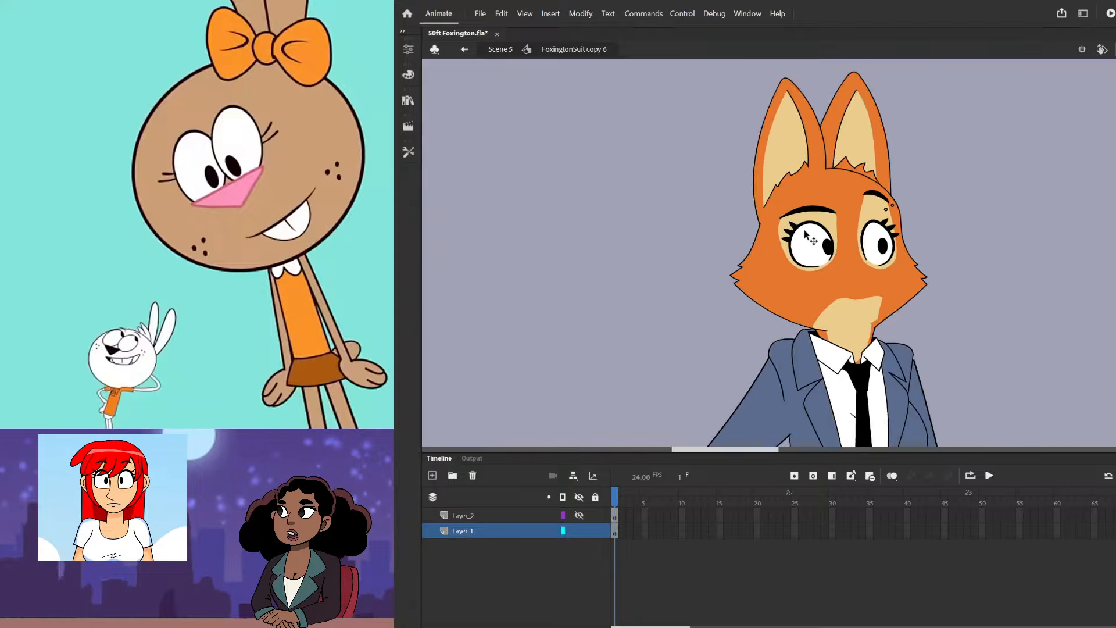
scroll(886, 187, "up", 2)
left_click(582, 514)
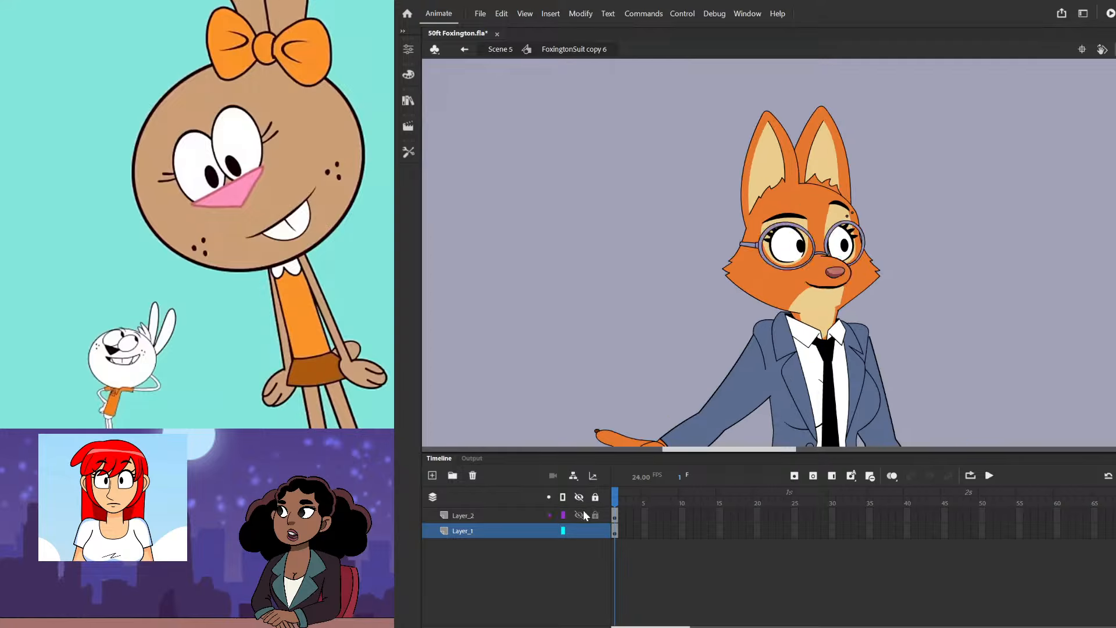
left_click(584, 515)
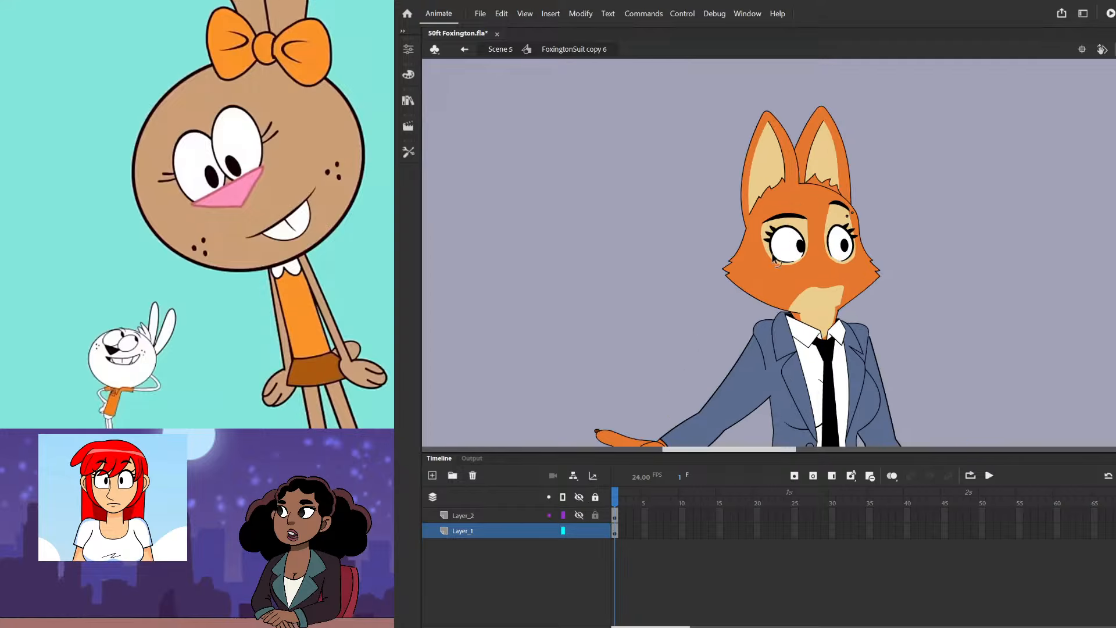
- Cut the eyelashes of both eyes from Layer_1 and return to Scene 5
scroll(746, 233, "up", 3)
left_click(748, 224)
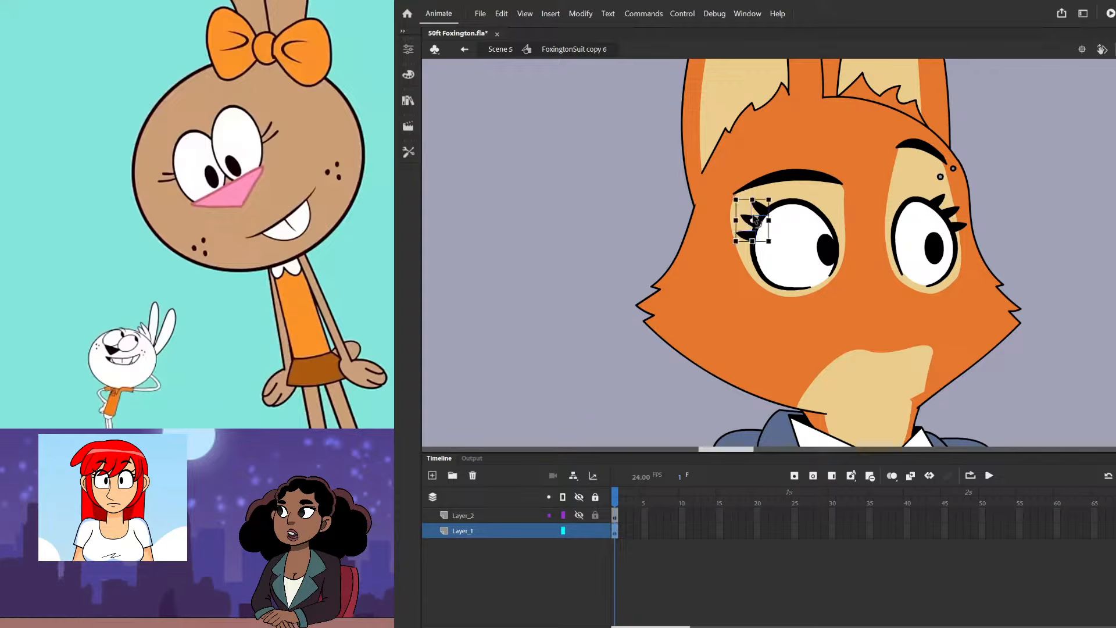
left_click(954, 220, "shift")
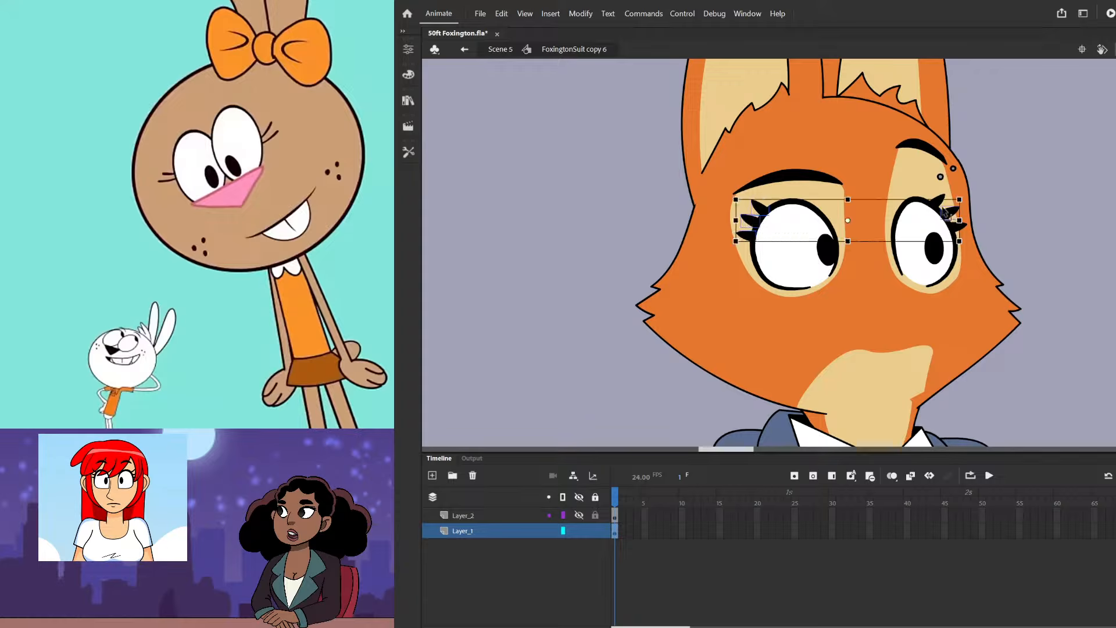
left_click(963, 225, "shift")
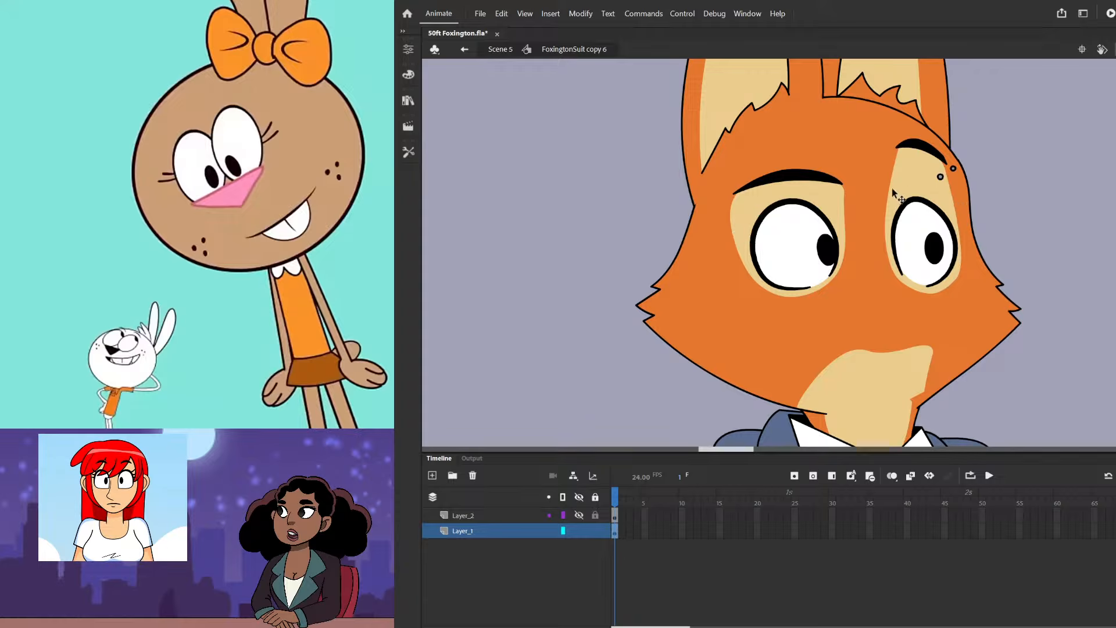
left_click(499, 49)
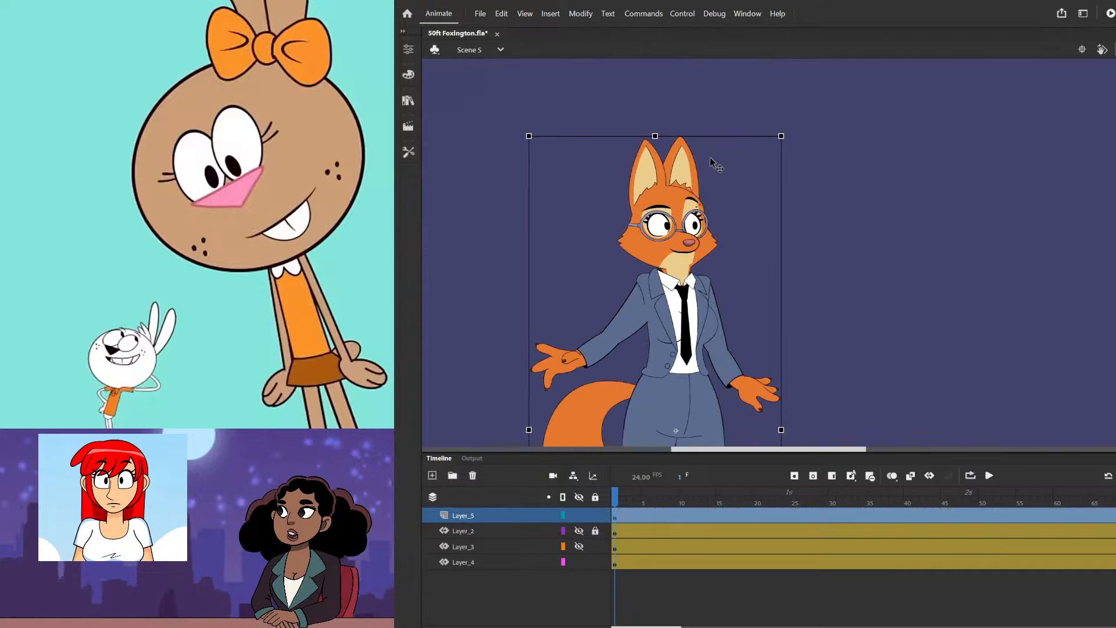
- Make Layer_2 and Layer_3 visible again in Scene 5 to bring back the glowing heart and lighting
scroll(670, 133, "down", 1)
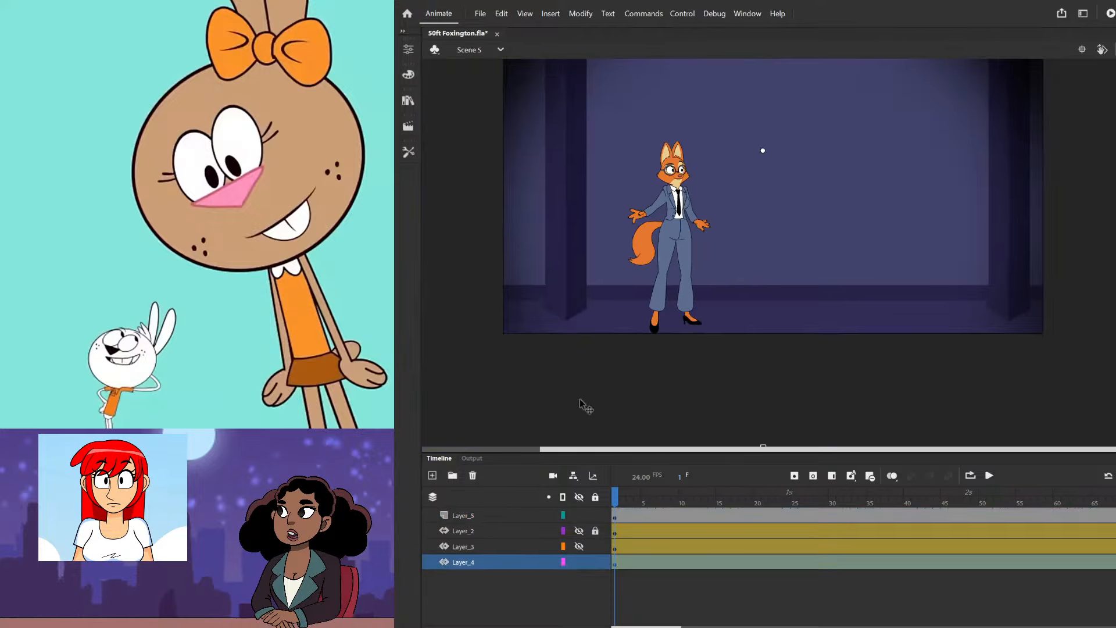
left_click(579, 532)
left_click(579, 547)
left_click(634, 390)
scroll(634, 390, "down", 2)
scroll(762, 275, "up", 2)
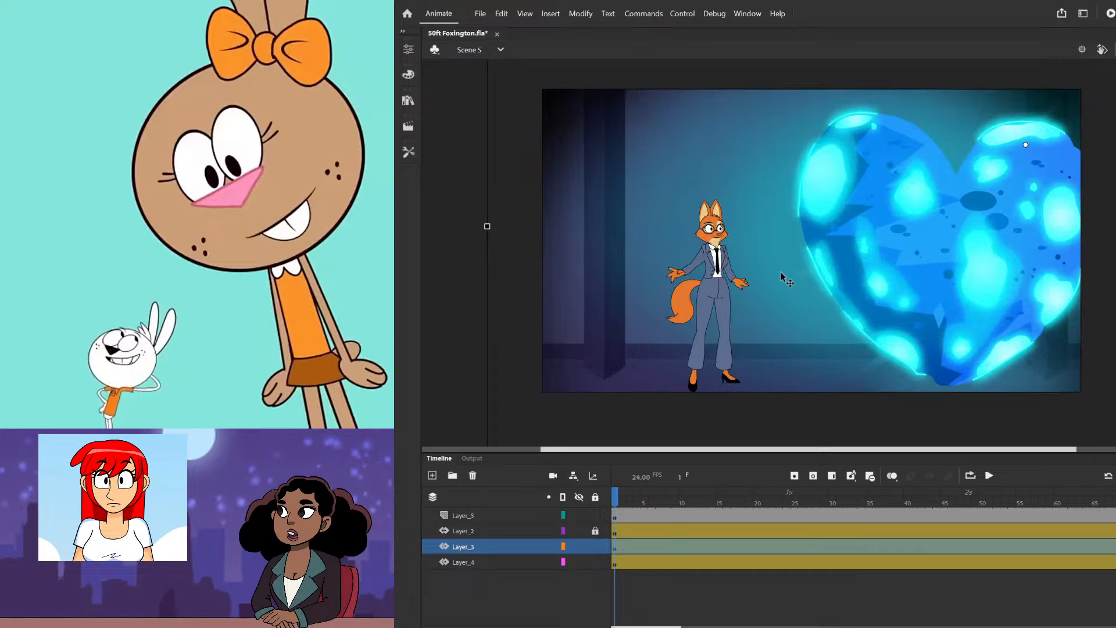
- Switch to Scene 2, where the glowing fox stands beside the heart
left_click(409, 126)
left_click(449, 158)
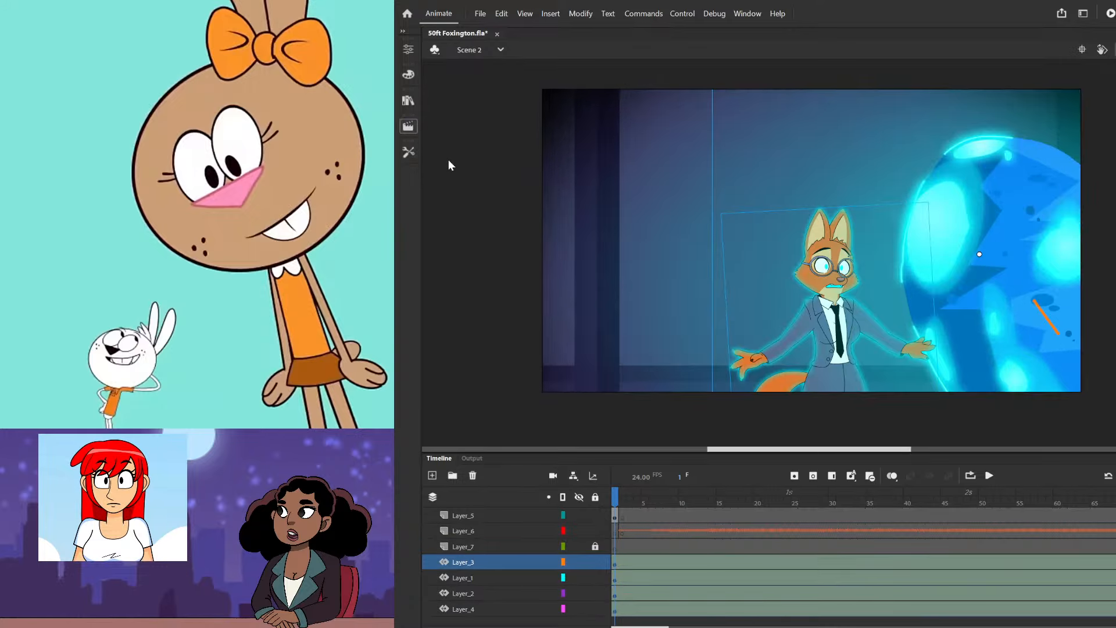
scroll(806, 261, "up", 3)
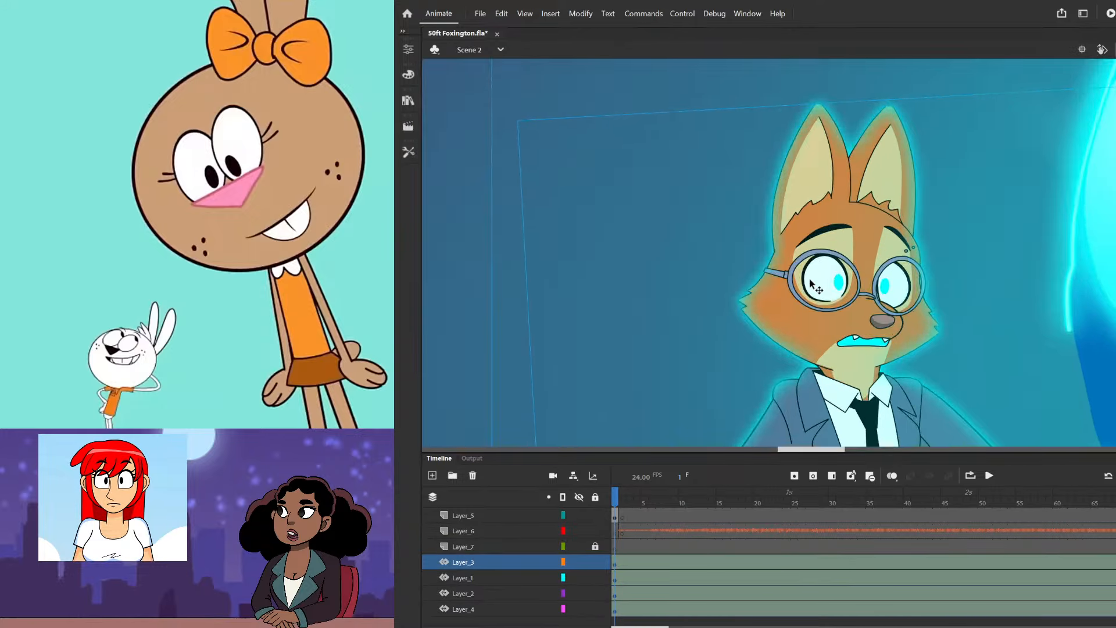
double_click(806, 273)
scroll(805, 282, "down", 3)
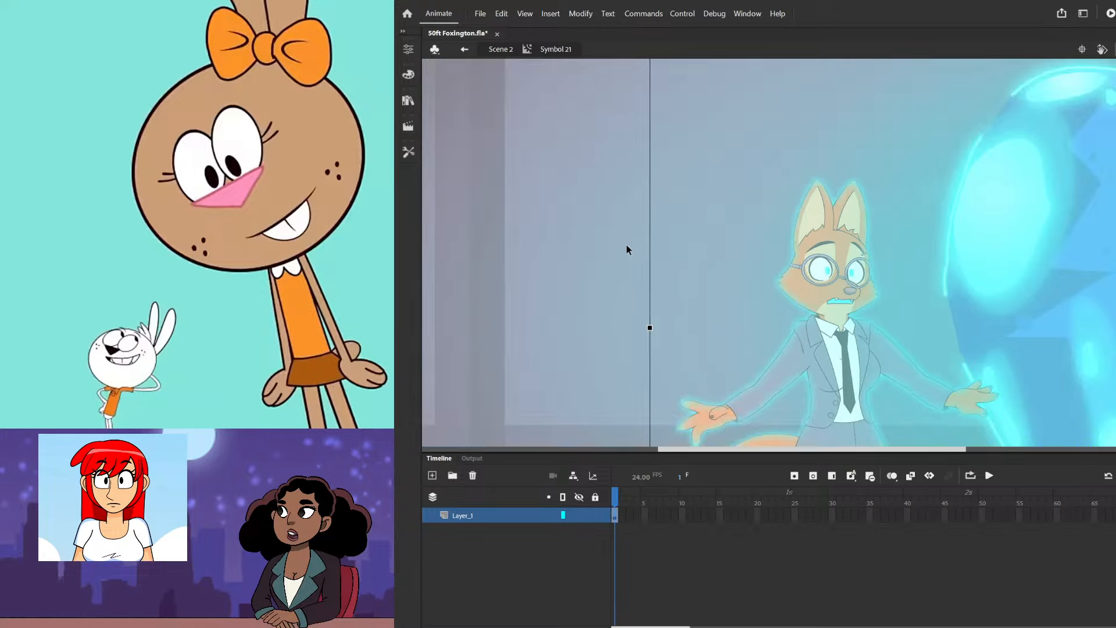
double_click(626, 244)
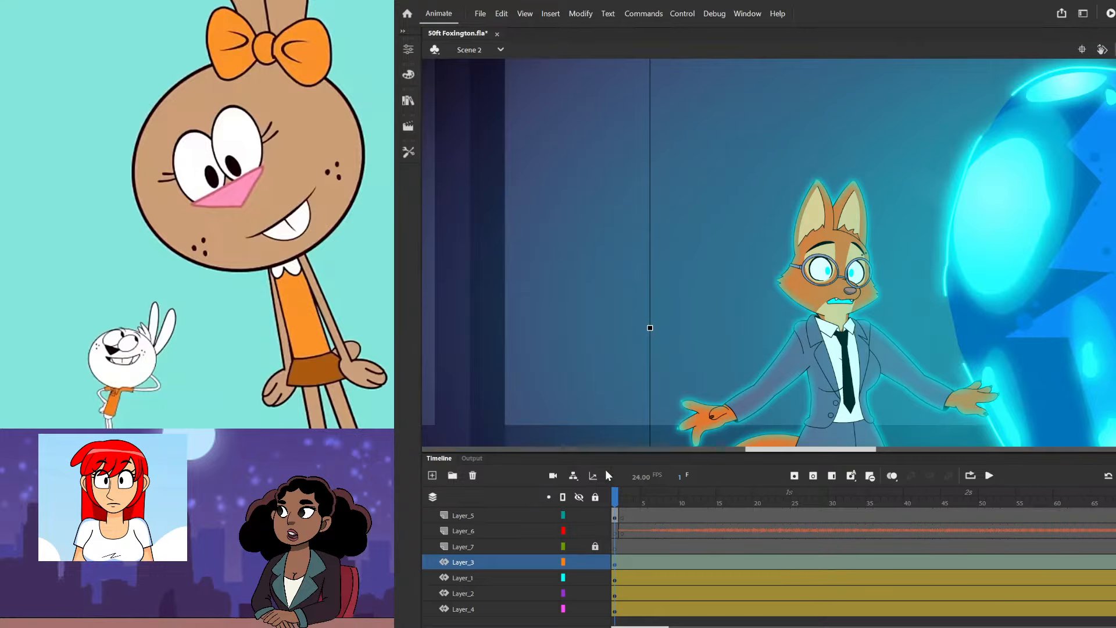
- Paste the cut eyelashes into Layer_1 of the suited fox's head symbol in Scene 2 and fit them to the outer edges of both eyes
double_click(806, 278)
scroll(802, 278, "up", 3)
scroll(802, 278, "up", 2)
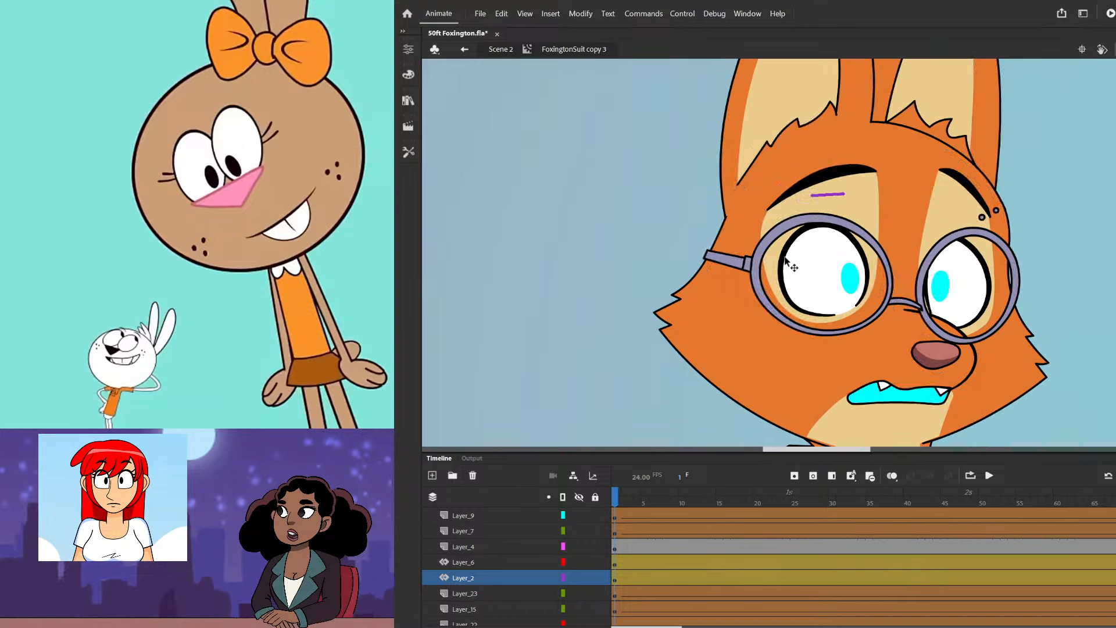
double_click(788, 265)
left_click(787, 262)
key("ctrl+v")
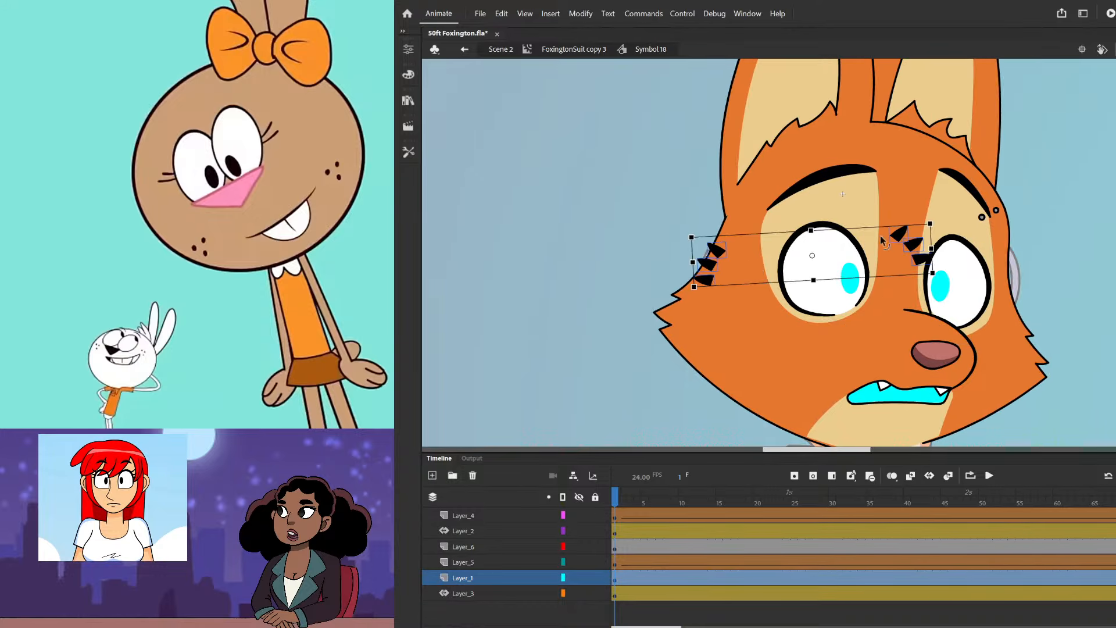
left_click_drag(938, 225, 982, 248)
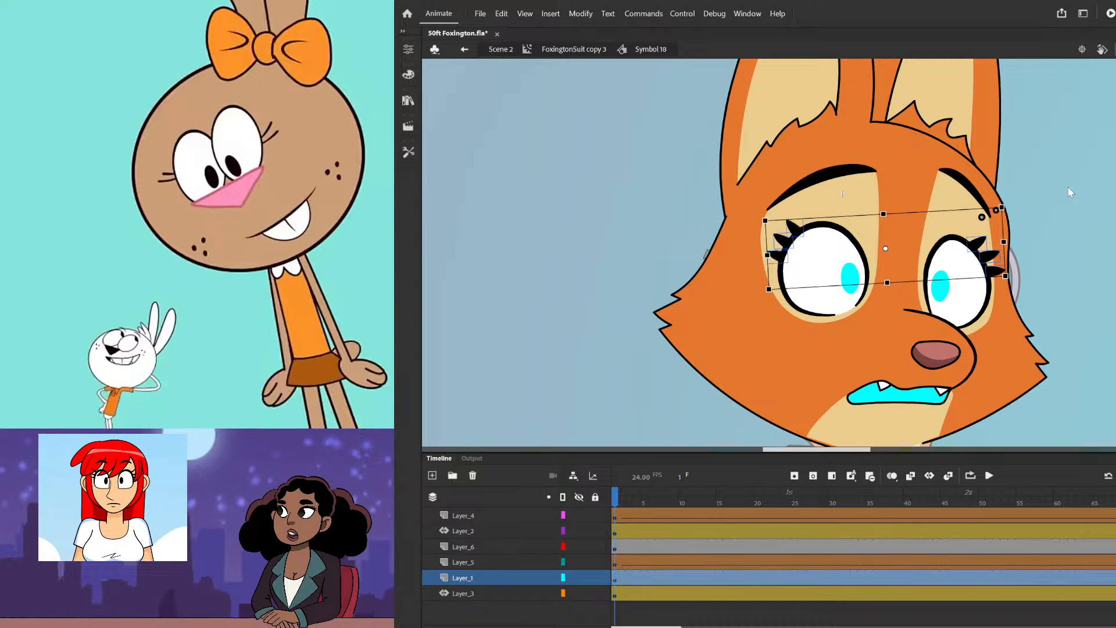
- Return to Scene 2 and move the playhead to frame 142 to check the fox's face in the close-up shot
left_click(500, 49)
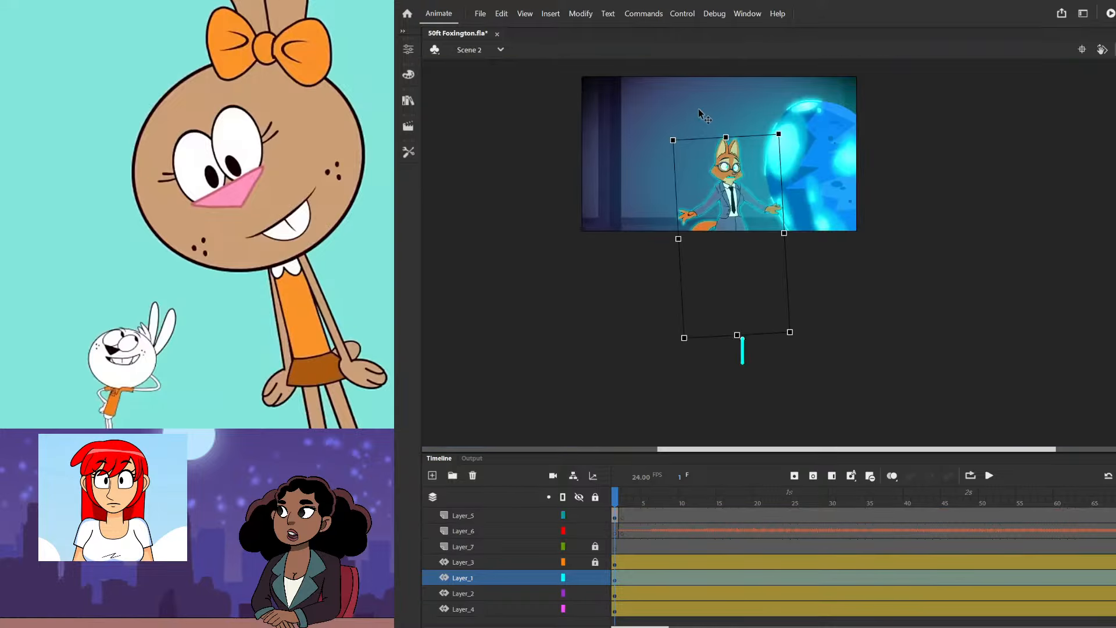
scroll(700, 111, "up", 1)
left_click_drag(644, 498, 959, 498)
scroll(821, 340, "down", 2)
scroll(814, 227, "up", 2)
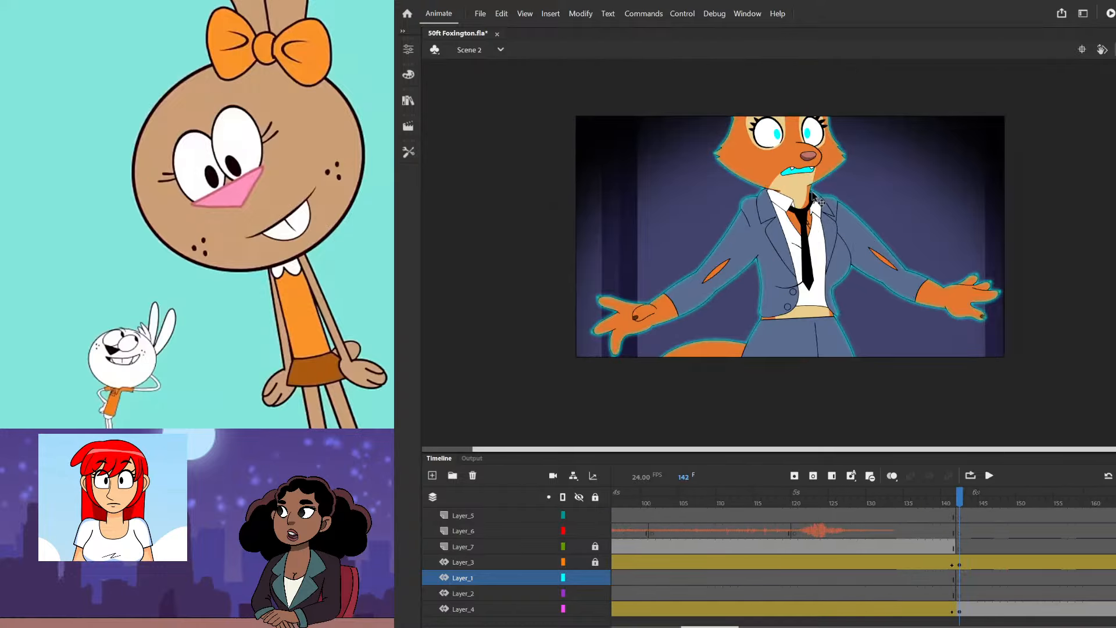
scroll(526, 189, "down", 1)
- Switch to Scene 3 and examine the face of the giant fox behind the building
left_click(413, 126)
left_click(449, 176)
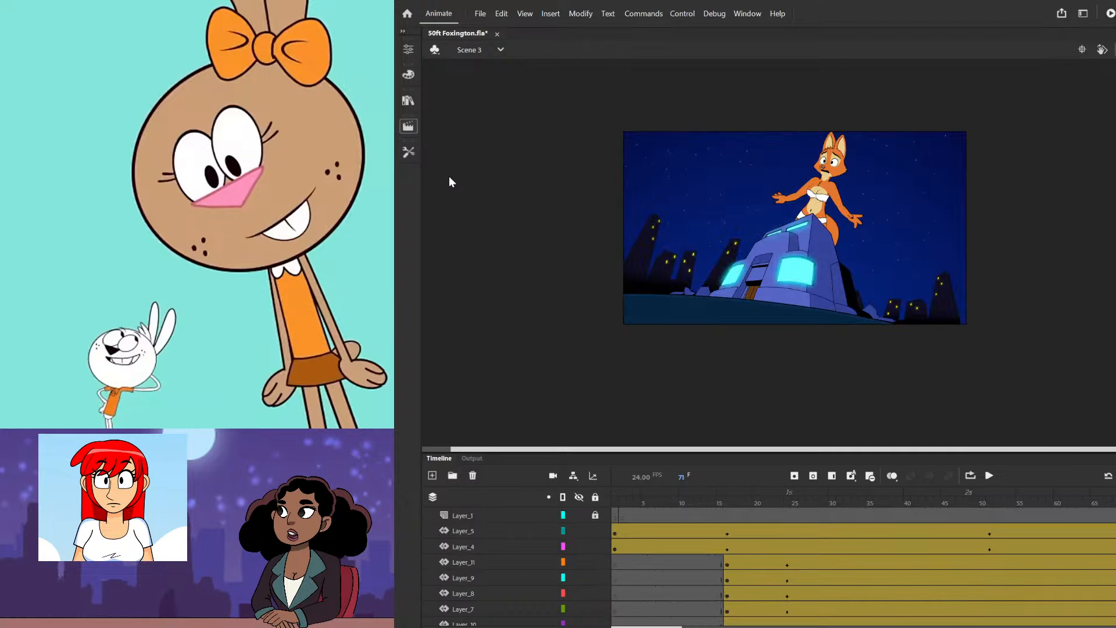
scroll(836, 149, "up", 3)
scroll(838, 152, "up", 4)
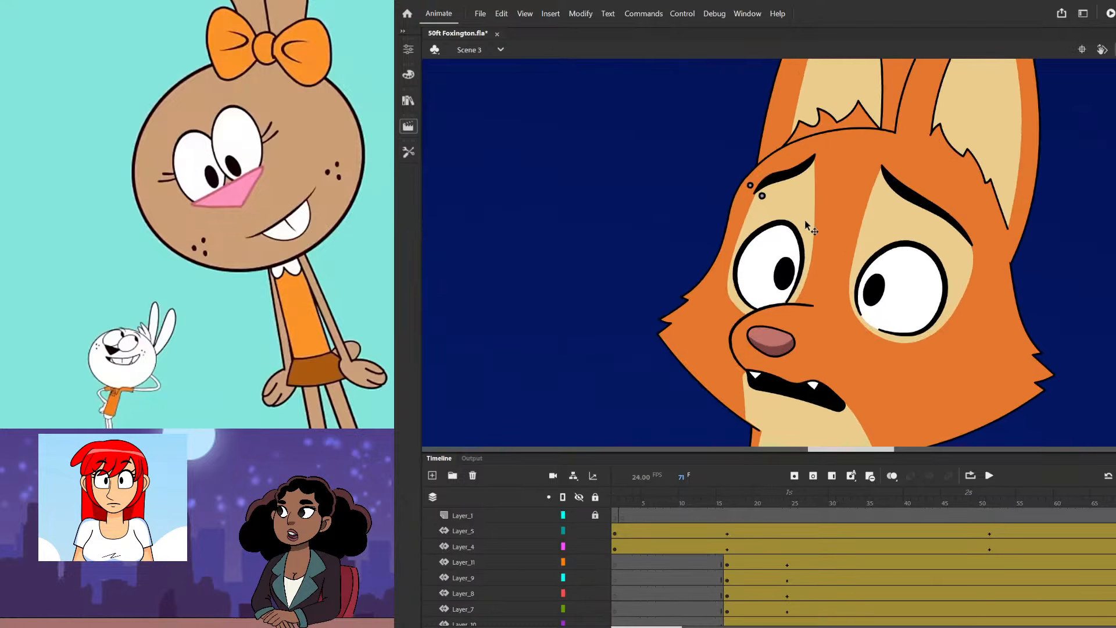
- Paste the eyelashes in place on both eyes inside the giant fox's head symbol, Symbol 32
double_click(801, 232)
double_click(801, 233)
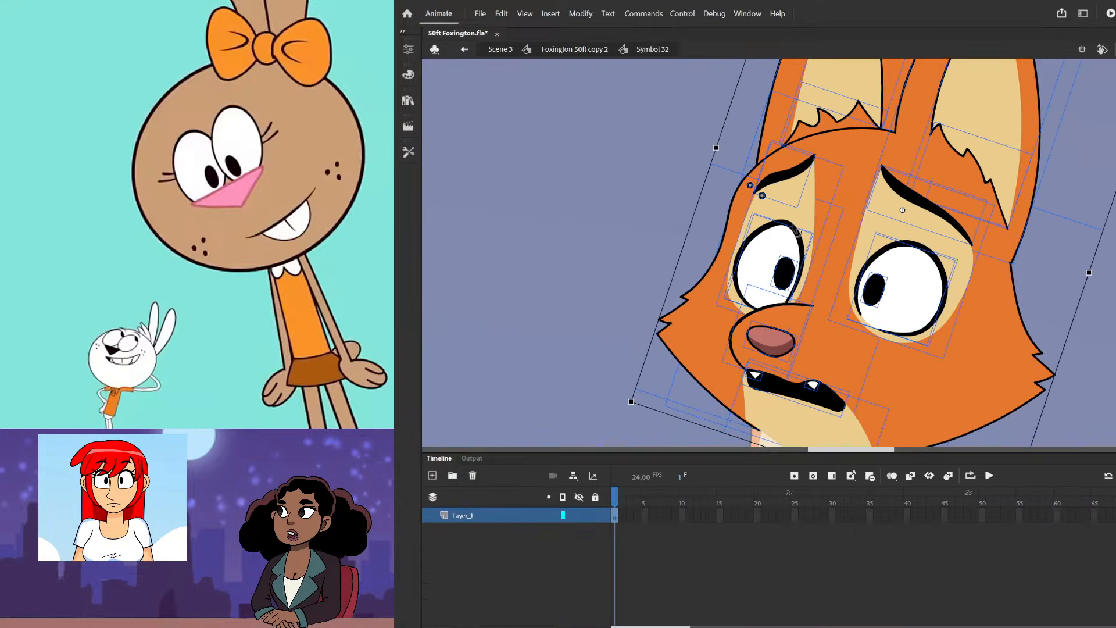
key("ctrl+a")
key("ctrl+shift+v")
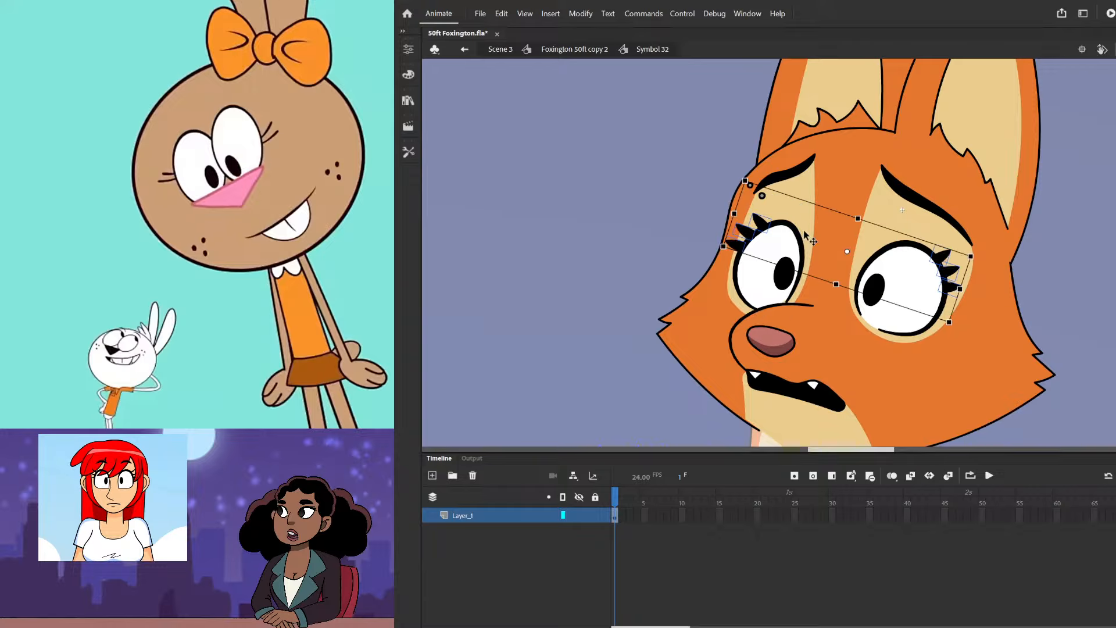
left_click(673, 163)
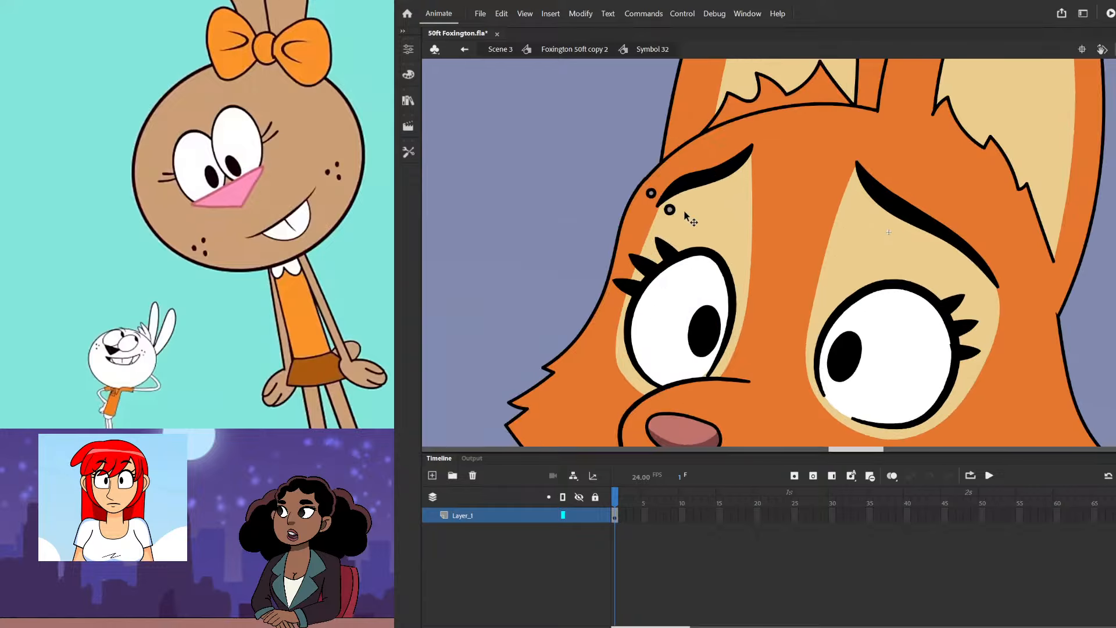
scroll(793, 188, "down", 2)
scroll(793, 186, "down", 2)
scroll(808, 185, "up", 1)
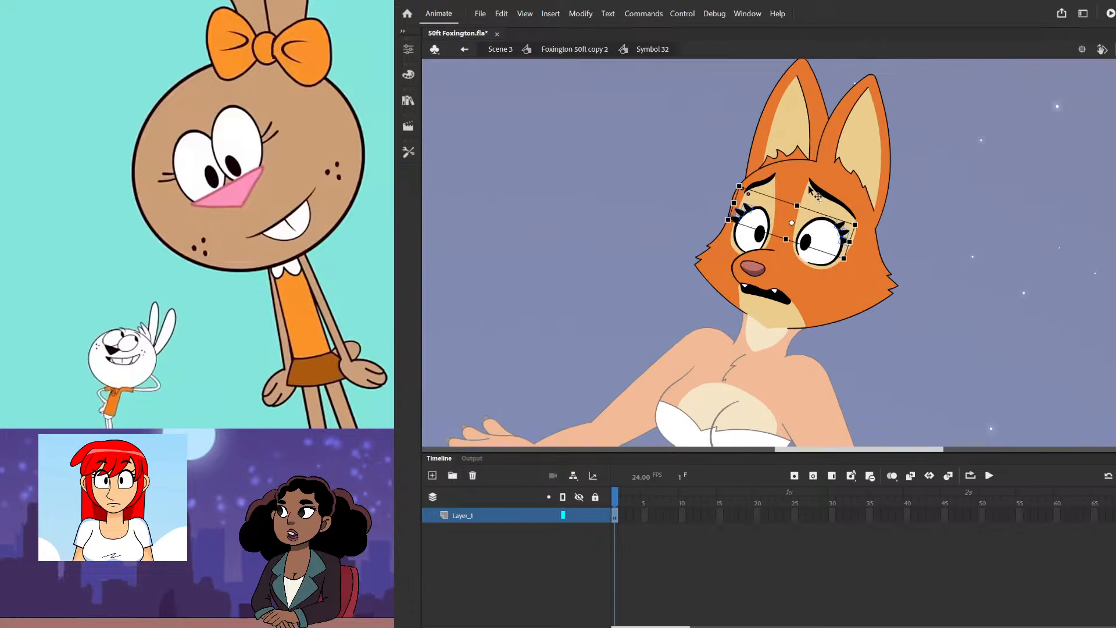
- Open the other head symbol at frame 71, Symbol 32 copy, and paste the eyelashes in place on both eyes
double_click(948, 191)
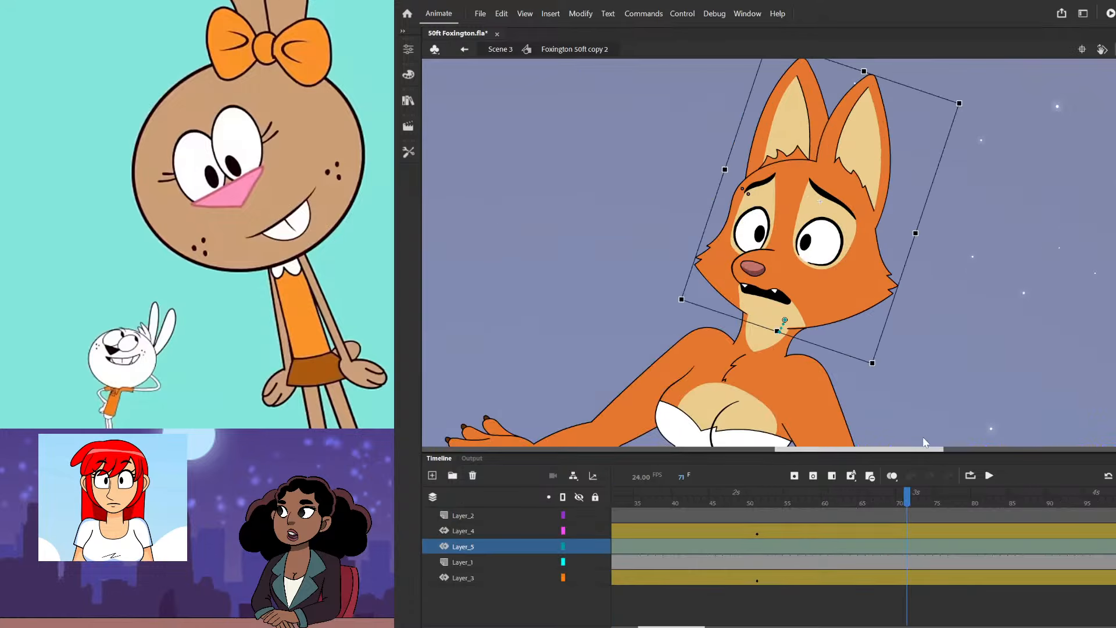
double_click(852, 239)
scroll(920, 186, "up", 2)
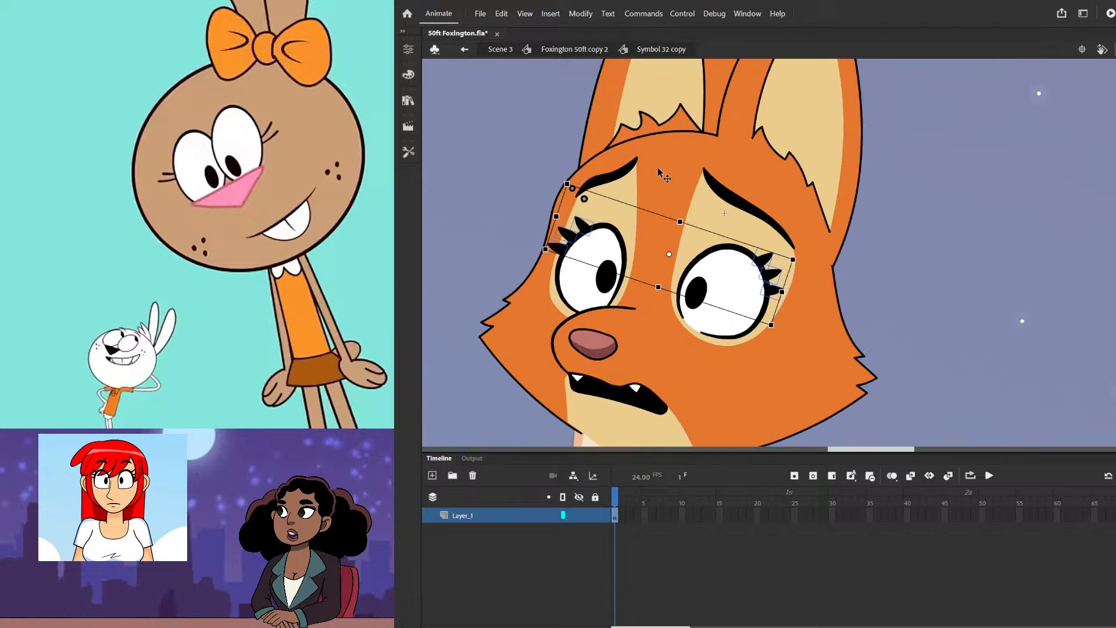
- Move the two piercing rings in Symbol 32 copy to the outer end of the fox's opposite eyebrow
left_click_drag(551, 176, 591, 206)
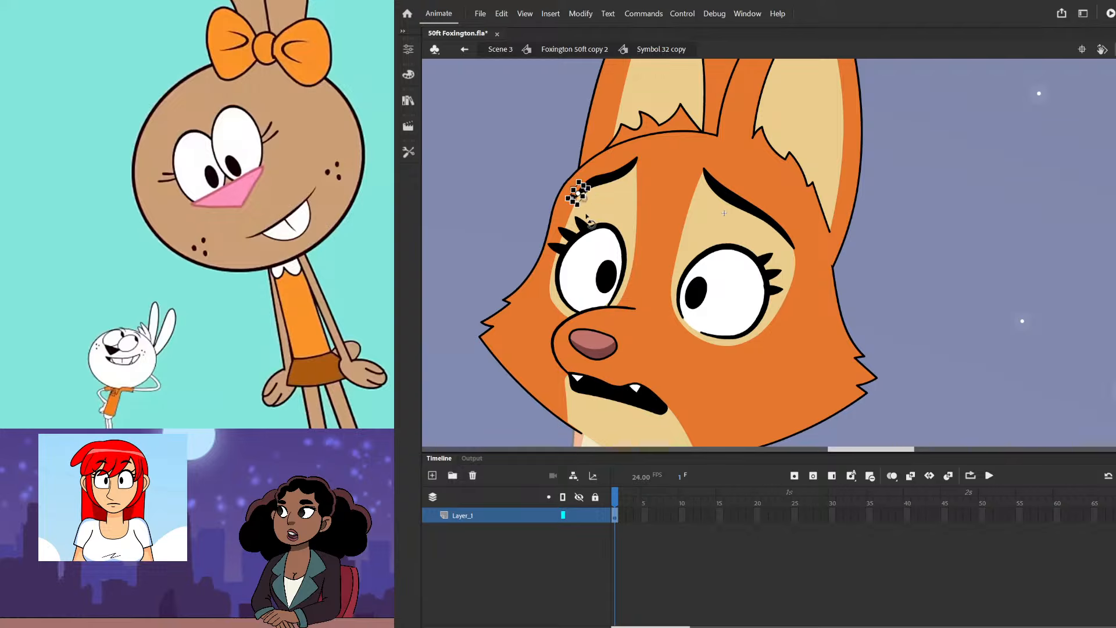
scroll(584, 195, "up", 3)
left_click_drag(674, 211, 1013, 297)
left_click(1078, 305)
scroll(791, 247, "down", 5)
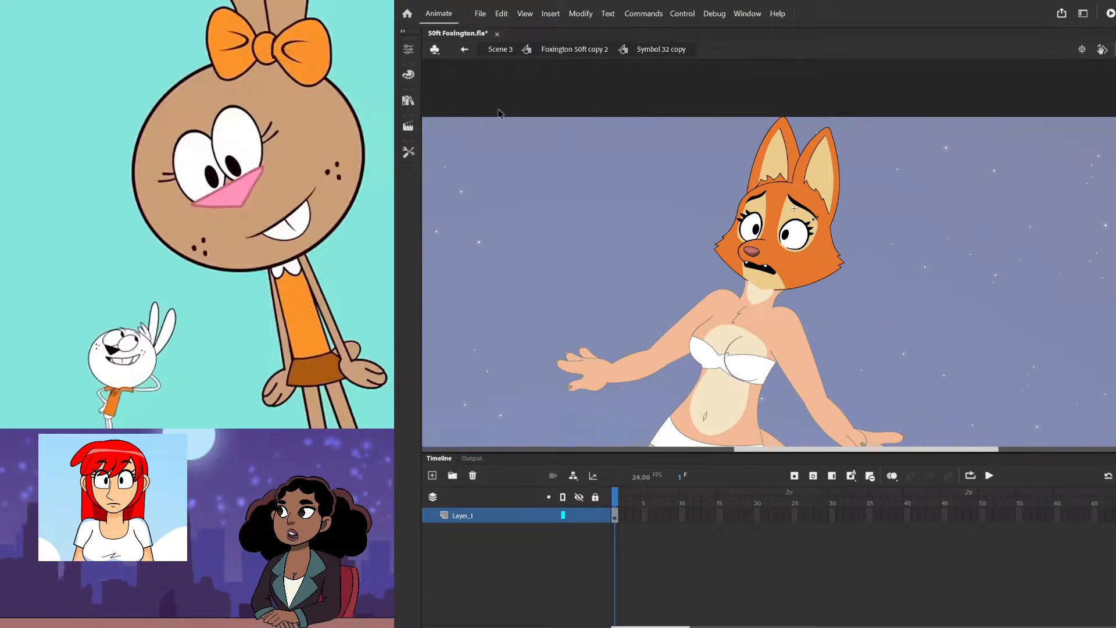
- Return to Scene 3 and scrub the timeline back to check the giant fox's face across the shot
left_click(499, 48)
left_click(591, 171)
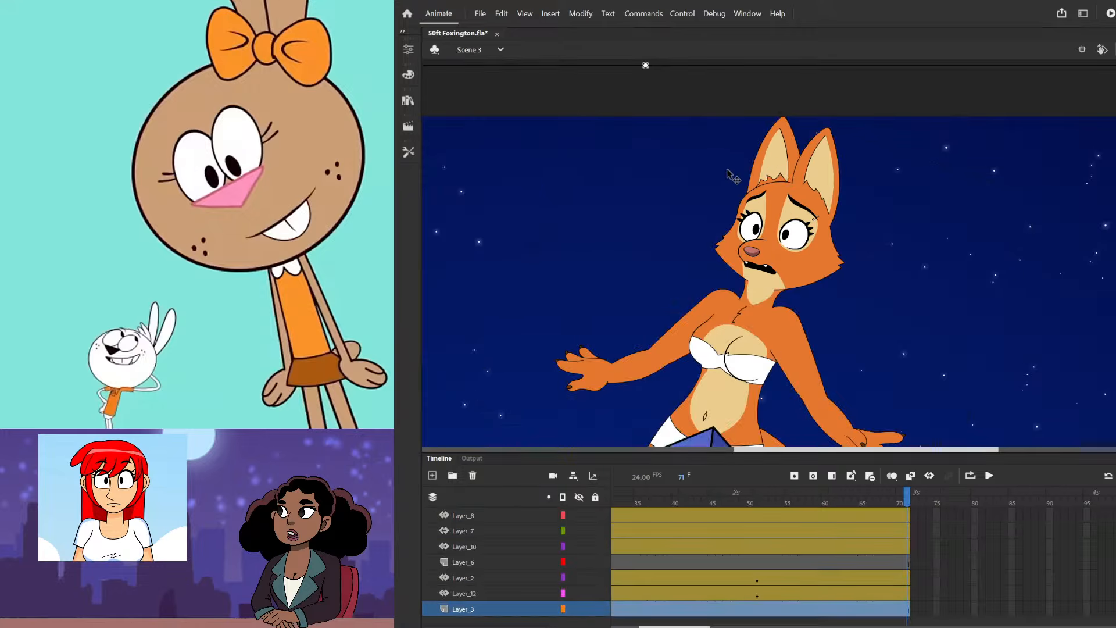
scroll(735, 176, "down", 5)
scroll(794, 310, "up", 2)
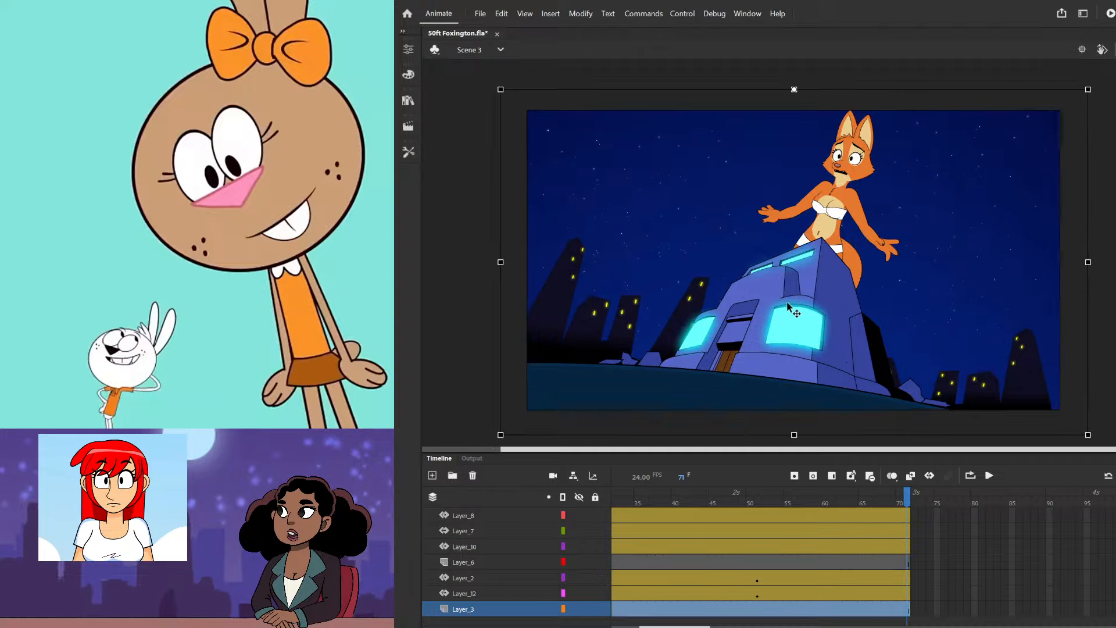
left_click_drag(908, 494, 582, 484)
- In Scene 5, paste the eyelashes in place into Layer_1 of the suited fox's symbol and make Layer_2 visible
left_click(387, 149)
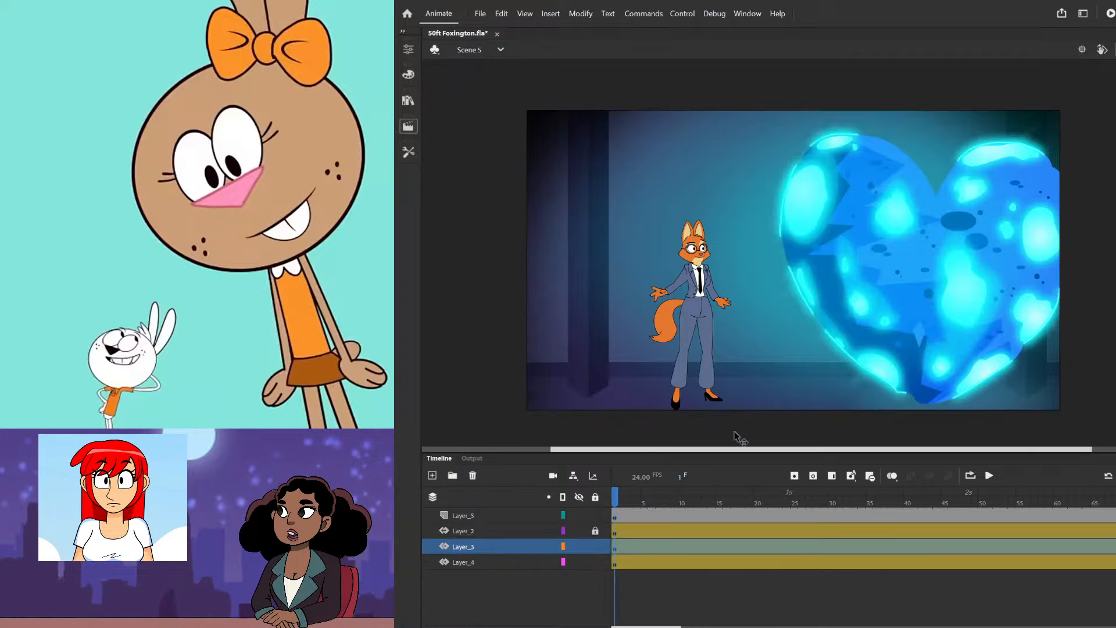
scroll(674, 305, "up", 3)
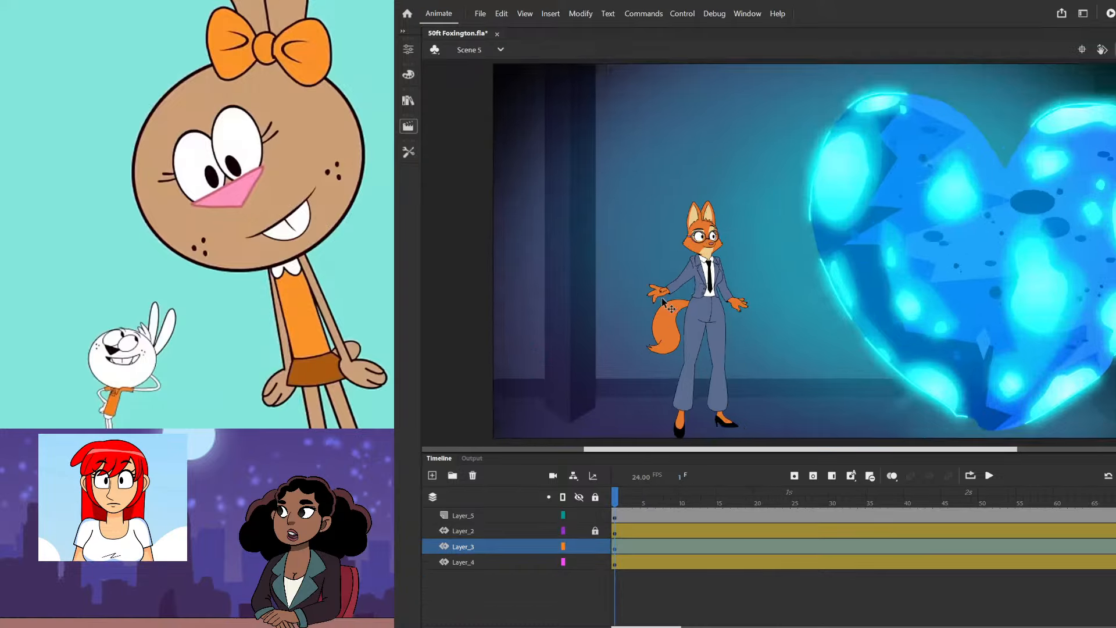
left_click(688, 282)
double_click(687, 282)
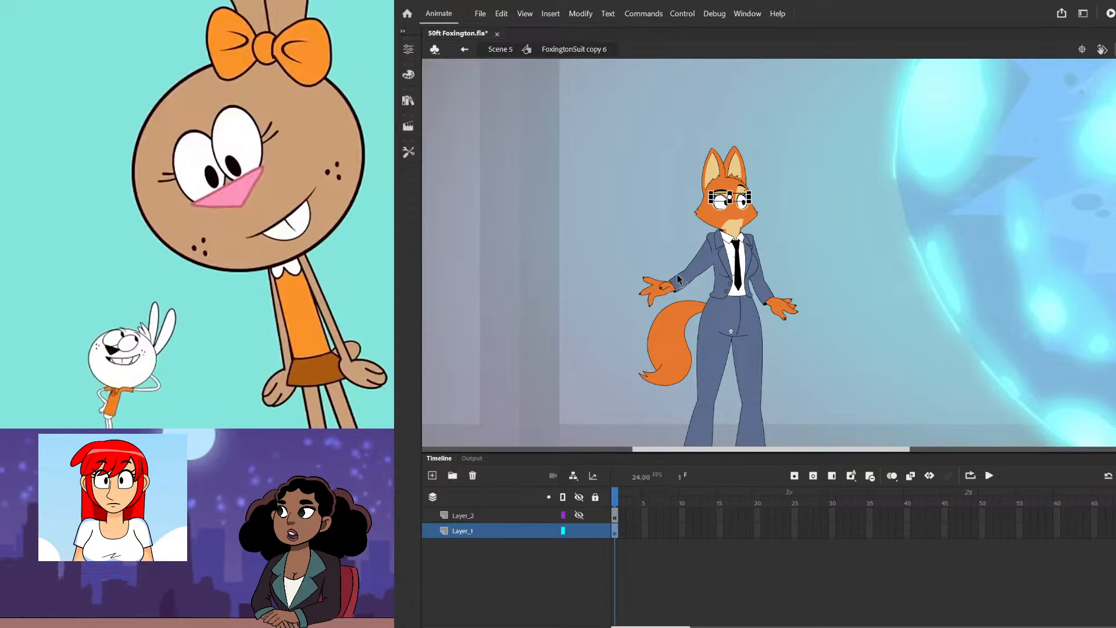
left_click(580, 531)
left_click(589, 324)
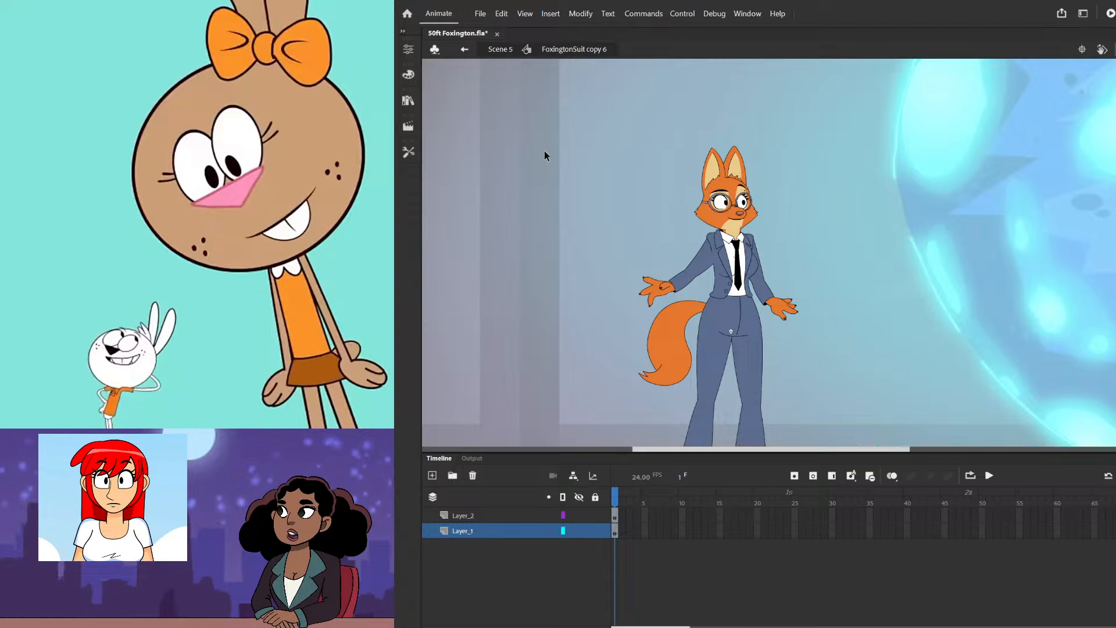
left_click(500, 50)
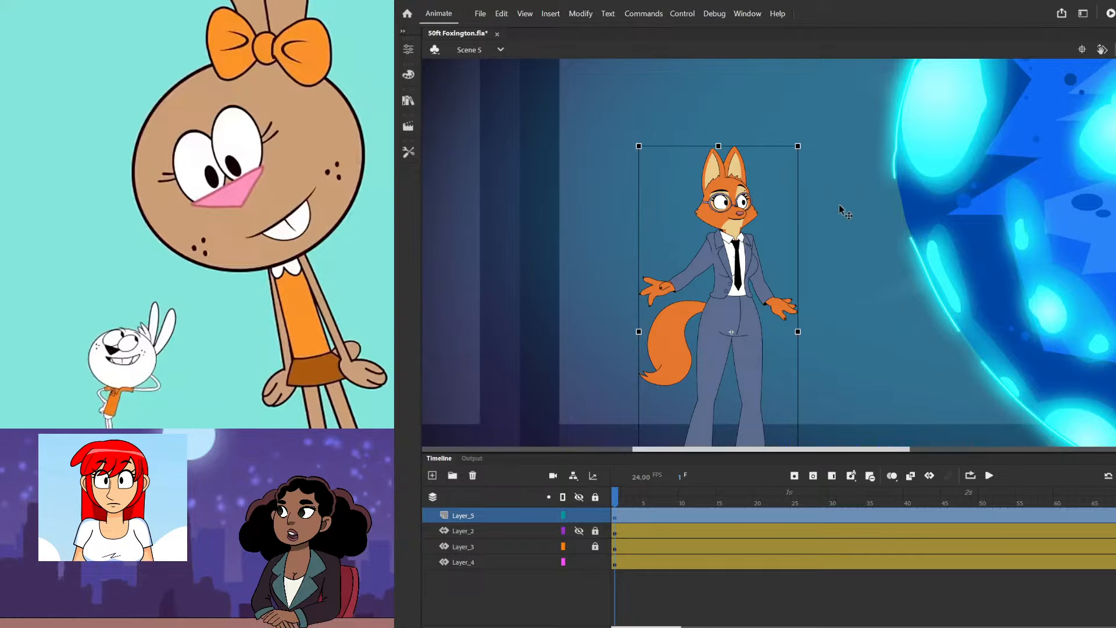
- Open the suited fox's symbol and cut the forearm part out of the jacket sleeve on the arm above the tail
double_click(704, 272)
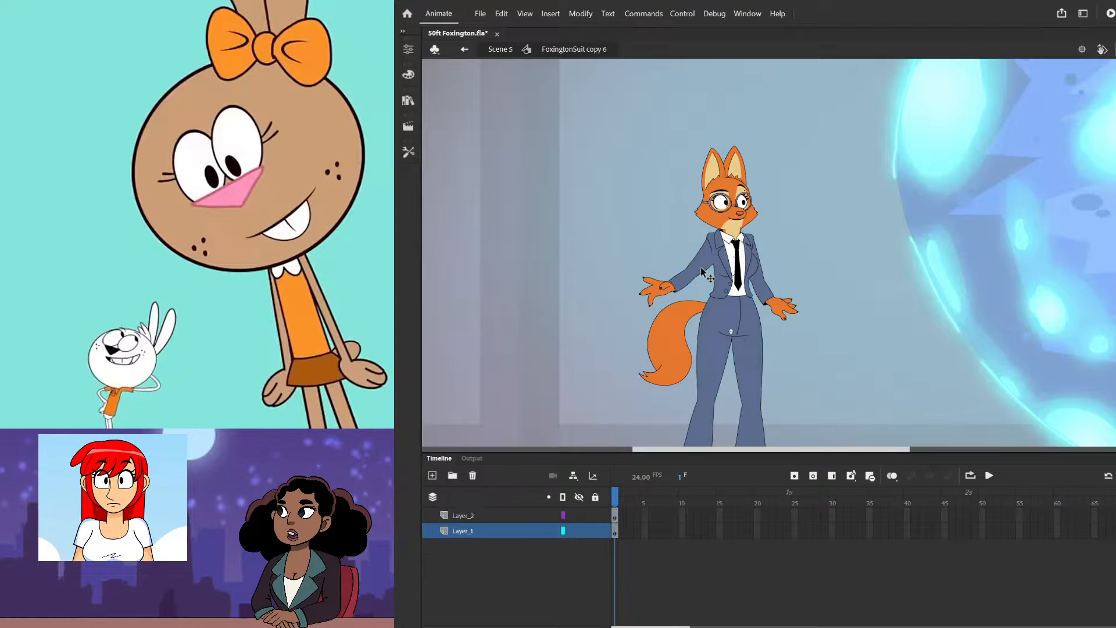
scroll(698, 275, "up", 3)
left_click_drag(577, 260, 675, 305)
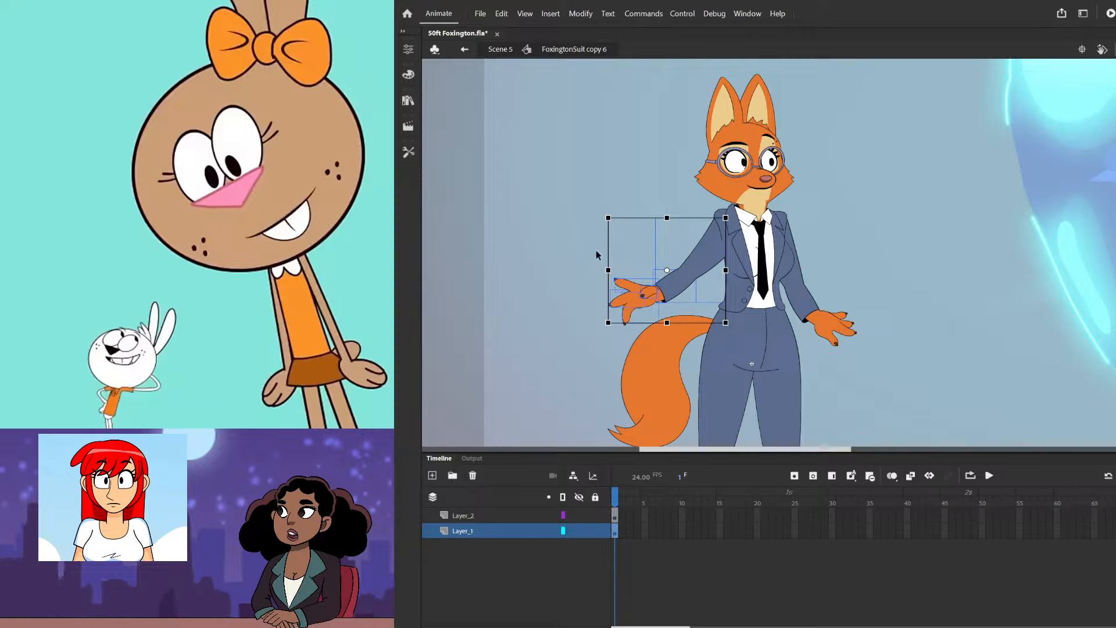
left_click(561, 249)
scroll(640, 300, "up", 1)
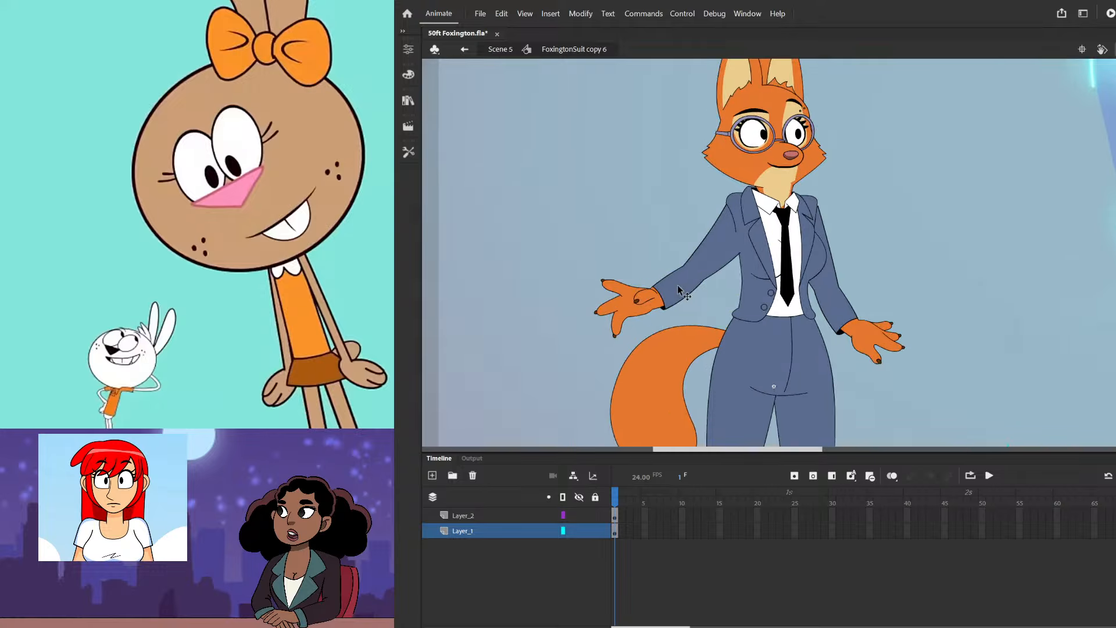
double_click(678, 289)
left_click_drag(619, 325, 705, 273)
key("Delete")
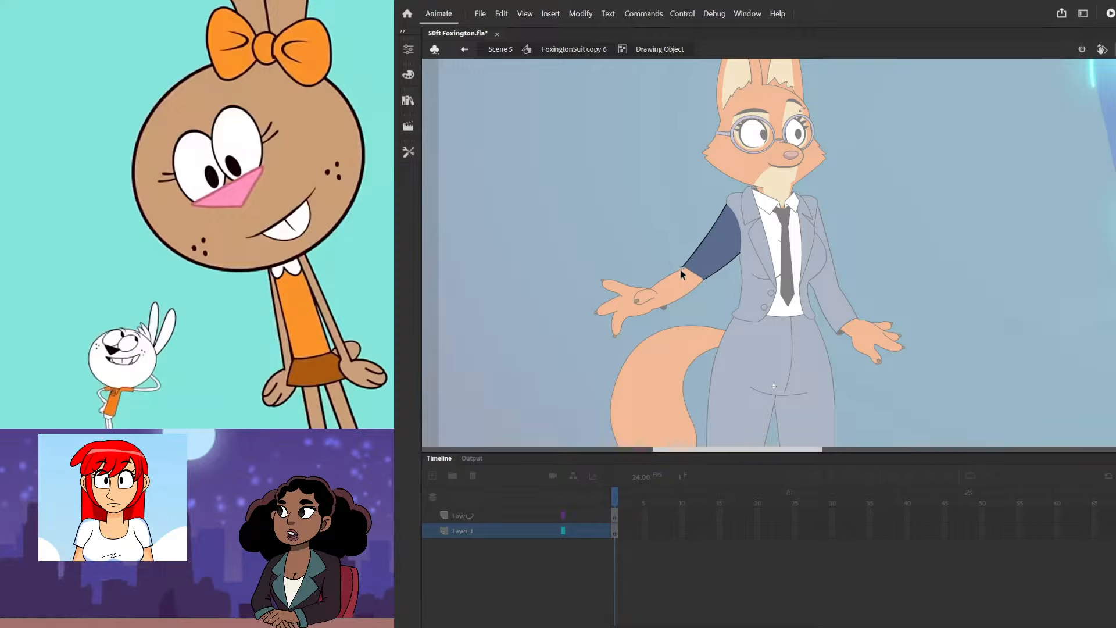
- Remove the leftover outline stub at the elbow end of the upper sleeve and leave the drawing object
left_click(679, 268)
left_click(656, 265)
scroll(689, 264, "up", 5)
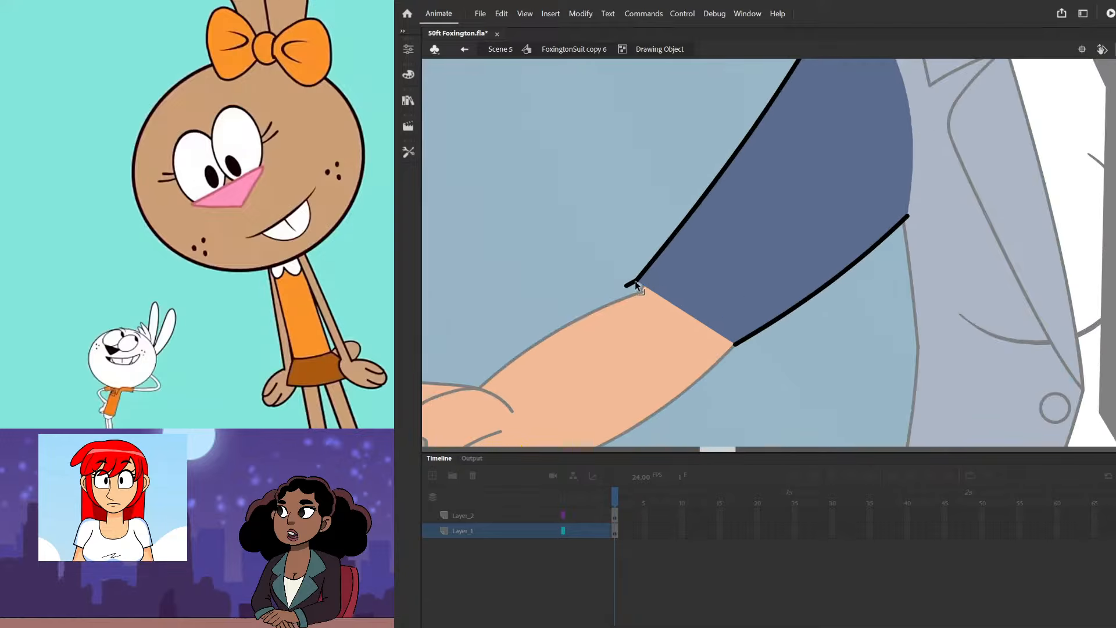
left_click(634, 284)
scroll(634, 294, "down", 6)
double_click(630, 243)
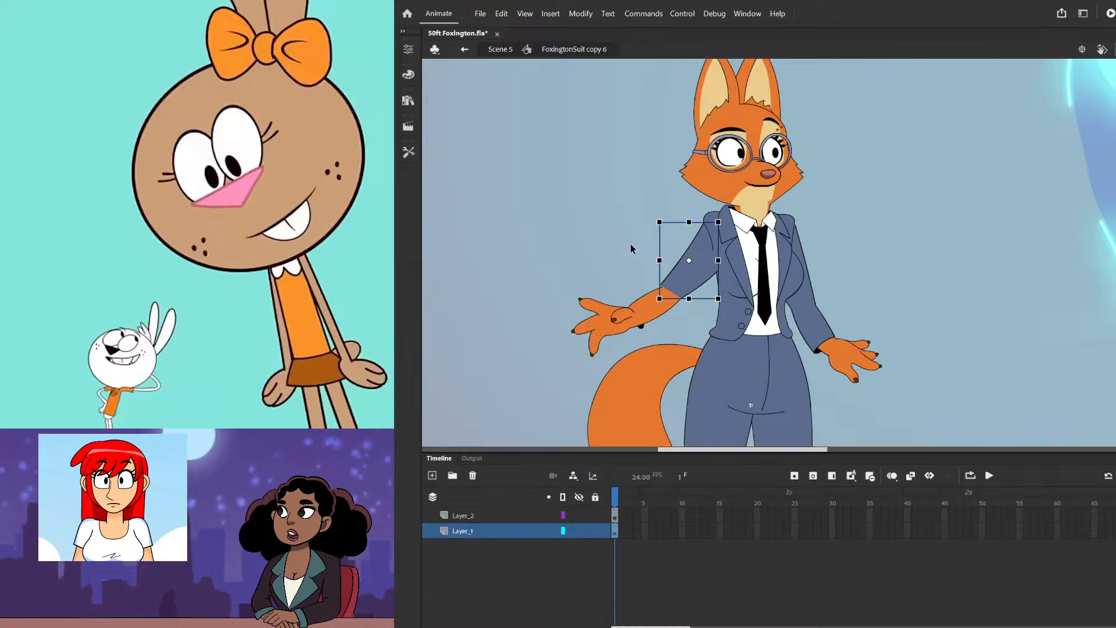
- Paste the forearm sleeve as a separate piece, rotate it, and place it against the elbow, angled down toward the waist
key("ctrl+v")
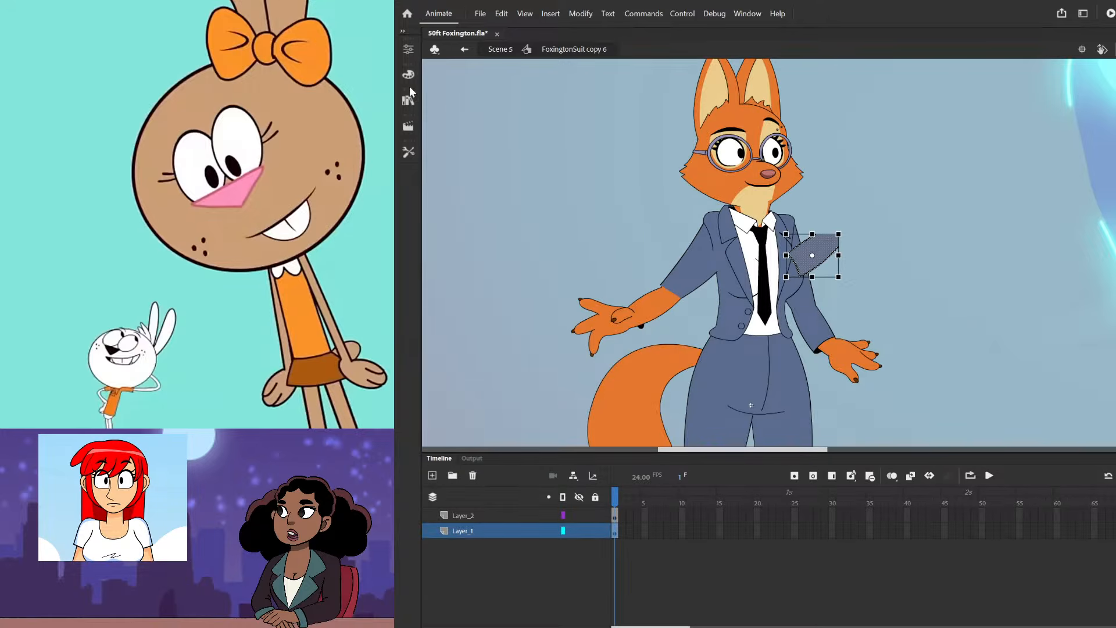
left_click(461, 101)
left_click_drag(835, 231, 825, 225)
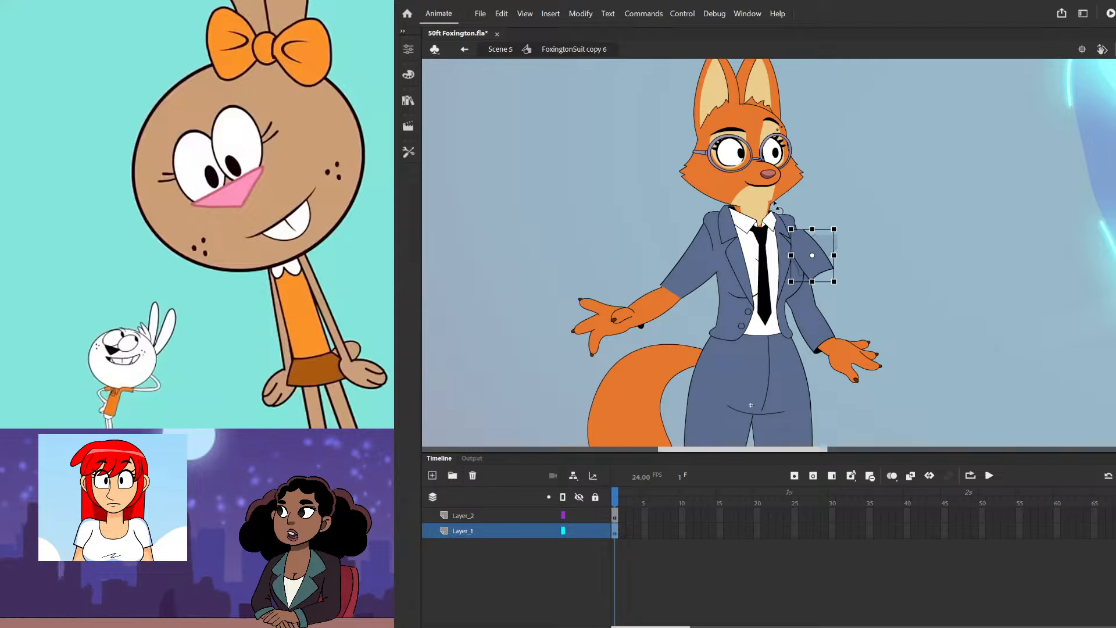
left_click_drag(815, 265, 696, 315)
left_click(622, 245)
- Cut the bare forearm and hand above the tail out of the suited fox's symbol
scroll(635, 335, "up", 2)
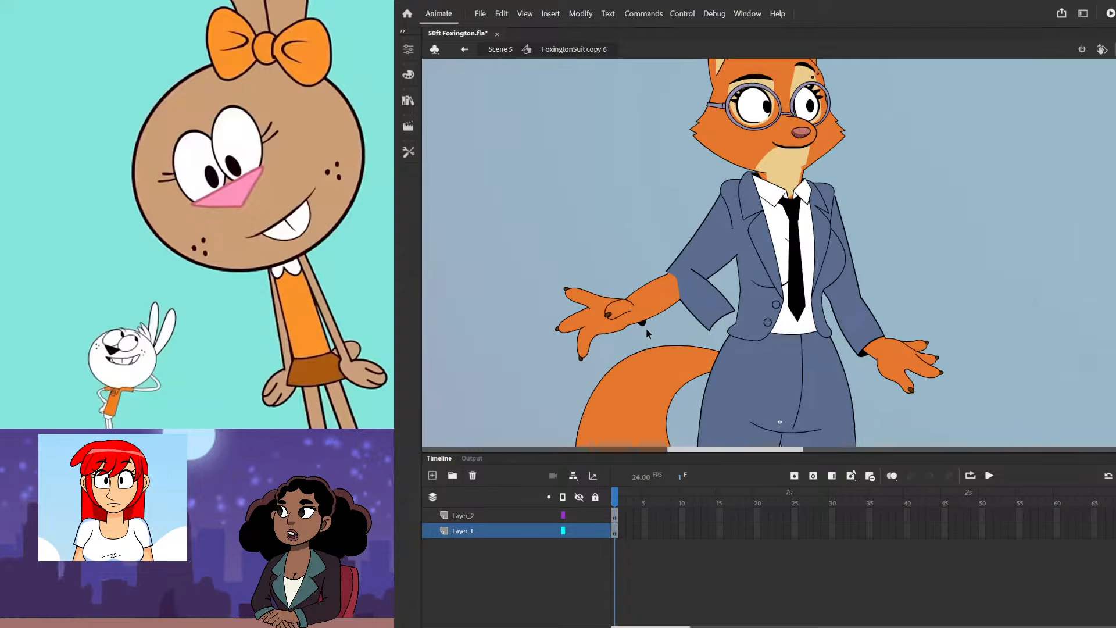
left_click(646, 324)
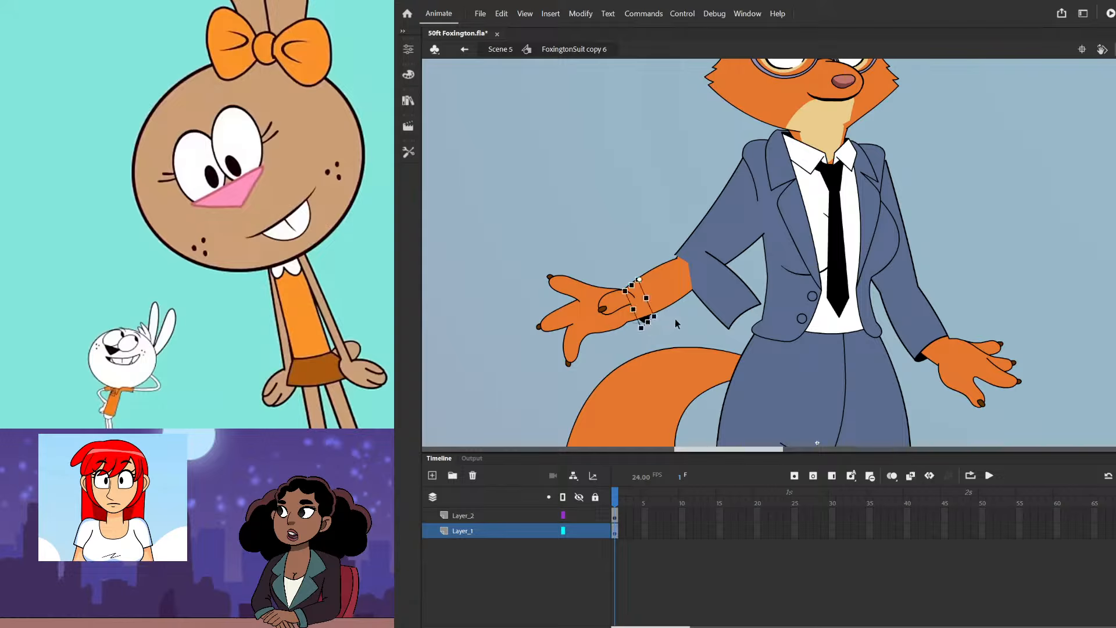
left_click_drag(508, 242, 656, 342)
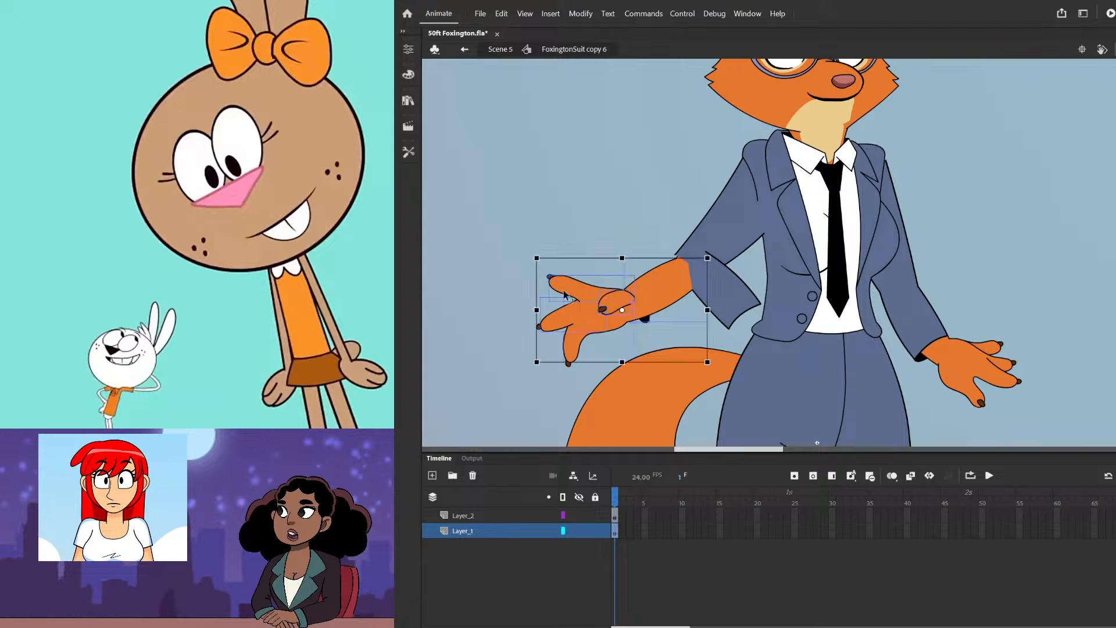
key("Delete")
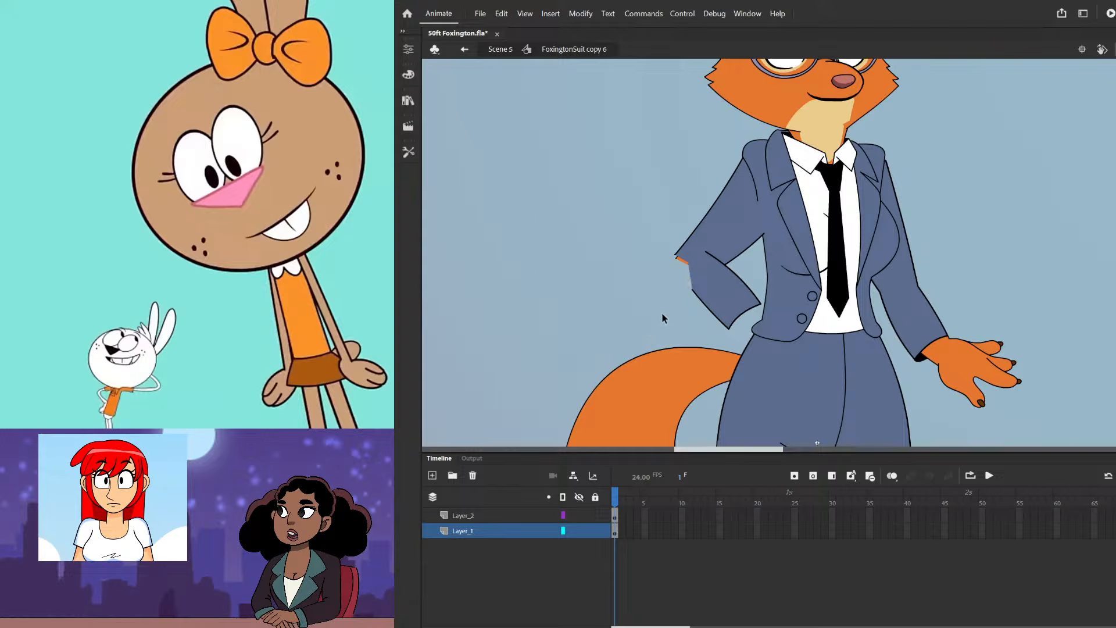
- Open the forearm sleeve's drawing object, bow its outer edge outward into a rounded elbow, and leave the object
double_click(694, 297)
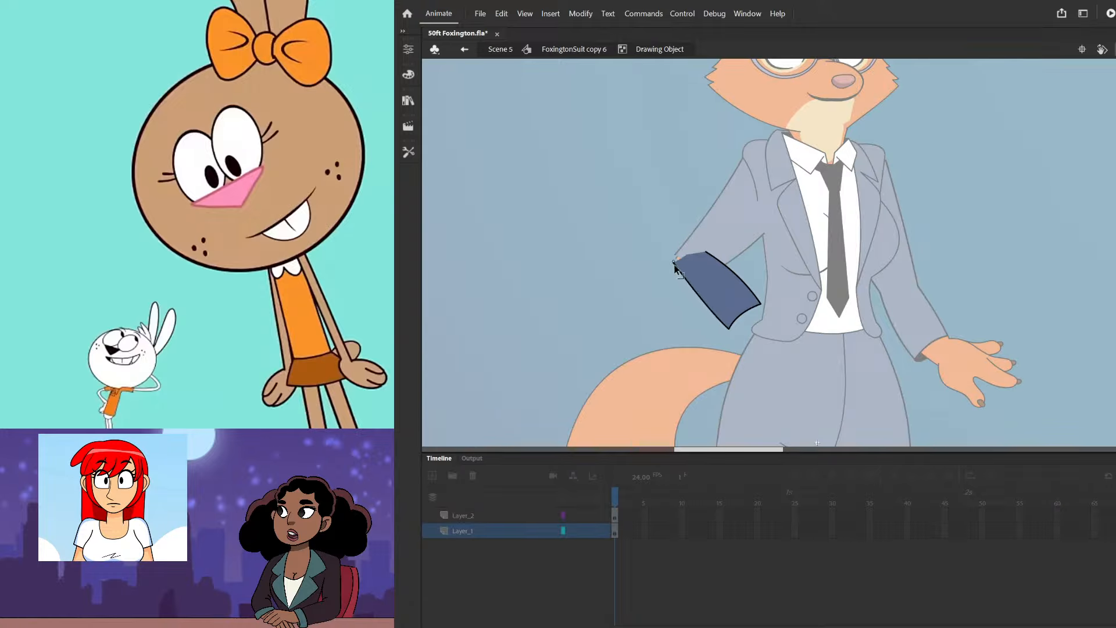
left_click_drag(686, 283, 650, 250)
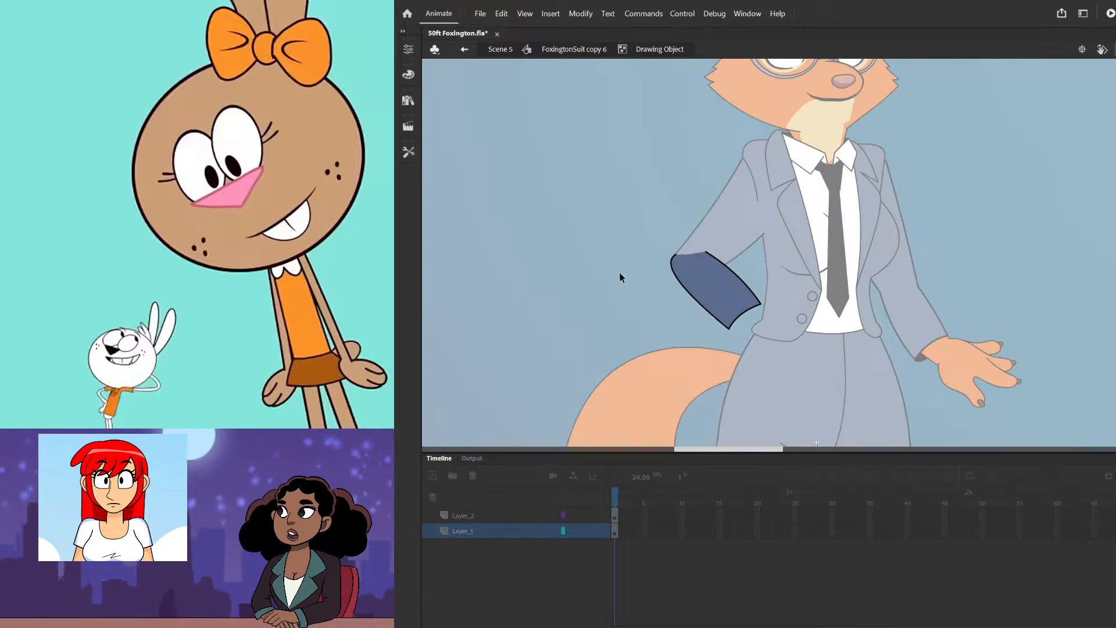
double_click(603, 271)
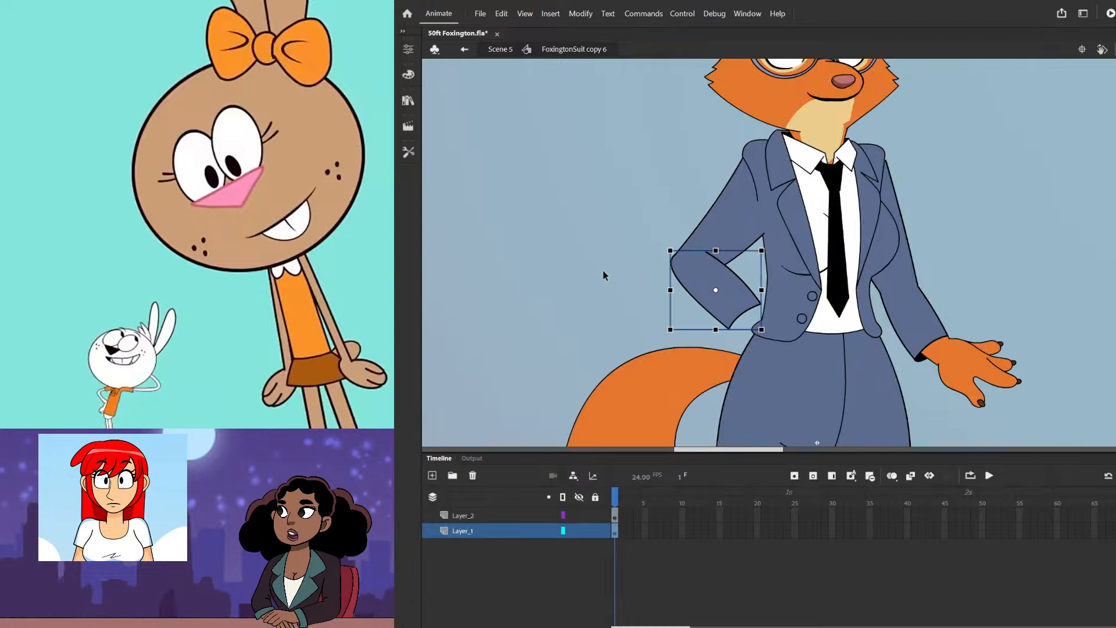
- Paste the bare arm, flip it horizontally, rotate it to follow the forearm sleeve, and bring the sleeve in front of it
key("ctrl+v")
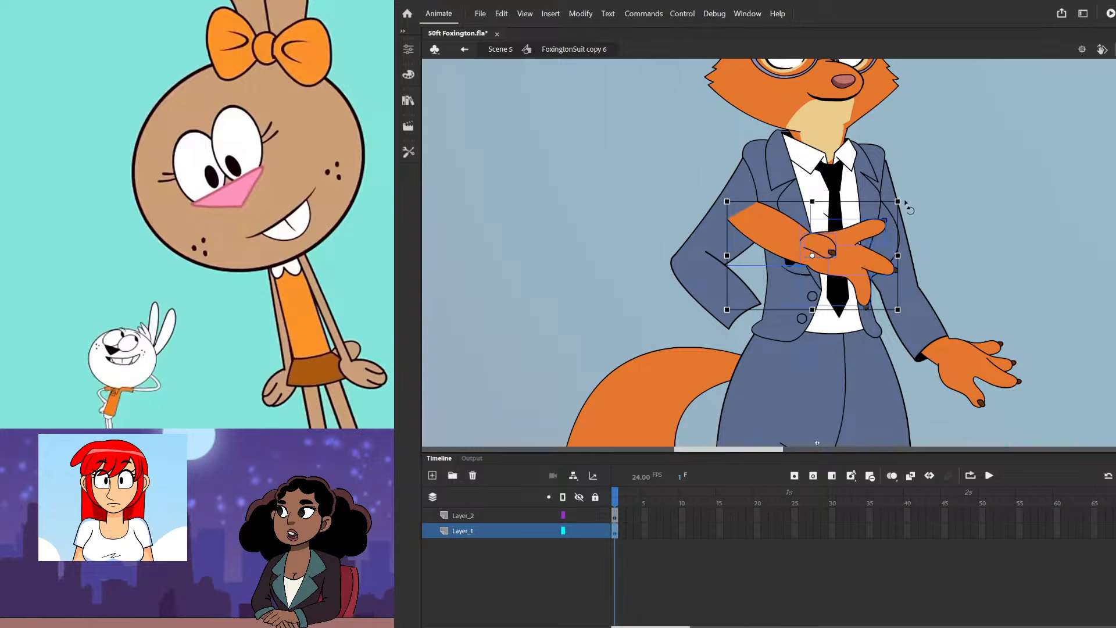
left_click_drag(910, 209, 906, 217)
left_click_drag(834, 247, 775, 319)
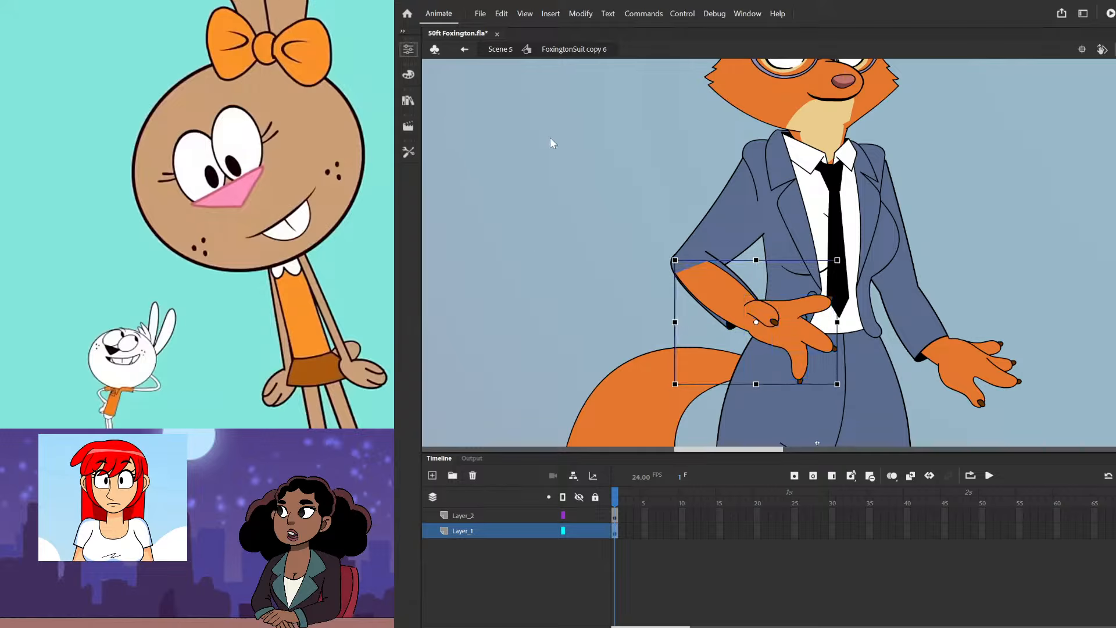
left_click(718, 263)
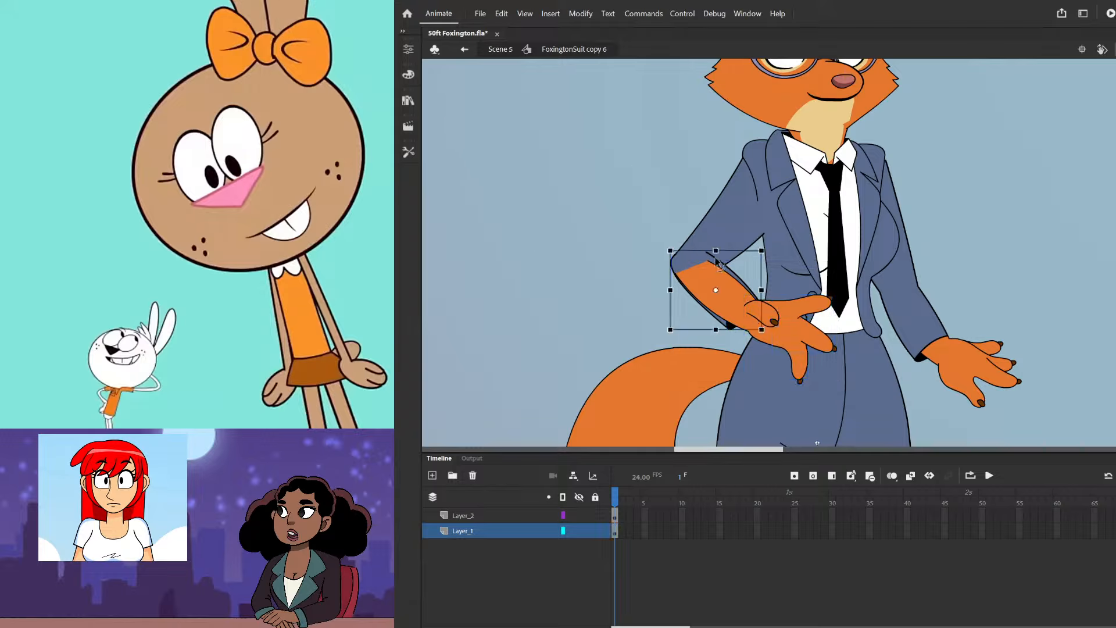
left_click(656, 242)
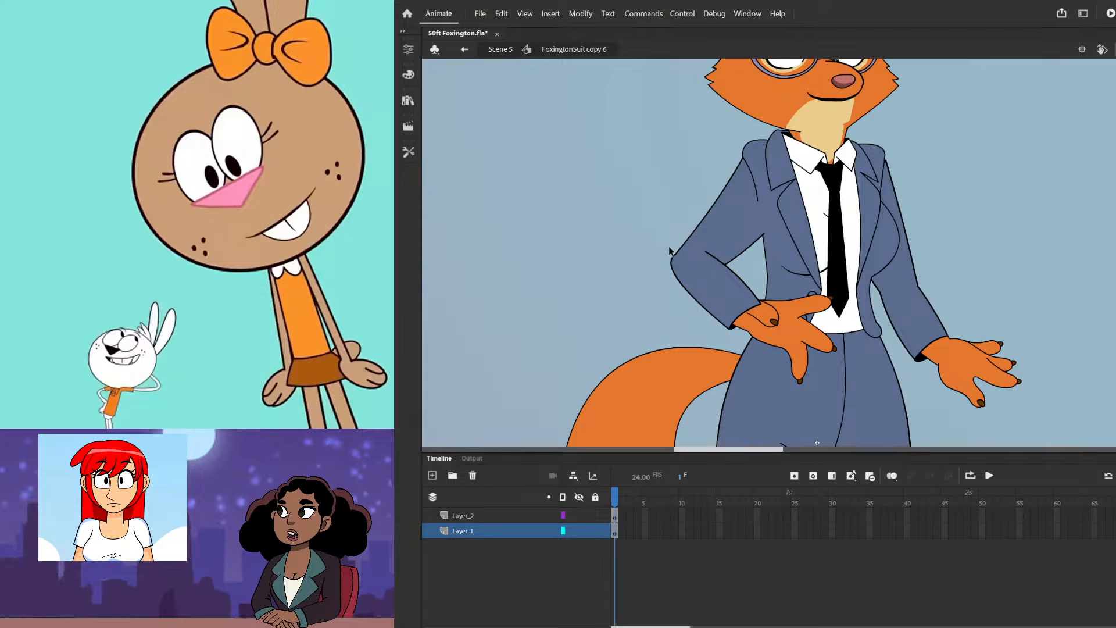
- Try to shift the hand slightly at the sleeve cuff
scroll(779, 342, "up", 2)
left_click(764, 340)
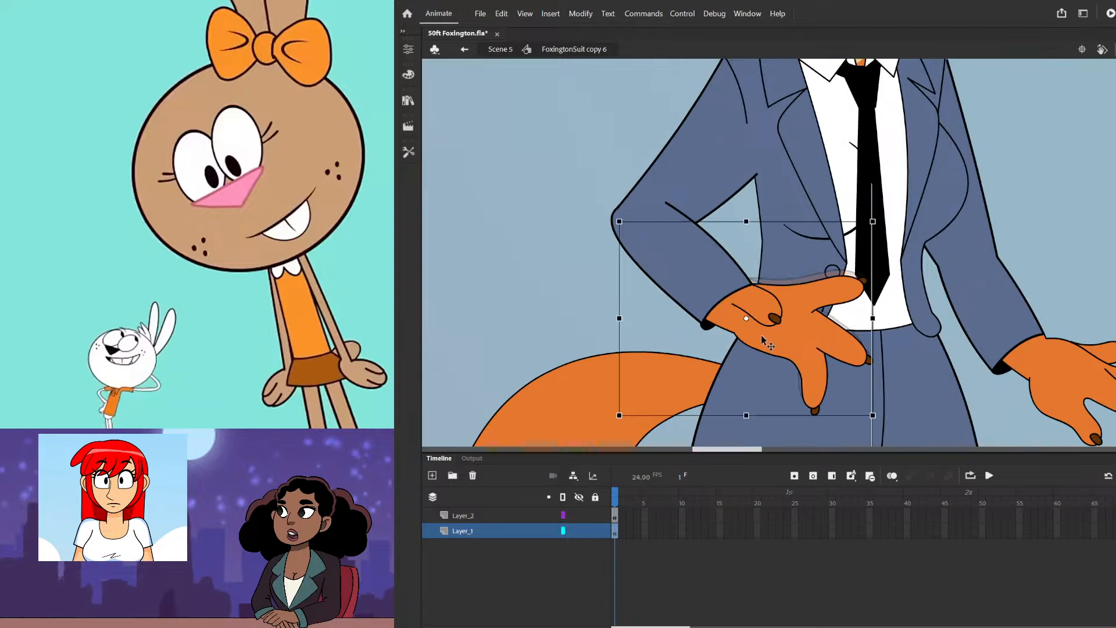
left_click_drag(762, 336, 770, 337)
key("ctrl+z")
left_click(717, 343)
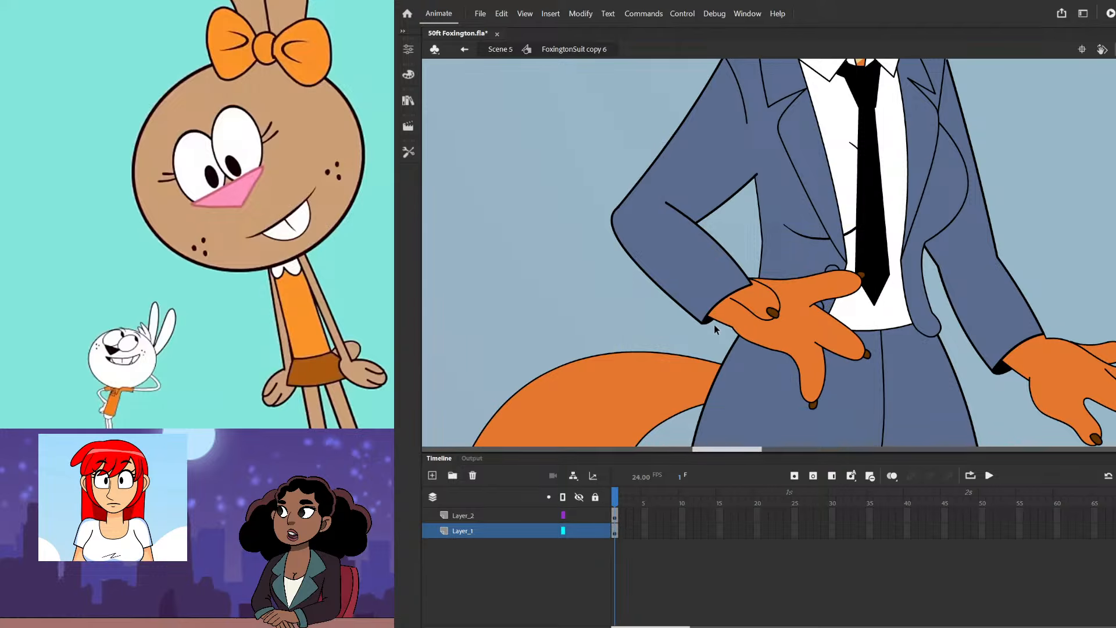
- Open the bare arm's drawing object and try rotating all of its contents
double_click(714, 326)
left_click_drag(632, 169, 862, 390)
left_click_drag(554, 153, 957, 444)
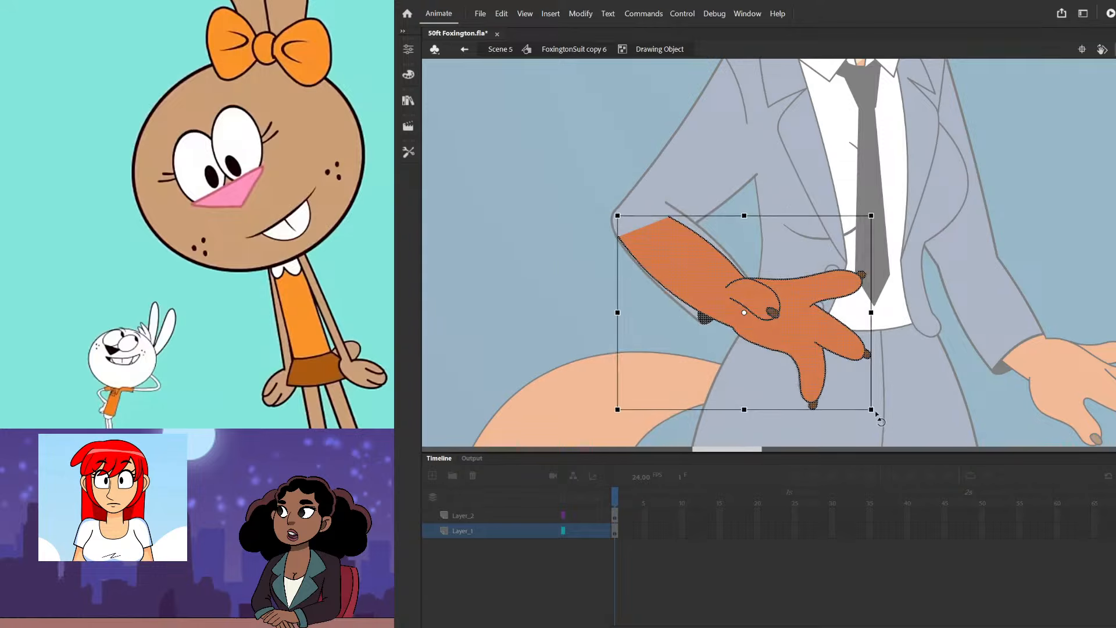
left_click_drag(876, 414, 871, 428)
key("ctrl+z")
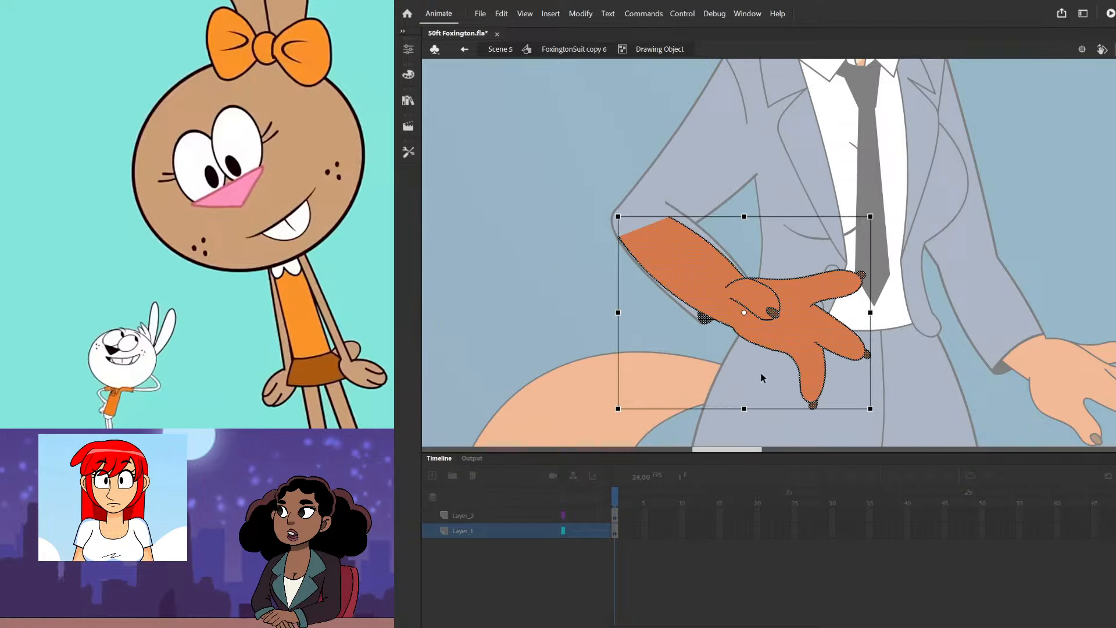
- Cut the black cuff interior out of the arm object and paste it in place as a separate grouped piece behind the hand
left_click(703, 343)
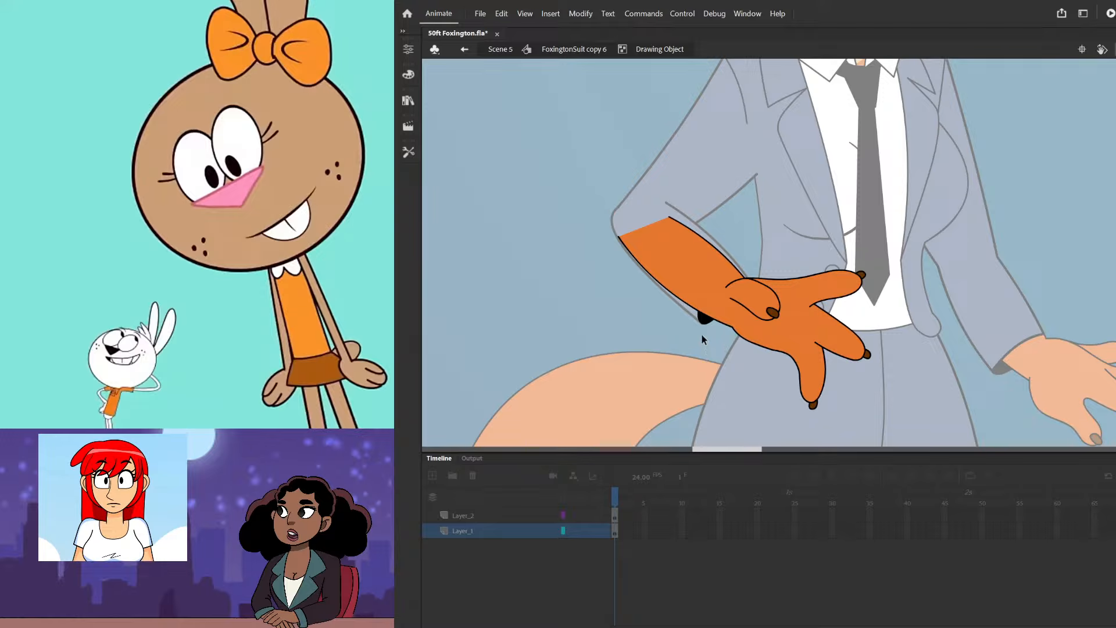
scroll(706, 329, "up", 2)
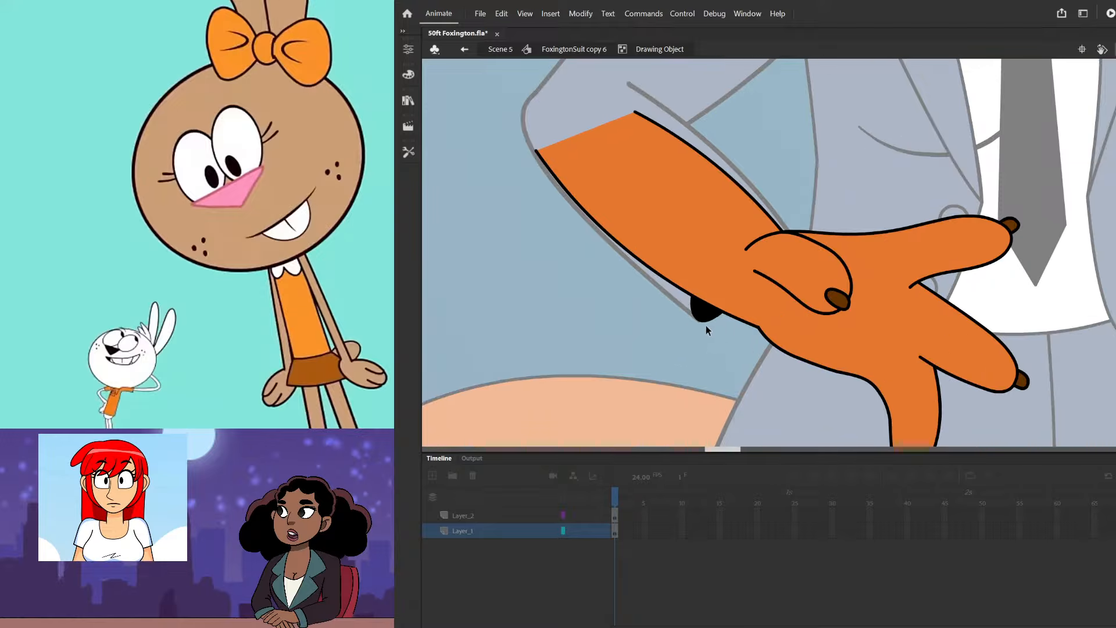
left_click(705, 313)
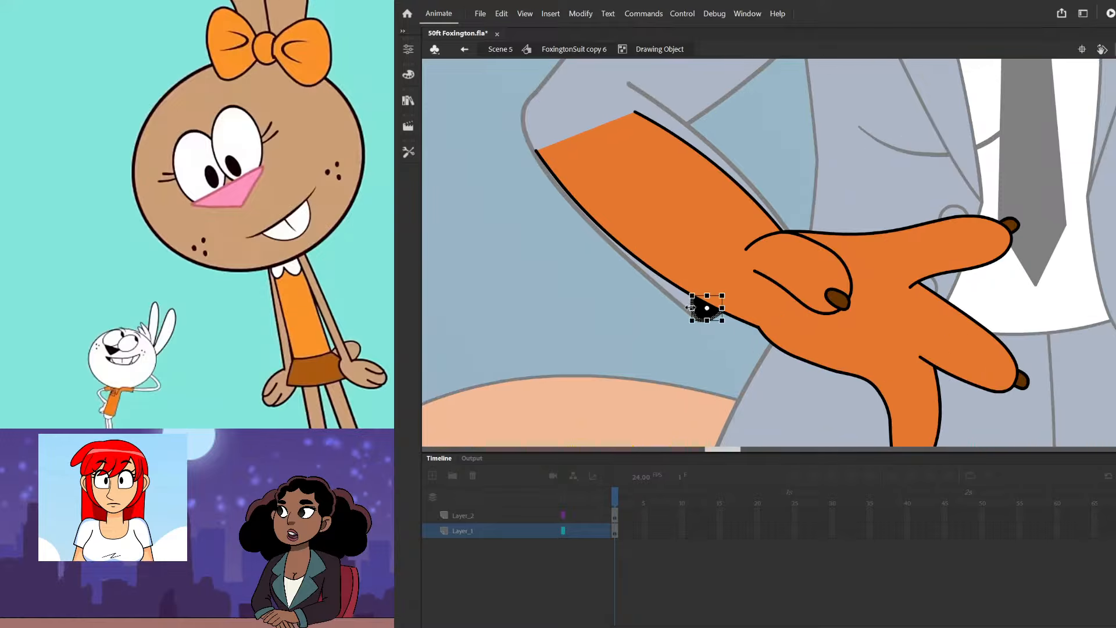
double_click(716, 341)
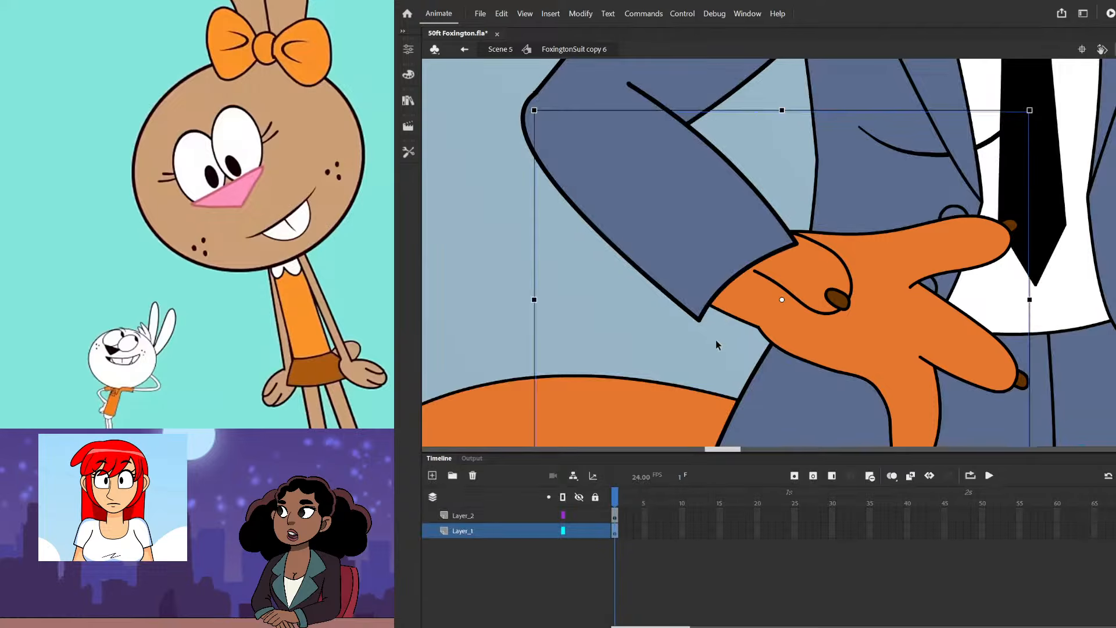
left_click(706, 308)
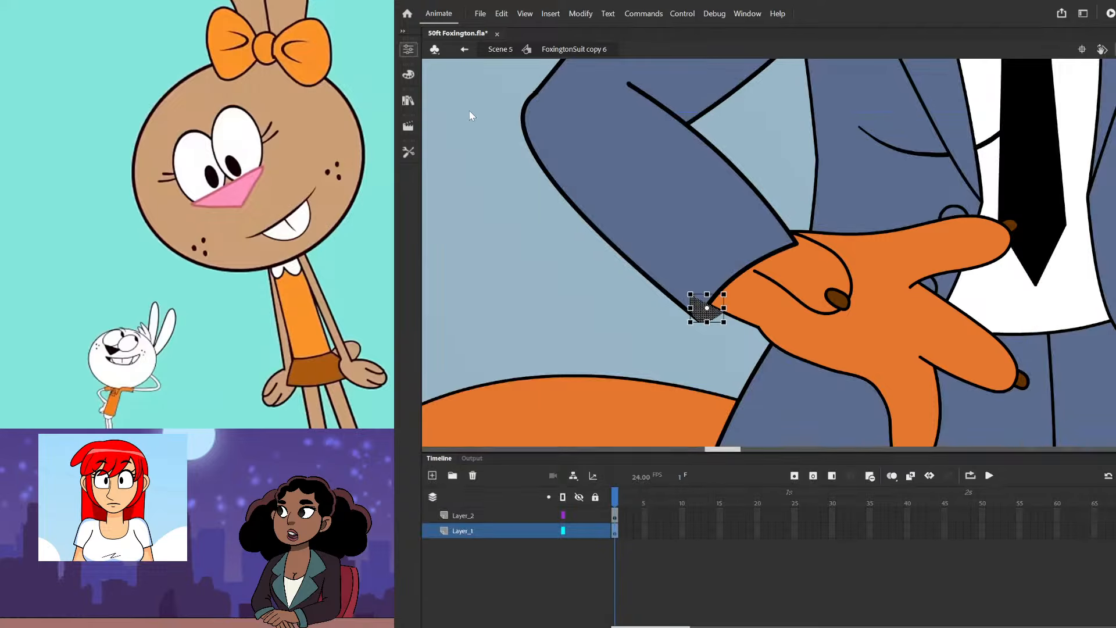
key("ctrl+g")
- Move the hand slightly down into the cuff opening and rotate it a little clockwise
left_click(798, 286)
left_click_drag(795, 282, 810, 300)
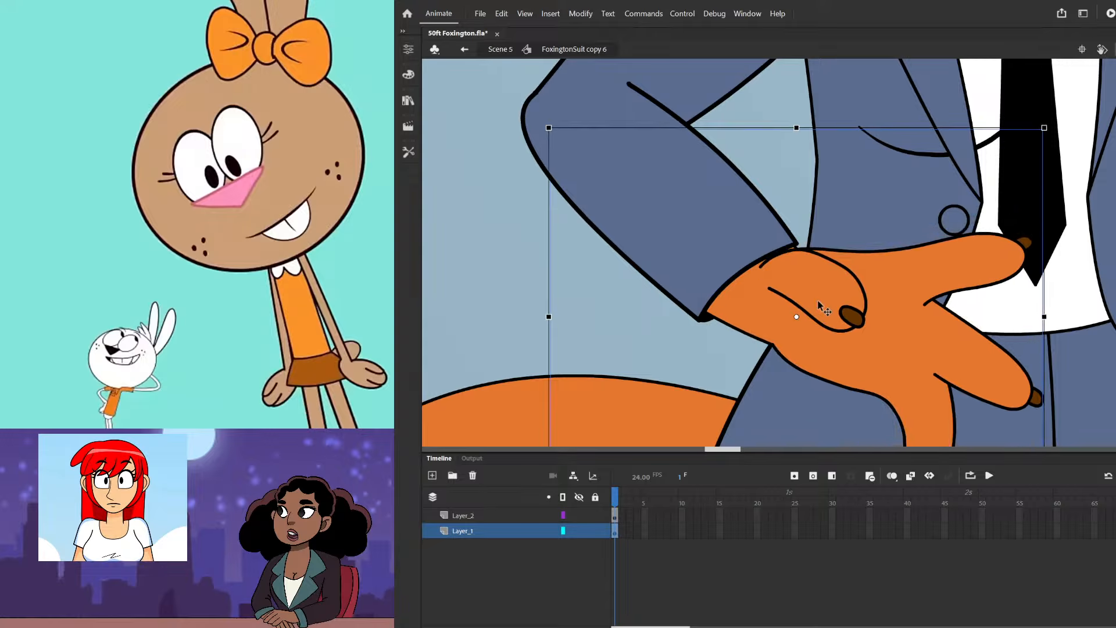
left_click_drag(1060, 135, 1072, 158)
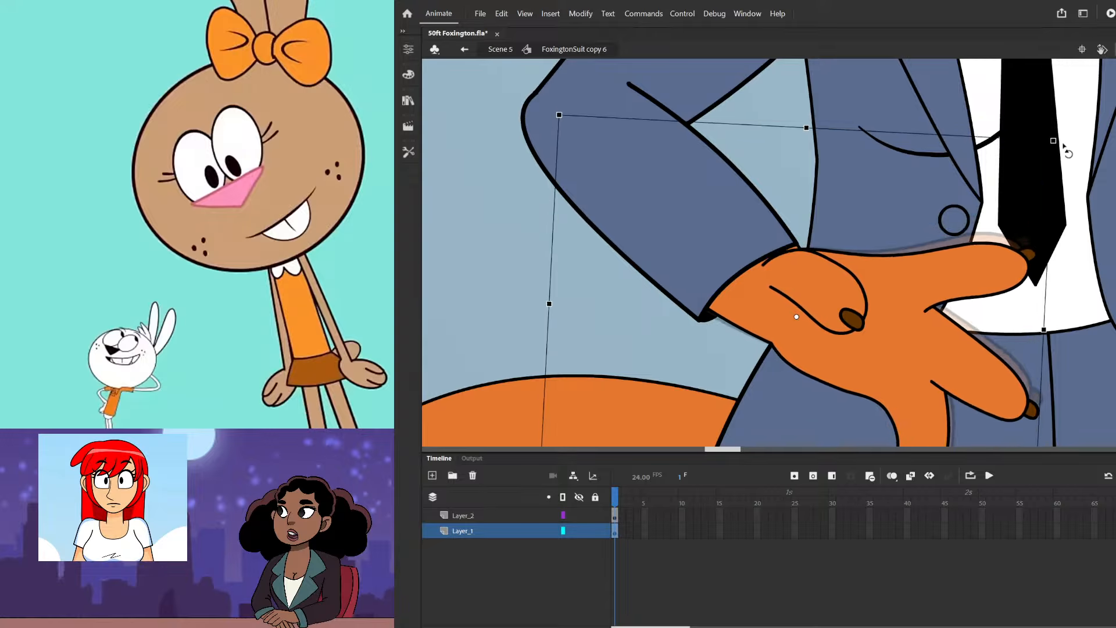
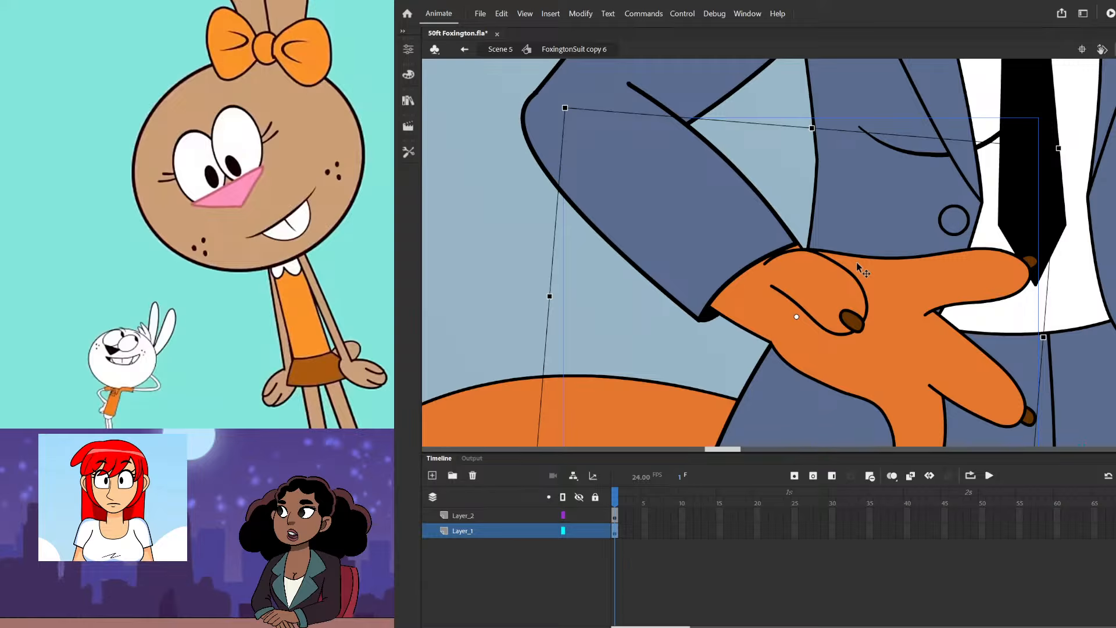
- Inside the hand's drawing object, cut out the thumb's outlines and nail, and close the nail-shaped hole in the palm
double_click(852, 320)
left_click(852, 320)
scroll(850, 298, "up", 2)
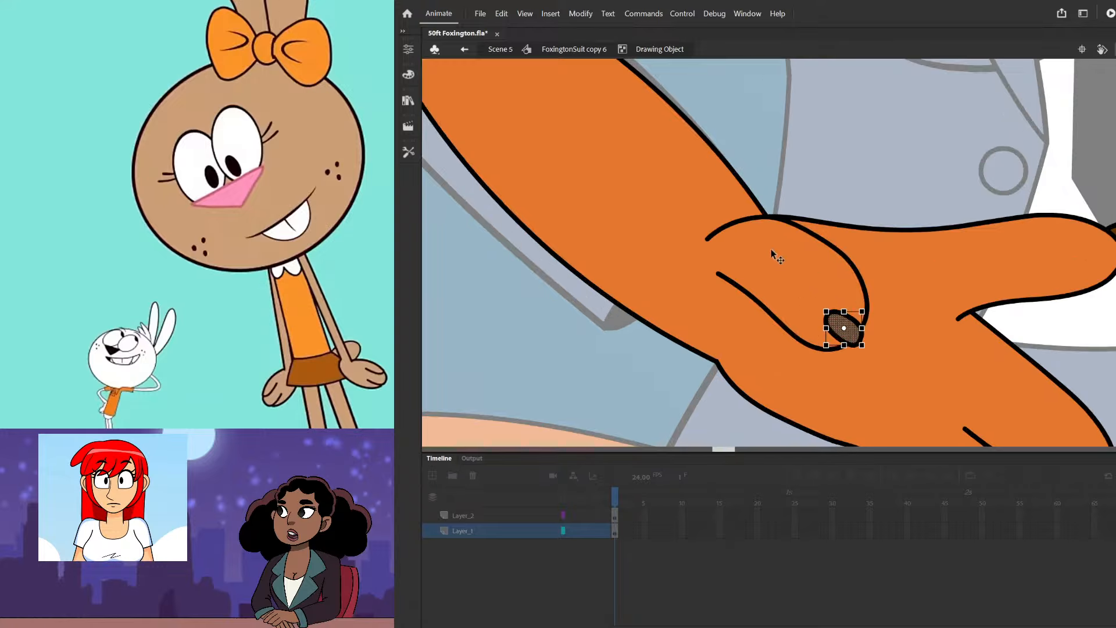
left_click(731, 228, "shift")
left_click(821, 247, "shift")
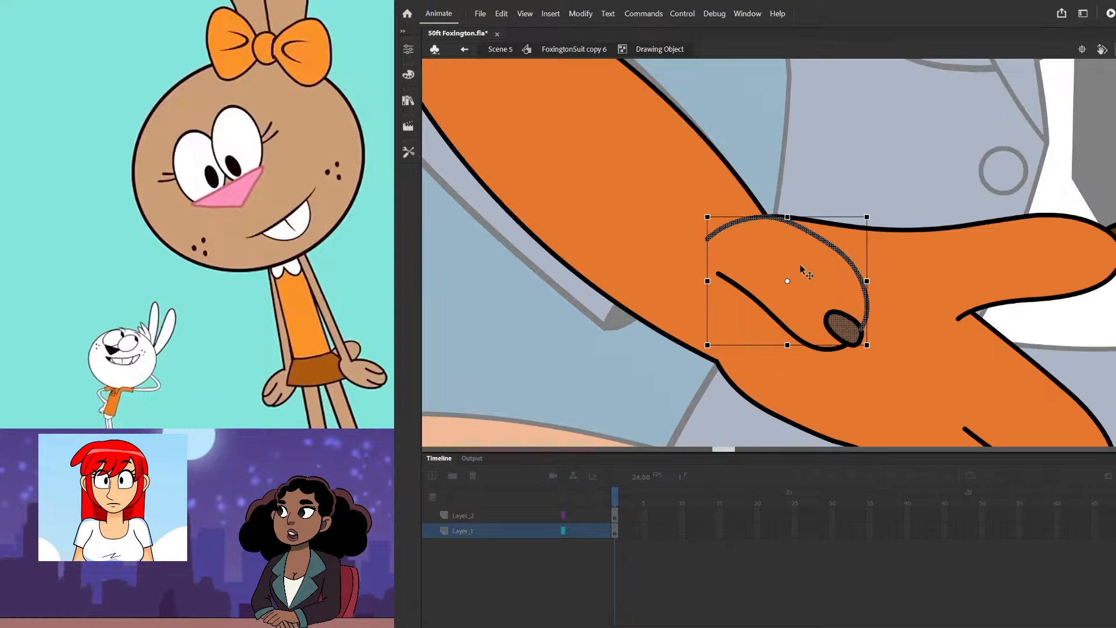
left_click(757, 299, "shift")
left_click(842, 342, "shift")
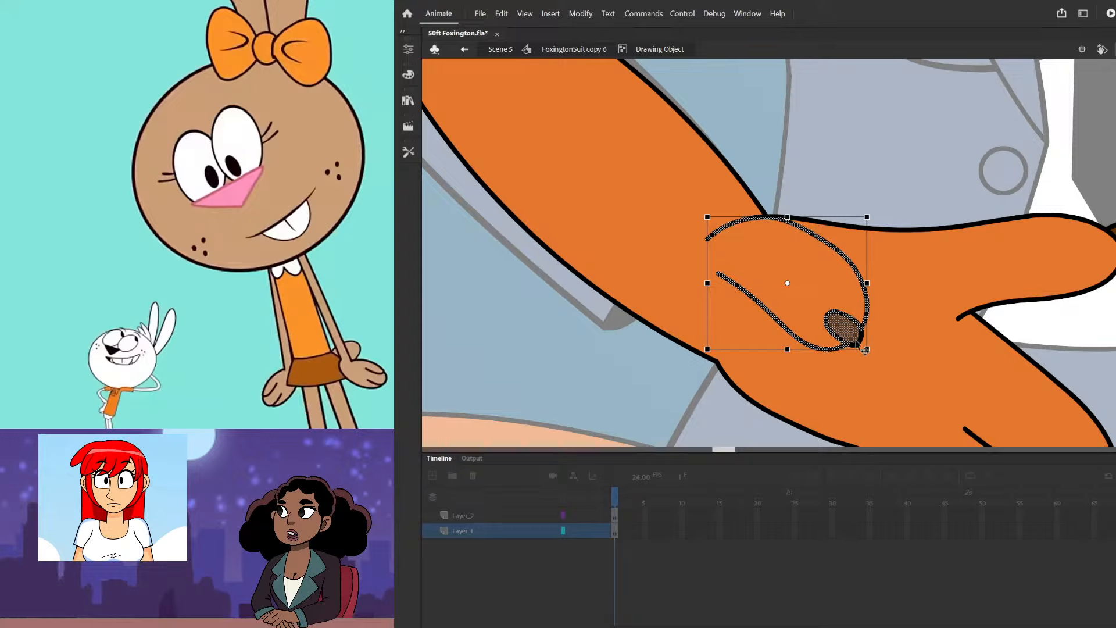
key("Delete")
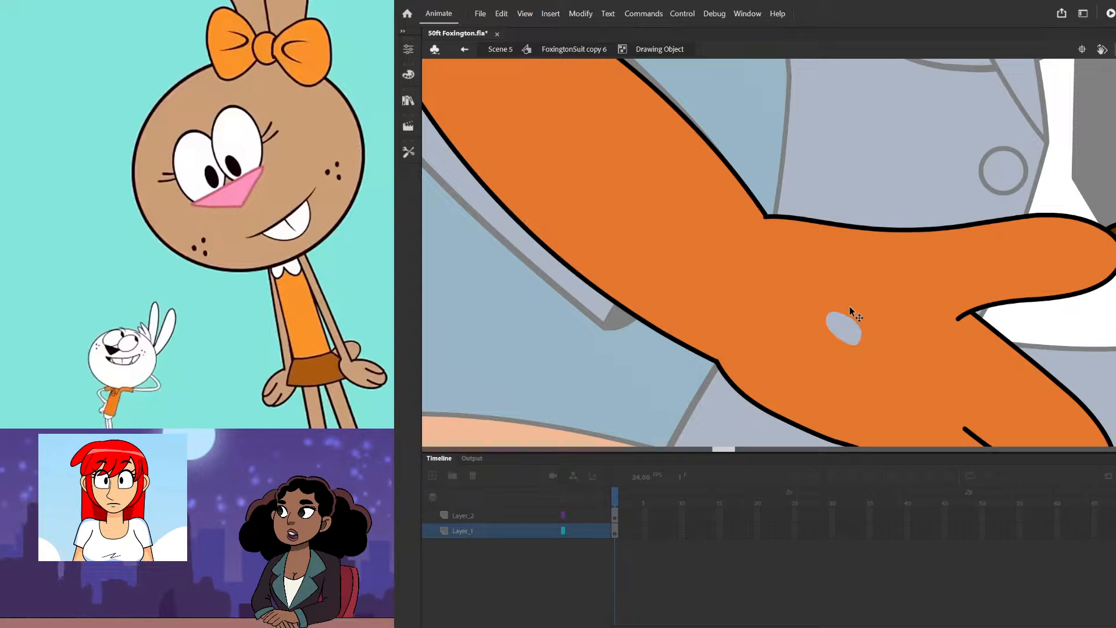
left_click_drag(835, 314, 864, 362)
scroll(806, 278, "down", 5)
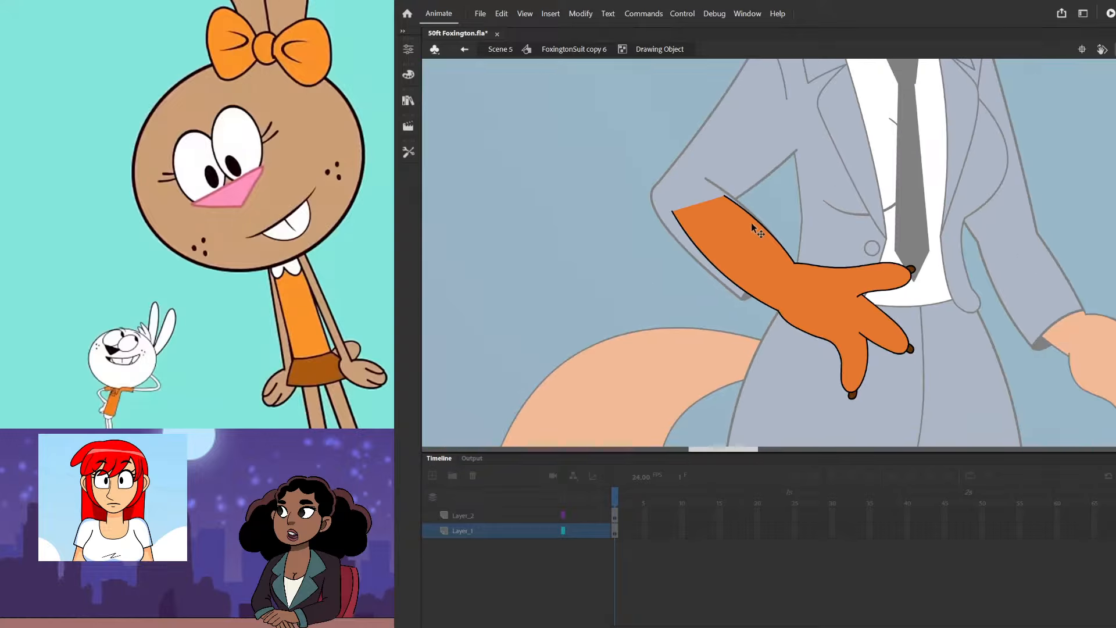
- Leave the hand object, paste the thumb linework, place it outside the bent sleeve above the tail, and group it
double_click(599, 158)
left_click(610, 193)
key("ctrl+v")
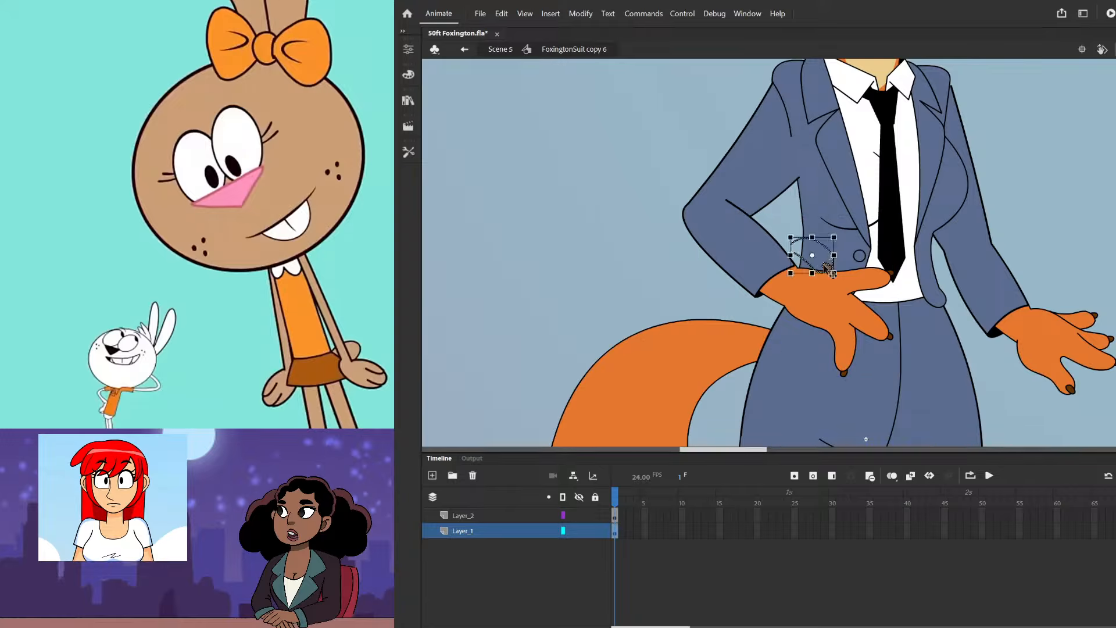
left_click_drag(827, 265, 706, 274)
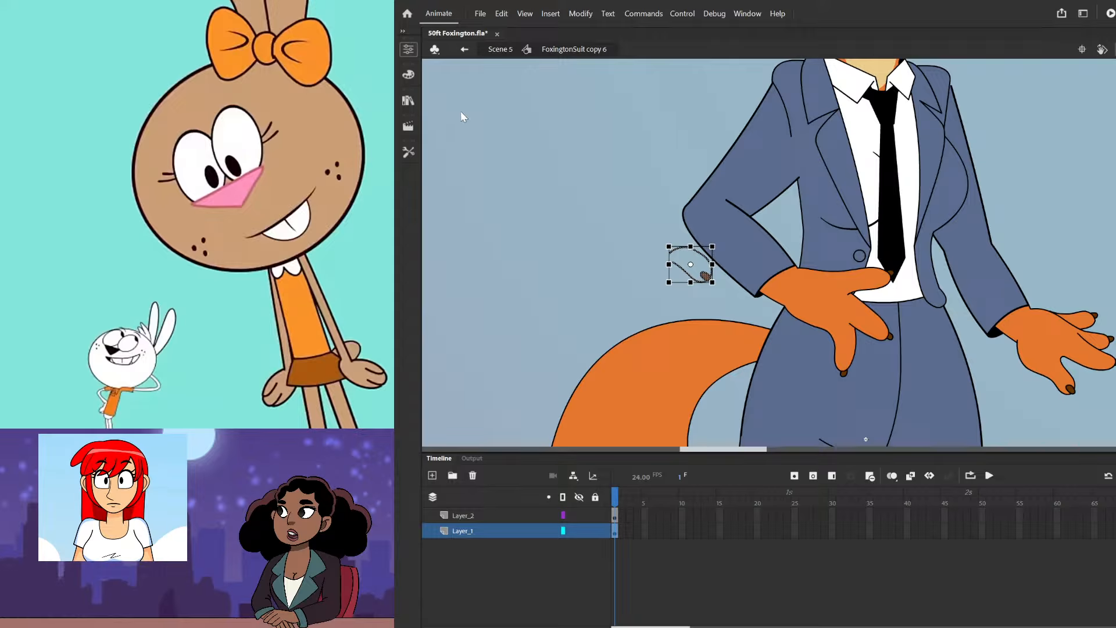
key("ctrl+g")
left_click(661, 157)
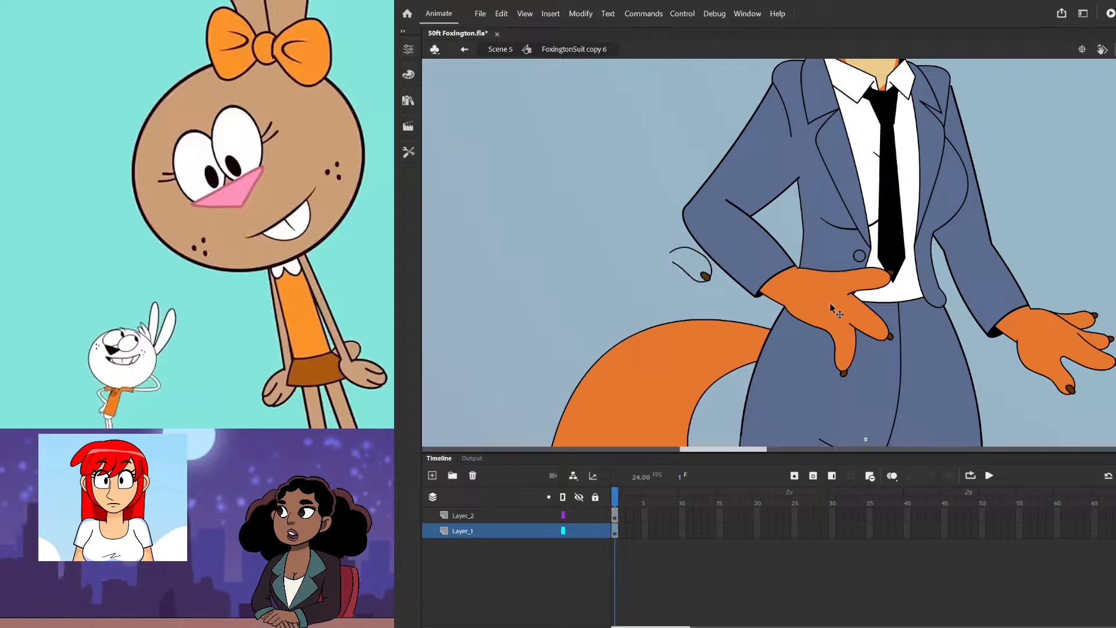
- Open the hand's drawing object, remove the uppermost finger with a clean edge from wrist to next finger, and leave the object
left_click(835, 321)
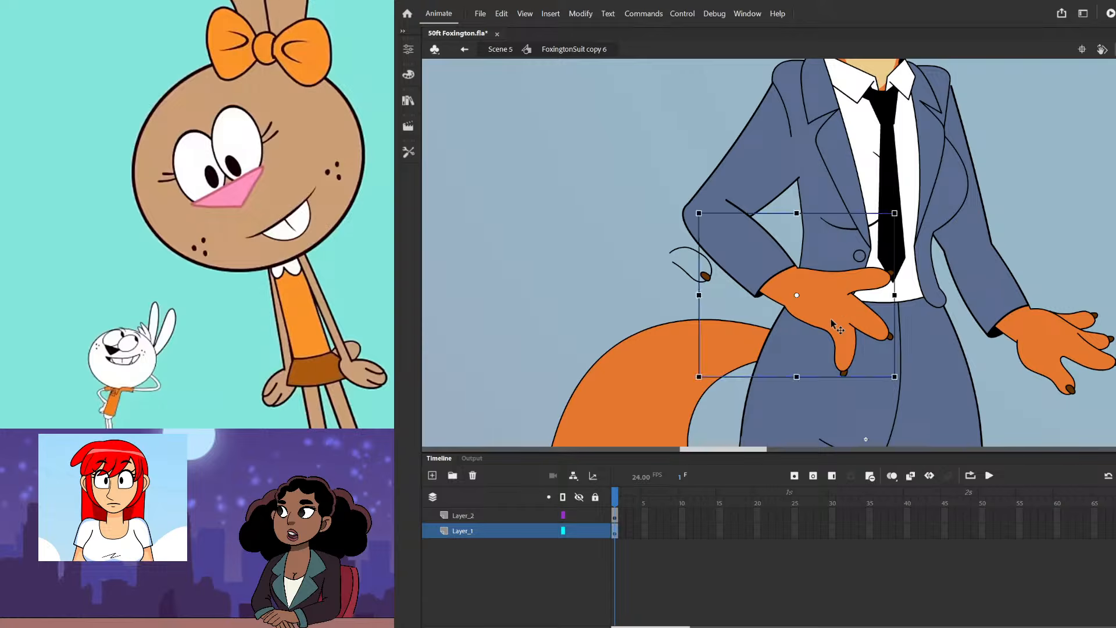
double_click(835, 321)
left_click_drag(911, 249, 796, 296)
key("Delete")
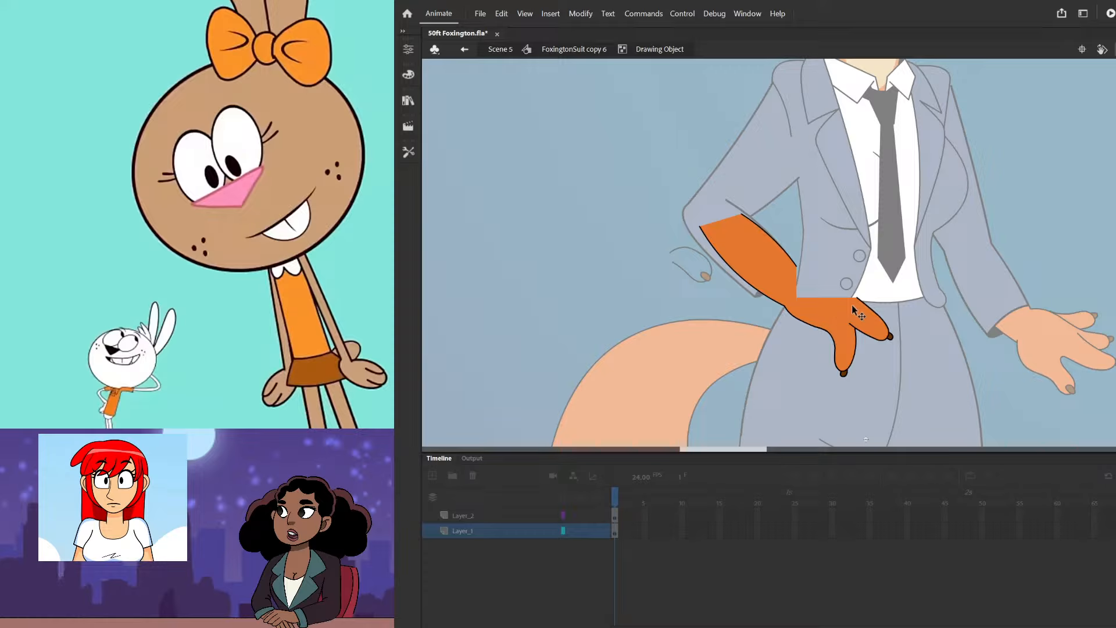
key("ctrl+z")
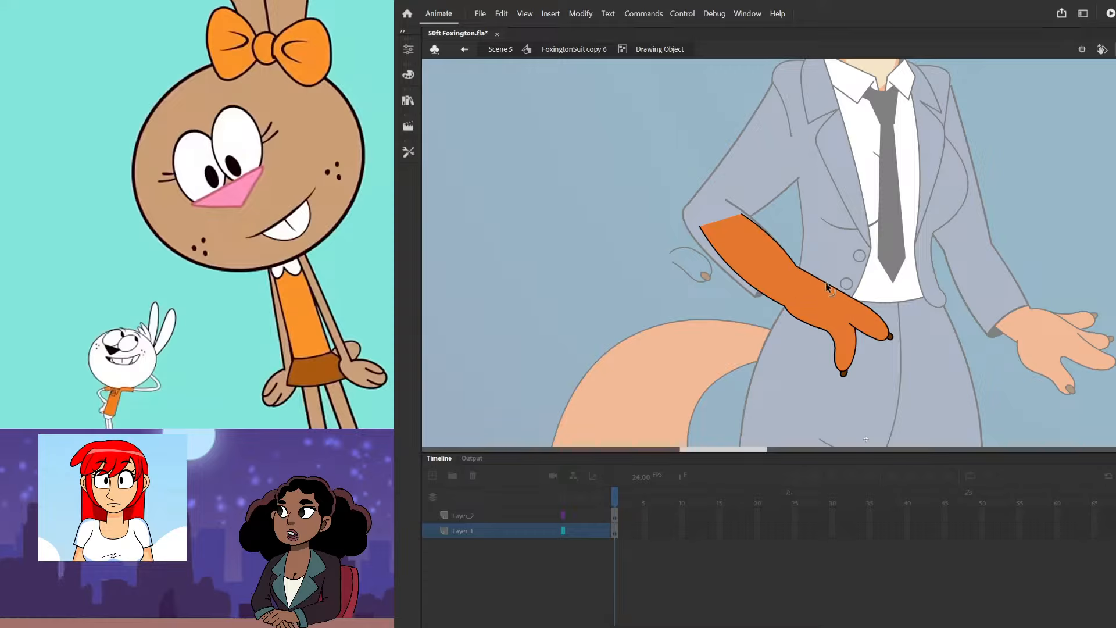
double_click(885, 268)
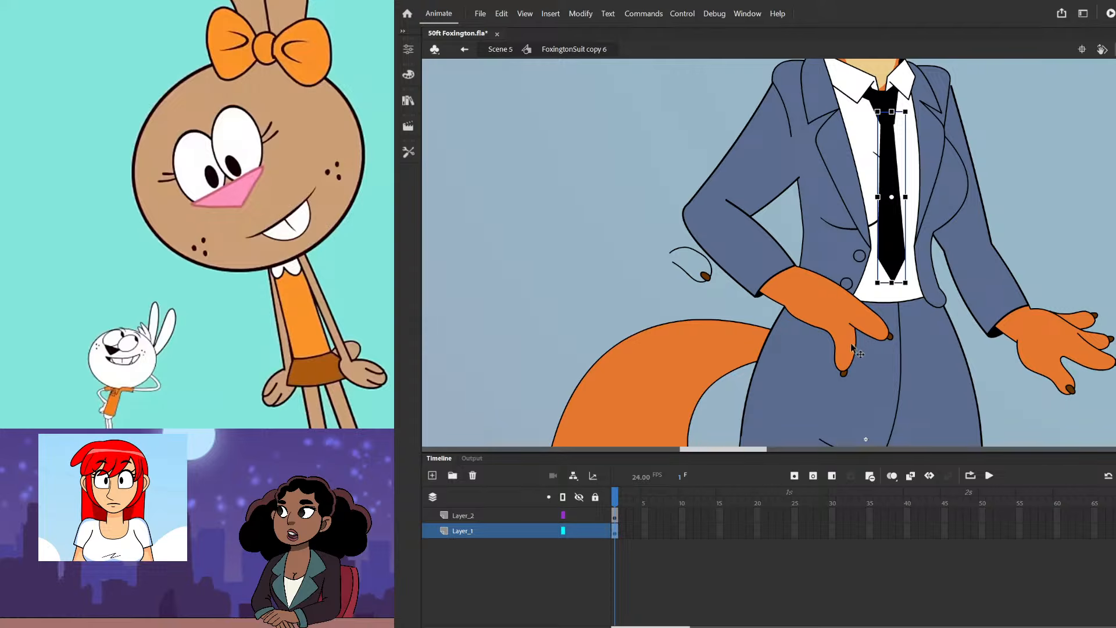
- Inside the hand's drawing object, remove the forward finger and bow the hand's outer edge outward down to the remaining finger
scroll(829, 354, "up", 2)
left_click(809, 301)
double_click(809, 301)
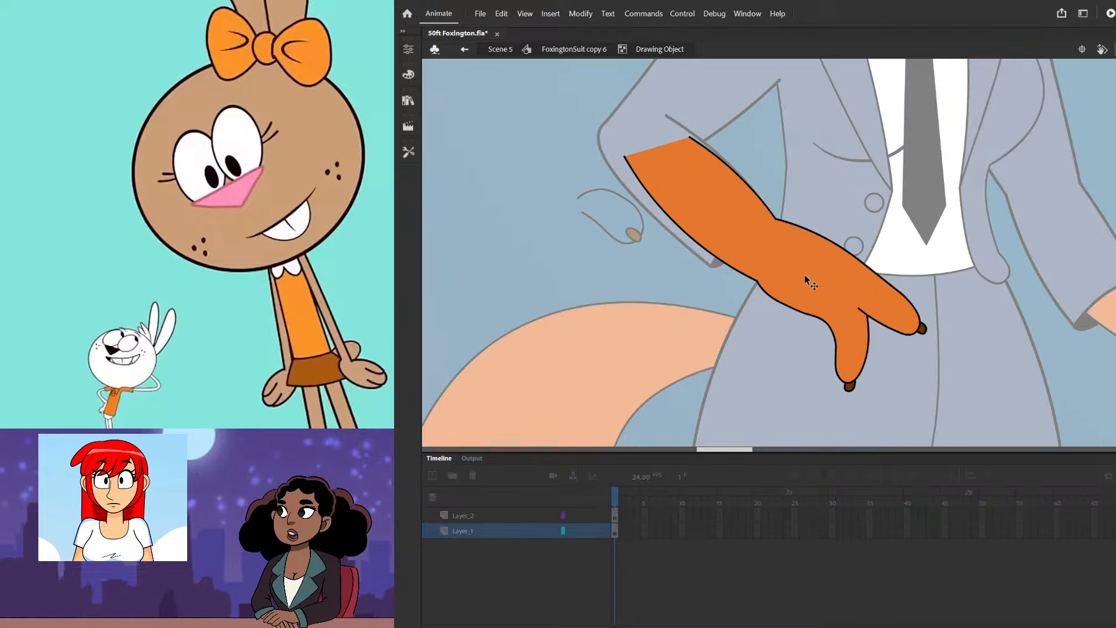
left_click_drag(949, 256, 856, 255)
key("Delete")
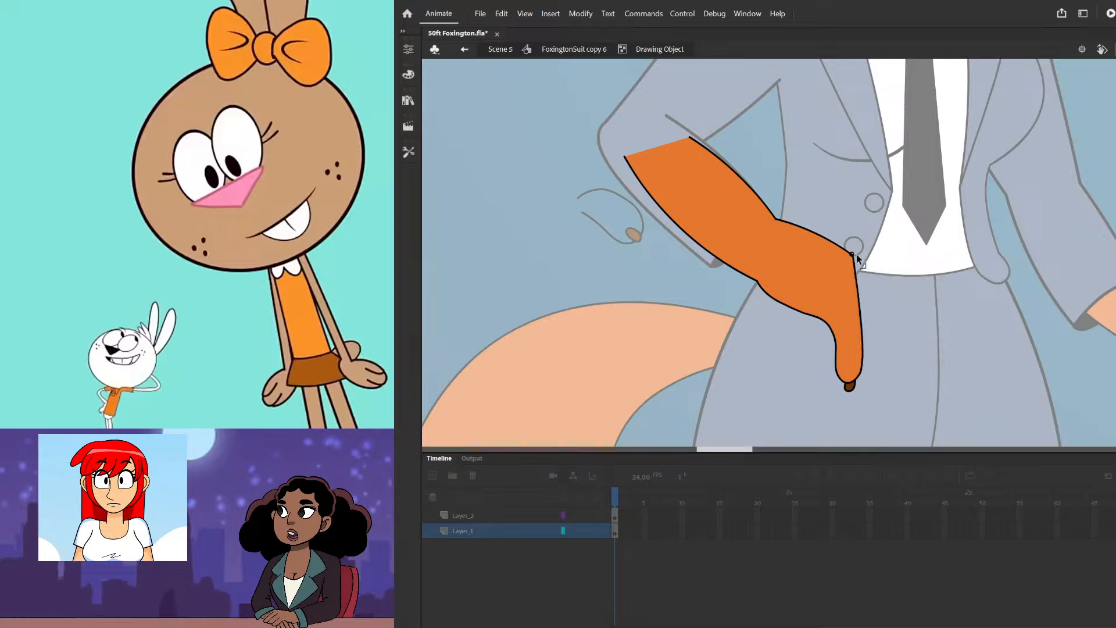
mouse_move(859, 293)
left_mouse_down()
mouse_move(875, 261)
mouse_move(863, 273)
left_mouse_up()
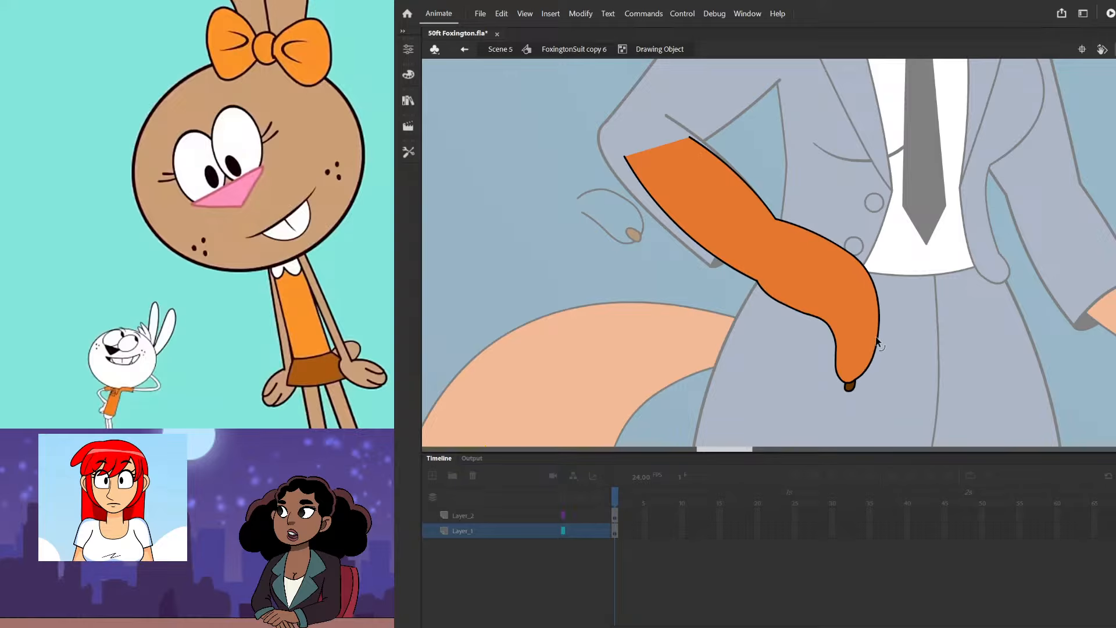
- Clean up the remaining fingertip by deleting the stray outline pieces where the outer edge meets the nail
scroll(861, 367, "up", 2)
left_click_drag(837, 408, 854, 396)
left_click(838, 406)
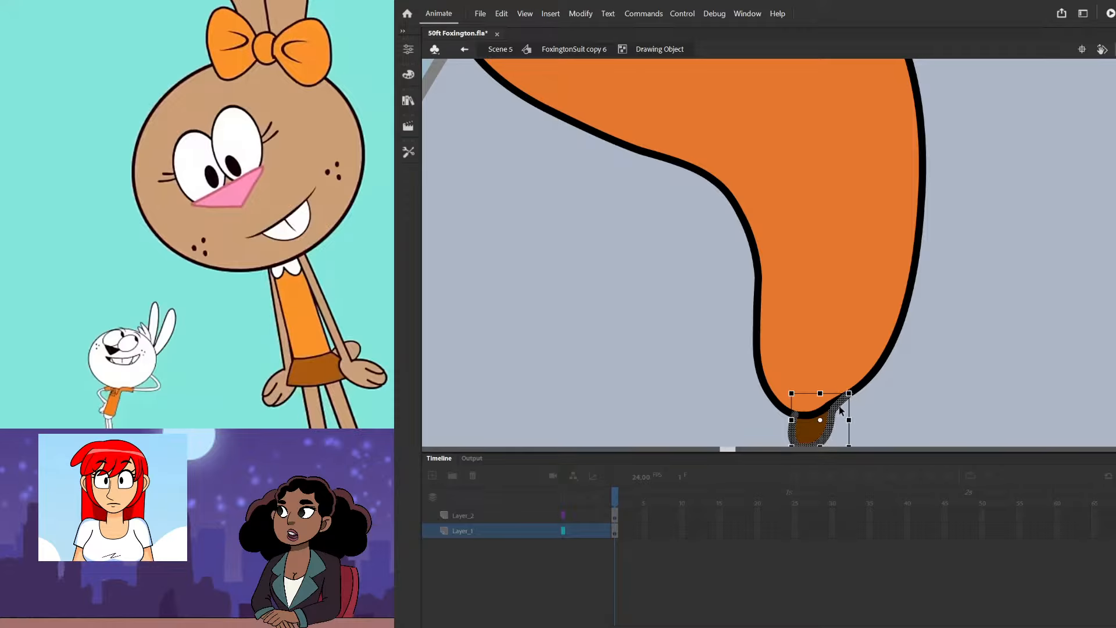
left_click(866, 417)
mouse_move(830, 405)
left_mouse_down()
mouse_move(871, 408)
mouse_move(846, 407)
mouse_move(872, 399)
left_mouse_up()
left_click(853, 412)
key("Delete")
left_click(853, 410)
key("Delete")
left_click(871, 399)
scroll(872, 398, "down", 3)
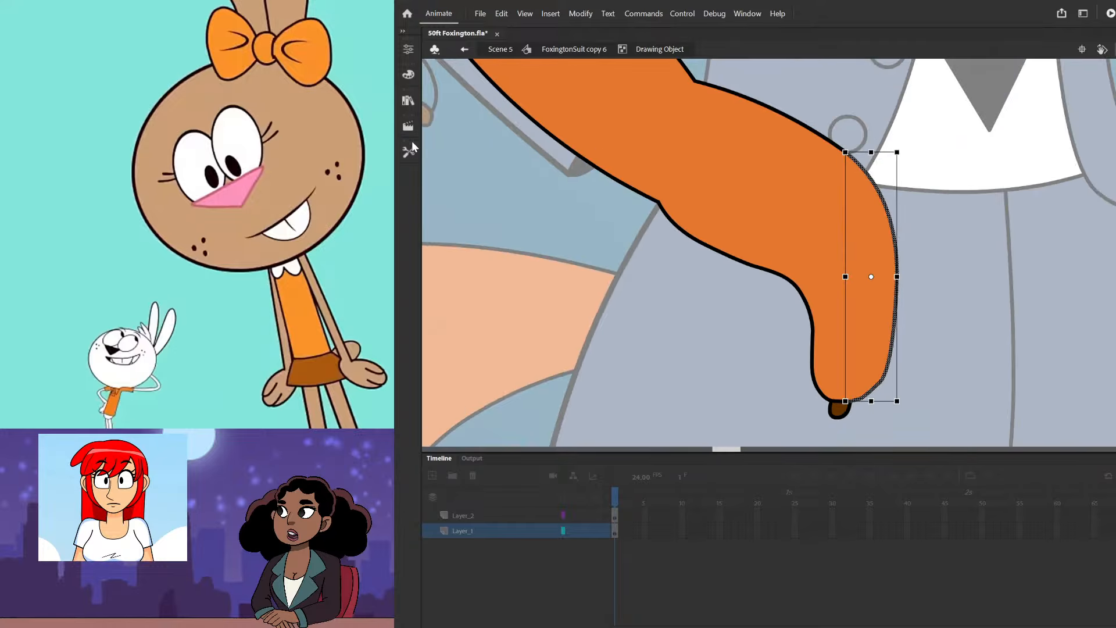
- Smooth the outline along the hand's outer edge down to the fingertip, and leave the drawing object
left_click(414, 151)
left_click(435, 155)
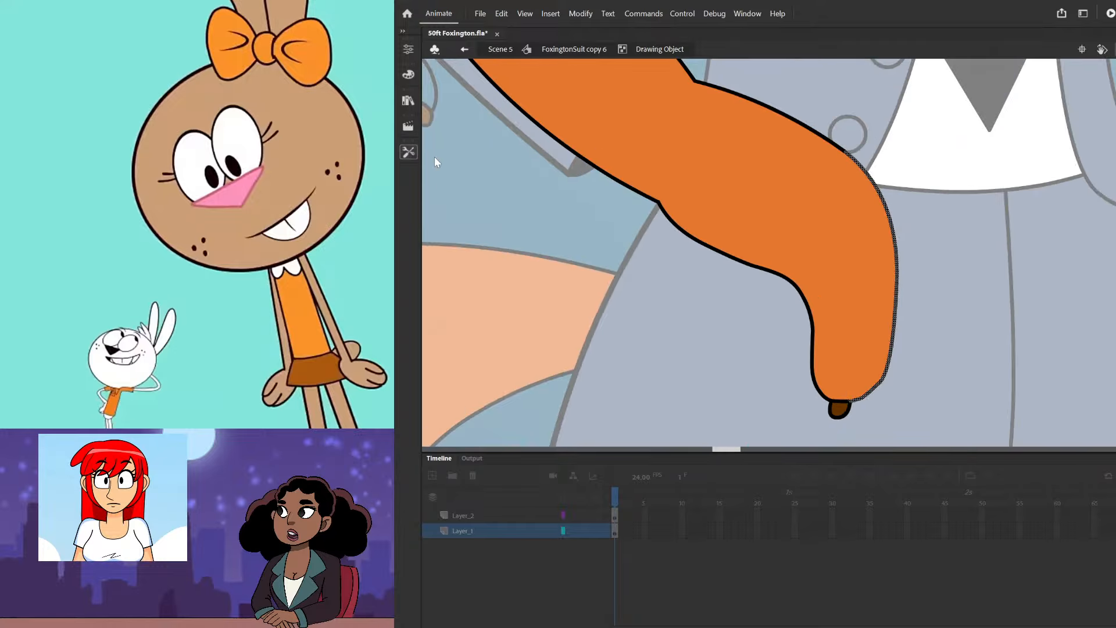
left_click(474, 341)
left_click(473, 341)
left_click(474, 341)
left_click(474, 341)
left_click(474, 341)
left_click(474, 341)
left_click(592, 335)
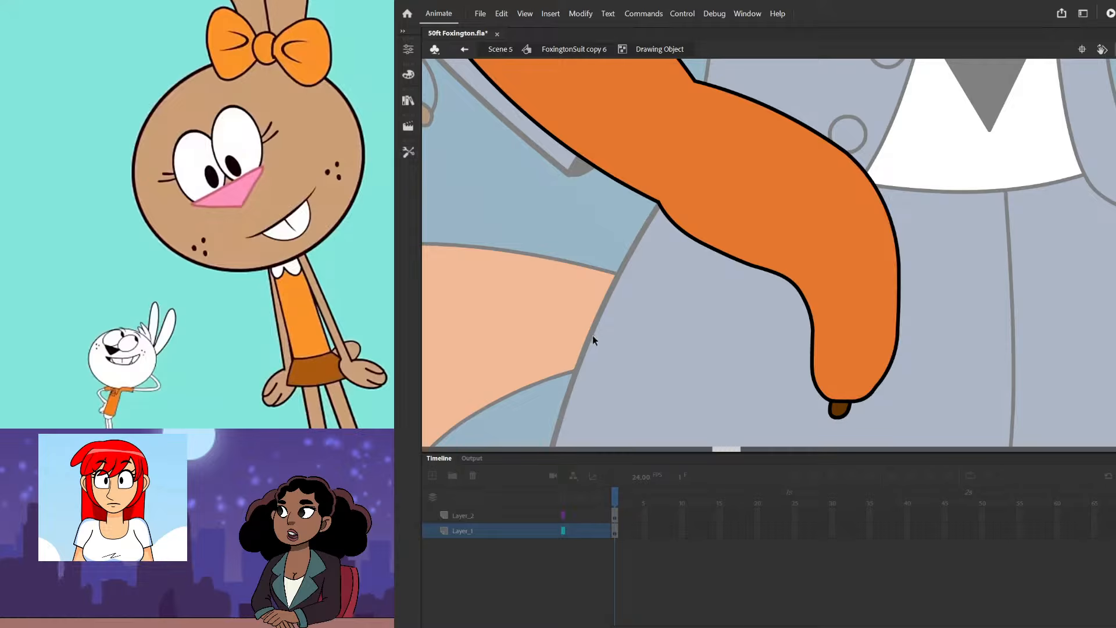
left_click(874, 395)
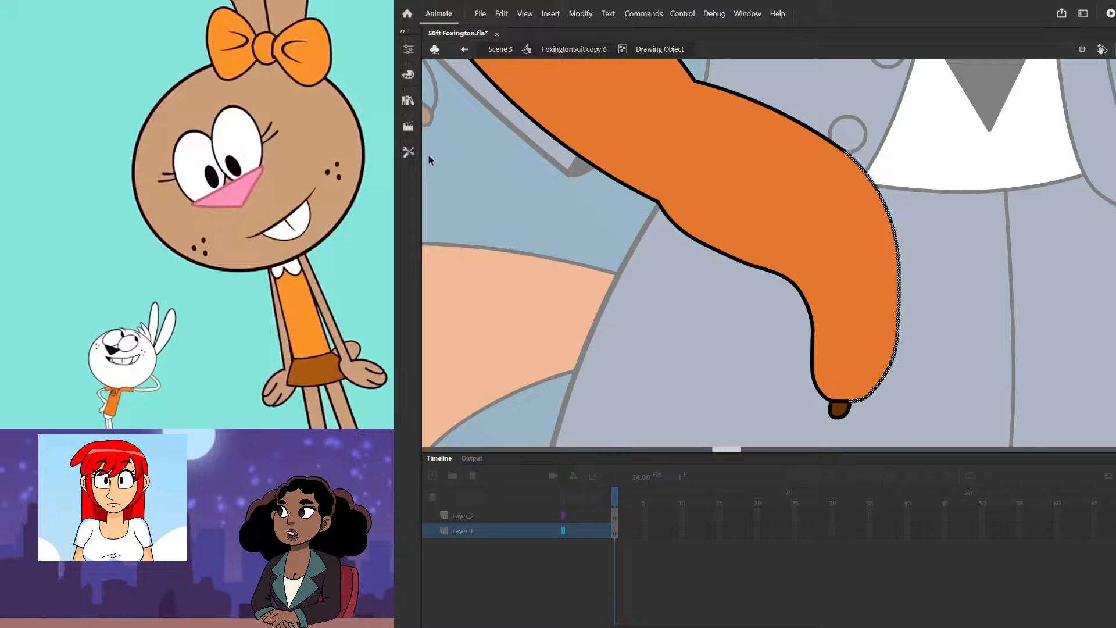
left_click(497, 342)
left_click(497, 342)
left_click(498, 342)
left_click(498, 342)
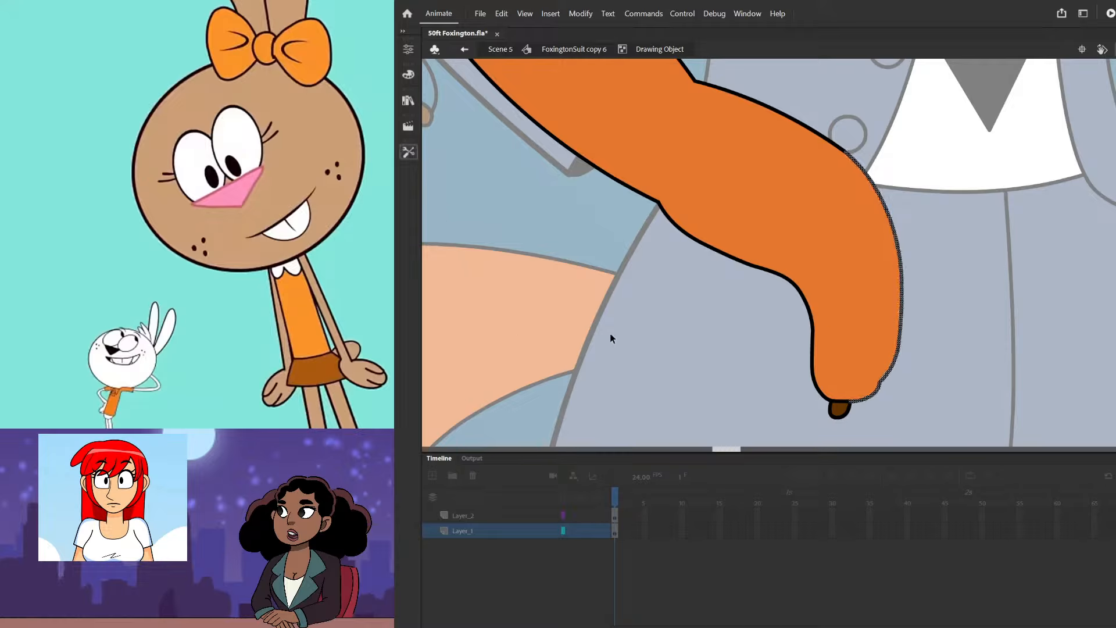
left_click(610, 333)
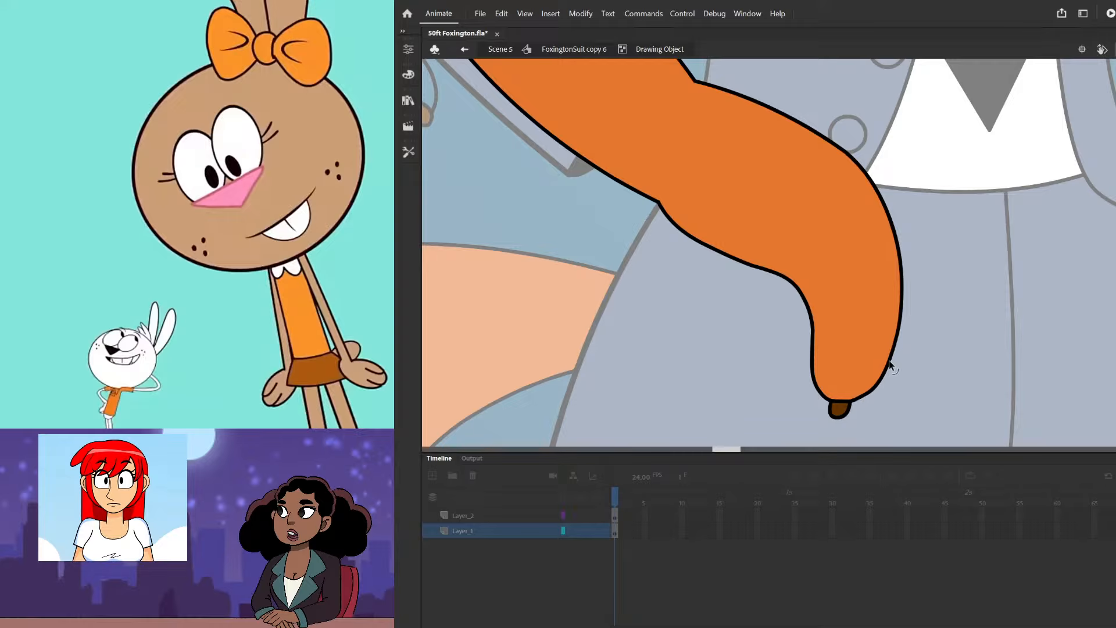
double_click(919, 250)
scroll(919, 250, "down", 3)
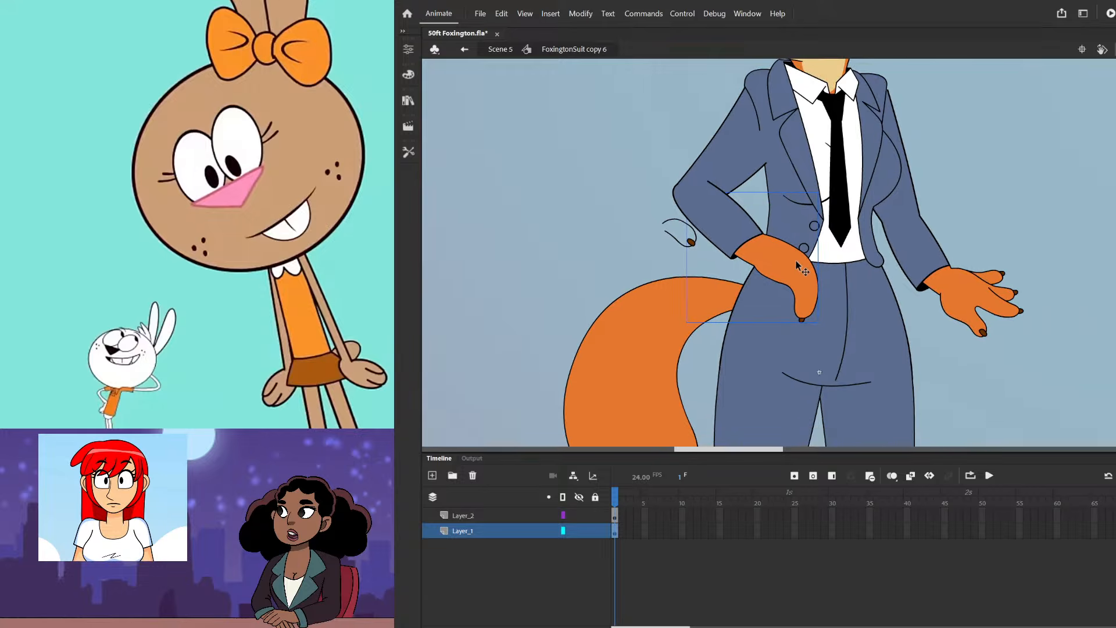
- Reopen the hand's drawing object, pull the outer edge inward into one slimmer continuous curve, and leave the object
scroll(811, 261, "up", 2)
double_click(812, 262)
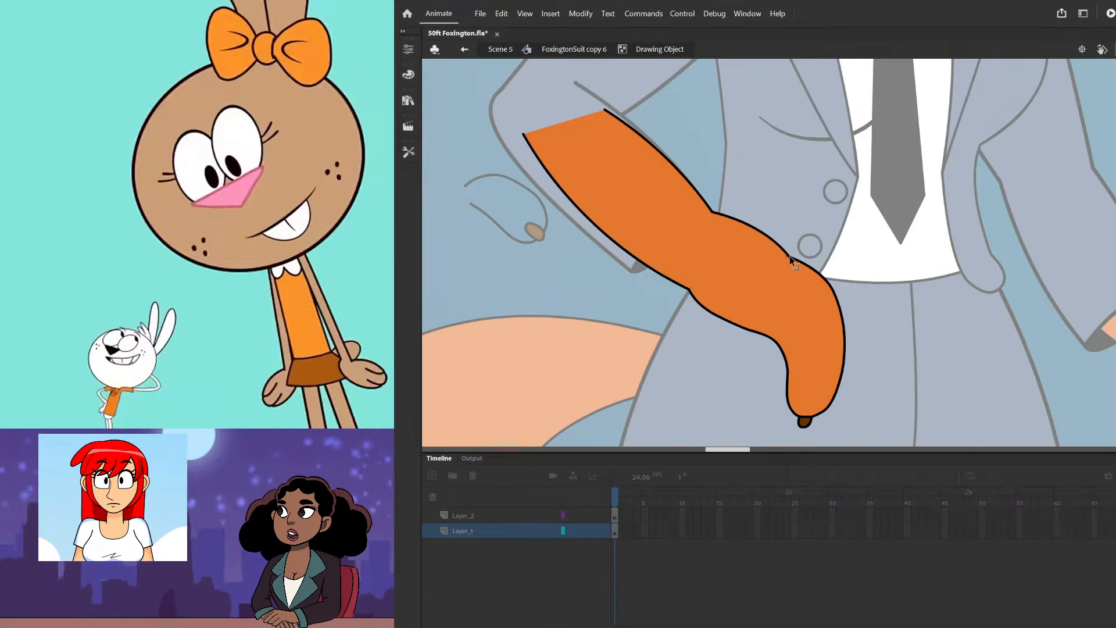
left_click_drag(821, 273, 813, 279)
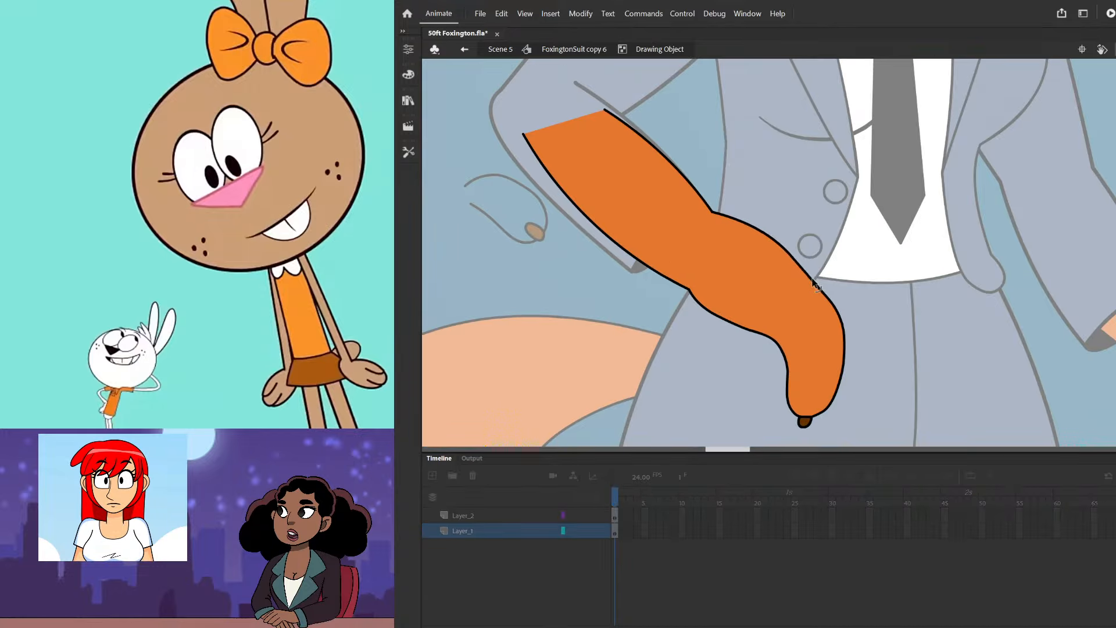
left_click_drag(846, 332, 835, 385)
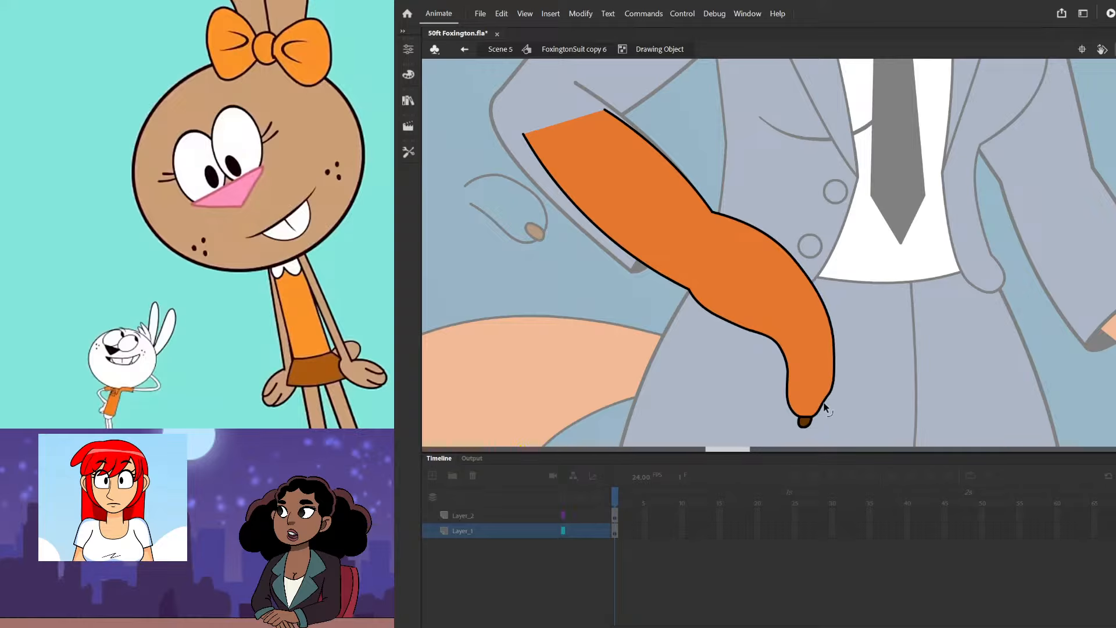
double_click(855, 308)
scroll(734, 295, "down", 3)
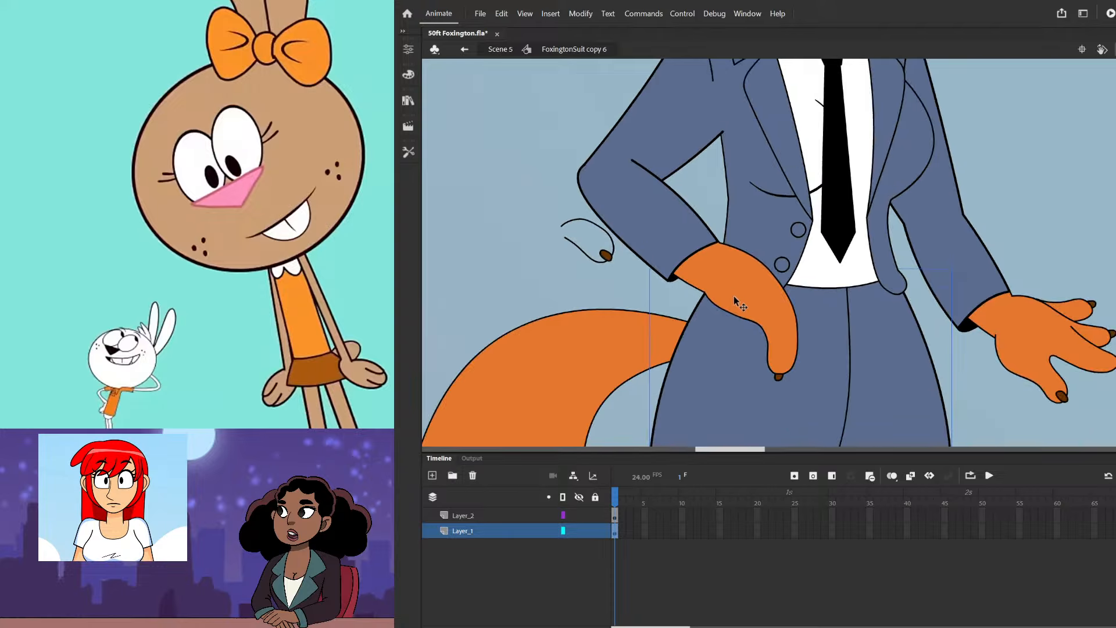
- Inside the hand's drawing object, cut out the finger with the lower palm, curve the stump's outer edge downward, and leave the object
double_click(760, 332)
left_click_drag(740, 377, 791, 281)
key("Delete")
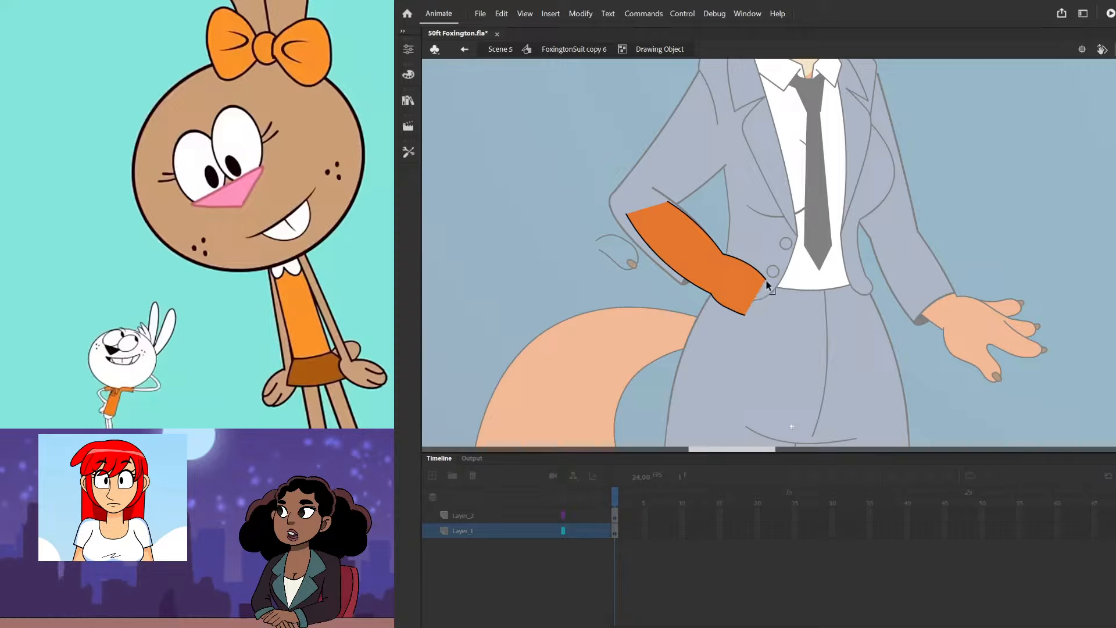
left_click_drag(766, 285, 762, 330)
double_click(777, 332)
scroll(651, 278, "down", 2)
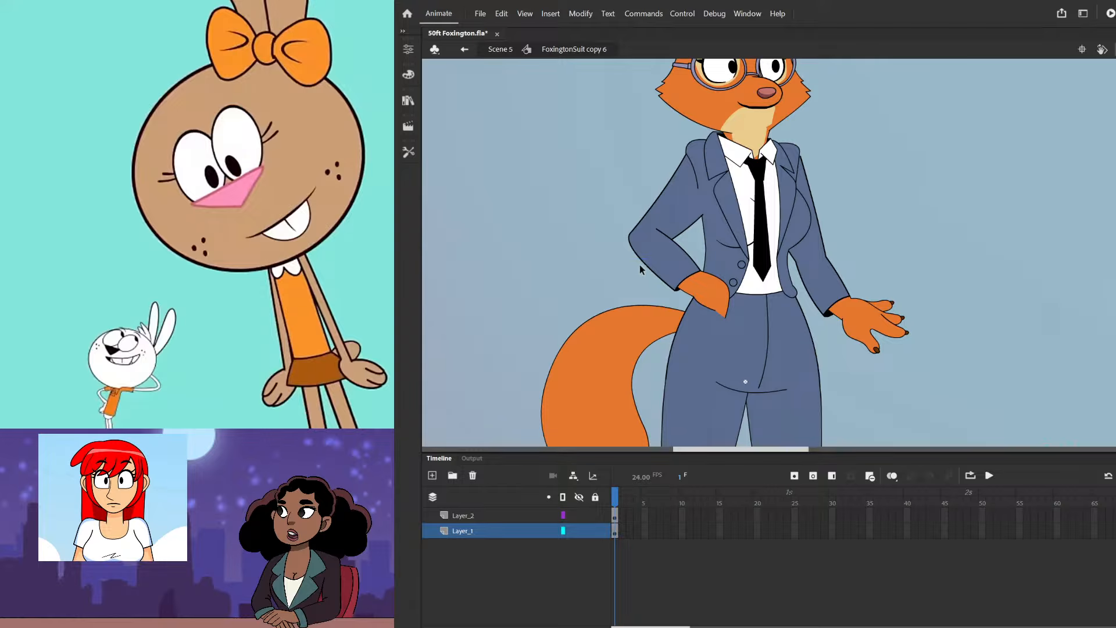
- Paste the cut finger outside the hand's drawing object and group it
scroll(640, 264, "down", 2)
scroll(706, 279, "down", 2)
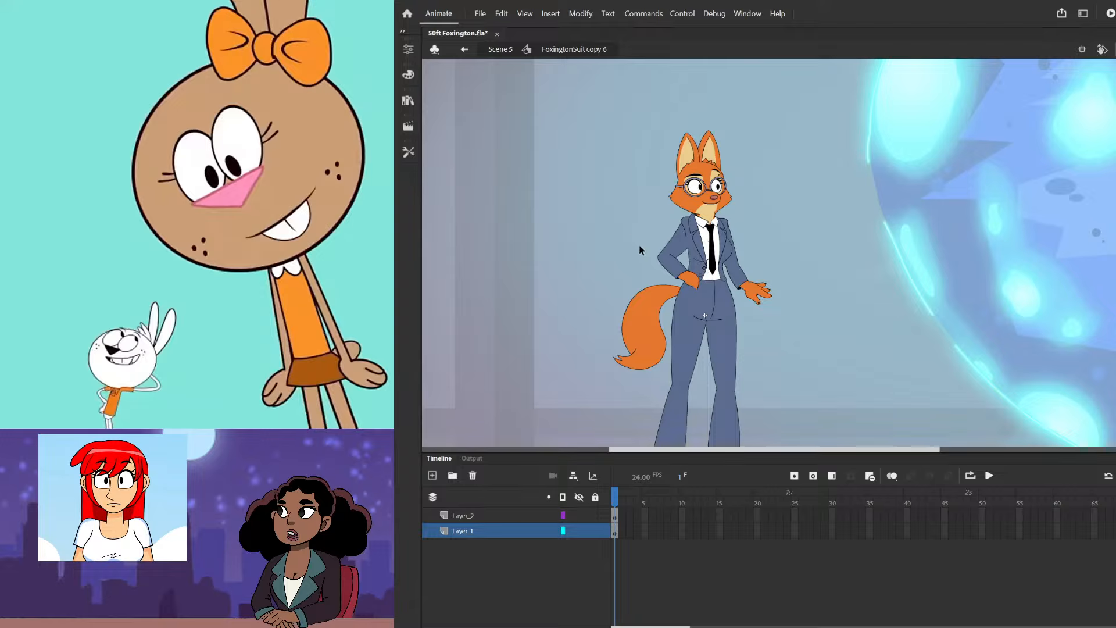
scroll(643, 253, "up", 5)
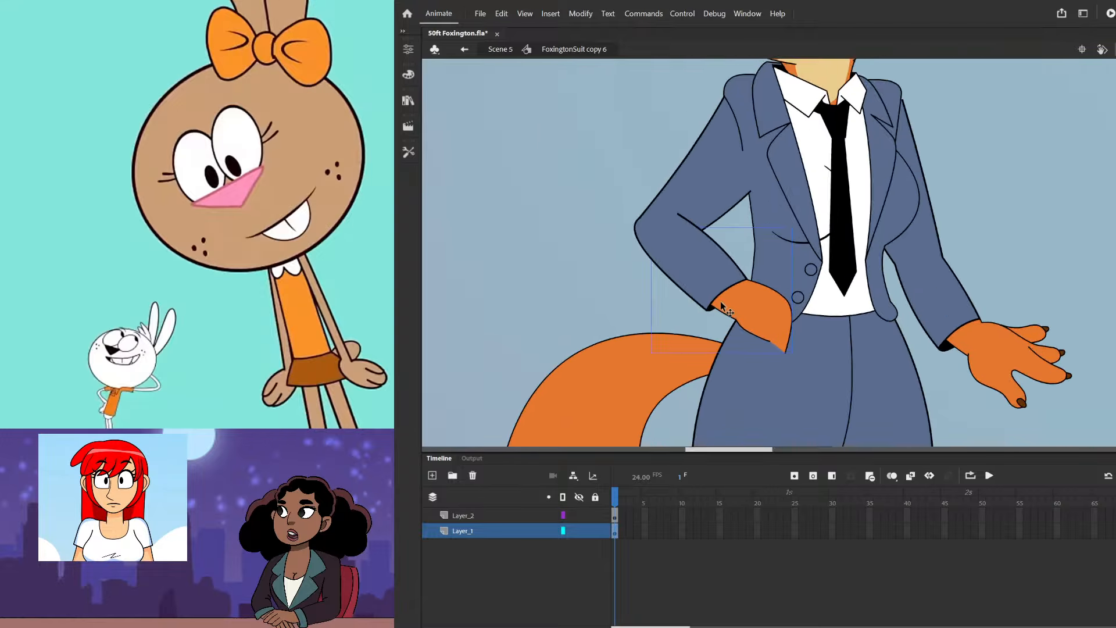
double_click(730, 314)
double_click(704, 340)
key("ctrl+v")
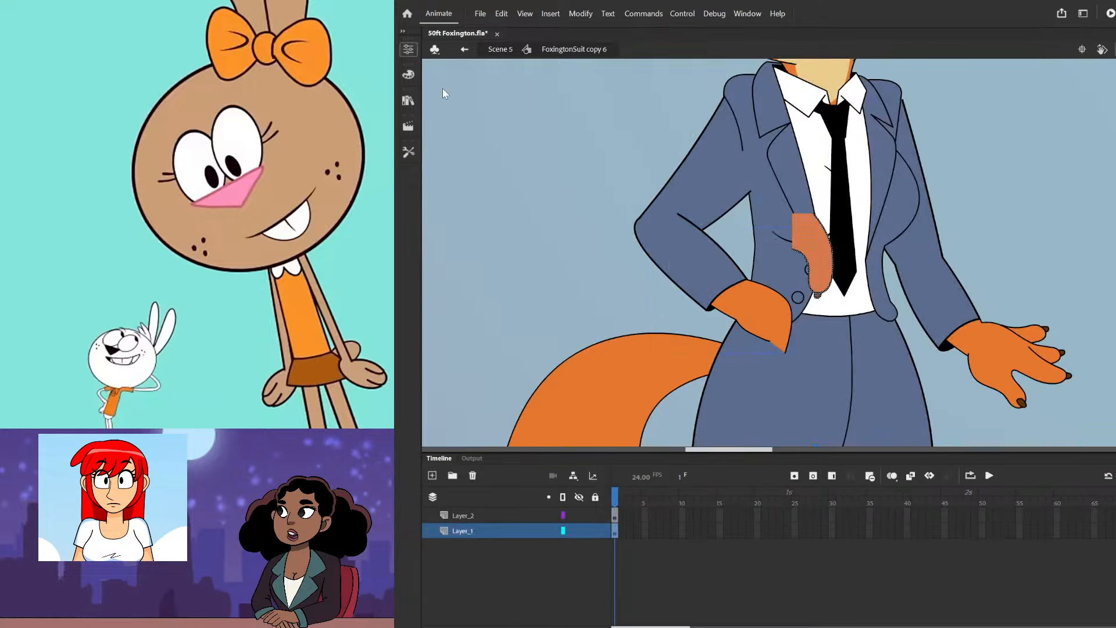
key("ctrl+g")
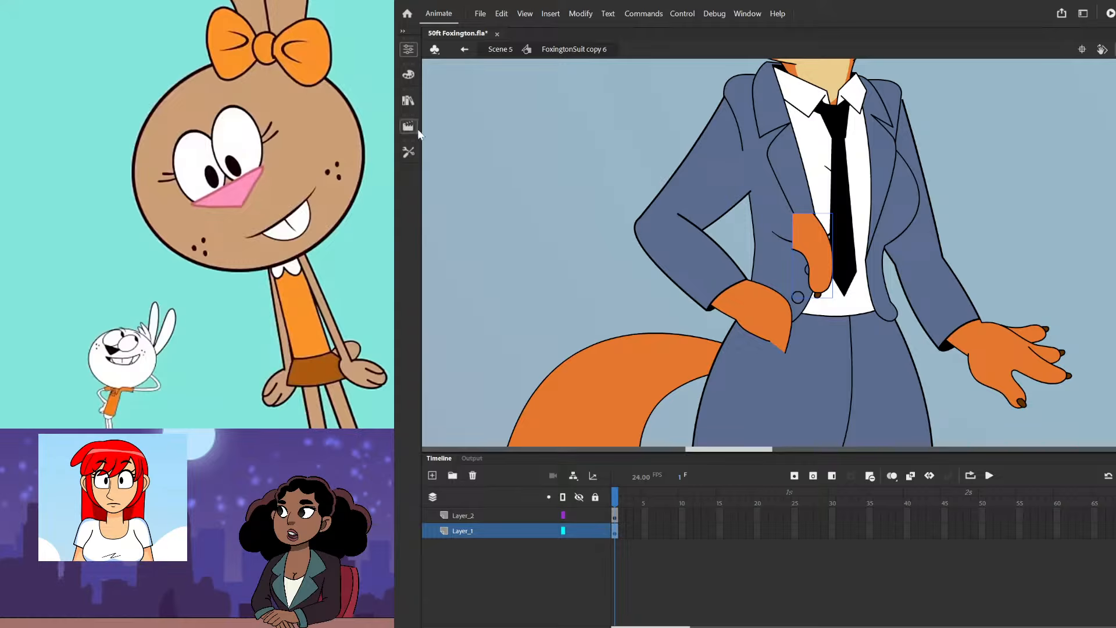
- Rotate the finger group so its nail points back toward the tail, and place it under the palm at the hip
key("q")
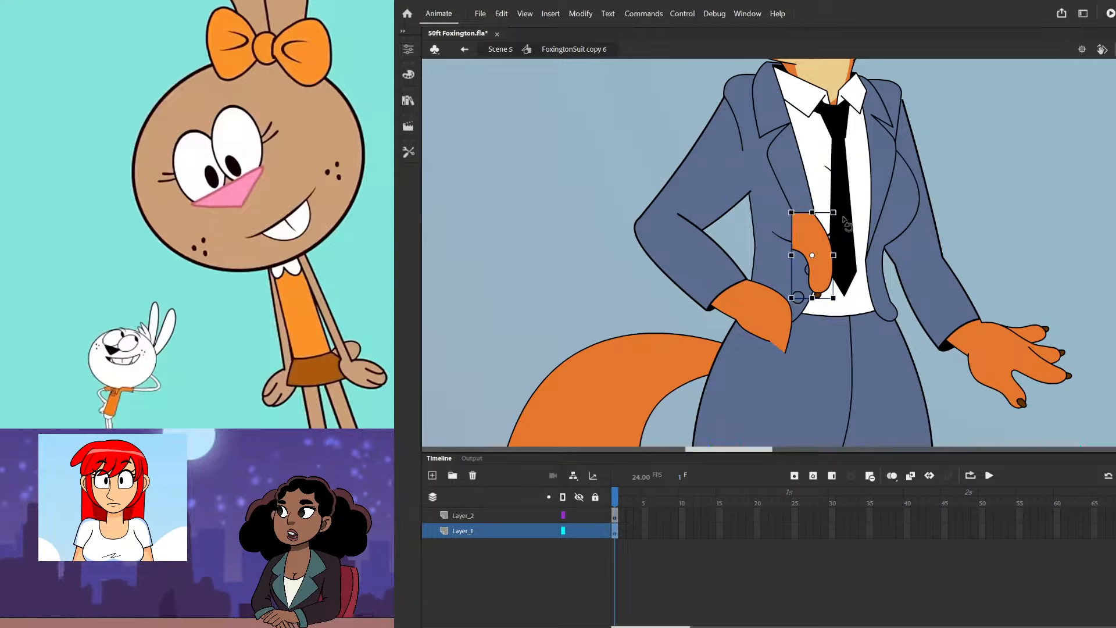
left_click_drag(842, 211, 830, 283)
left_click_drag(783, 225, 789, 232)
left_click_drag(833, 264, 768, 349)
scroll(791, 349, "up", 2)
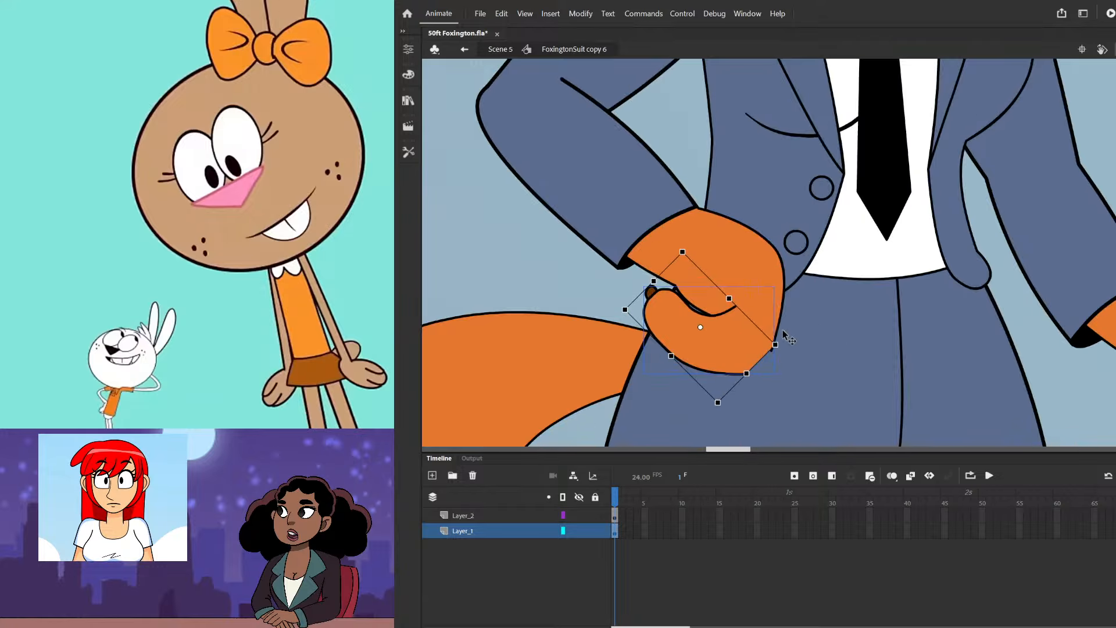
- Move the finger group in place onto a new layer above Layer_2
key("ctrl+x")
left_click(588, 534)
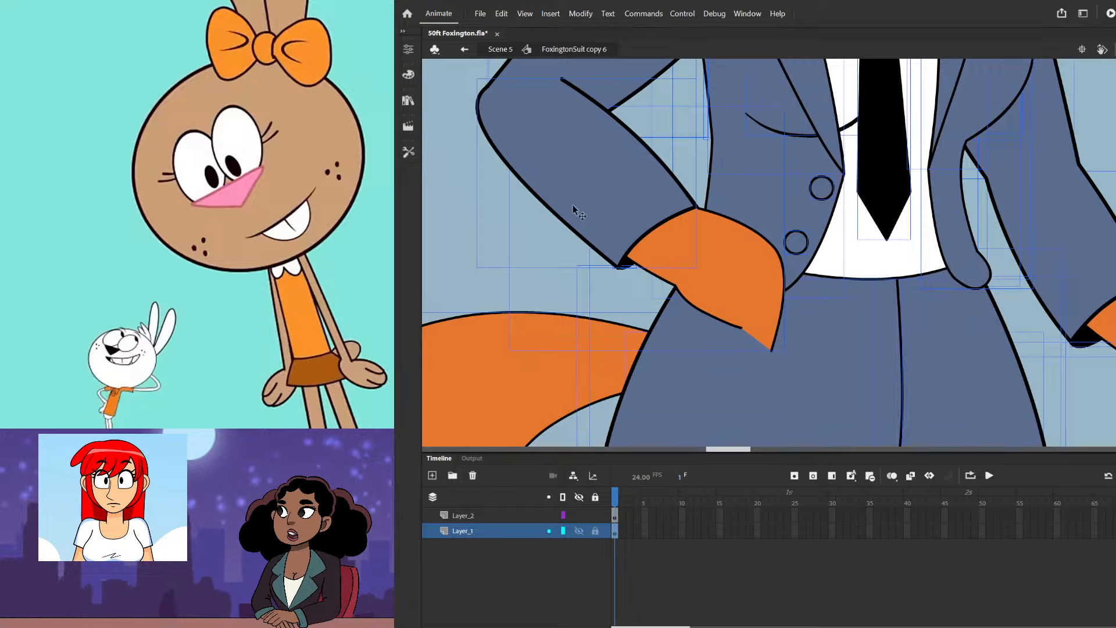
left_click(547, 512)
key("ctrl+shift+n")
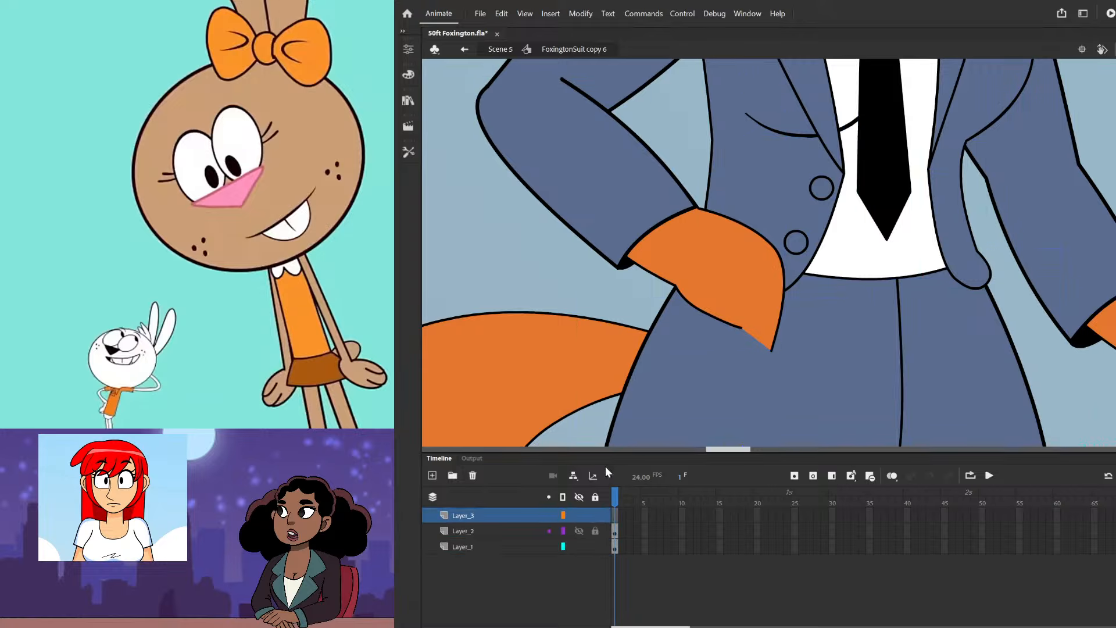
left_click(615, 518)
key("ctrl+shift+v")
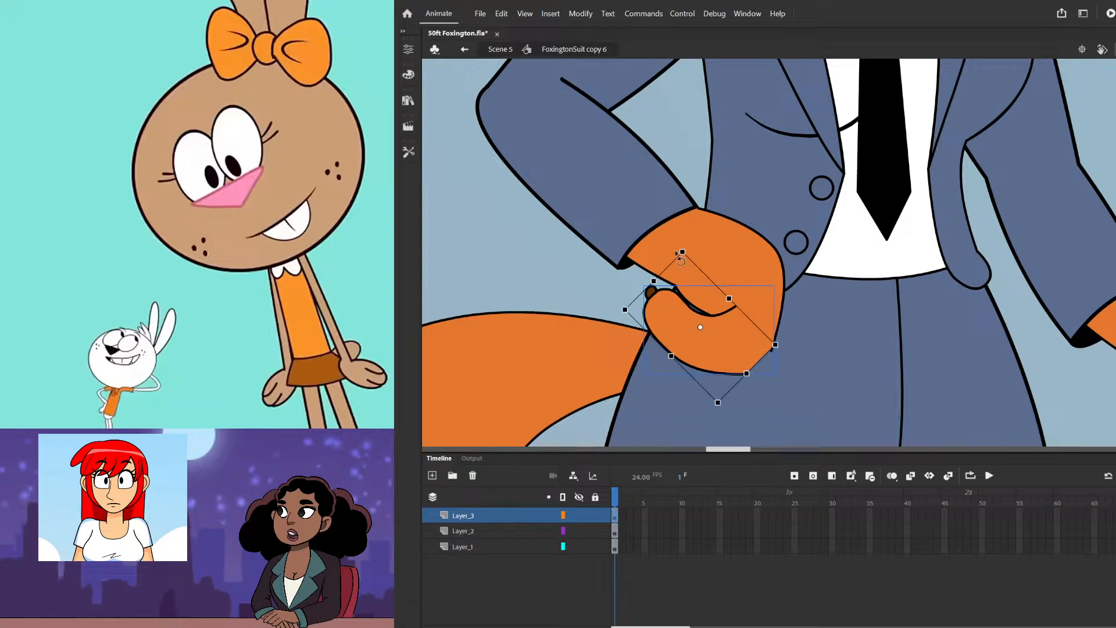
- Move the hand and its bent forearm sleeve in place onto Layer_3, in front of the finger
left_click(718, 255)
key("ctrl+x")
key("ctrl+z")
left_click(624, 253, "shift")
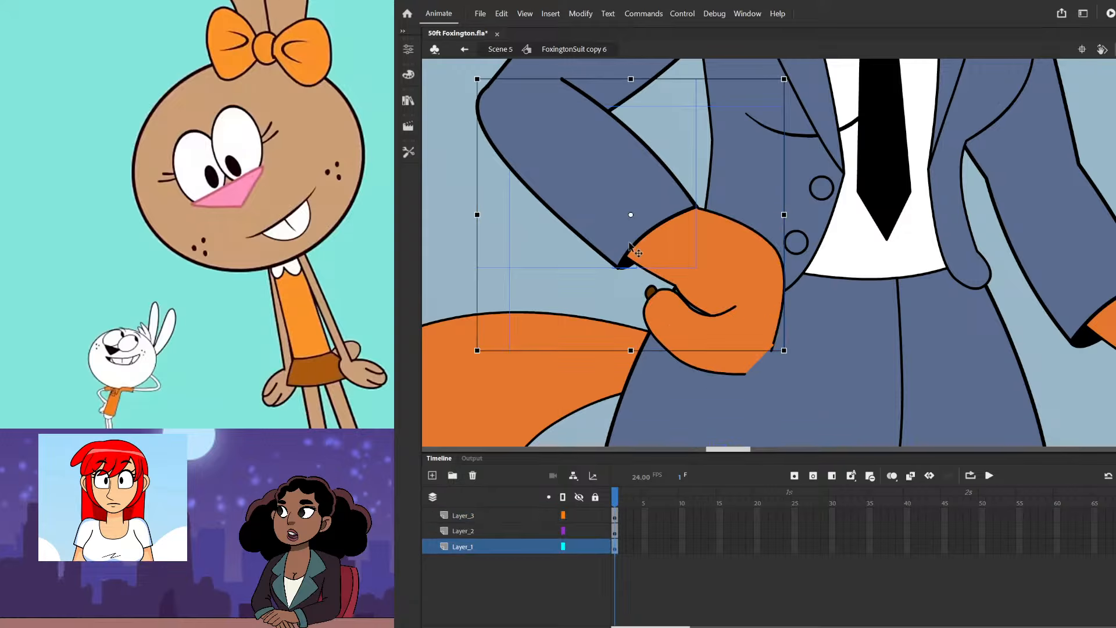
key("ctrl+x")
left_click(615, 516)
key("ctrl+shift+v")
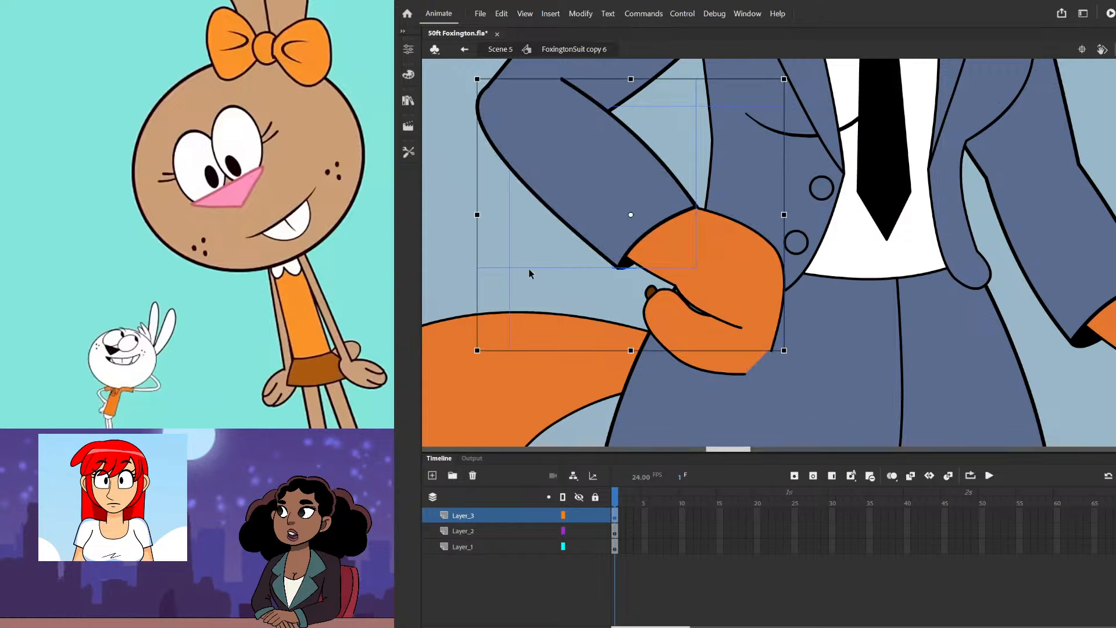
- Shift the finger closer under the palm and rotate it so its knuckle meets the hand's outer edge
left_click(529, 272)
scroll(628, 338, "down", 2)
scroll(667, 337, "up", 1)
left_click_drag(667, 337, 683, 342)
left_click_drag(752, 345, 751, 341)
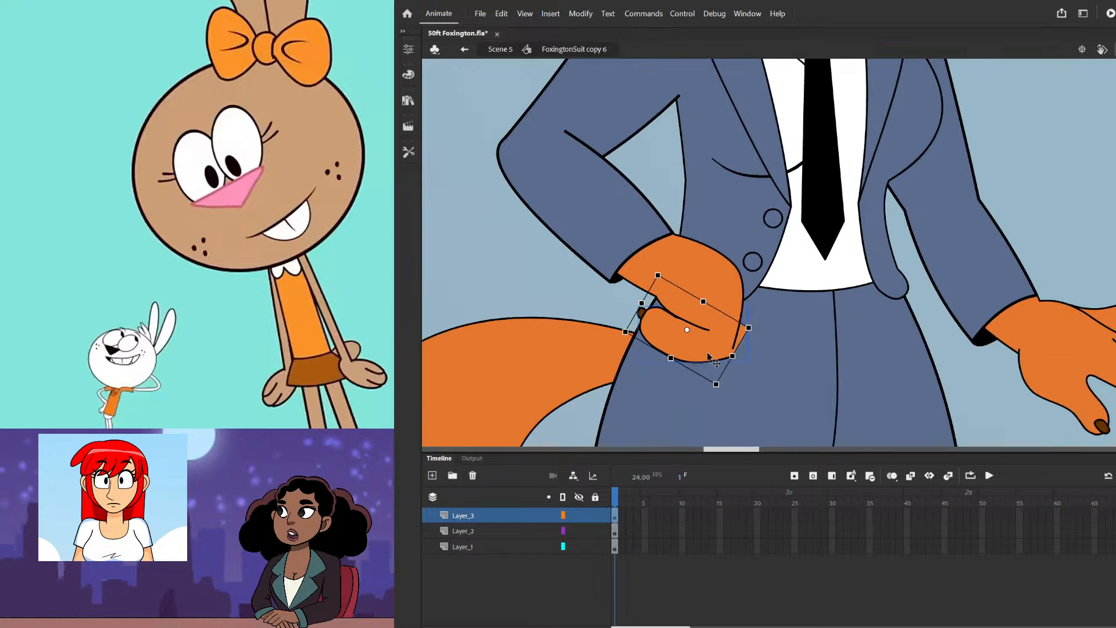
- Inside the finger group, trim off the end sticking out past the hand's outer edge, and leave the group
double_click(707, 352)
left_click_drag(759, 301, 733, 358)
key("Delete")
double_click(725, 310)
- Inside the hand's drawing object, adjust the lower end of the outer outline to meet the finger's knuckle, and leave the object
double_click(725, 312)
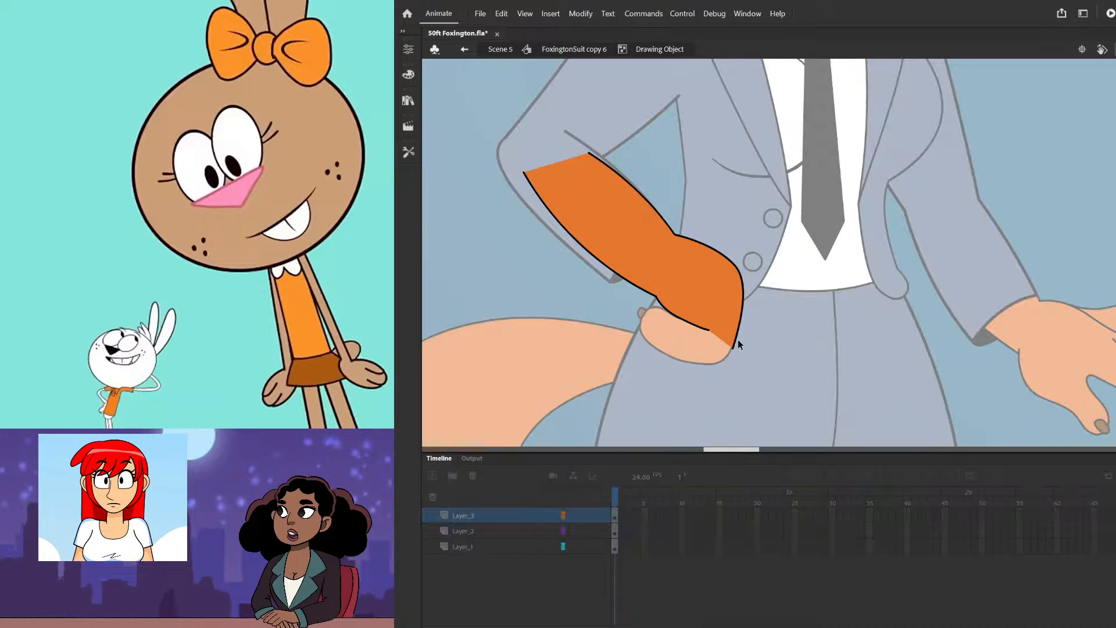
scroll(733, 348, "up", 4)
mouse_move(734, 333)
left_mouse_down()
mouse_move(719, 351)
mouse_move(731, 369)
left_mouse_up()
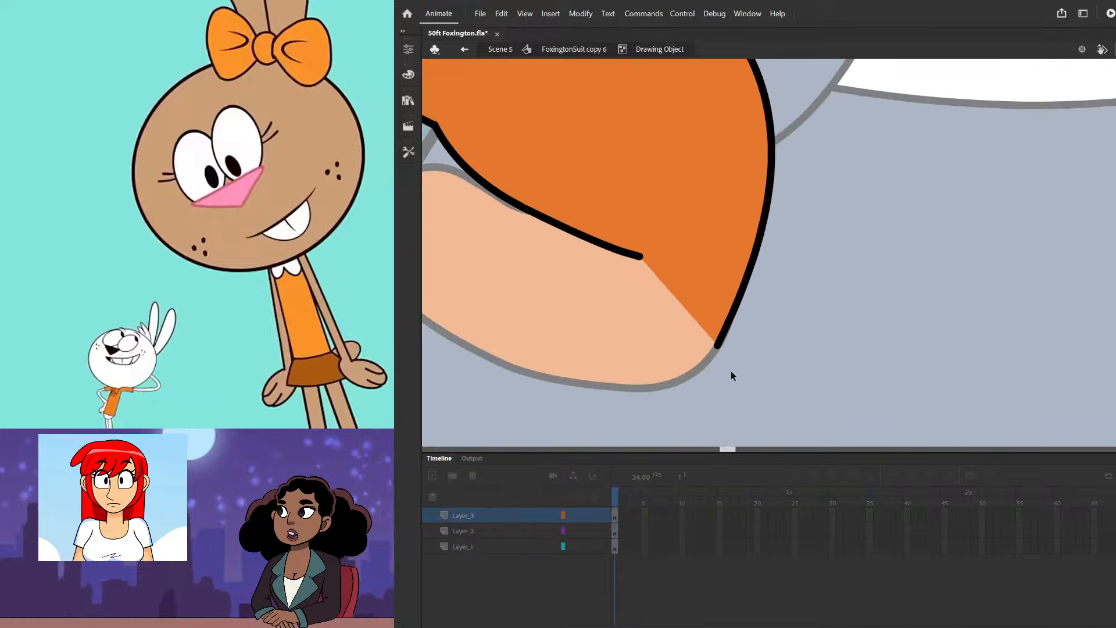
double_click(787, 322)
left_click(787, 322)
scroll(709, 335, "down", 3)
scroll(707, 338, "down", 4)
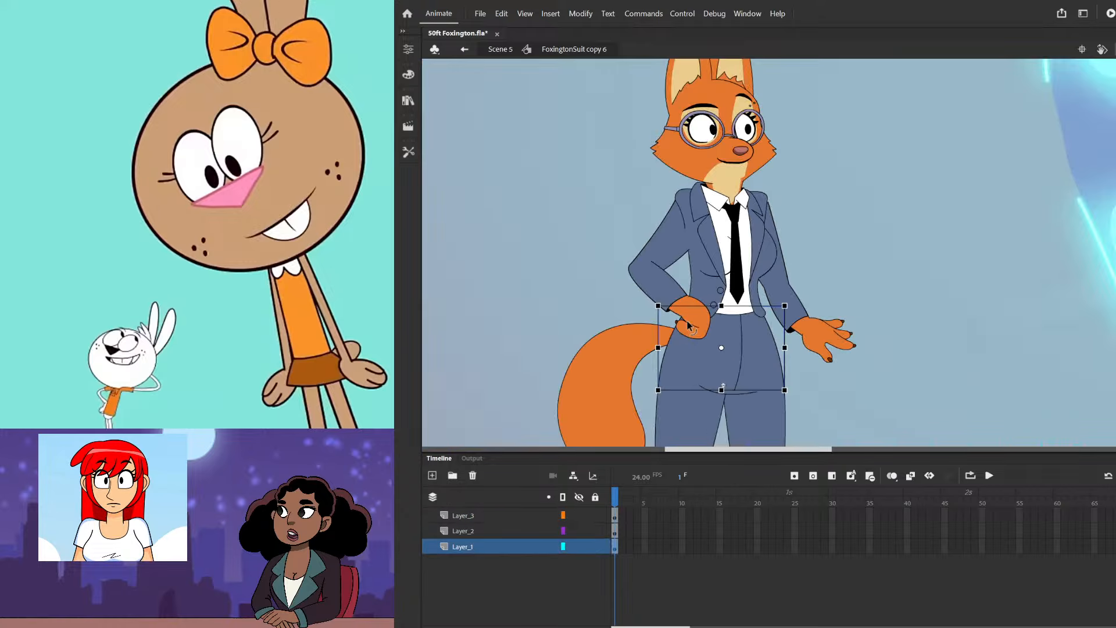
- Skew the finger group slightly so its upper edge shifts toward the tie side, and check the whole pose
scroll(694, 336, "up", 3)
left_click(691, 340)
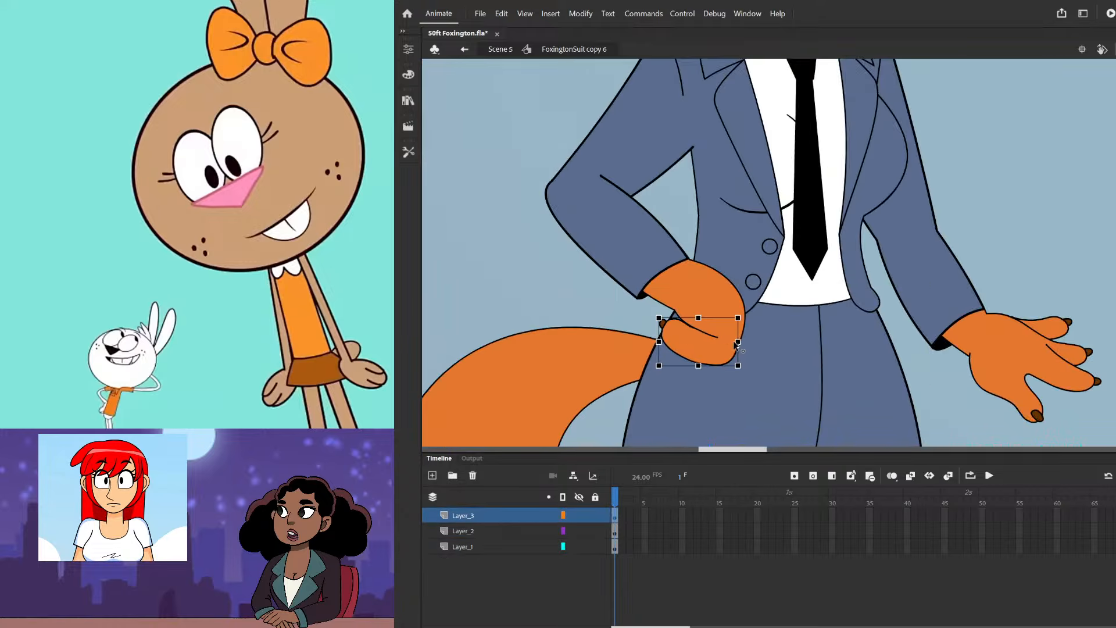
left_click_drag(668, 318, 675, 317)
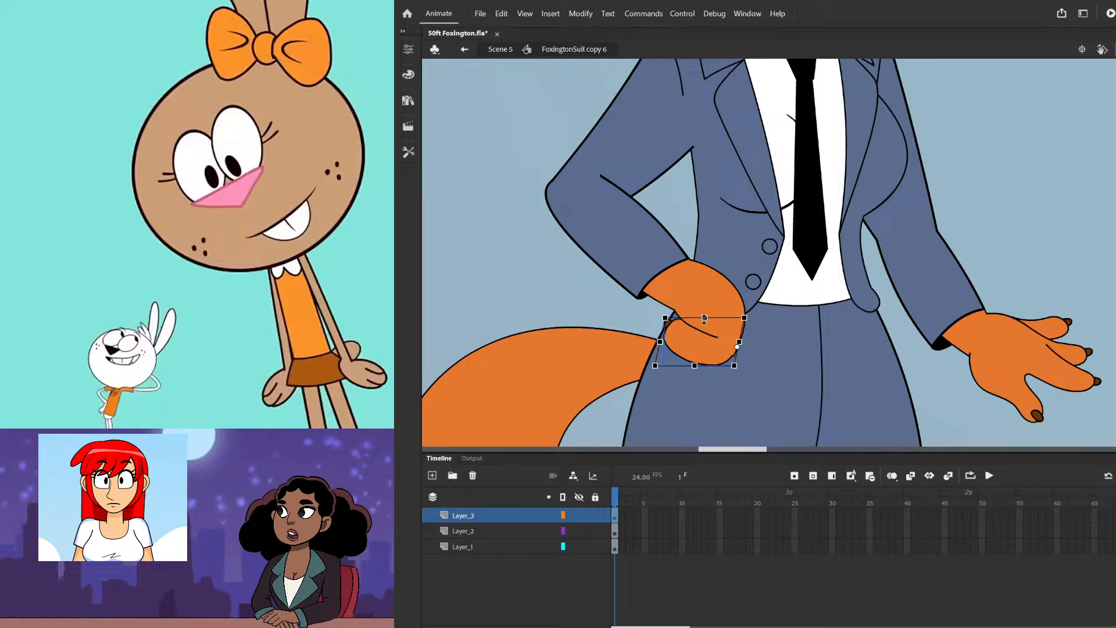
left_click(737, 356)
scroll(735, 350, "down", 4)
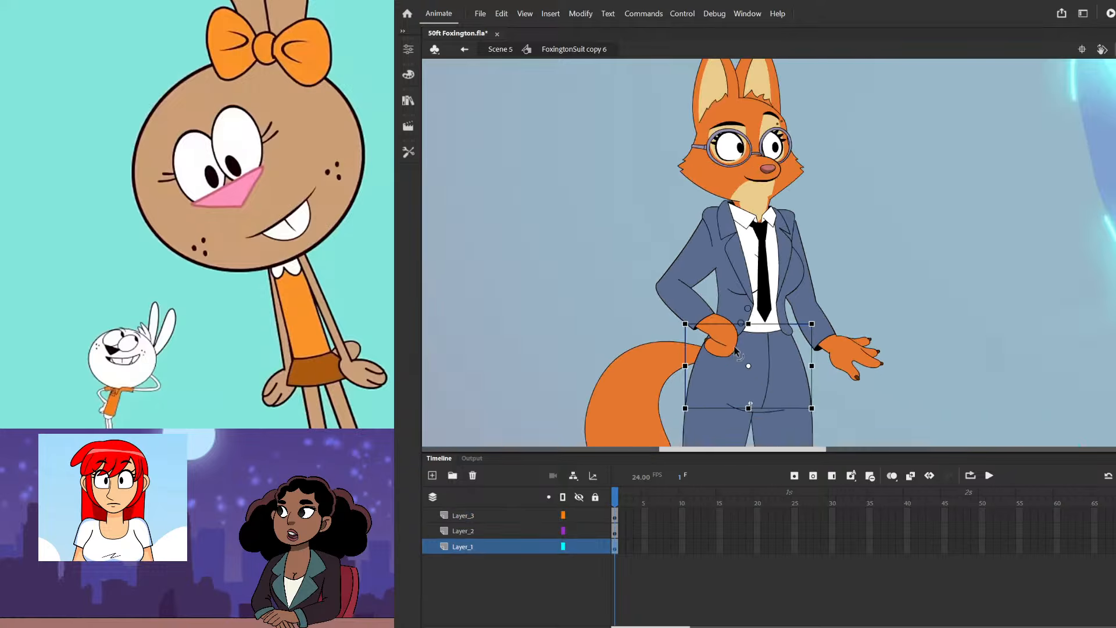
- Shift the finger slightly toward the palm, and bring the hand and its sleeve in front of the fingers
scroll(736, 350, "up", 5)
left_click(689, 348)
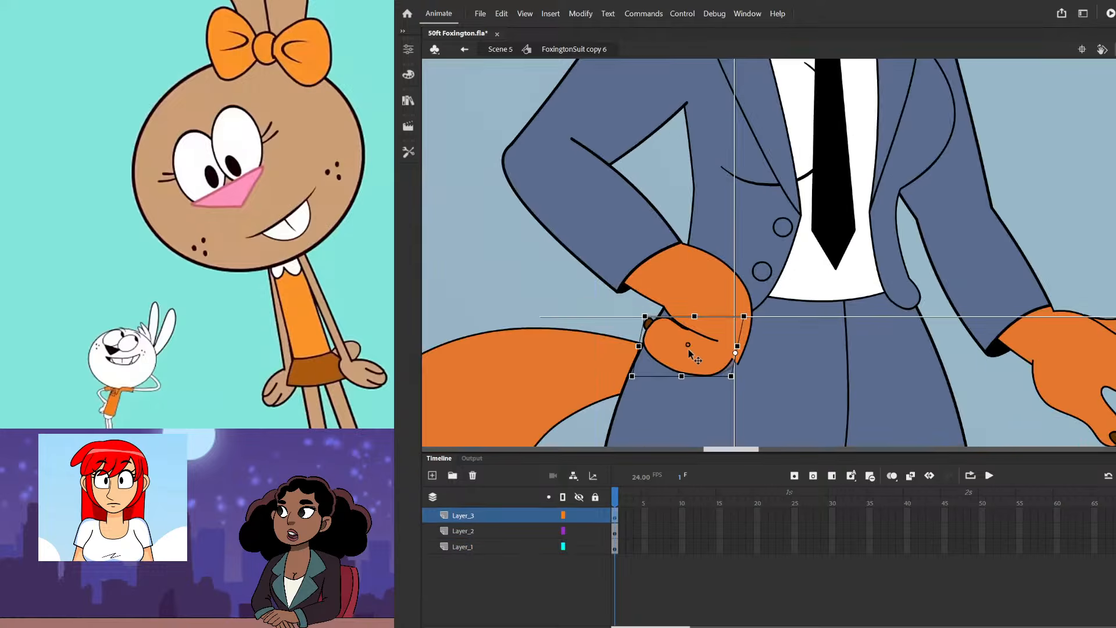
left_click_drag(688, 349, 708, 348)
left_click(646, 328)
left_click_drag(592, 306, 641, 266)
key("ctrl+x")
key("ctrl+shift+v")
left_click(565, 281)
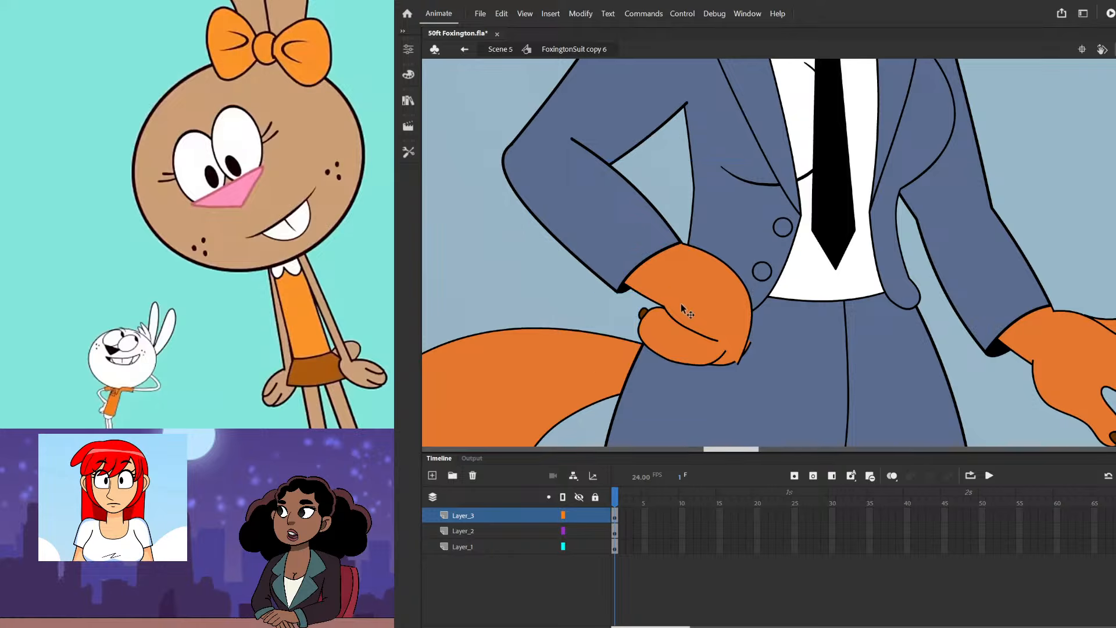
- Inside the hand's drawing object, delete the lower outer corner, pull the remaining fill edge inward, and leave the object
scroll(736, 336, "up", 2)
double_click(738, 336)
left_click_drag(724, 397, 783, 320)
key("Delete")
left_click_drag(724, 359, 709, 342)
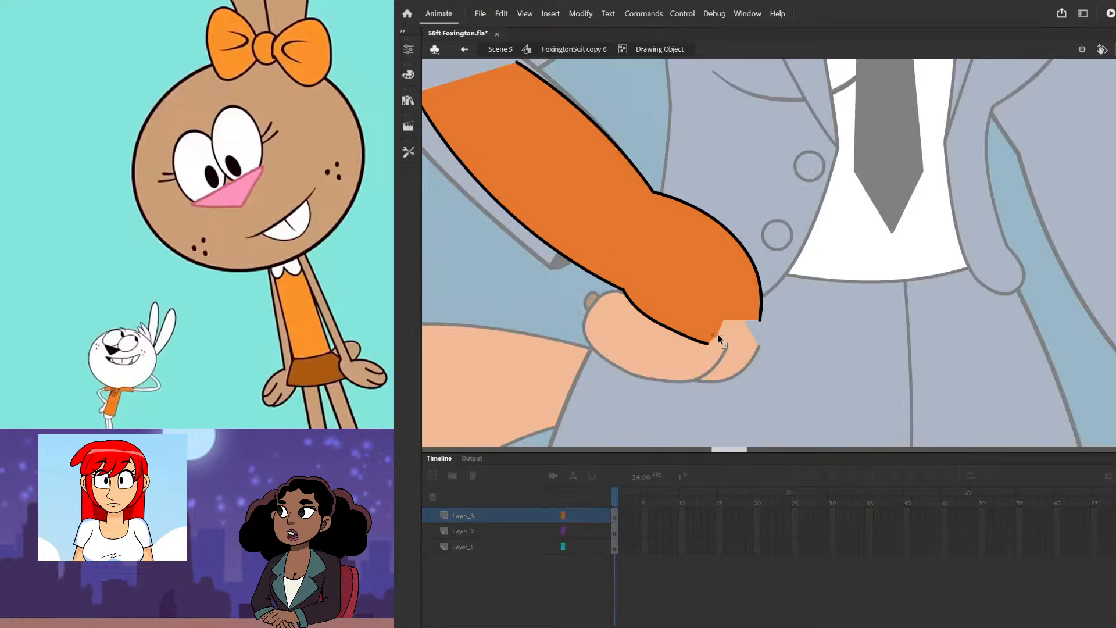
double_click(758, 351)
double_click(758, 352)
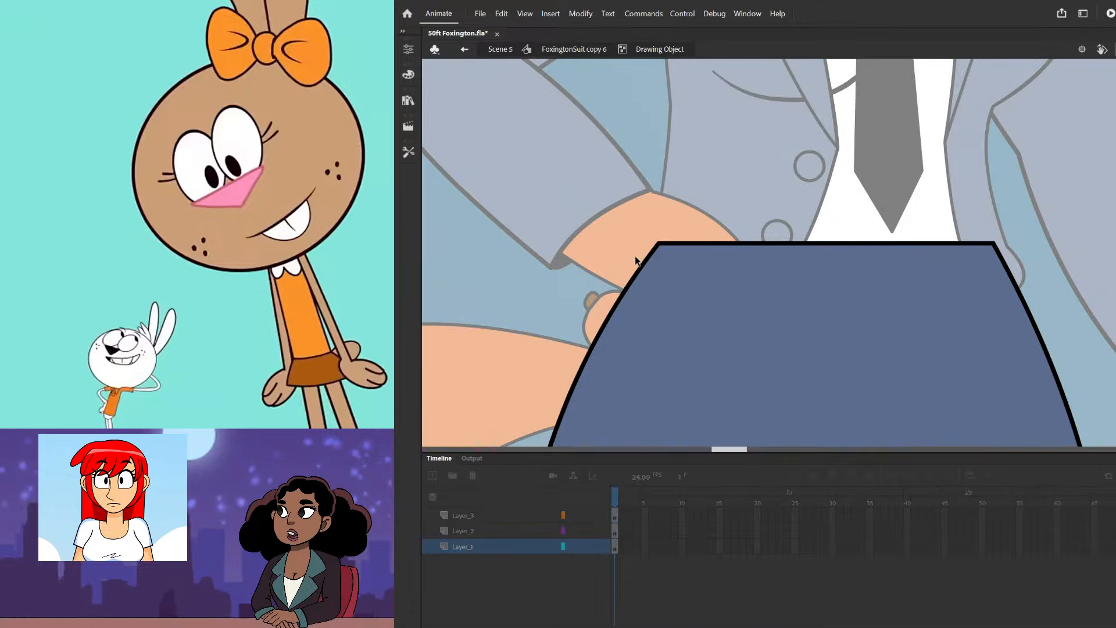
double_click(635, 257)
double_click(682, 292)
double_click(741, 342)
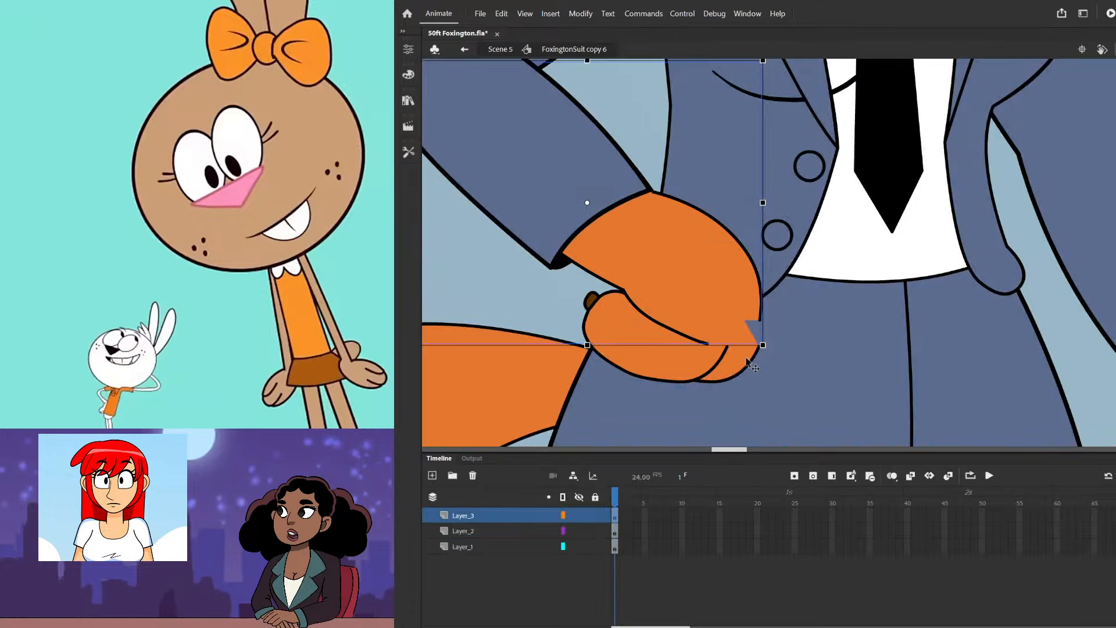
- Inside the finger's drawing object, extend its outer outline and fill upward to meet the hand's outer edge, and leave the object
double_click(746, 358)
left_click_drag(758, 348, 760, 317)
mouse_move(750, 334)
left_mouse_down()
mouse_move(766, 327)
mouse_move(760, 310)
left_mouse_up()
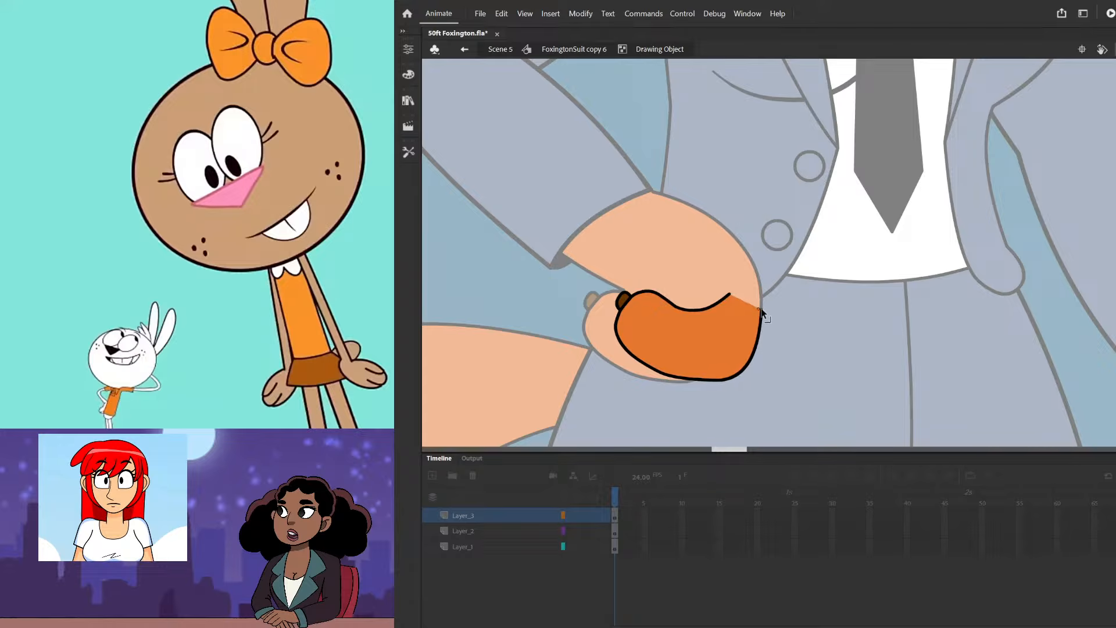
double_click(745, 306)
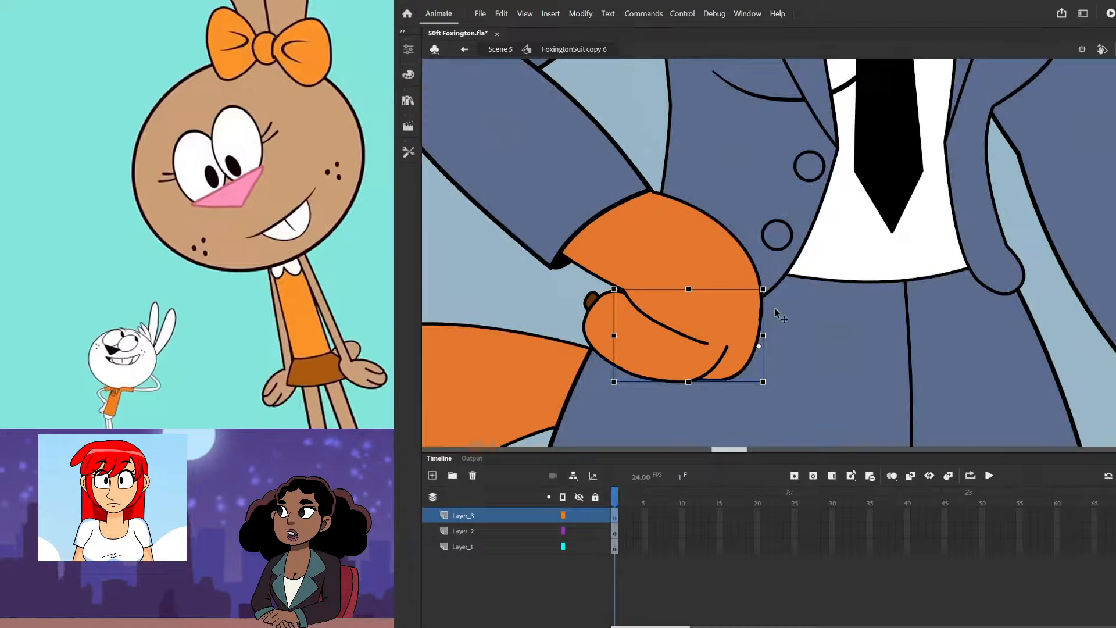
- Inside the hand's drawing object, shorten the lower palm line and reshape the fill edge beside it, leave the object, and check the whole pose
double_click(706, 332)
left_click_drag(664, 362, 749, 318)
key("Delete")
key("ctrl+z")
left_click(704, 337)
left_click_drag(665, 315, 665, 325)
left_click_drag(727, 315, 725, 315)
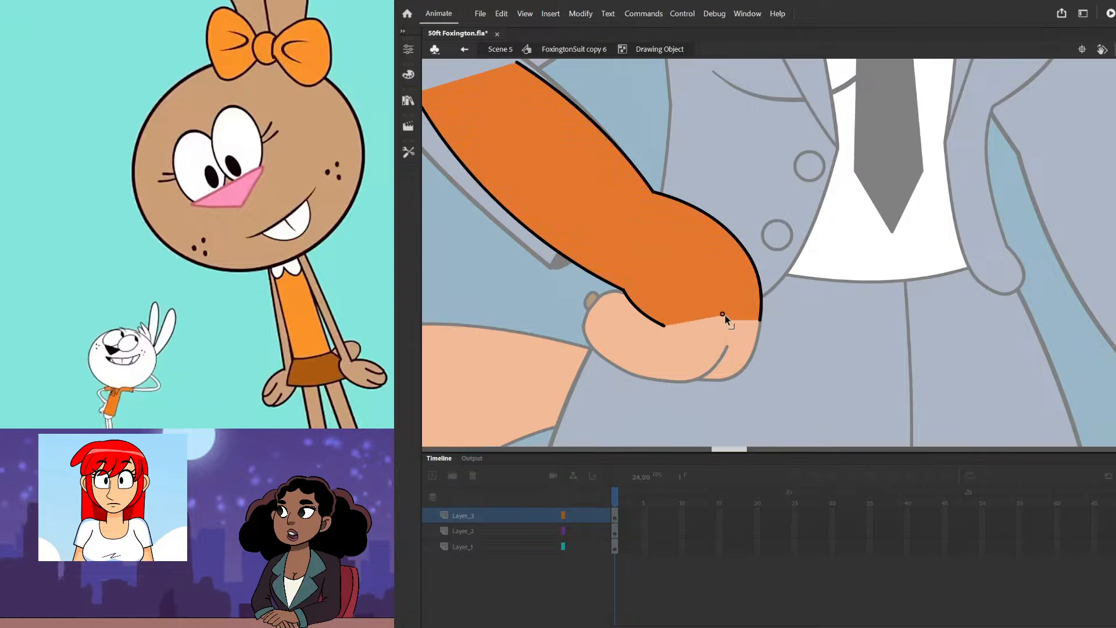
double_click(814, 301)
left_click(814, 301)
scroll(732, 347, "down", 8)
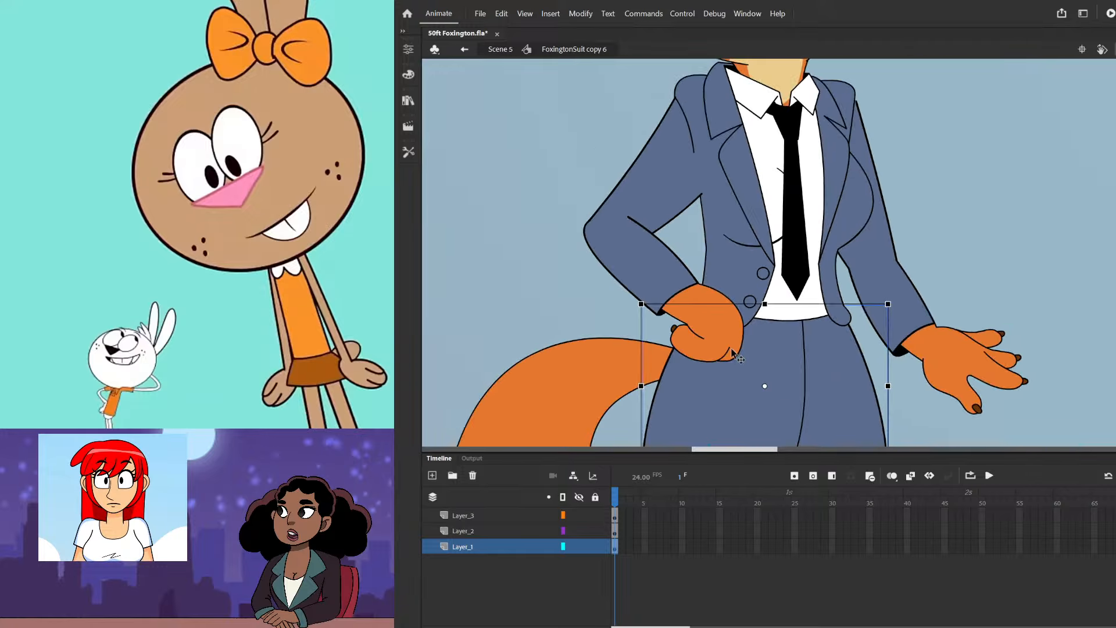
left_click(838, 286)
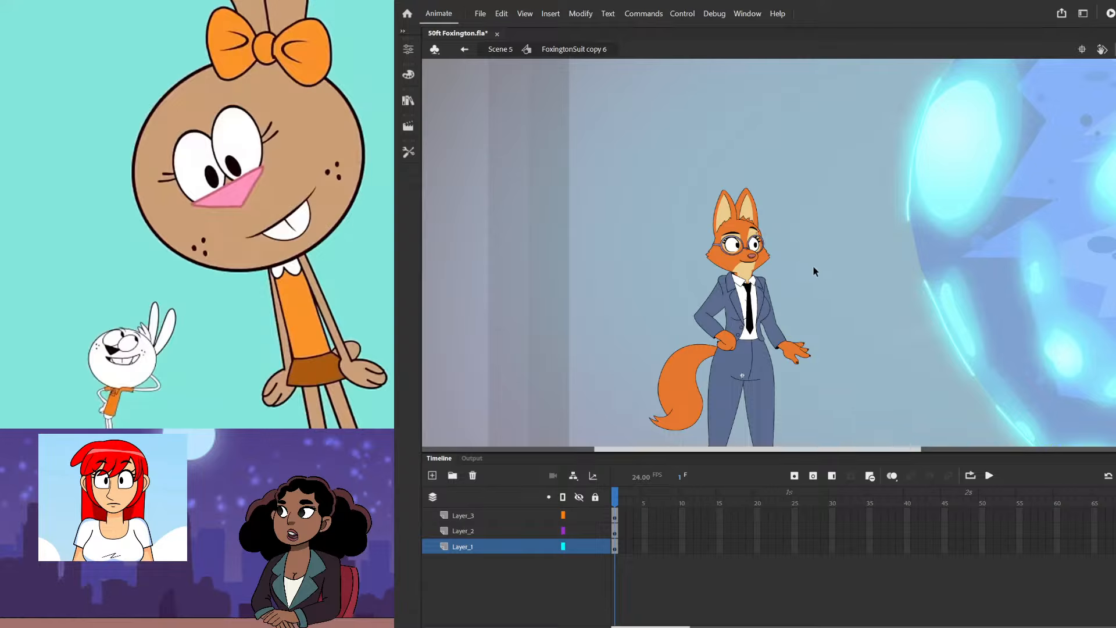
- Inside the hand's drawing object, trim off the loose end of the lower palm line, and leave the object
scroll(734, 348, "up", 2)
scroll(734, 347, "up", 3)
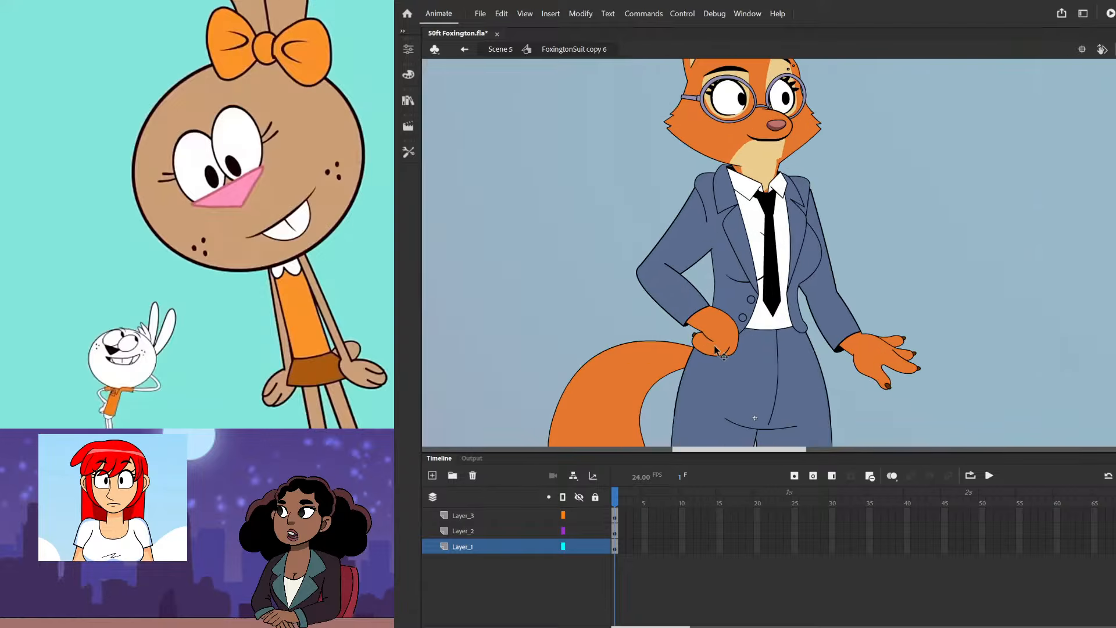
left_click(704, 335)
double_click(703, 336)
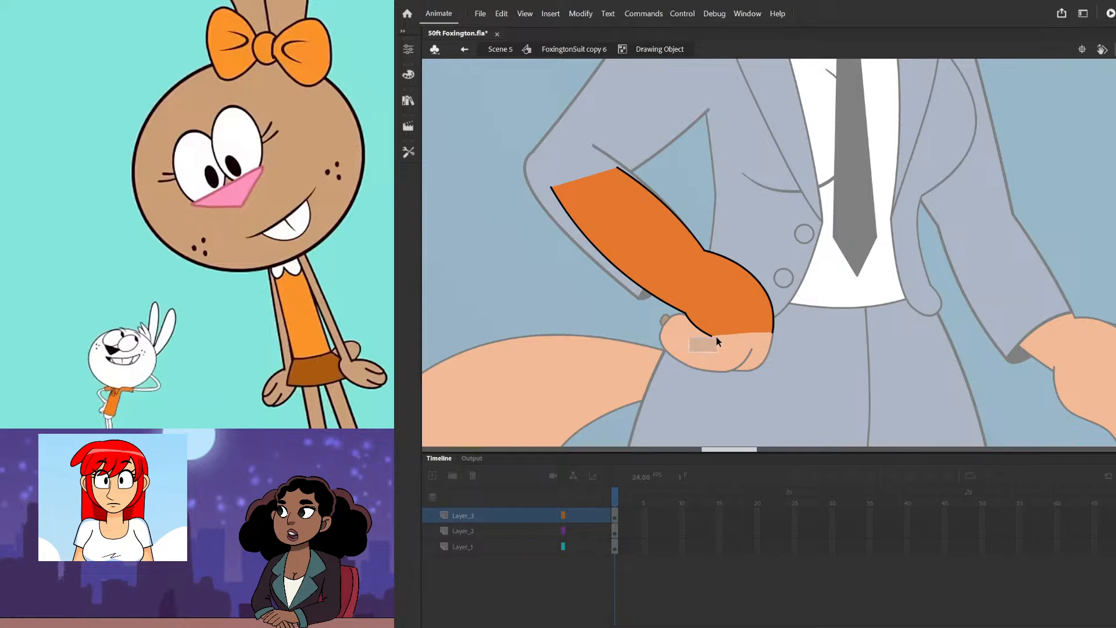
left_click_drag(717, 338, 744, 321)
key("Delete")
double_click(813, 249)
- Move the fingers up against the palm and change their stacking order so the lowest finger overlaps the upper one
scroll(705, 347, "up", 2)
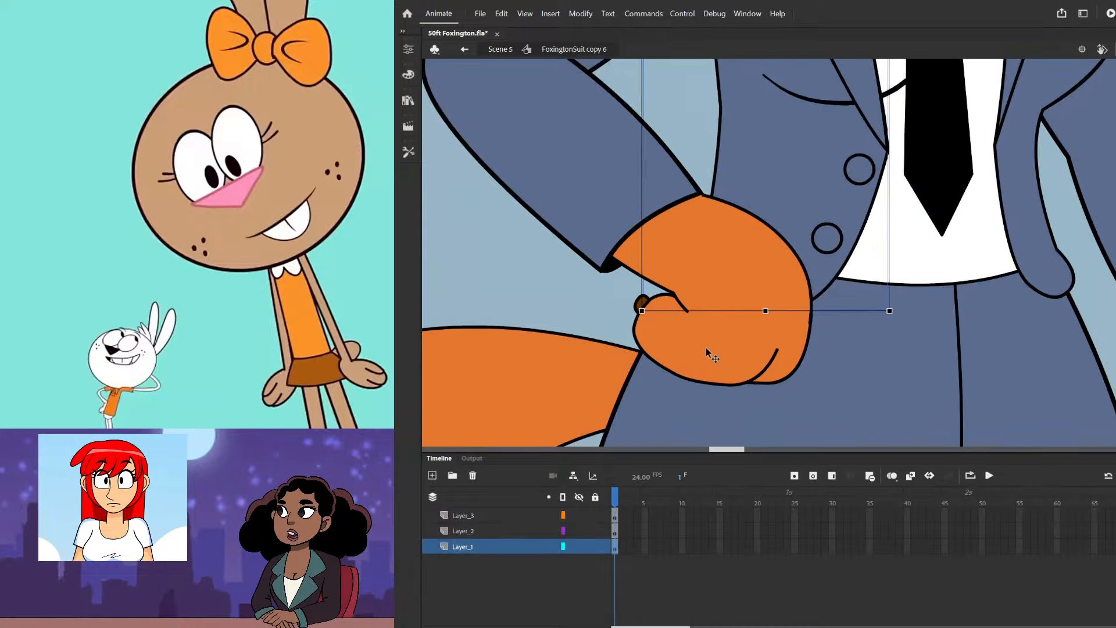
left_click(706, 347)
mouse_move(681, 337)
left_mouse_down()
mouse_move(667, 336)
mouse_move(679, 330)
left_mouse_up()
left_click_drag(779, 363, 788, 337)
left_click(760, 368)
left_click(682, 355, "shift")
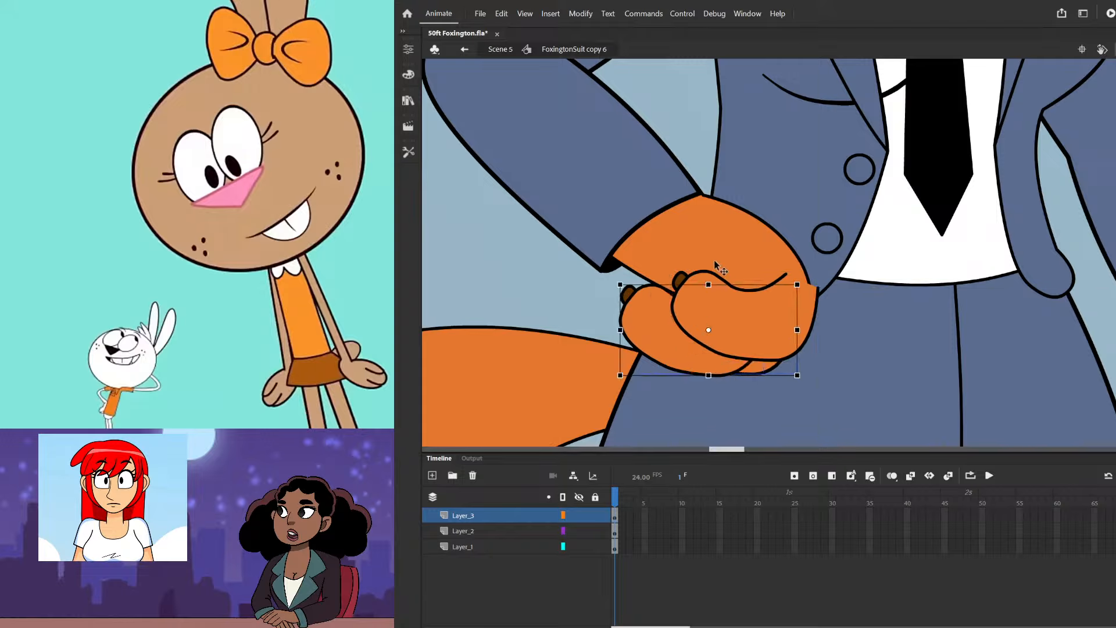
key("ctrl+Down")
- Cut the hand together with its forearm sleeve
left_click(719, 251)
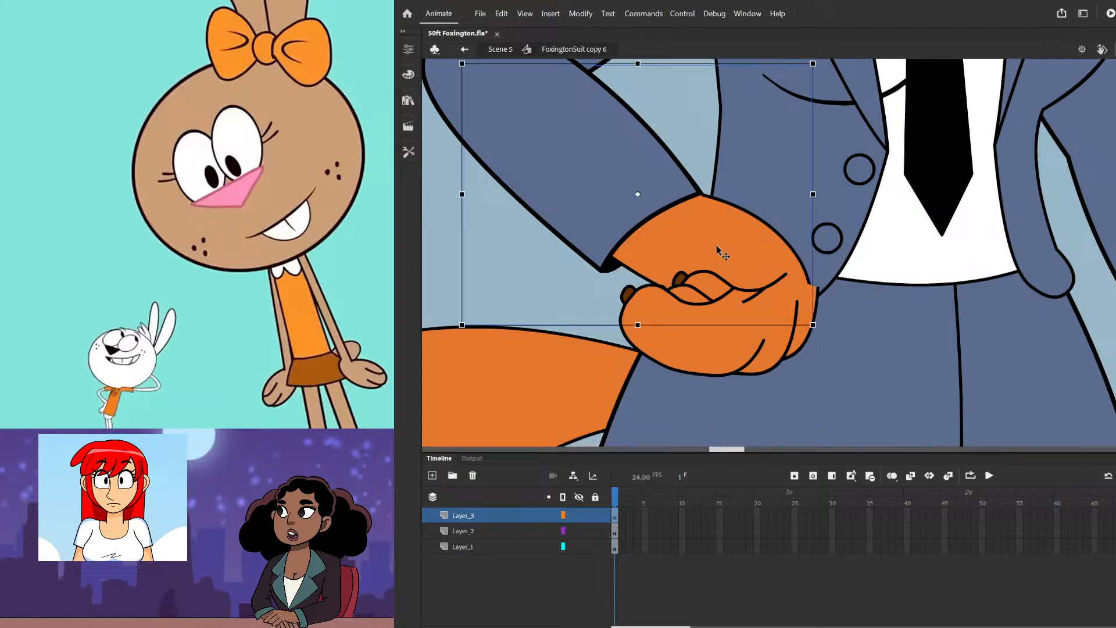
left_click(609, 253, "shift")
key("ctrl+x")
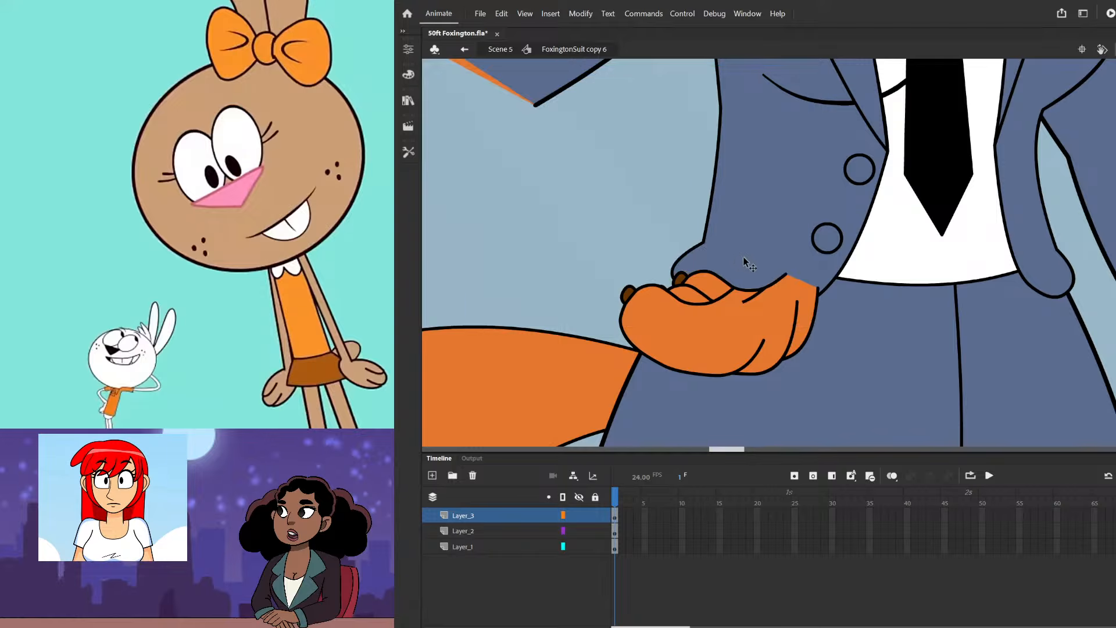
- Paste the orange forearm in place over the hand on the hip and reshape the outer finger's outline to meet its edge
key("ctrl+shift+v")
left_click(835, 269)
scroll(808, 323, "up", 4)
double_click(811, 338)
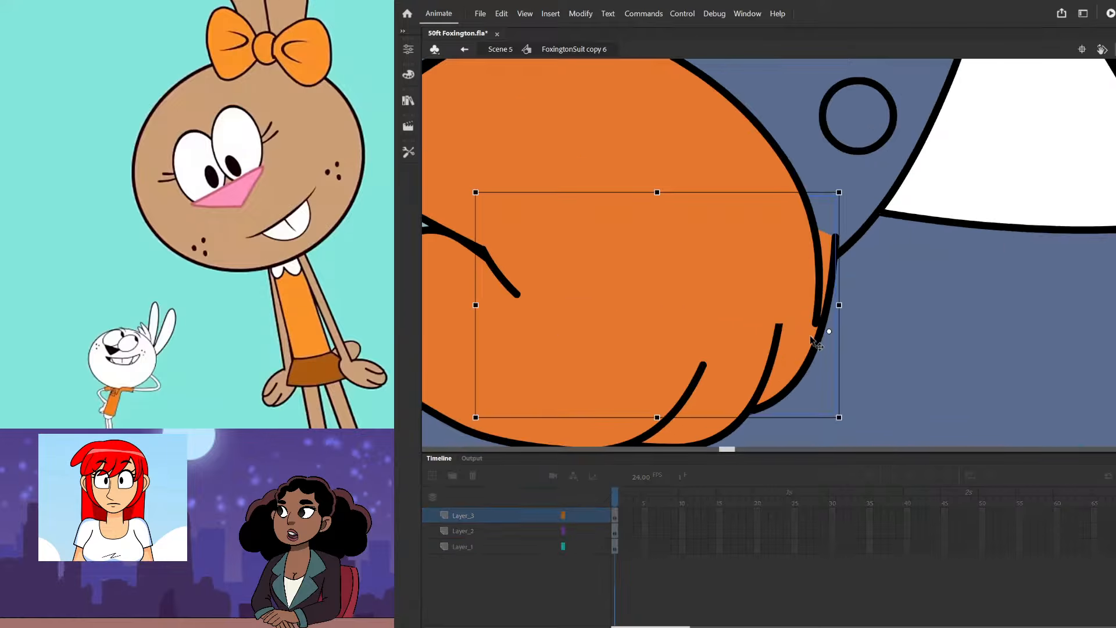
left_click_drag(834, 242, 813, 229)
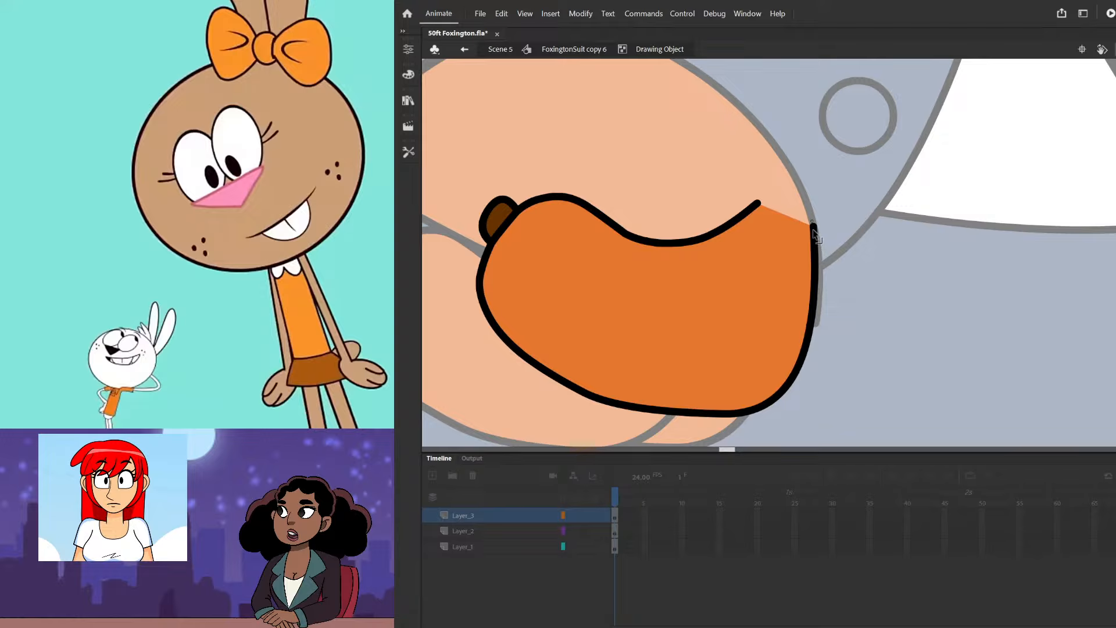
left_click_drag(807, 354, 815, 358)
double_click(858, 208)
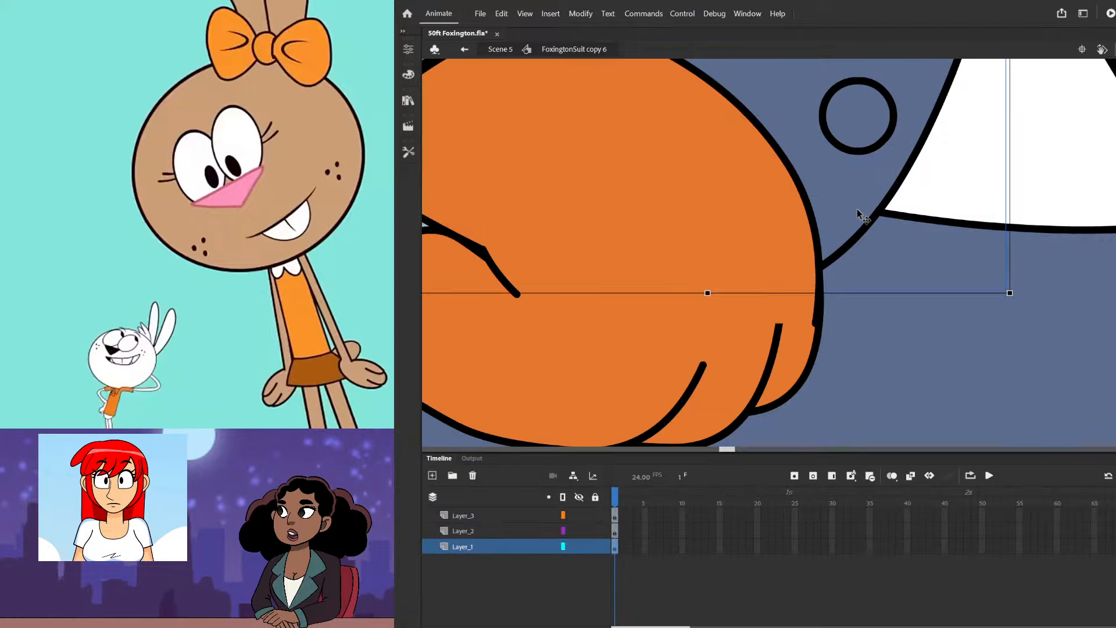
- Nudge the lower end of the forearm and hand outline outward so it lines up with the outer finger
left_click(817, 318)
double_click(817, 314)
left_click_drag(817, 319, 822, 318)
double_click(850, 302)
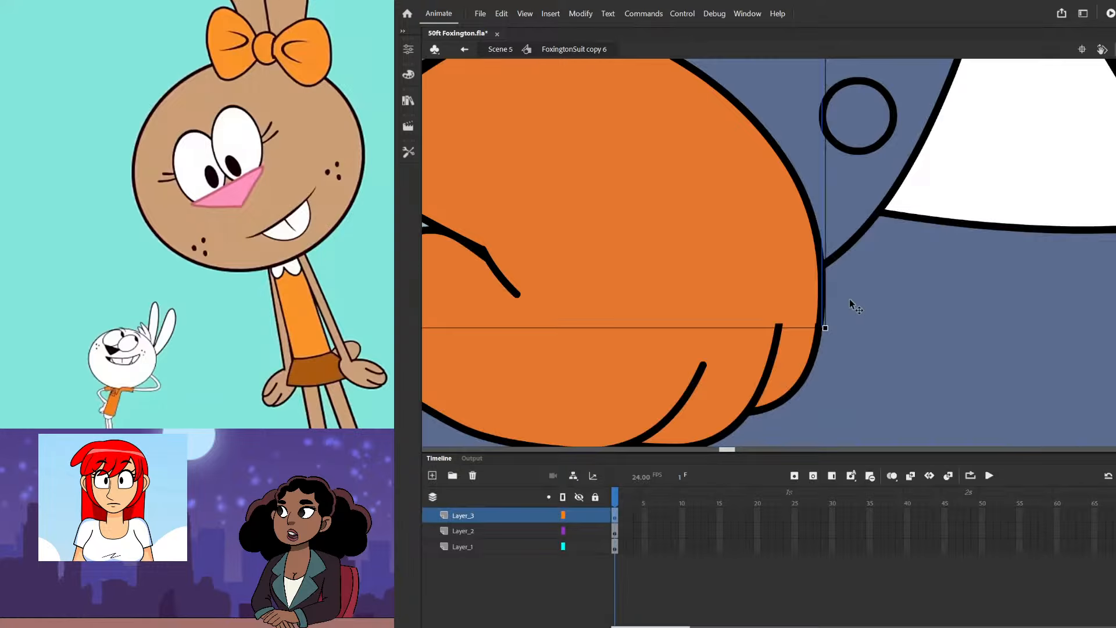
- Shorten the outer finger's crease line by deleting its upper section
double_click(779, 341)
left_click_drag(819, 229, 749, 339)
key("Delete")
double_click(861, 294)
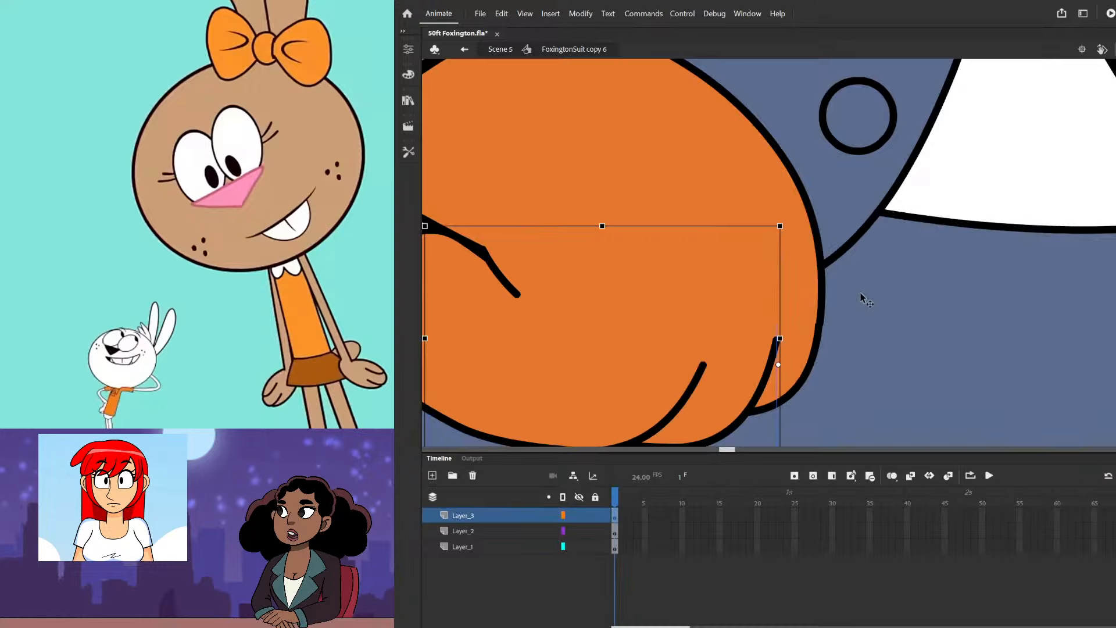
- Adjust the bottom endpoint of the hand's outer outline so it joins the finger outline below it
double_click(821, 326)
left_click_drag(820, 330, 817, 334)
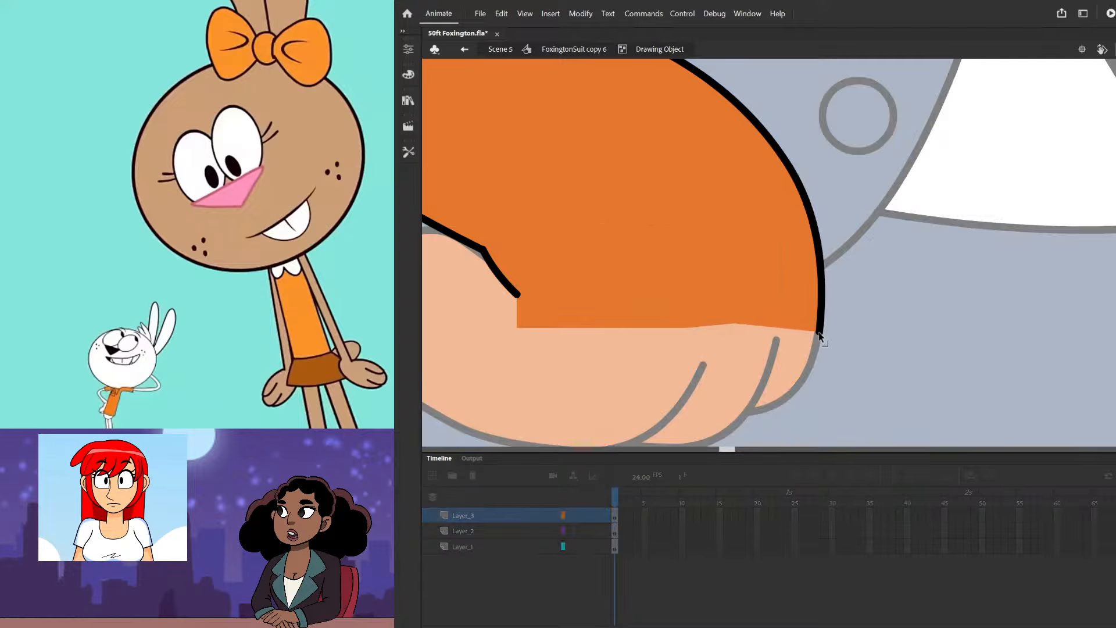
double_click(858, 256)
scroll(626, 263, "down", 4)
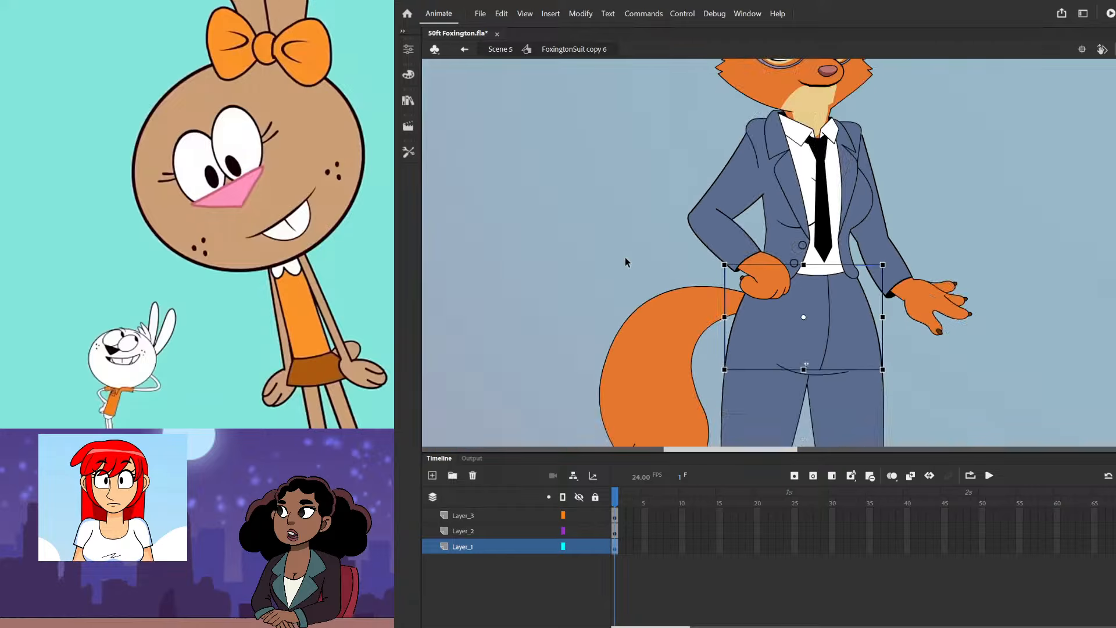
left_click(625, 257)
scroll(626, 257, "down", 4)
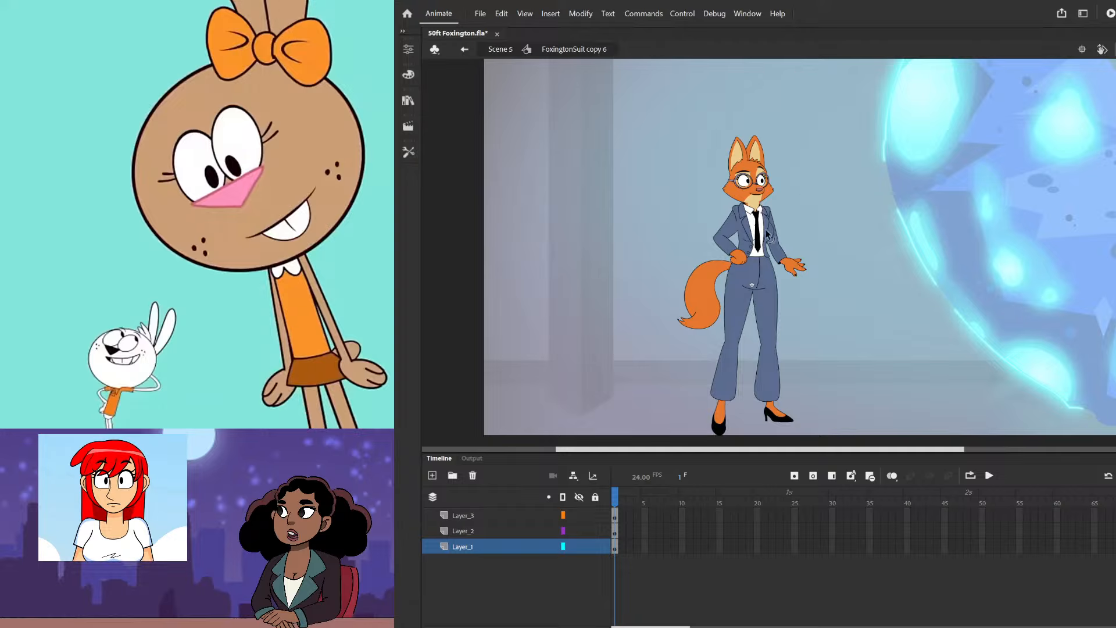
- Reshape the orange forearm's lower outline near the wrist so it stays inside the sleeve cuff
scroll(775, 239, "up", 2)
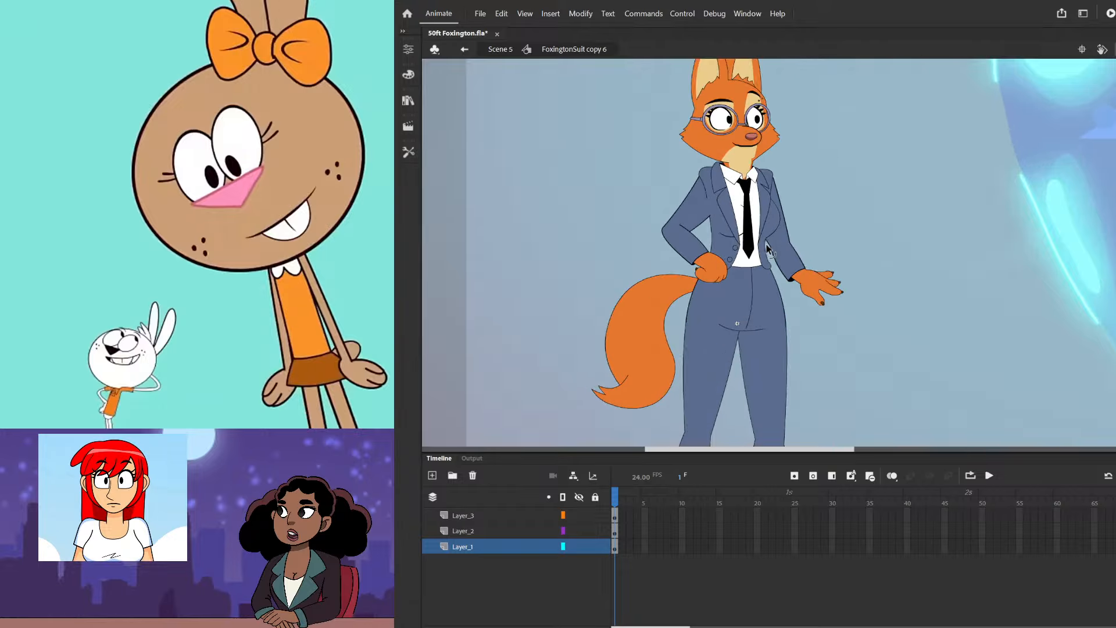
scroll(708, 271, "up", 5)
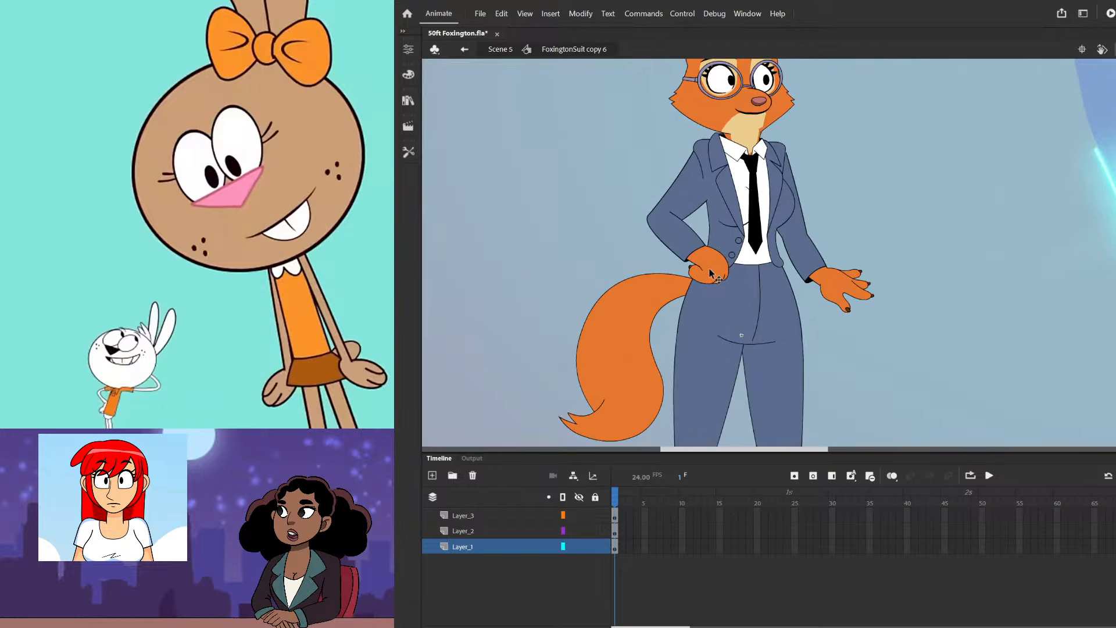
double_click(654, 240)
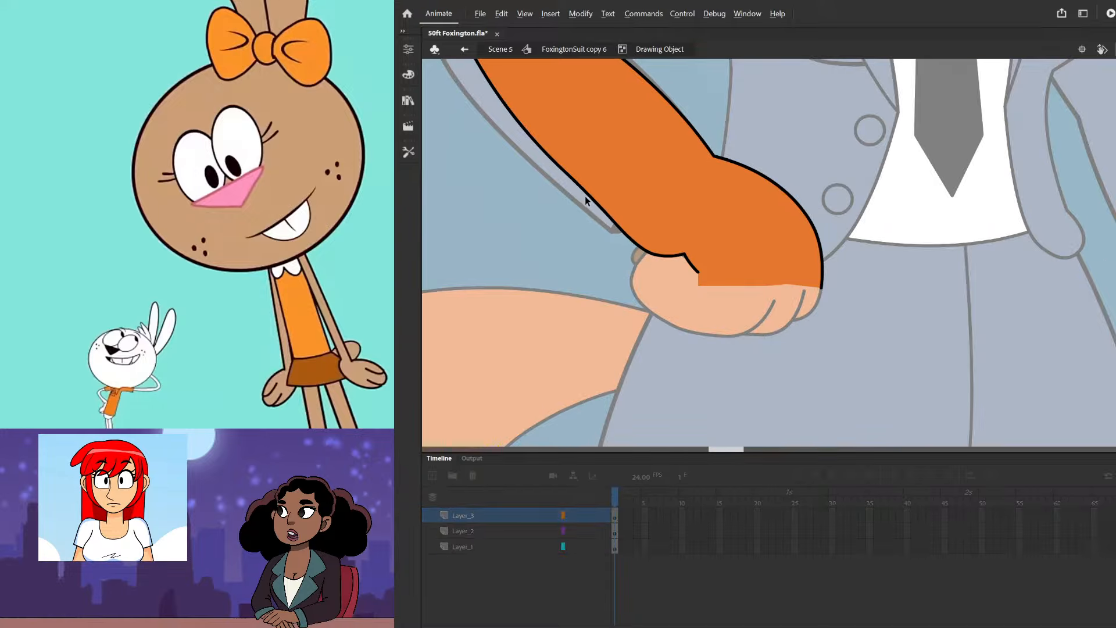
left_click_drag(599, 205, 698, 261, "alt")
left_click(698, 260)
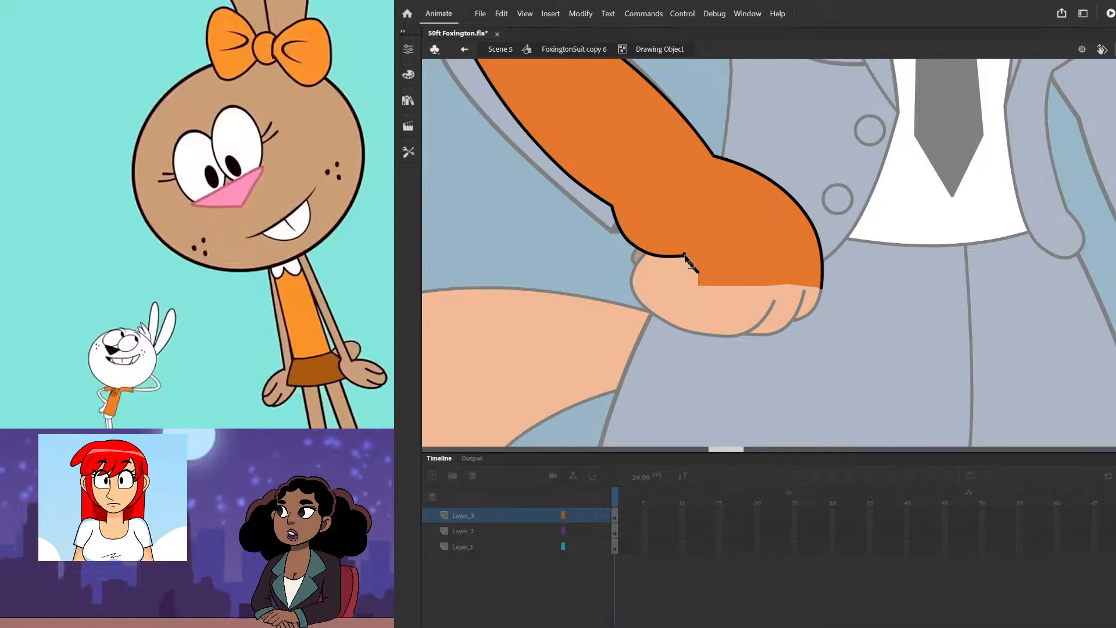
double_click(828, 163)
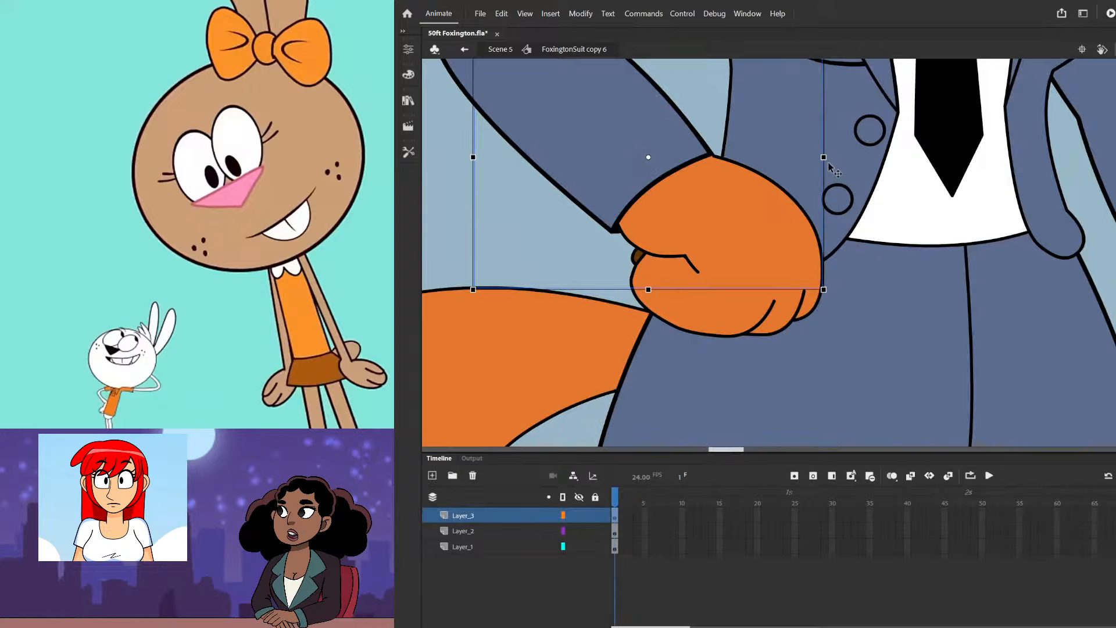
scroll(670, 283, "down", 5)
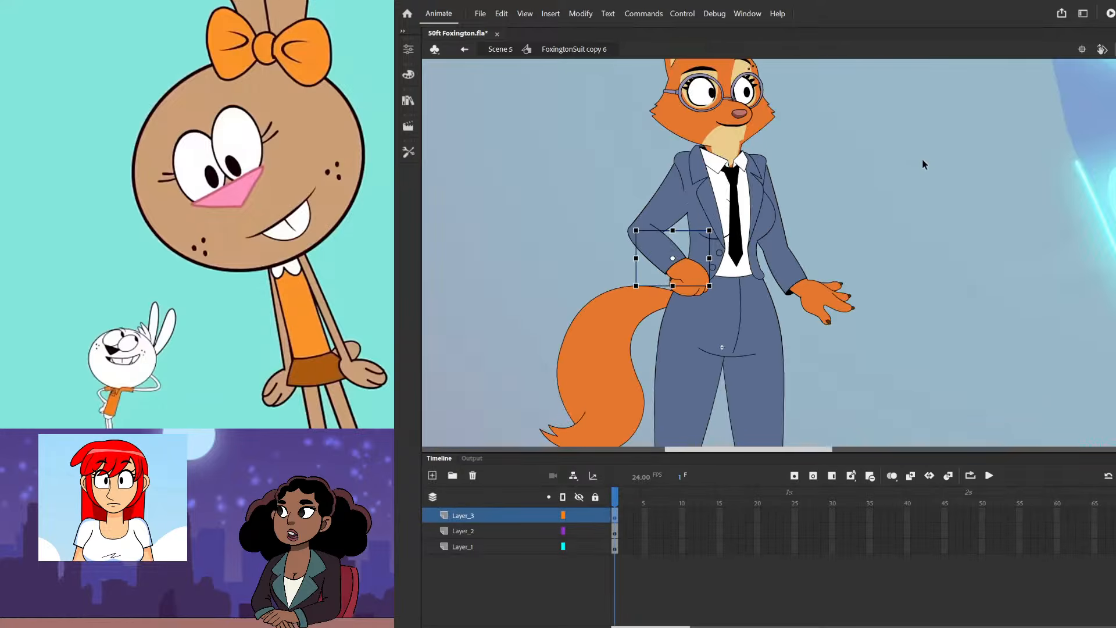
left_click(899, 159)
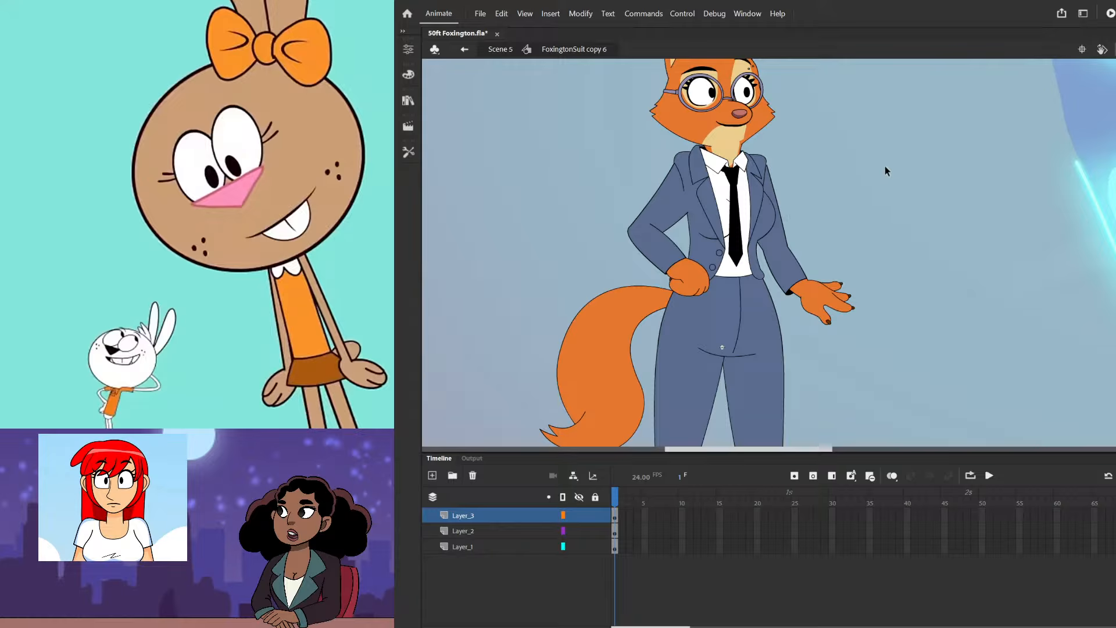
- Try to paste the open hand back in place and rotate it downward
left_click(698, 285)
left_click(923, 218)
left_click(834, 307)
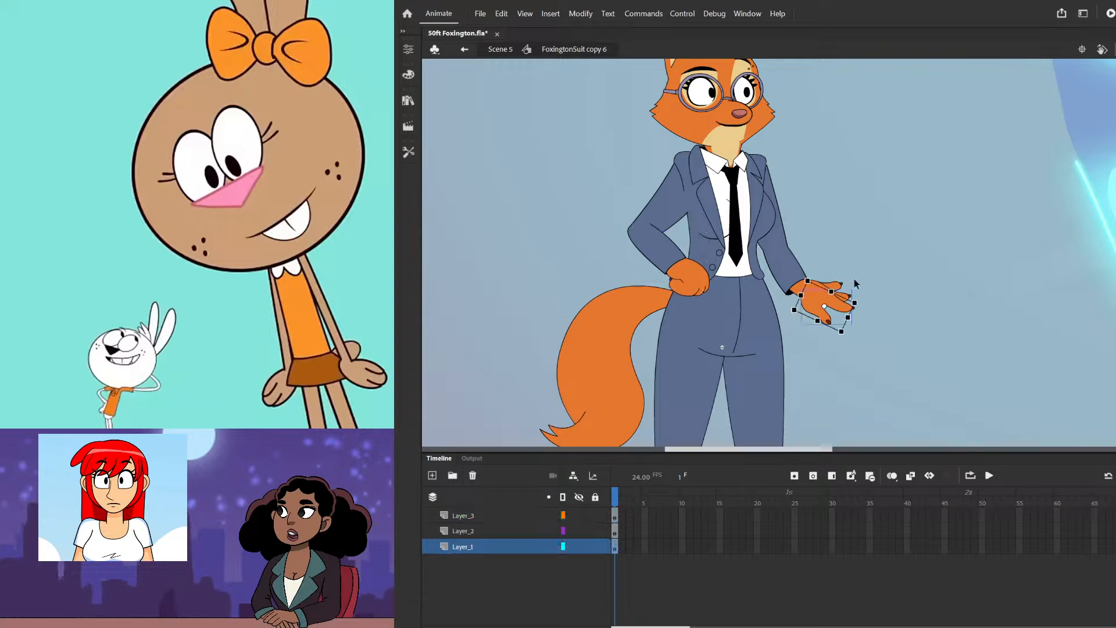
left_click_drag(882, 260, 801, 297)
key("Delete")
key("ctrl+shift+v")
left_click_drag(863, 320, 849, 345)
key("ctrl+z")
left_click(876, 278)
- Cut the pieces of the bent forearm and hand on the hip and paste them back in place
scroll(683, 285, "up", 4)
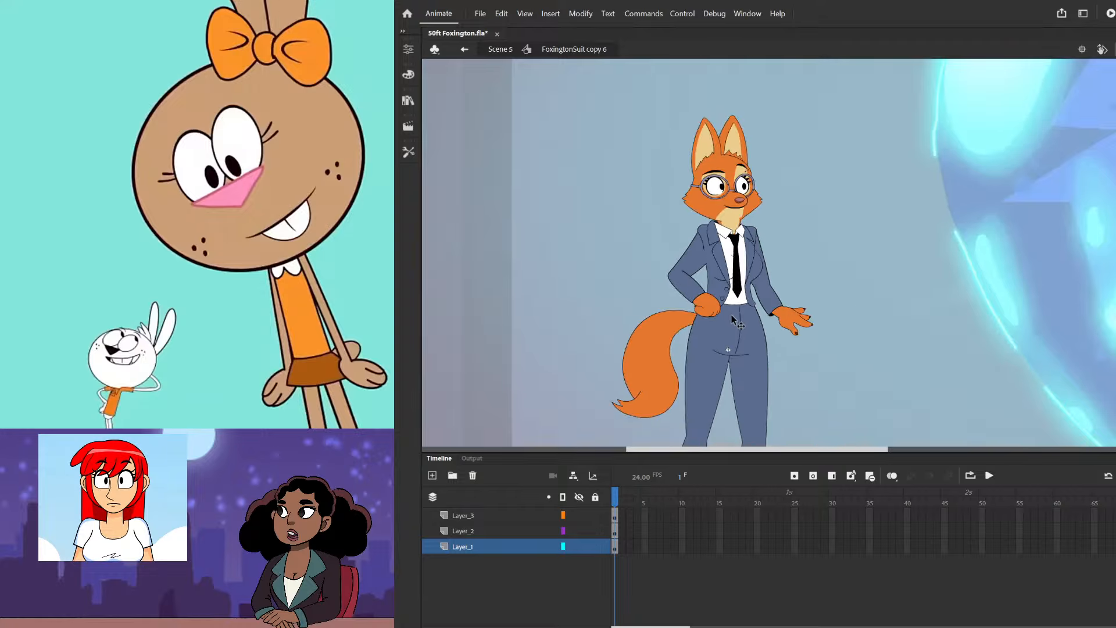
left_click(691, 313)
left_click_drag(557, 249, 685, 301)
key("ctrl+x")
key("ctrl+shift+v")
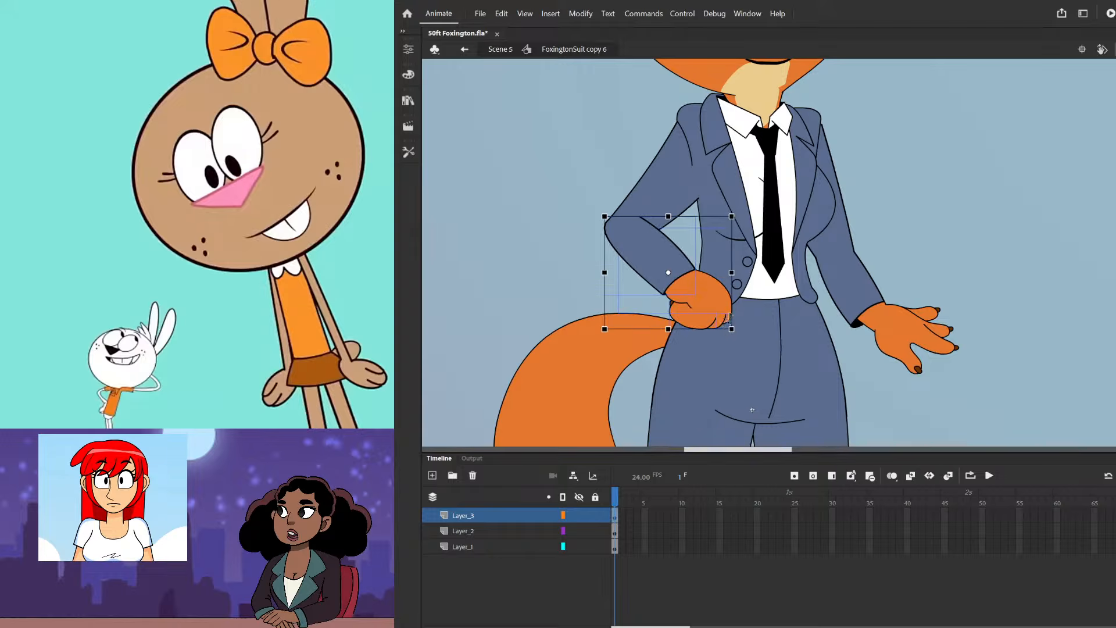
- Select the whole bent arm and rotate it slightly outward about its shoulder
left_click_drag(592, 174, 647, 237)
key("ctrl+x")
key("ctrl+z")
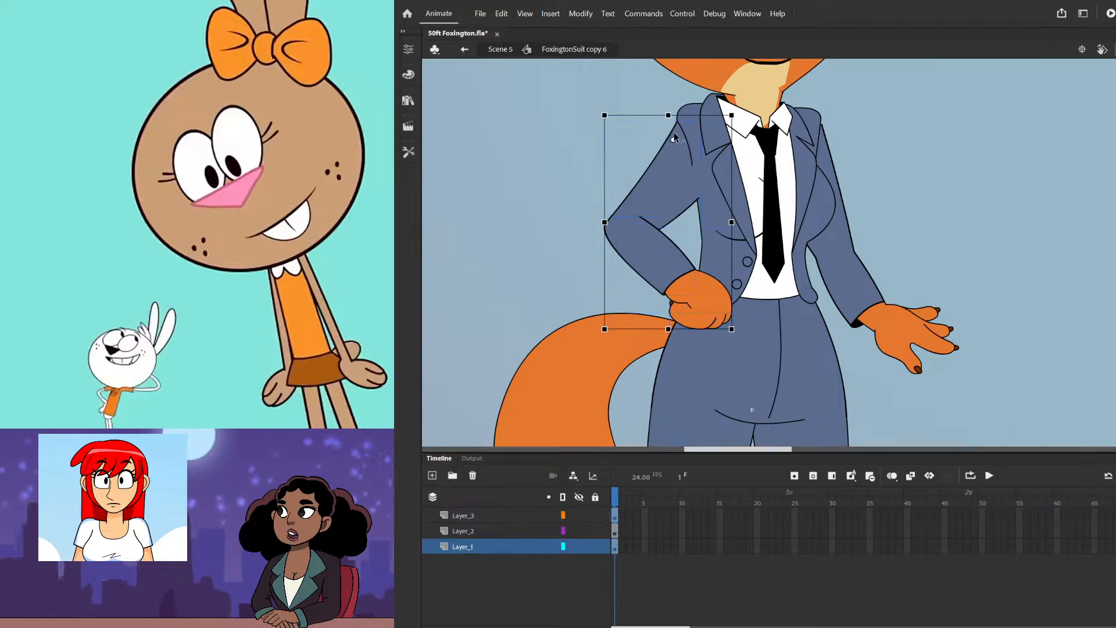
left_click_drag(737, 329, 714, 334)
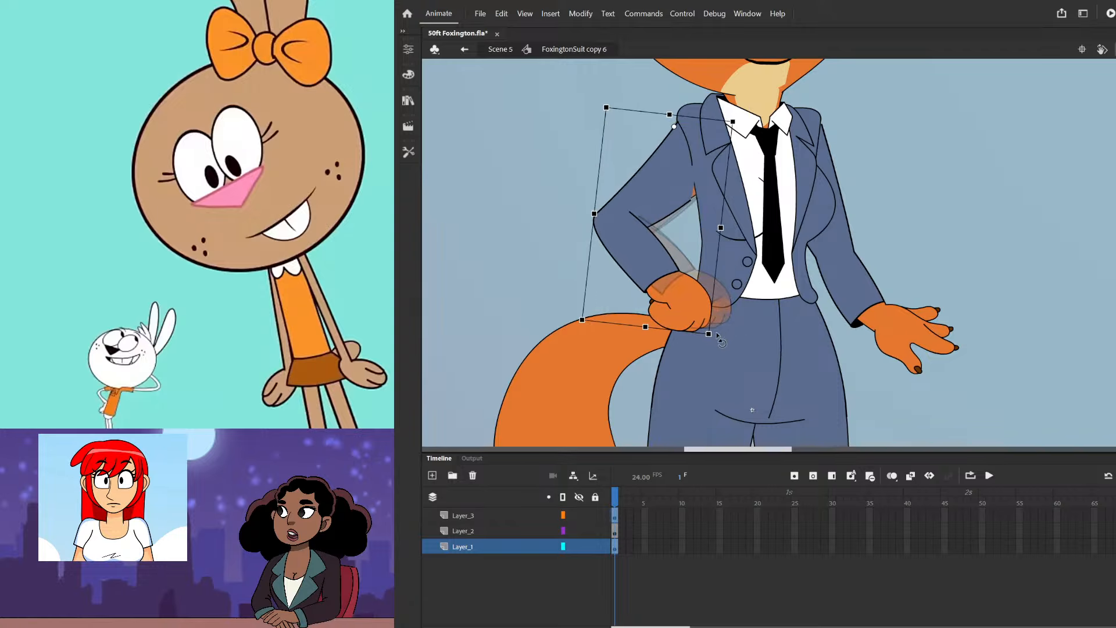
- Reshape the orange upper arm so its corner at the armpit is hidden behind the sleeve
double_click(695, 200)
left_click_drag(696, 196, 653, 227)
double_click(600, 172)
scroll(703, 286, "down", 5)
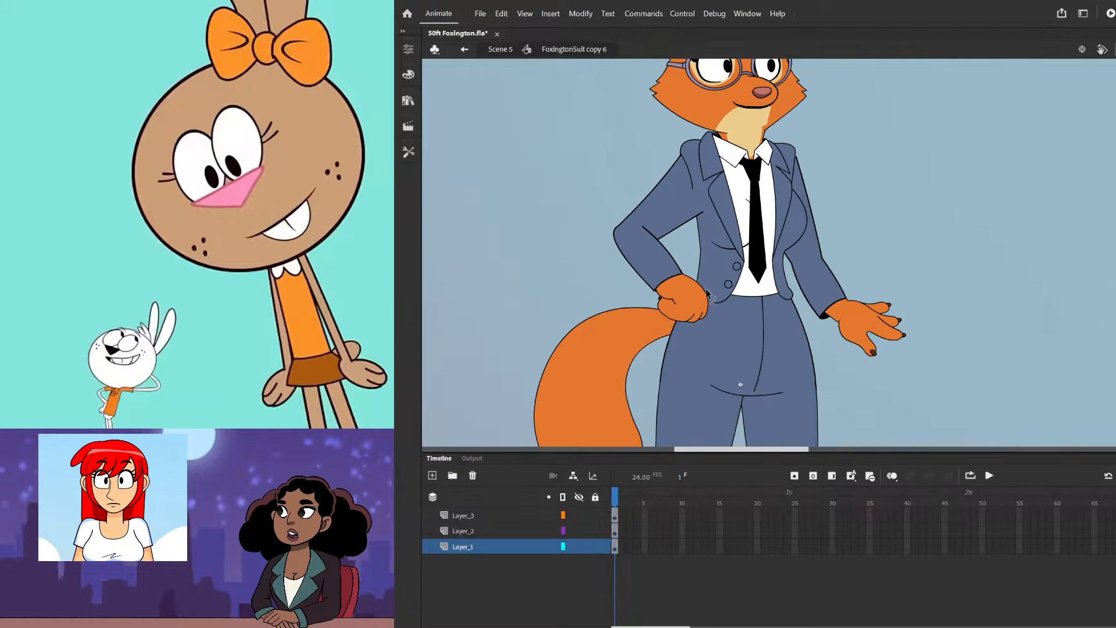
scroll(737, 265, "down", 2)
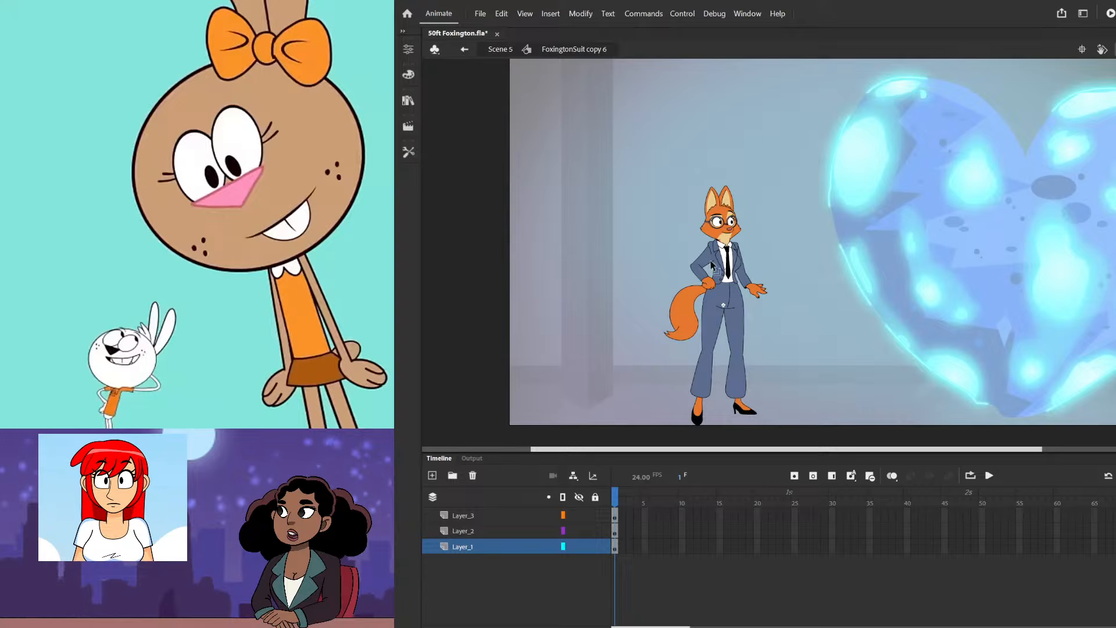
scroll(721, 293, "up", 3)
scroll(724, 295, "down", 3)
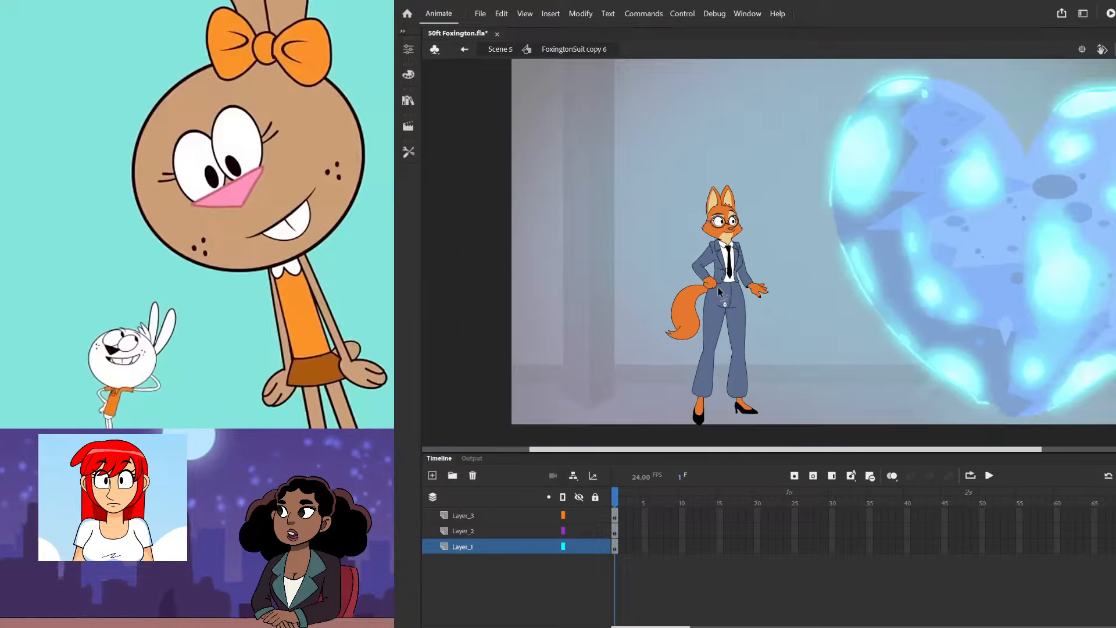
- Try to rotate the arm with the open hand inward about its shoulder
scroll(752, 300, "up", 2)
scroll(729, 289, "up", 2)
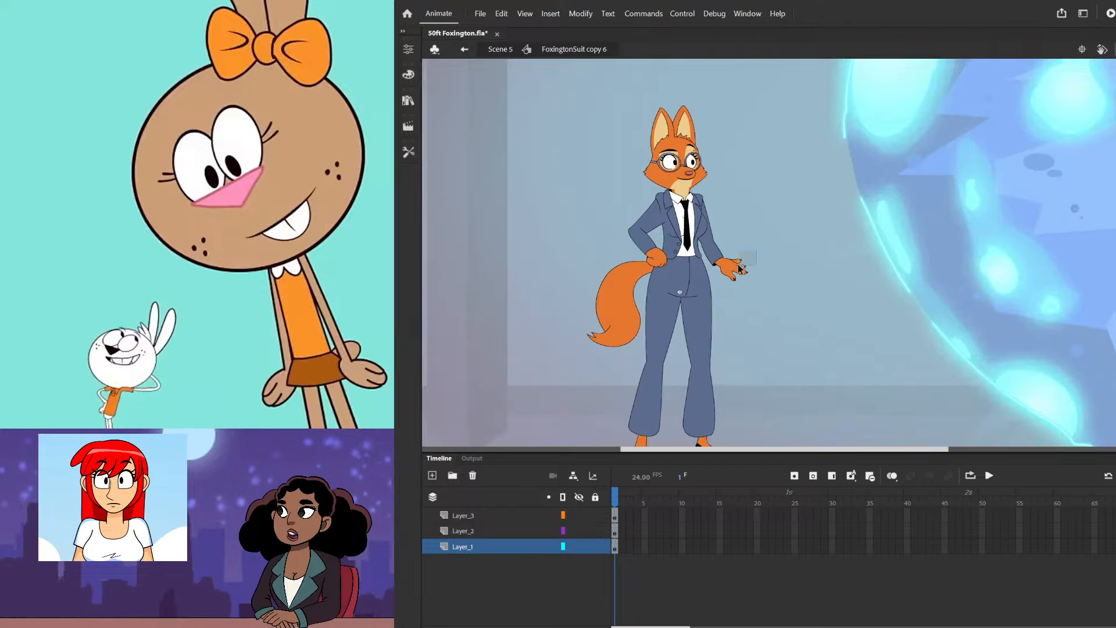
left_click_drag(739, 265, 713, 274)
scroll(709, 258, "up", 2)
key("Delete")
key("ctrl+z")
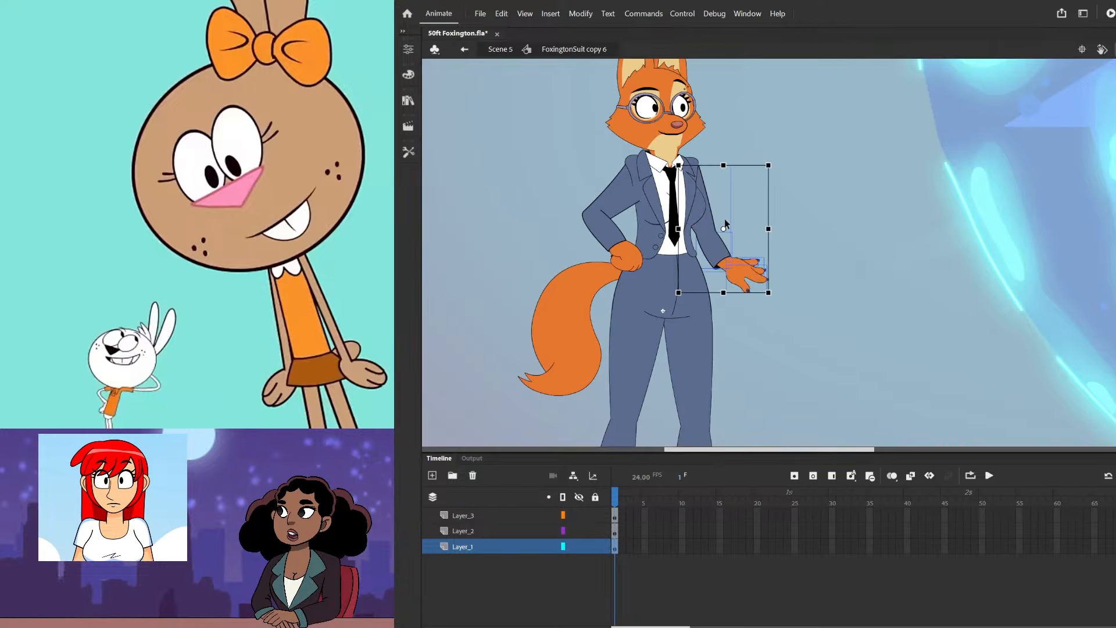
left_click(710, 229, "shift")
left_click_drag(722, 227, 699, 164)
left_click_drag(781, 292, 752, 327)
left_click(779, 303)
scroll(777, 285, "down", 2)
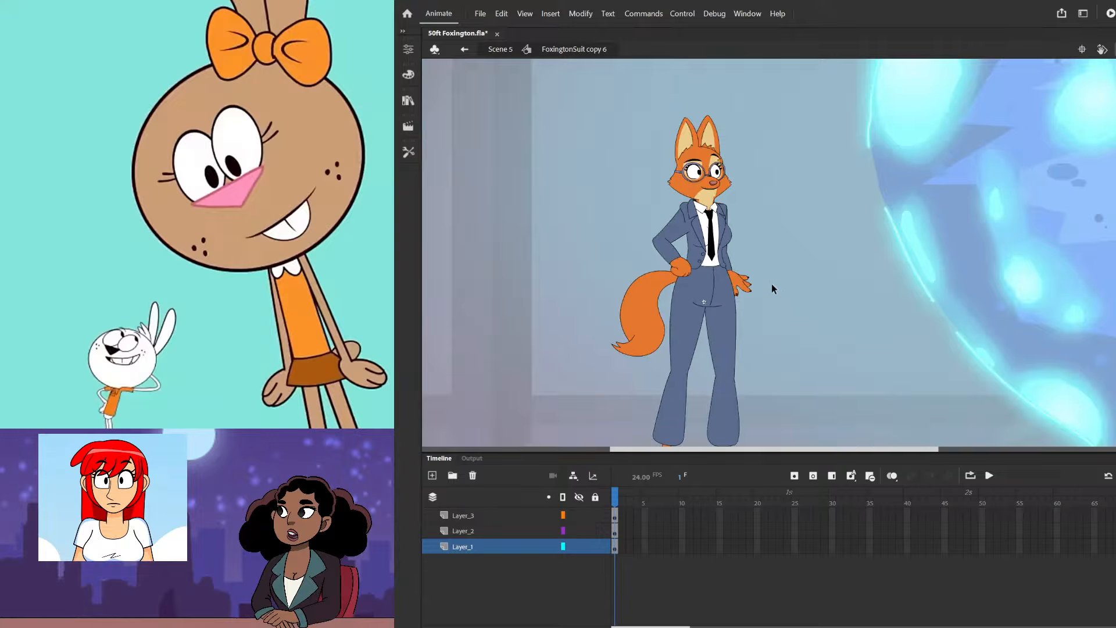
- Undo the rotation of the arm with the open hand and delete that arm
key("ctrl+z")
key("Delete")
scroll(696, 229, "up", 2)
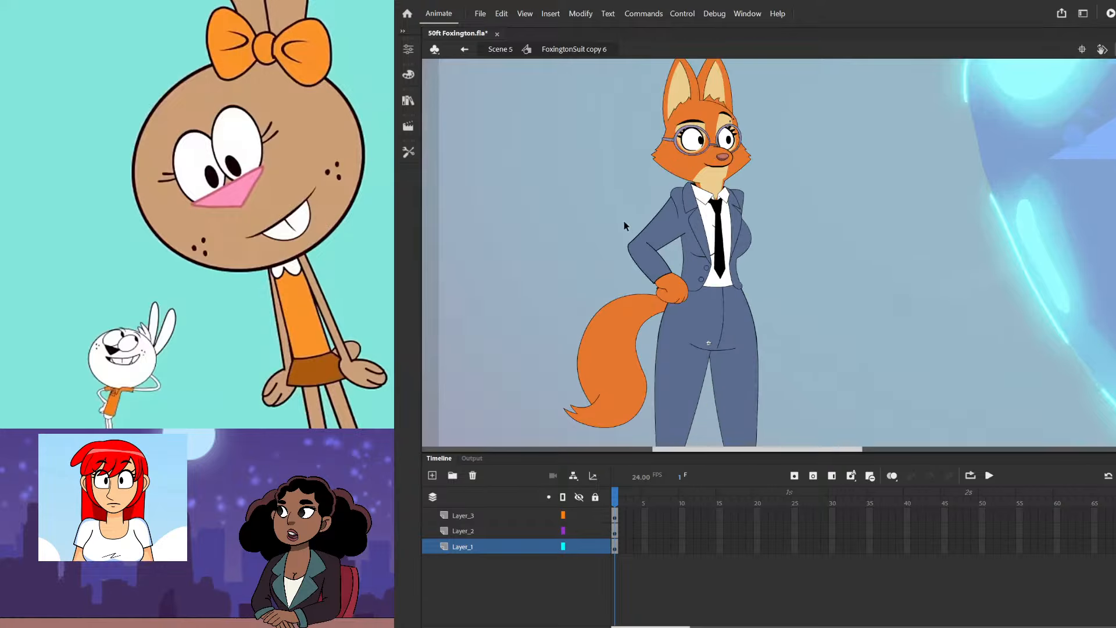
- Place a horizontally flipped copy of the whole bent arm at the opposite shoulder
left_click_drag(597, 224, 641, 260)
scroll(686, 285, "up", 3)
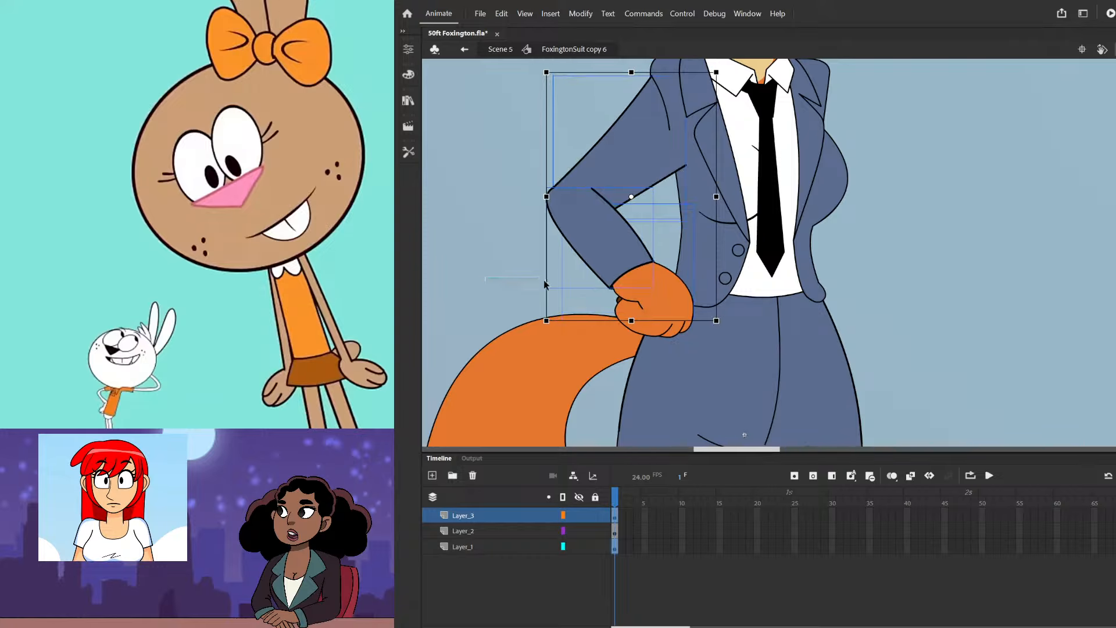
left_click_drag(485, 277, 642, 305)
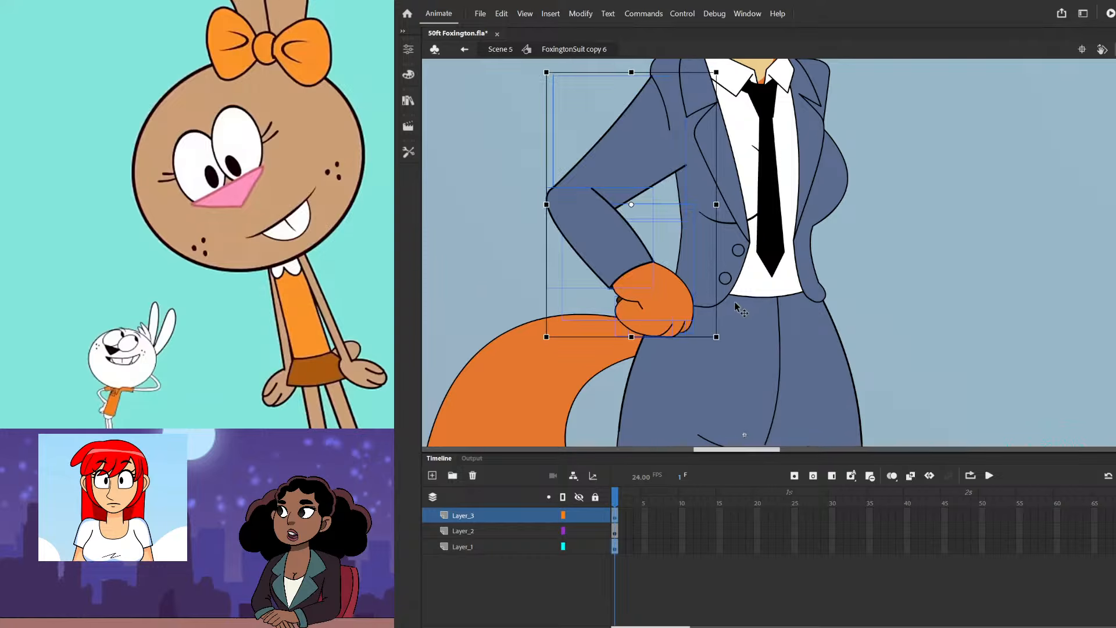
scroll(736, 256, "down", 2)
key("ctrl+v")
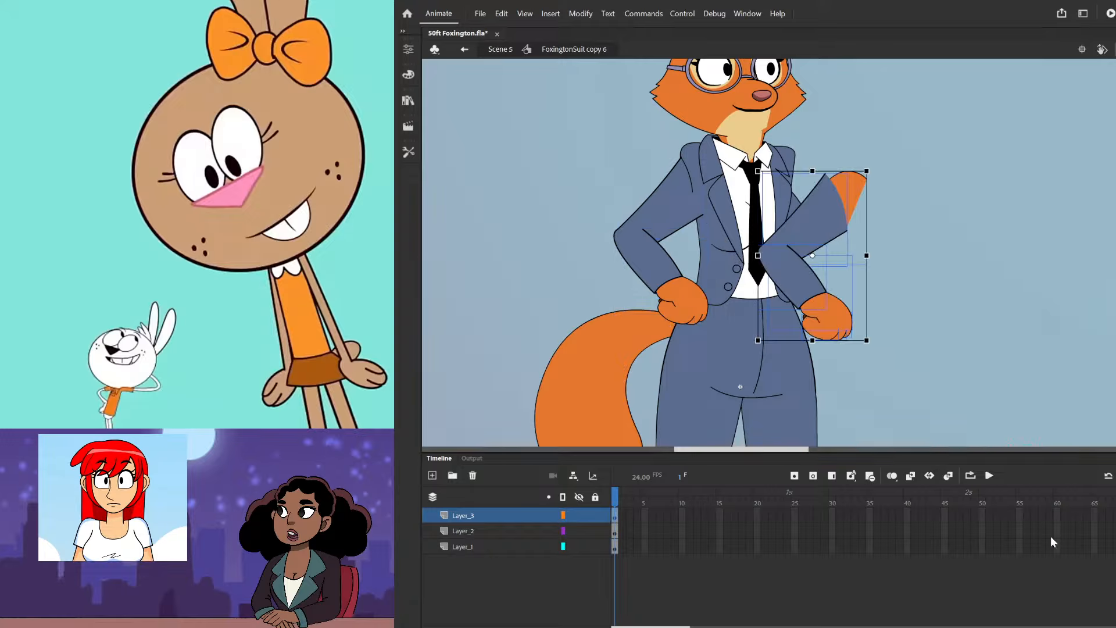
key("shift+h")
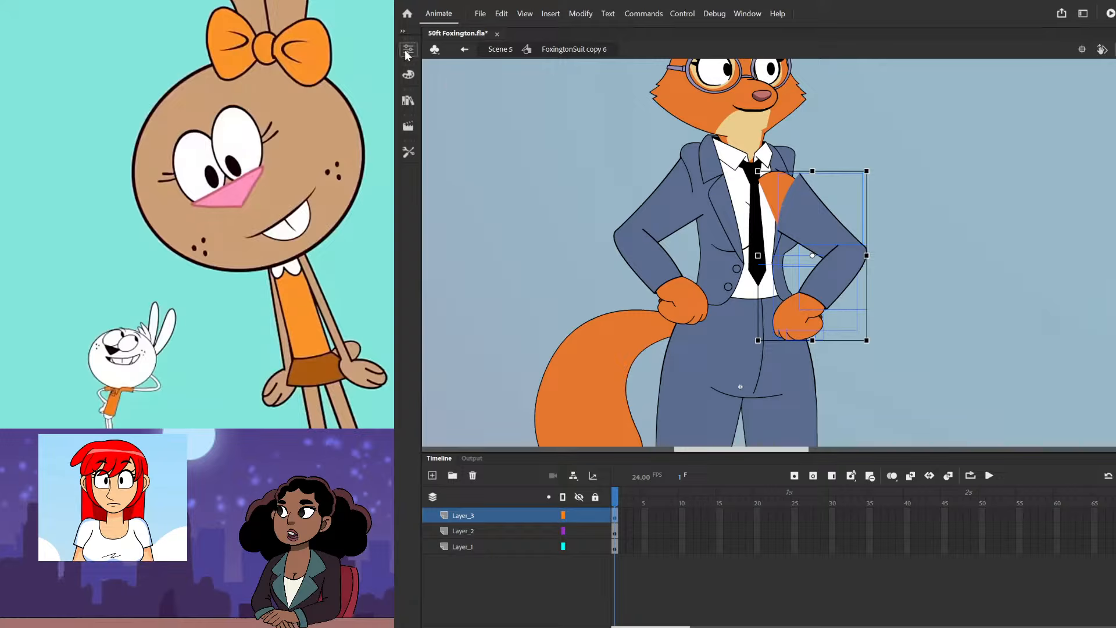
left_click_drag(819, 219, 806, 198)
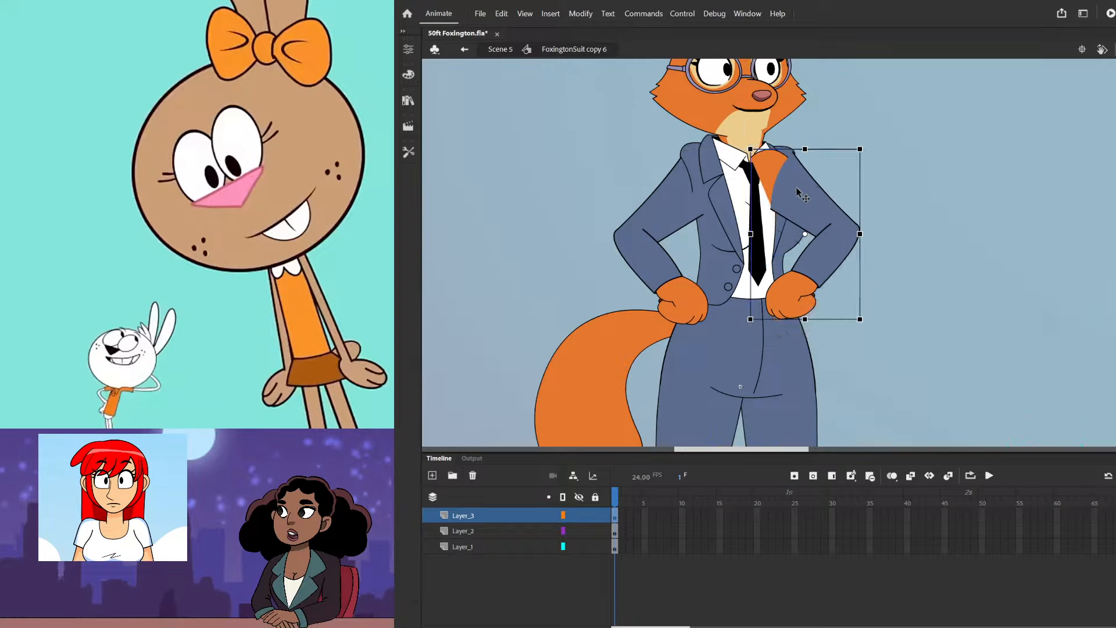
- Move the flipped arm to Layer_1 and send it behind the jacket
key("Delete")
left_click(532, 541)
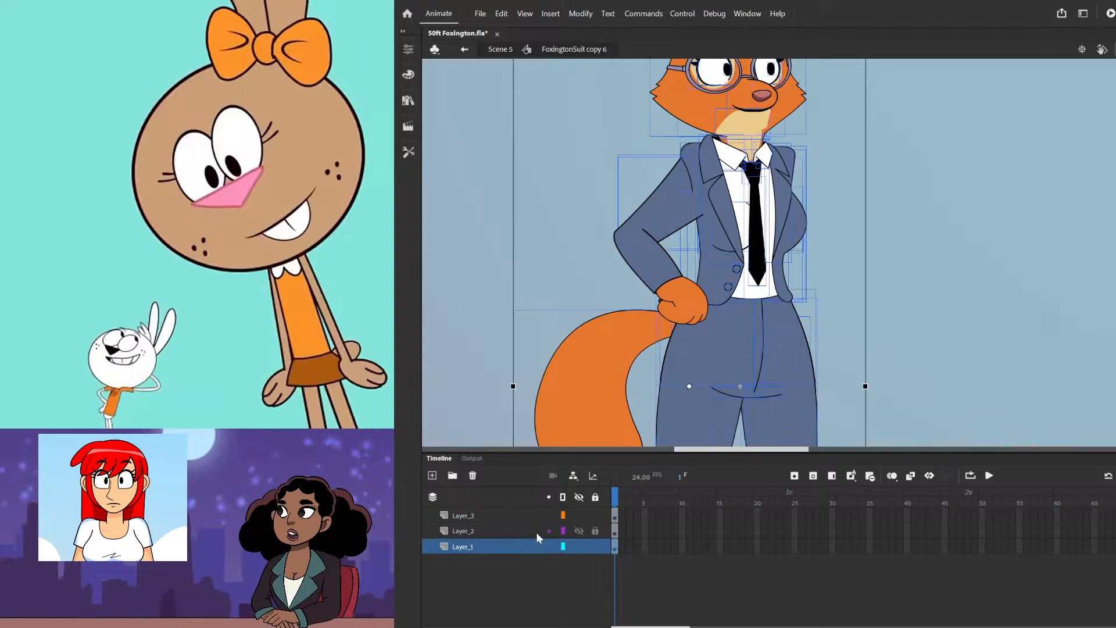
key("ctrl+z")
key("ctrl+Down")
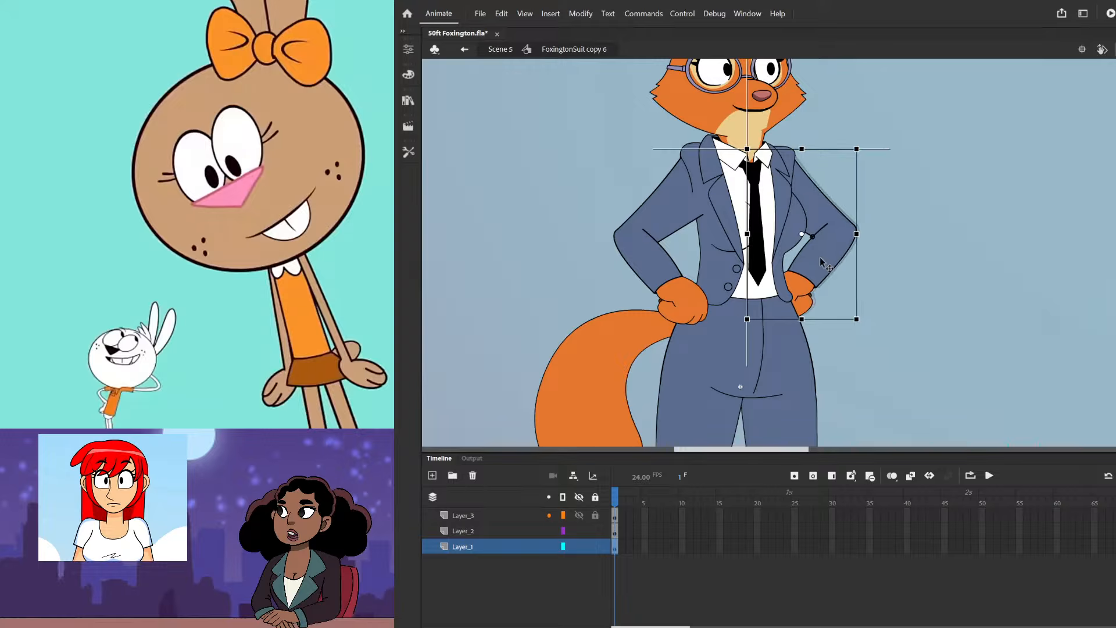
- Set the flipped arm's pivot at the shoulder and rotate it slightly toward the hip
left_click_drag(806, 234, 792, 151)
left_click_drag(866, 325, 799, 328)
left_click(871, 254)
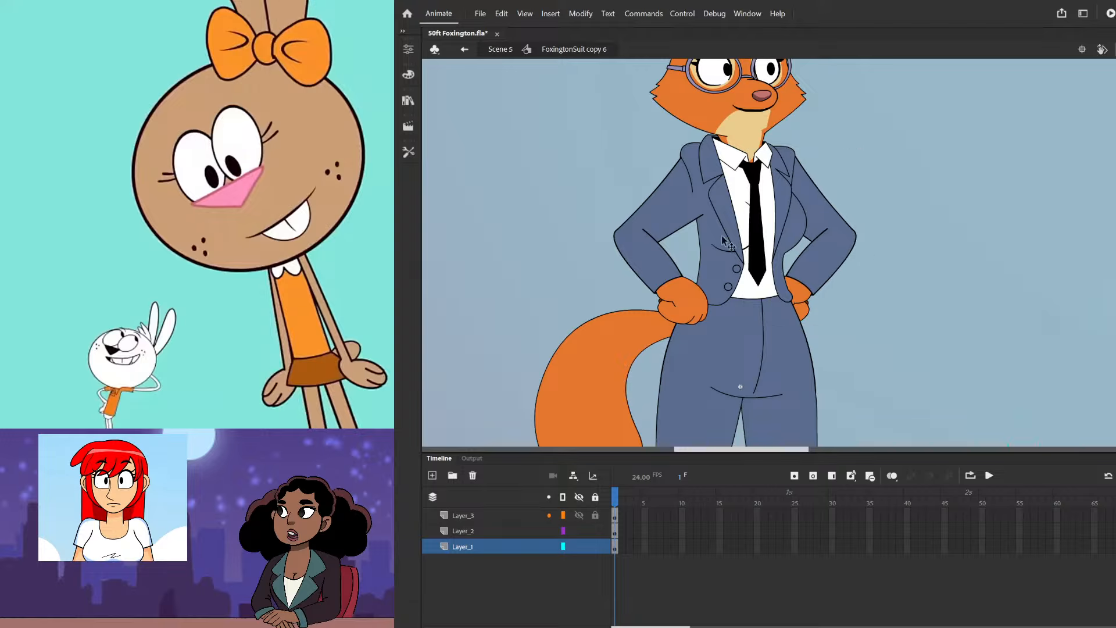
- Open the flipped arm's drawing and pull the upper sleeve's armpit corner further inward behind the jacket
double_click(825, 238)
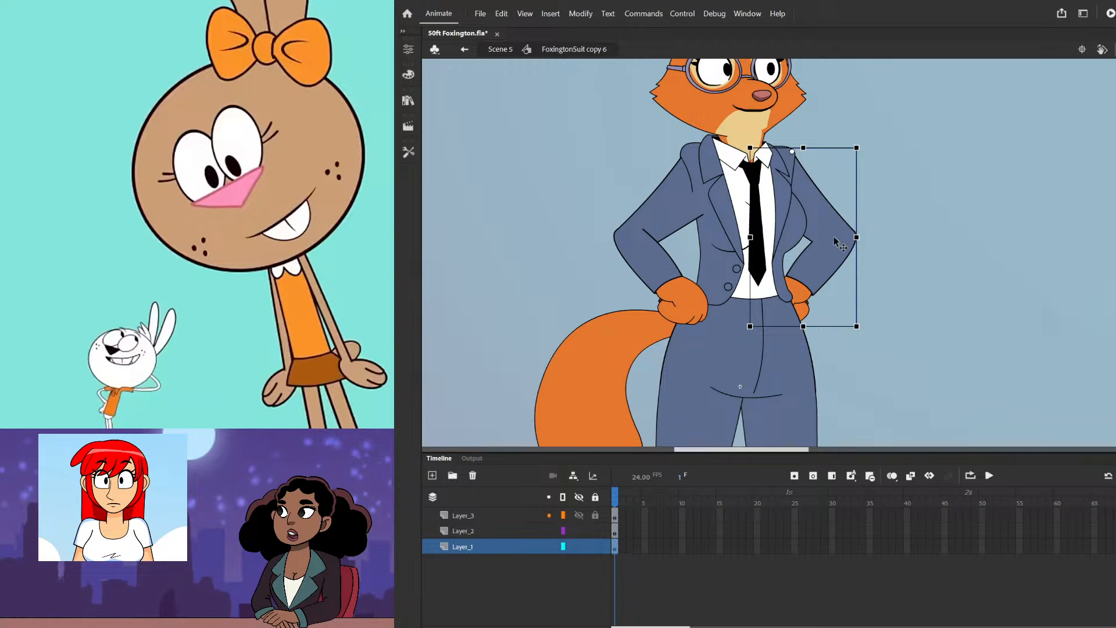
scroll(834, 236, "up", 2)
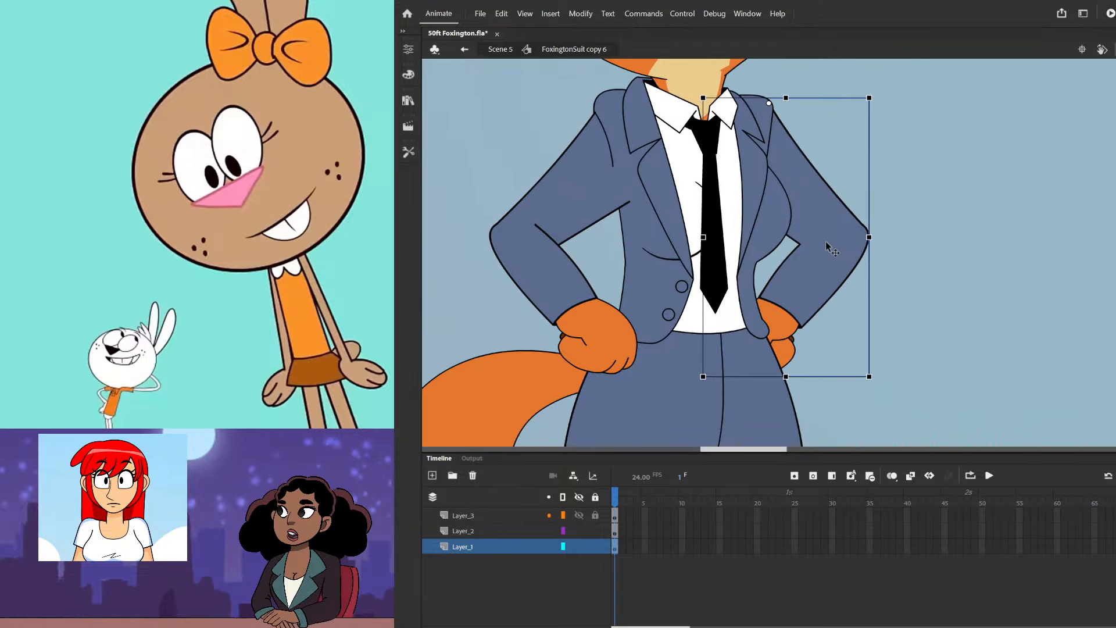
scroll(814, 248, "up", 1)
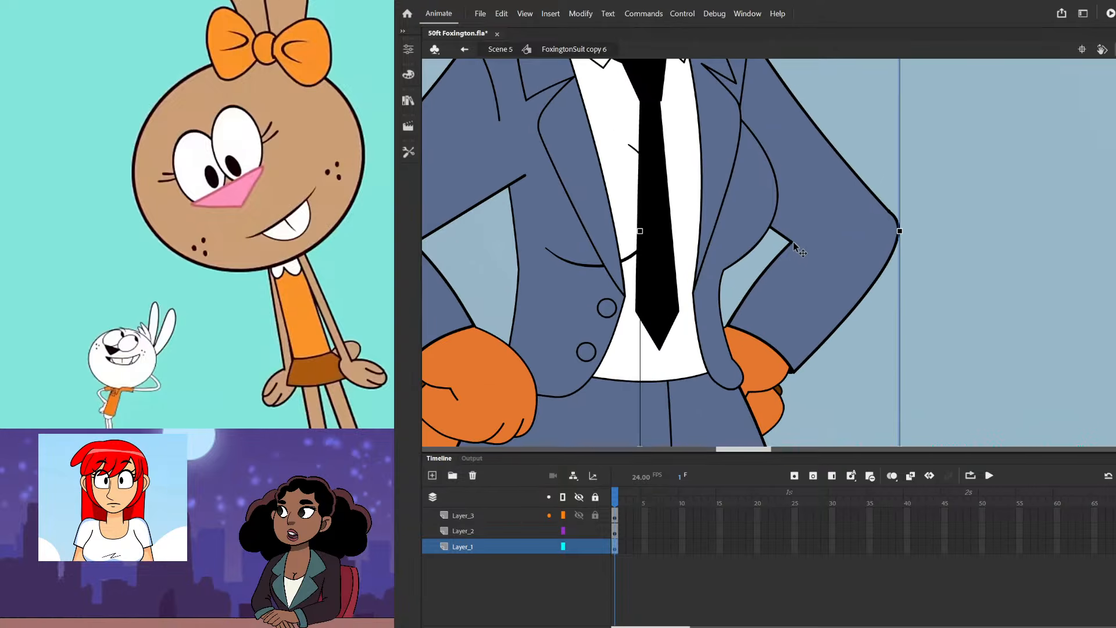
double_click(796, 247)
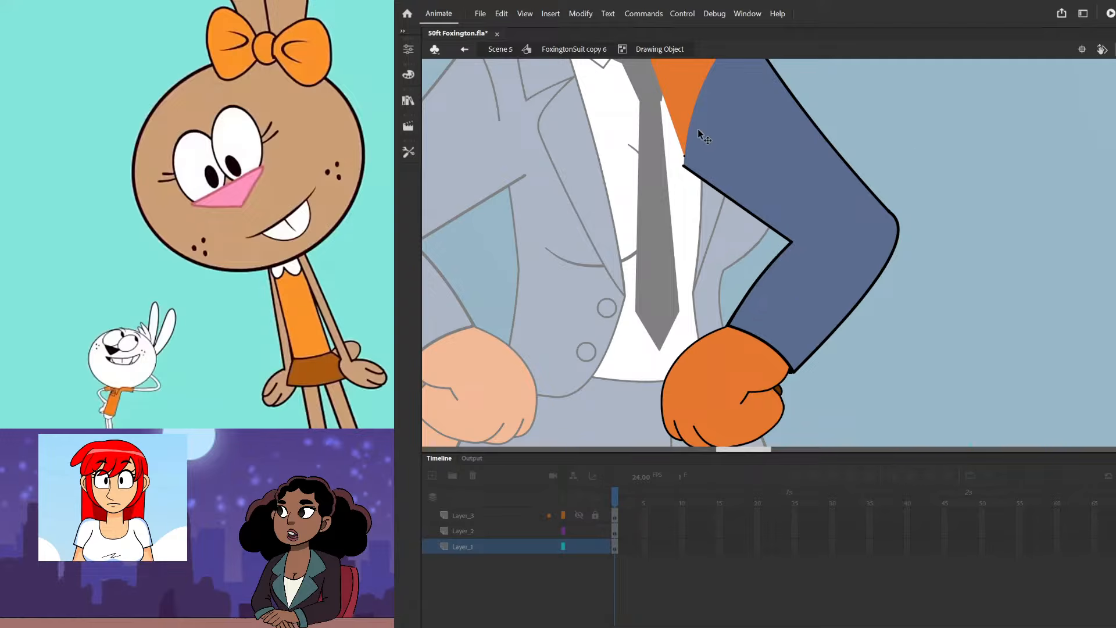
scroll(698, 128, "down", 2)
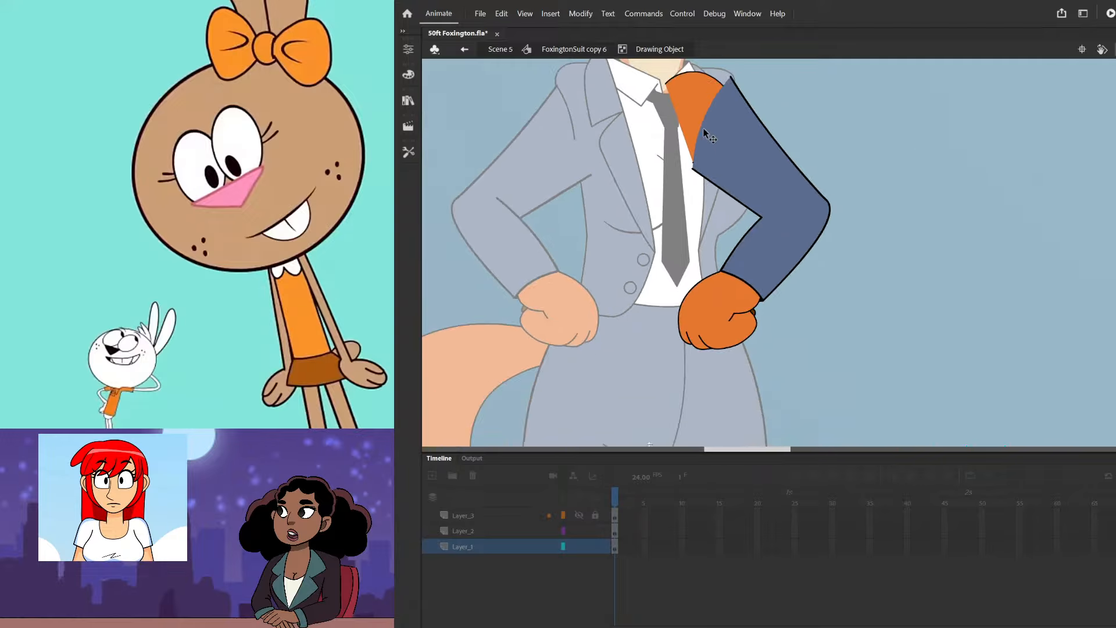
left_click_drag(693, 168, 679, 164)
left_click(687, 143)
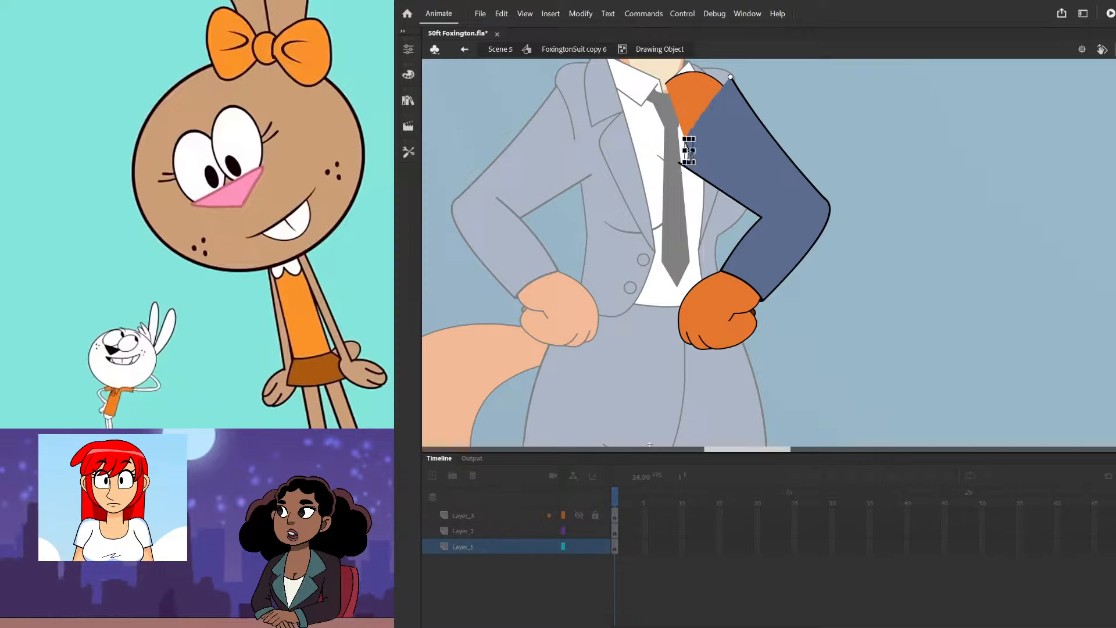
key("v")
- Pull the flipped arm's inner elbow corner slightly toward the outer elbow and leave the arm drawing
scroll(777, 168, "up", 2)
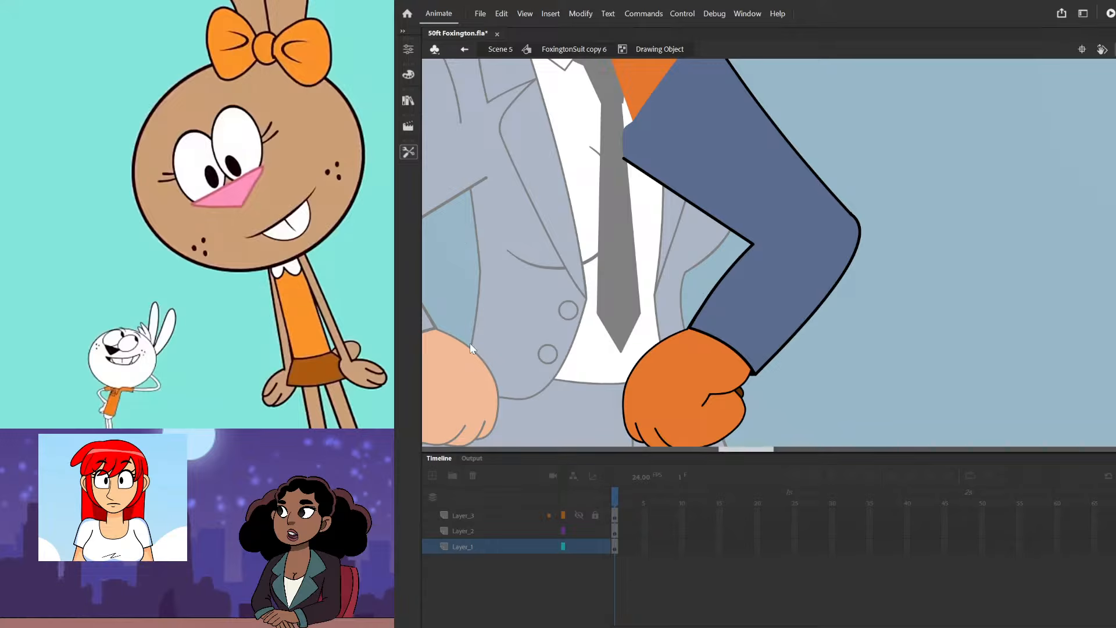
left_click_drag(754, 244, 772, 255)
key("v")
scroll(802, 207, "down", 3)
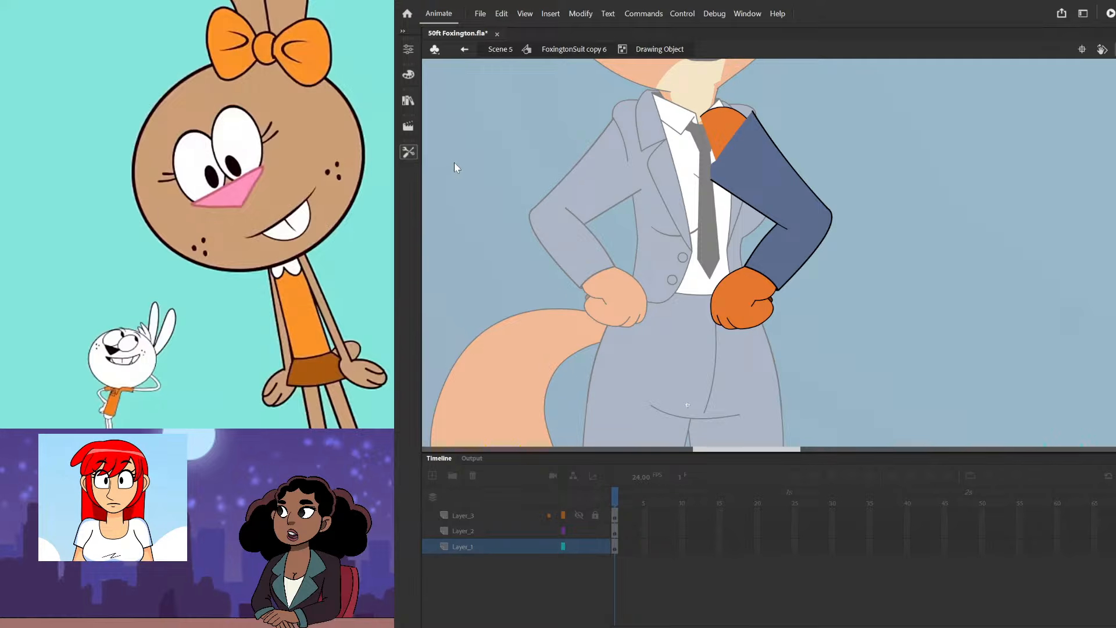
double_click(476, 115)
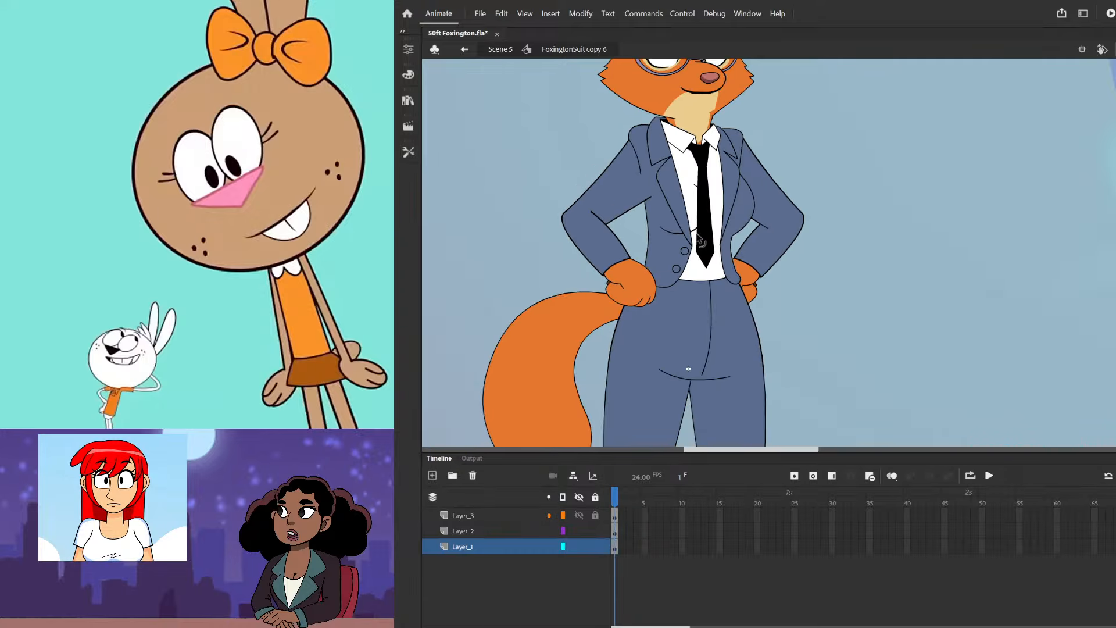
- Leave the fox symbol and return to Scene 5 to check the pose within the whole shot
scroll(701, 240, "down", 4)
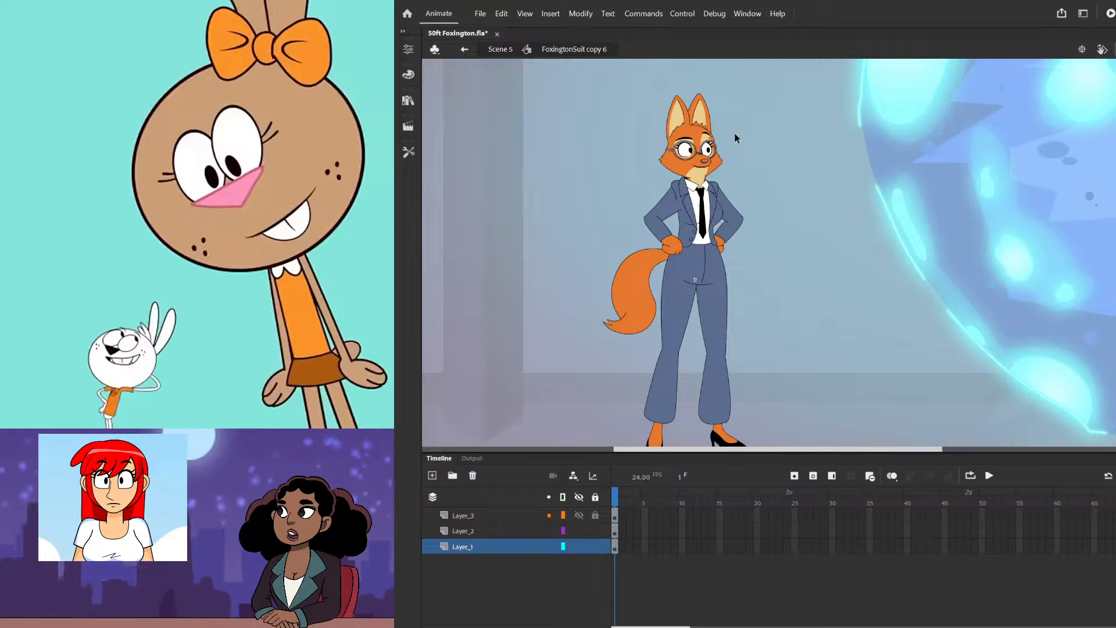
scroll(722, 146, "down", 2)
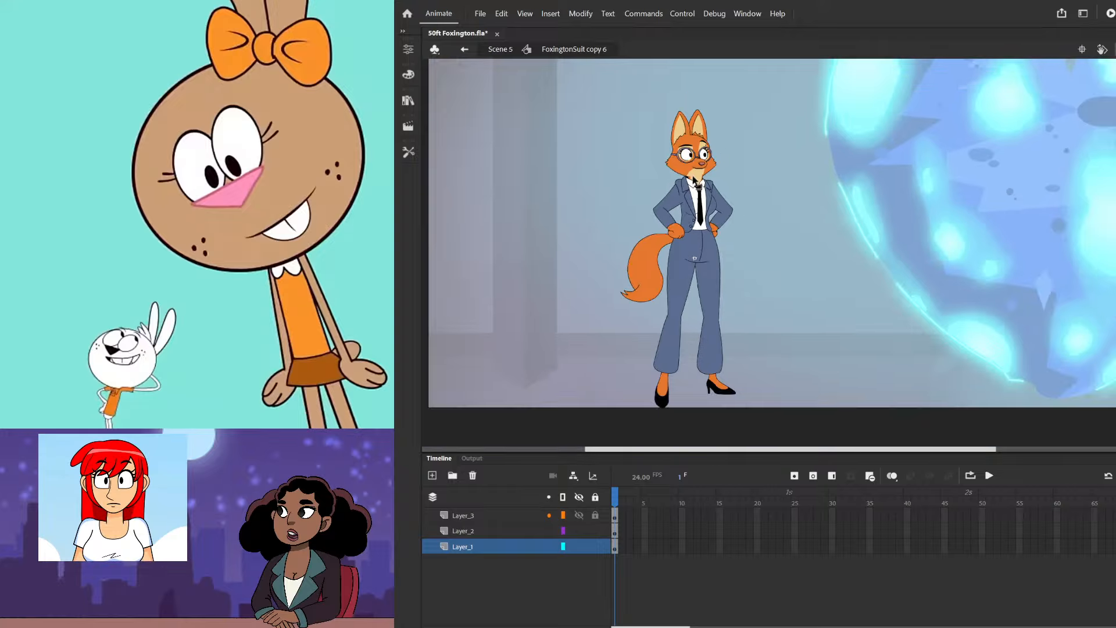
scroll(735, 155, "up", 1)
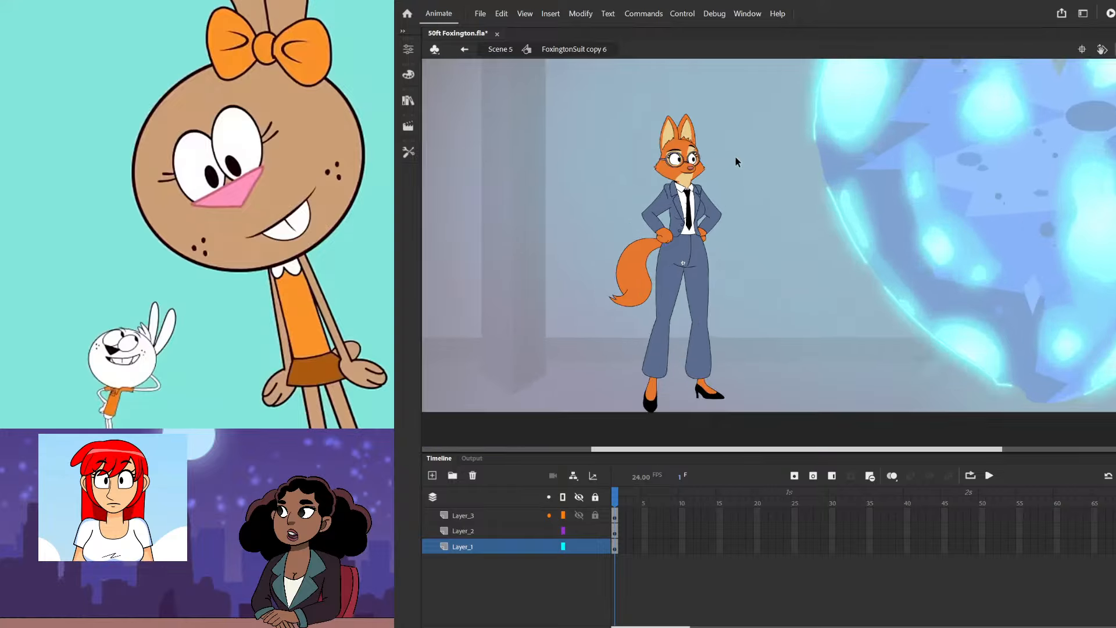
scroll(730, 155, "up", 1)
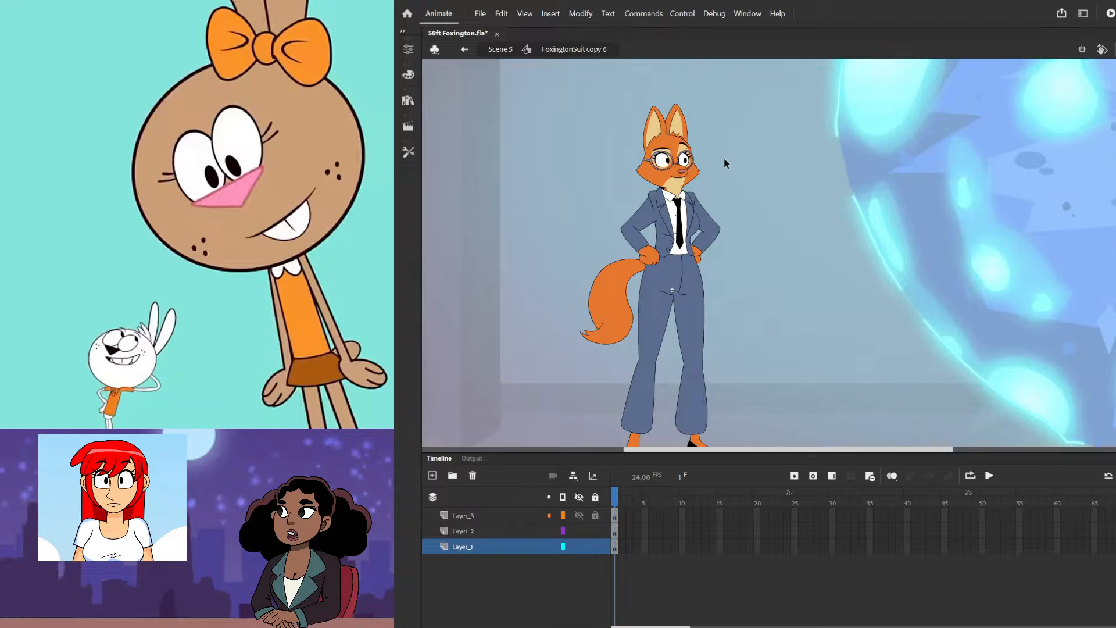
left_click(501, 49)
left_click(539, 138)
scroll(741, 185, "down", 2)
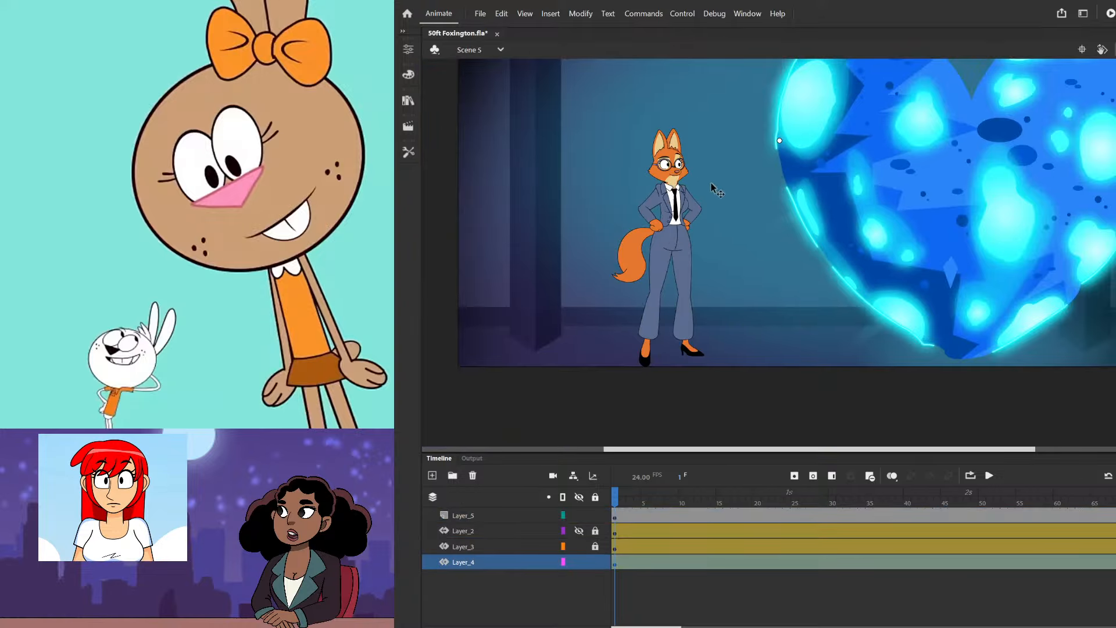
scroll(764, 158, "down", 1)
scroll(747, 112, "up", 1)
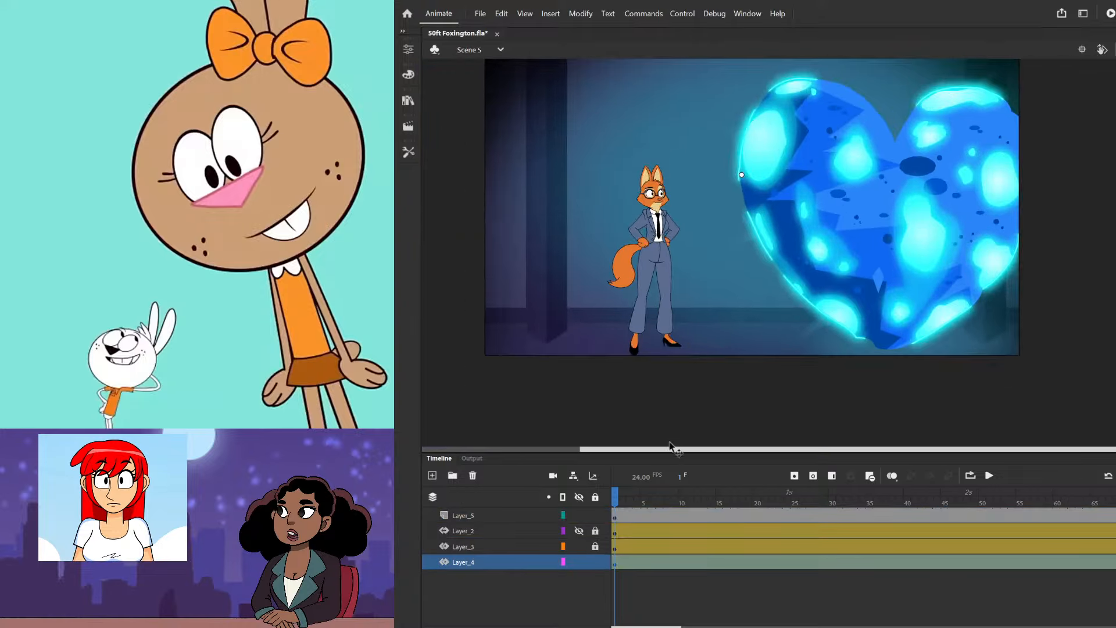
- Unhide the glow on Layer_2 and play Scene 5 through to frame 74
left_click(707, 498)
left_click_drag(708, 498, 551, 523)
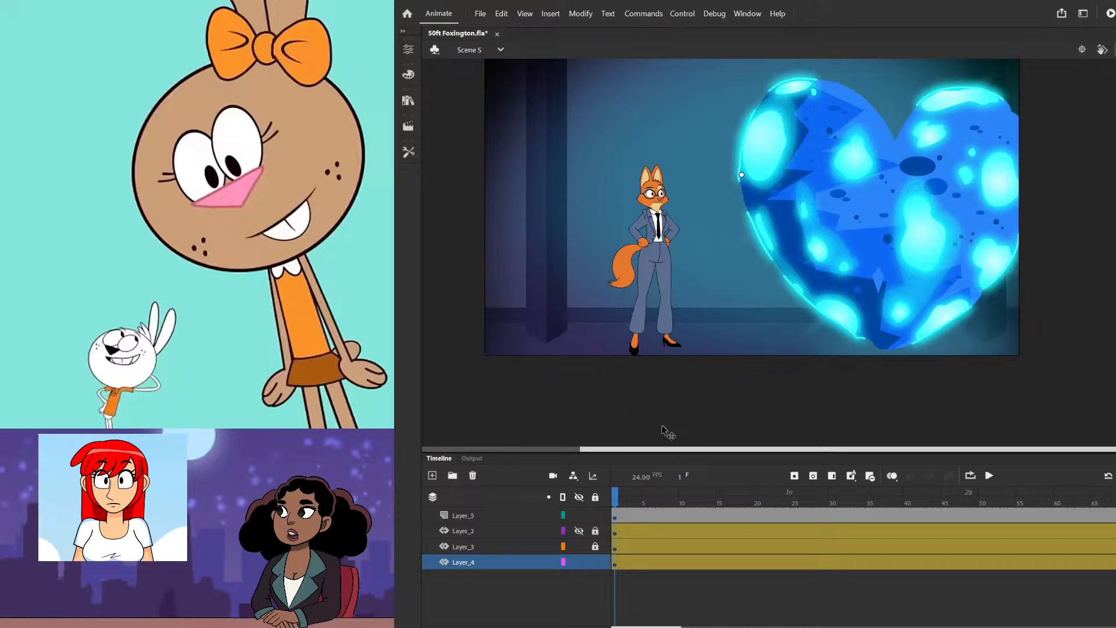
left_click(578, 532)
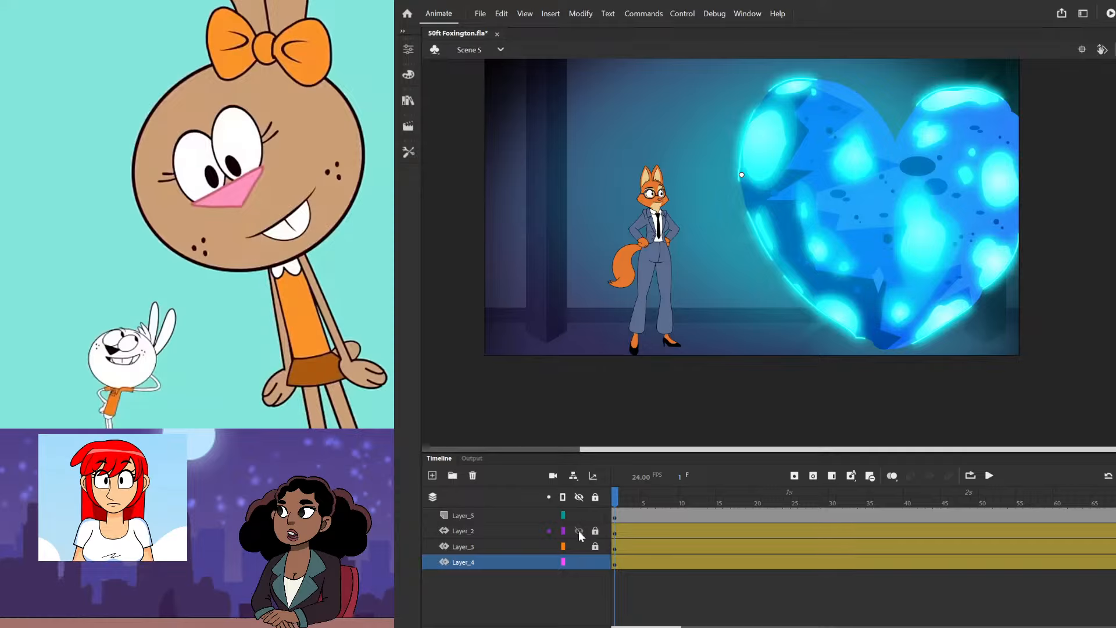
key("Return")
key("period")
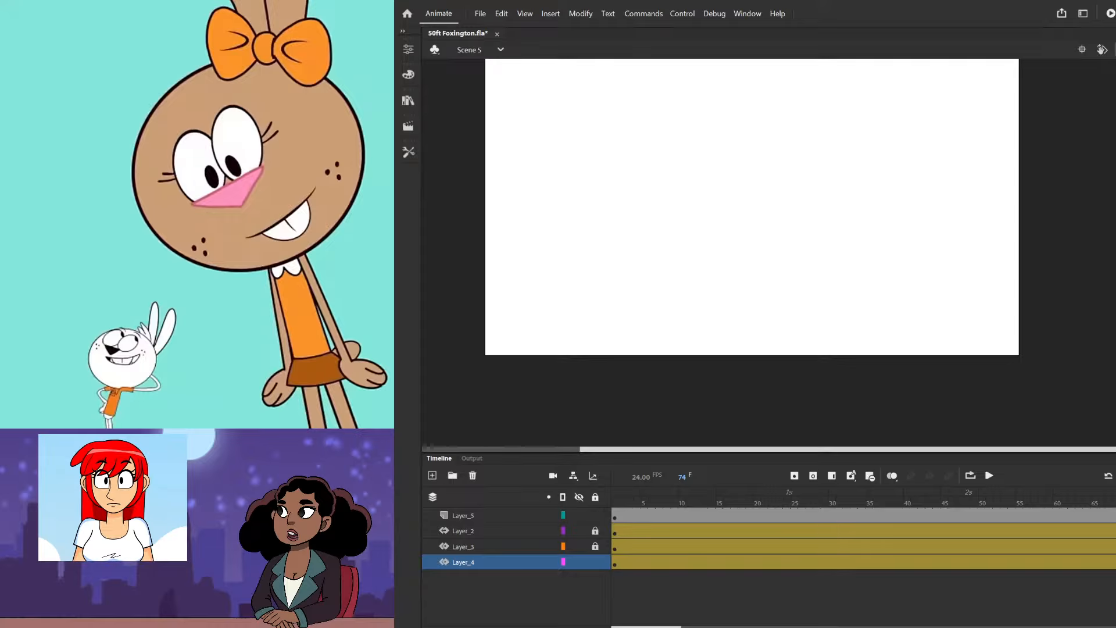
- Try to extend all four layers beyond frame 74, and unlock Layer_3 and Layer_2
left_click_drag(1115, 562, 1115, 477)
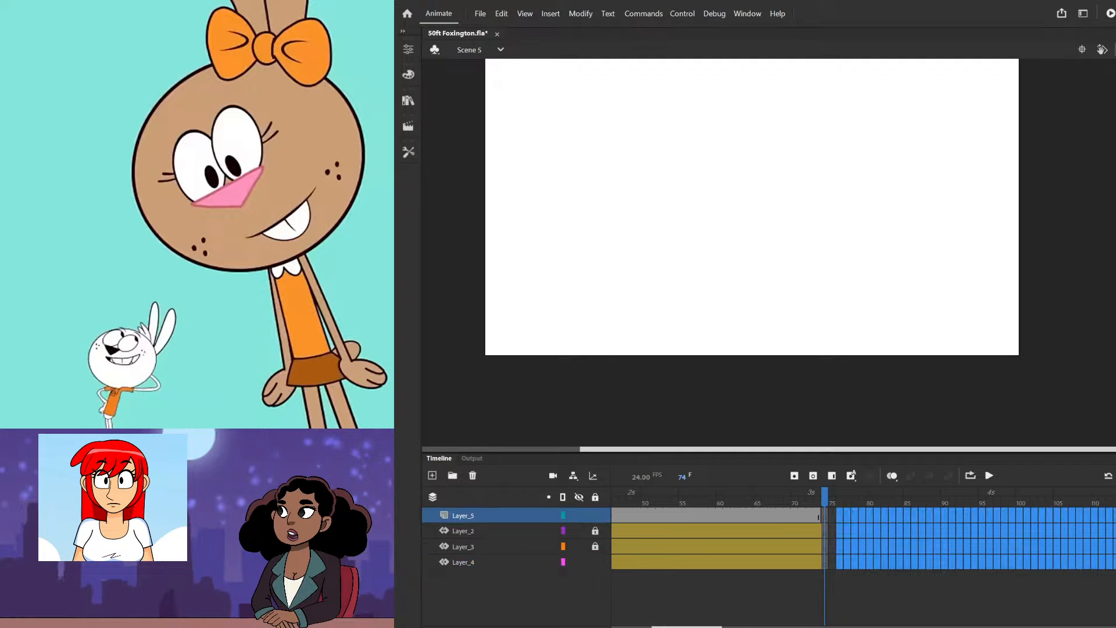
key("F5")
left_click(595, 546)
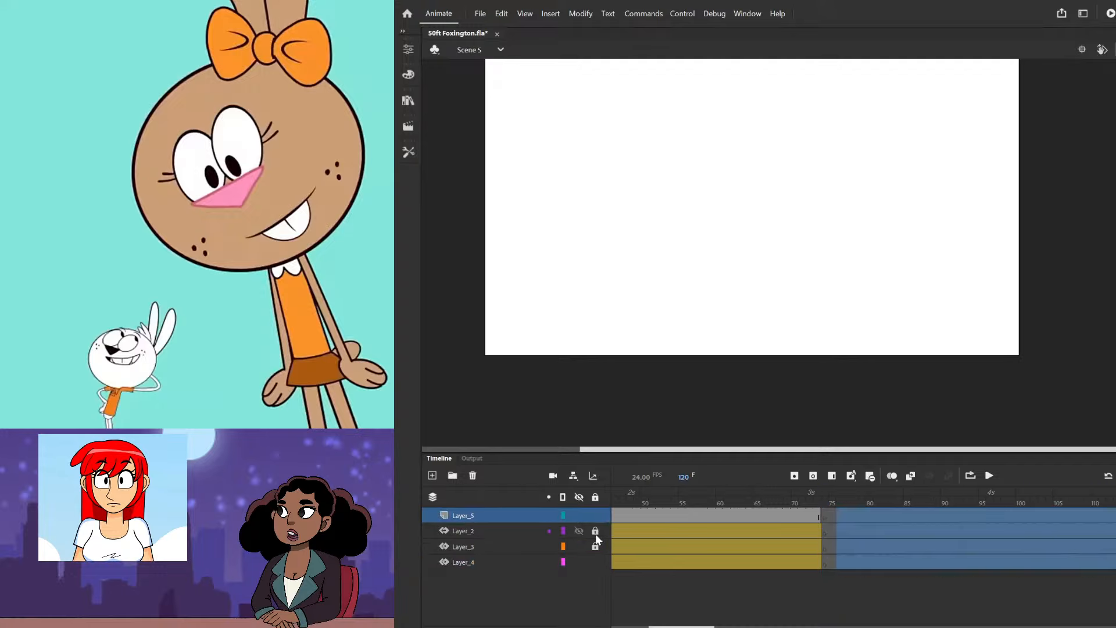
left_click(595, 533)
- Insert keyframes at frame 74 on all four layers, continuing the existing artwork
left_click(810, 502)
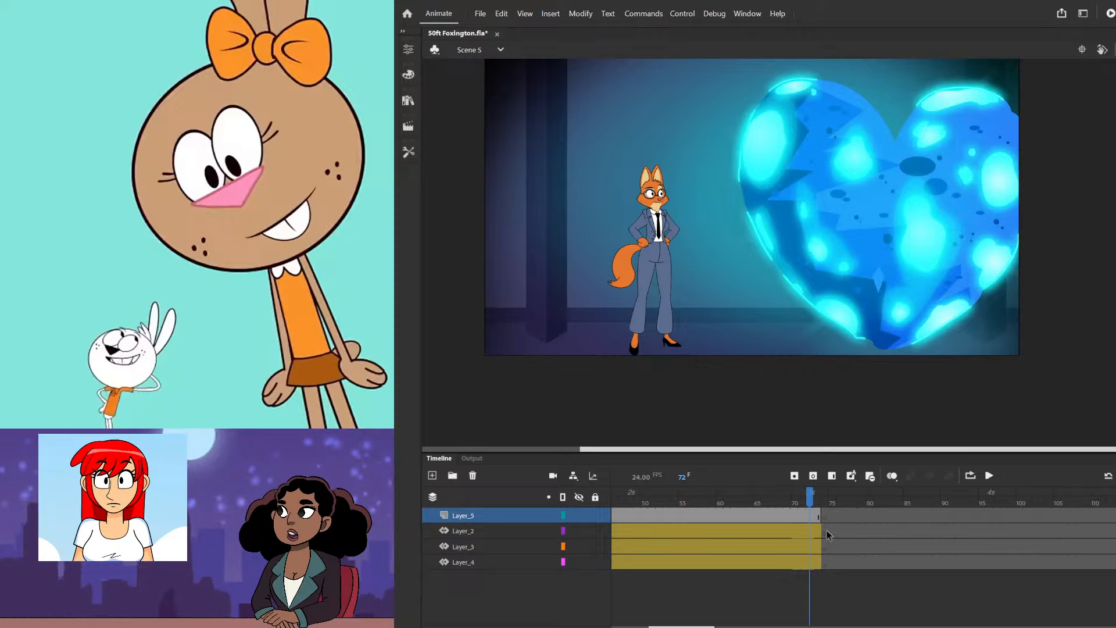
left_click_drag(818, 521, 819, 563)
left_click(815, 566)
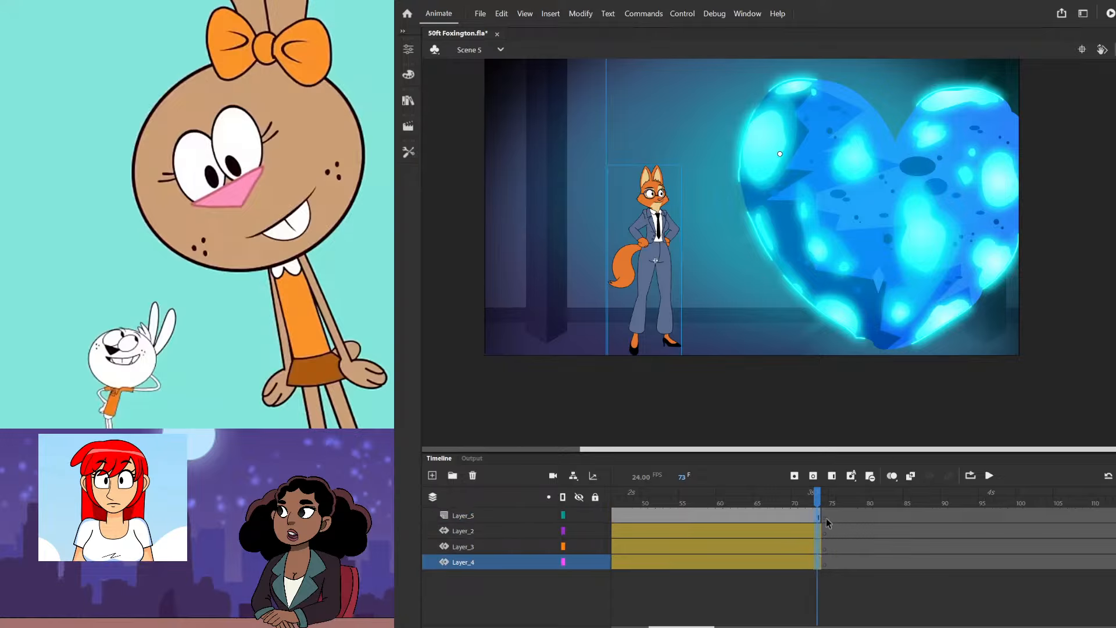
left_click_drag(828, 522, 826, 561)
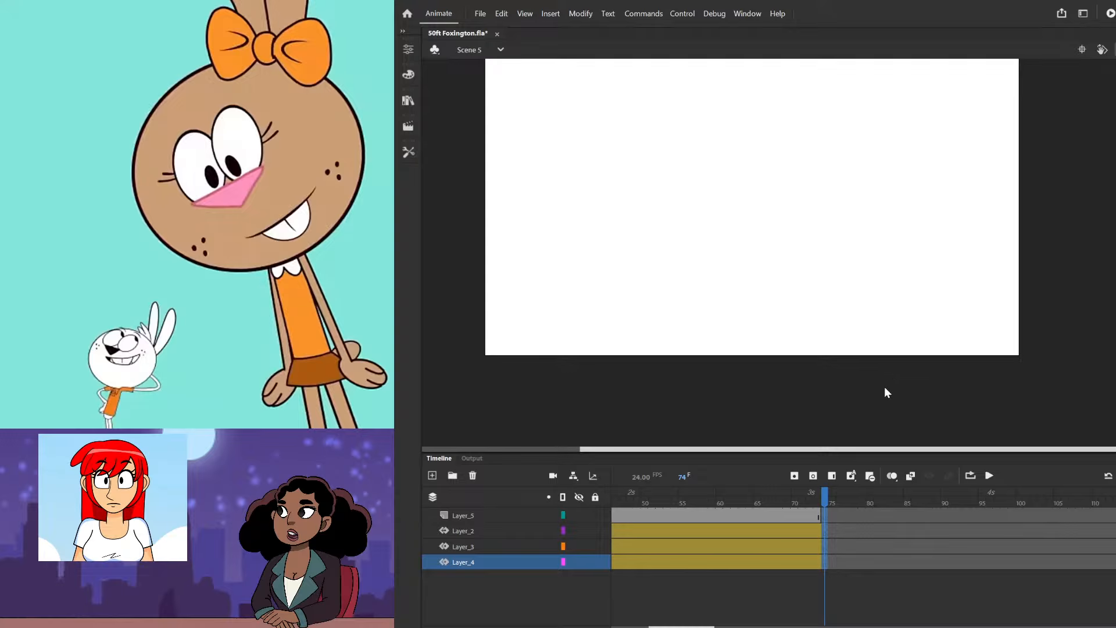
key("F6")
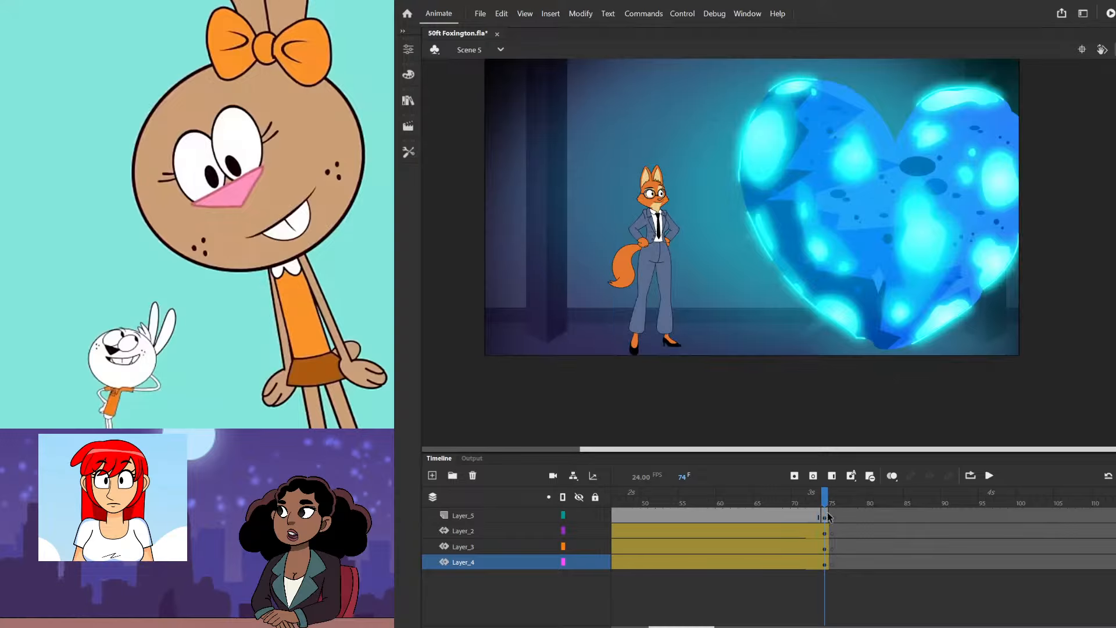
- Extend the frames of all four layers well past the keyframes at frame 74
left_click(831, 559)
left_click(848, 561)
left_click_drag(835, 530, 835, 560)
key("F5")
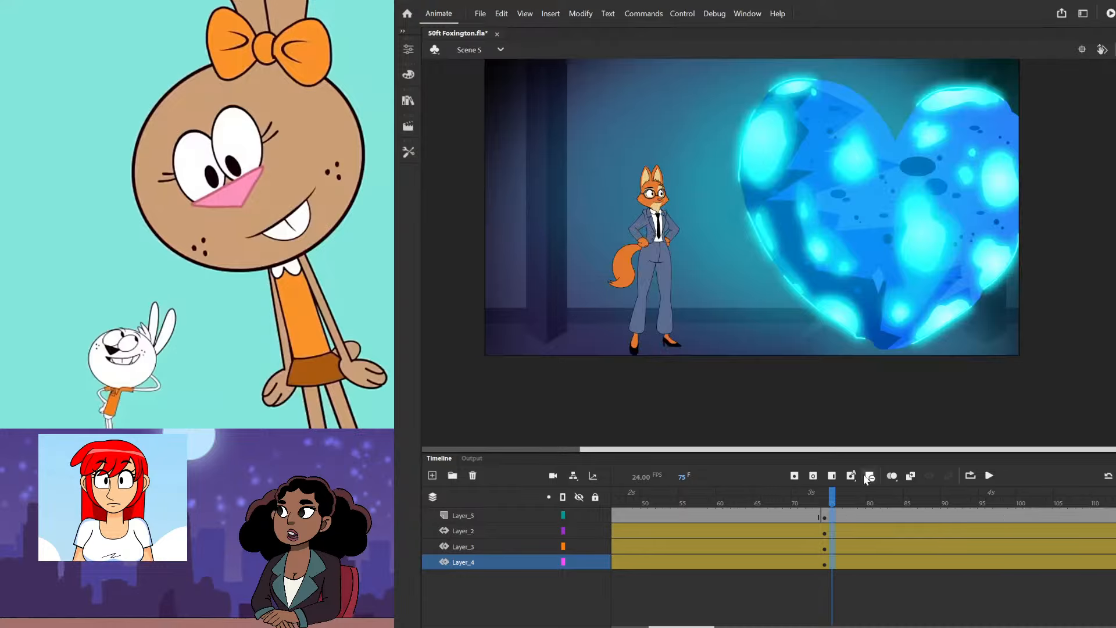
- Enlarge, reposition and slightly rotate the artwork of all layers at frame 74 so the blue heart fills the stage
left_click_drag(828, 519, 828, 559)
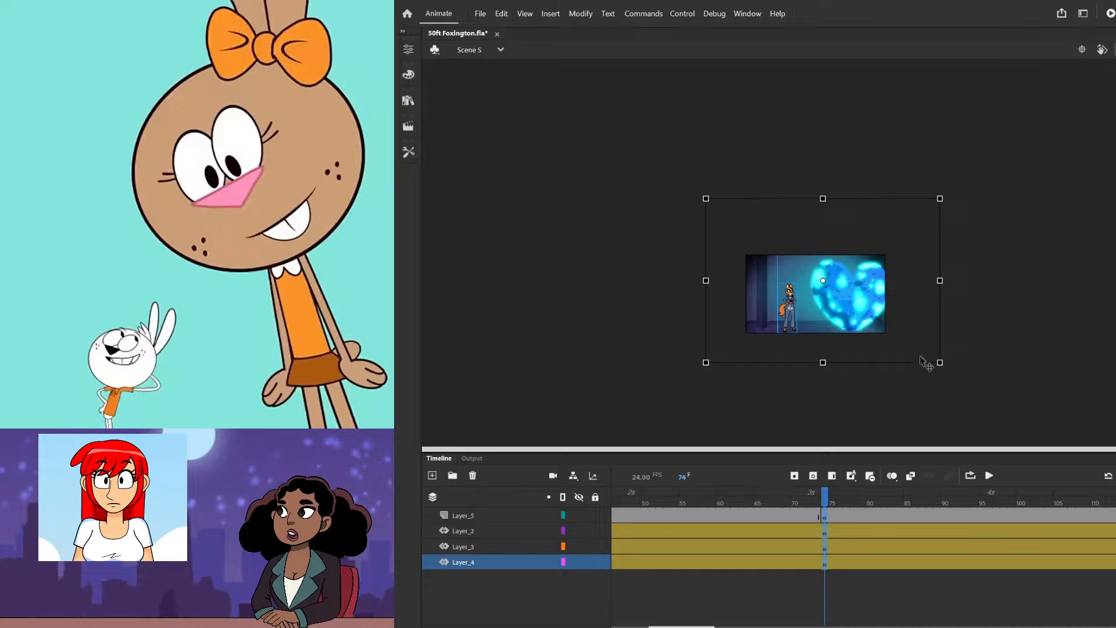
left_click_drag(940, 362, 1093, 470)
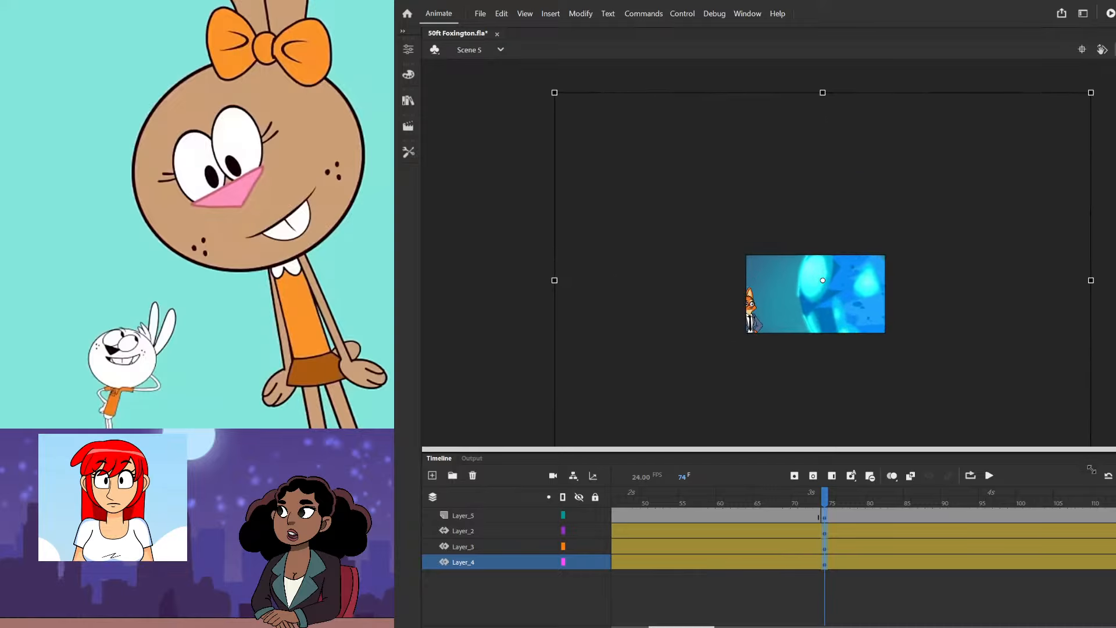
left_click_drag(836, 320, 779, 274)
scroll(786, 268, "down", 2)
left_click_drag(946, 365, 992, 399)
left_click_drag(826, 296, 818, 279)
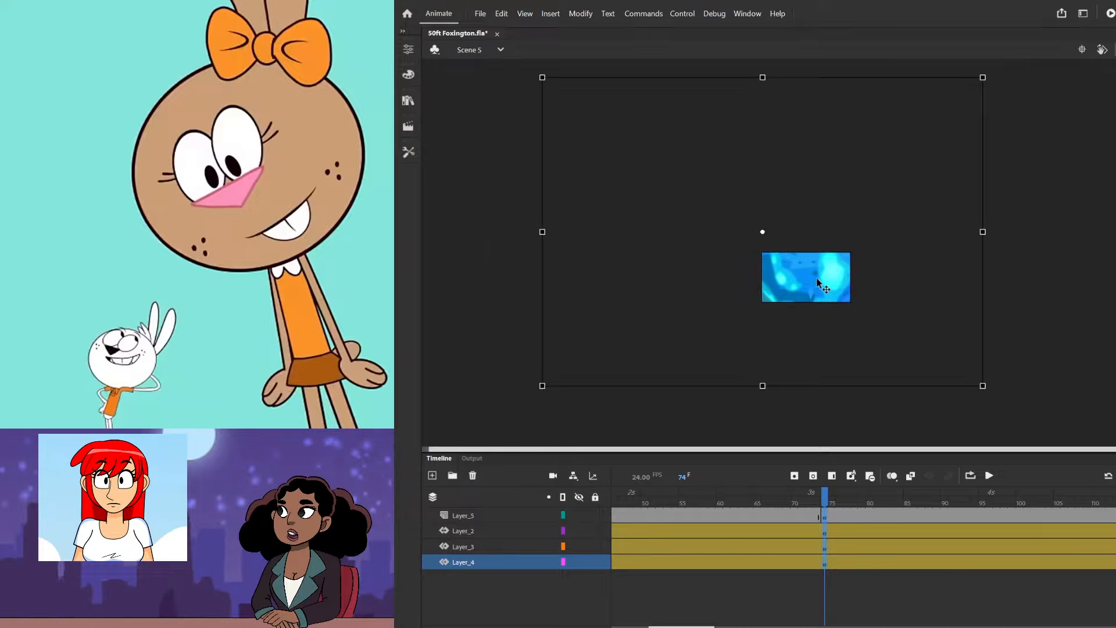
left_click_drag(996, 390, 991, 421)
left_click(999, 385)
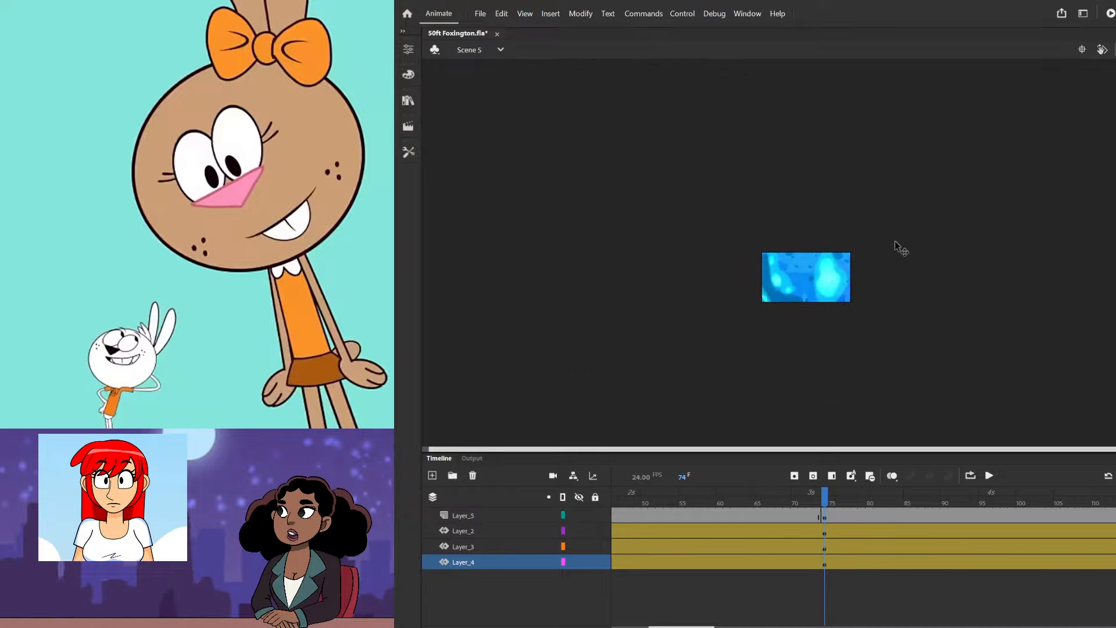
- Move the fox closer to the blue heart at frame 74
scroll(776, 279, "up", 2)
left_click(706, 301)
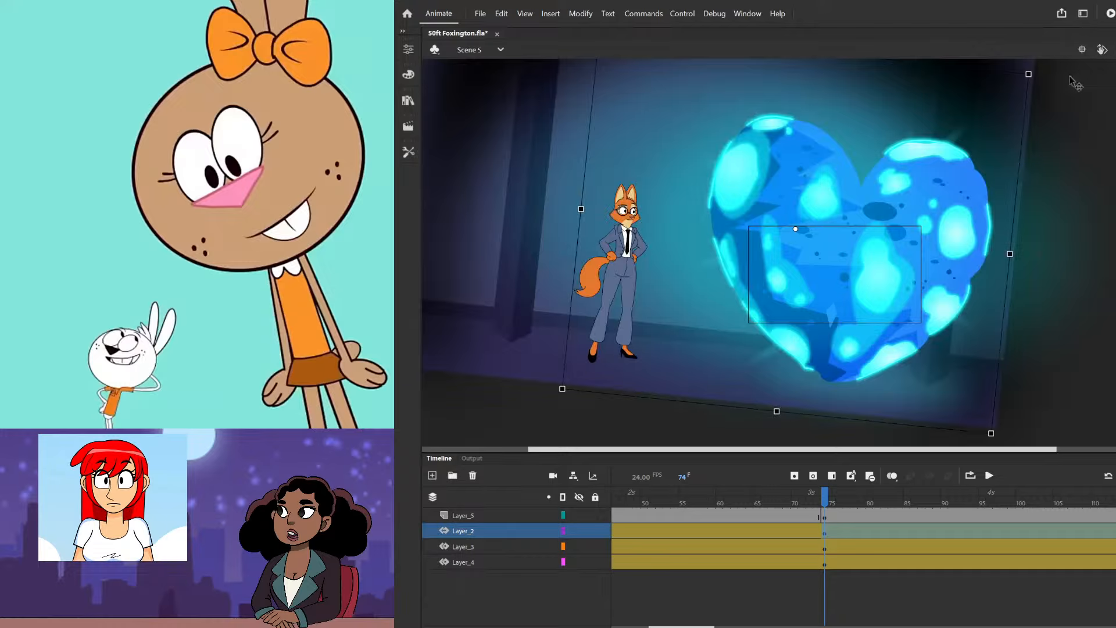
left_click(637, 242)
left_click_drag(639, 259, 685, 265)
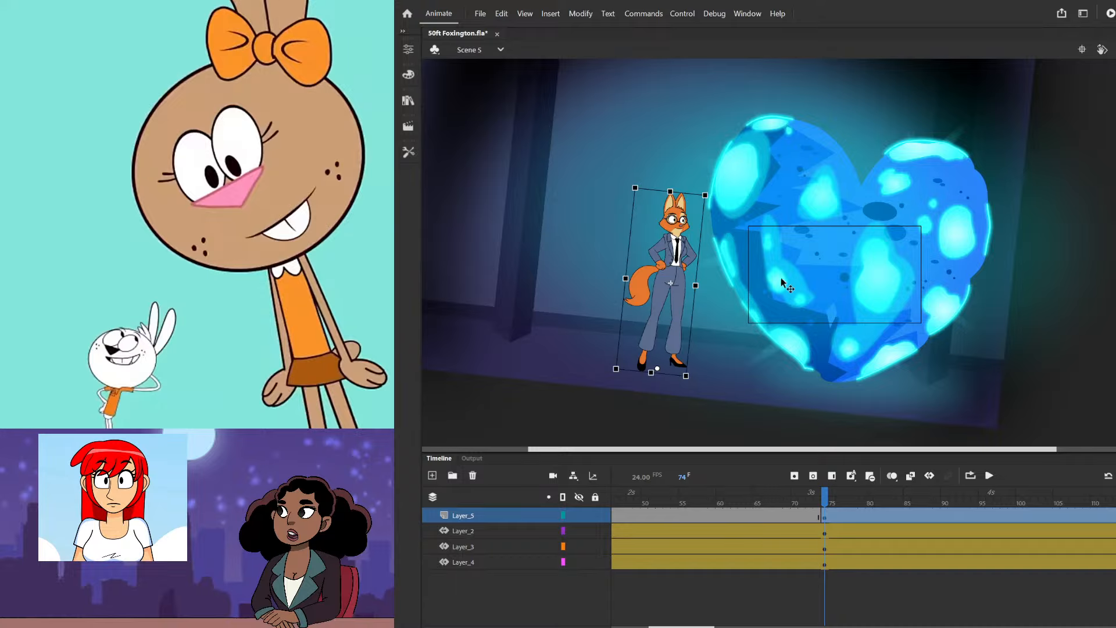
scroll(782, 278, "up", 1)
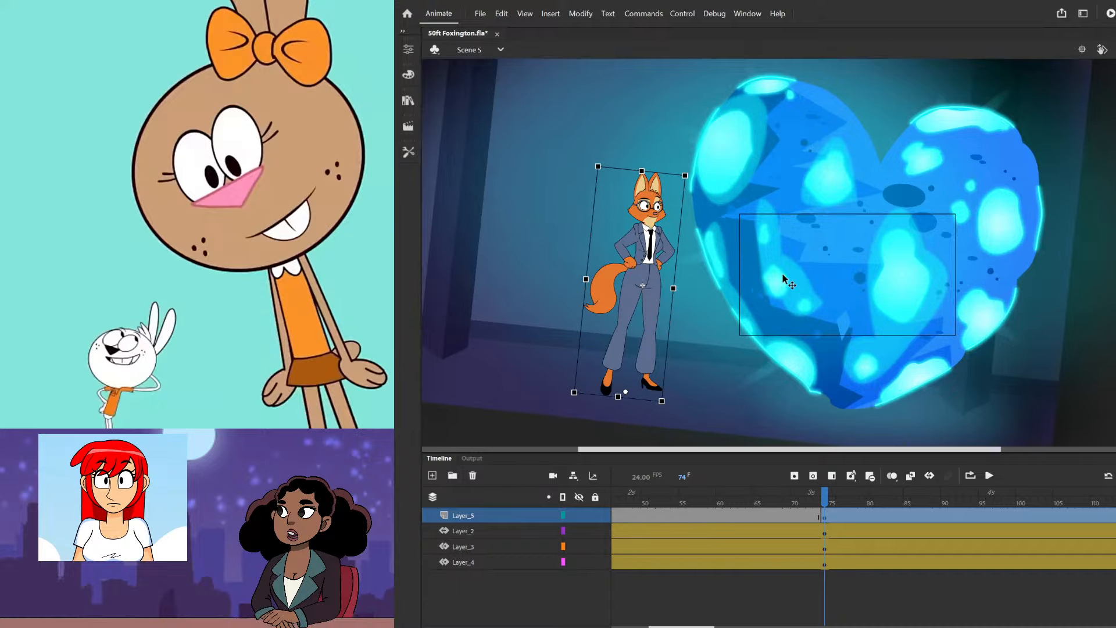
- Delete the fox from Layer_5 at frame 74
double_click(670, 253)
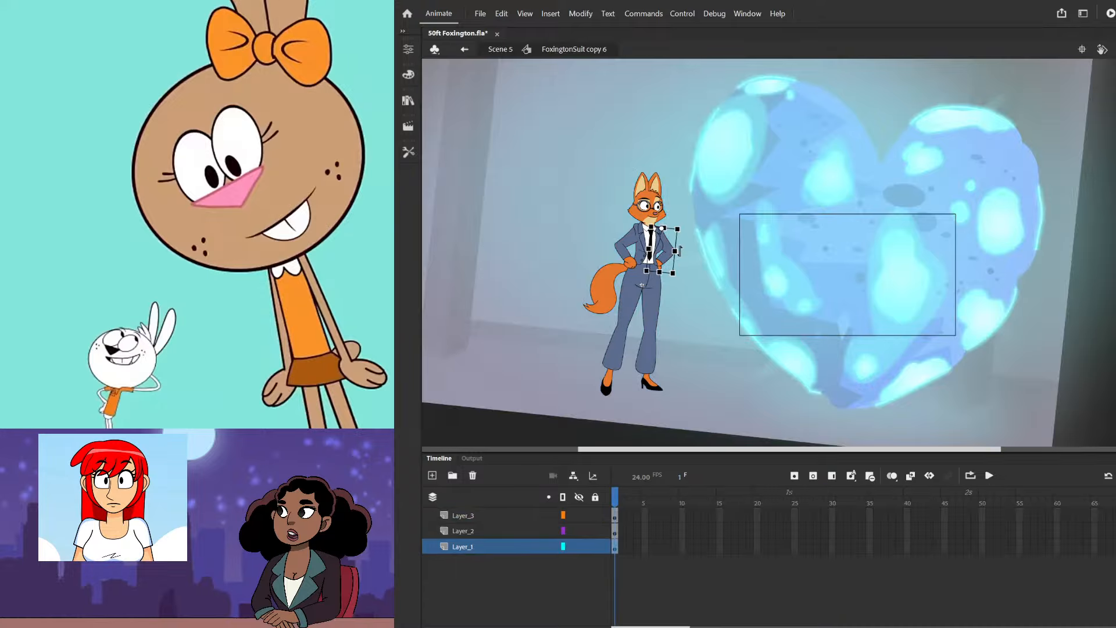
double_click(713, 207)
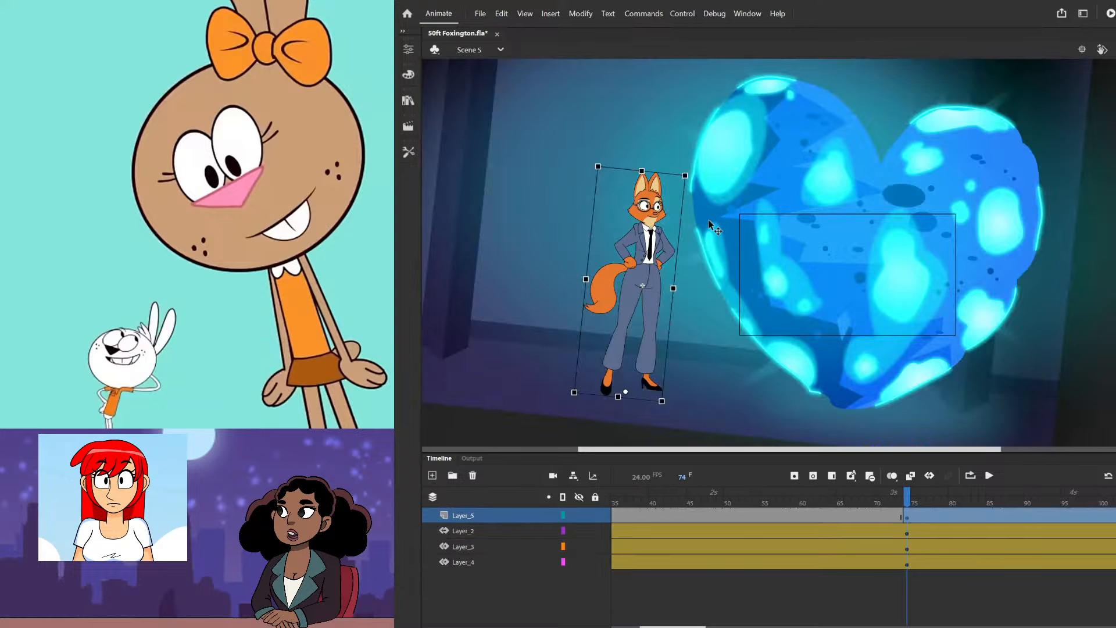
key("Delete")
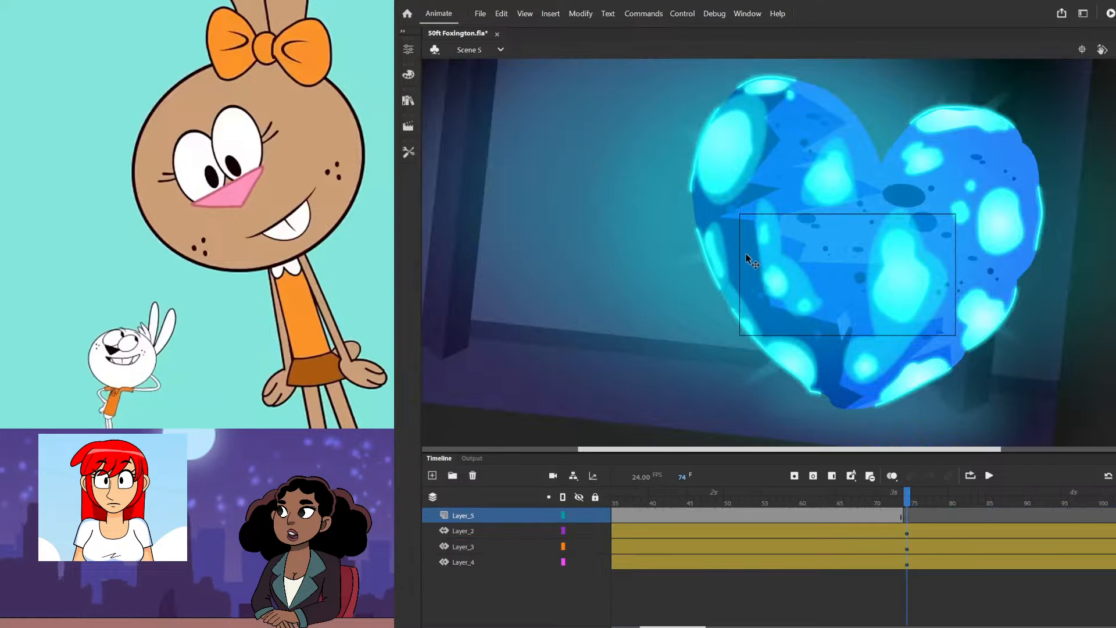
- Switch from Scene 5 to Scene 2
scroll(748, 259, "down", 2)
left_click_drag(903, 497, 975, 530)
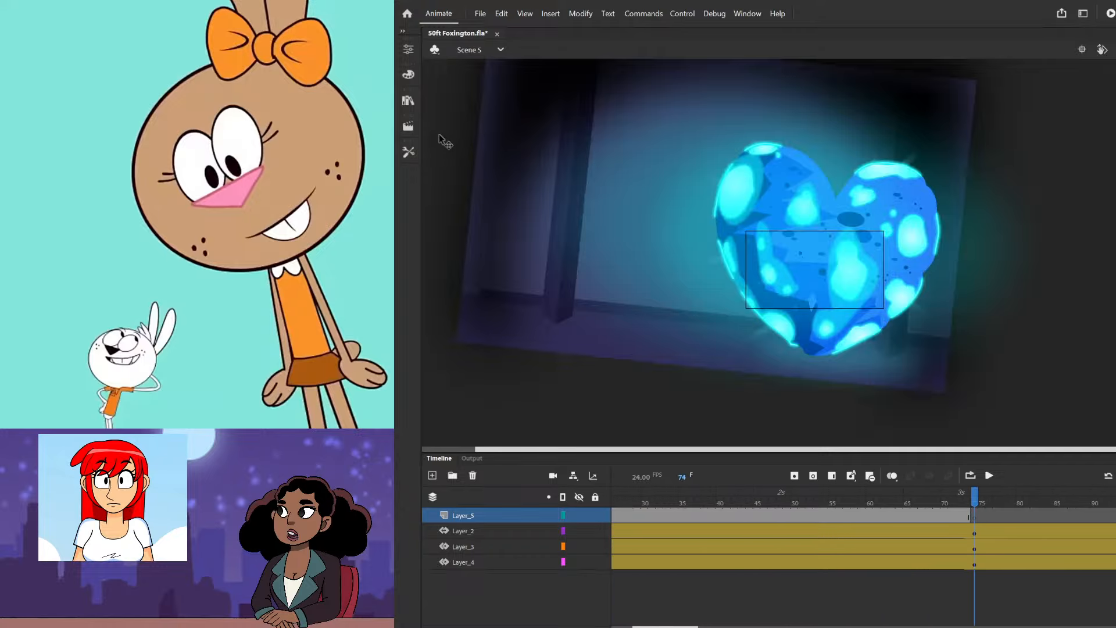
left_click(409, 126)
left_click(453, 168)
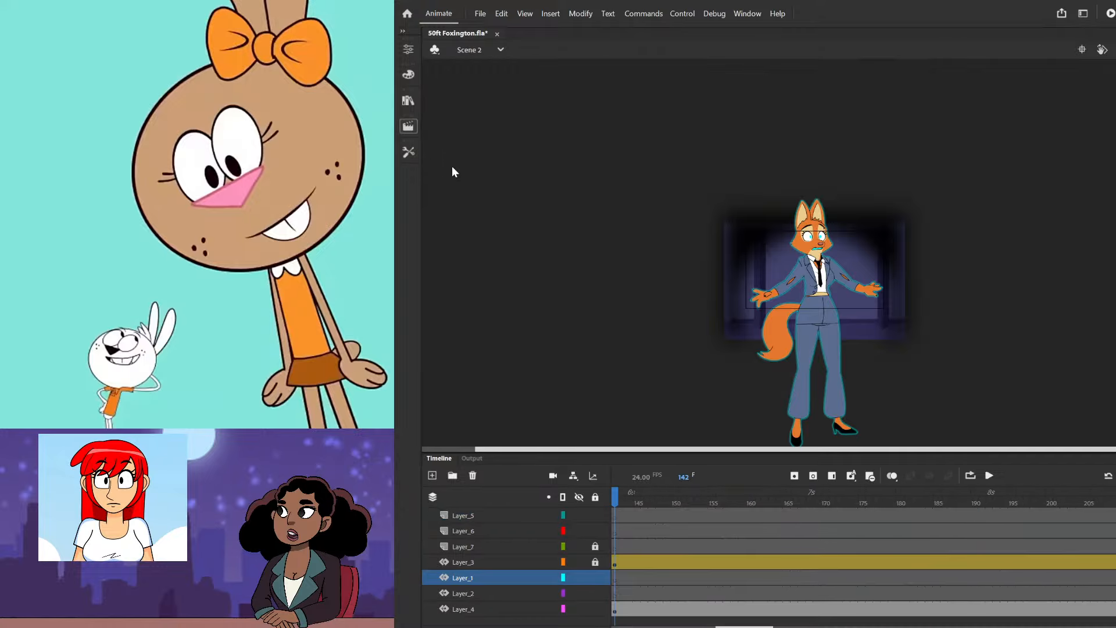
- Open the background symbol in Scene 2, unlock its Layer_2 and return to the scene
scroll(866, 293, "up", 2)
double_click(878, 288)
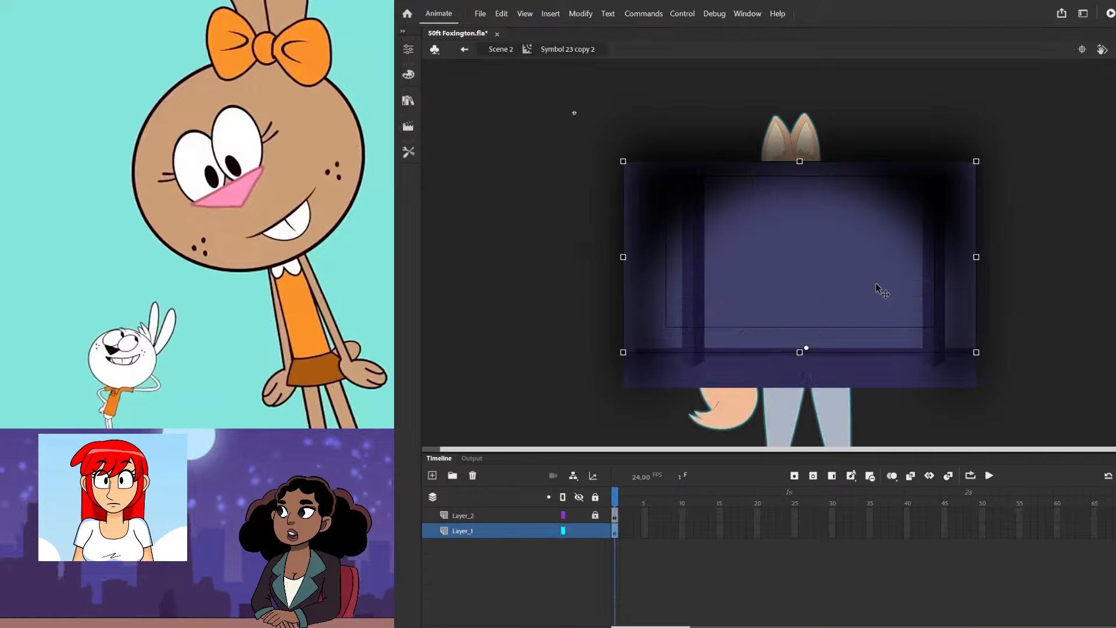
left_click(595, 515)
left_click(591, 365)
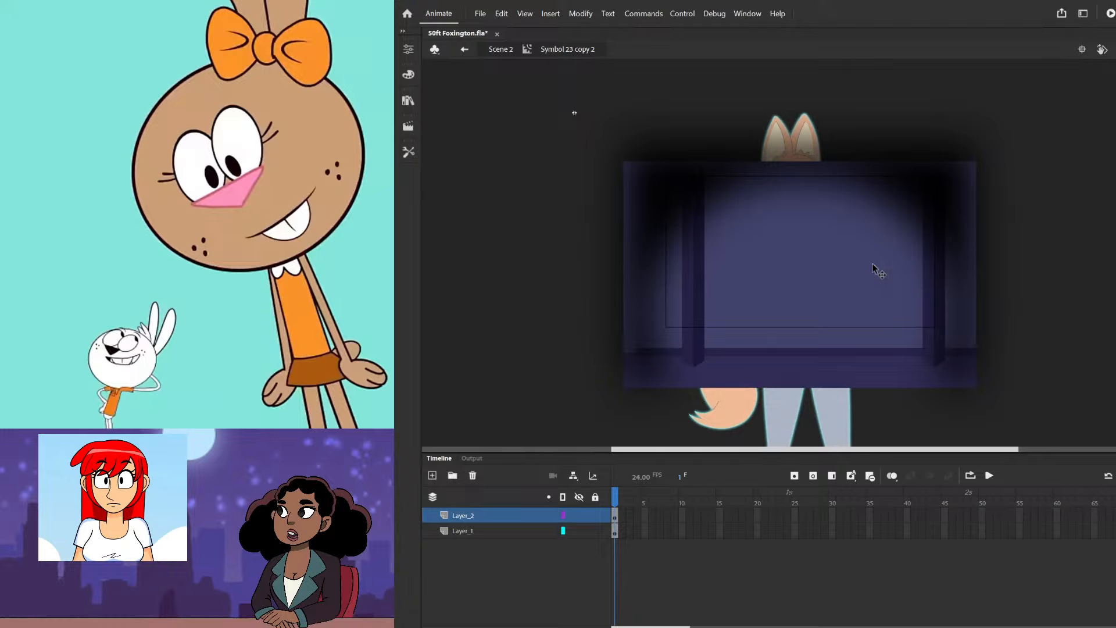
double_click(538, 353)
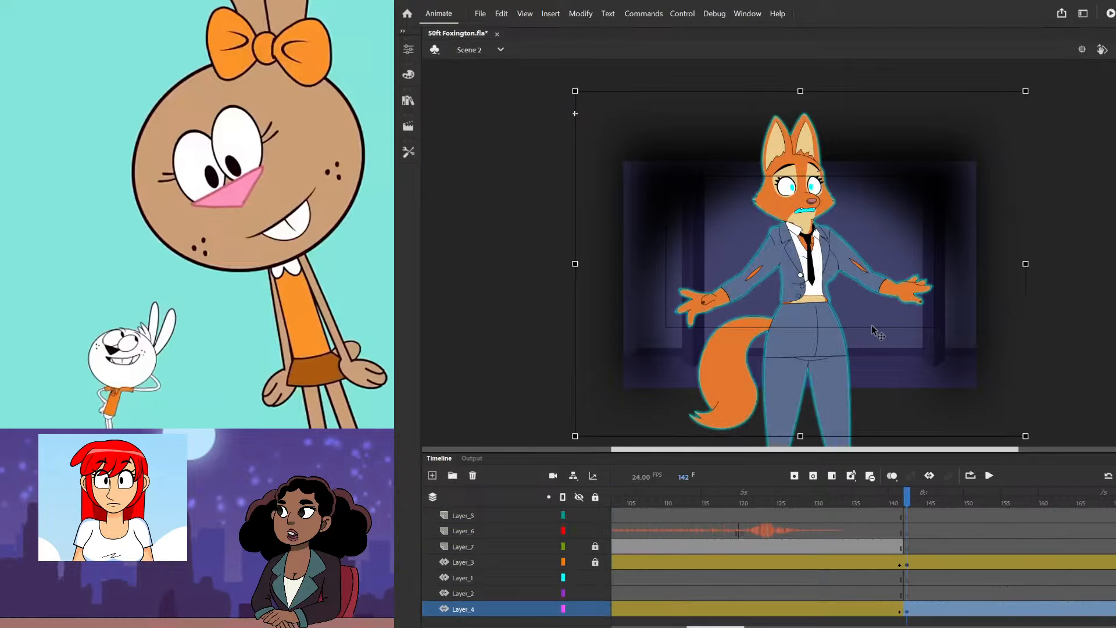
- Copy the fox's outstretched arm nearest the heart, including sleeve and hand, from the suit symbol at frame 1 of Scene 2
left_click_drag(879, 505, 484, 504)
scroll(851, 298, "up", 5)
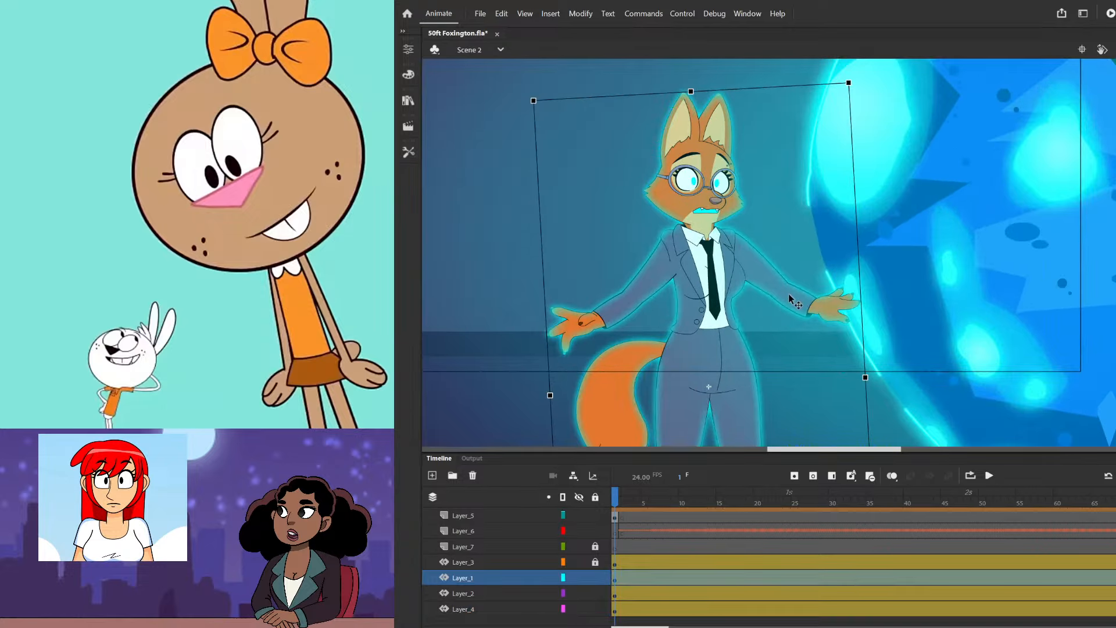
double_click(789, 294)
left_click_drag(910, 228, 775, 325)
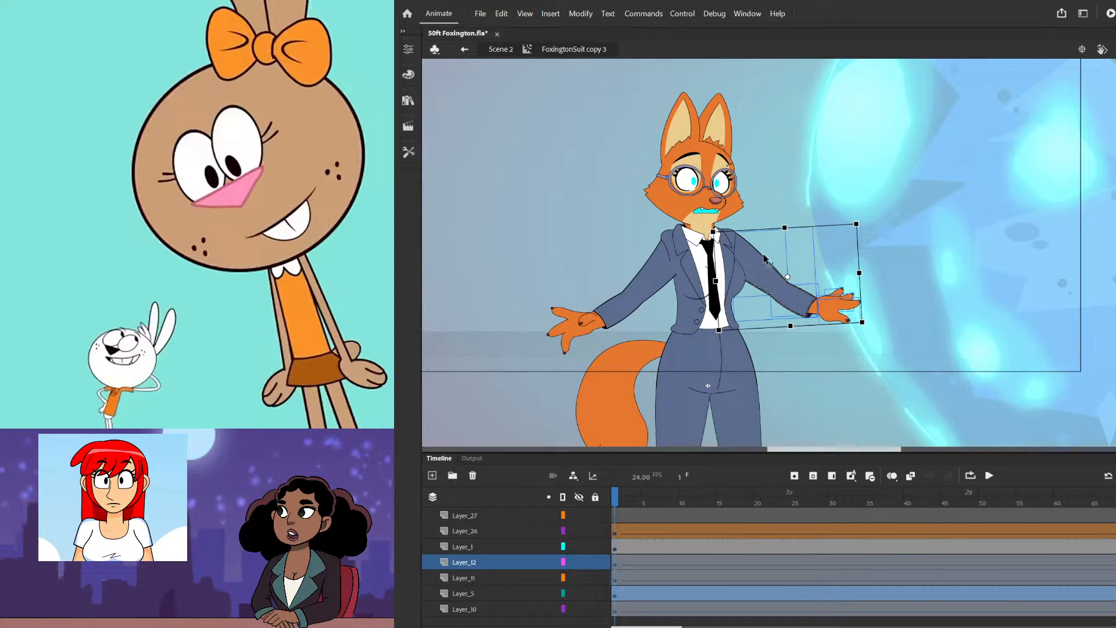
key("Delete")
key("ctrl+z")
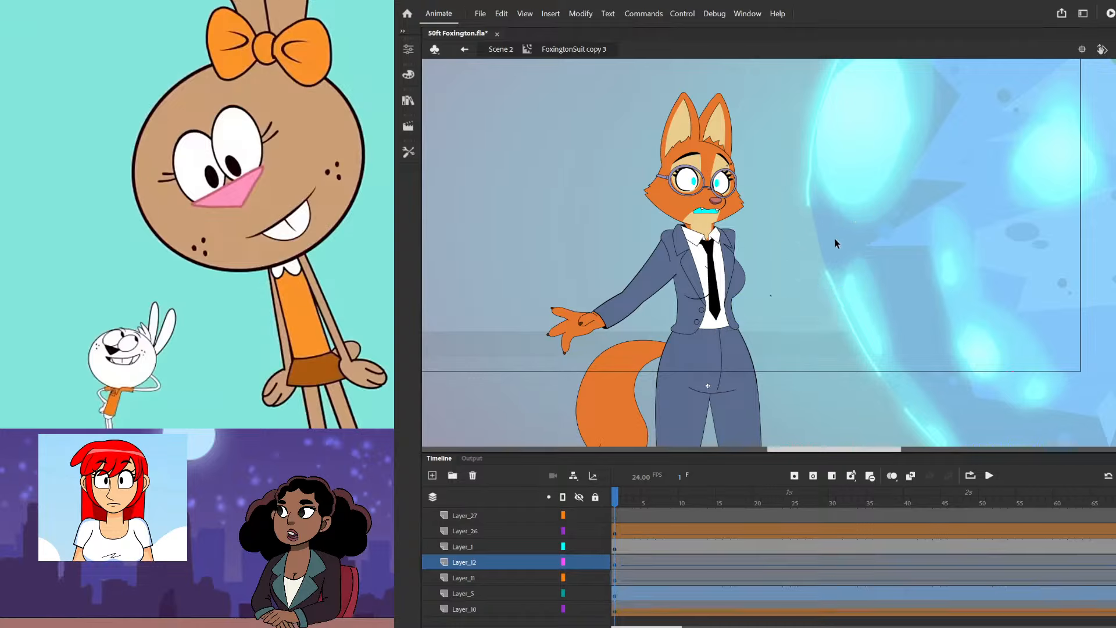
left_click_drag(836, 204, 764, 313)
key("Delete")
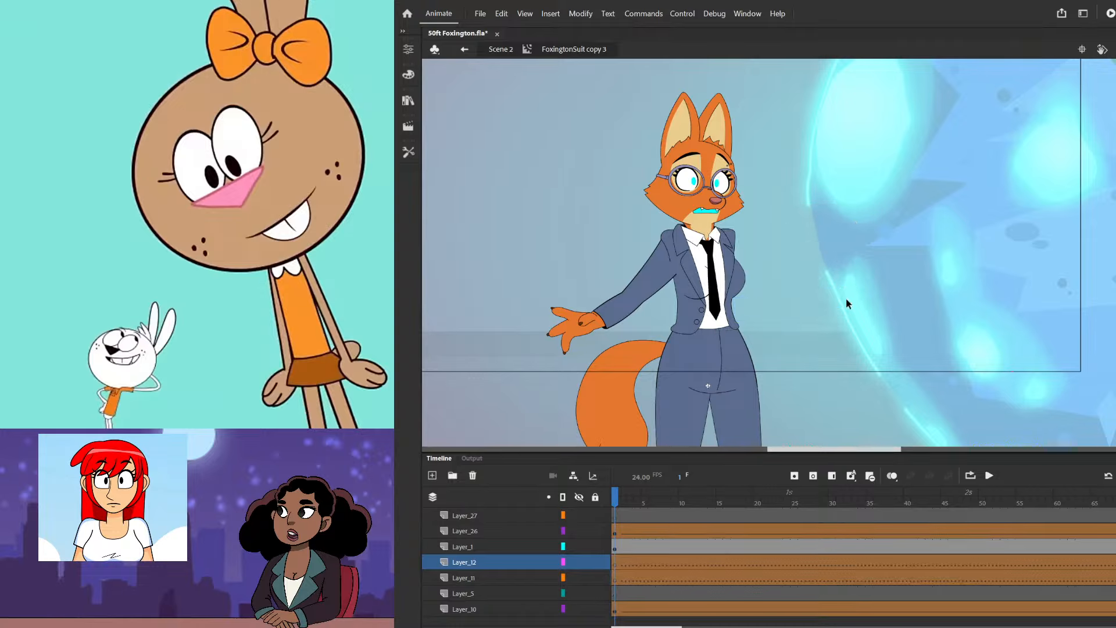
key("ctrl+z")
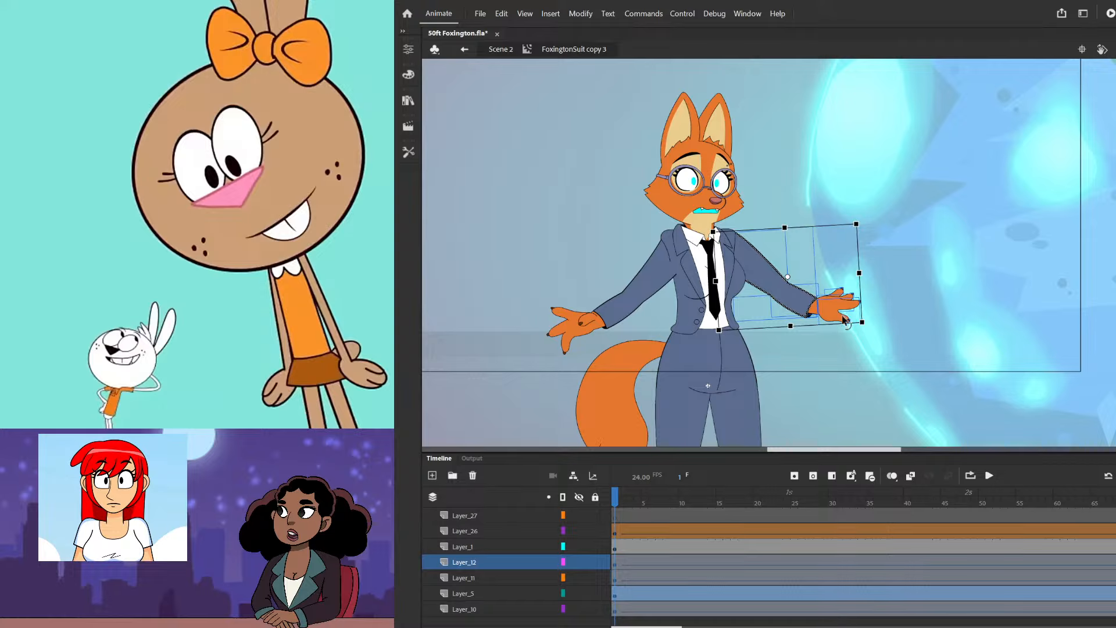
left_click(499, 48)
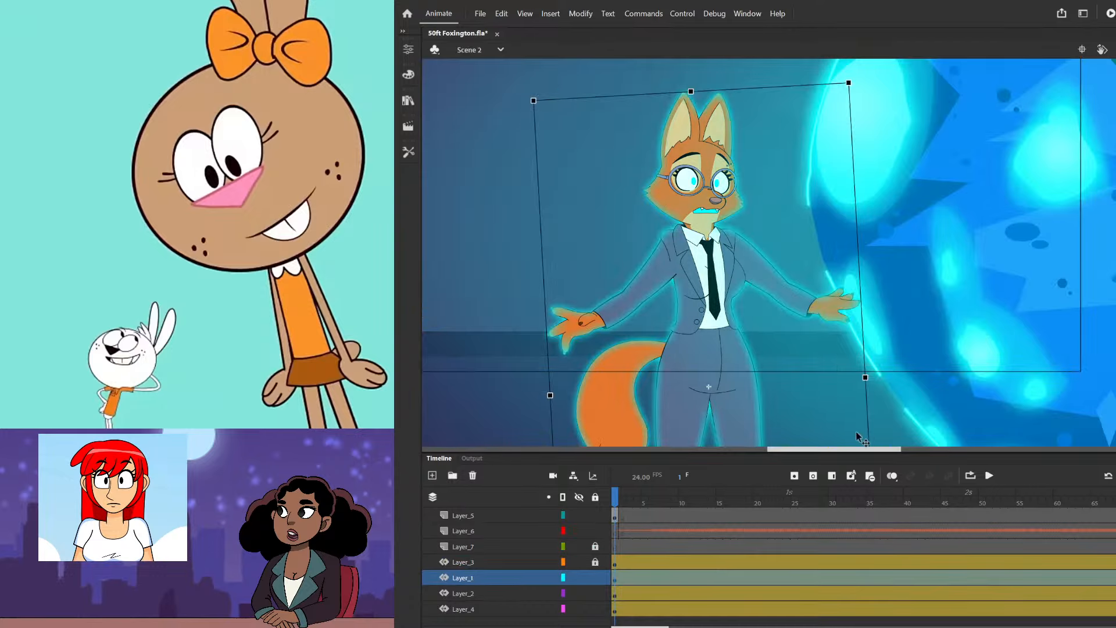
- Paste the copied arm on Layer_5 at frame 74 of Scene 5 and enlarge and position it so the hand reaches across the heart
left_click_drag(976, 501, 810, 502)
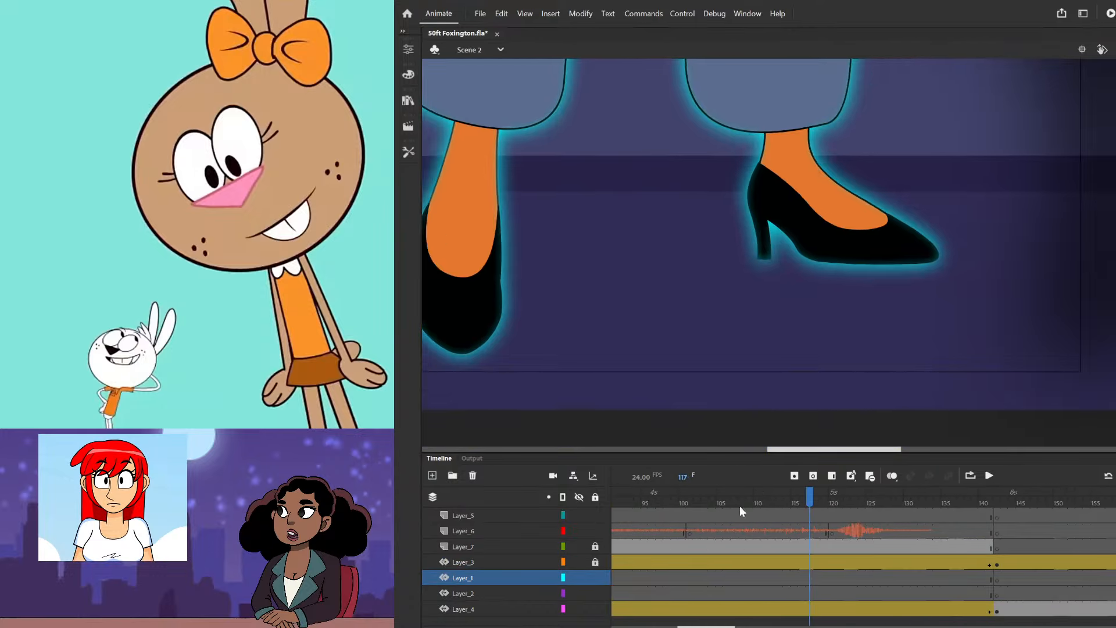
left_click(454, 149)
scroll(885, 256, "down", 5)
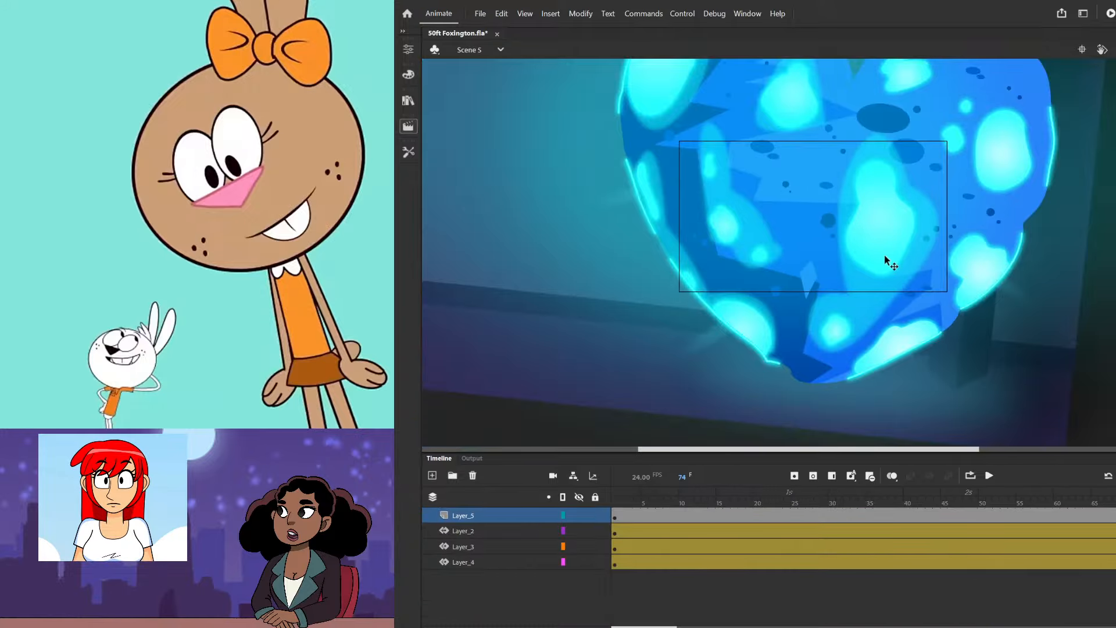
scroll(885, 256, "down", 1)
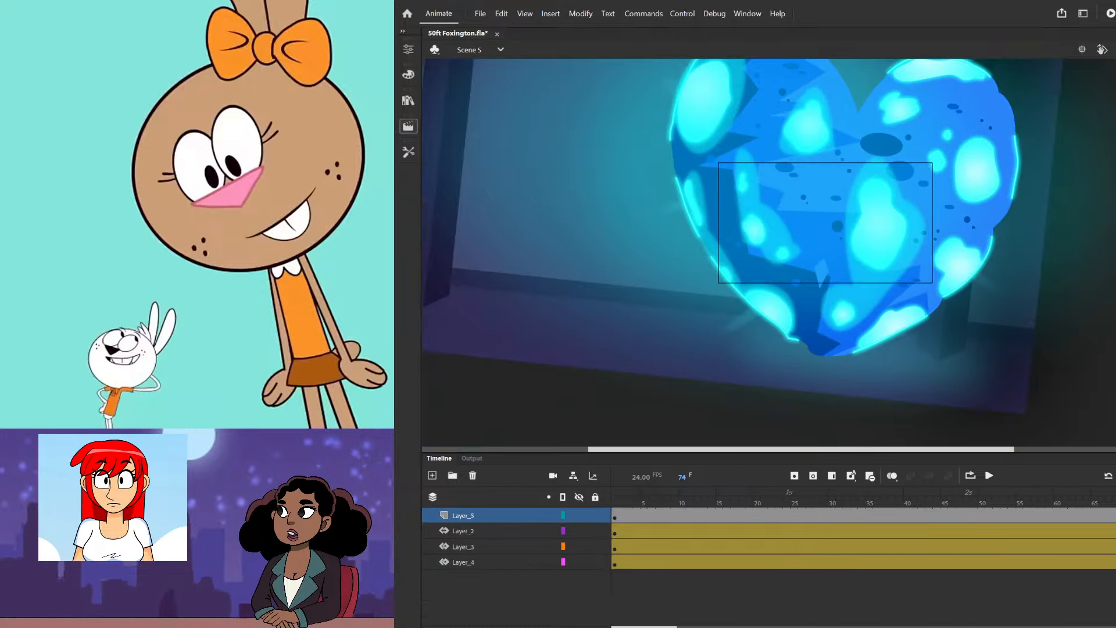
key("ctrl+shift+v")
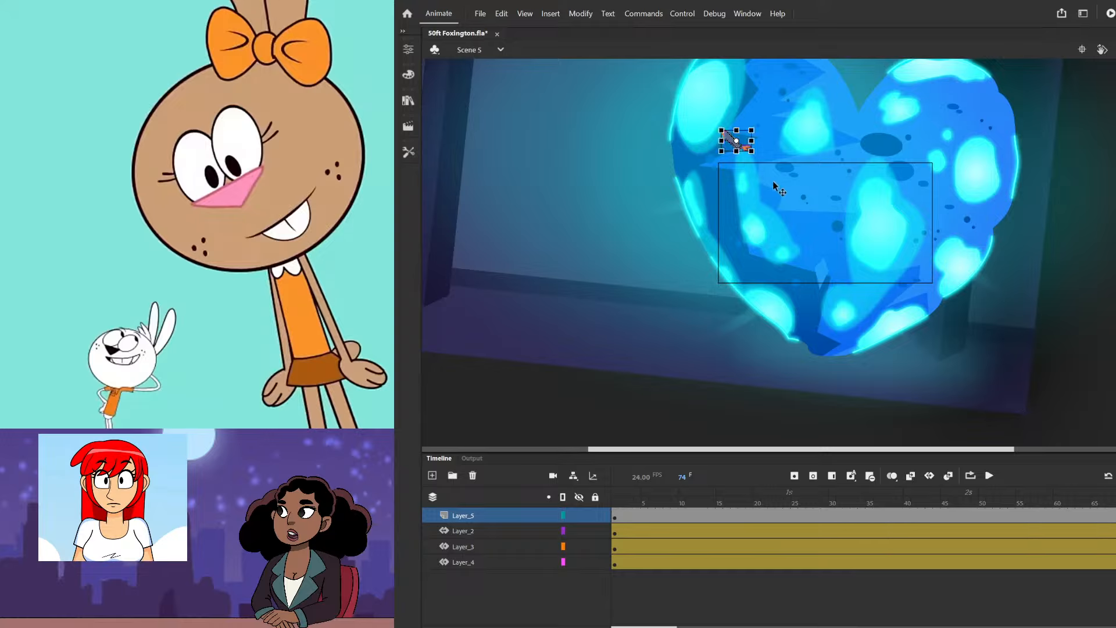
left_click_drag(752, 150, 860, 138)
left_click_drag(788, 171, 773, 243)
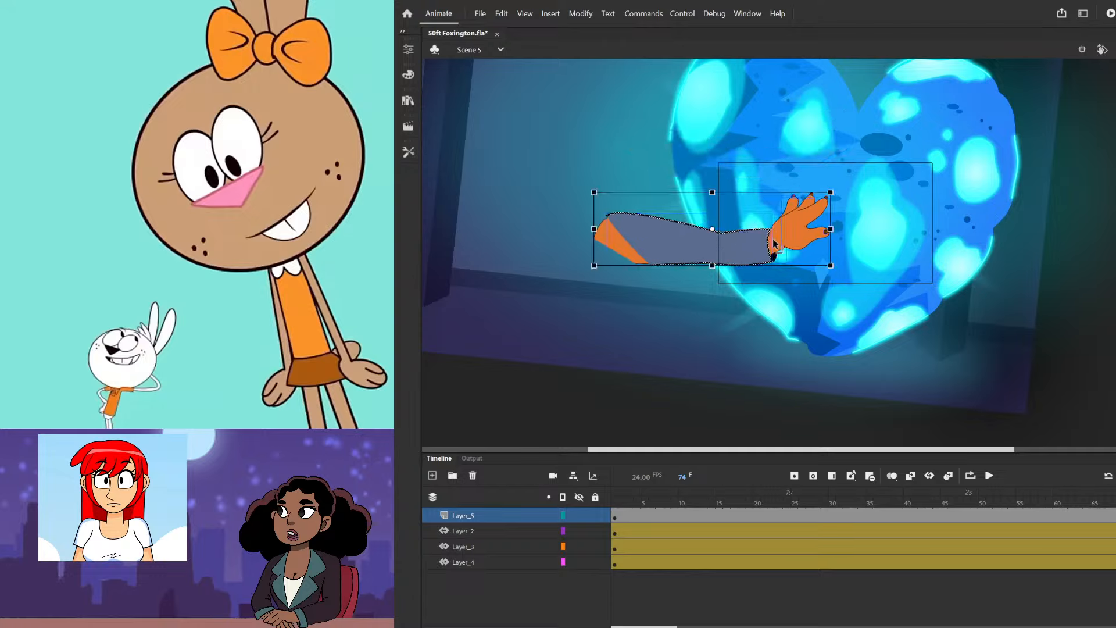
- Try to reposition the pasted arm by selecting and moving its sleeve and hand pieces separately
left_click(622, 288)
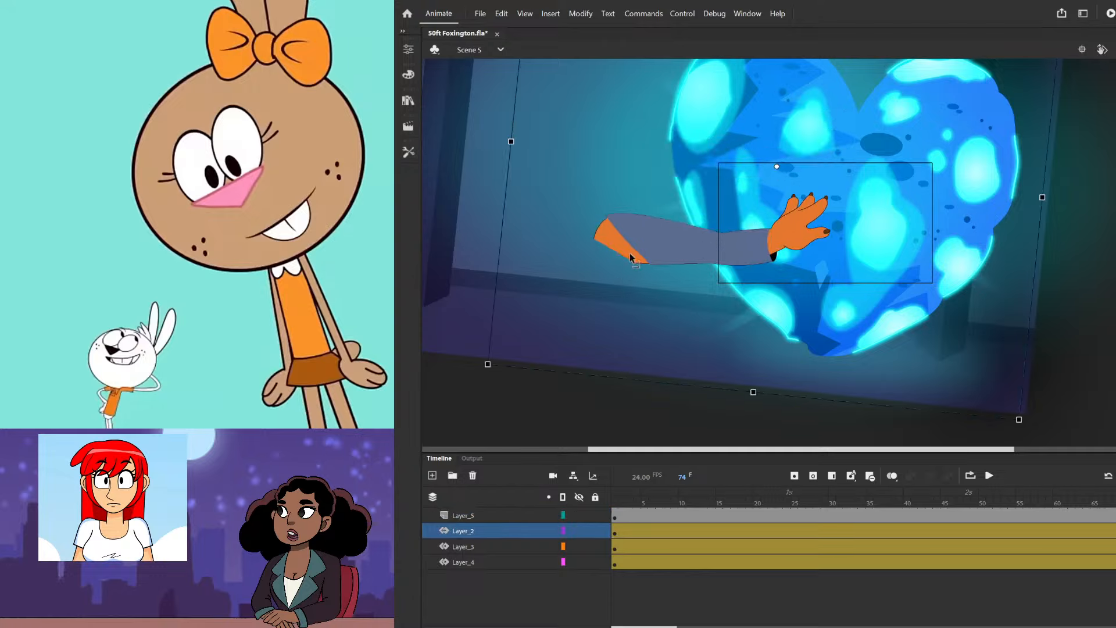
left_click(635, 251)
scroll(670, 243, "up", 2)
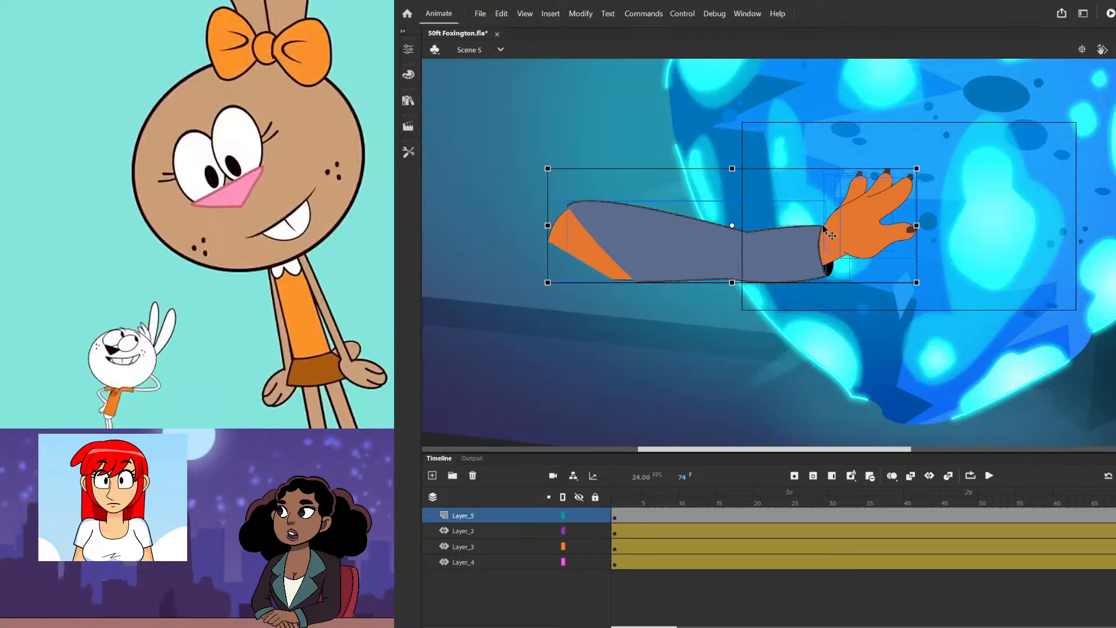
scroll(872, 198, "up", 2)
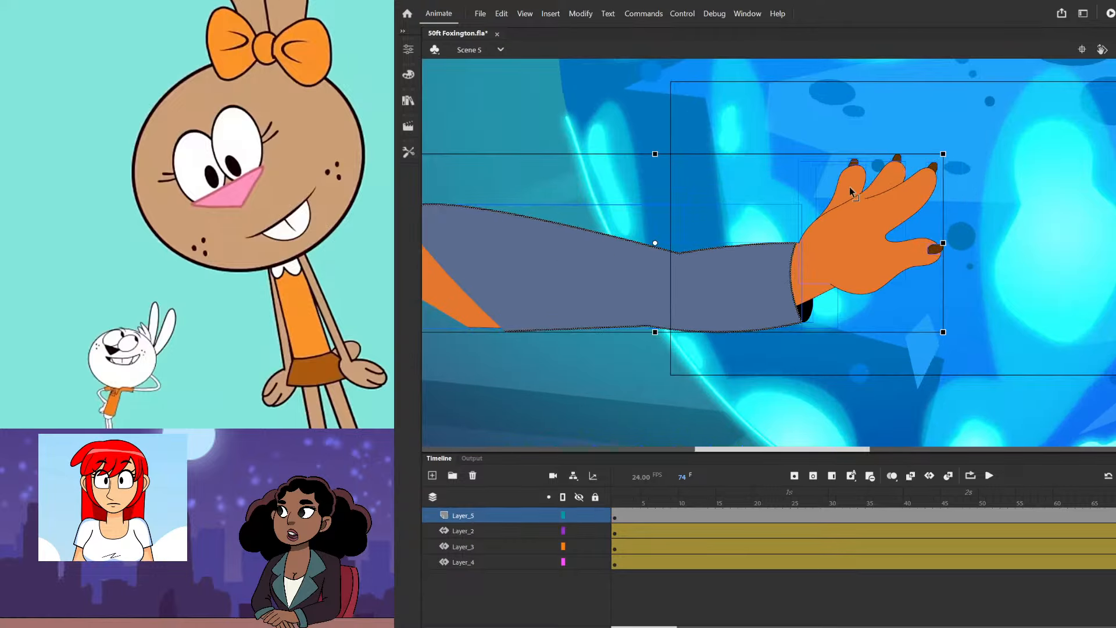
left_click(898, 157, "shift")
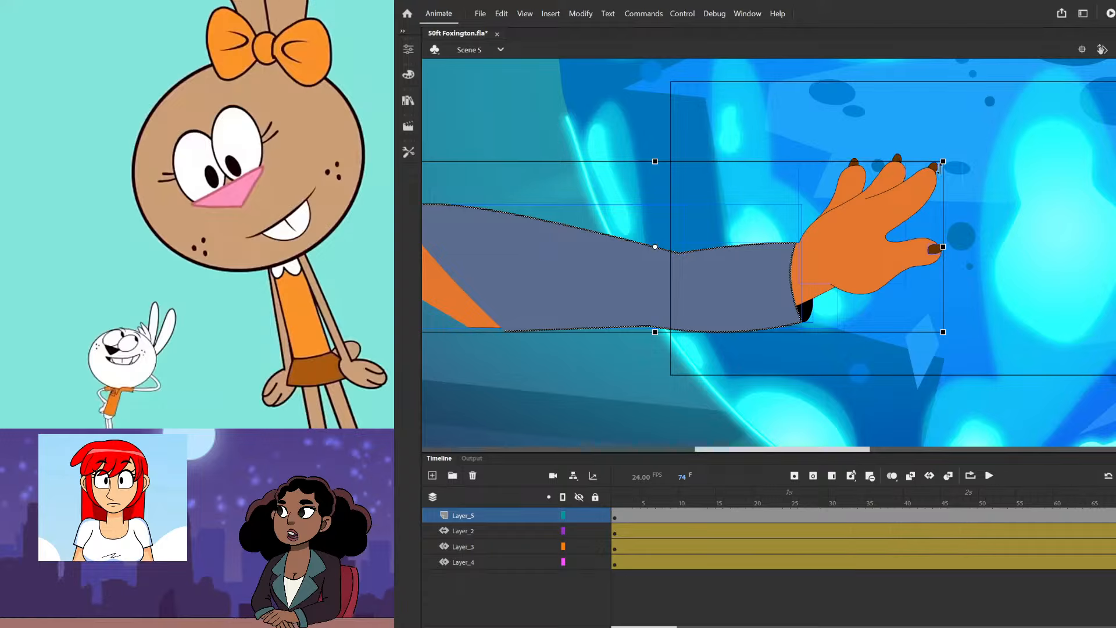
left_click(935, 254, "shift")
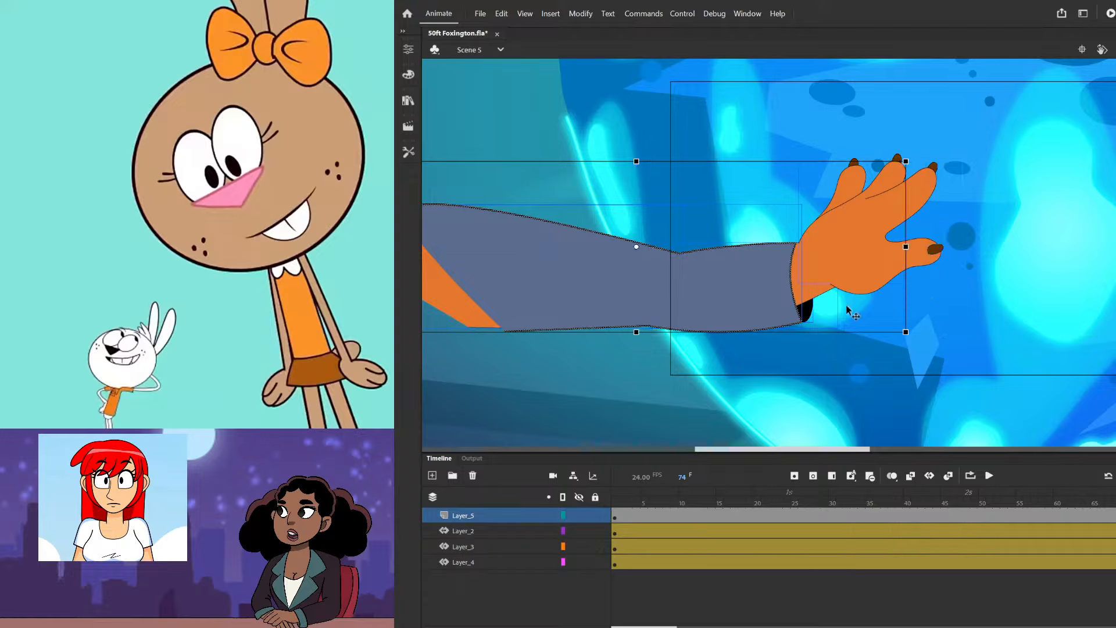
left_click_drag(755, 280, 757, 324)
key("ctrl+z")
scroll(881, 256, "down", 2)
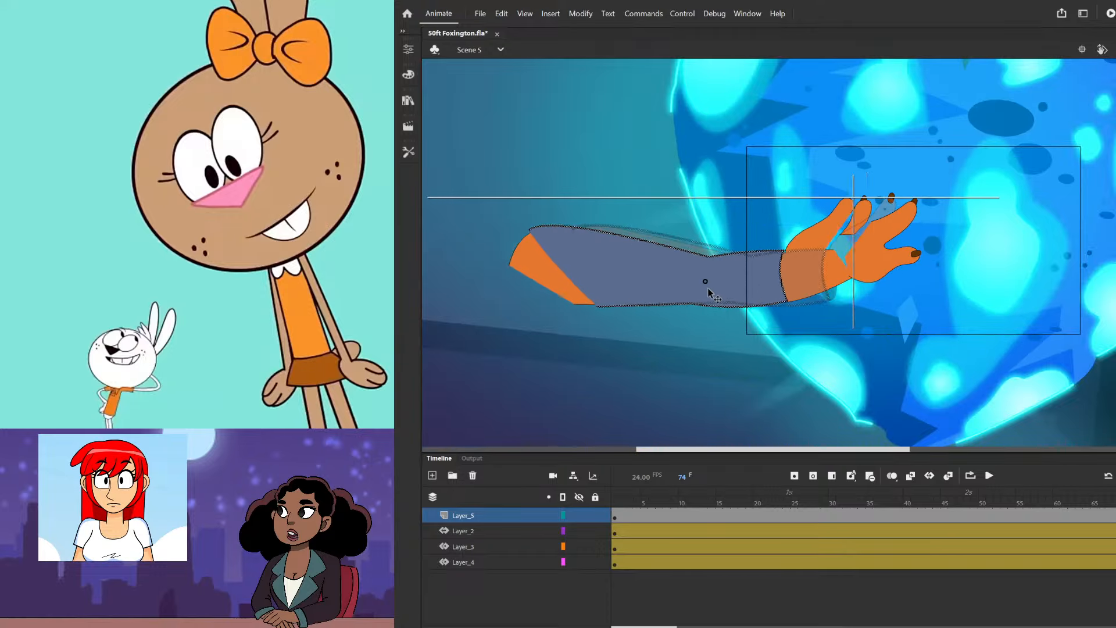
left_click_drag(872, 252, 716, 214)
key("ctrl+z")
left_click(865, 222, "shift")
key("ctrl+z")
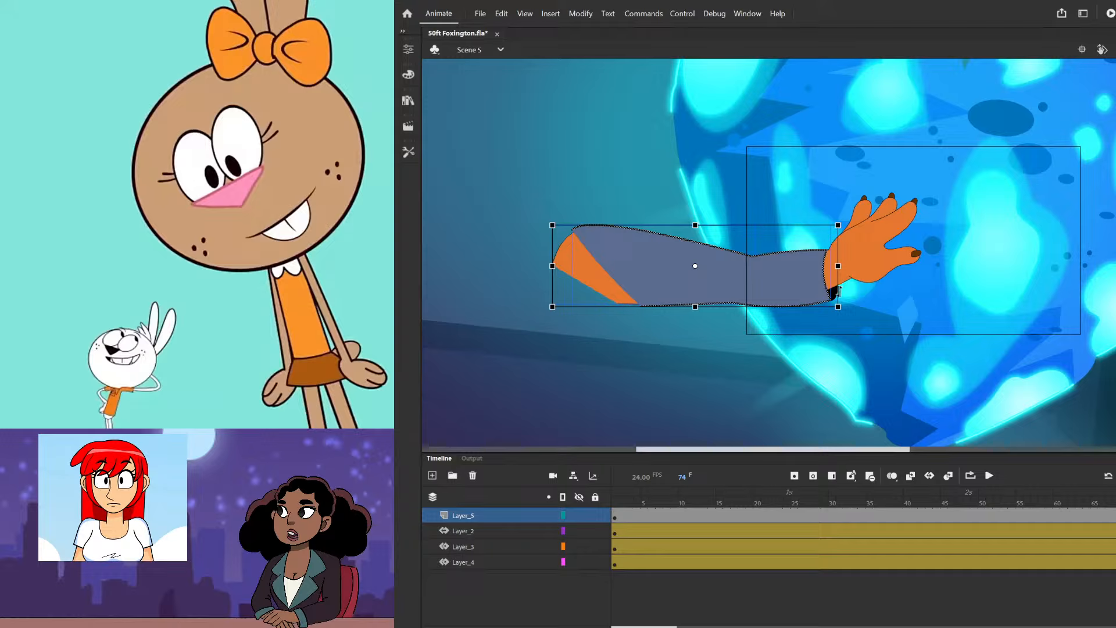
left_click(834, 292, "shift")
left_click(737, 290, "shift")
left_click(738, 291, "shift")
left_click(610, 281, "shift")
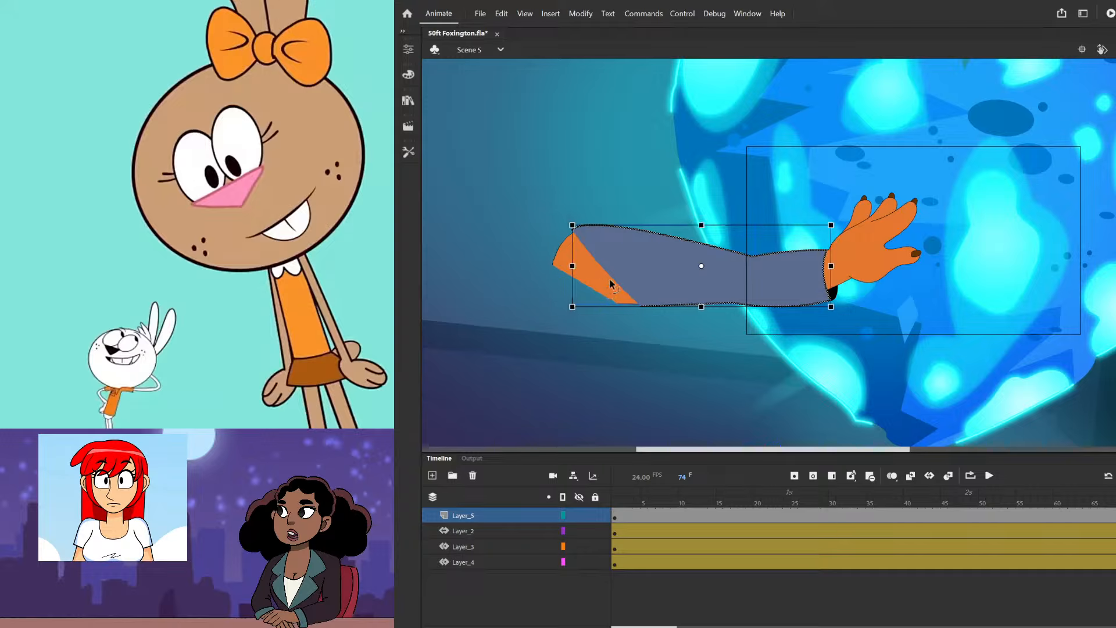
left_click(710, 260, "shift")
left_click(710, 259, "shift")
left_click(717, 181)
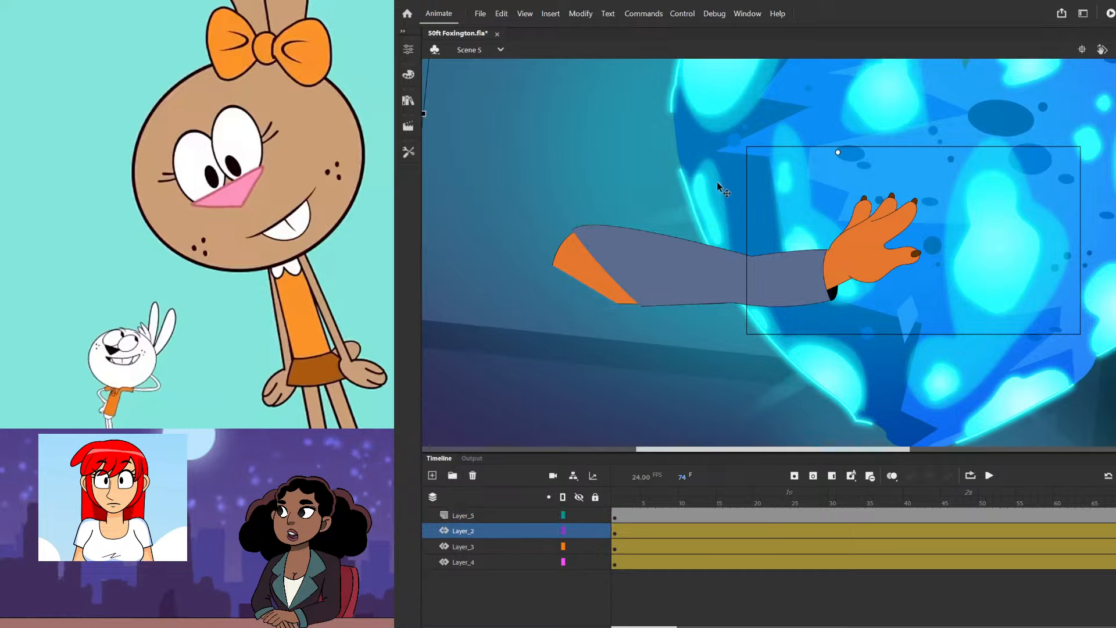
- Trim the shoulder end of the arm by deleting the outer part of the orange arm shape and of the blue sleeve shape
double_click(592, 277)
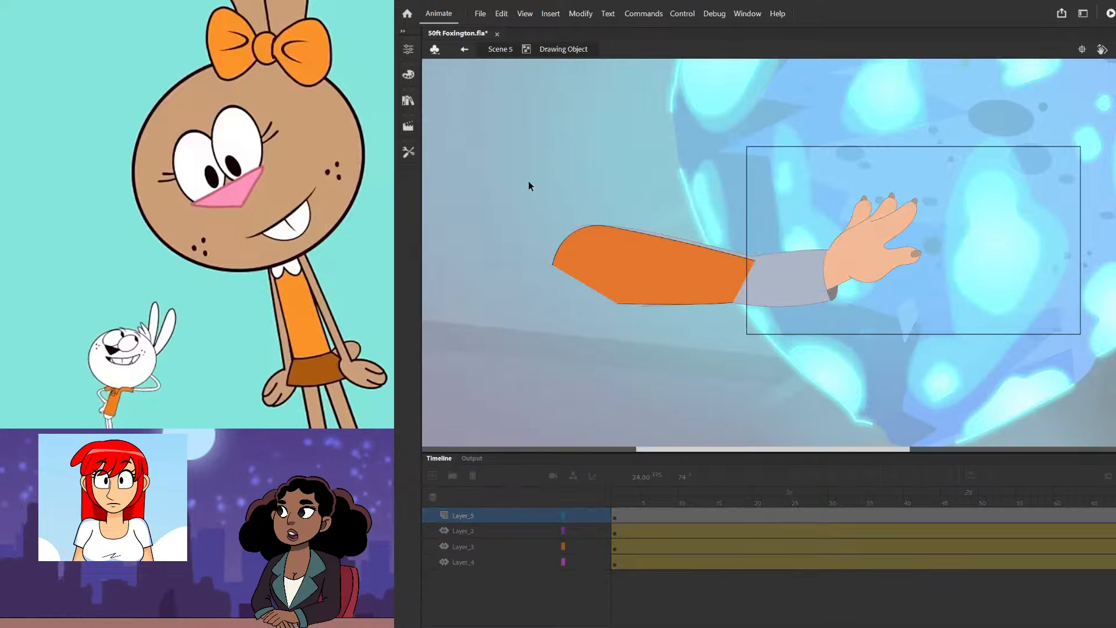
left_click_drag(511, 167, 648, 306)
key("Delete")
double_click(624, 327)
double_click(599, 232)
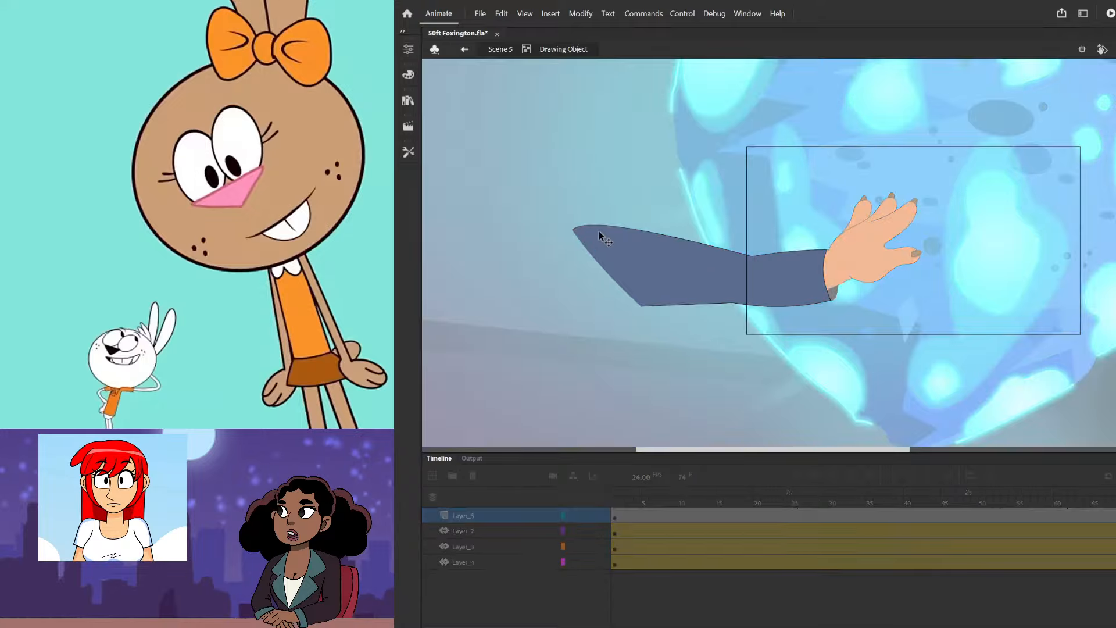
mouse_move(553, 171)
left_mouse_down()
mouse_move(636, 319)
mouse_move(649, 321)
left_mouse_up()
key("Delete")
double_click(634, 338)
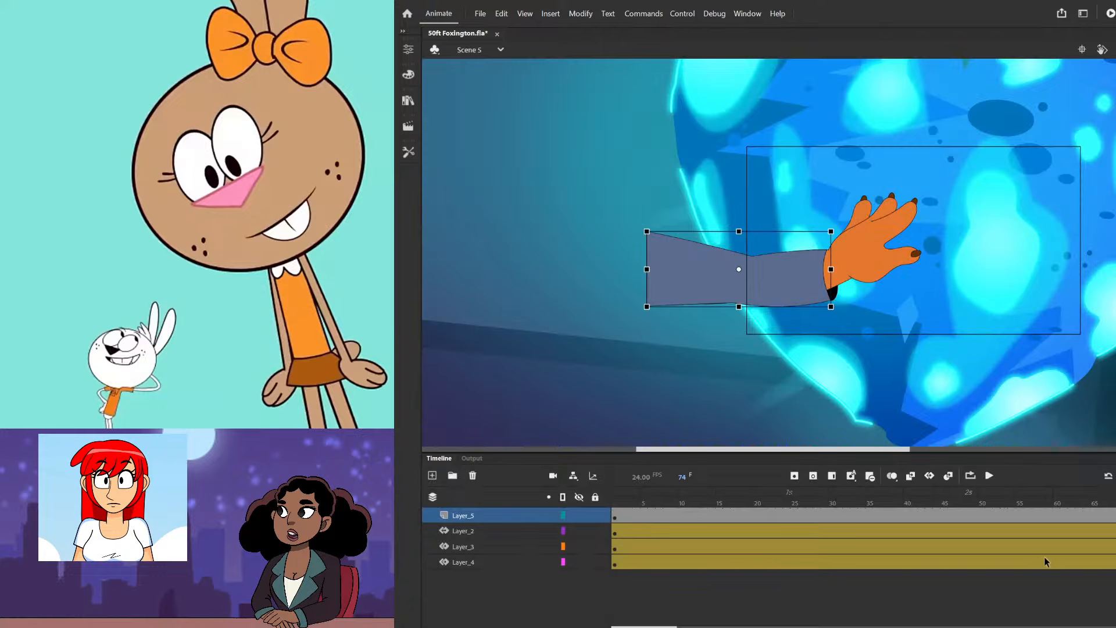
- Thicken the outlines of the sleeve and hand pieces and play the close-up with artwork outside the stage clipped
left_click(860, 210, "shift")
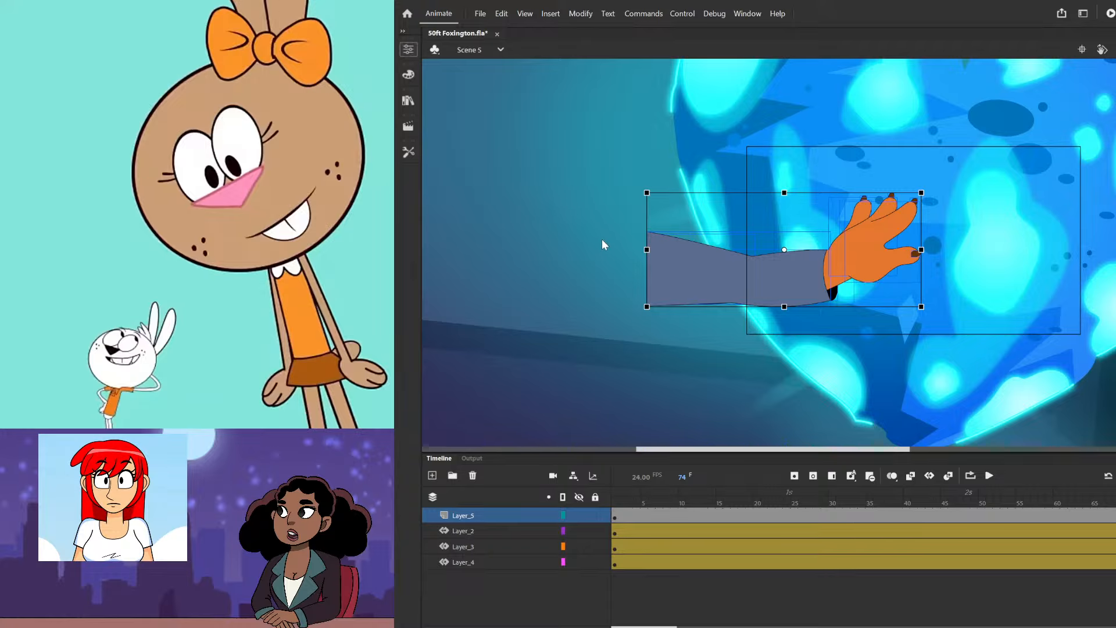
left_click(980, 137)
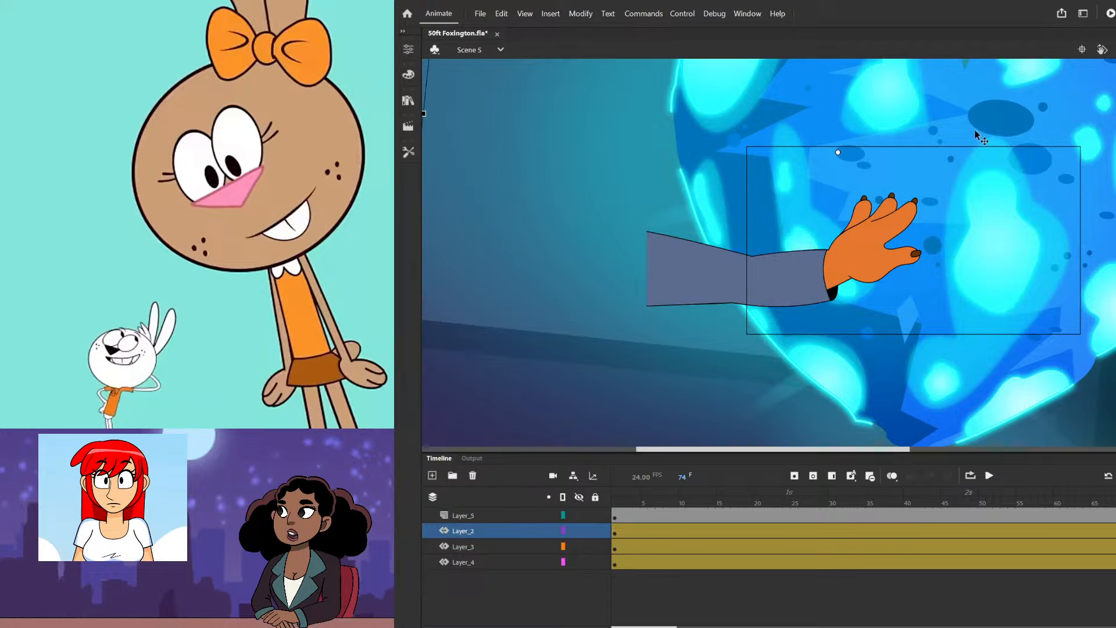
left_click(1102, 50)
key("Return")
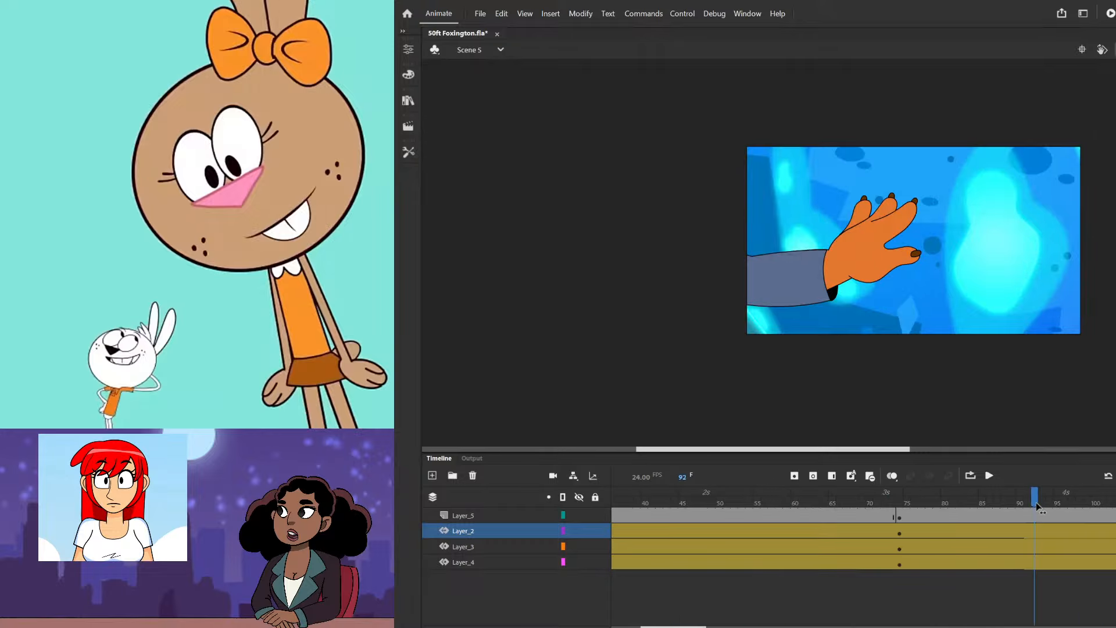
- Convert the arm artwork on Layer_5 after frame 74 into a symbol and open it for editing
left_click(908, 516)
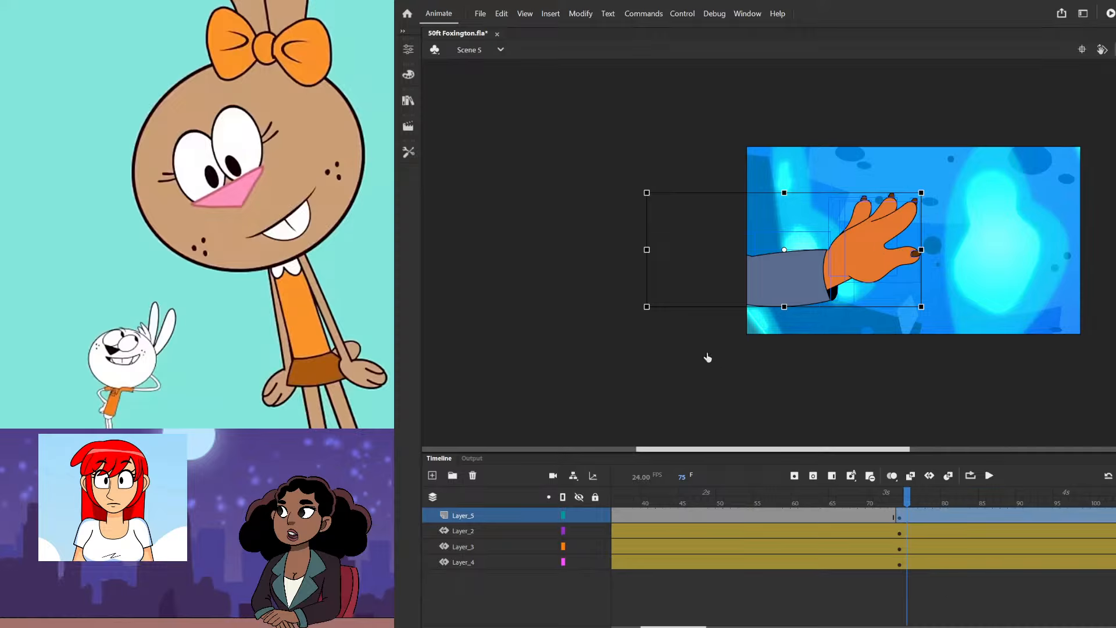
key("ctrl+g")
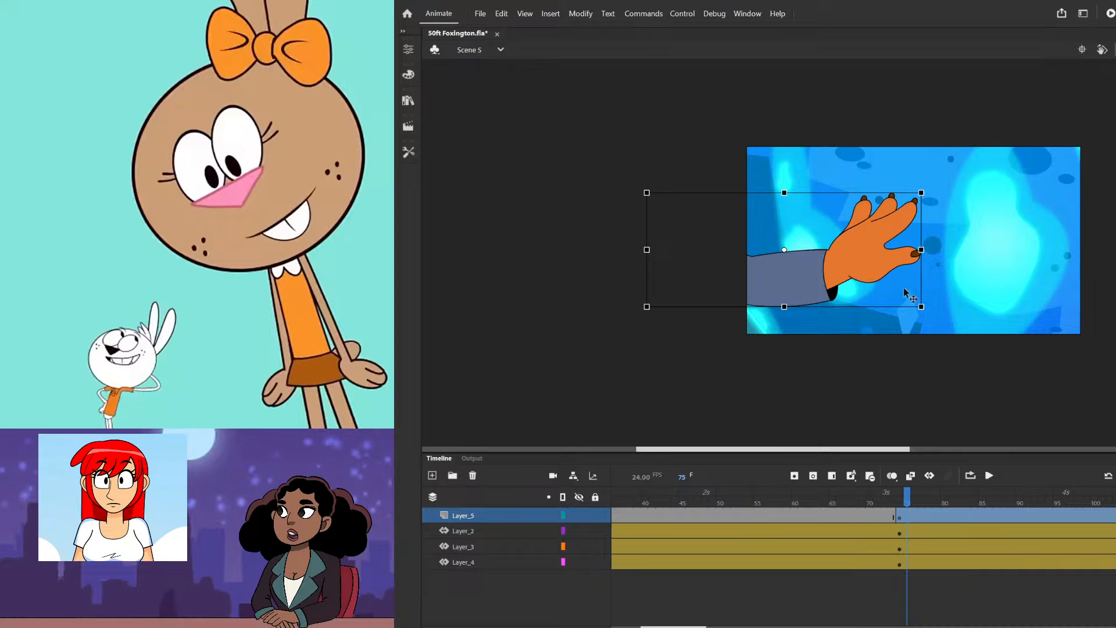
double_click(900, 271)
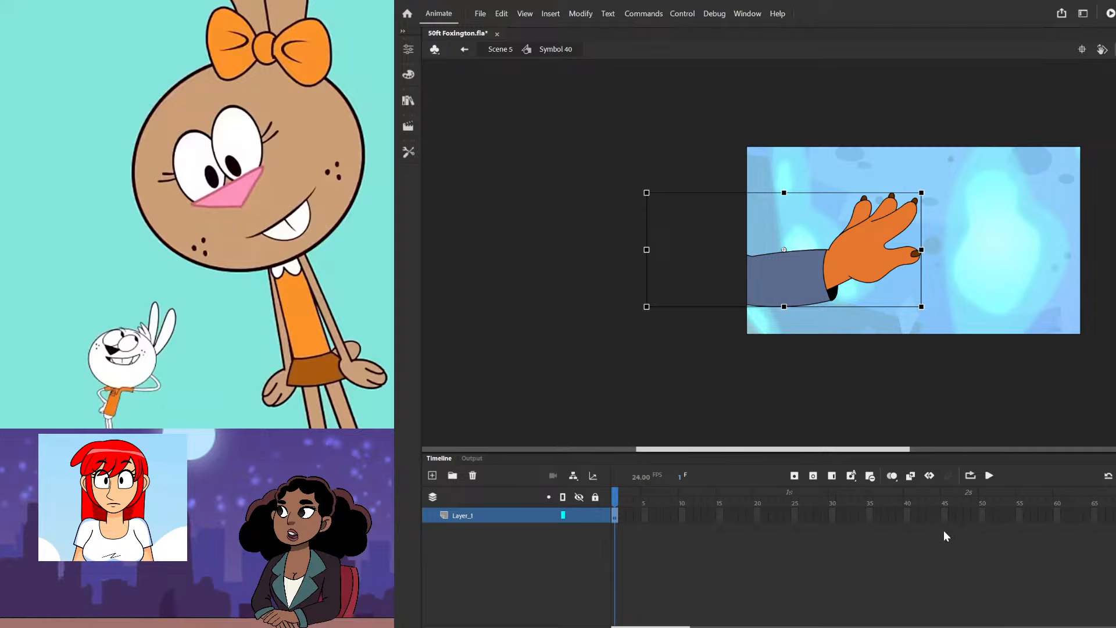
scroll(890, 245, "up", 2)
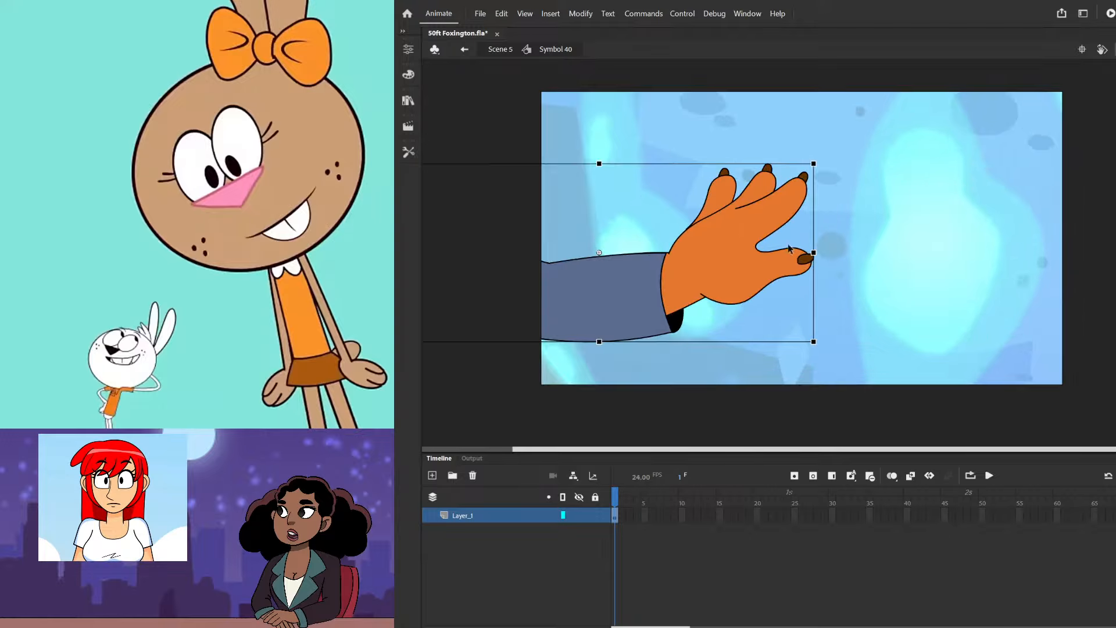
- Open the arm symbol nested inside Symbol 40 for editing and select its hand pieces
double_click(705, 261)
left_click_drag(862, 137, 732, 318)
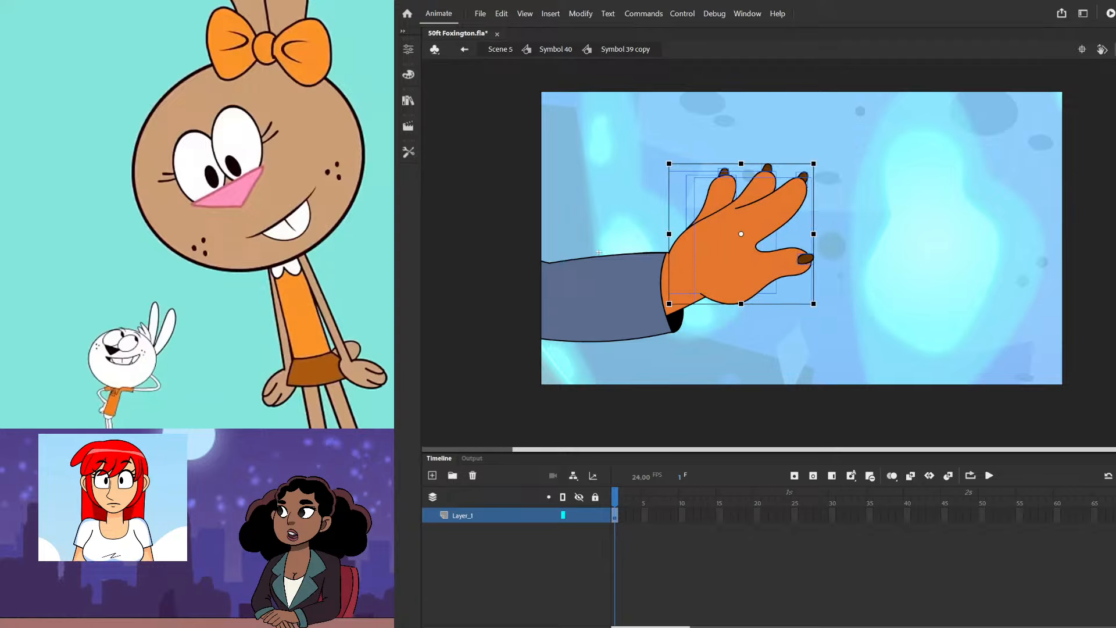
left_click_drag(1115, 111, 822, 111)
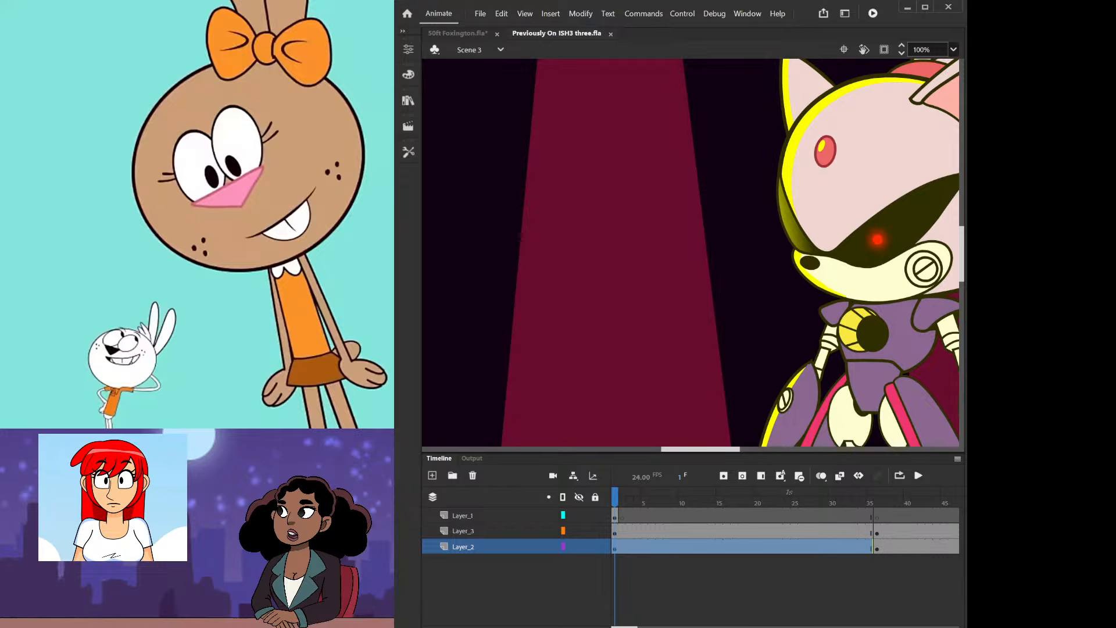
- Clip the artwork outside the stage in Scene 3 of Previously On ISH3 three.fla and select the robot cat
left_click(884, 50)
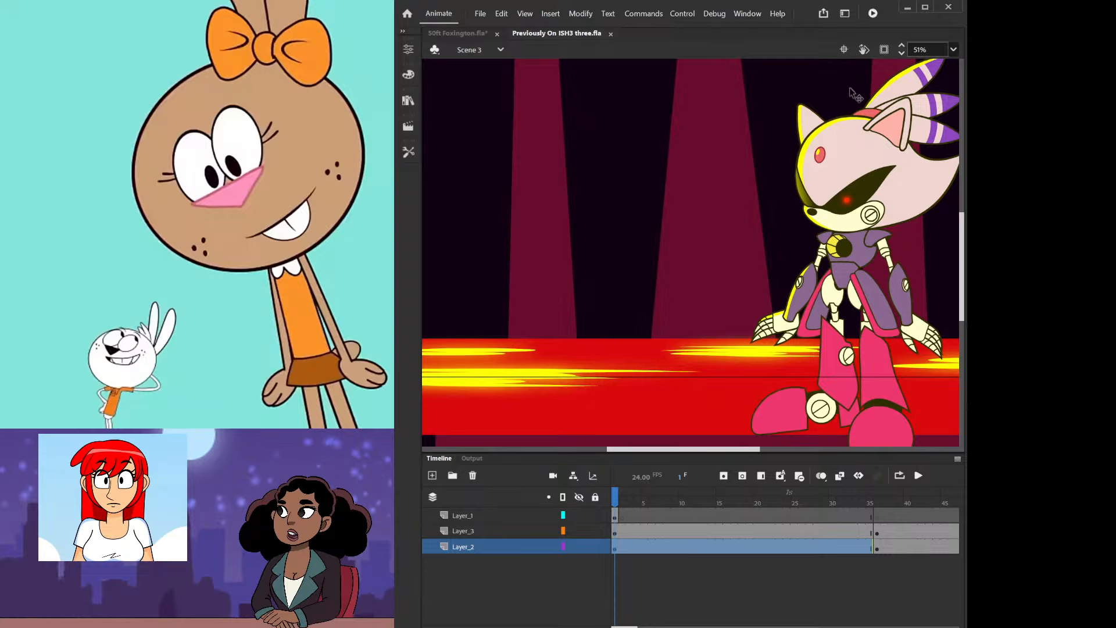
left_click(885, 50)
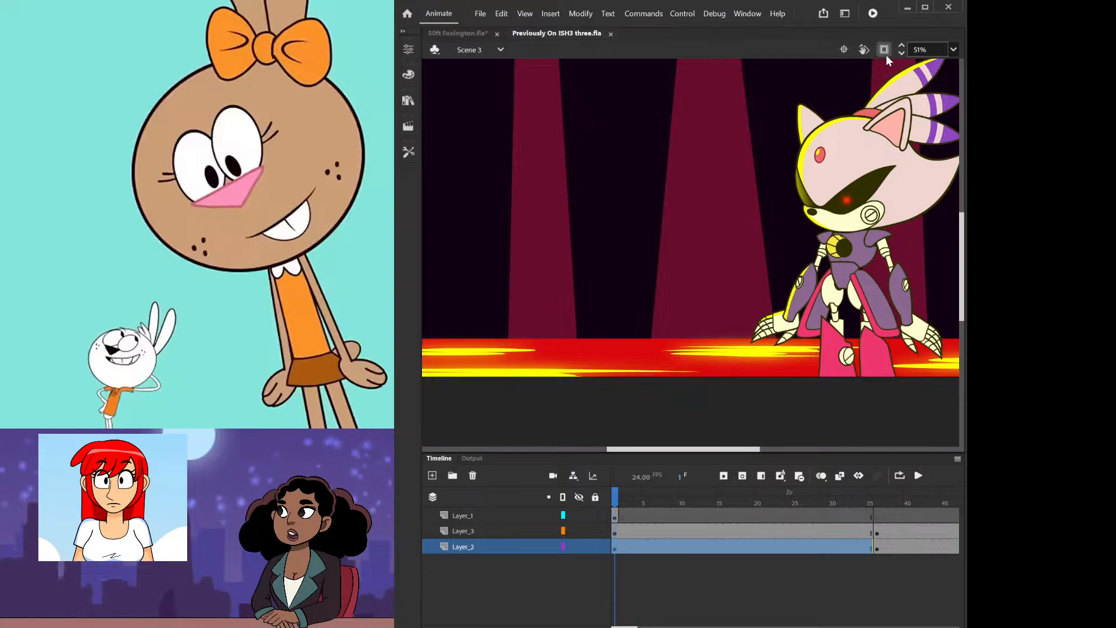
scroll(807, 215, "down", 4)
left_click(744, 338)
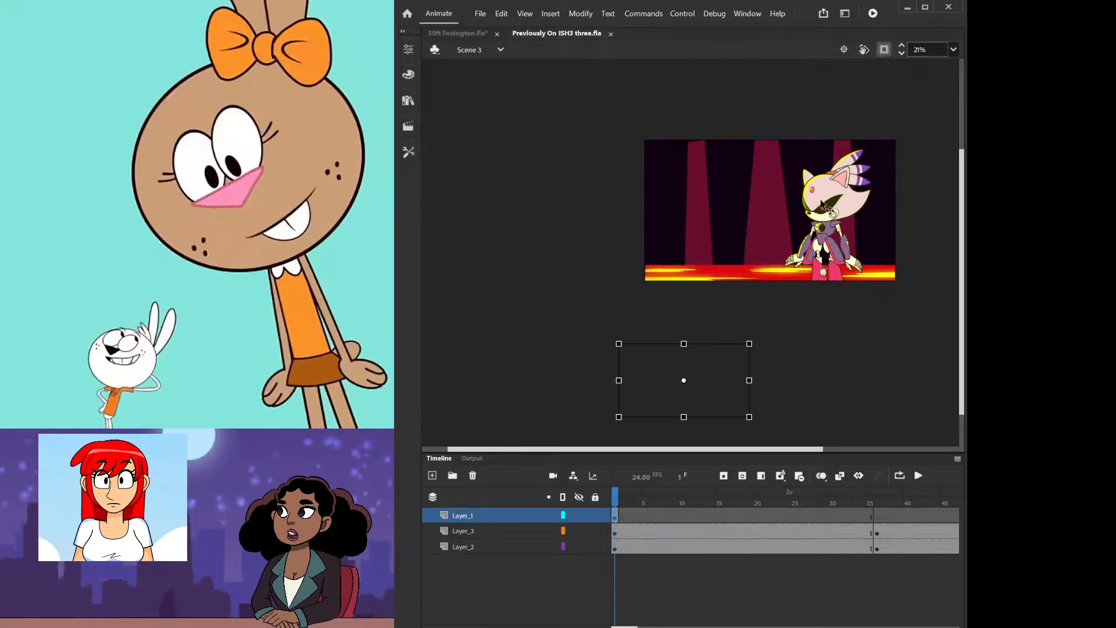
scroll(829, 204, "up", 4)
scroll(767, 185, "down", 1)
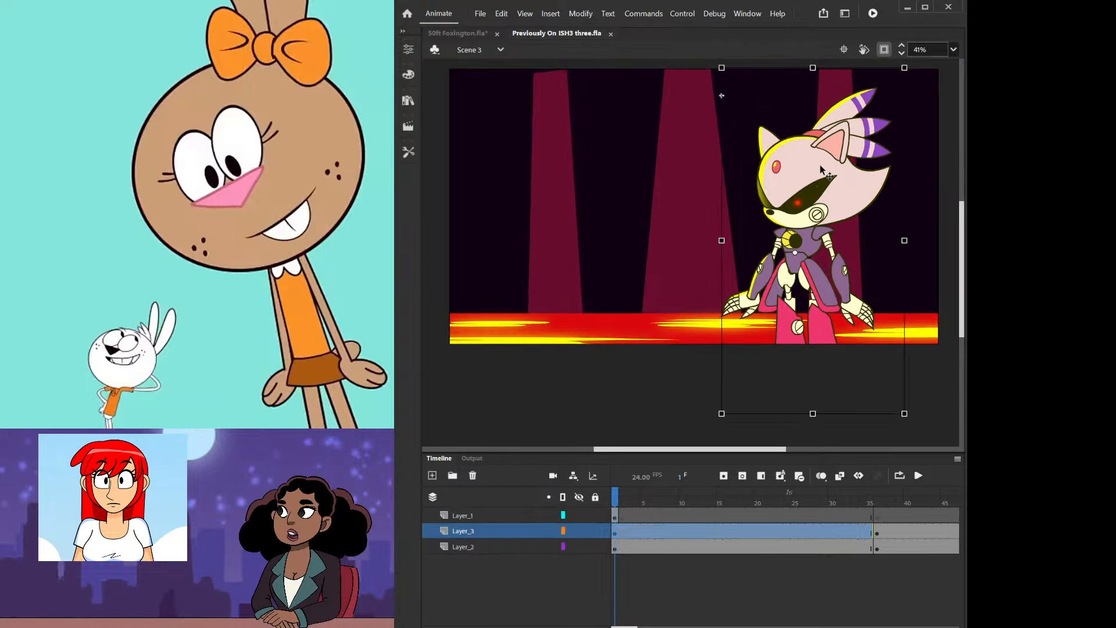
- Examine the successive shots of Scene 3 from the opening robot cat shot to frame 68
left_click_drag(833, 193, 838, 169)
key("ctrl+z")
scroll(761, 251, "down", 3)
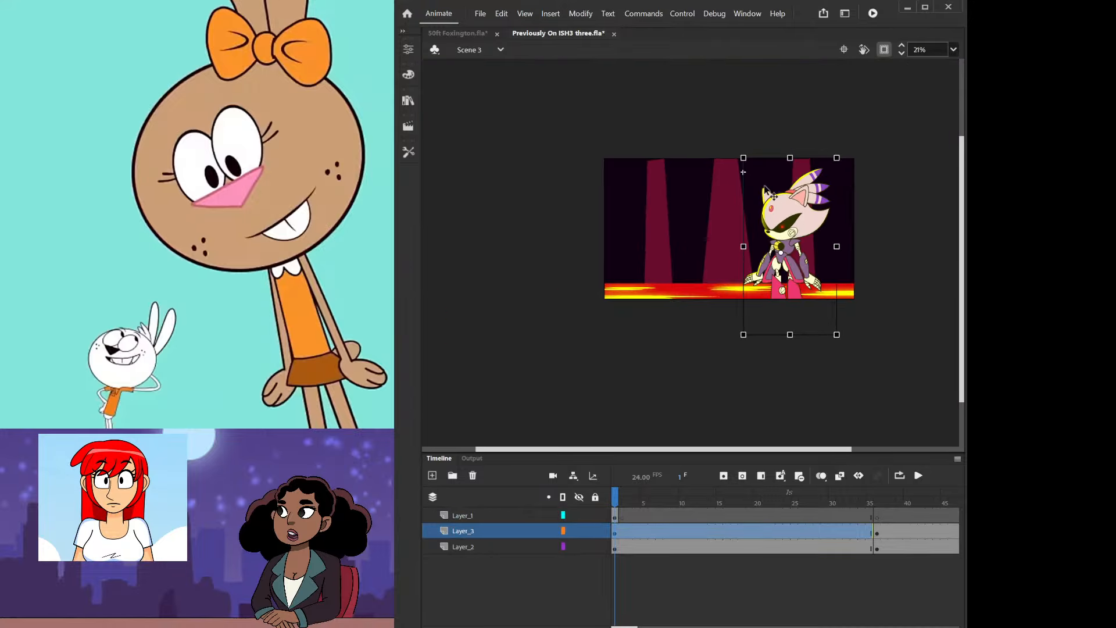
scroll(746, 194, "up", 2)
left_click_drag(871, 498, 892, 495)
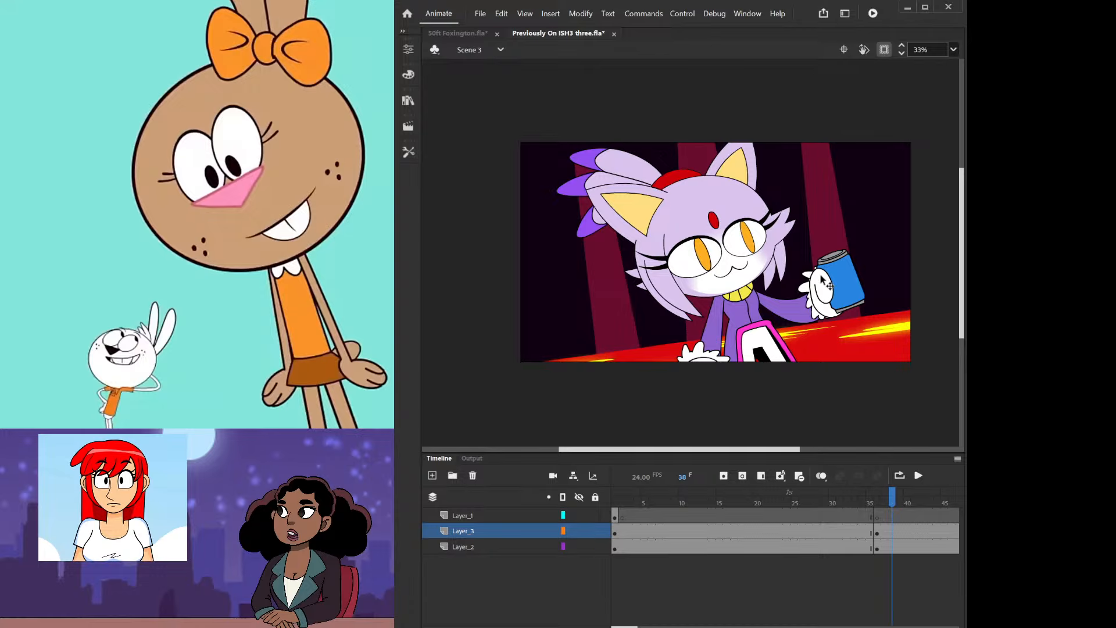
scroll(792, 250, "up", 2)
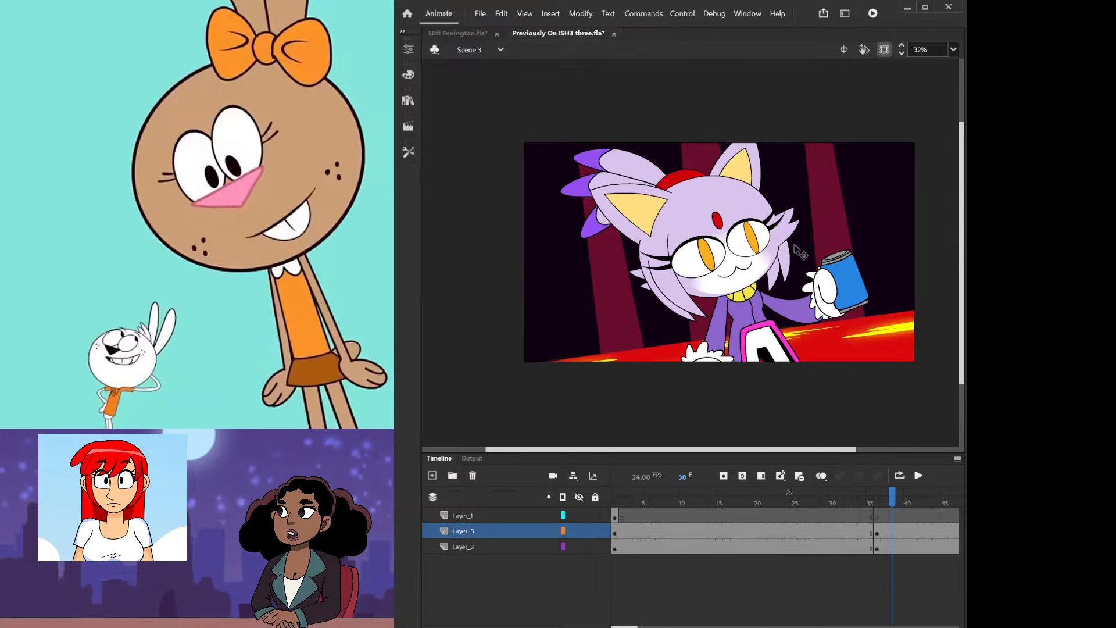
scroll(797, 248, "down", 2)
left_click_drag(896, 498, 819, 495)
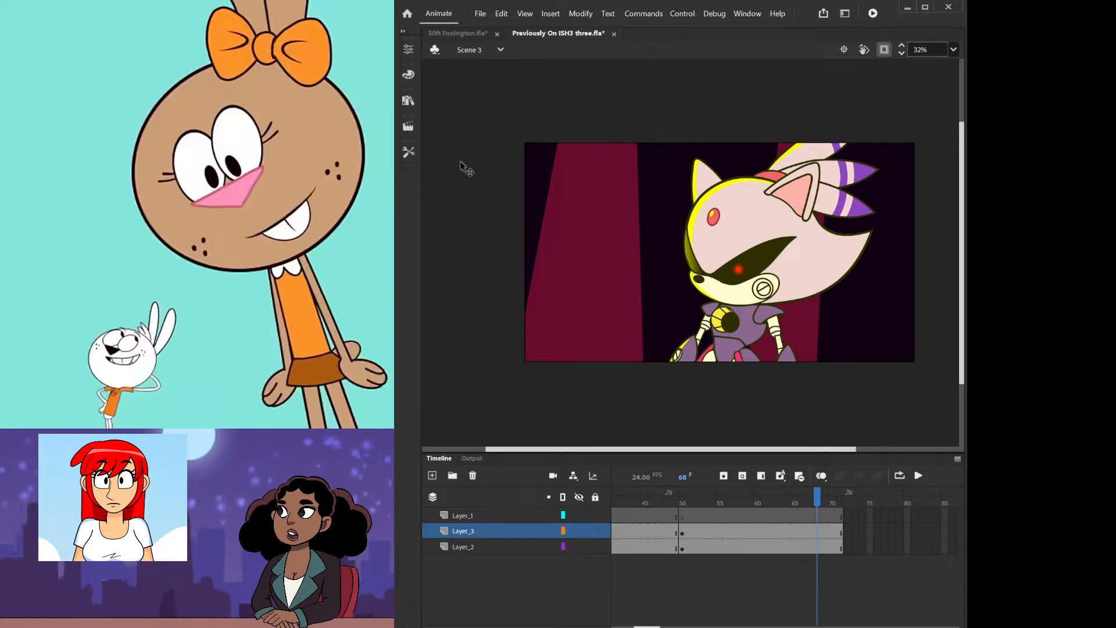
- Look through Scene 2 and play back Scene 1 with the glowing green gem
left_click(415, 121)
left_click(449, 135)
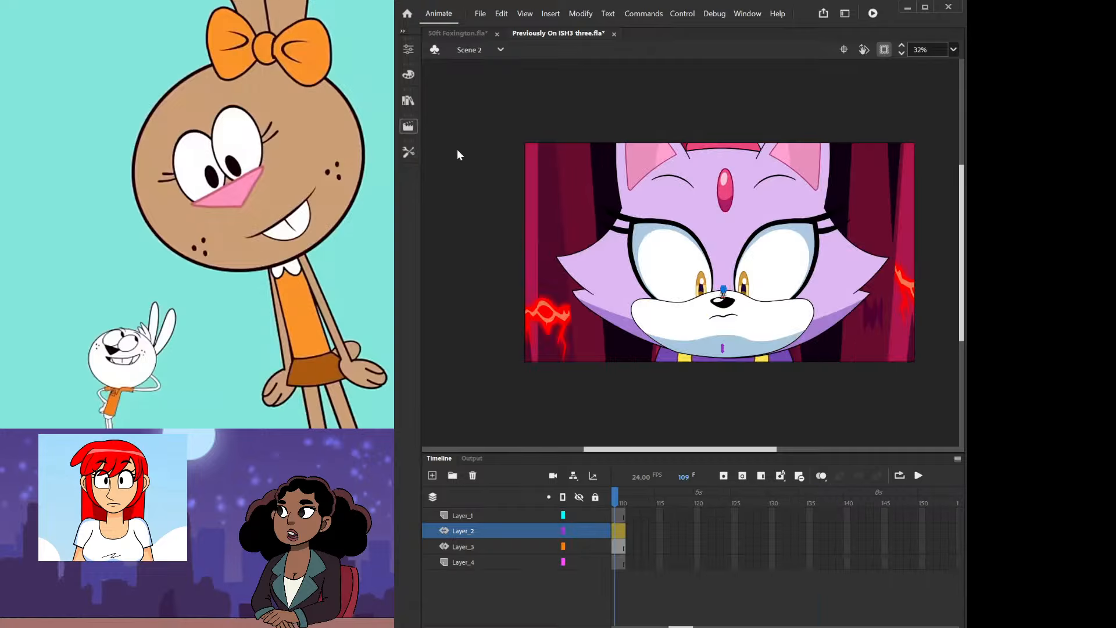
left_click(457, 149)
left_click(457, 163)
left_click(629, 493)
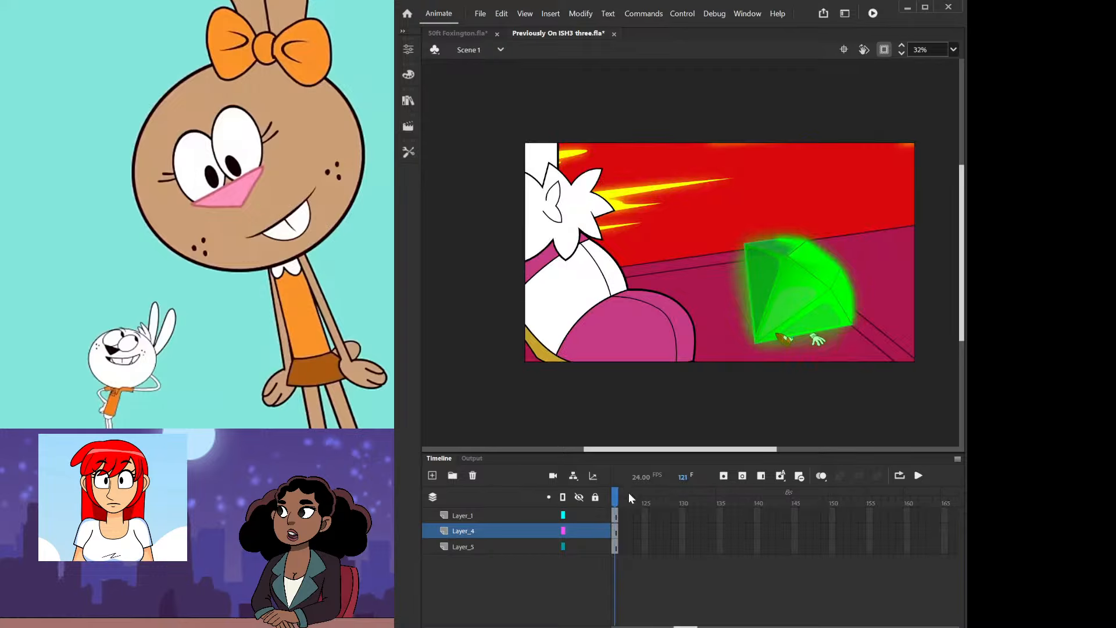
left_click_drag(629, 493, 592, 494)
left_click_drag(780, 501, 620, 520)
key("Return")
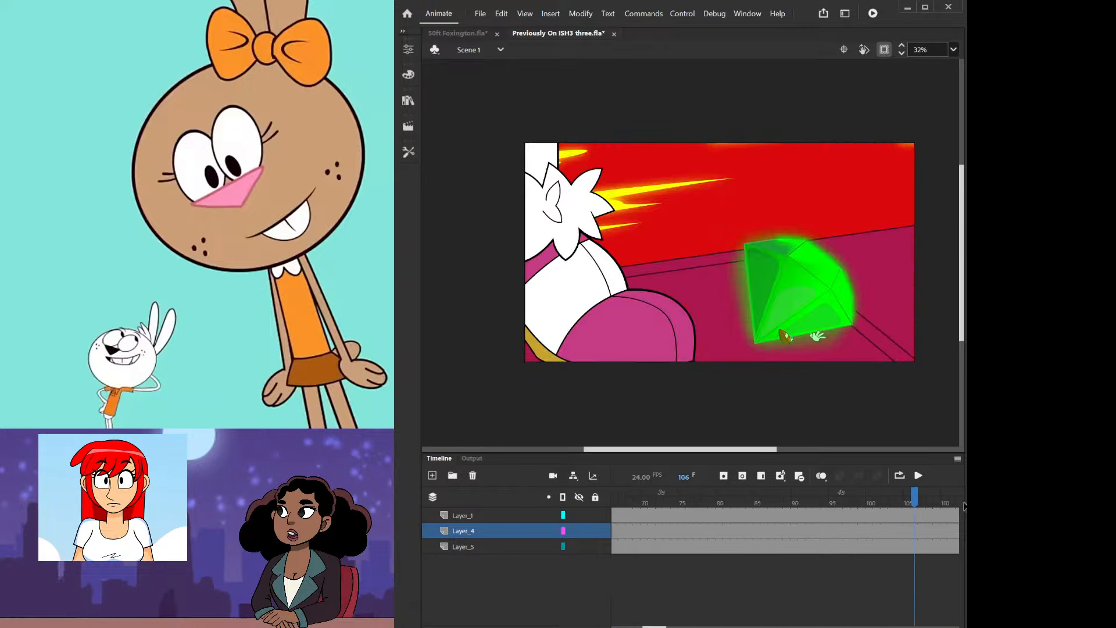
- Return to Scene 3 and examine the robot cat's opening shot up to frame 35
left_click(407, 127)
left_click(453, 148)
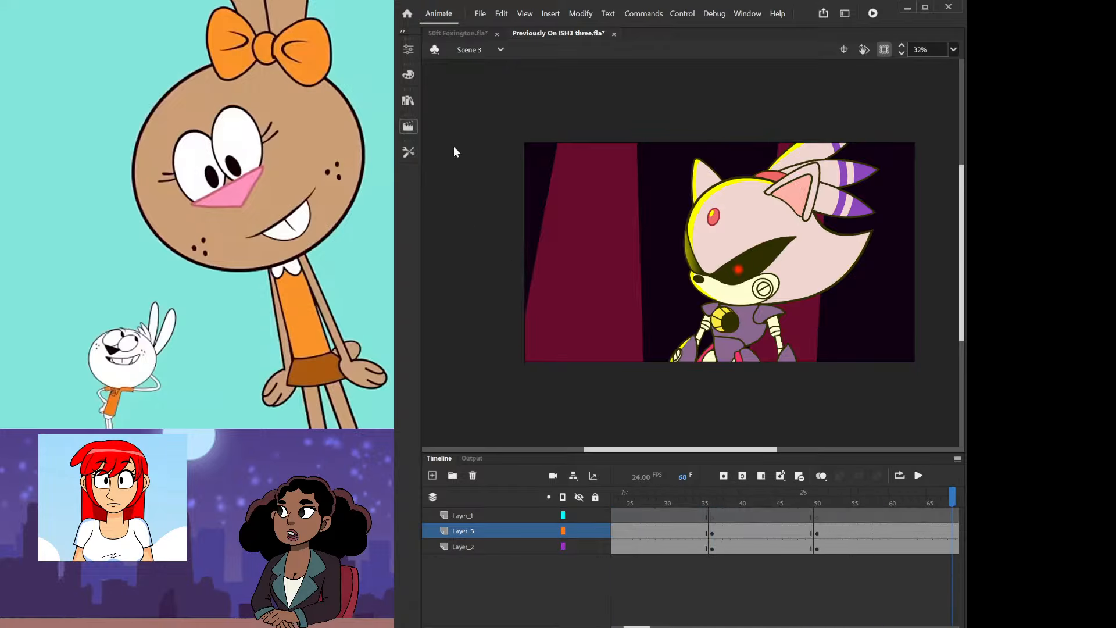
left_click_drag(893, 499, 803, 499)
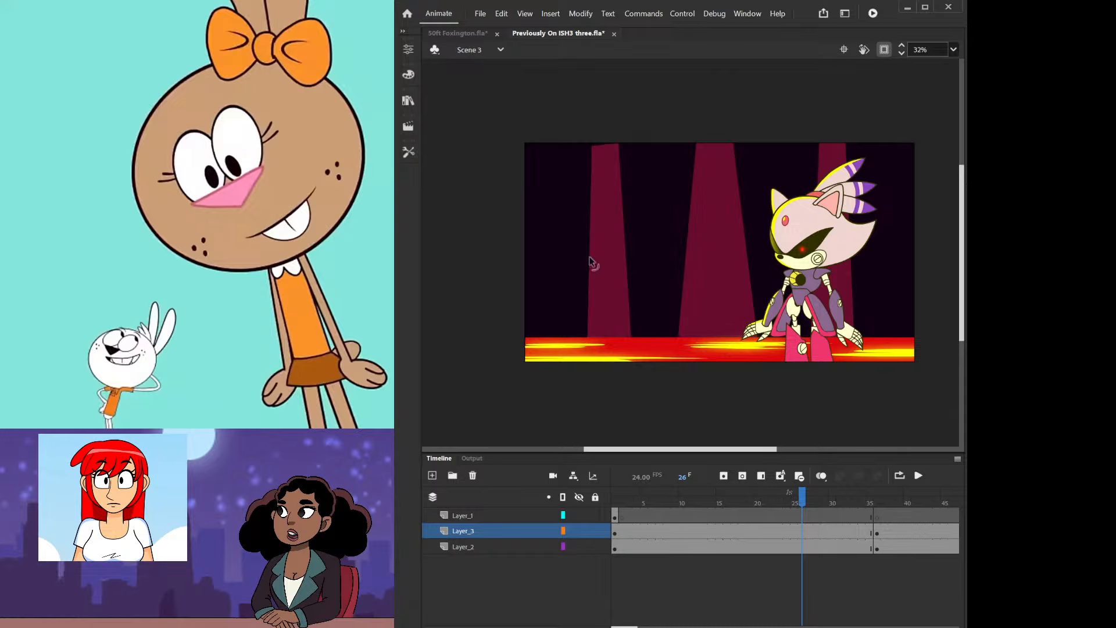
left_click(408, 127)
scroll(820, 214, "up", 5)
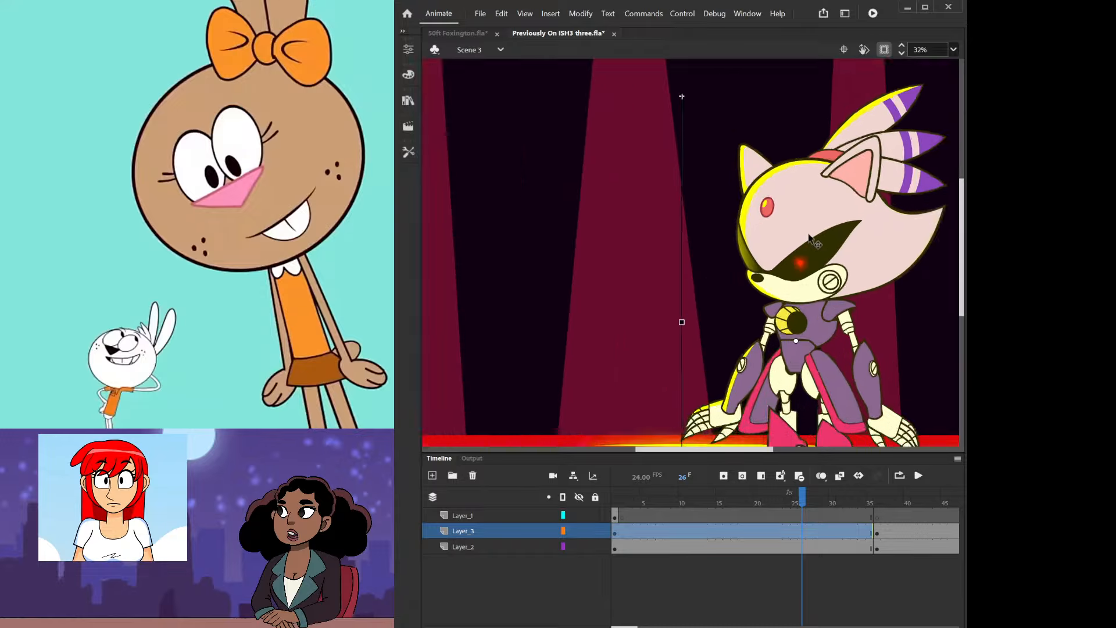
scroll(820, 214, "down", 4)
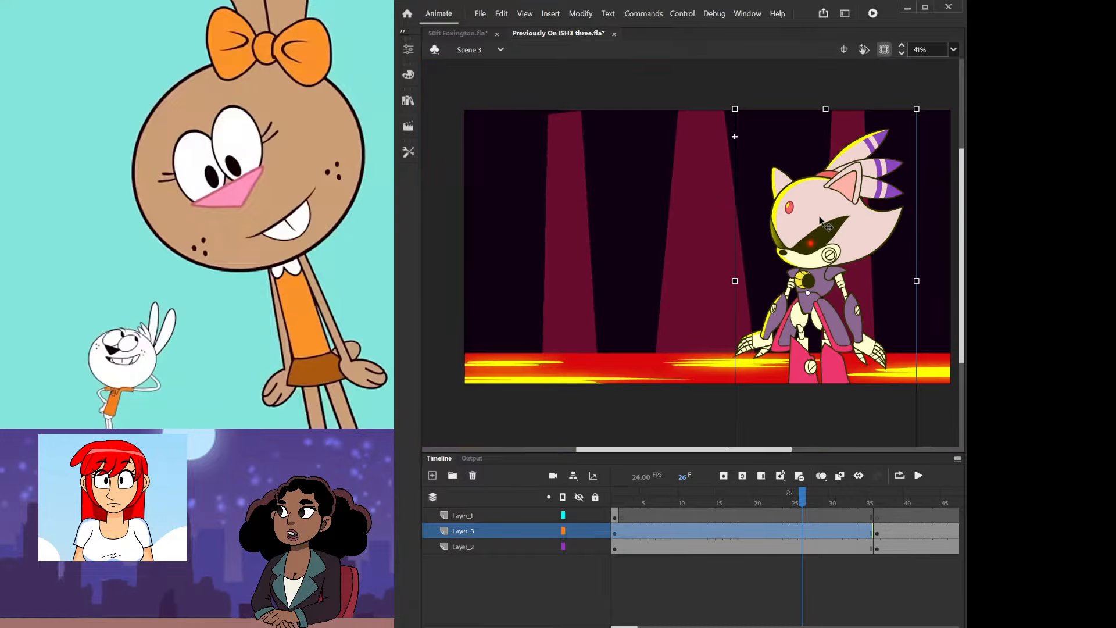
scroll(804, 256, "up", 5)
scroll(804, 256, "down", 5)
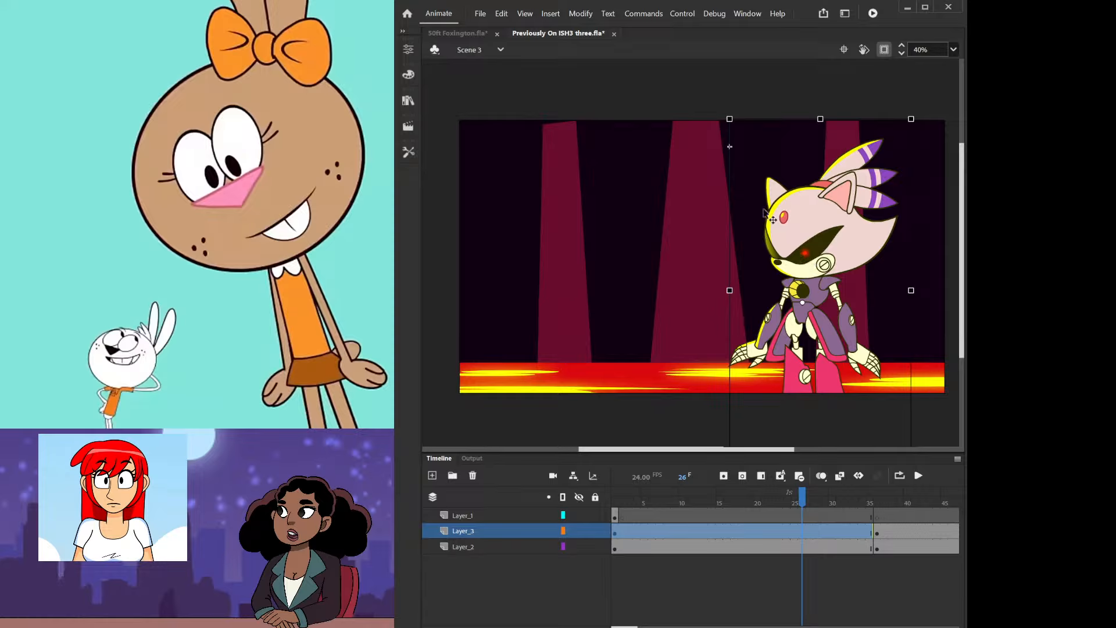
left_click_drag(833, 495, 871, 521)
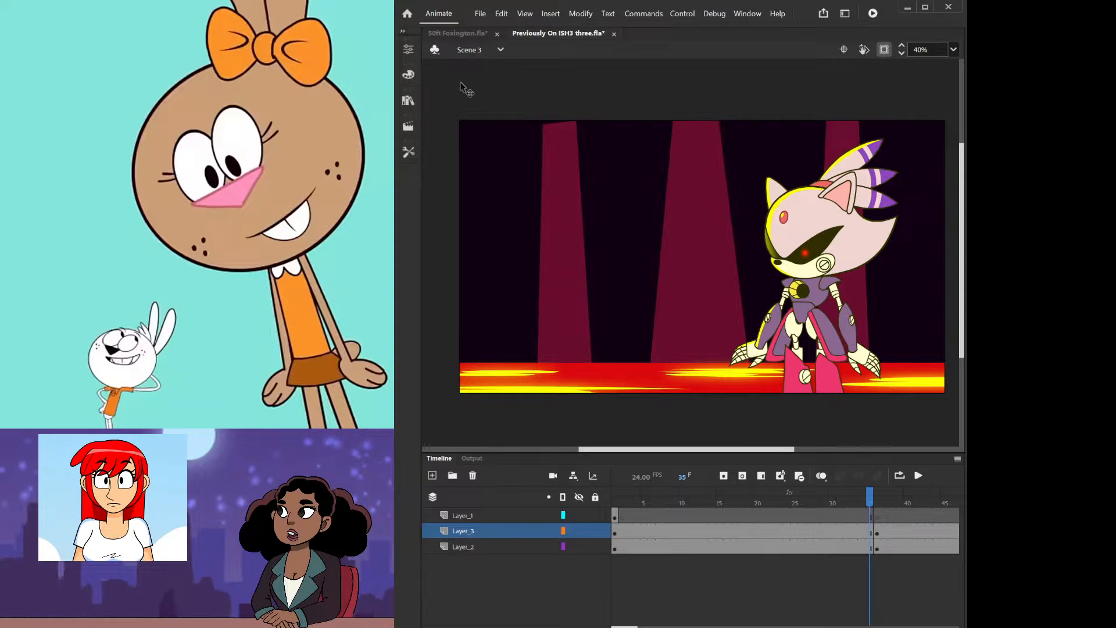
- Return to 50ft Foxington.fla and adjust the wrist-side outlines of the hand's middle and rear finger shapes
left_click(456, 33)
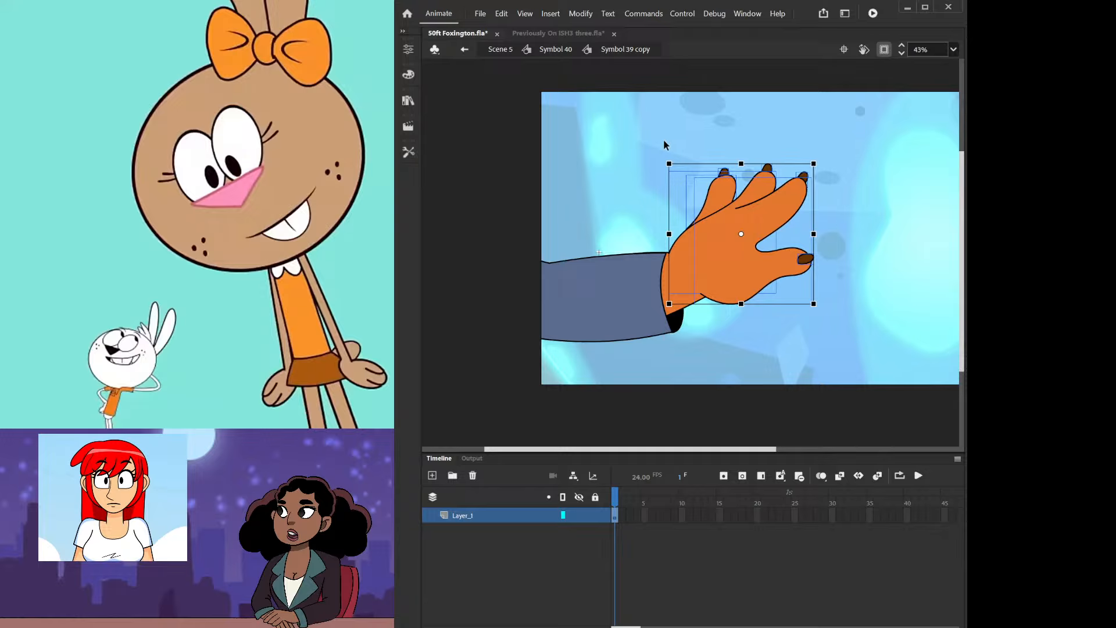
left_click(665, 144)
scroll(713, 239, "up", 3)
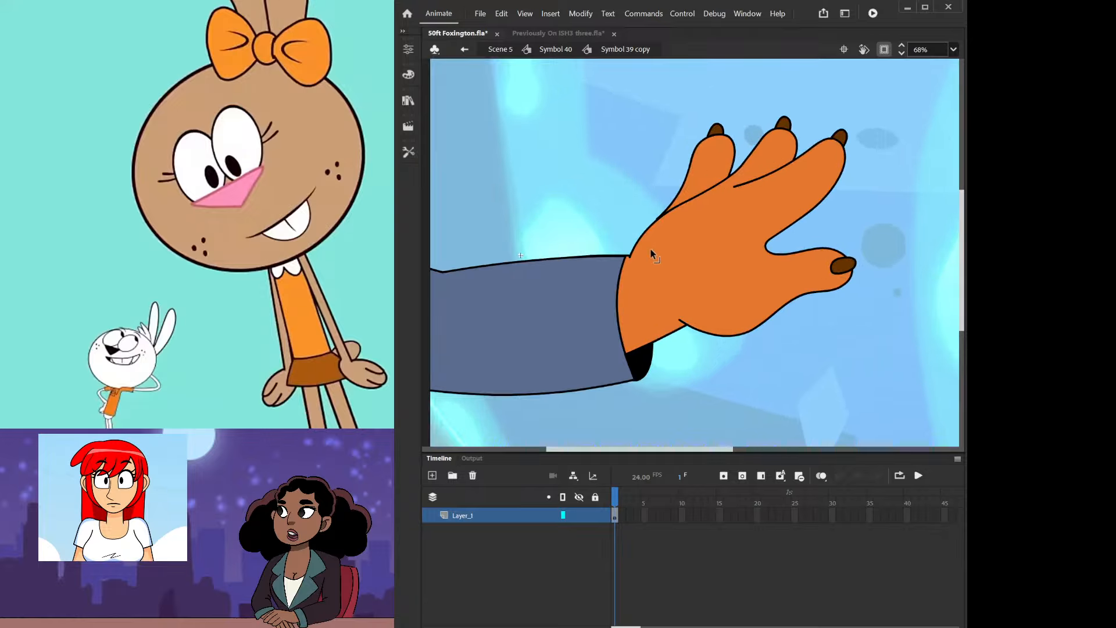
double_click(647, 265)
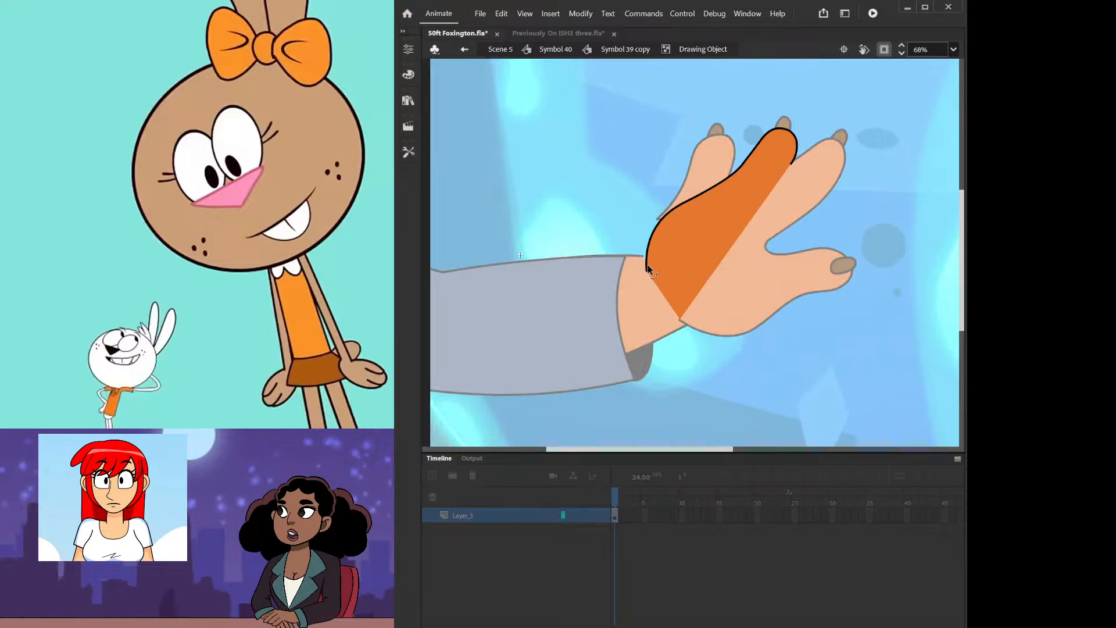
mouse_move(657, 227)
left_mouse_down()
mouse_move(691, 204)
mouse_move(647, 269)
left_mouse_up()
double_click(635, 183)
double_click(683, 201)
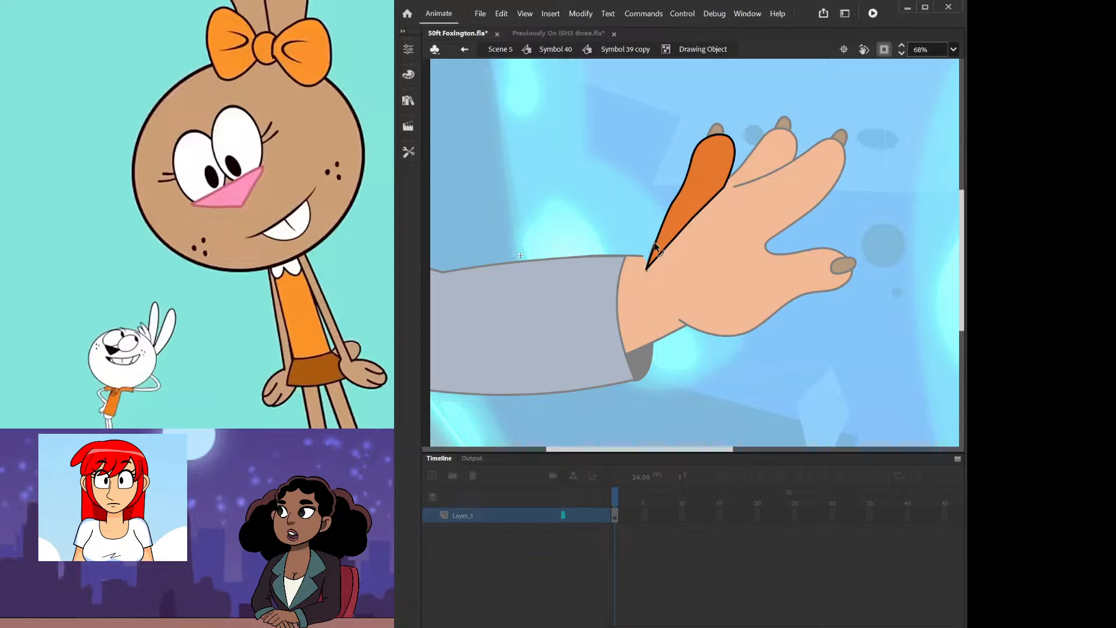
double_click(638, 228)
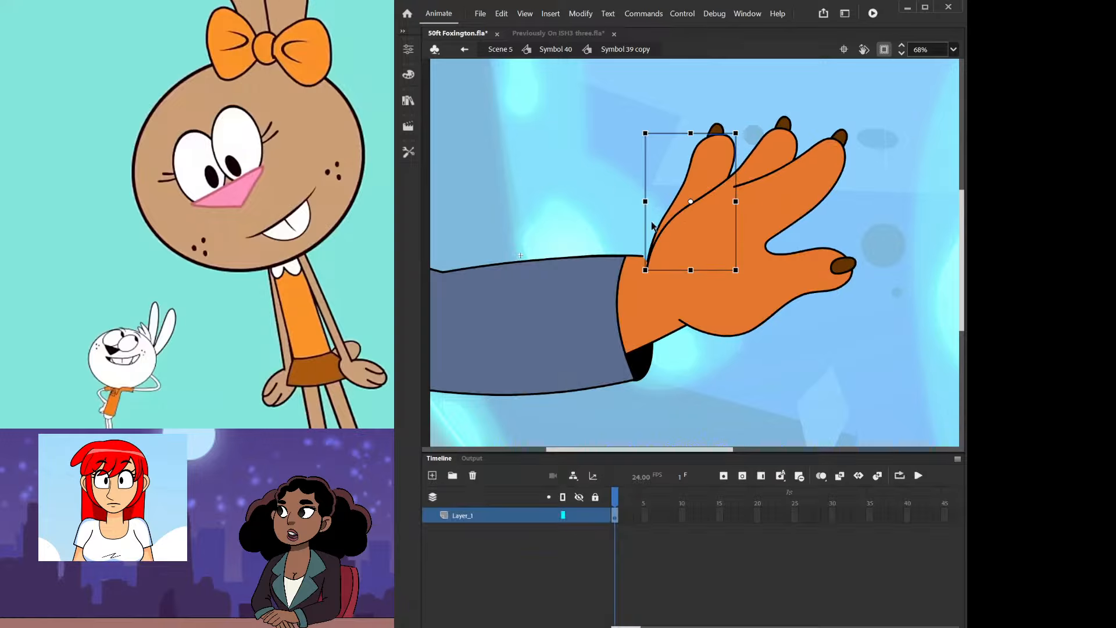
- Delete the overlapping wrist-side corner of the middle finger shape and reshape the cut edge to fill the gap
double_click(667, 229)
left_click_drag(631, 205, 674, 281)
key("Delete")
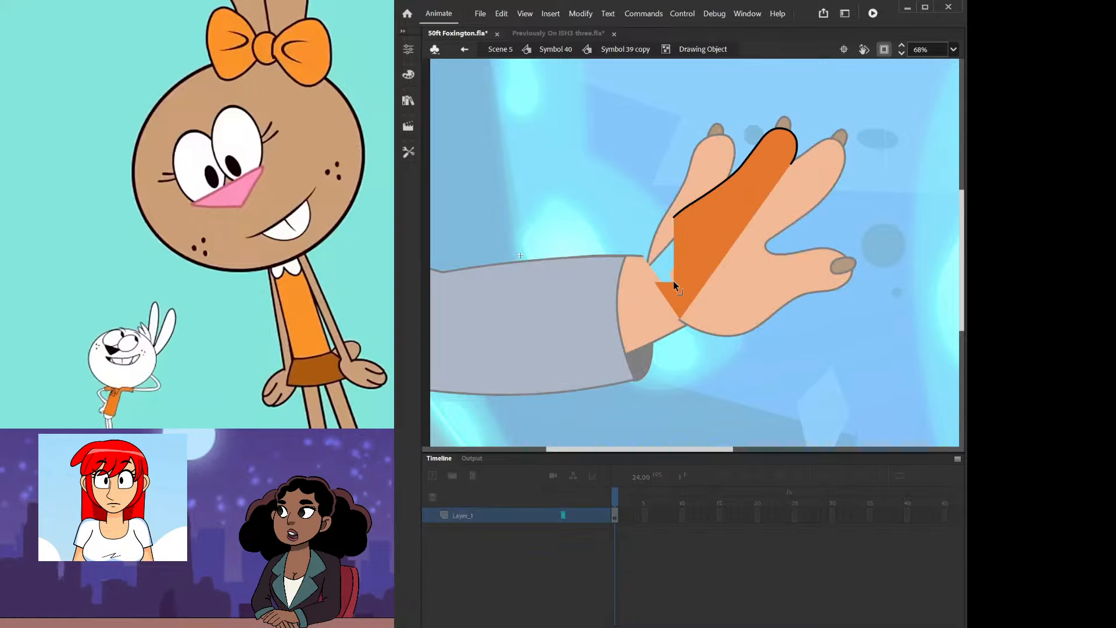
double_click(654, 252)
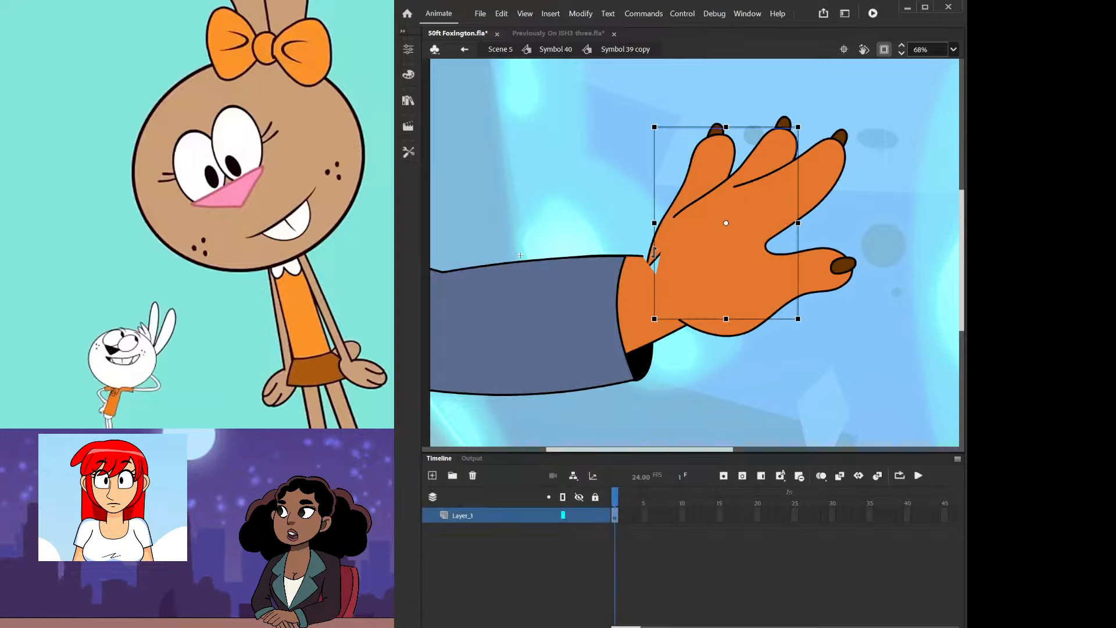
double_click(653, 251)
mouse_move(693, 214)
left_mouse_down()
mouse_move(646, 269)
mouse_move(666, 299)
left_mouse_up()
double_click(646, 212)
- Extend the orange forearm's upper outline to meet the hand's contour at the wrist
double_click(641, 261)
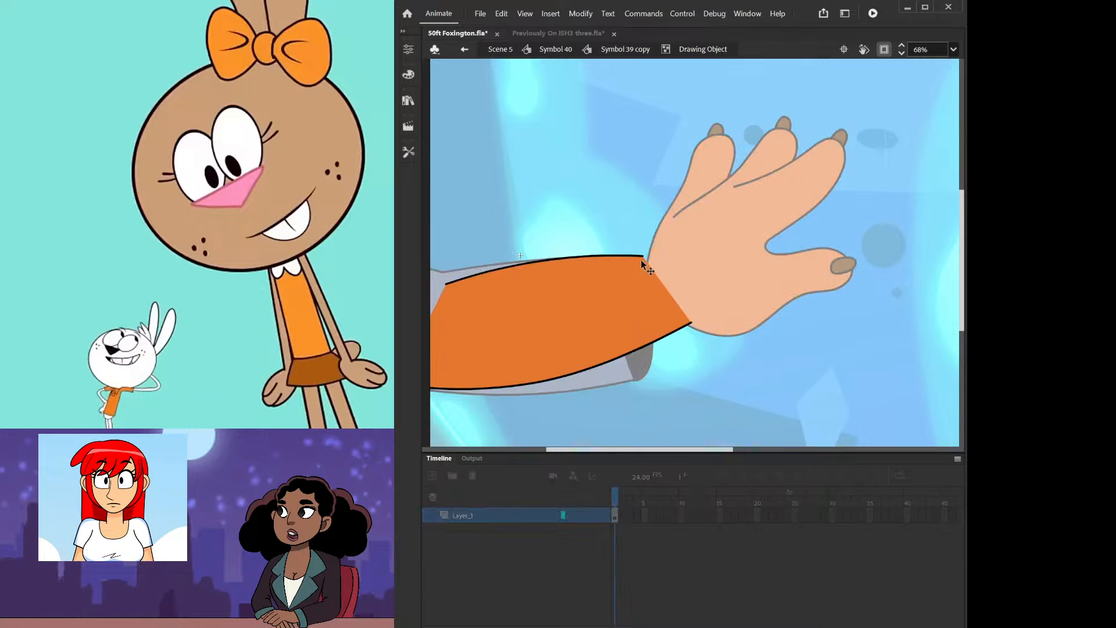
left_click_drag(643, 256, 652, 258)
double_click(637, 228)
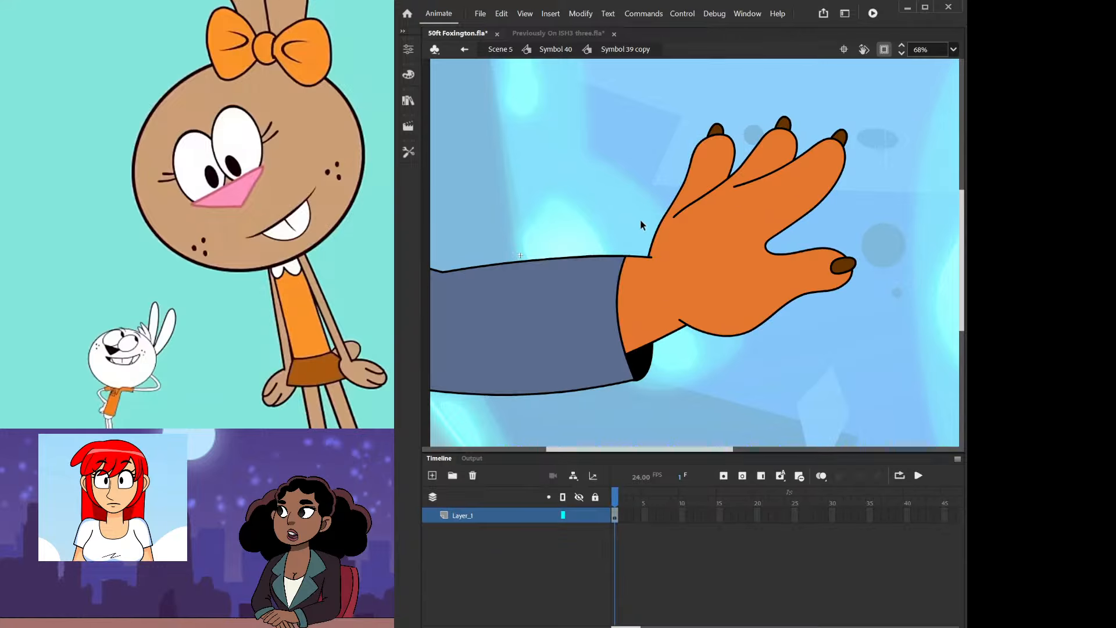
- Extend the crease line of the foremost finger deeper into the palm
scroll(675, 309, "down", 2)
scroll(707, 255, "up", 2)
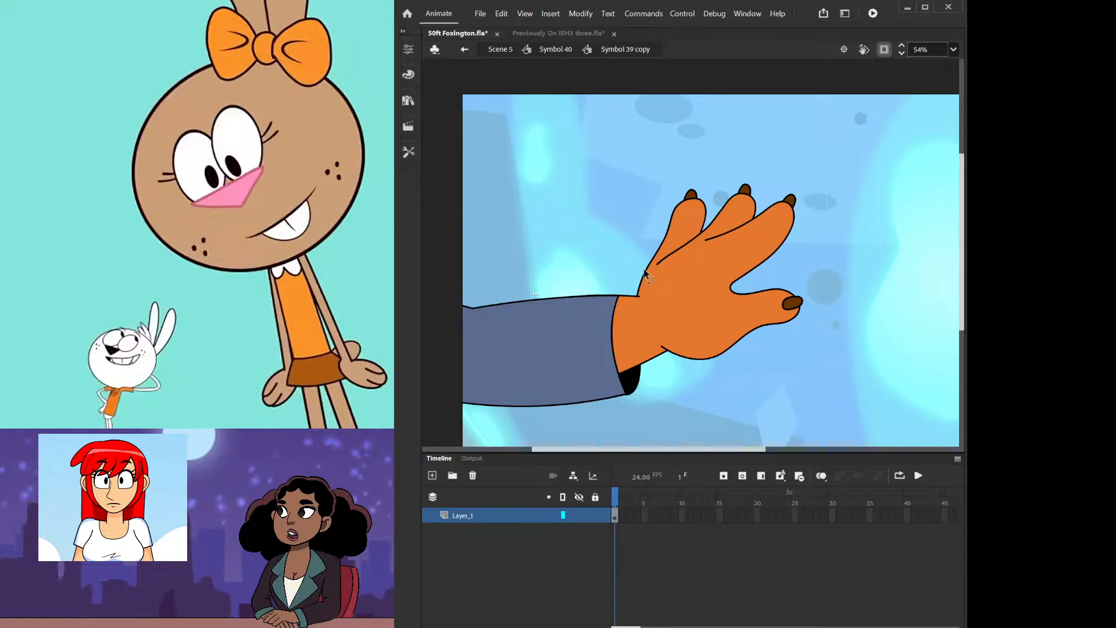
scroll(638, 268, "down", 2)
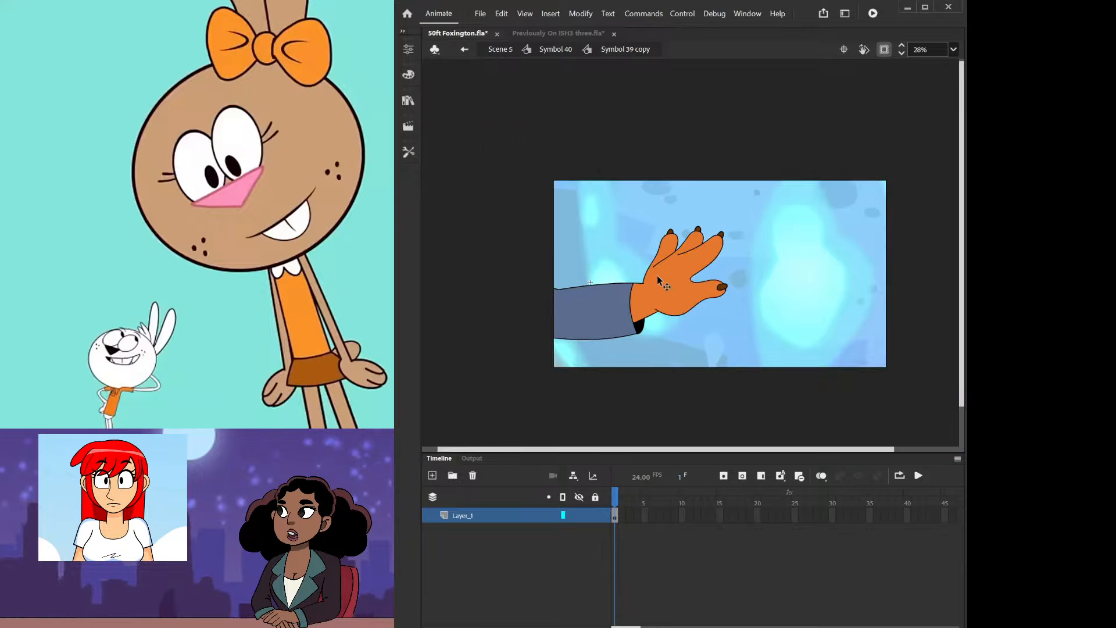
scroll(689, 246, "up", 4)
left_click(695, 239)
double_click(696, 240)
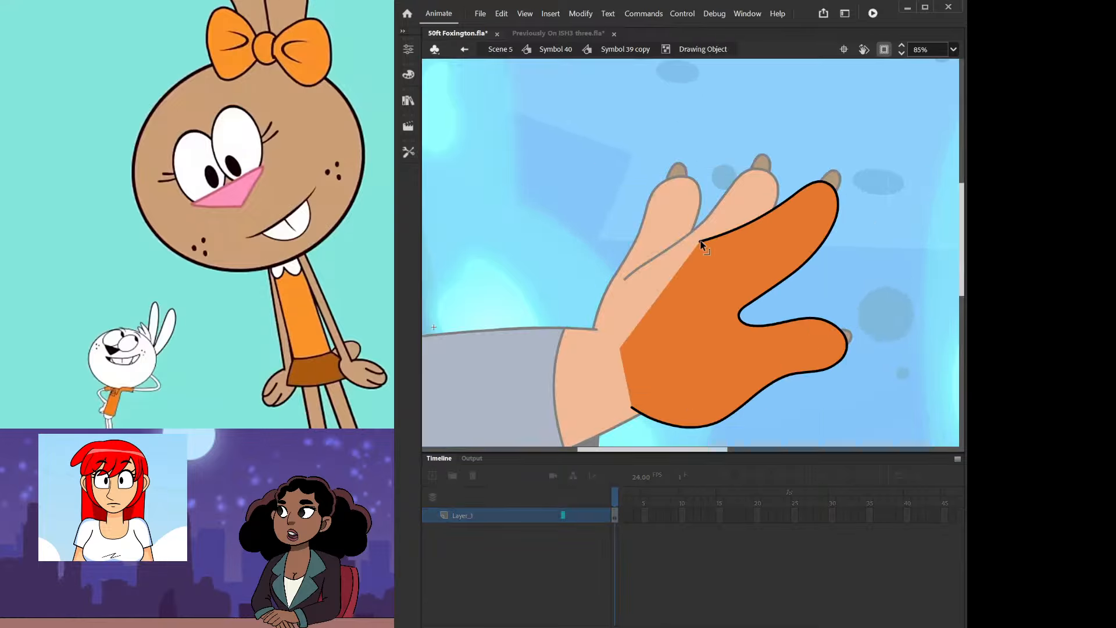
double_click(575, 243)
left_click(575, 243)
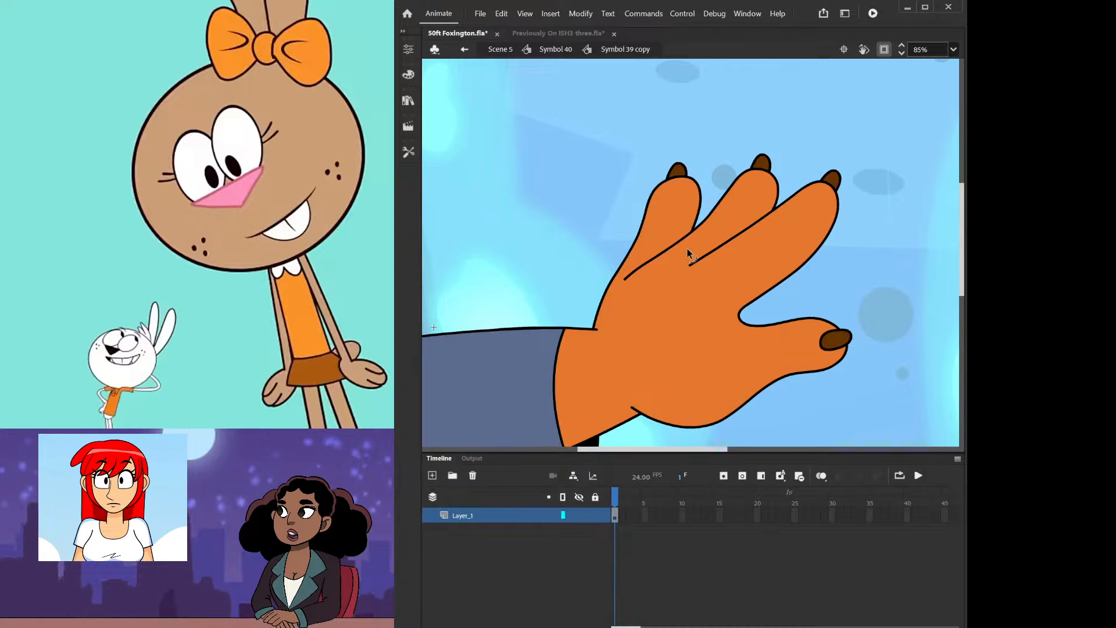
scroll(704, 245, "down", 4)
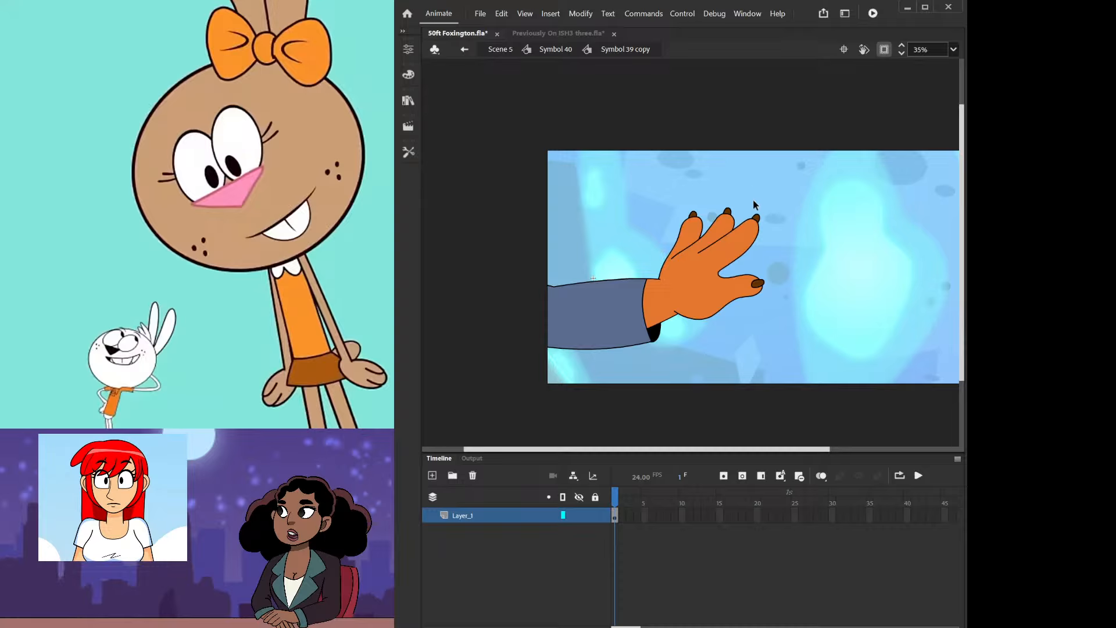
- Select the hand's palm and finger pieces, delete them and undo the deletion
left_click(719, 290)
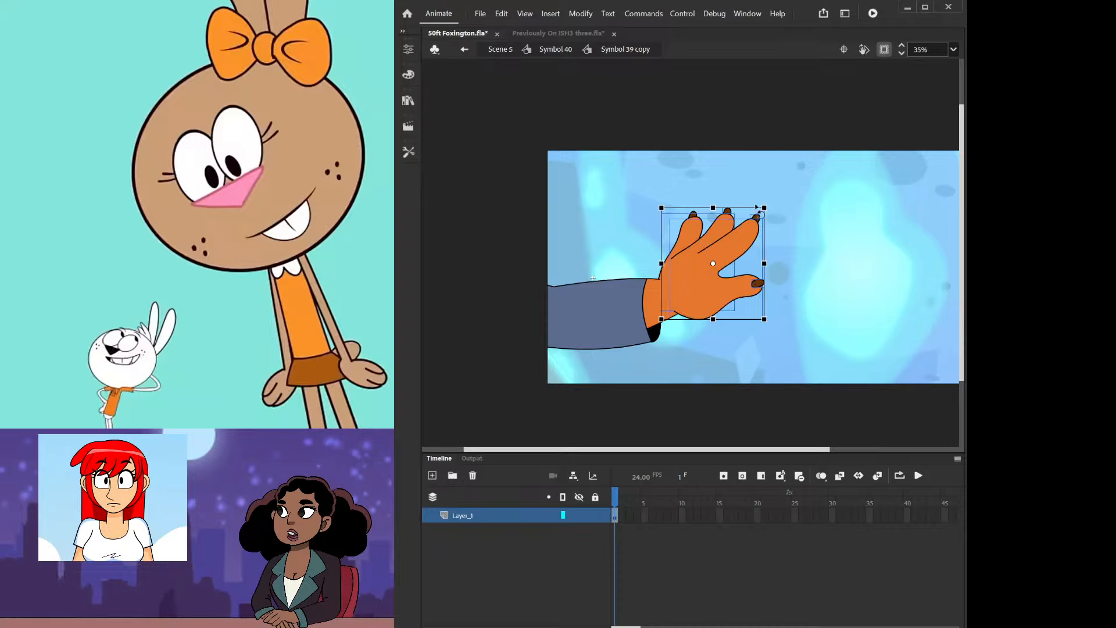
left_click_drag(693, 244, 685, 249)
key("Delete")
key("ctrl+z")
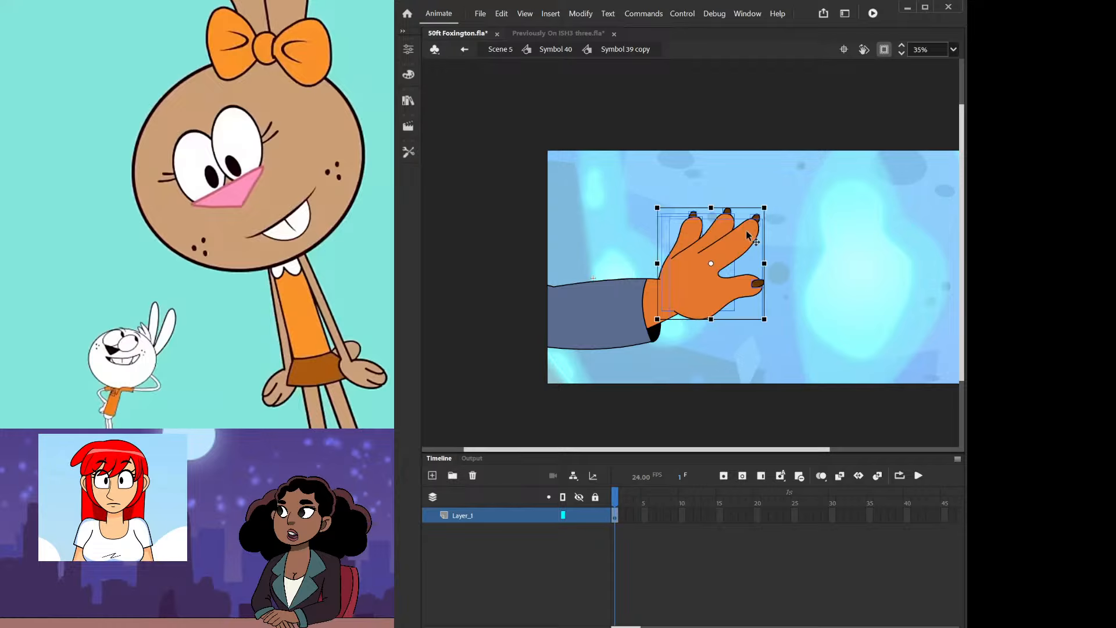
- Examine the fox's arms in Scene 2 and the opening frames of Scenes 3 and 4, and return to Scene 5
left_click(500, 49)
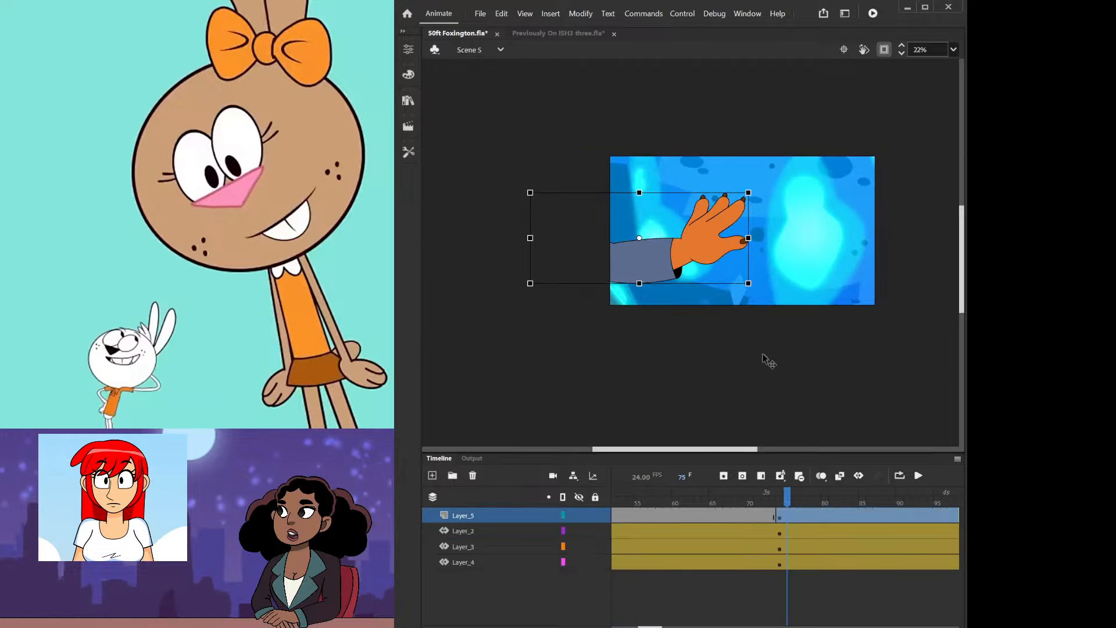
left_click_drag(790, 498, 884, 496)
left_click(465, 144)
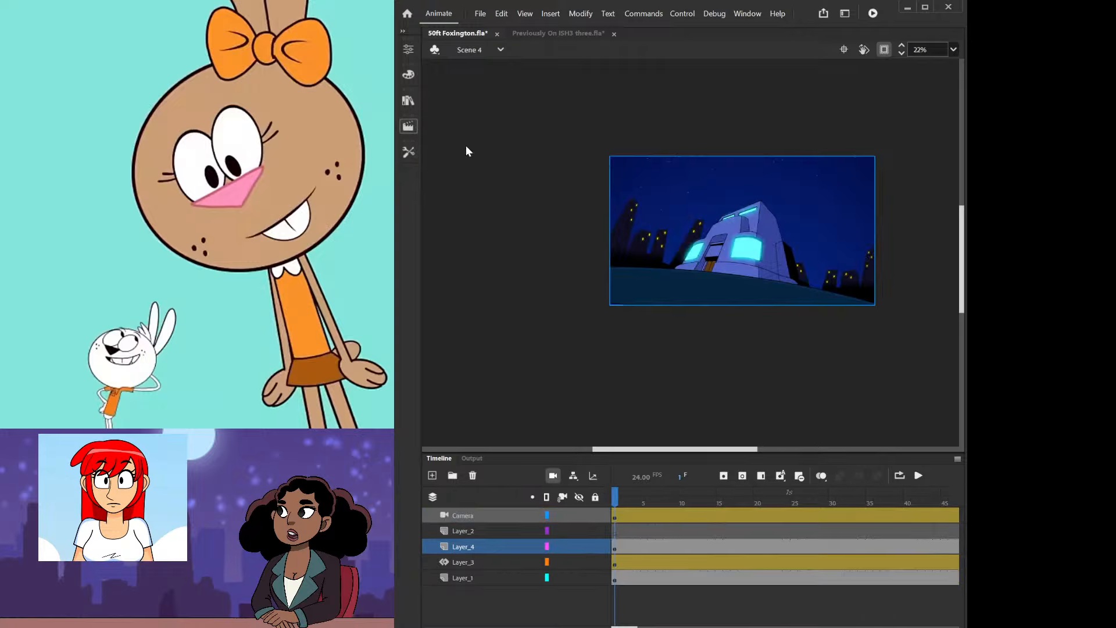
left_click(445, 163)
left_click_drag(719, 498, 541, 493)
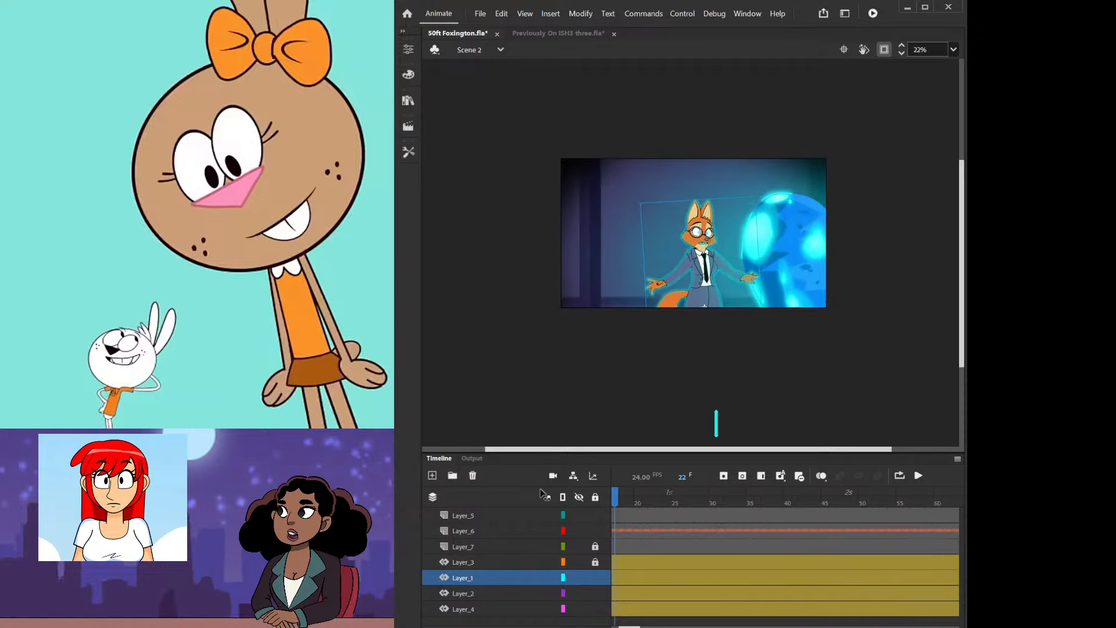
double_click(696, 288)
left_click_drag(631, 496, 956, 495)
left_click(503, 51)
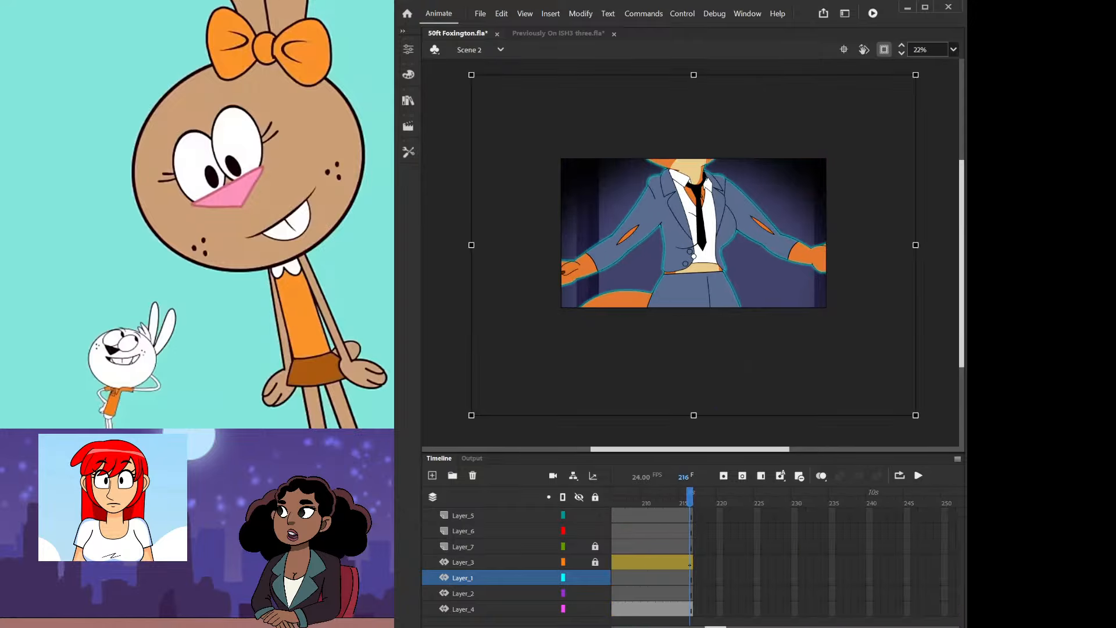
left_click(407, 130)
left_click(456, 177)
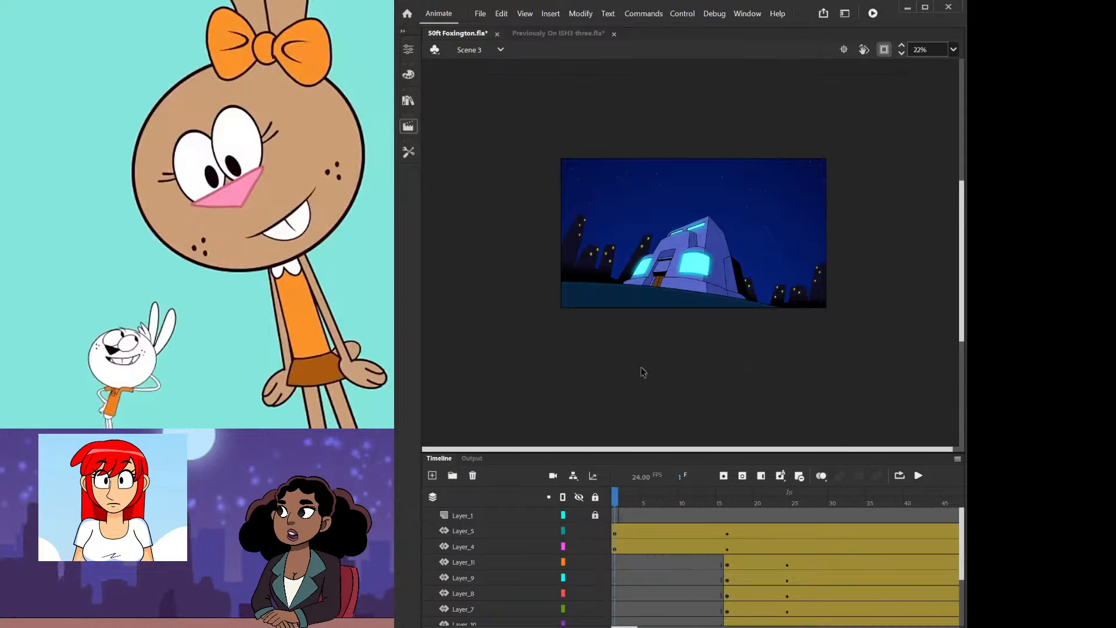
left_click_drag(645, 496, 573, 504)
left_click(448, 133)
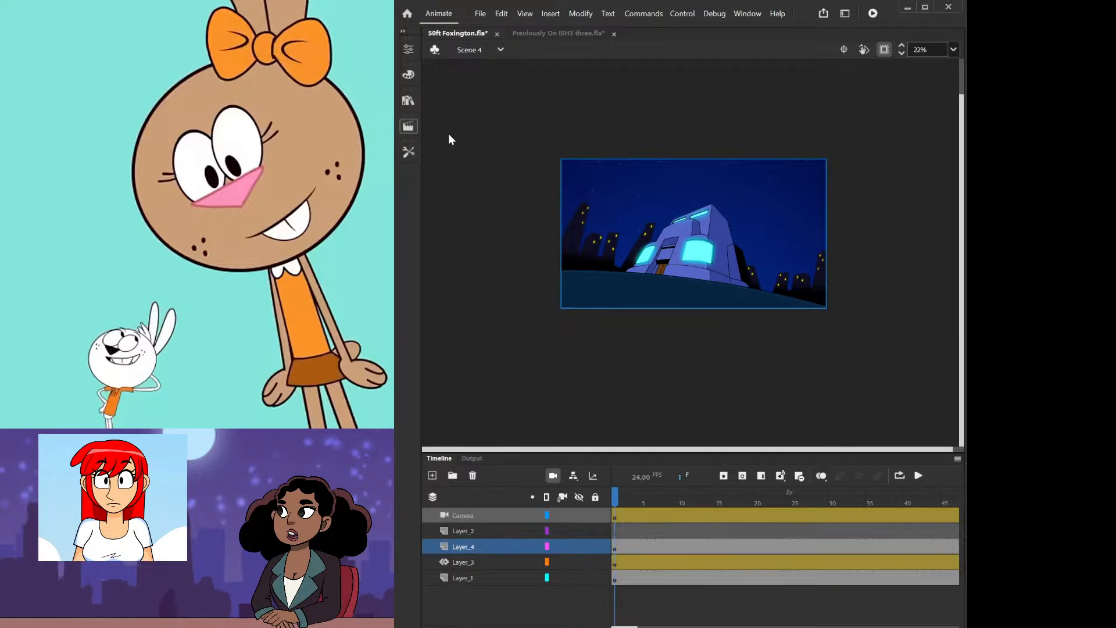
left_click(456, 143)
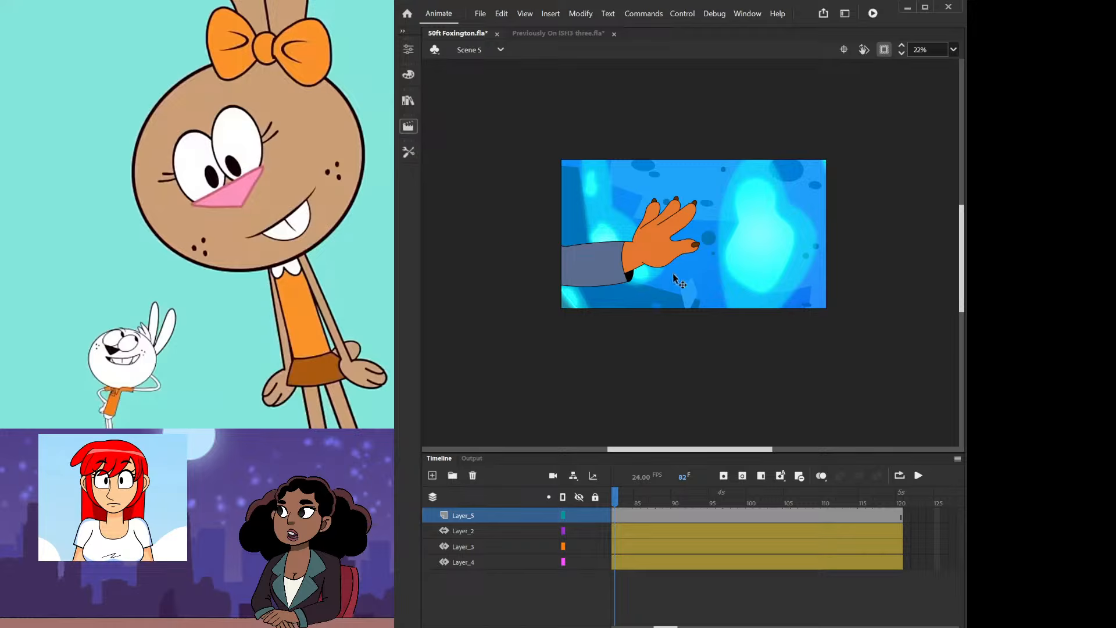
- In the nested arm symbol, cut the hand pieces, paste them in place above the forearm, and tilt the hand slightly back toward the arm
double_click(695, 283)
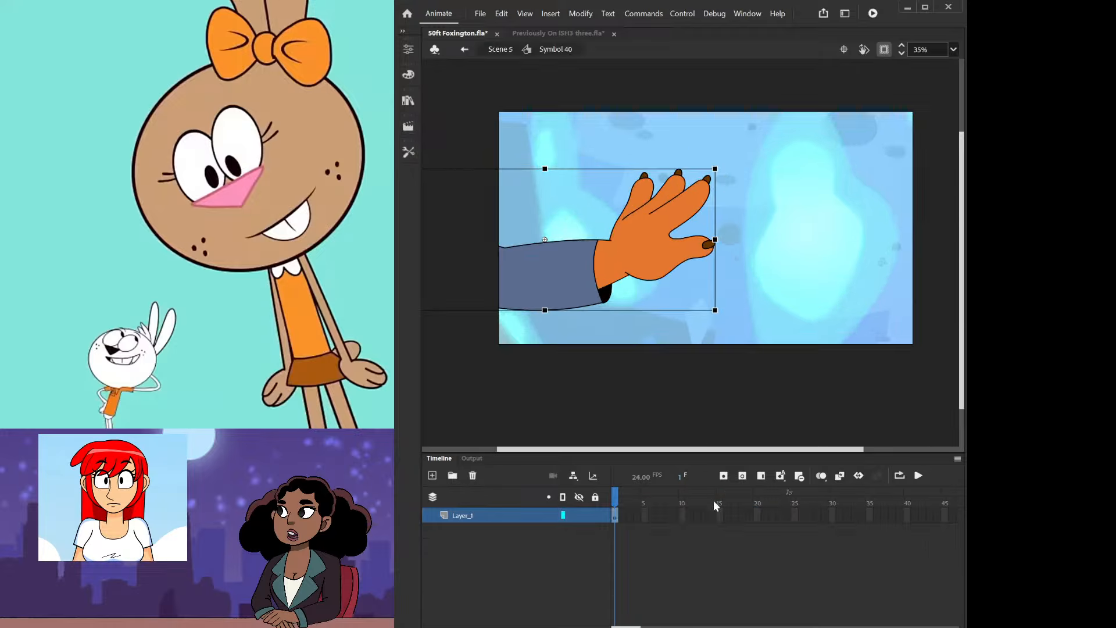
double_click(679, 272)
left_click_drag(713, 199, 646, 291)
key("ctrl+x")
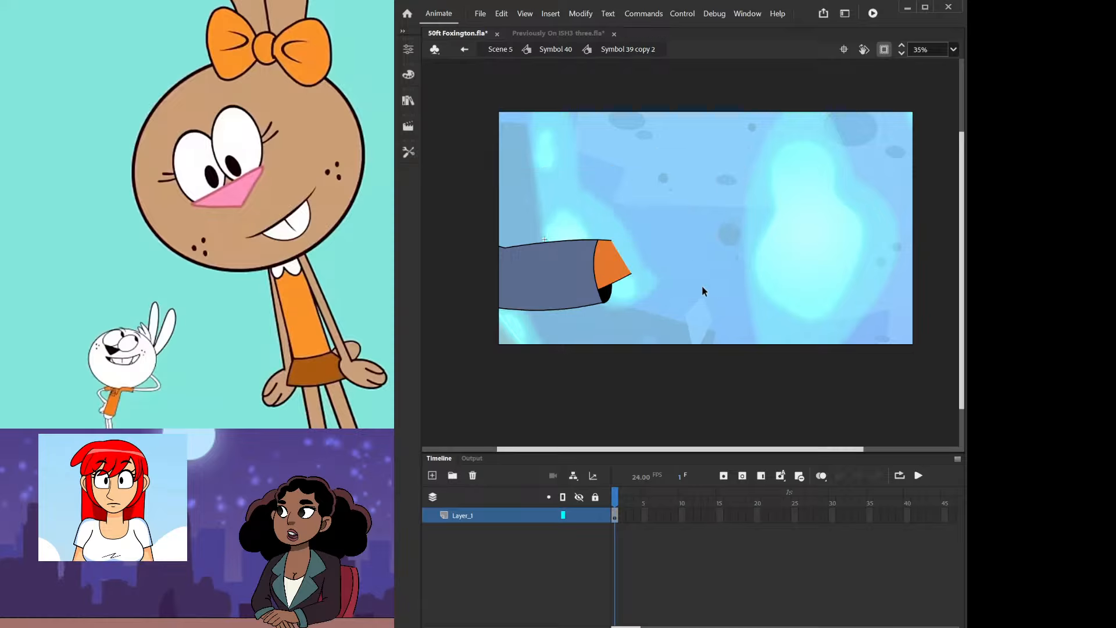
key("ctrl+shift+v")
left_click_drag(726, 279, 725, 263)
left_click_drag(649, 253, 641, 249)
left_click(587, 172)
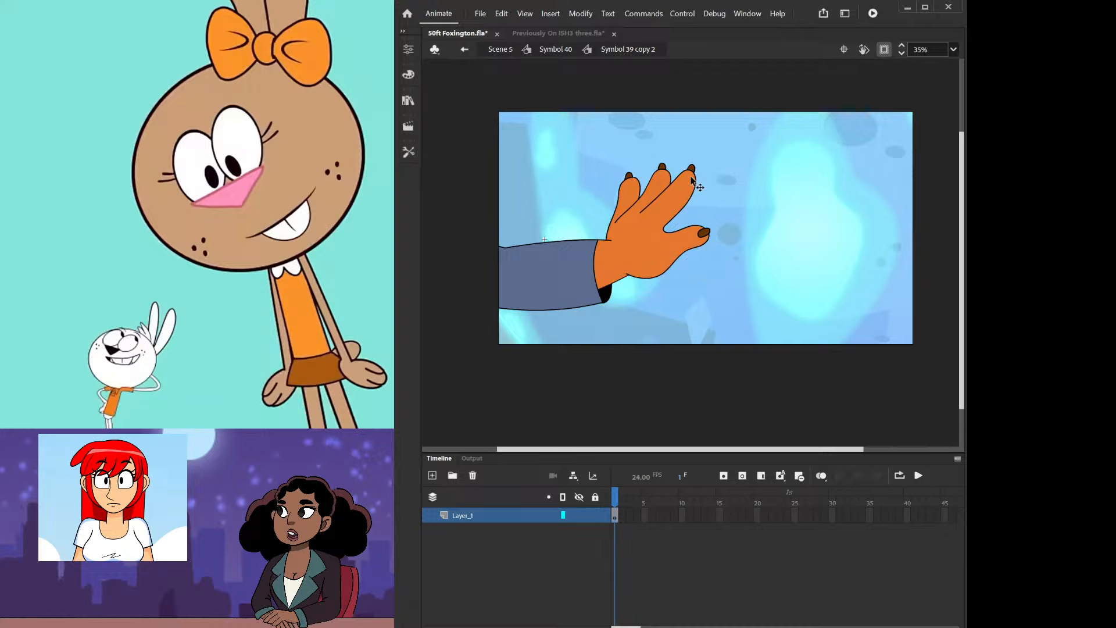
- Rotate the middle finger and its nail more upright, and extend the palm's fill to cover the gap near the wrist
scroll(693, 182, "up", 1)
mouse_move(634, 153)
left_mouse_down()
mouse_move(653, 172)
mouse_move(664, 156)
mouse_move(653, 150)
mouse_move(631, 174)
mouse_move(650, 186)
mouse_move(646, 212)
left_mouse_up()
double_click(653, 174)
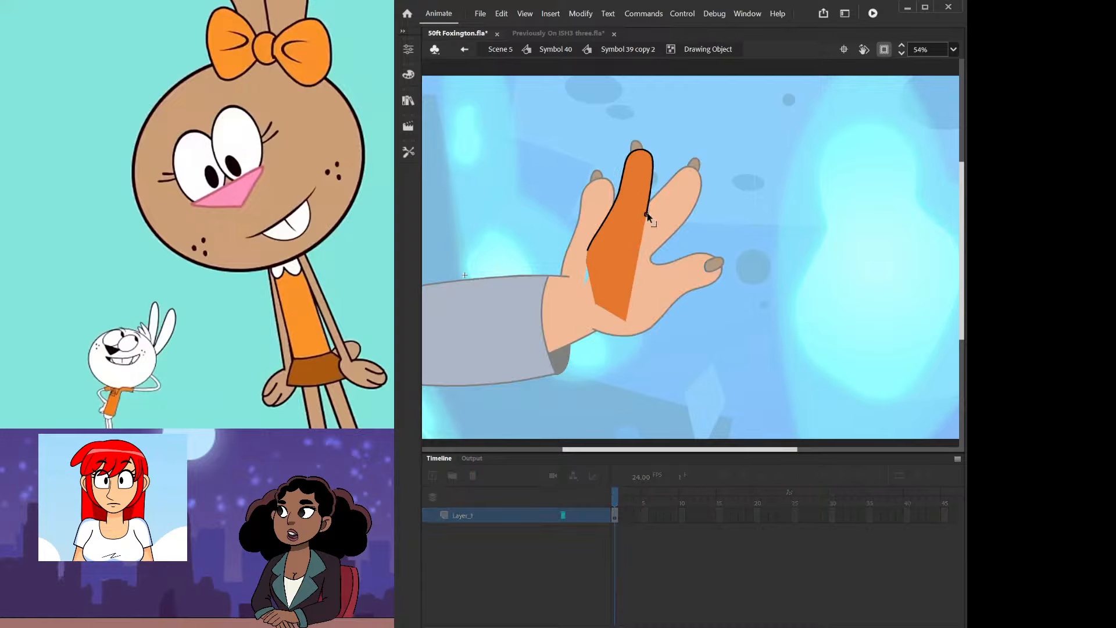
double_click(698, 142)
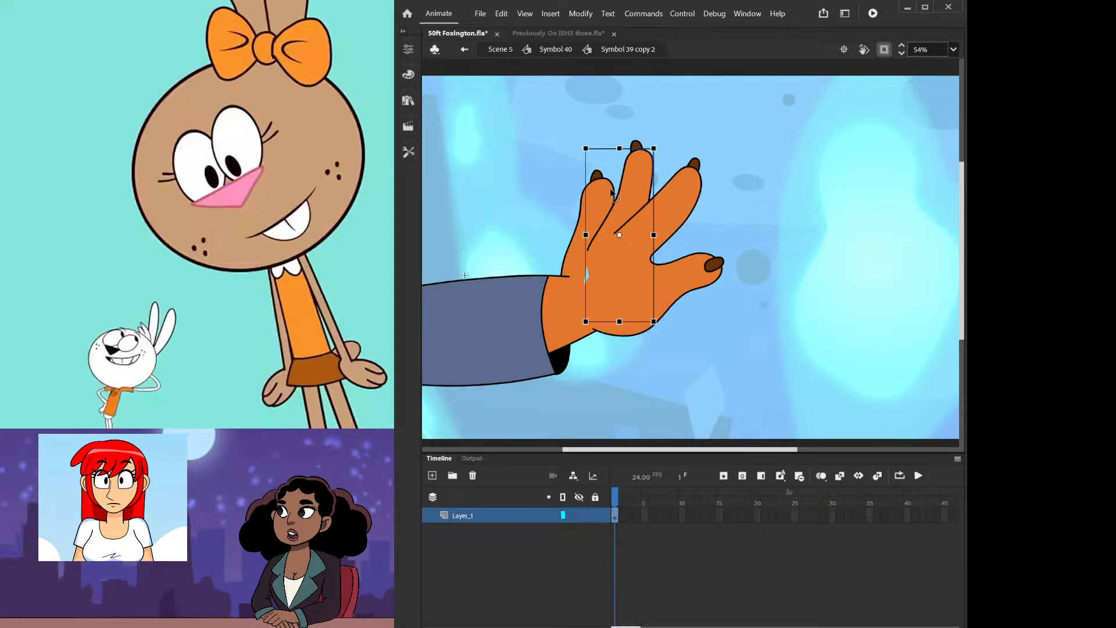
double_click(590, 275)
double_click(750, 199)
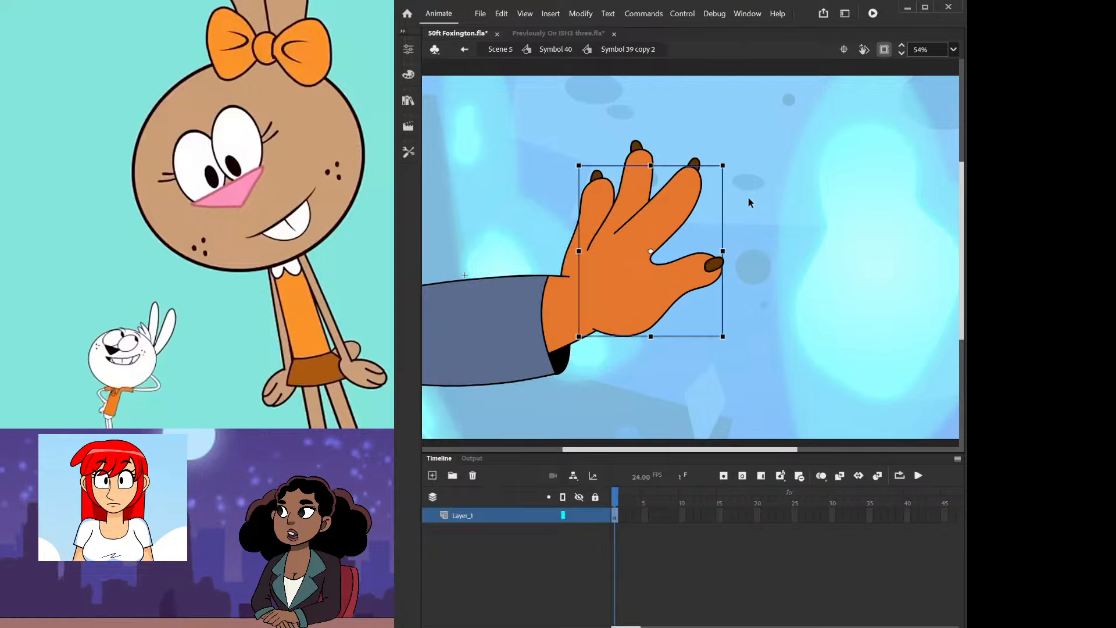
- Rotate and shift the rearmost finger with its nail closer to the middle finger
left_click(748, 196)
left_click_drag(589, 171, 600, 183)
left_click_drag(600, 183, 610, 171)
left_click(525, 225)
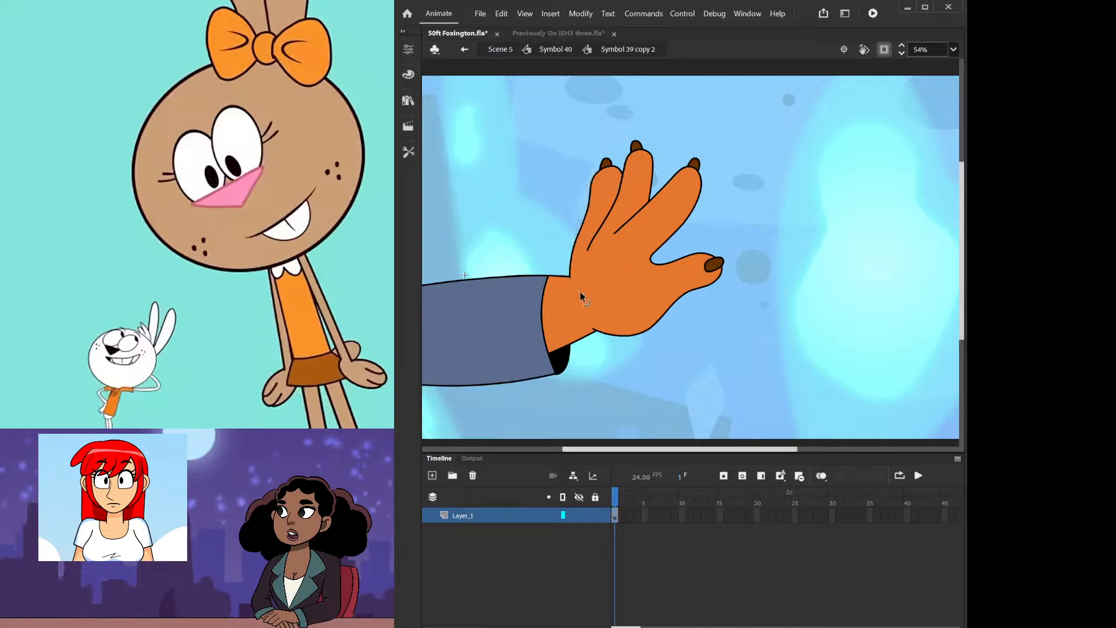
- Pull the palm fill's wrist-side corner further over the forearm
double_click(581, 291)
left_click_drag(573, 293, 562, 298)
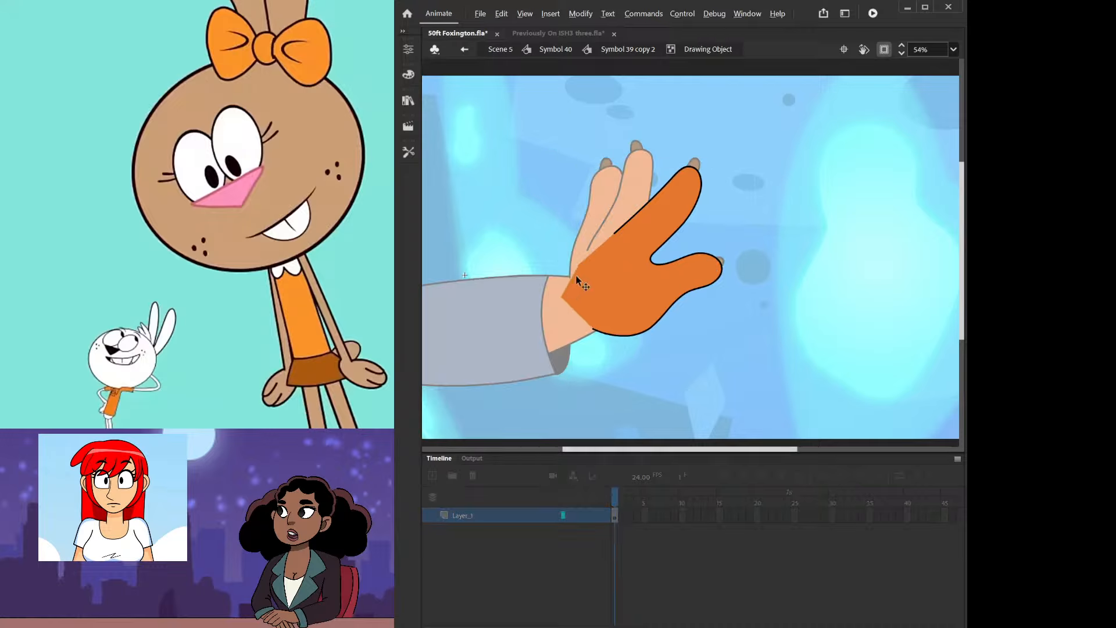
double_click(532, 238)
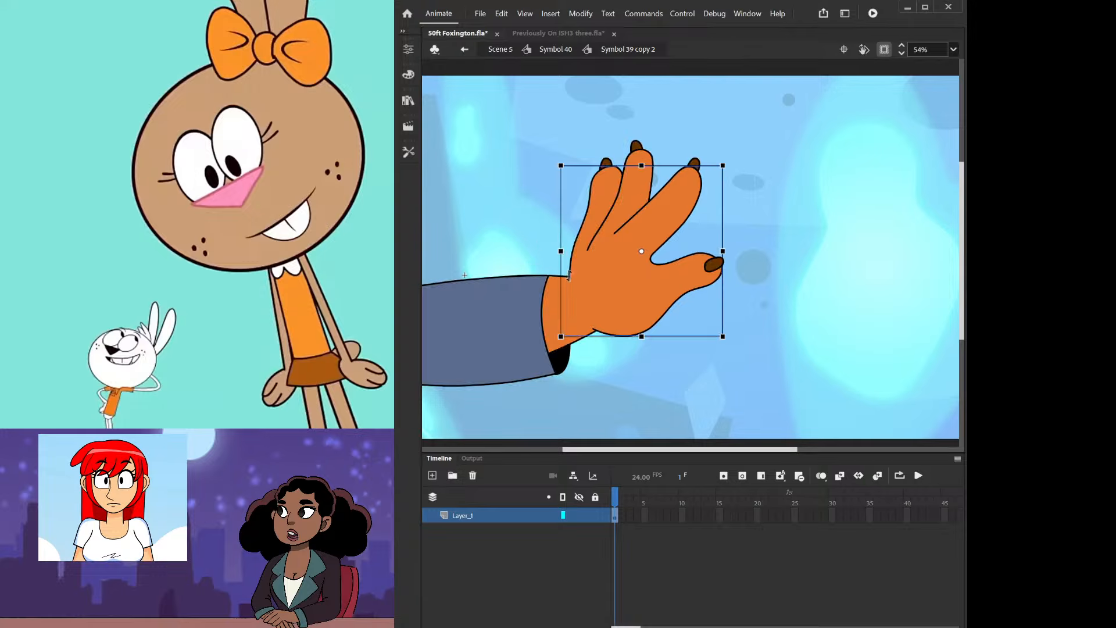
- Inspect the forearm's outline at the wrist, and cut and paste all hand pieces in place so they stack above the forearm
scroll(579, 285, "up", 4)
double_click(576, 283)
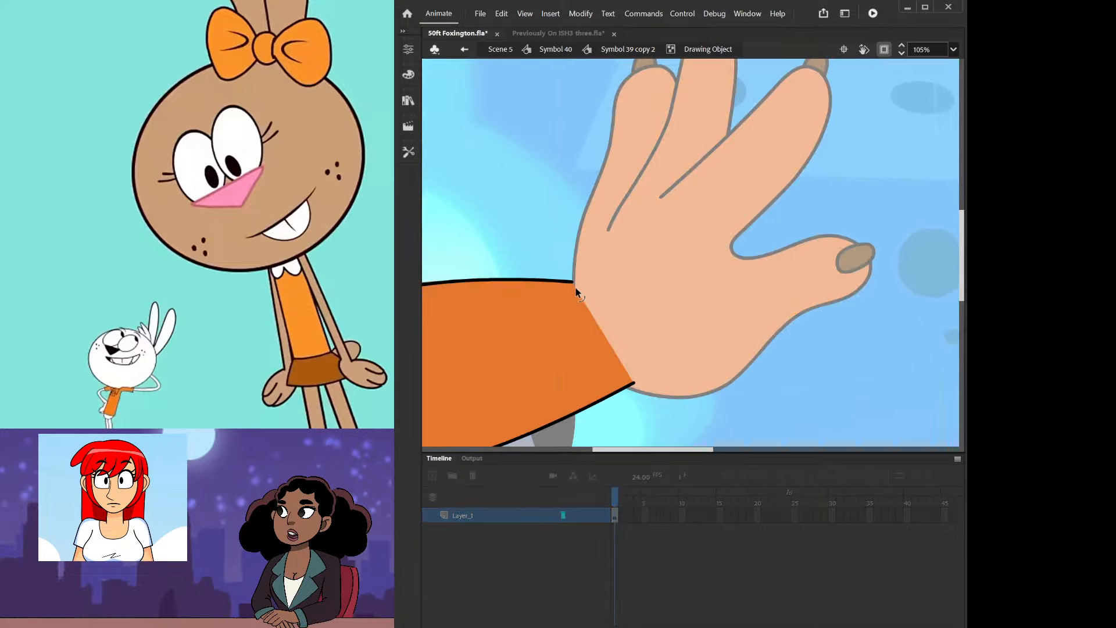
double_click(577, 240)
left_click(578, 239)
scroll(615, 248, "down", 2)
left_click_drag(563, 115, 744, 219)
left_click_drag(815, 178, 749, 279)
key("ctrl+x")
key("ctrl+shift+v")
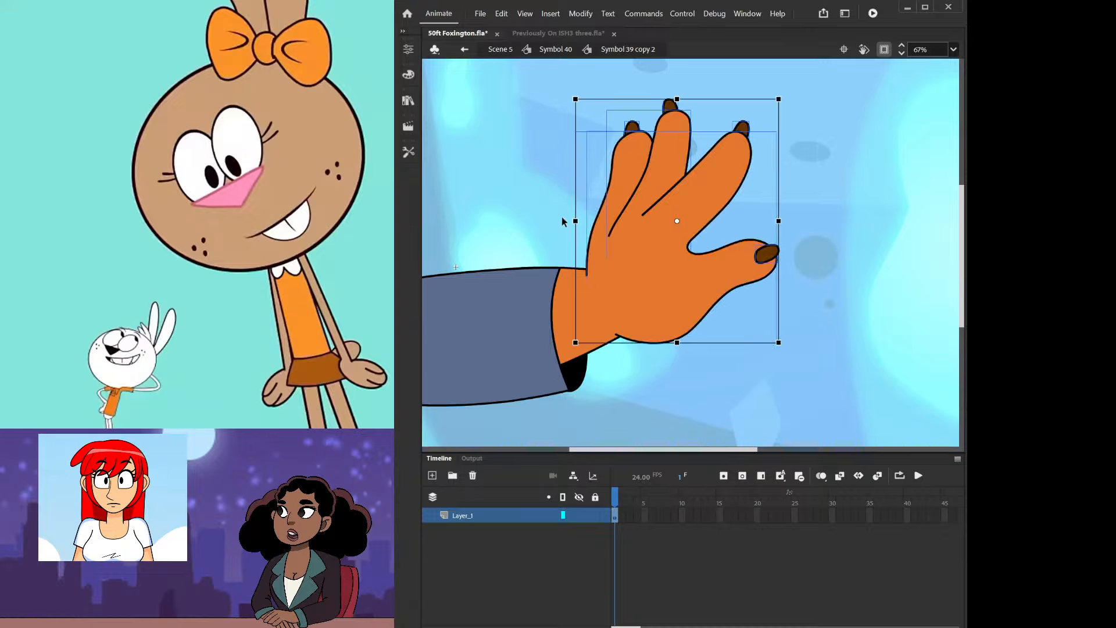
left_click(563, 218)
- Shorten the rearmost finger's outline at the wrist so it ends at the forearm's upper line
scroll(609, 283, "up", 1)
scroll(581, 273, "up", 3)
left_click(576, 267)
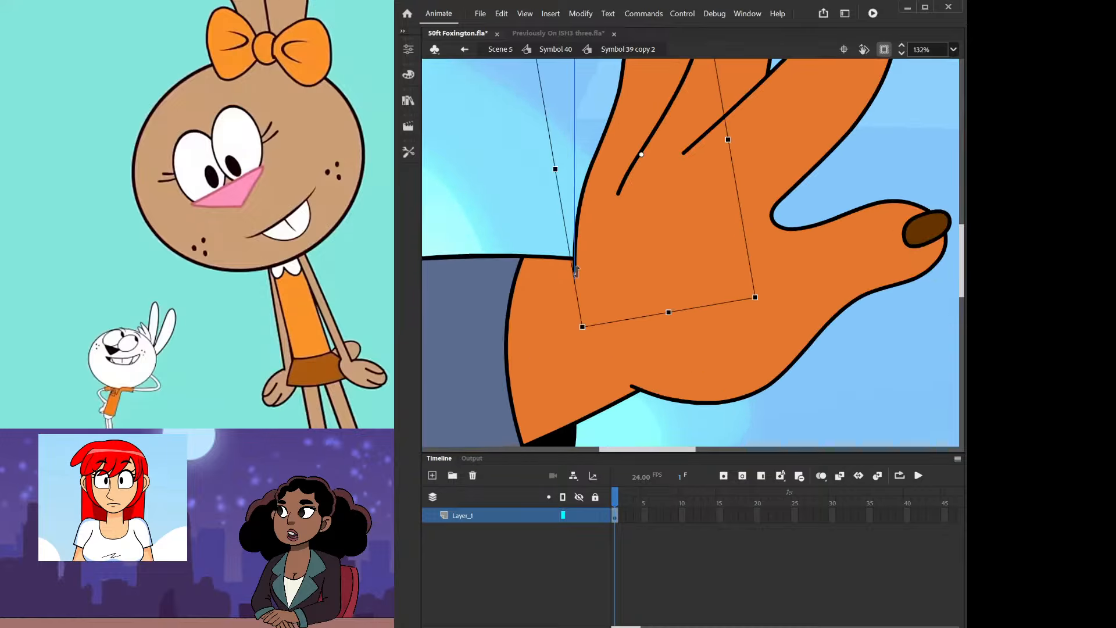
double_click(576, 268)
left_click_drag(574, 272, 574, 263)
double_click(540, 213)
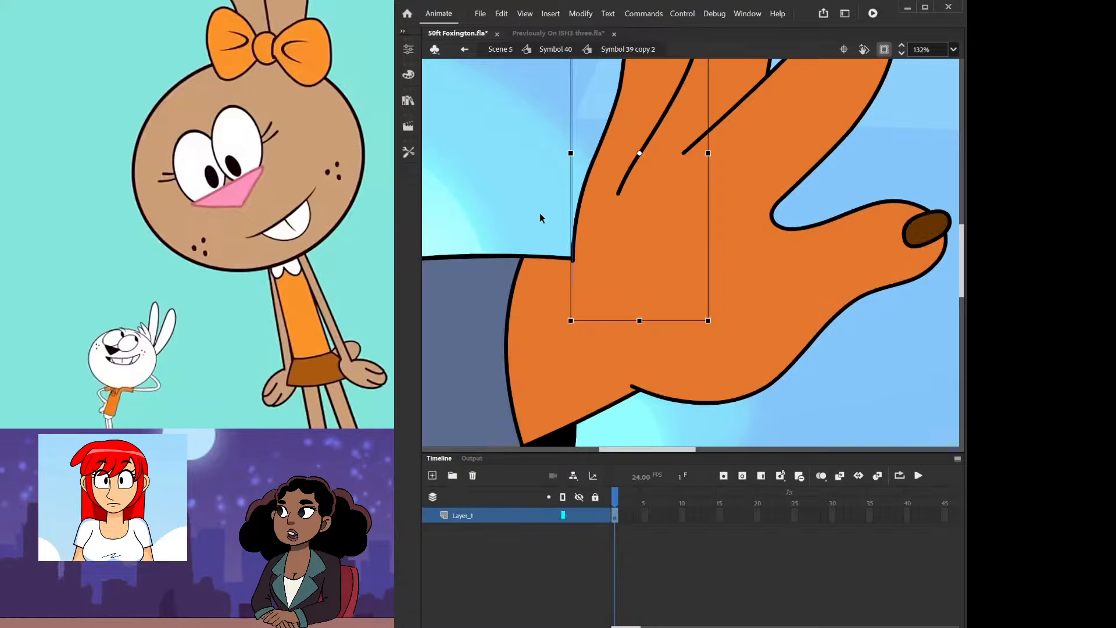
scroll(612, 251, "down", 5)
left_click(703, 223)
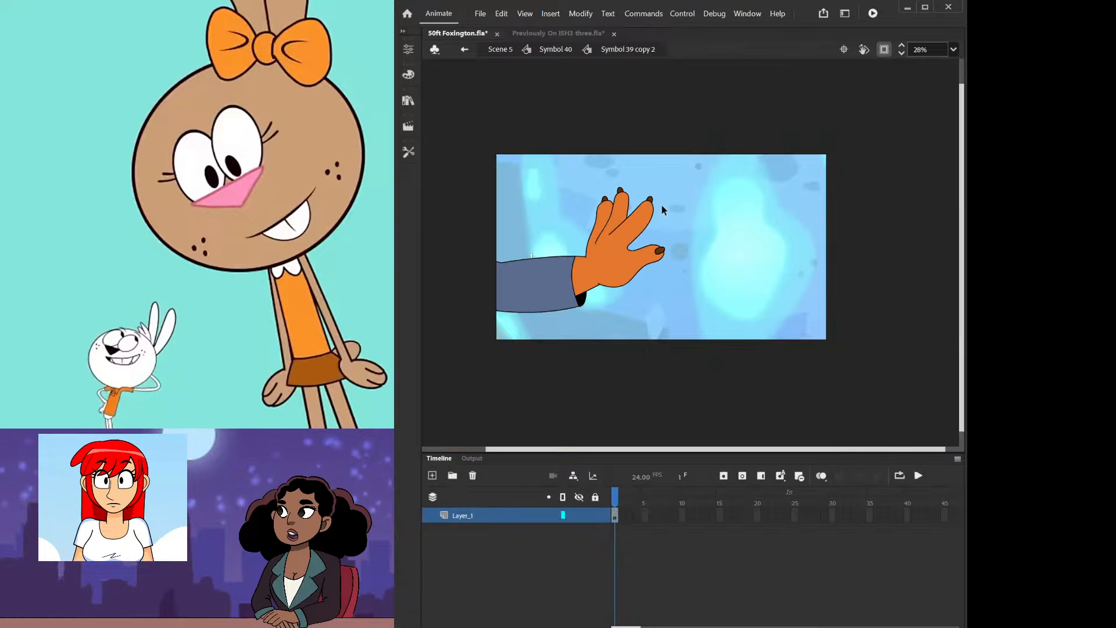
- Lengthen the foremost finger's crease line slightly further into the palm
scroll(616, 235, "up", 4)
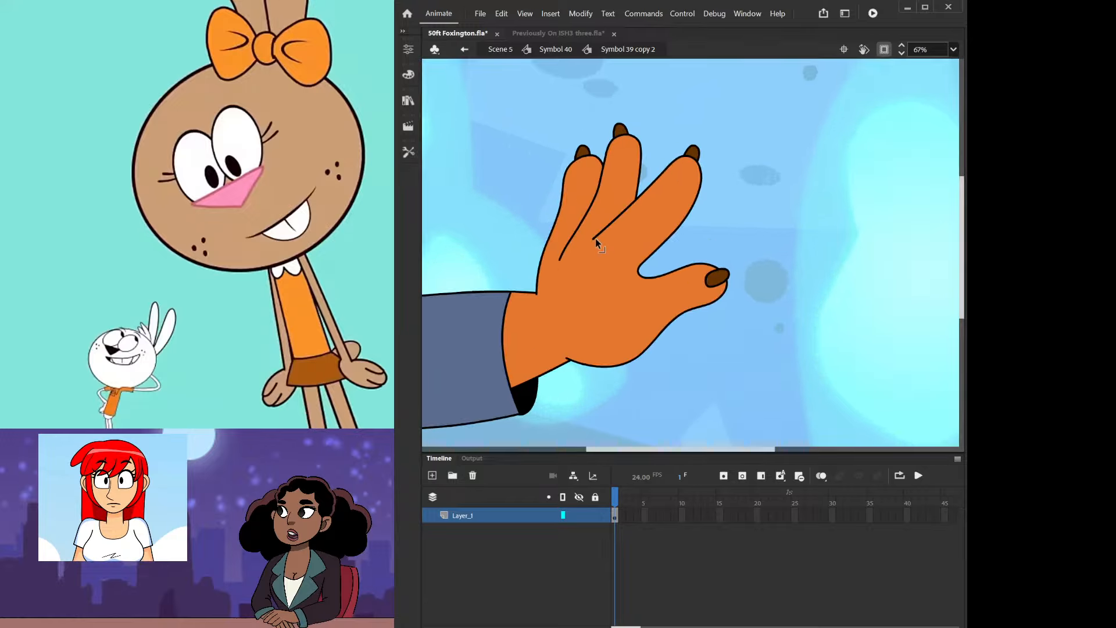
double_click(595, 252)
left_click_drag(594, 250, 593, 252)
double_click(710, 165)
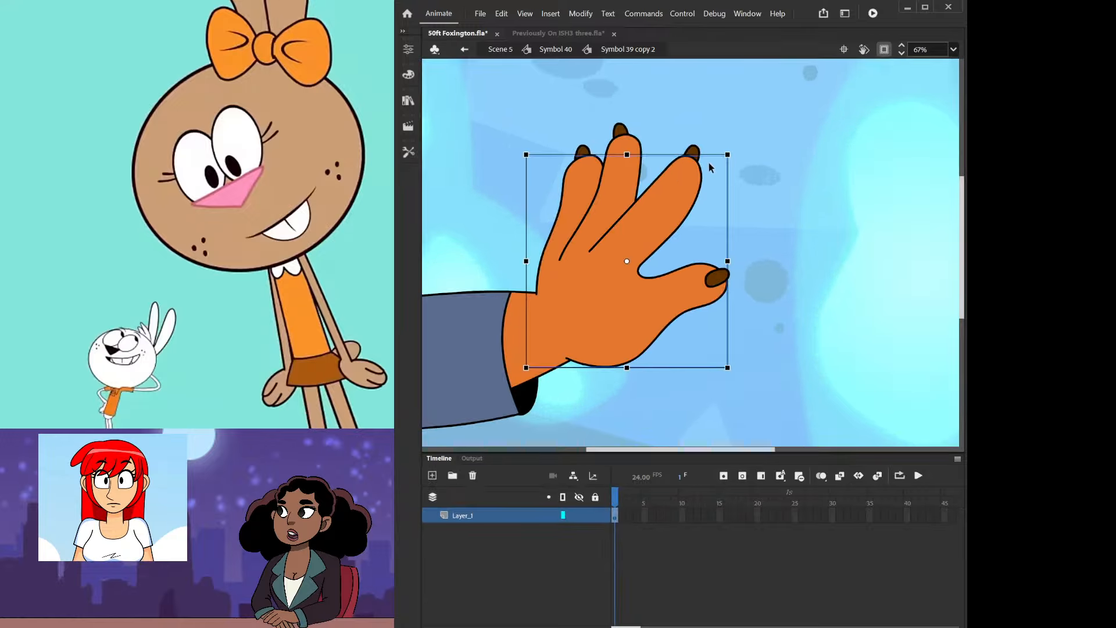
- Rotate the foremost finger's nail slightly clockwise to follow the fingertip
left_click(712, 148)
left_click(700, 152)
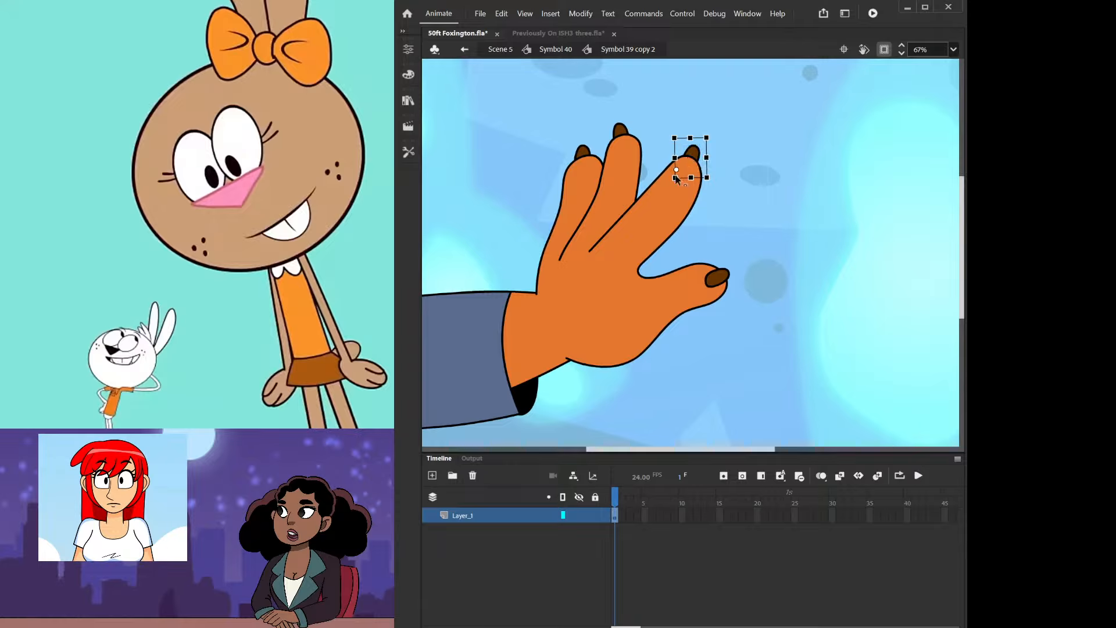
left_click_drag(718, 142, 725, 139)
left_click(723, 121)
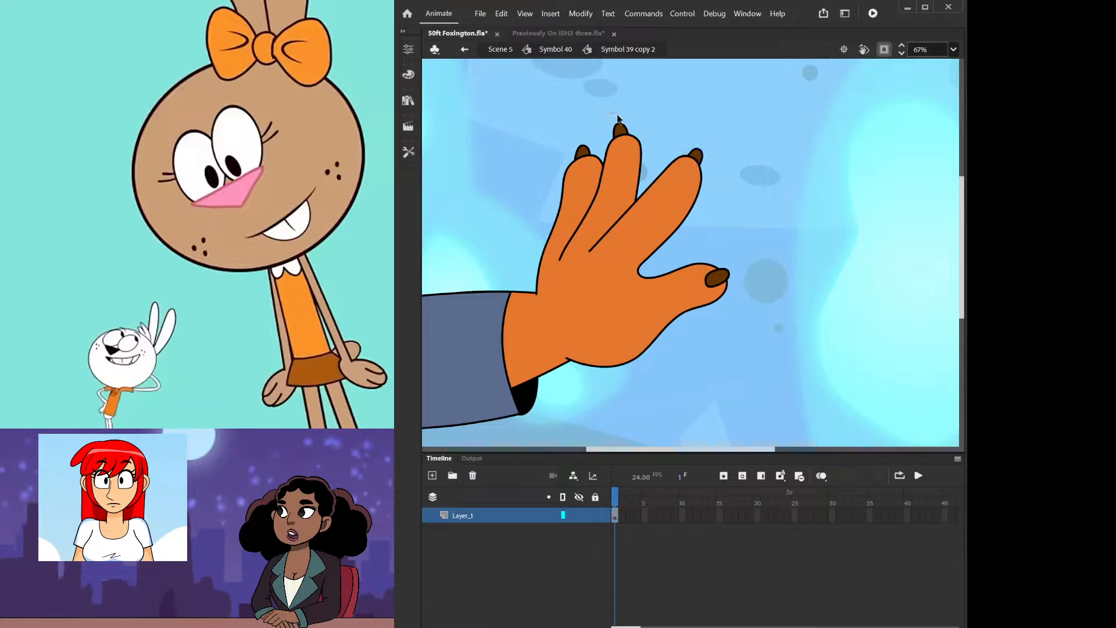
- Reposition the middle finger's nail so it sits centred on the fingertip, and return to Scene 5
left_click_drag(607, 113, 661, 113)
left_click(661, 111)
scroll(641, 117, "up", 2)
left_click(634, 142)
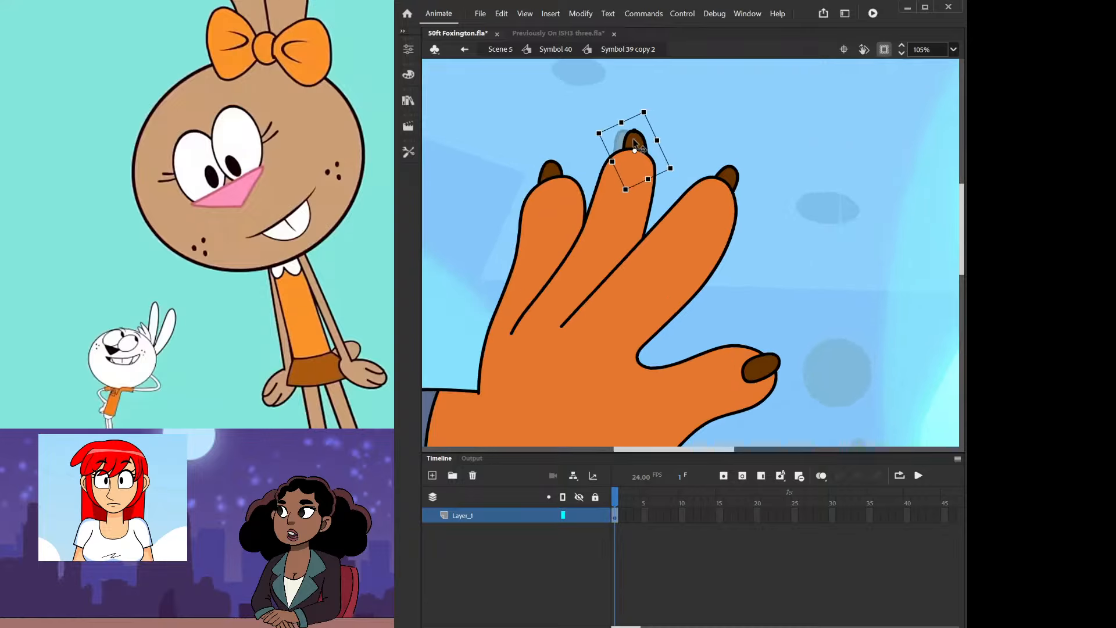
left_click_drag(637, 138, 638, 145)
left_click(683, 109)
left_click(642, 145)
left_click(707, 121)
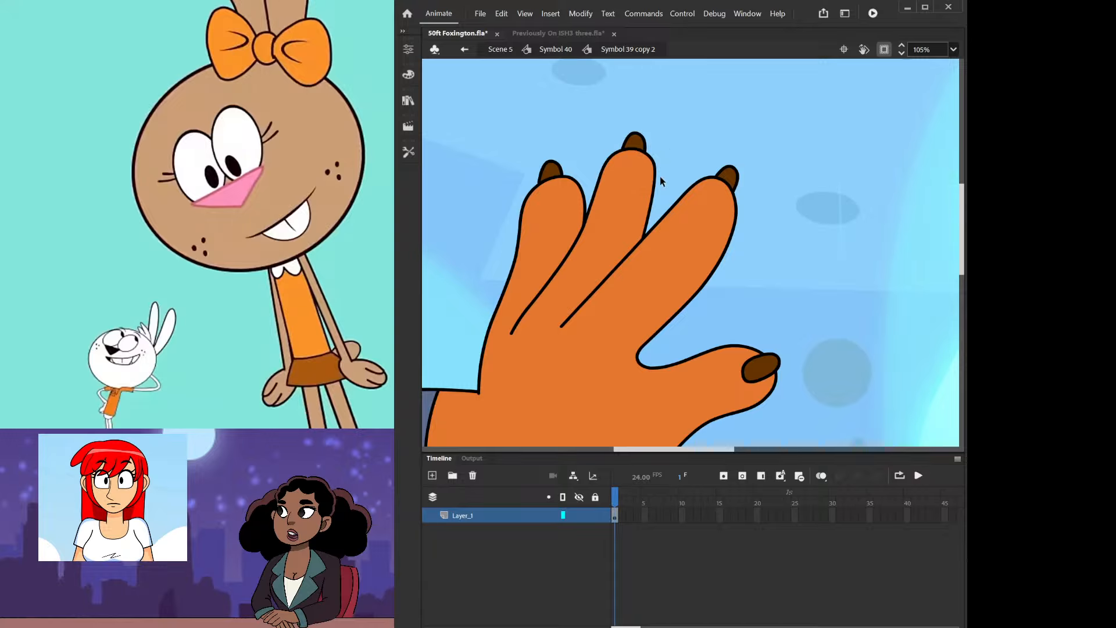
scroll(663, 181, "down", 6)
double_click(747, 150)
double_click(746, 149)
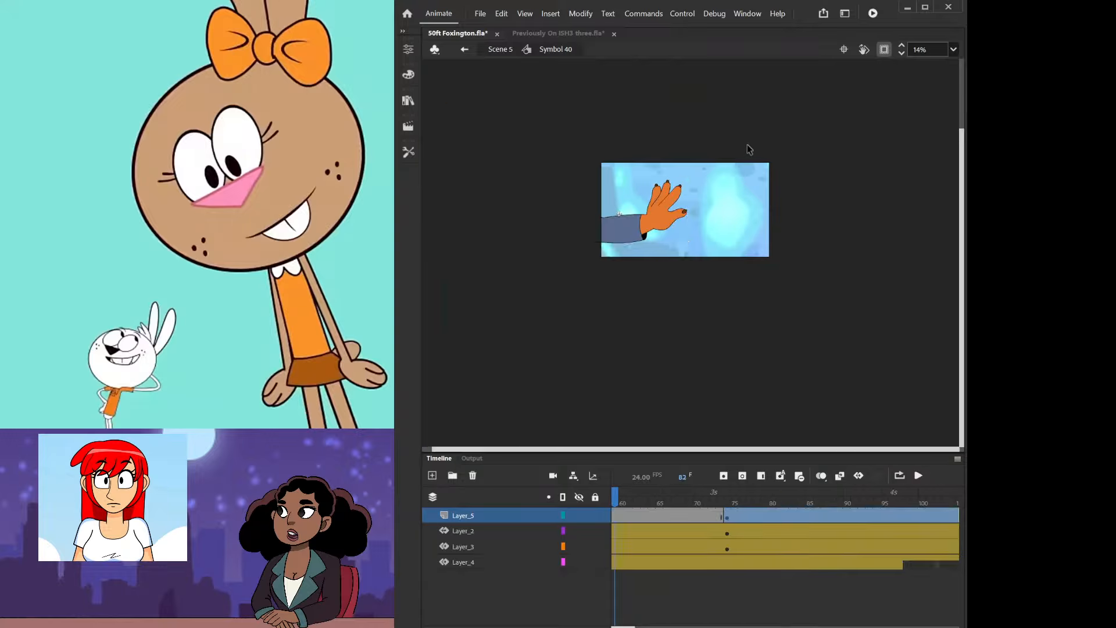
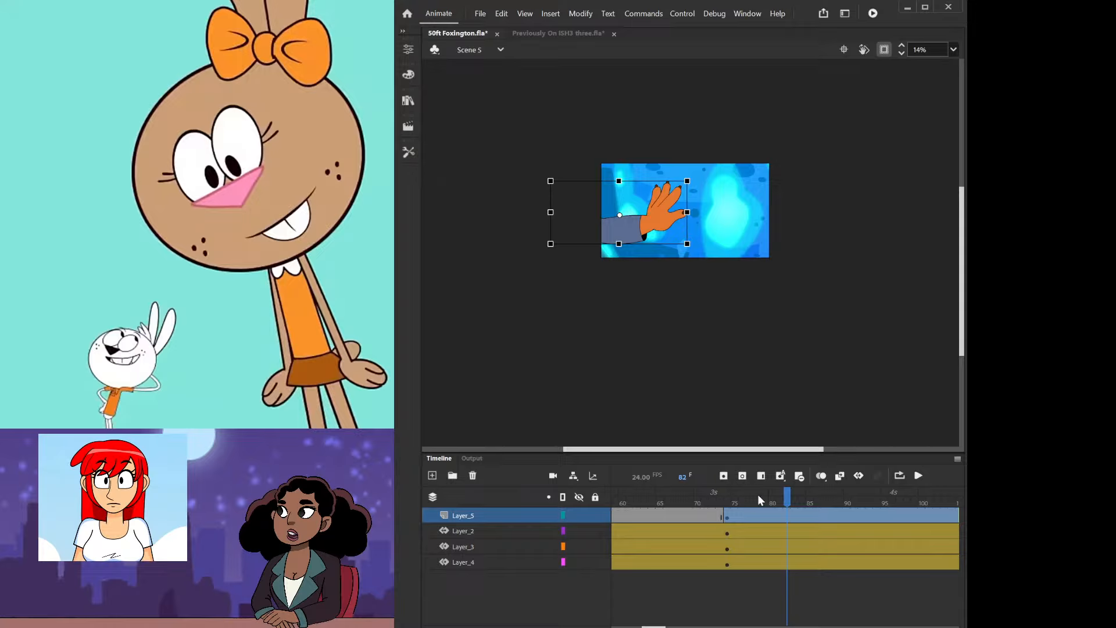
- Go to frame 74, open the arm symbol for editing, and show the artwork lying outside the stage
left_click_drag(762, 500, 728, 500)
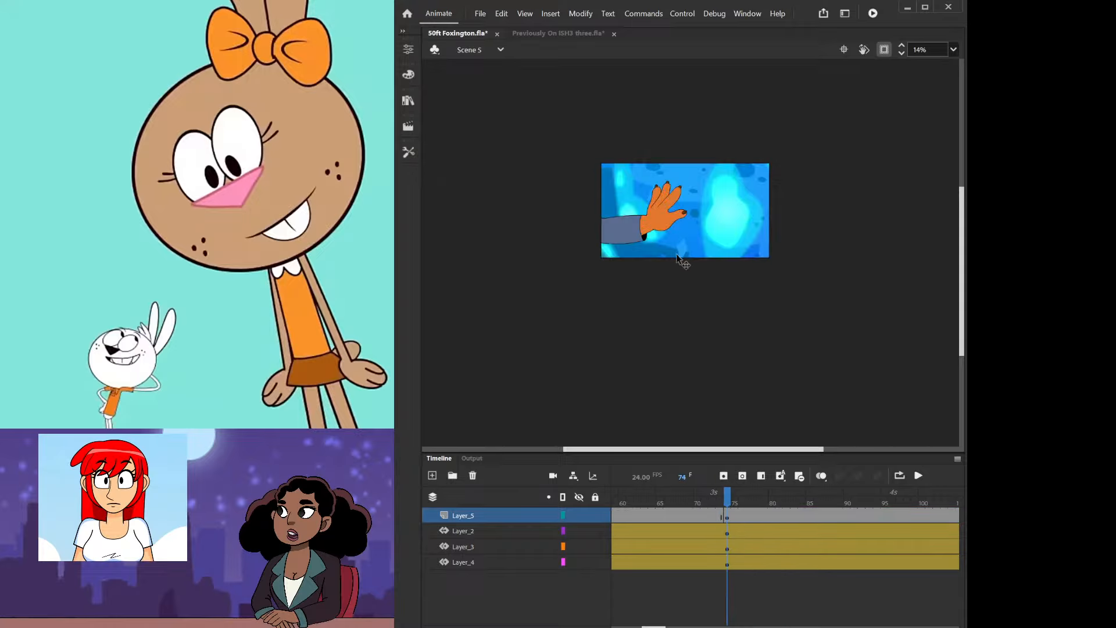
scroll(609, 231, "up", 2)
double_click(622, 239)
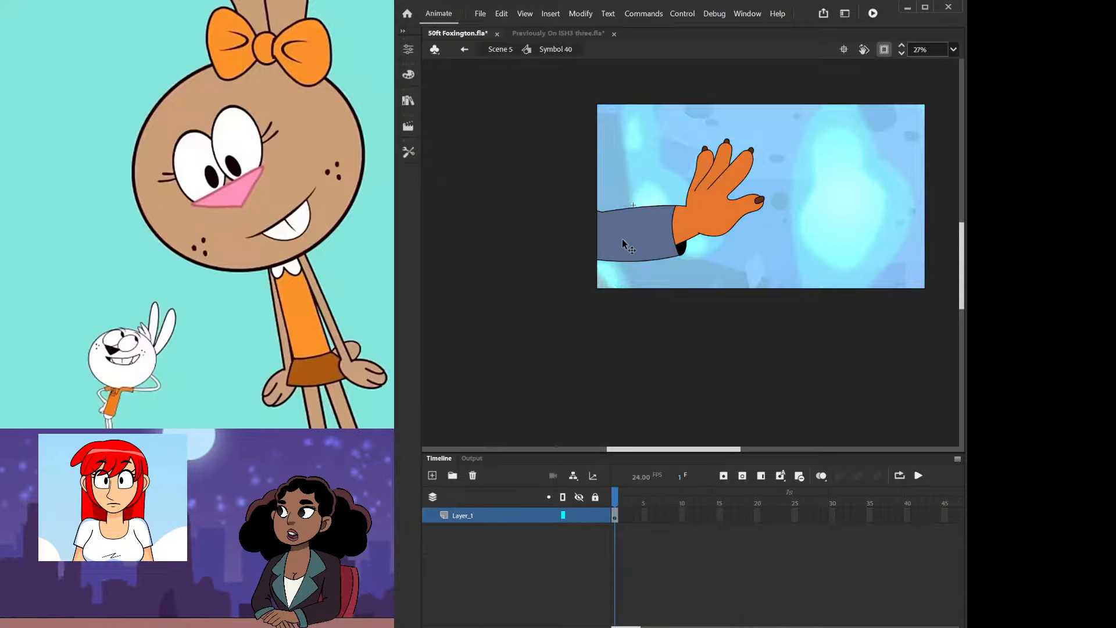
scroll(848, 149, "down", 1)
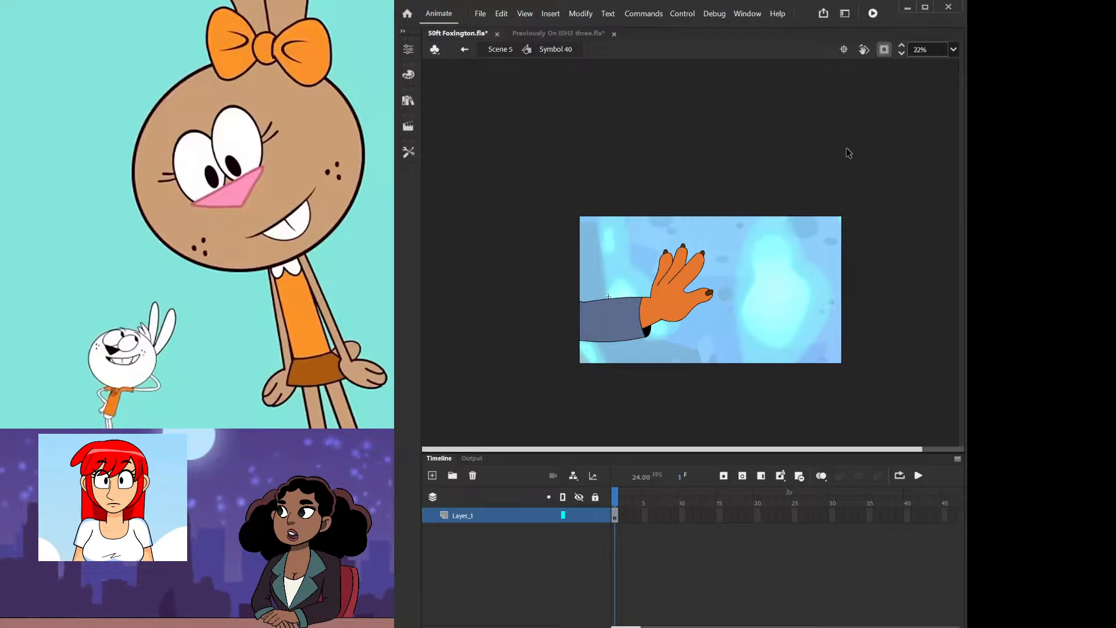
left_click(887, 52)
scroll(558, 304, "up", 1)
scroll(557, 302, "up", 2)
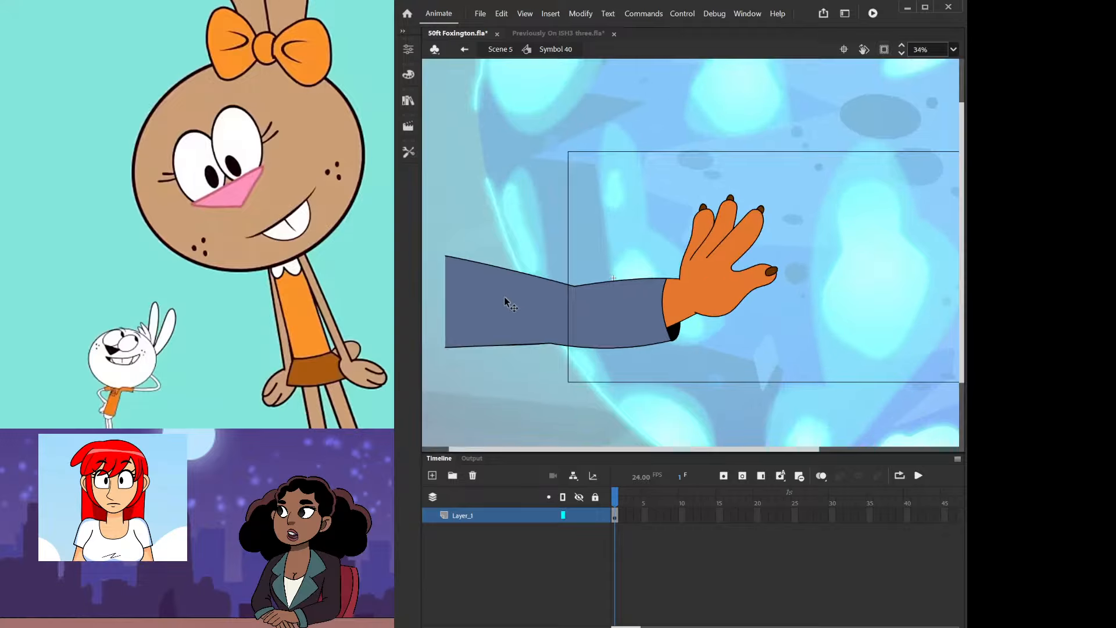
- Delete the part of the blue sleeve shape that extends beyond the stage's edge, keeping only the section near the cuff
double_click(503, 297)
left_click_drag(431, 222, 573, 366)
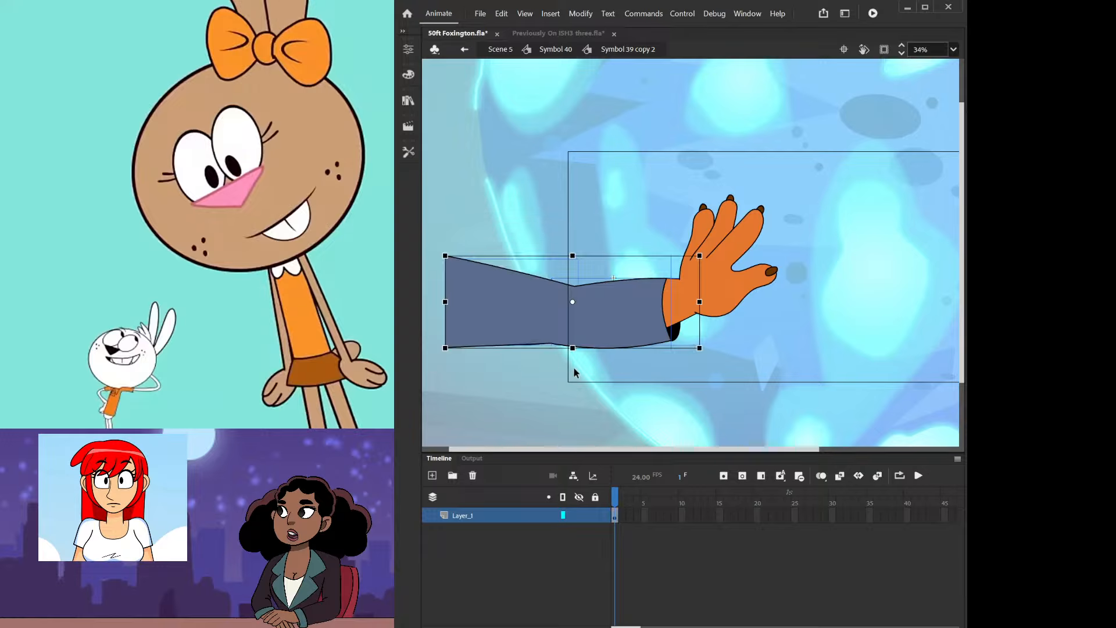
double_click(527, 273)
left_click_drag(434, 248, 575, 382)
key("Delete")
double_click(563, 303)
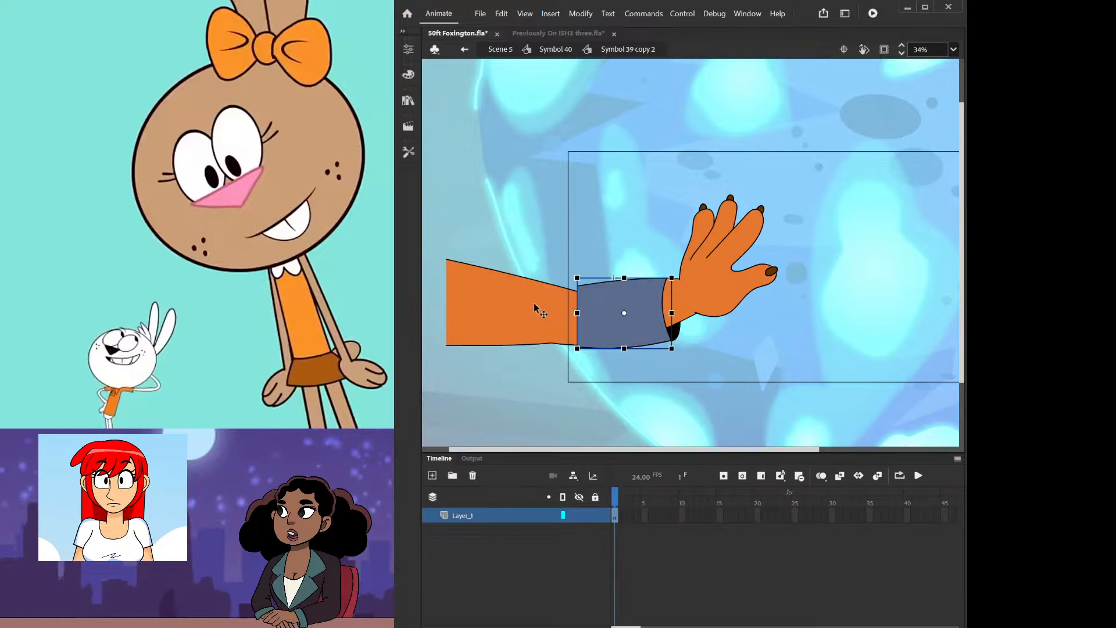
- Delete the part of the orange forearm shape that sticks out past the blue sleeve, keeping only the section behind the sleeve
double_click(536, 306)
double_click(494, 227)
key("Delete")
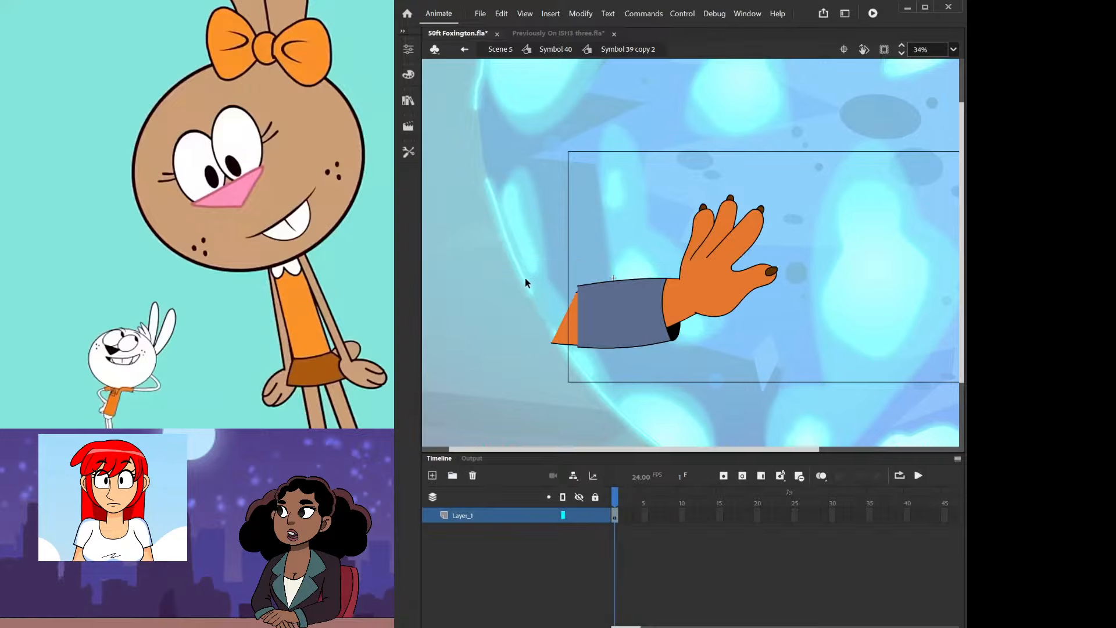
double_click(564, 320)
left_click_drag(518, 258, 603, 374)
key("Delete")
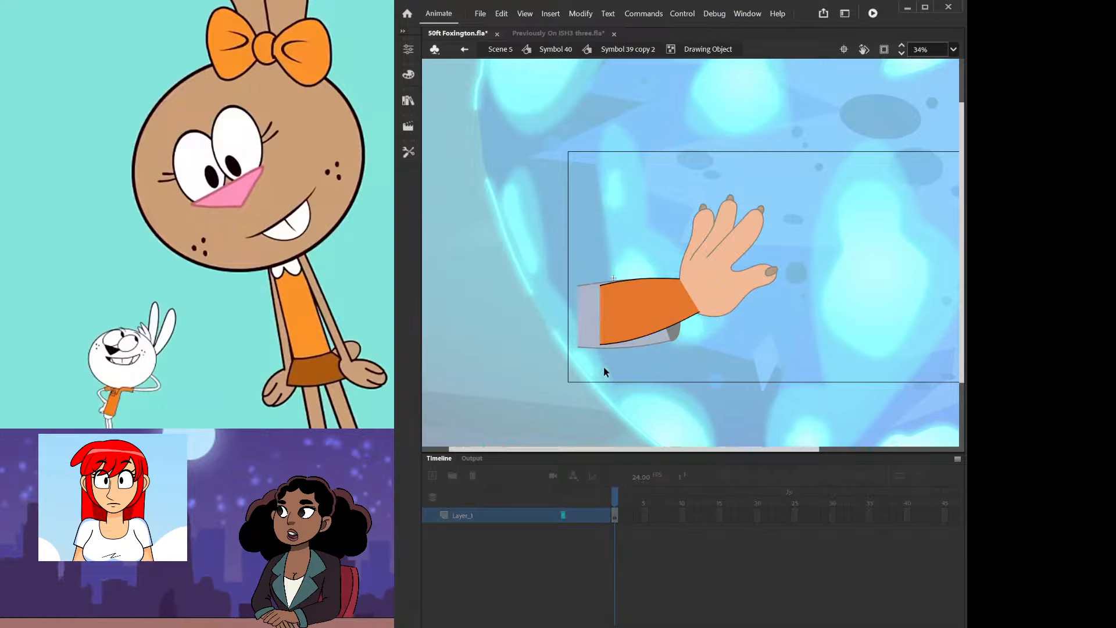
- Open the blue sleeve shape and extend both corners of its outer end slightly beyond the stage's edge
double_click(584, 305)
double_click(578, 285)
left_click_drag(578, 285, 550, 282)
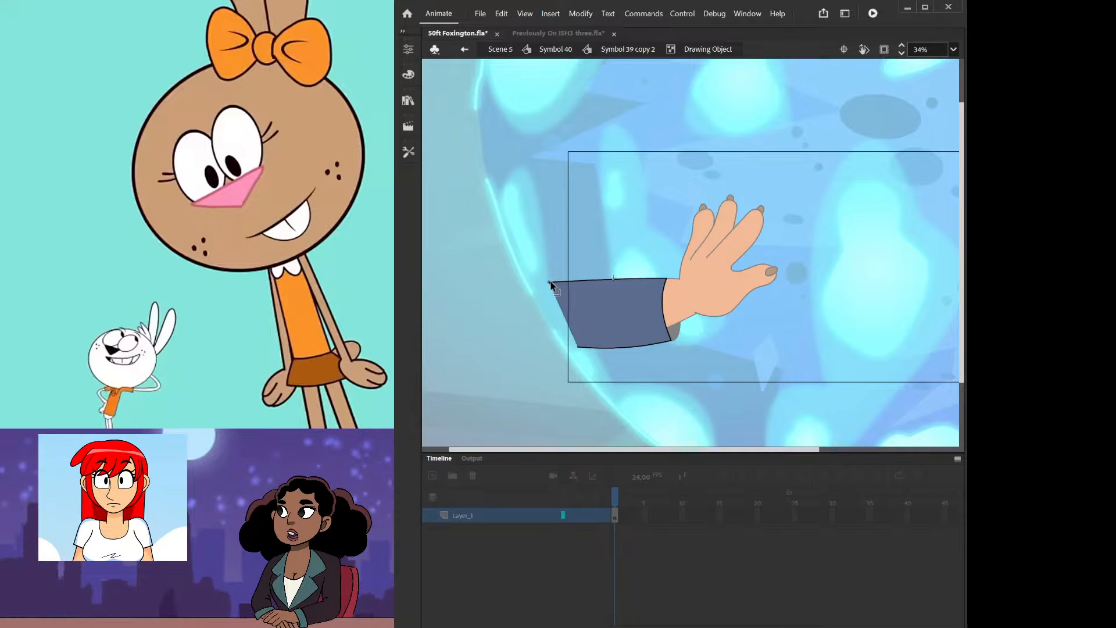
left_click_drag(577, 351, 551, 356)
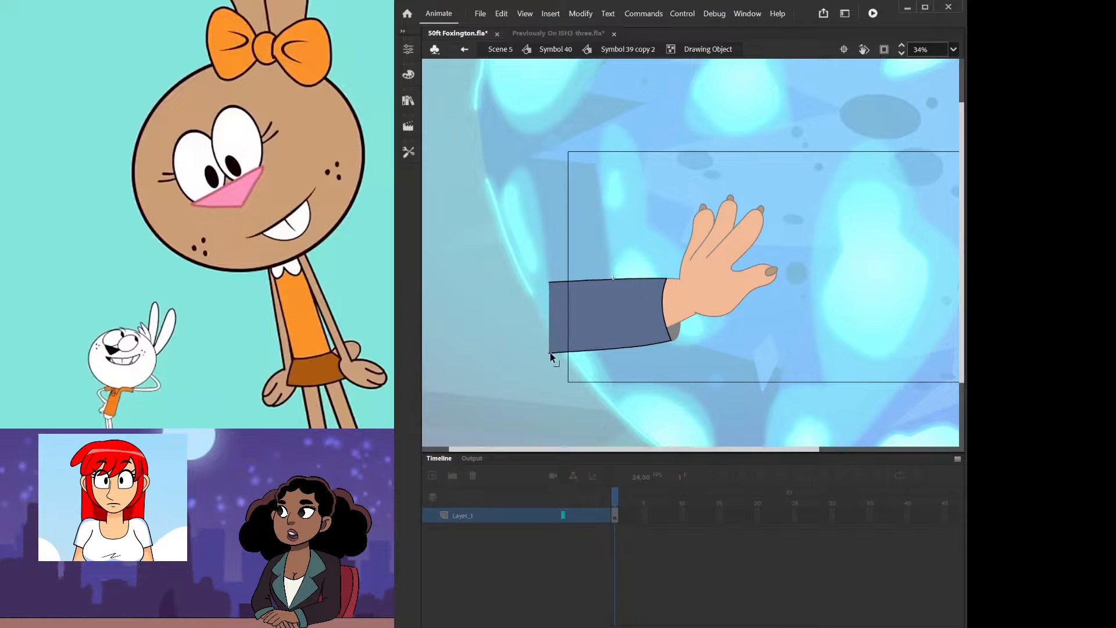
- Try to smooth the sleeve's lower outline and bow it slightly downward
left_click(608, 348)
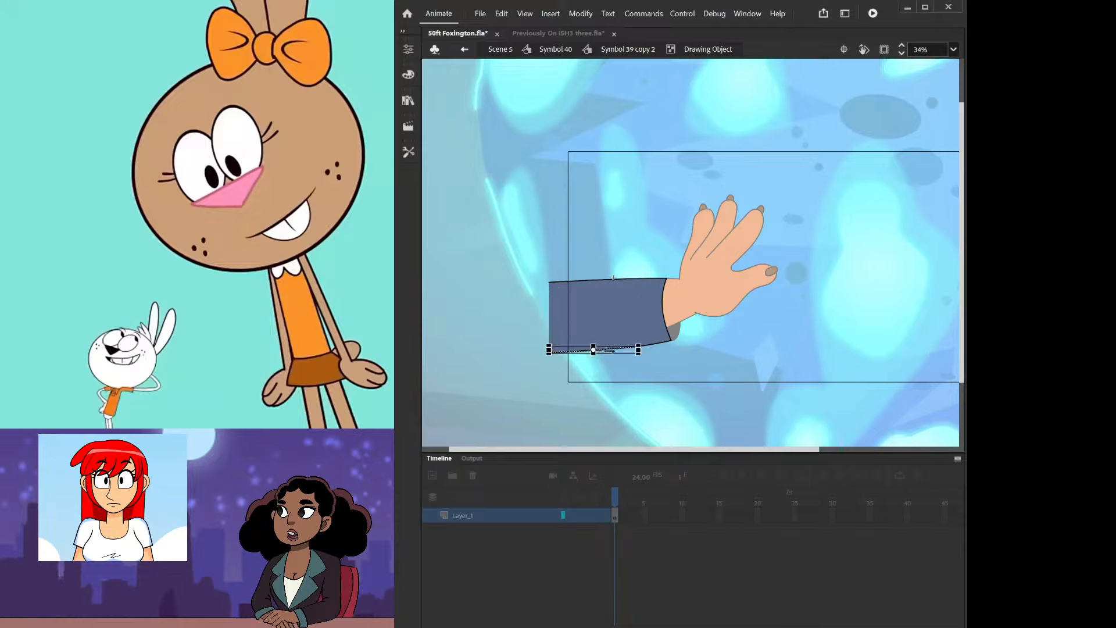
left_click(660, 343, "shift")
left_click(409, 154)
left_click(441, 166)
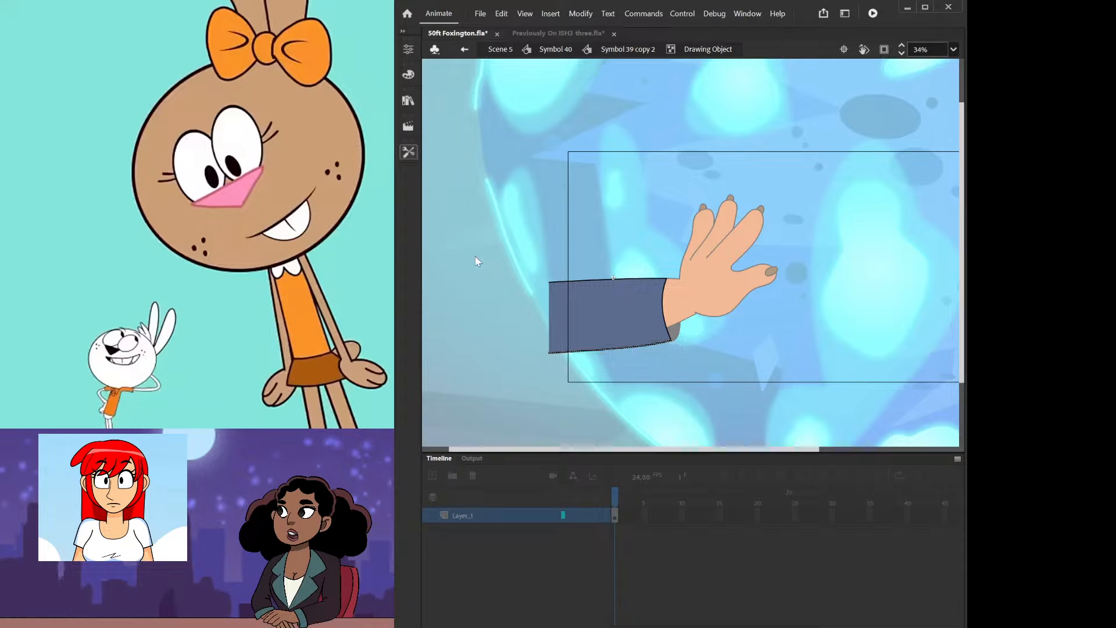
left_click(496, 341)
left_click_drag(598, 349, 598, 353)
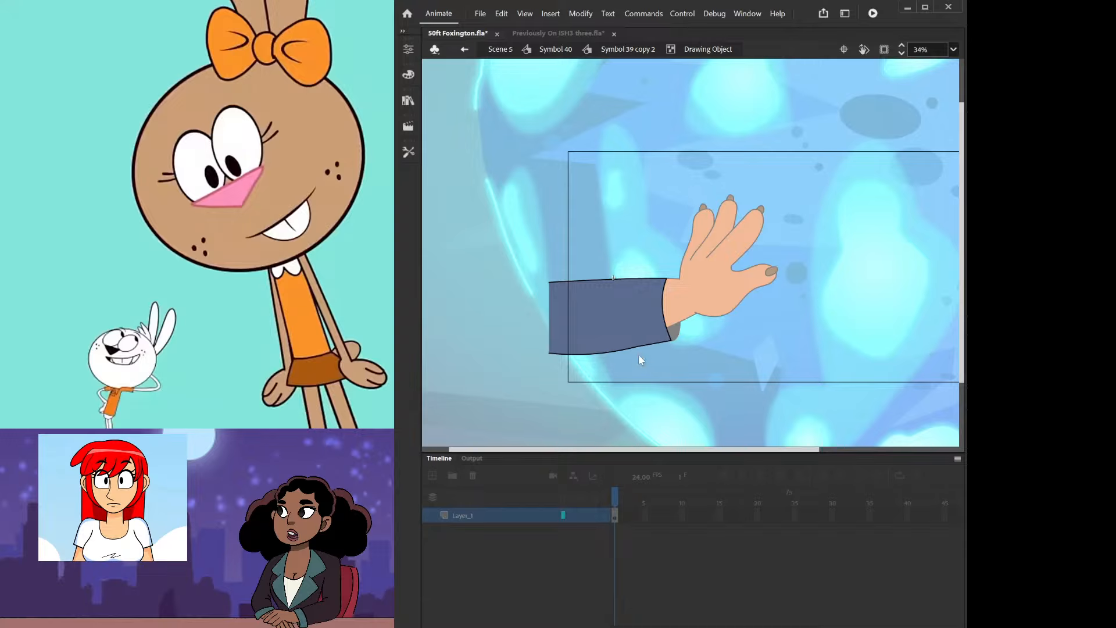
key("ctrl+z")
- Pull the kink in the sleeve's lower outline onto the cuff edge and delete the leftover fill sliver and stray lines
left_click(587, 352)
scroll(652, 349, "up", 6)
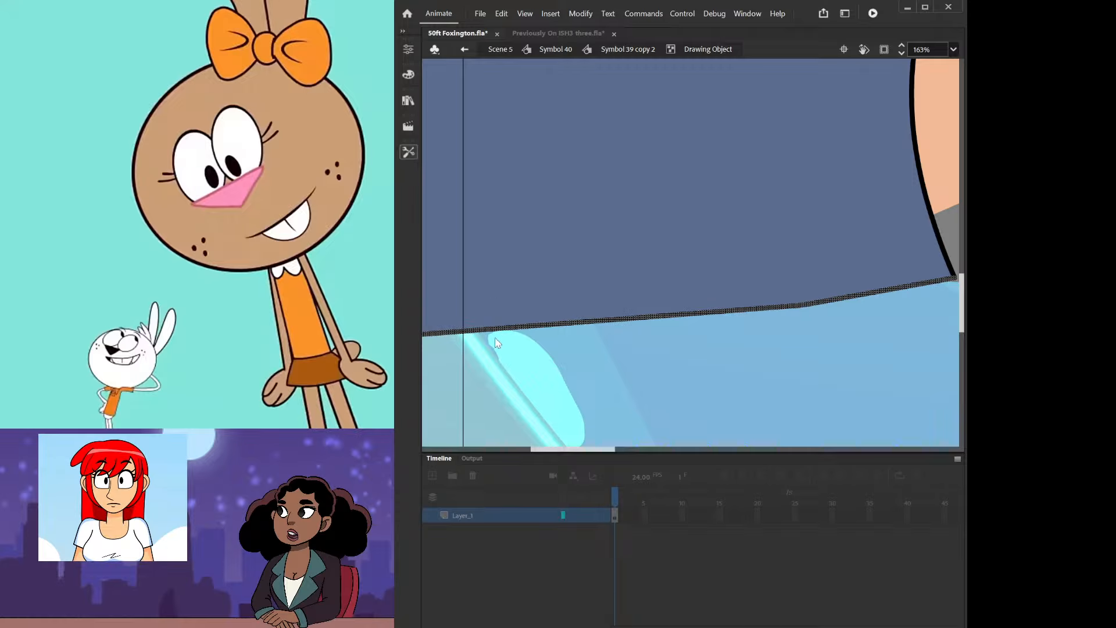
key("ctrl+shift+a")
mouse_move(801, 306)
left_mouse_down()
mouse_move(936, 276)
mouse_move(955, 255)
left_mouse_up()
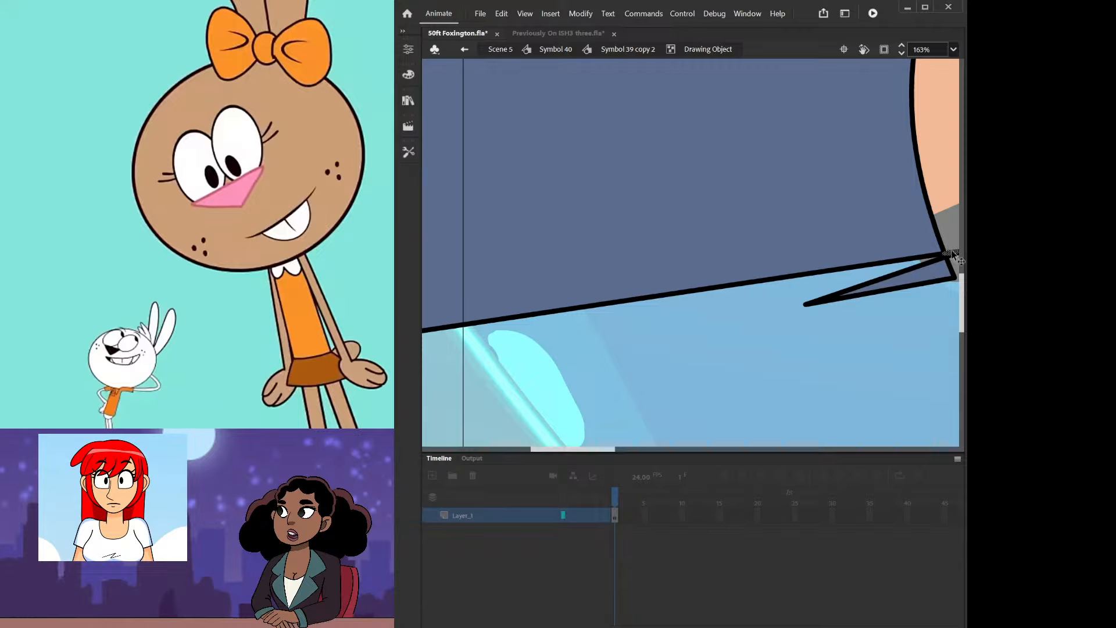
left_click(949, 265)
key("Delete")
left_click(945, 266)
key("Delete")
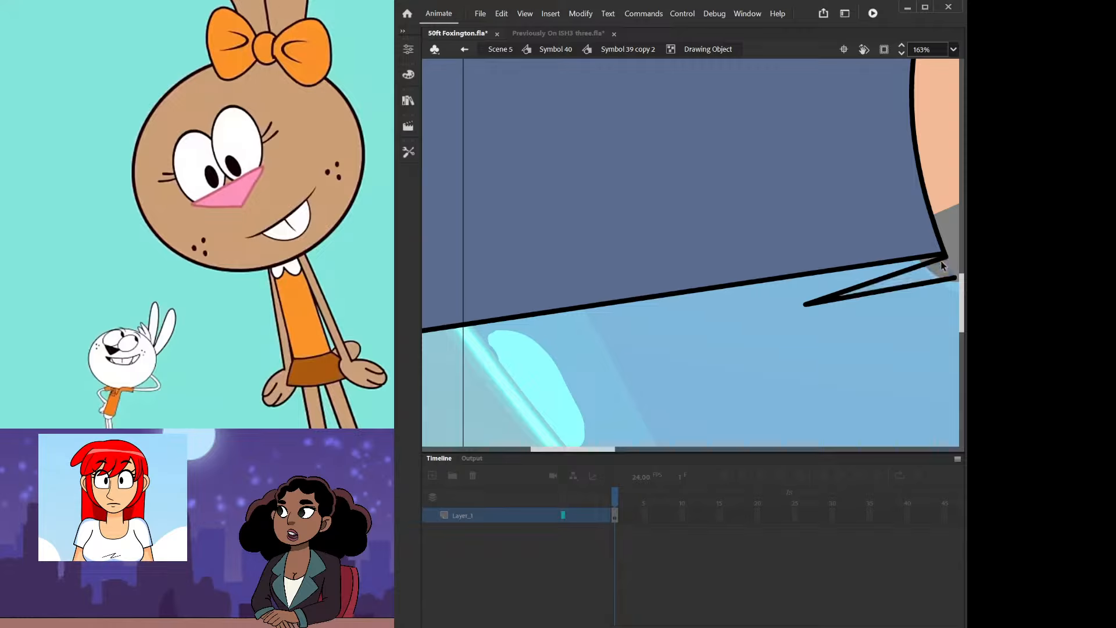
left_click(932, 261)
key("Delete")
left_click(929, 286)
key("Delete")
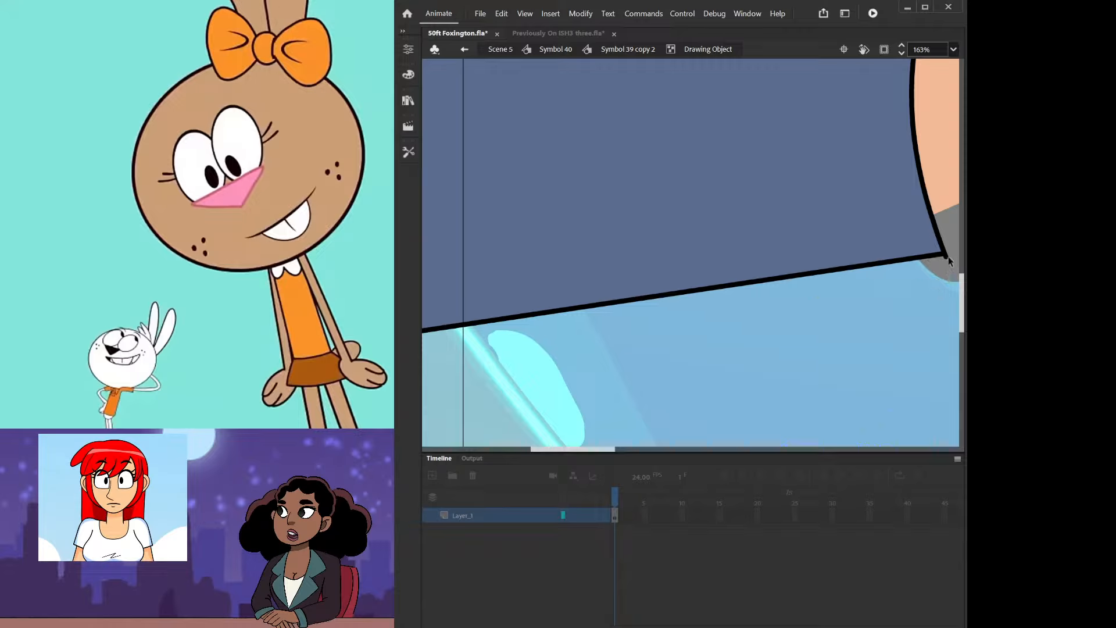
- Clean the stray outline pieces off the sleeve's lower cuff corner and place the corner at the bottom of the black lining
left_click_drag(945, 255, 957, 239)
left_click(953, 241)
key("Delete")
left_click(951, 250)
key("Delete")
left_click(945, 255)
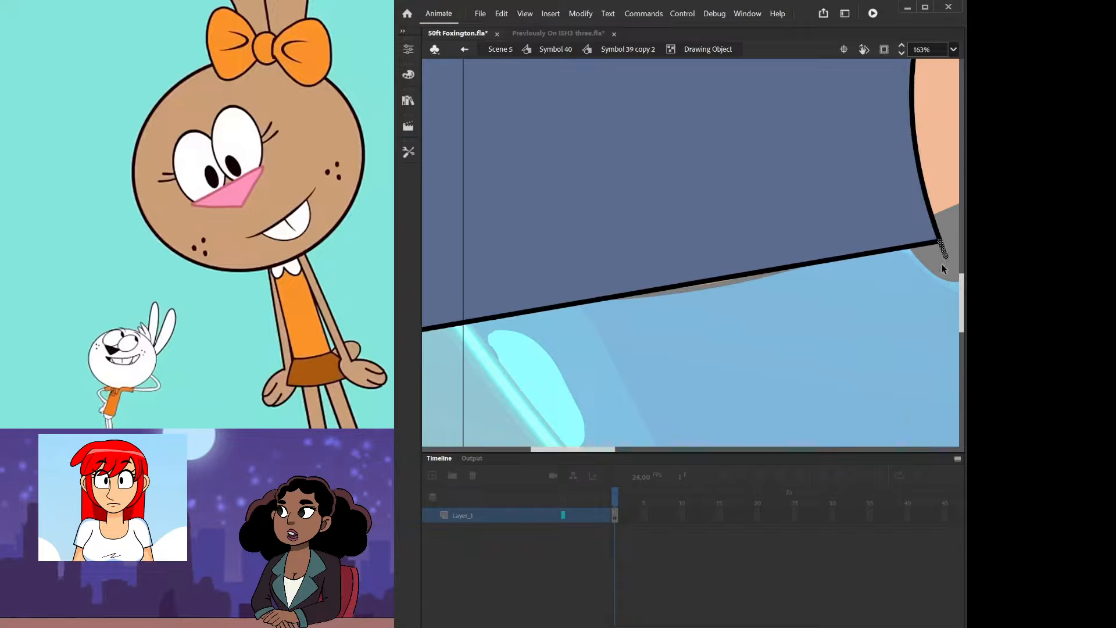
scroll(785, 287, "down", 2)
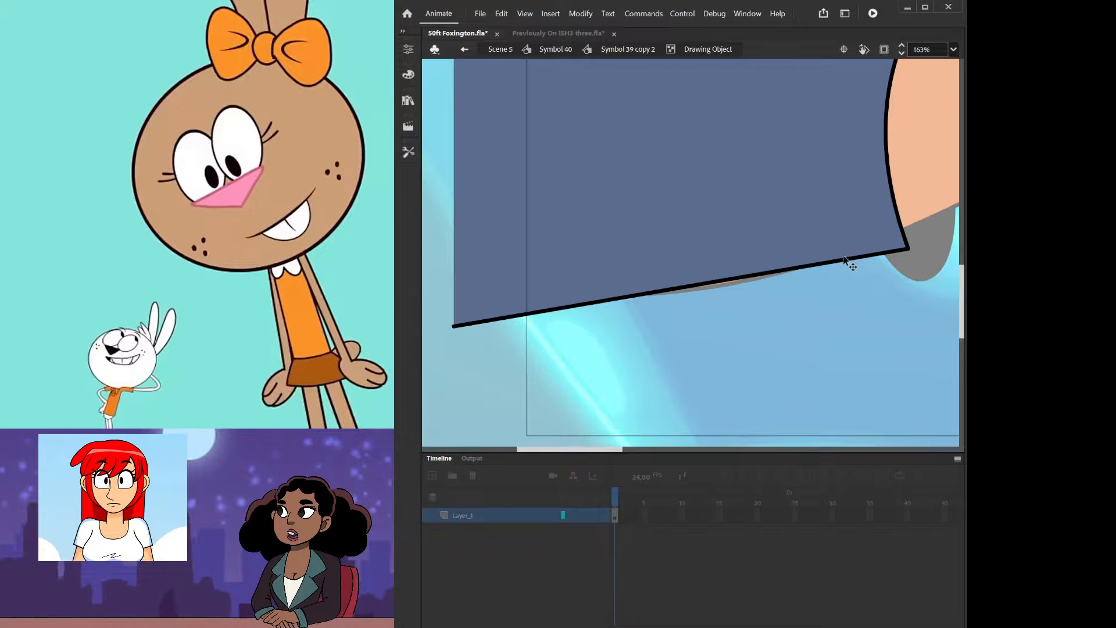
left_click_drag(884, 257, 890, 284)
- Try to smooth out the kink in the sleeve's cuff edge
left_click_drag(880, 245, 873, 263)
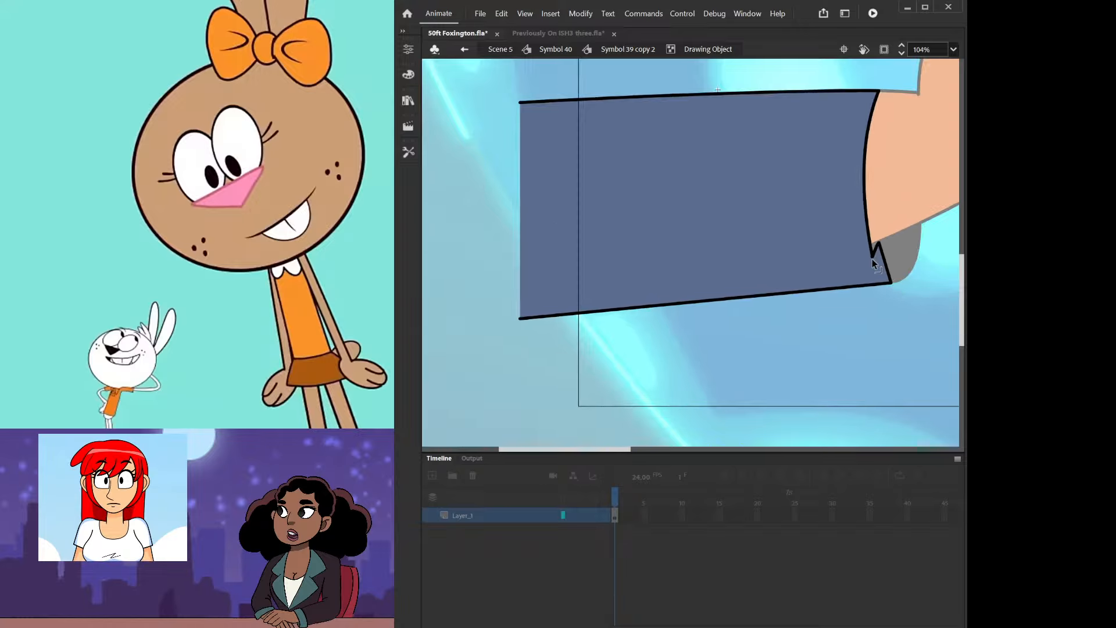
key("ctrl+z")
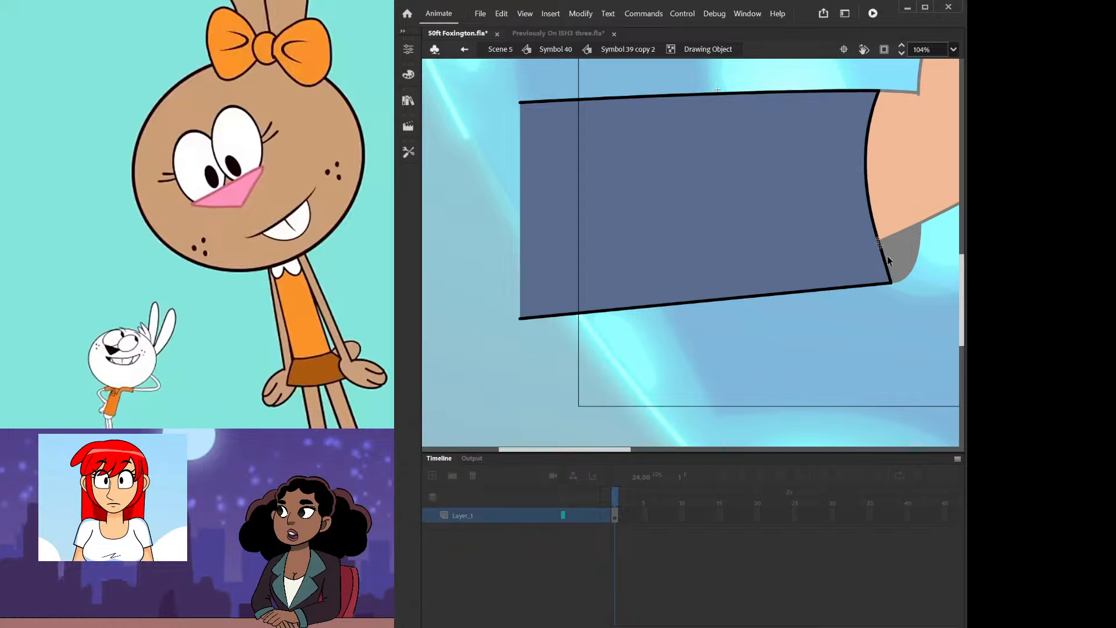
left_click(887, 265)
left_click(876, 224, "shift")
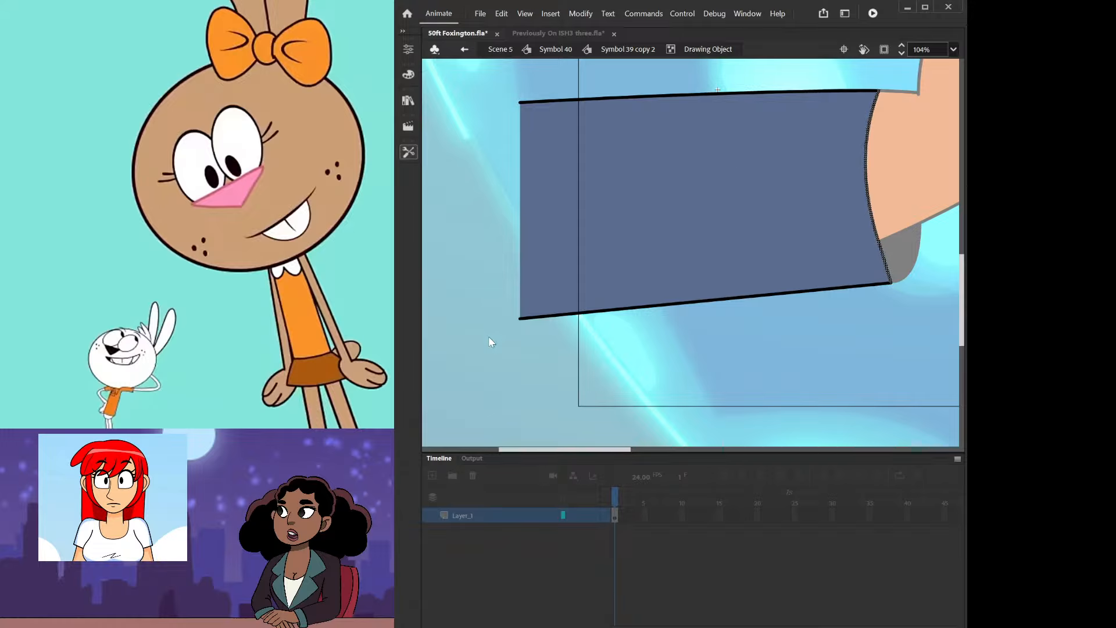
key("ctrl+z")
left_click(754, 356)
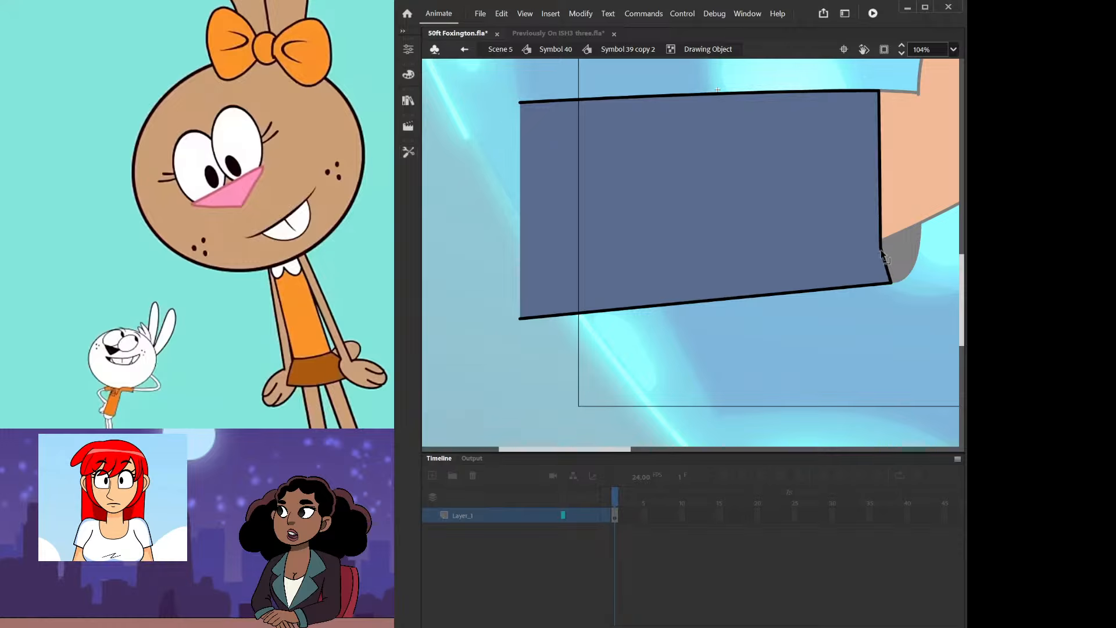
- Reshape the cuff edge into one continuous inward curve and lower the sleeve's outer bottom corner so the sleeve widens away from the hand
left_click_drag(882, 254, 881, 285)
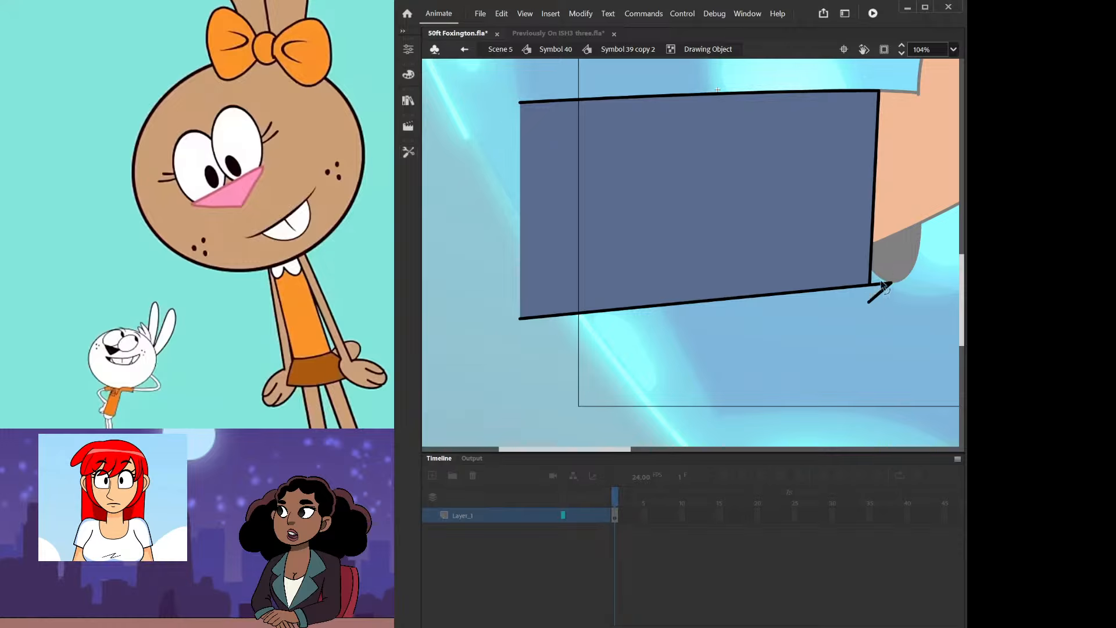
left_click(880, 297)
left_click_drag(872, 283, 874, 259)
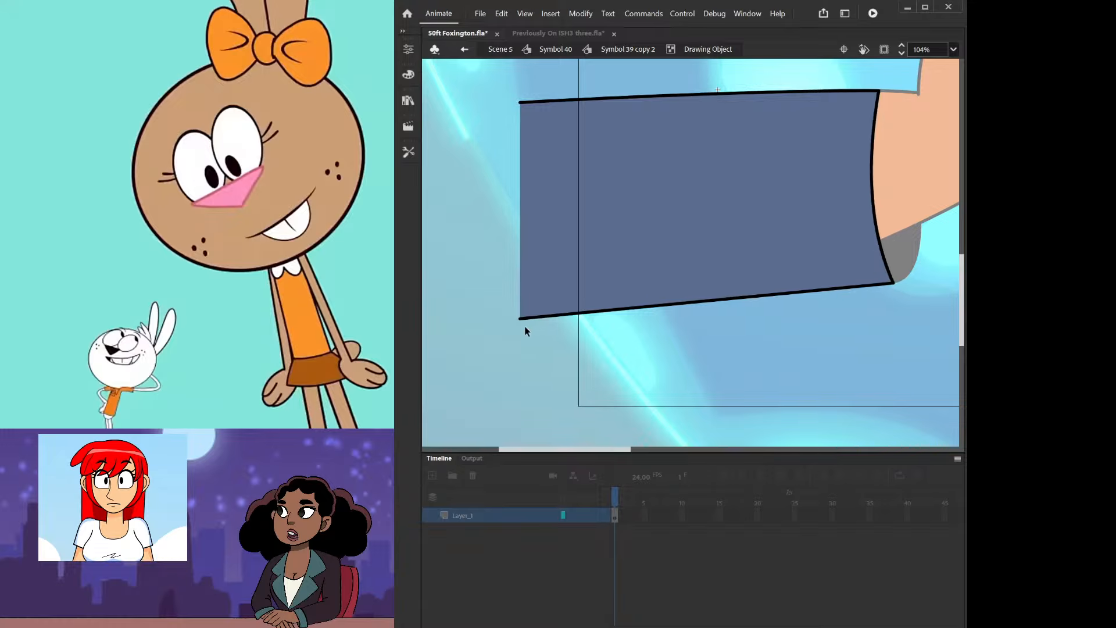
left_click_drag(522, 319, 520, 351)
double_click(547, 371)
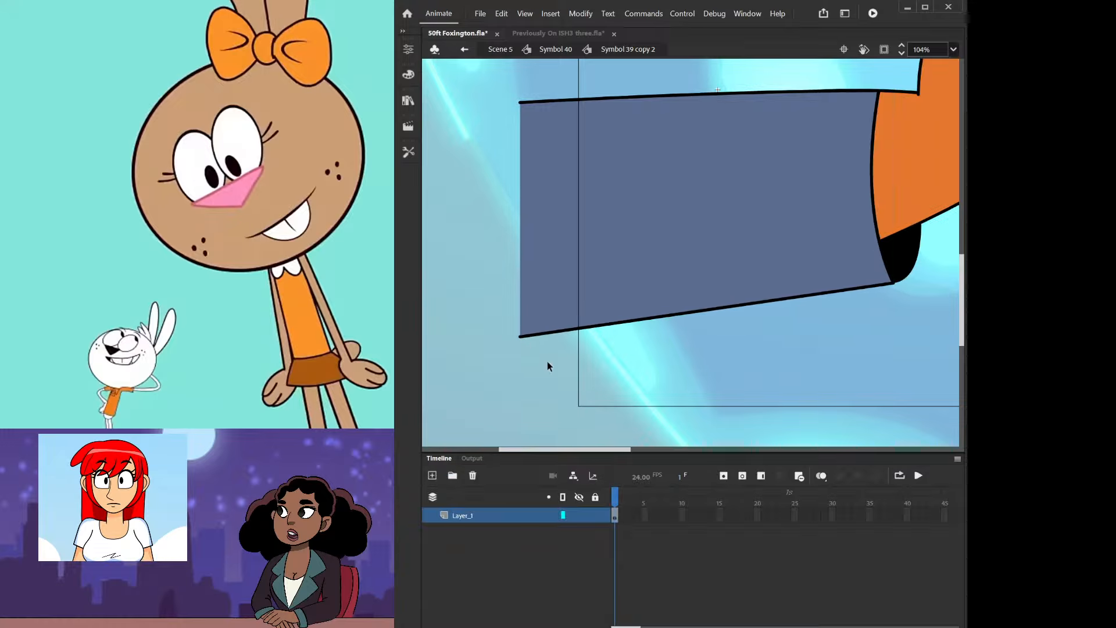
- Return to Scene 5 and clip the artwork that lies outside the stage
scroll(553, 346, "down", 4)
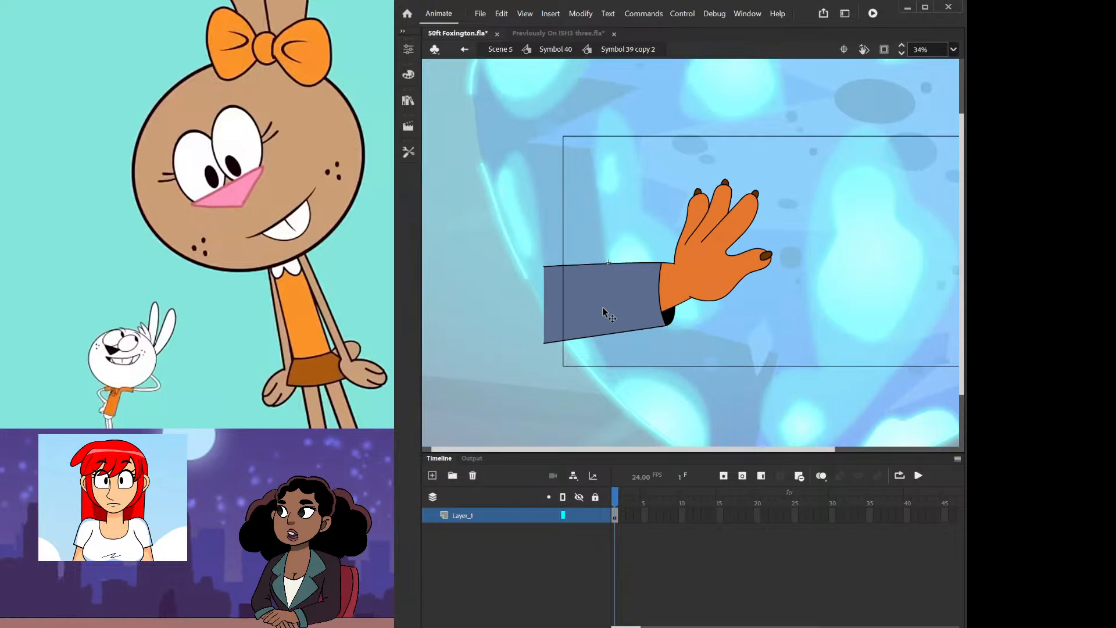
double_click(731, 364)
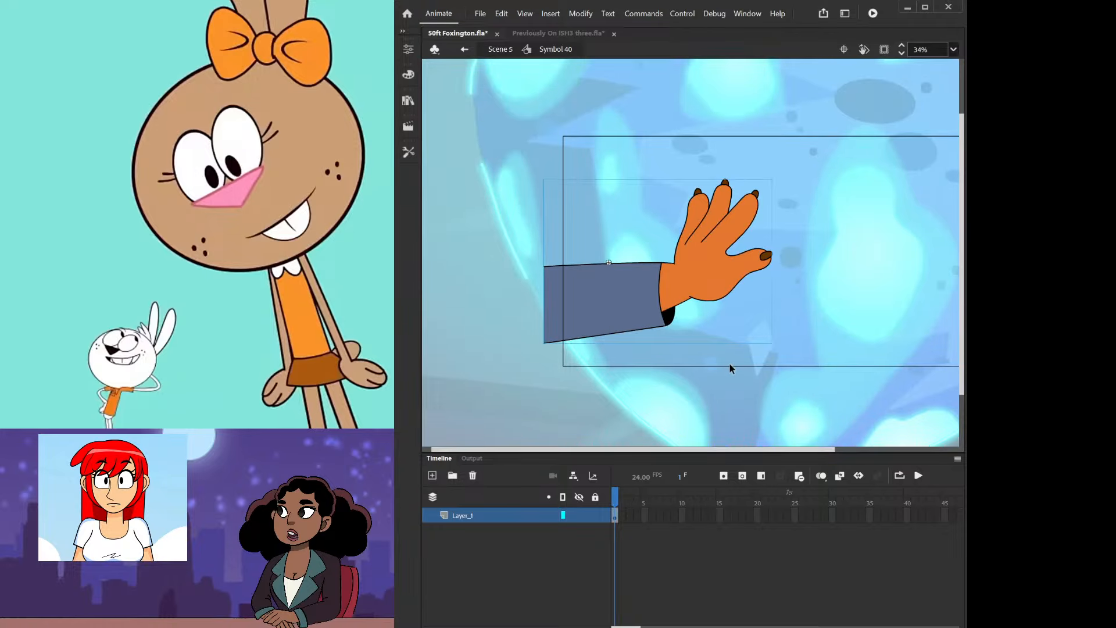
double_click(732, 364)
left_click(727, 346)
scroll(727, 347, "down", 1)
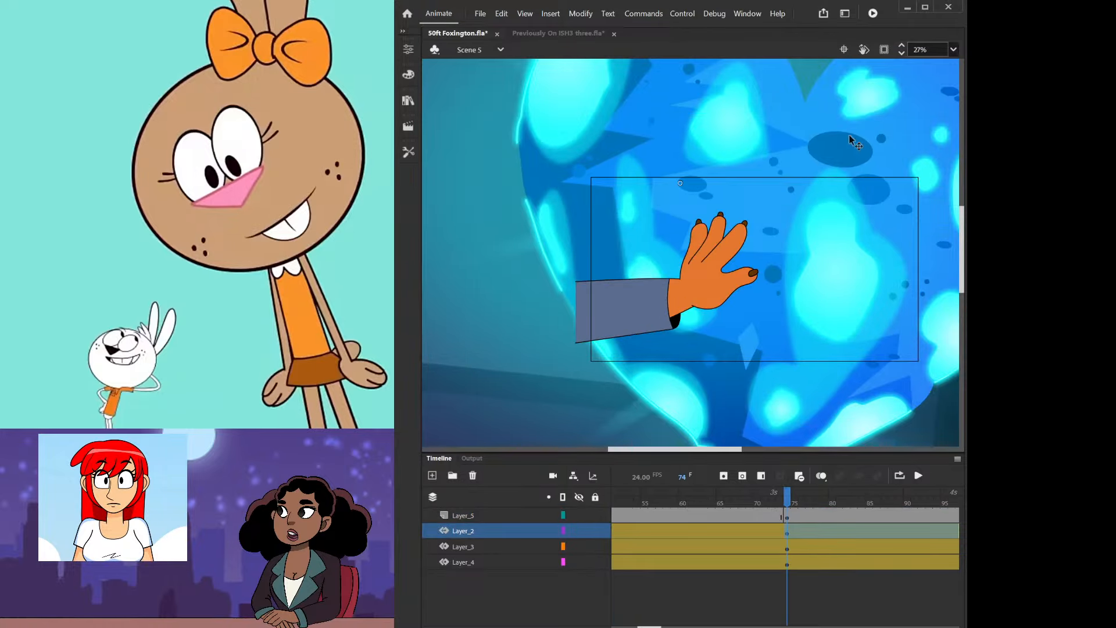
left_click(884, 51)
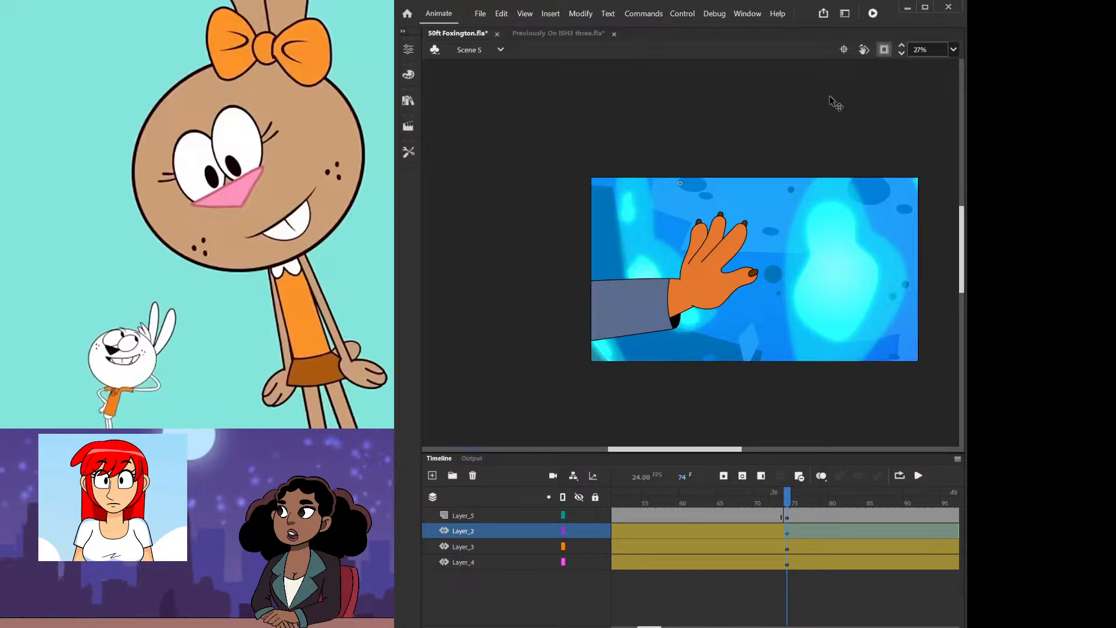
- Create a motion tween on Layer_5 after frame 74 and set the arm's transformation point near the sleeve's outer lower end
mouse_move(787, 494)
left_mouse_down()
mouse_move(768, 496)
mouse_move(906, 498)
mouse_move(795, 506)
left_mouse_up()
left_click(792, 514)
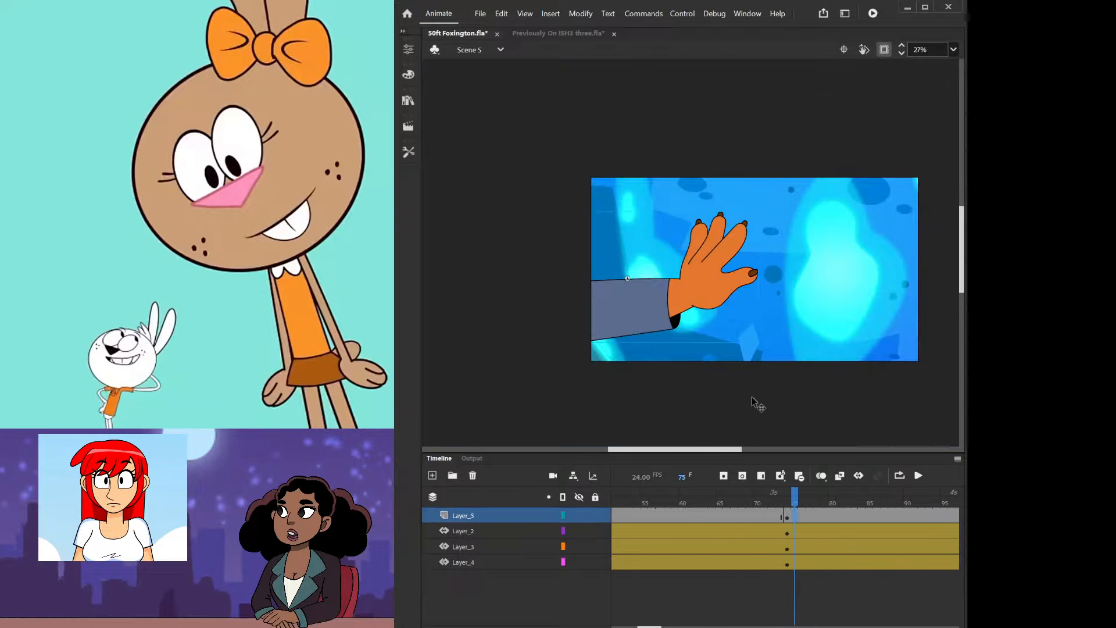
left_click(760, 127)
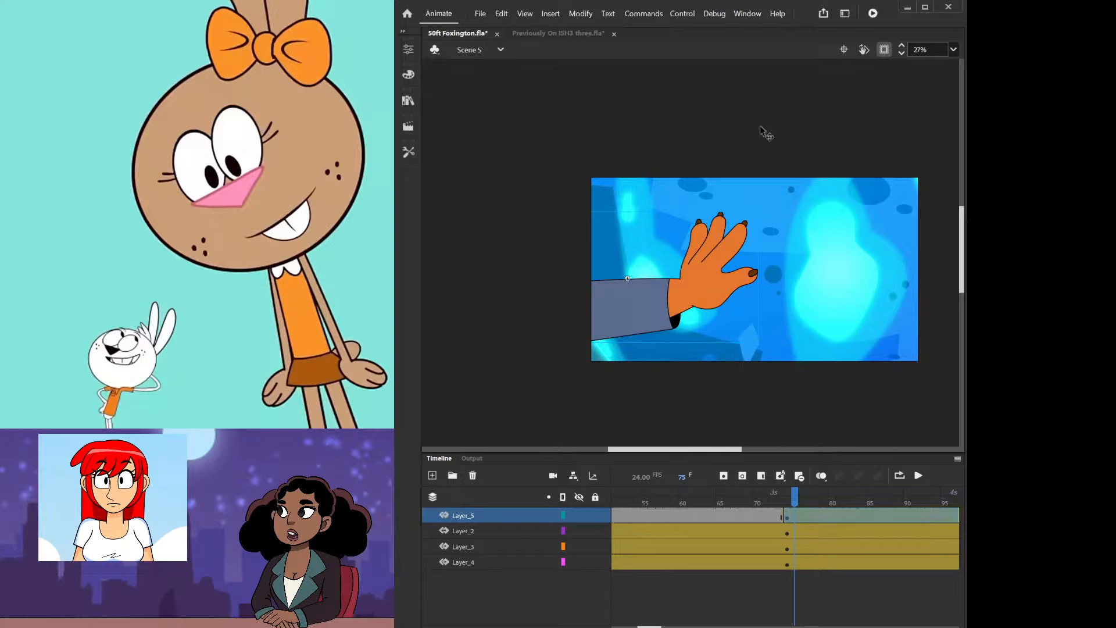
left_click(635, 244)
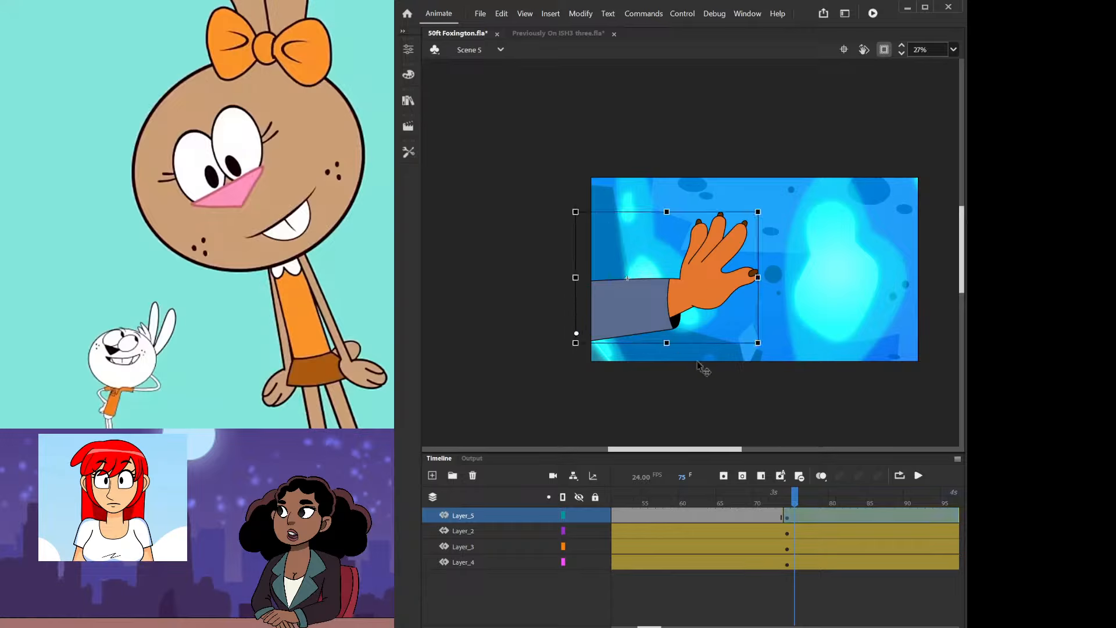
- At frame 74, open the arm symbol and rotate the sleeve and forearm so they slope down from the wrist, realigning them with the hand
left_click(789, 497)
left_click(703, 343)
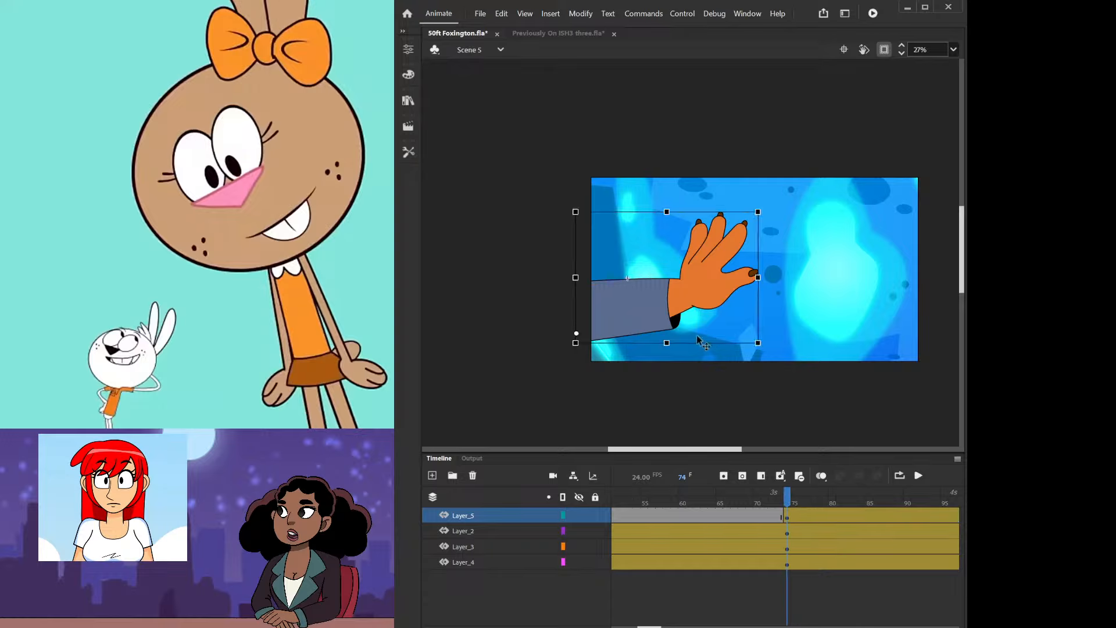
double_click(654, 321)
left_click_drag(544, 247, 686, 340)
double_click(669, 308)
left_click_drag(620, 266, 675, 335)
left_click_drag(703, 281, 698, 261)
left_click_drag(668, 302, 676, 315)
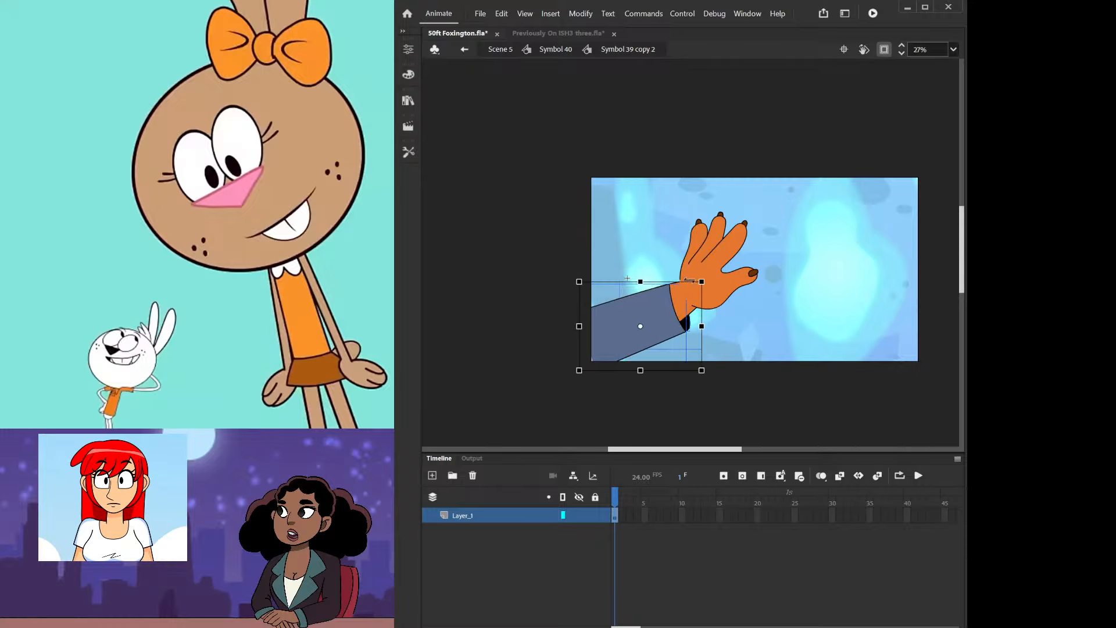
- Examine the wrist joint where the outermost finger's outline meets the rotated forearm
scroll(684, 276, "up", 2)
left_click(661, 263)
scroll(681, 262, "up", 4)
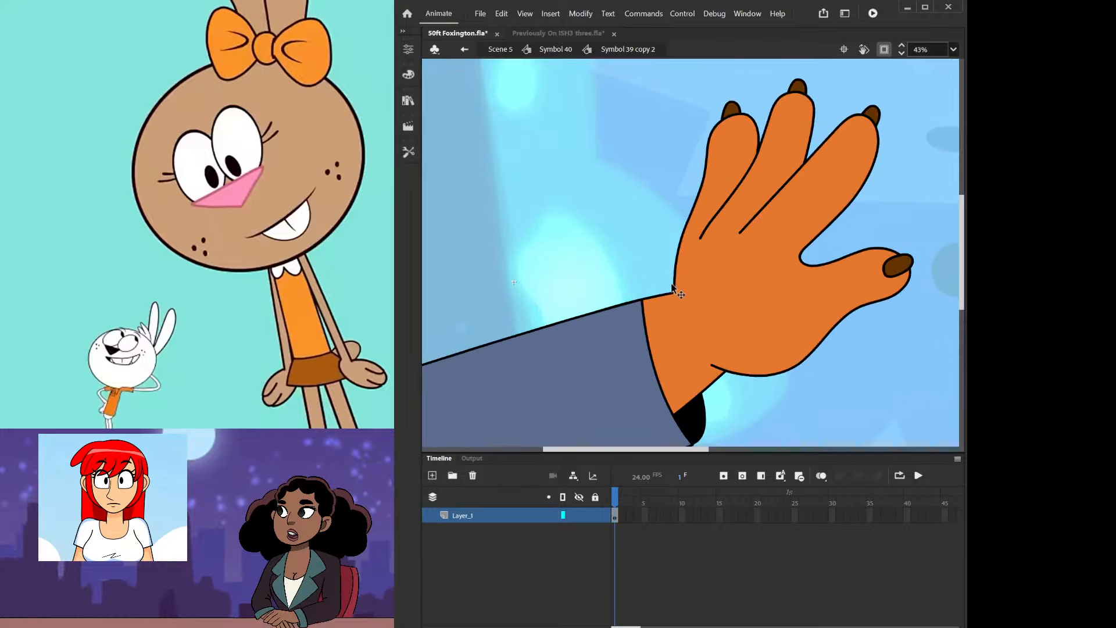
double_click(673, 289)
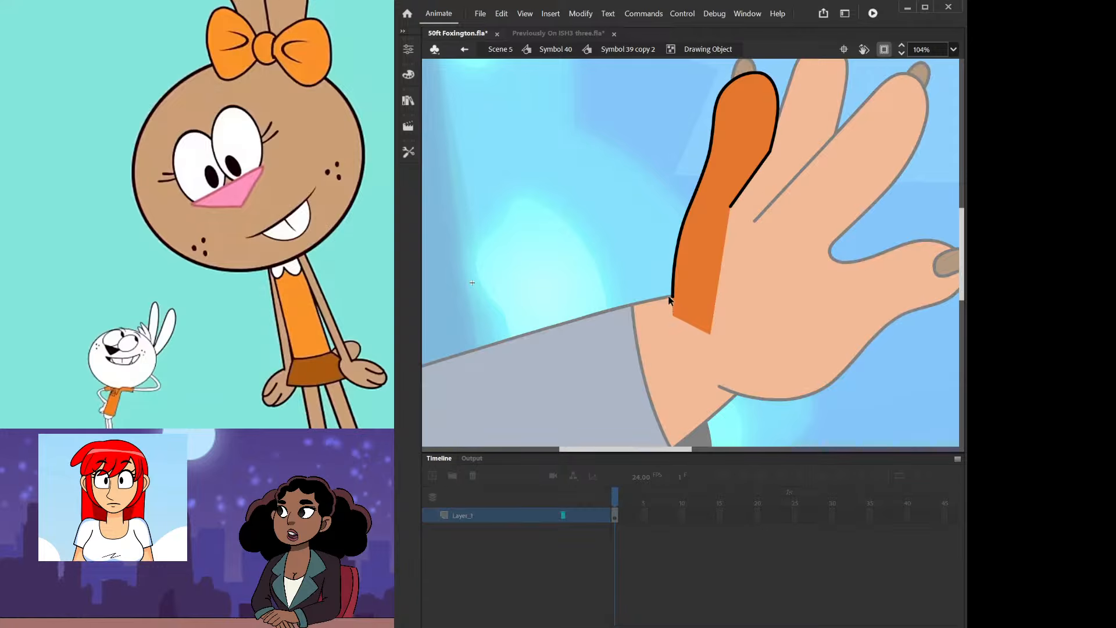
scroll(681, 312, "down", 1)
scroll(681, 310, "down", 6)
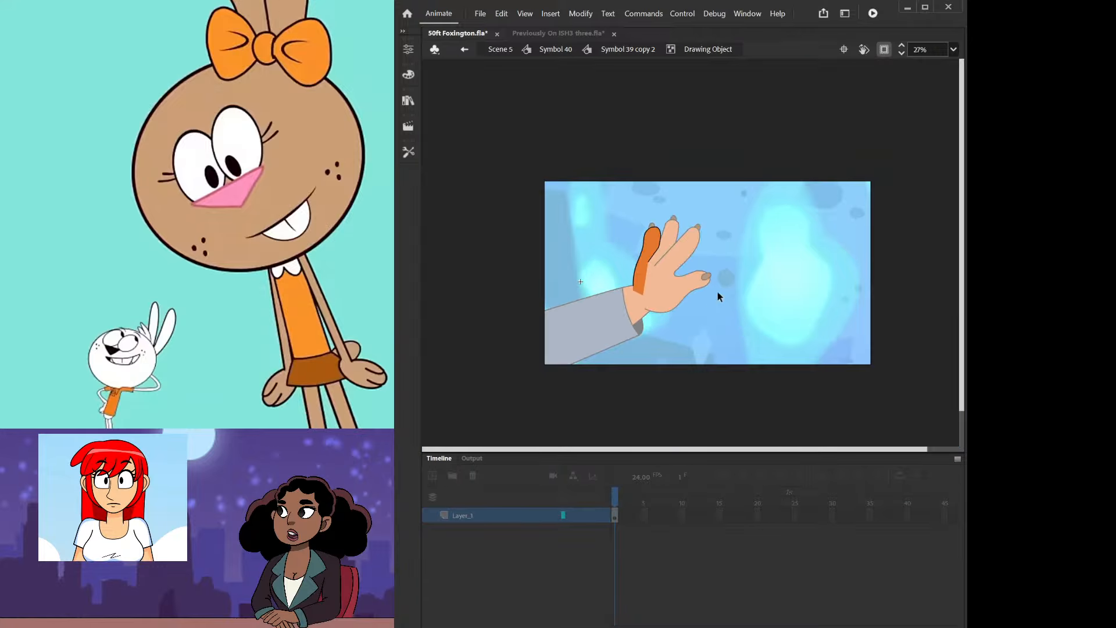
double_click(772, 251)
left_click(737, 289)
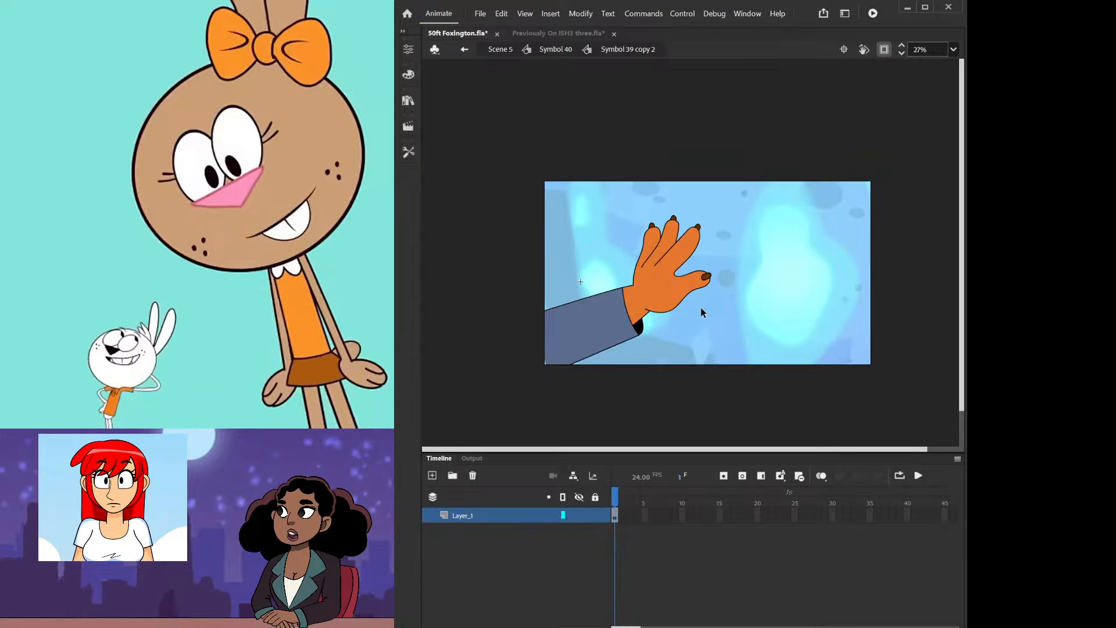
- Stretch the sleeve's outer lower corner past the stage's corner and return to Symbol 40
double_click(544, 360)
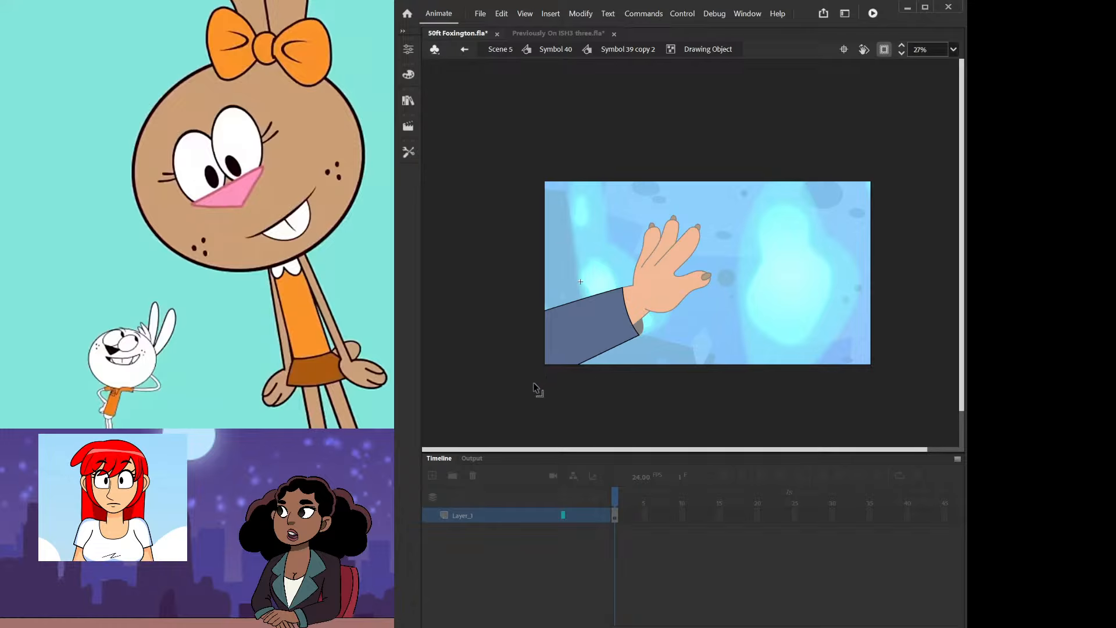
double_click(533, 382)
left_click(720, 348)
double_click(720, 343)
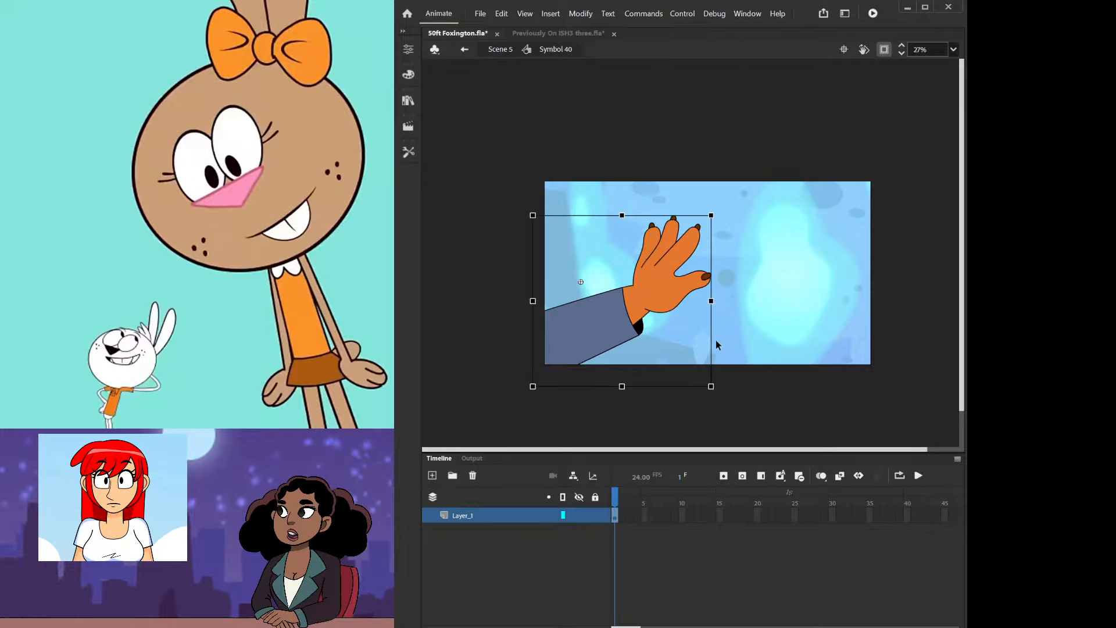
- Back in Scene 5, move the arm past the stage's lower-left corner at frame 74 and over the heart at frame 96
double_click(769, 289)
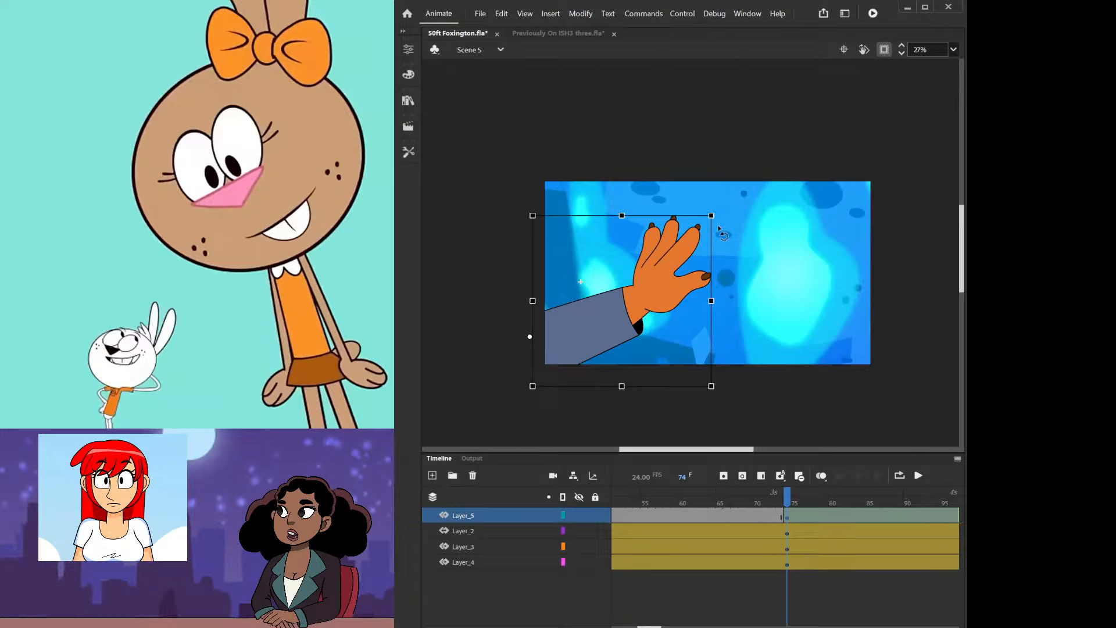
left_click_drag(650, 299, 500, 402)
left_click_drag(807, 502, 953, 501)
left_click(549, 343)
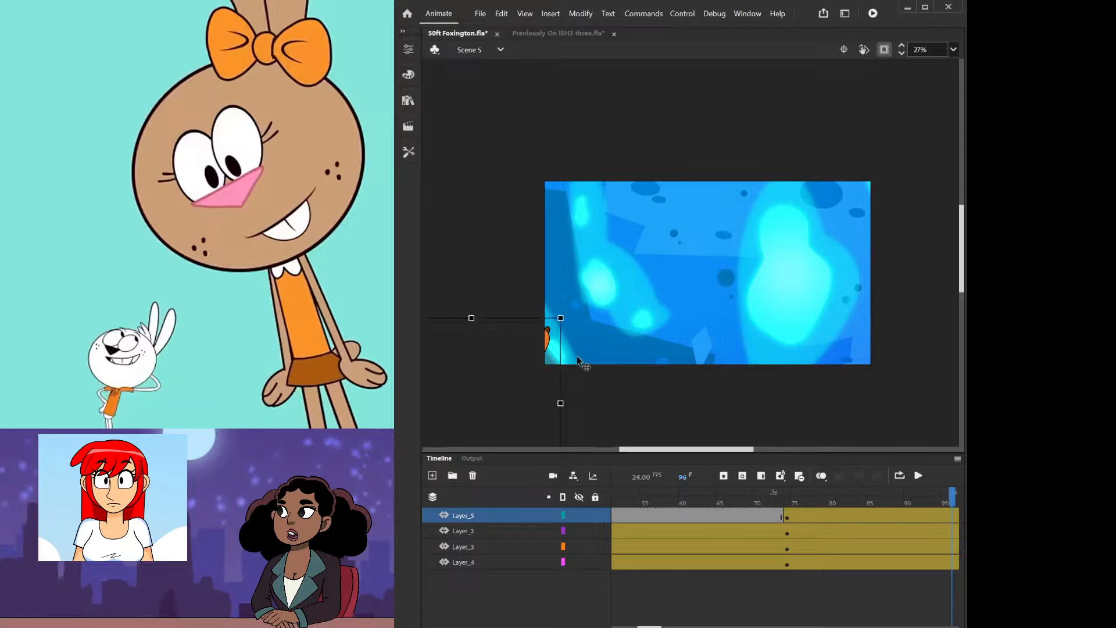
left_click_drag(547, 349, 705, 259)
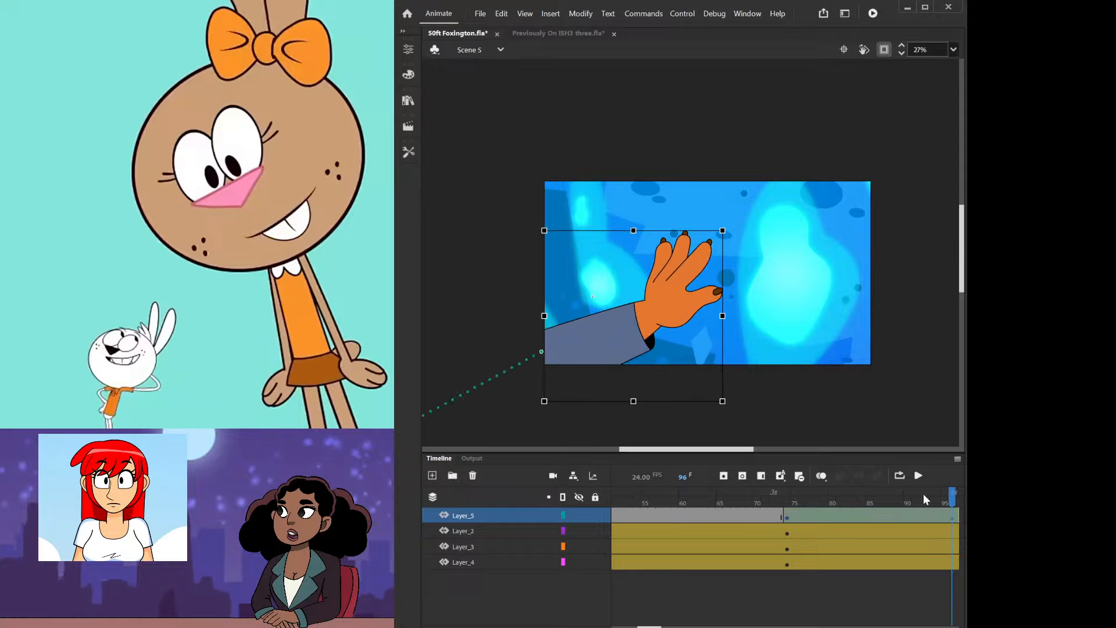
left_click_drag(923, 494, 953, 493)
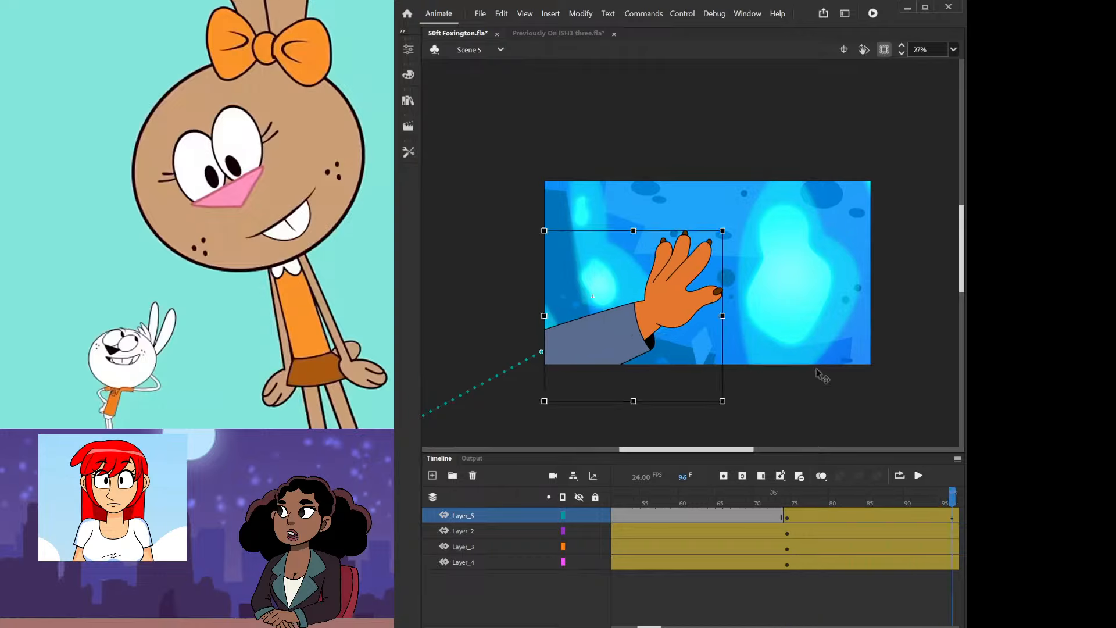
- Apply a color effect to the arm at frame 96 that shifts it toward a muted tan
left_click(675, 297)
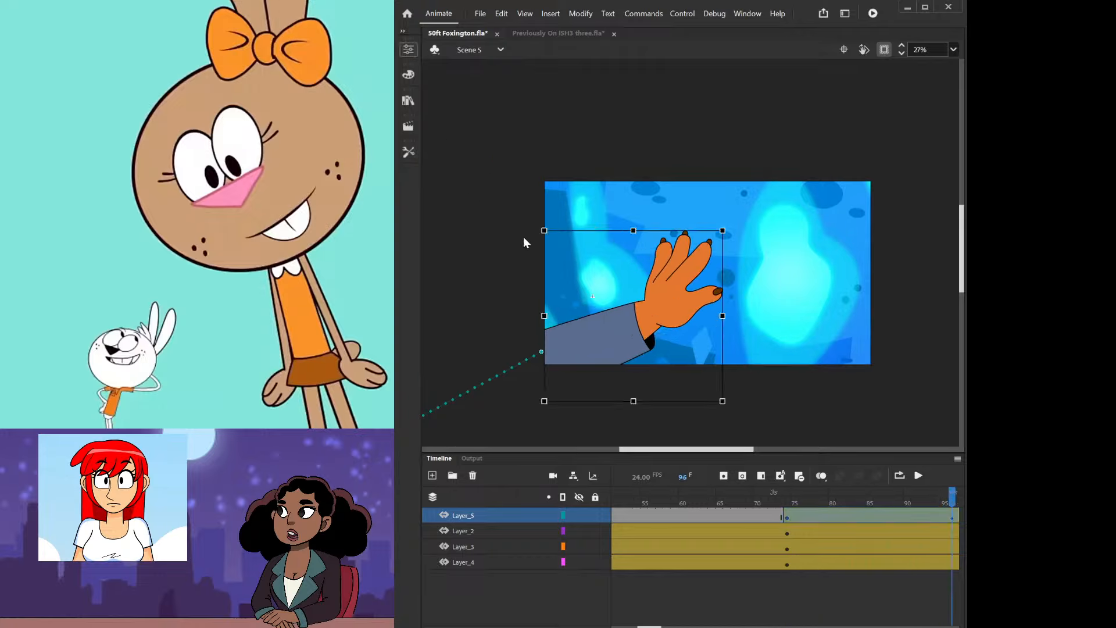
left_click(473, 284)
left_click(577, 246)
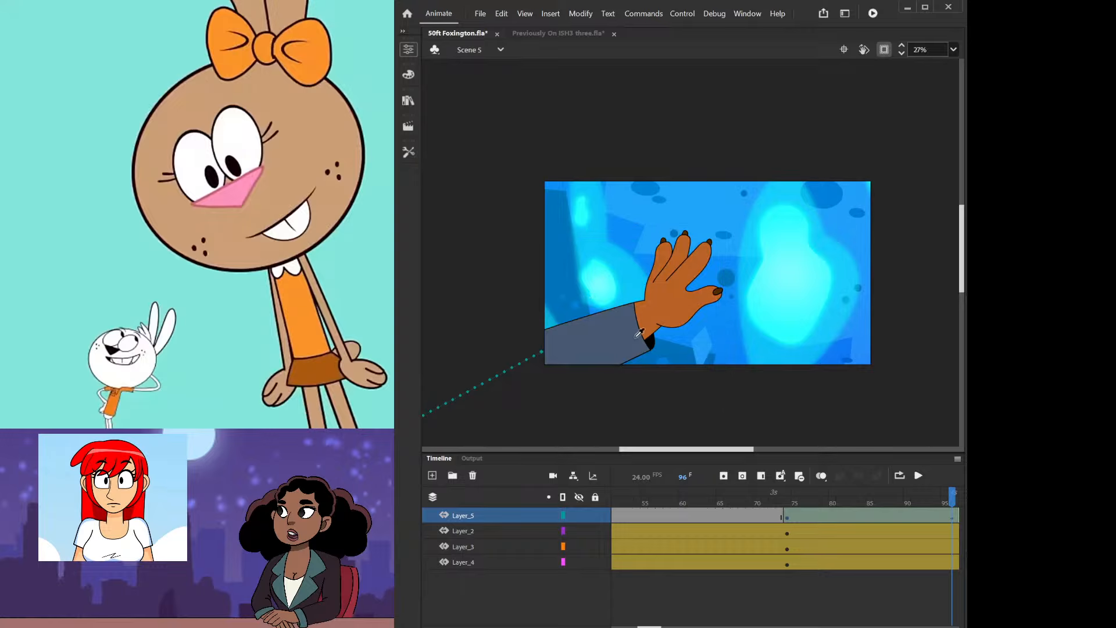
left_click(642, 378)
- Add keyframes that hold the arm's pose on Layer_5 at frames 101 and 104
left_click_drag(937, 500, 837, 516)
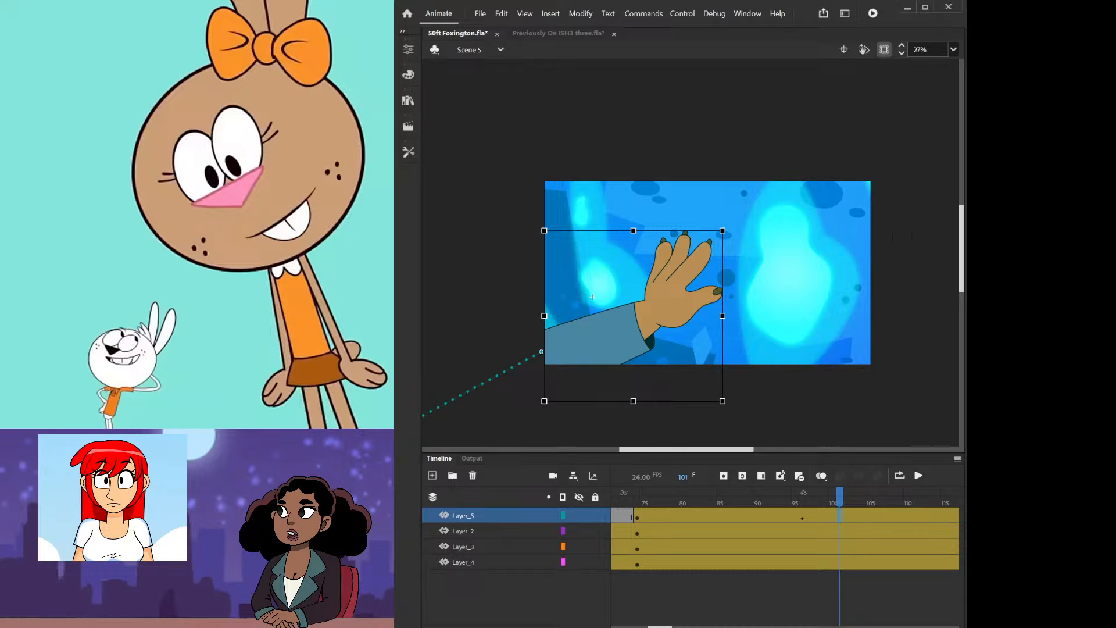
left_click_drag(840, 501, 871, 519)
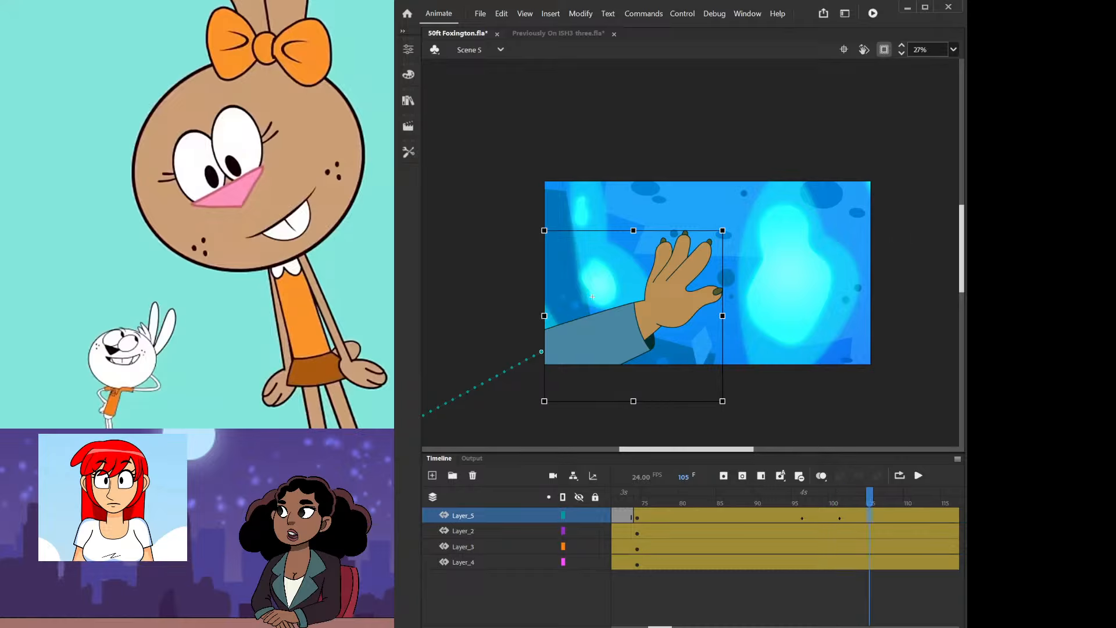
left_click_drag(870, 504, 855, 507)
left_click(871, 516)
left_click(862, 518)
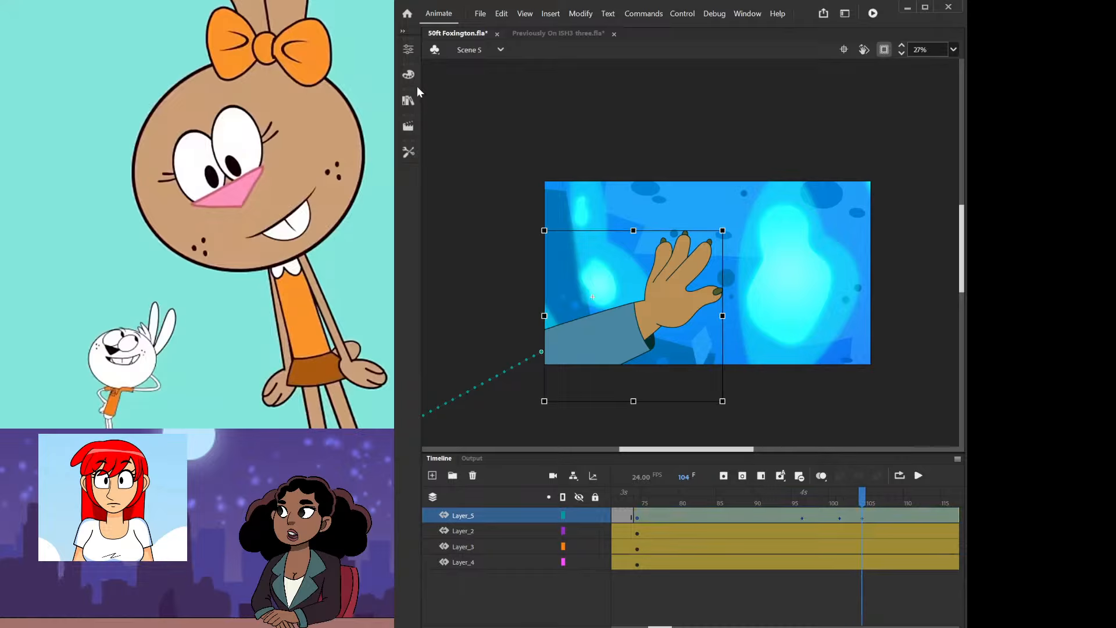
- At frame 110, rotate the arm slightly counterclockwise and pull it back toward the stage's lower-left corner
left_click_drag(865, 513, 907, 511)
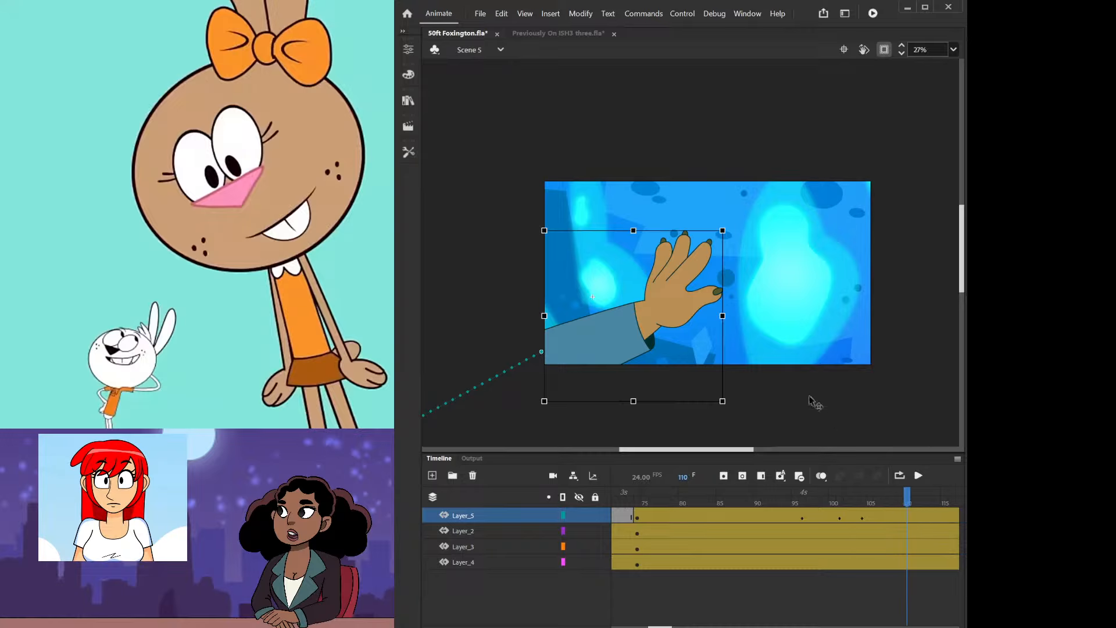
left_click_drag(728, 228, 724, 224)
left_click(696, 275)
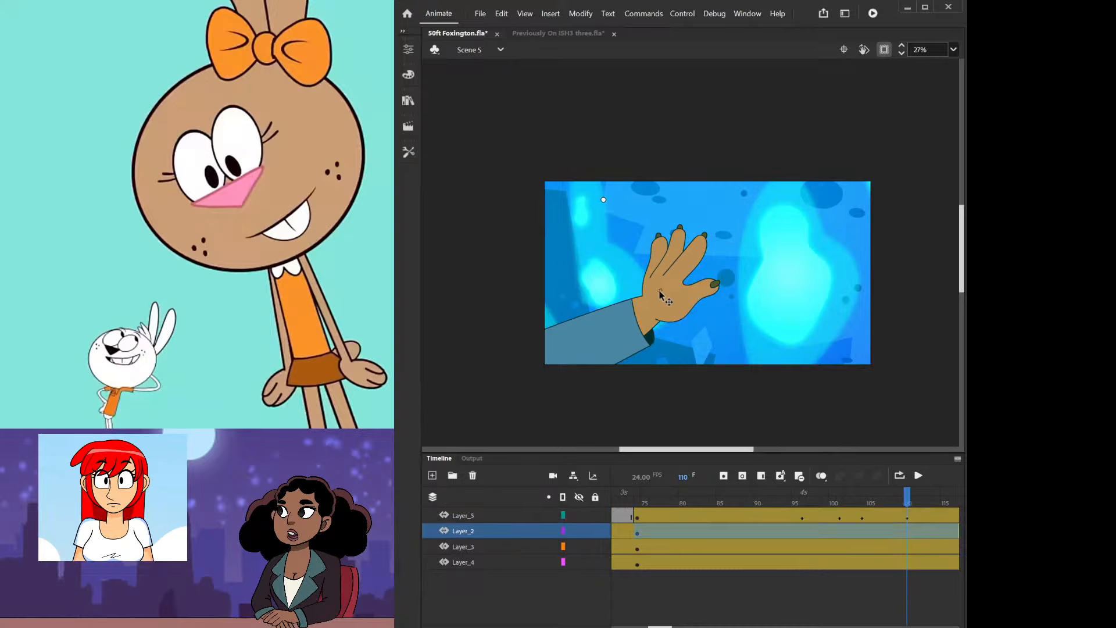
left_click(632, 332)
left_click_drag(617, 346, 560, 361)
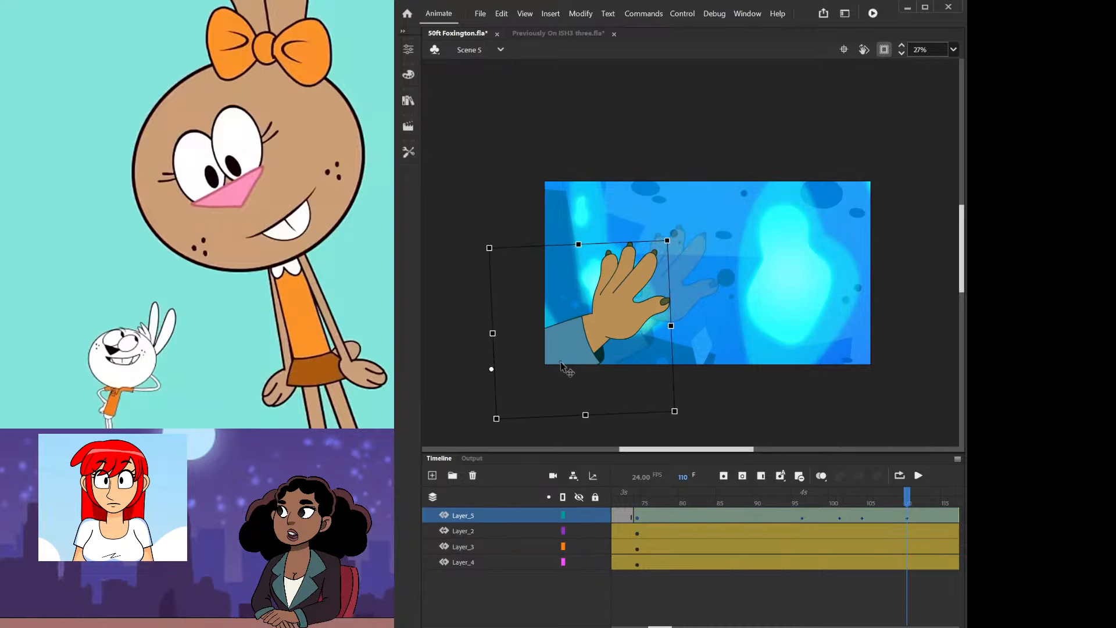
- Play the arm's reach and withdrawal from frame 74 and again from frame 93
left_click(734, 498)
left_click(640, 494)
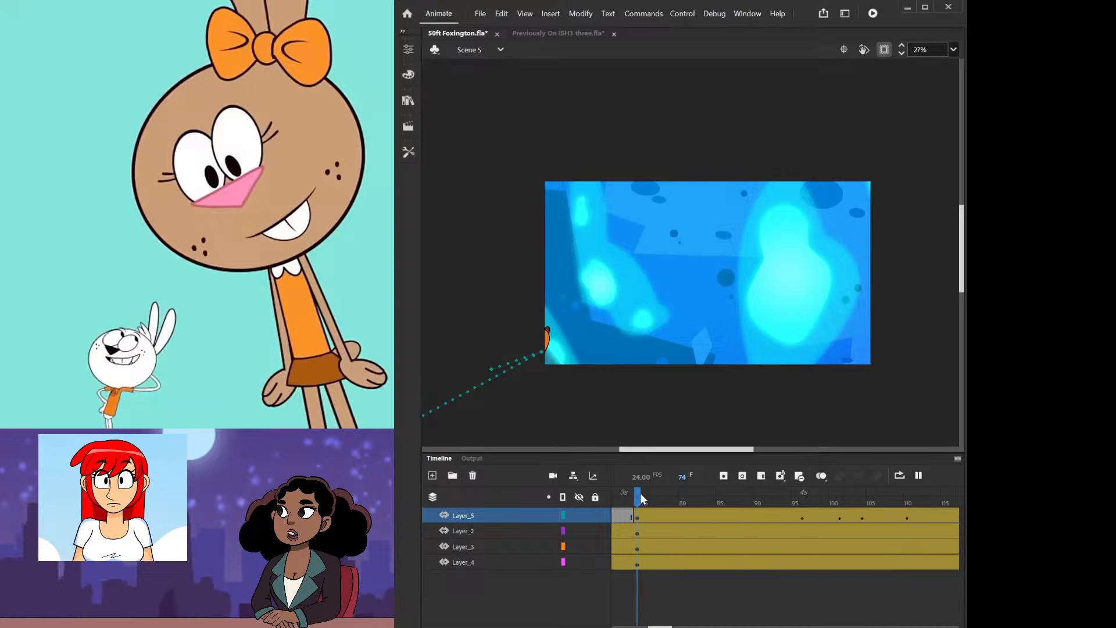
key("Return")
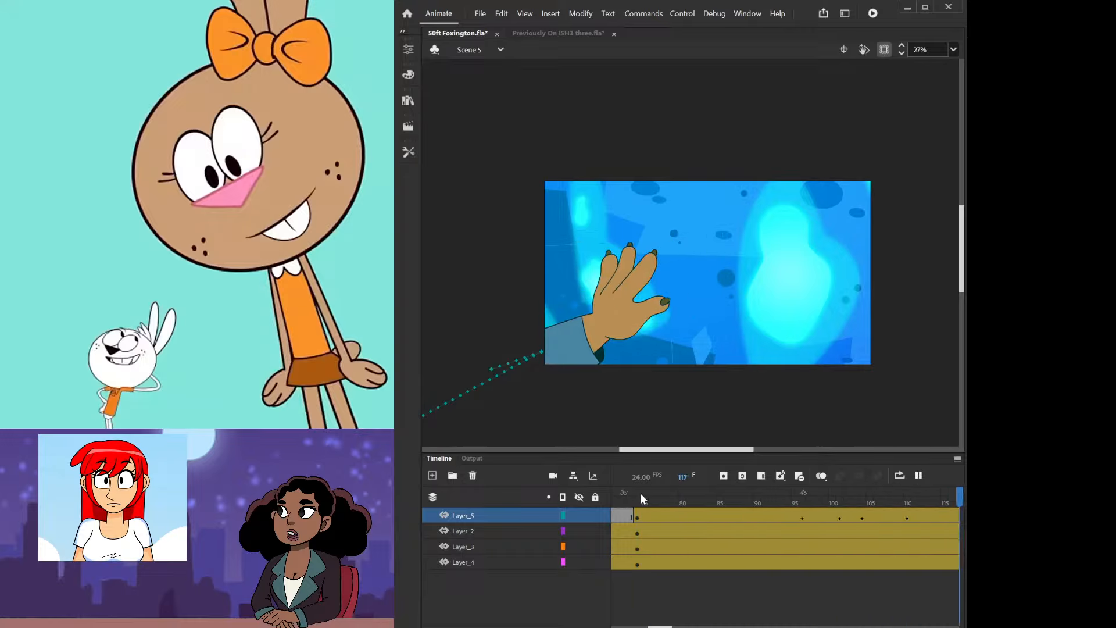
key("Return")
left_click(799, 489)
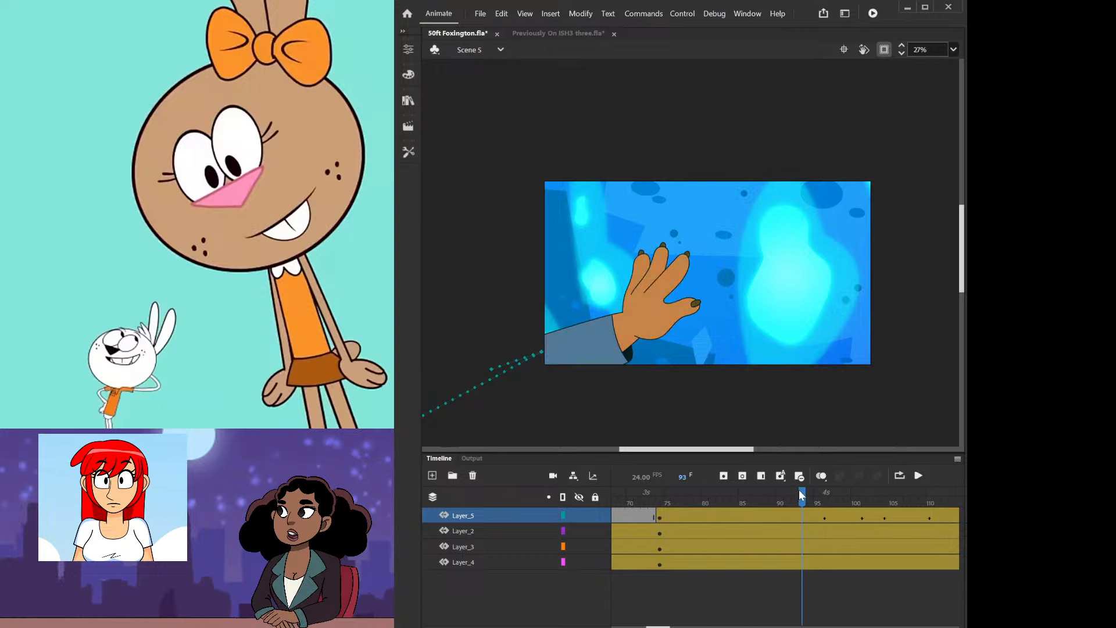
key("Return")
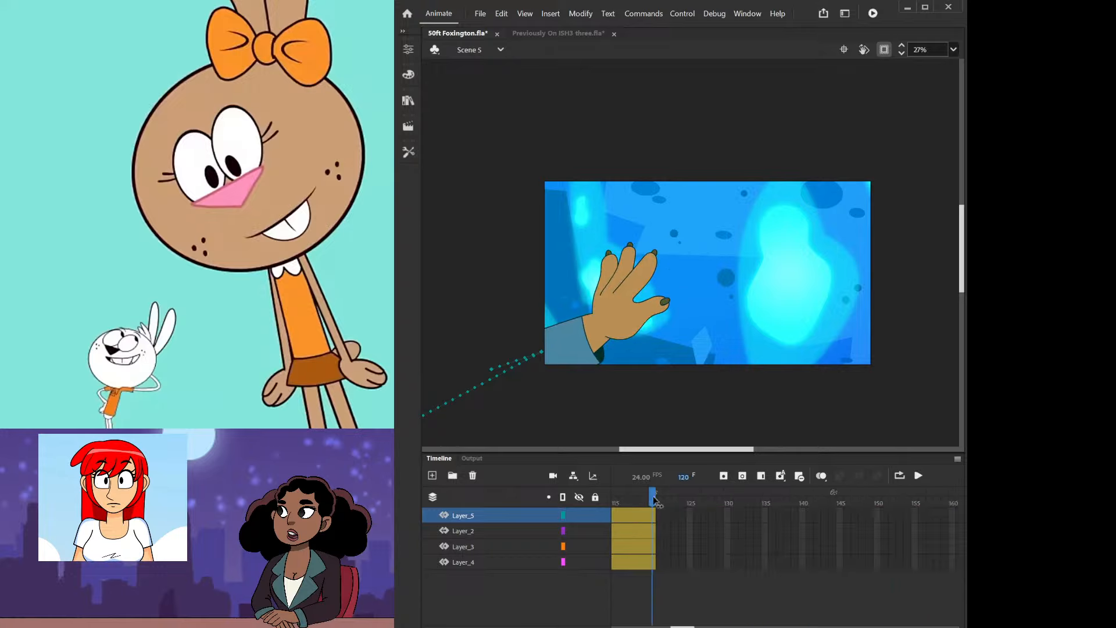
- Retime the arm's withdrawal by moving Layer_5's frame 104 keyframe to 106 and adding a keyframe at frame 108
left_click_drag(655, 499, 751, 518)
left_click(719, 517)
left_click(762, 517)
left_click(765, 519)
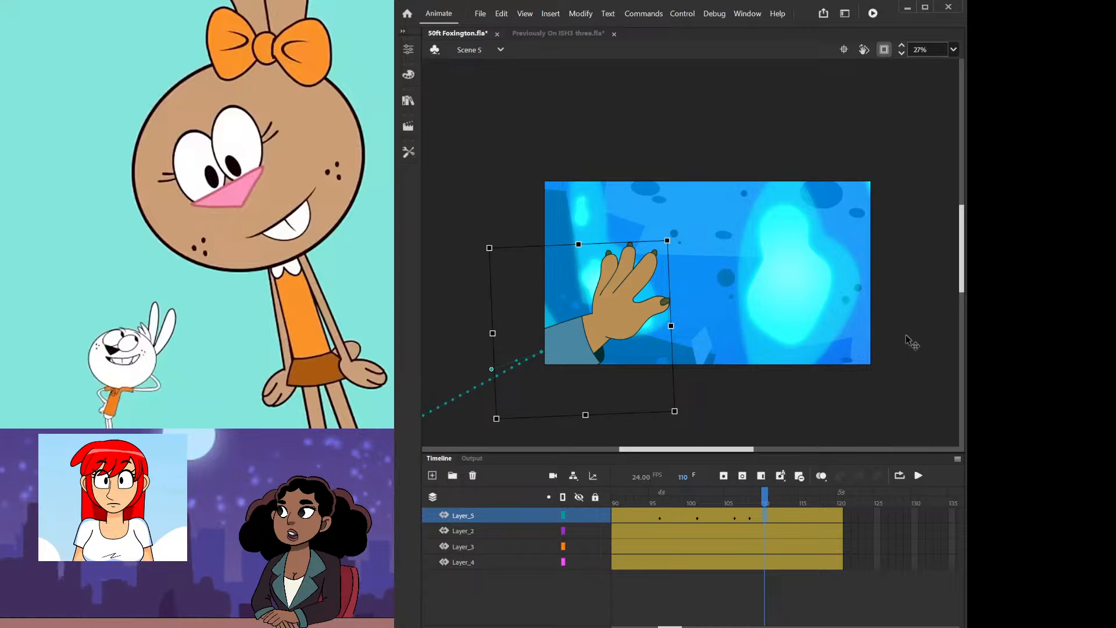
- At frame 110, nudge the arm slightly right and up, and play the motion
key("Right")
key("Right")
key("Up")
key("Return")
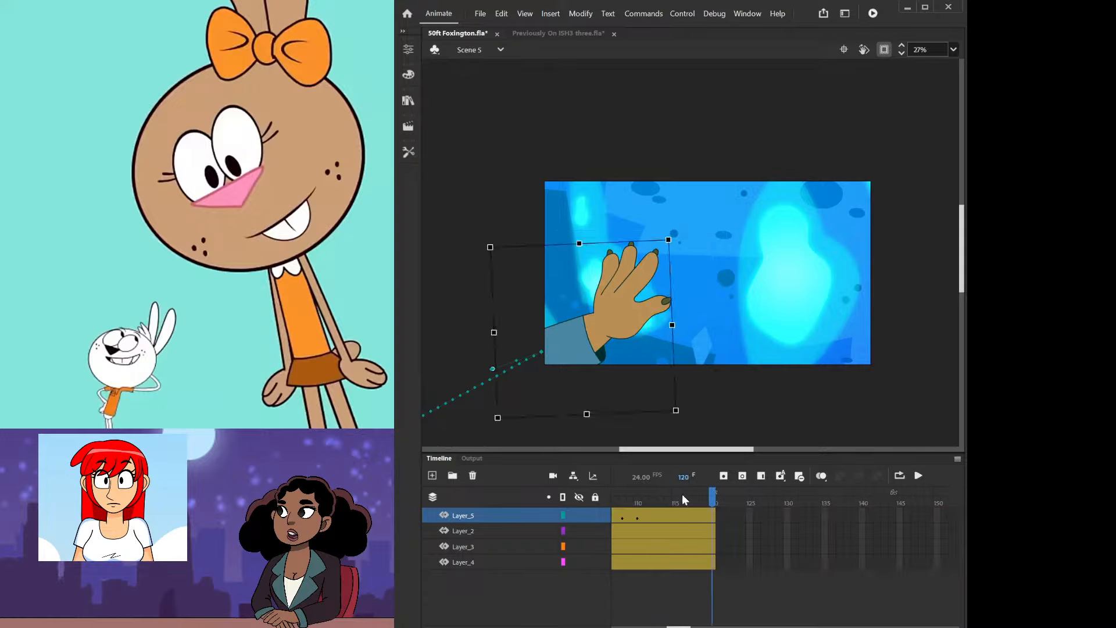
- Shift Layer_5's last two keyframes to frames 109 and 111, and play the shot from frame 73
left_click_drag(683, 499, 655, 503)
left_click(749, 517)
left_click(751, 530)
key("Return")
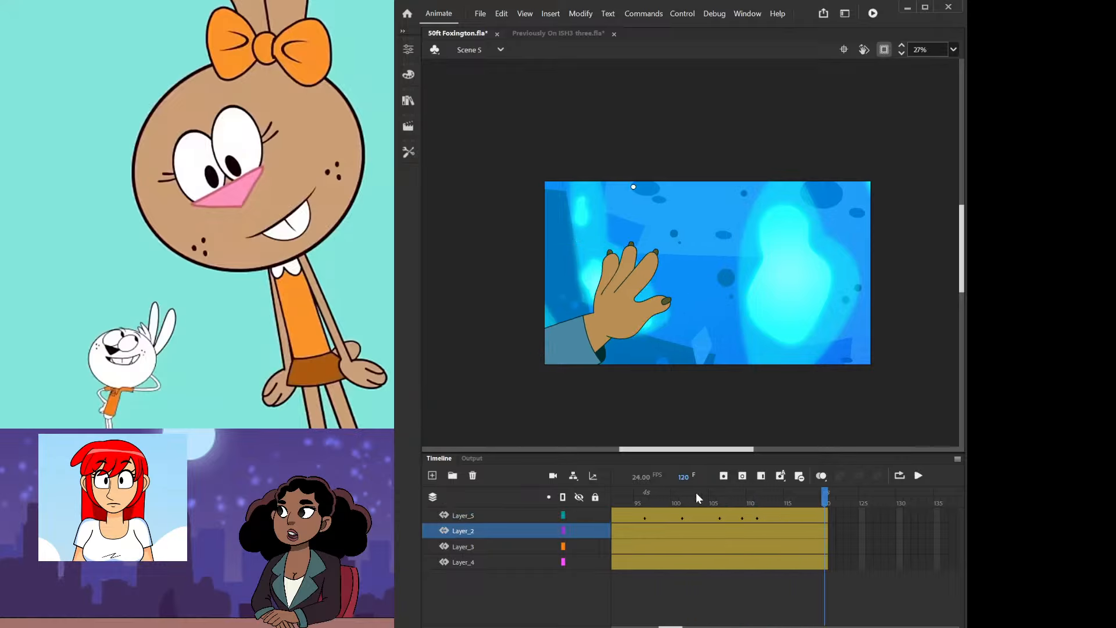
mouse_move(728, 506)
left_mouse_down()
mouse_move(677, 507)
mouse_move(765, 517)
mouse_move(653, 507)
mouse_move(733, 504)
left_mouse_up()
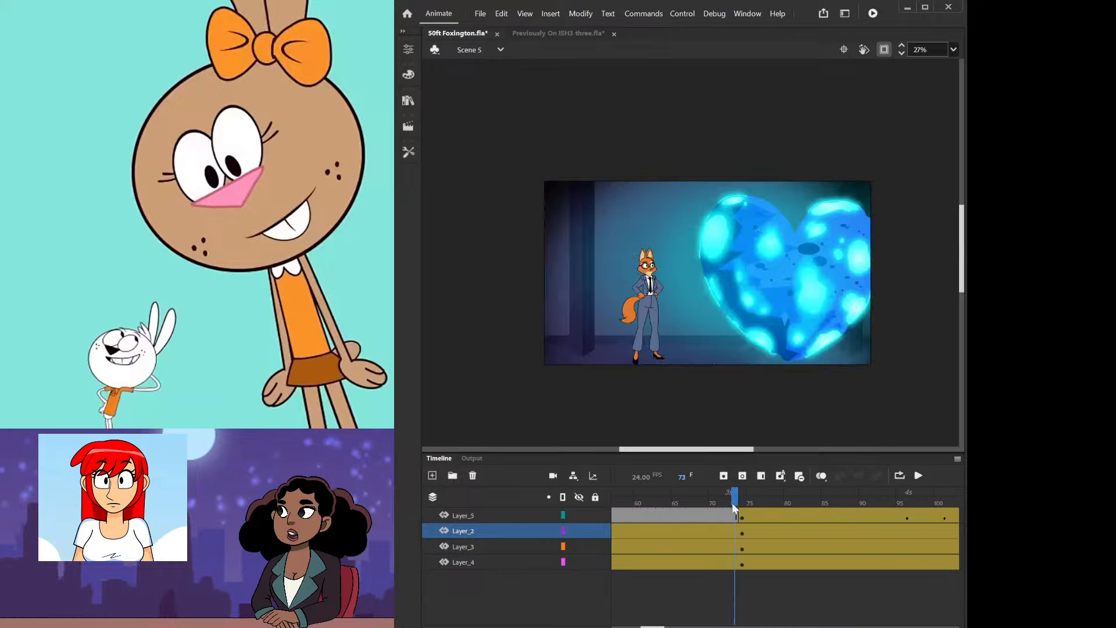
key("Return")
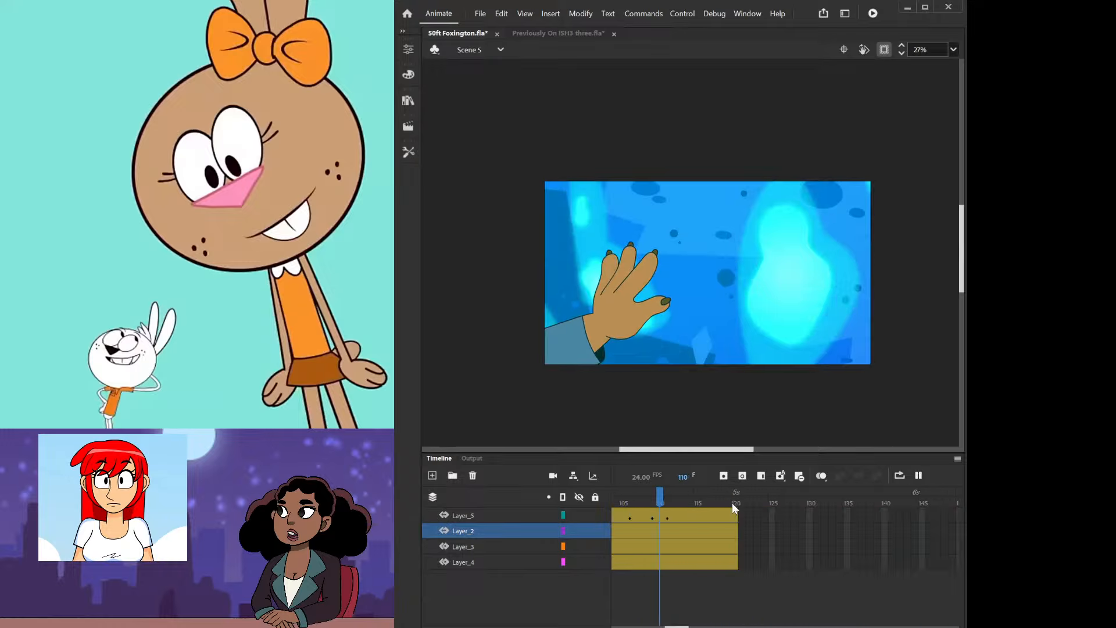
- Select the arm on Layer_5 and add a keyframe holding its pose at frame 104
left_click_drag(738, 502, 839, 519)
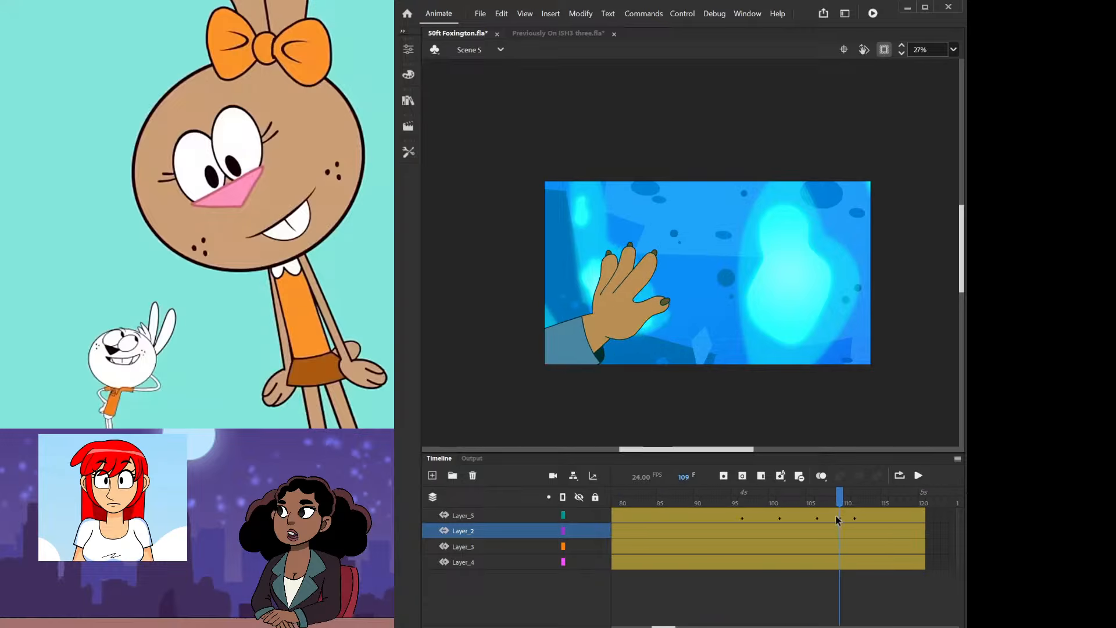
left_click(621, 322)
left_click_drag(834, 501, 803, 502)
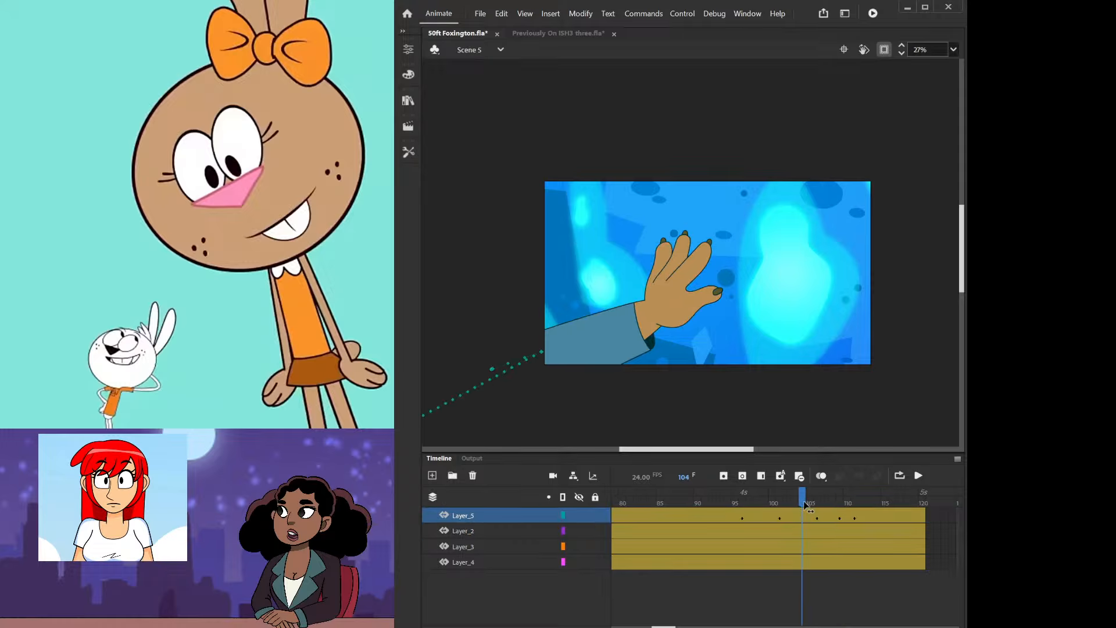
left_click(805, 519)
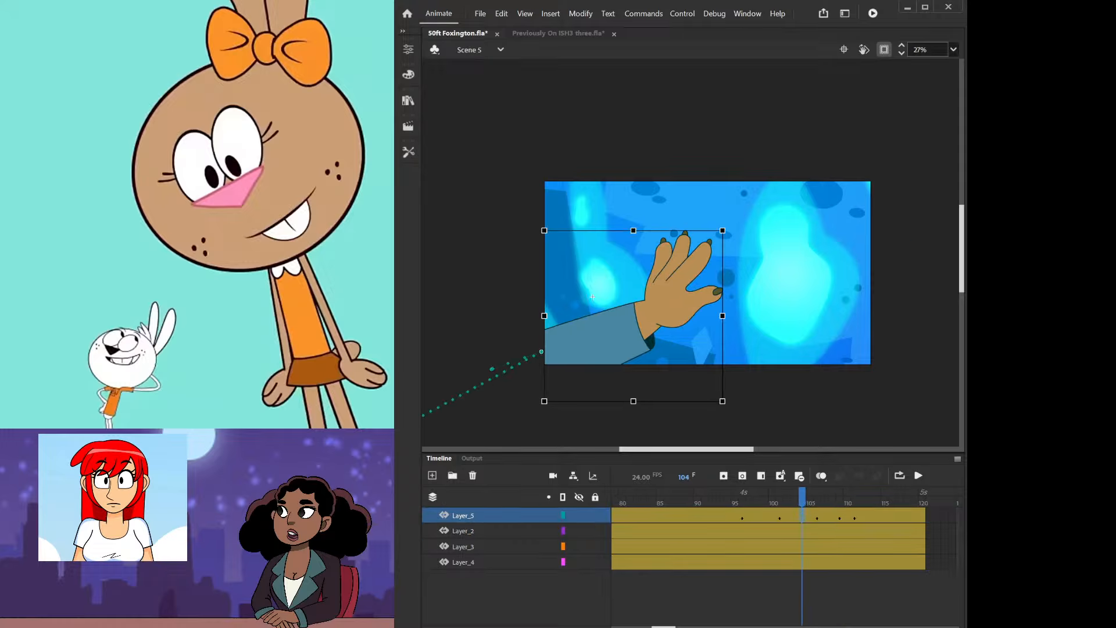
- At frame 106, adjust the arm's color effect to a paler, yellowish tint, and select the arm at frame 109
left_click(818, 499)
left_click(818, 516)
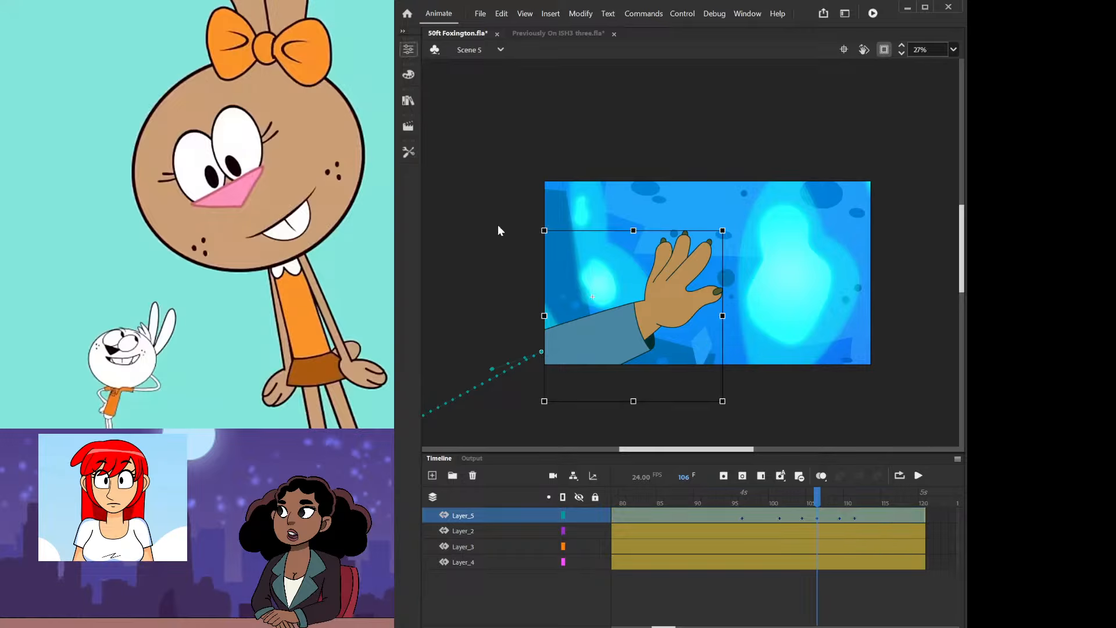
left_click_drag(314, 297, 344, 296)
left_click_drag(475, 275, 534, 271)
mouse_move(815, 495)
left_mouse_down()
mouse_move(801, 497)
mouse_move(845, 501)
mouse_move(835, 495)
left_mouse_up()
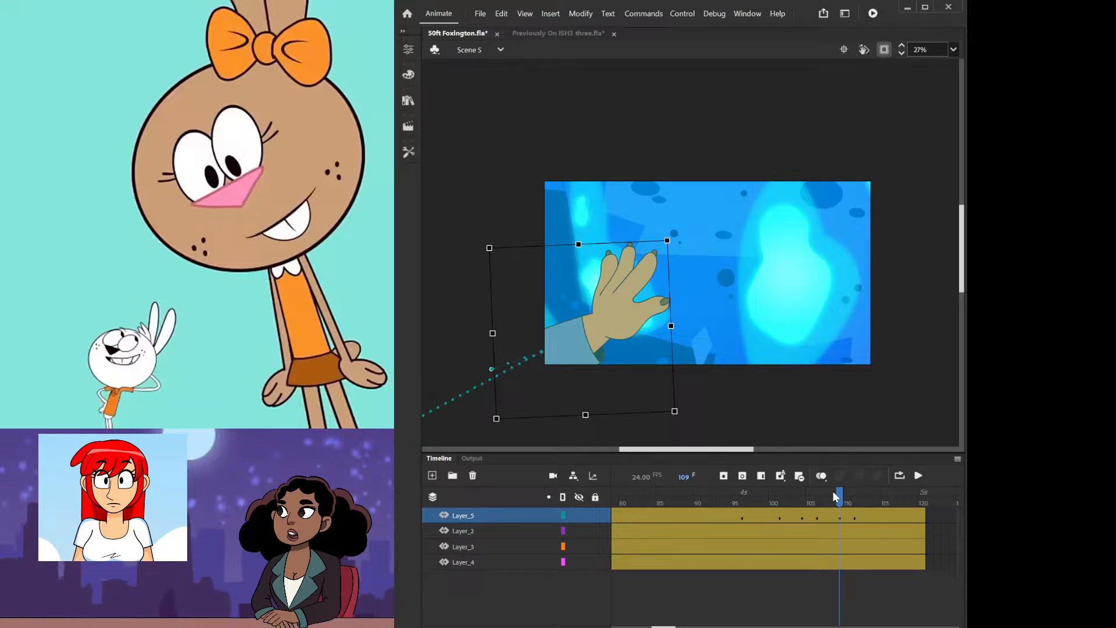
left_click(631, 308)
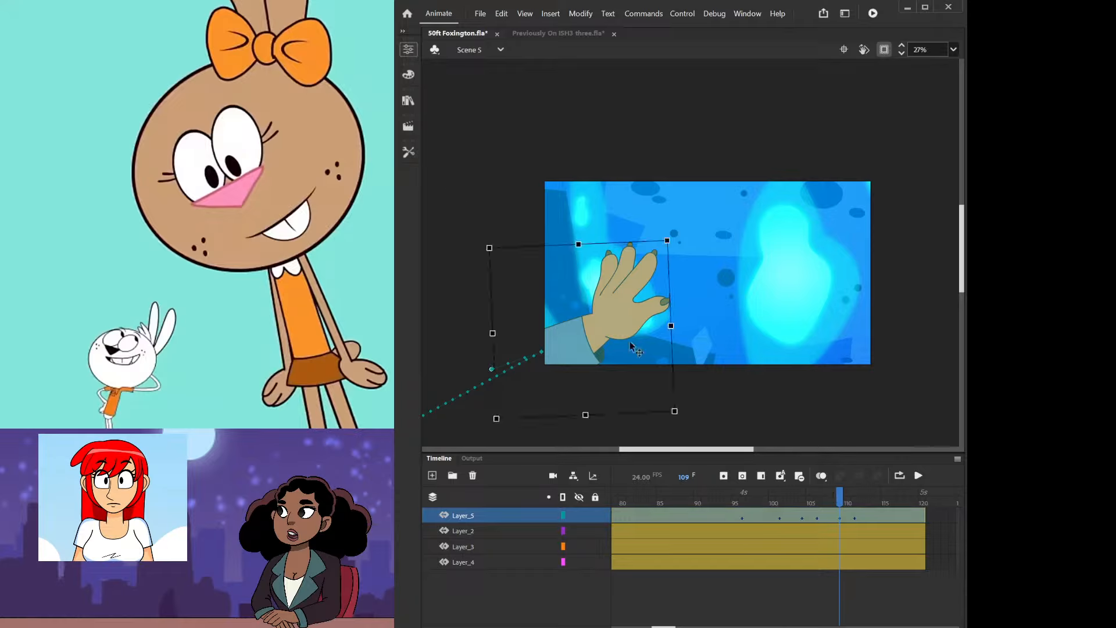
- Review the arm's motion and color change around frames 95 to 104
left_click_drag(840, 495, 737, 521)
key("Return")
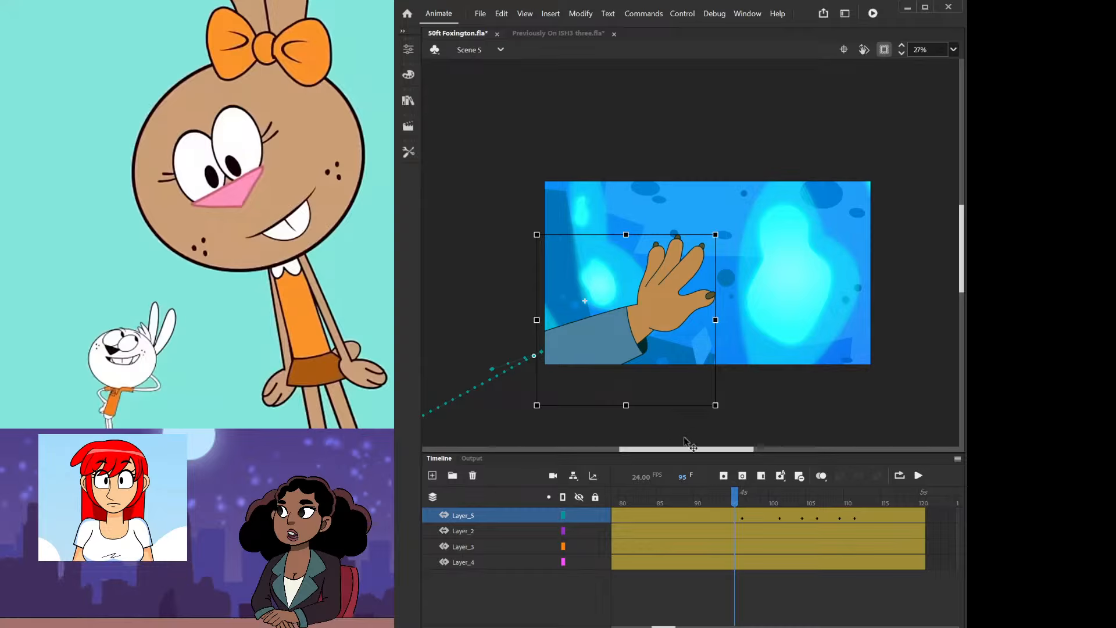
left_click_drag(752, 505, 804, 546)
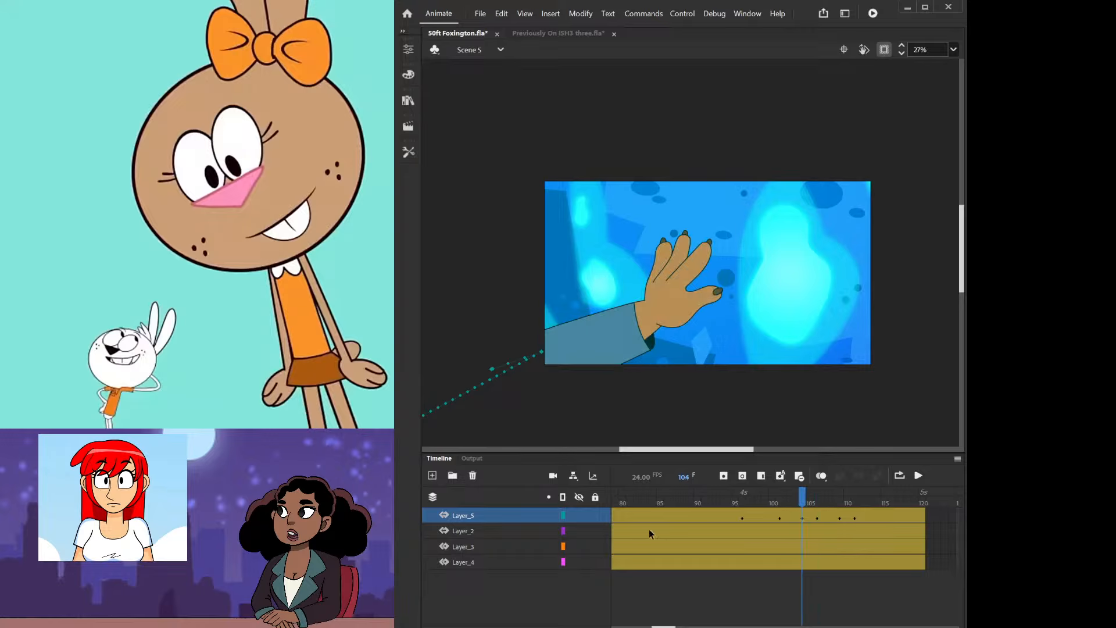
- Add a new layer above Layer_5 and insert a blank keyframe in it at frame 103
left_click(521, 515)
key("ctrl+shift+n")
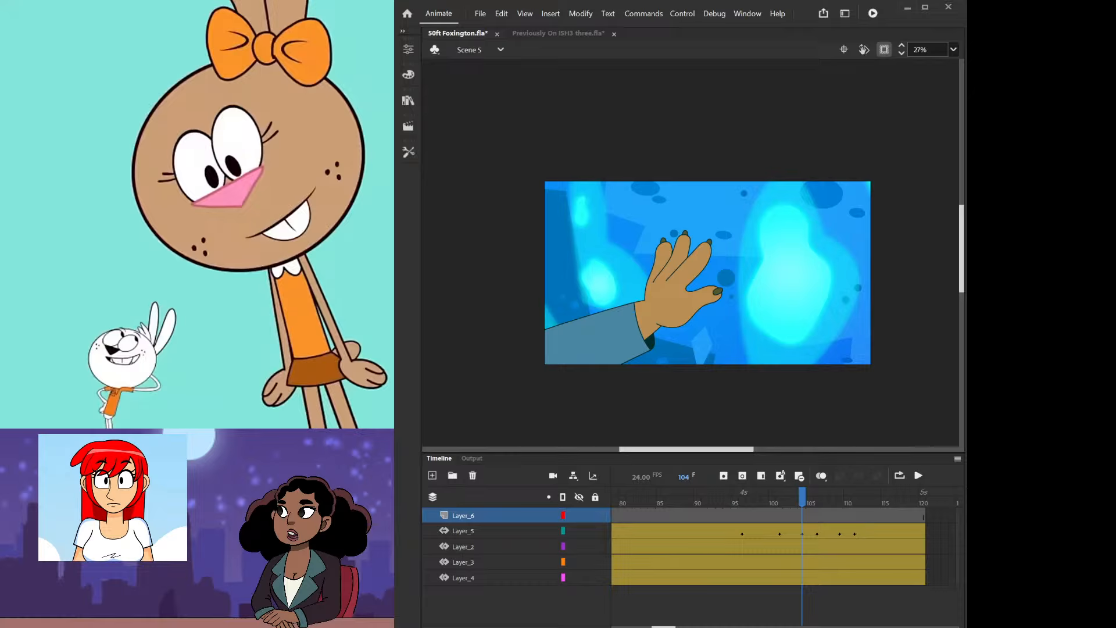
left_click_drag(967, 319, 1112, 320)
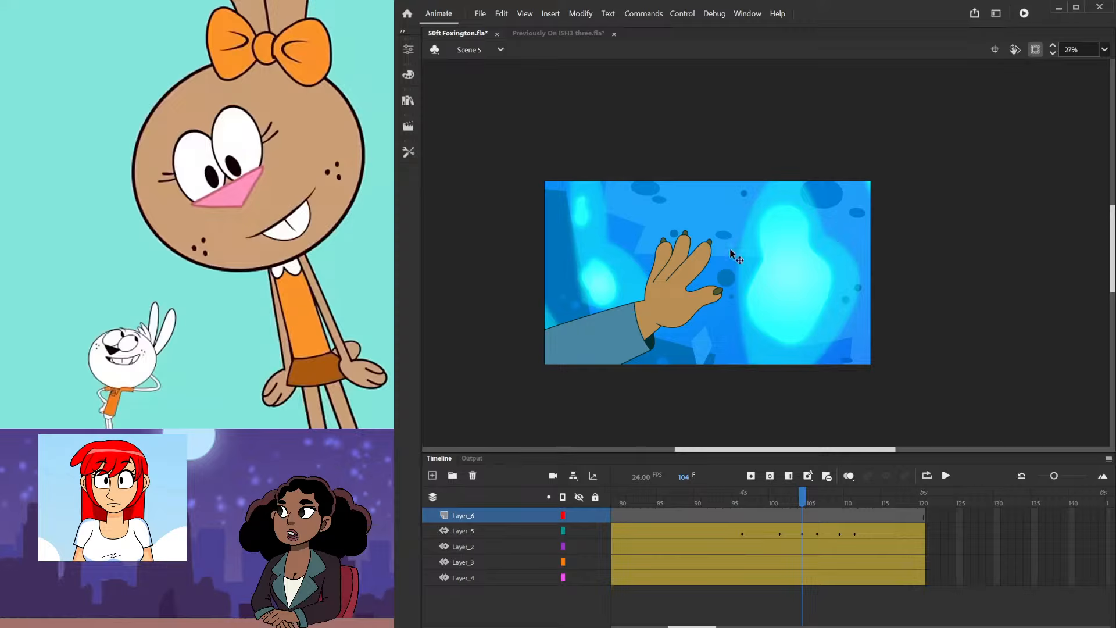
mouse_move(806, 501)
left_mouse_down()
mouse_move(721, 505)
mouse_move(835, 516)
mouse_move(765, 511)
mouse_move(804, 524)
left_mouse_up()
left_click(795, 522)
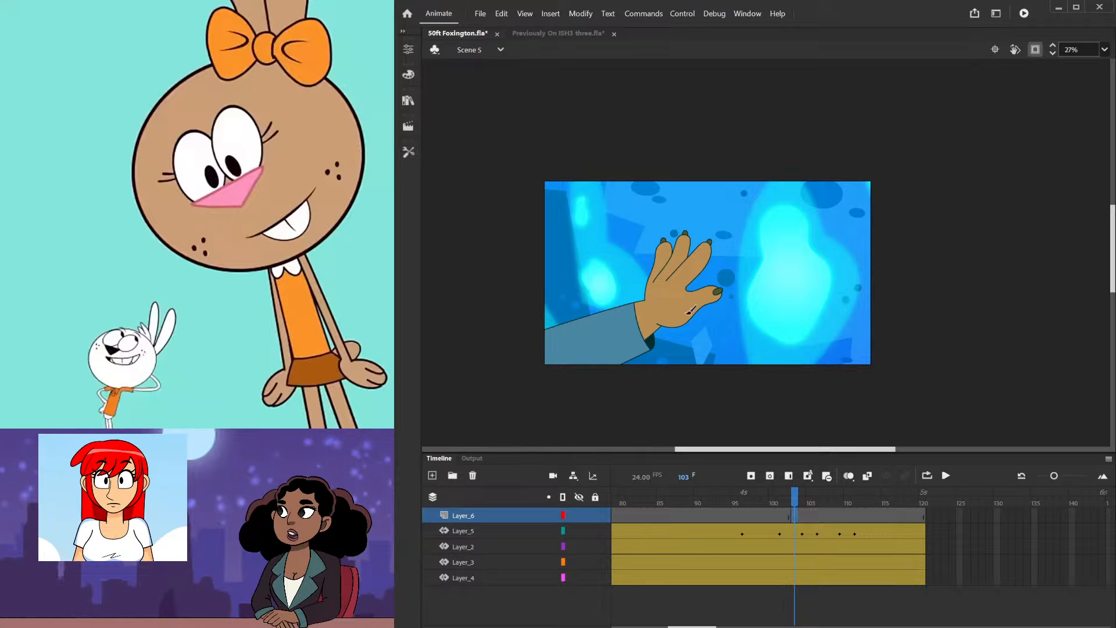
- Draw jagged cyan spark lines on the new layer, one around the fingertips and one beneath the palm
scroll(651, 276, "up", 2)
mouse_move(652, 307)
left_mouse_down()
mouse_move(670, 222)
mouse_move(683, 211)
mouse_move(696, 205)
mouse_move(702, 231)
mouse_move(717, 206)
mouse_move(723, 230)
mouse_move(740, 216)
mouse_move(740, 245)
left_mouse_up()
mouse_move(678, 355)
left_mouse_down()
mouse_move(712, 378)
mouse_move(766, 312)
left_mouse_up()
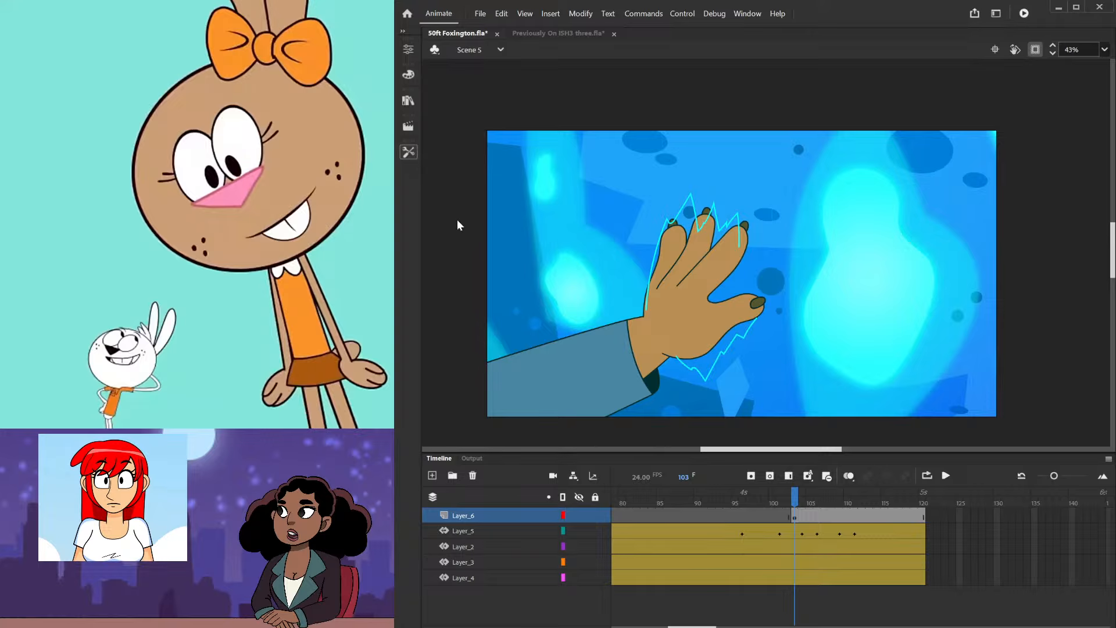
- Try to pull the fingertip spark's tallest spike higher, and undo the reshaping and the spark line beneath the palm
scroll(640, 245, "up", 2)
left_click(712, 162)
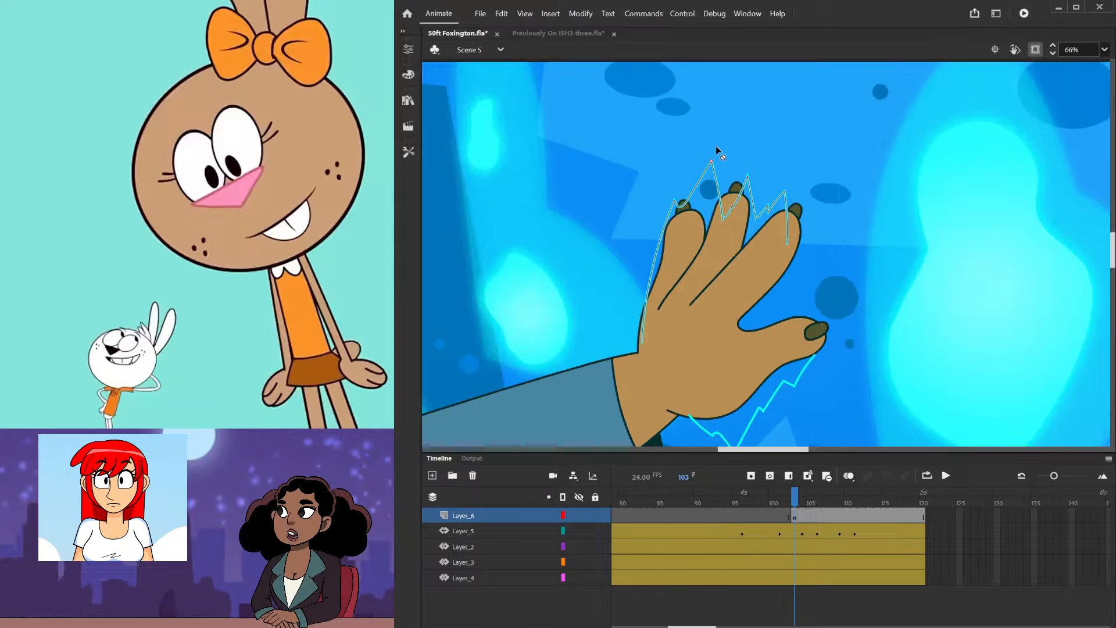
key("ctrl+z")
key("ctrl+z")
left_click(712, 162)
left_click_drag(712, 162, 720, 145)
key("ctrl+z")
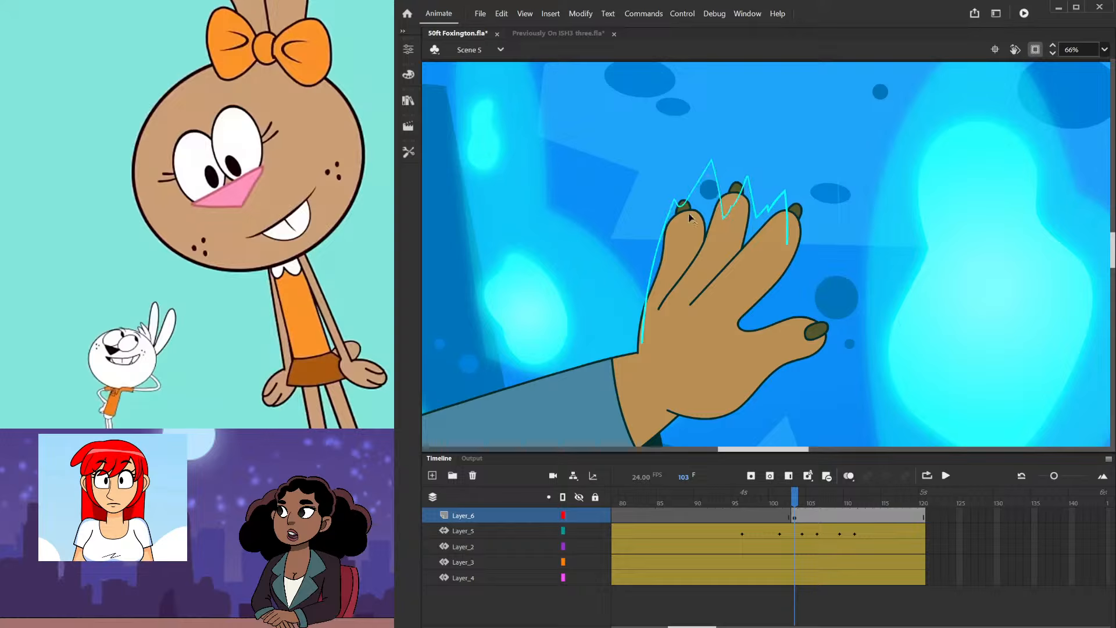
left_click_drag(685, 206, 691, 219)
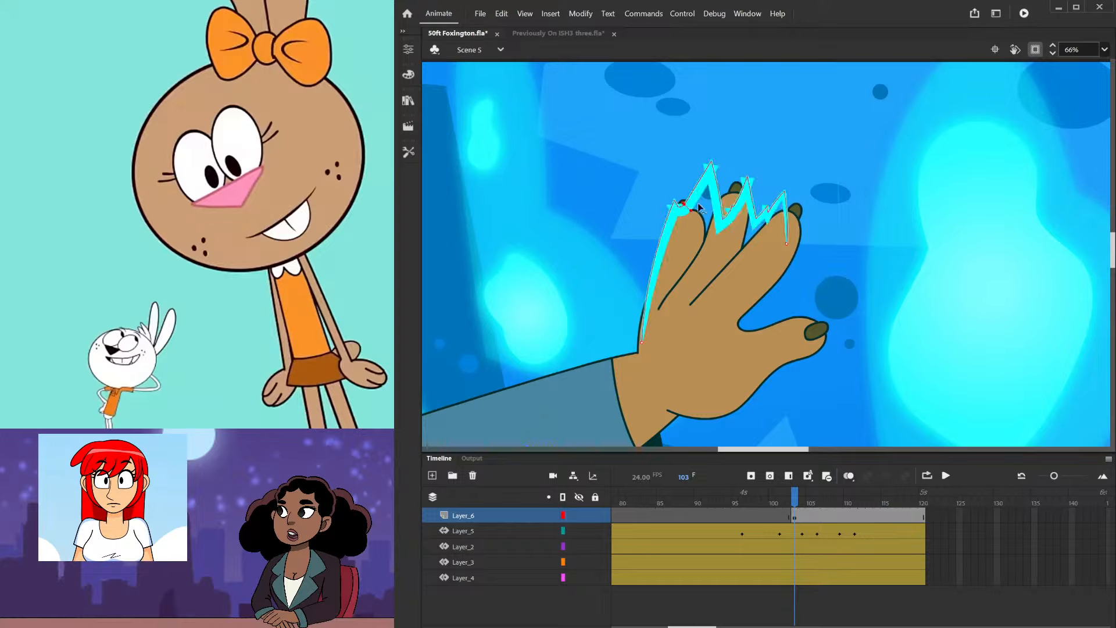
key("ctrl+z")
left_click_drag(712, 162, 751, 120)
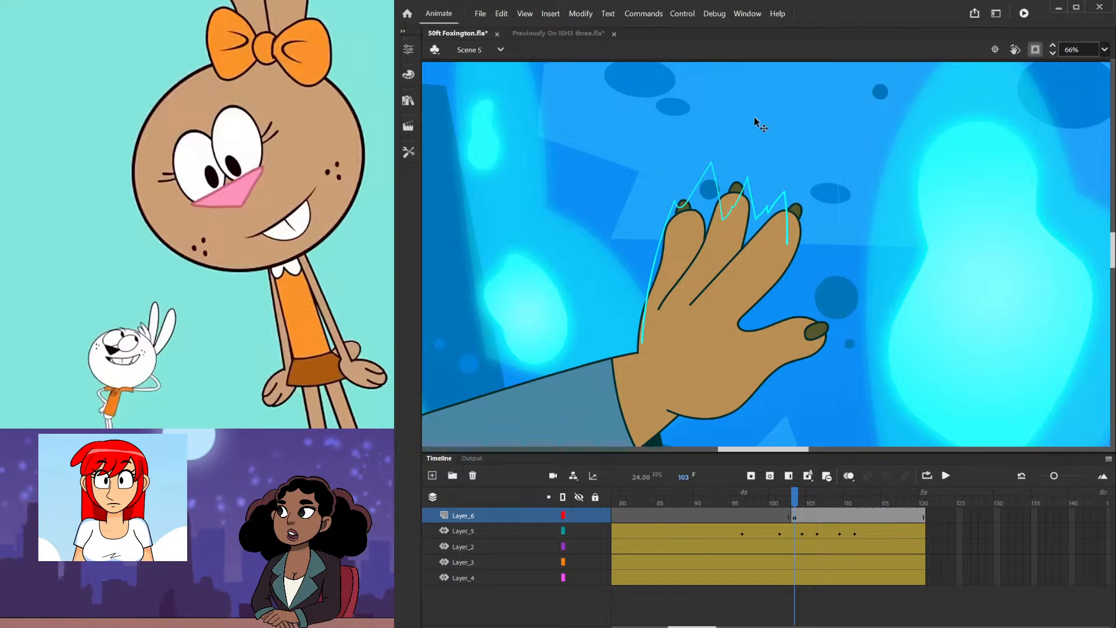
key("ctrl+z")
- Thicken the fingertip spark into an uneven bolt by pulling out the edges of its spikes
scroll(747, 140, "up", 1)
scroll(758, 190, "up", 2)
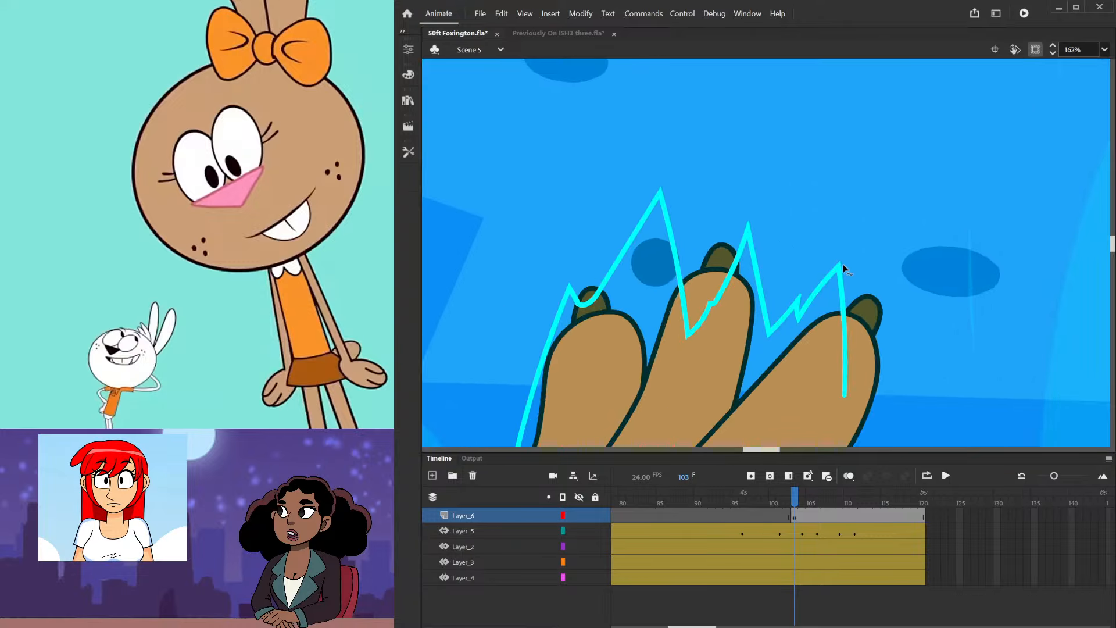
left_click_drag(840, 268, 853, 253)
key("ctrl+z")
left_click_drag(845, 330, 856, 330)
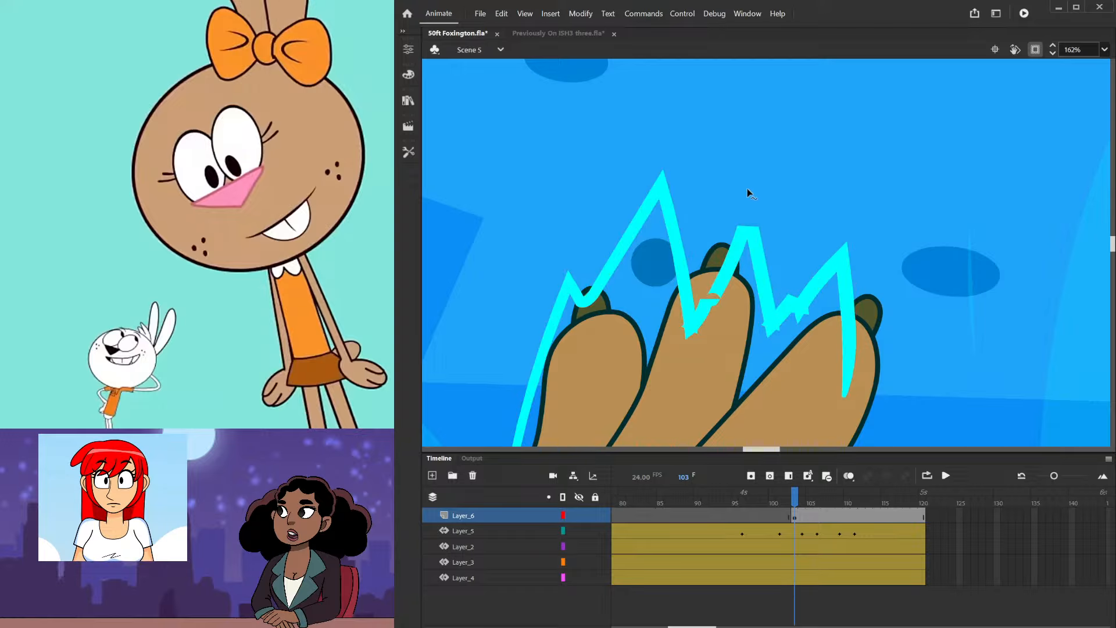
left_click(408, 152)
left_click(439, 160)
left_click_drag(684, 301, 676, 304)
left_click_drag(658, 199, 666, 199)
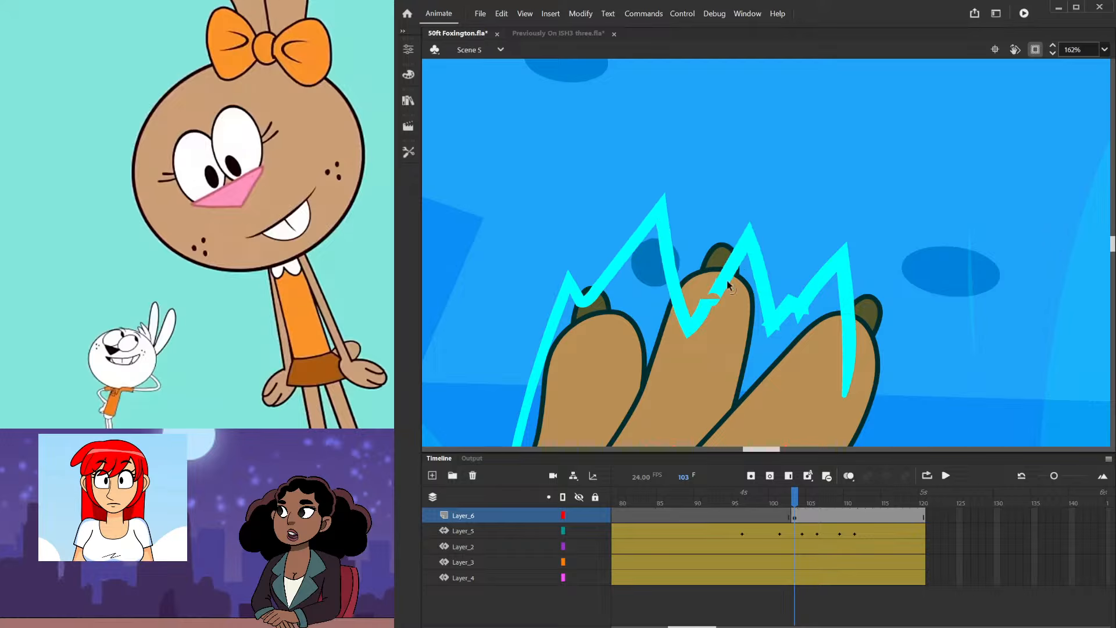
left_click_drag(723, 284, 713, 302)
- Inside the fingertip spark's drawing object, delete the jagged part running past the middle finger toward the thumb side
double_click(713, 302)
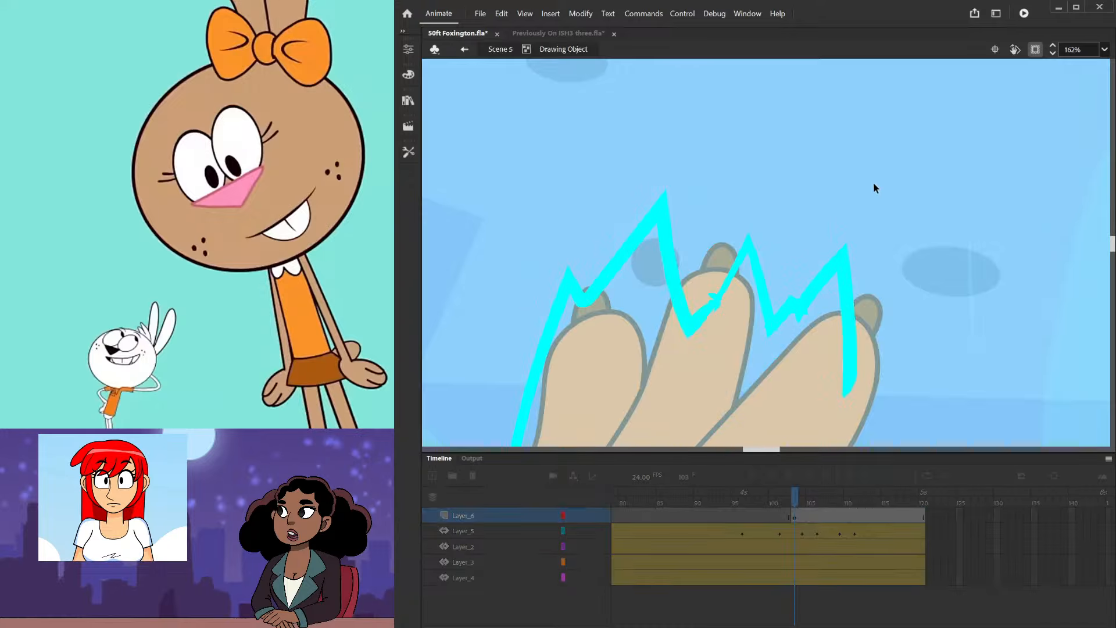
mouse_move(888, 171)
left_mouse_down()
mouse_move(811, 345)
mouse_move(711, 432)
left_mouse_up()
key("Delete")
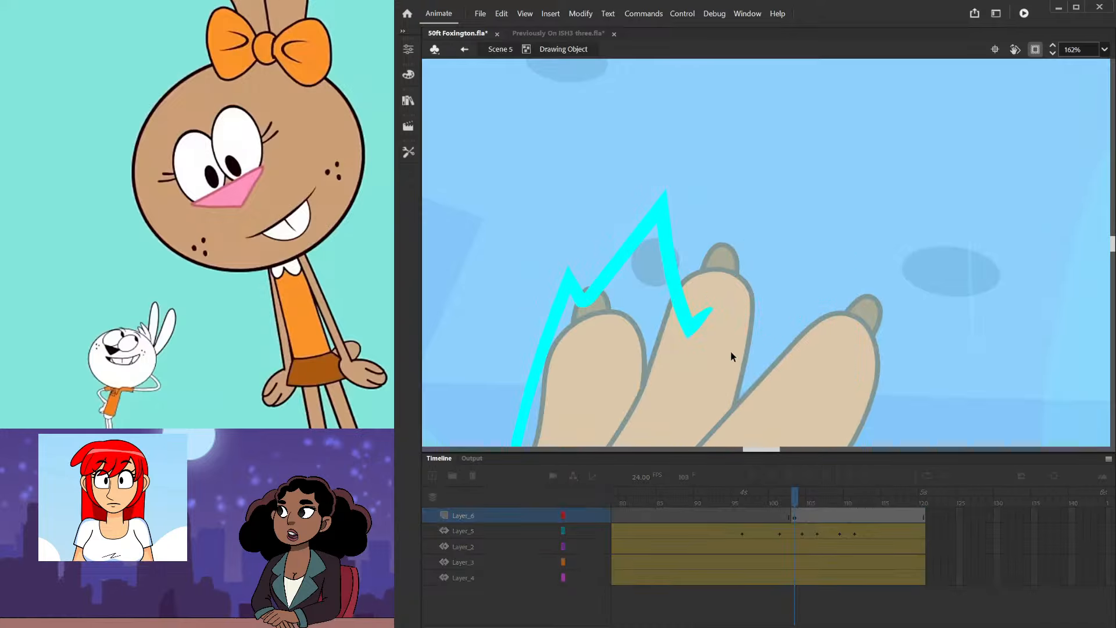
double_click(742, 257)
- Bend the spark's long side stroke outward beside the outer finger to form another spike, and extend its end to the wrist
scroll(727, 225, "down", 3)
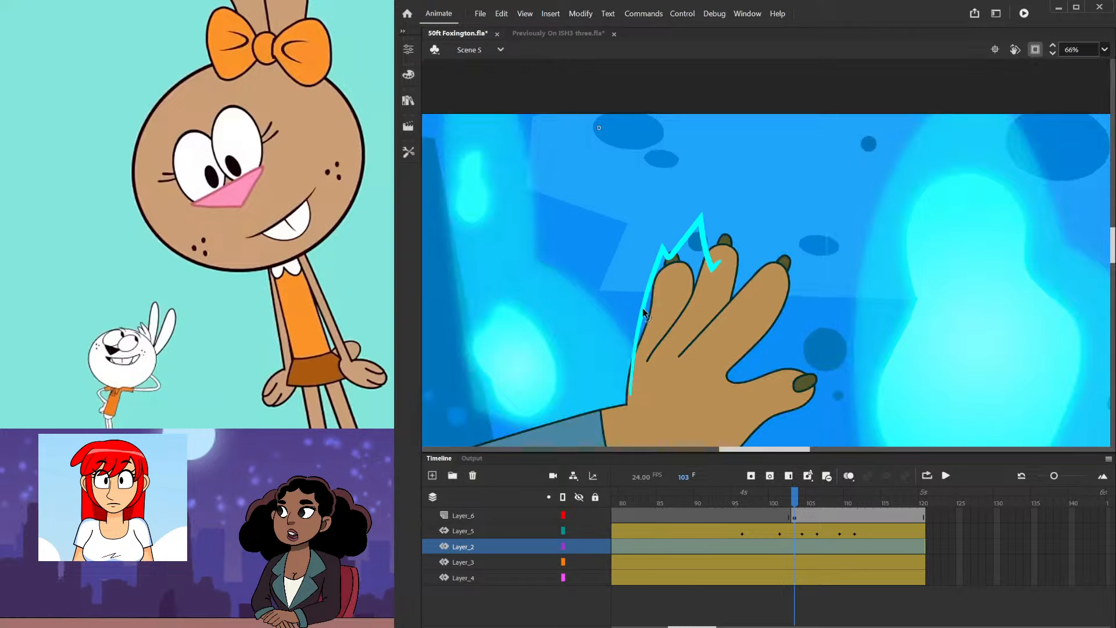
left_click_drag(644, 312, 639, 294)
left_click_drag(636, 395, 628, 406)
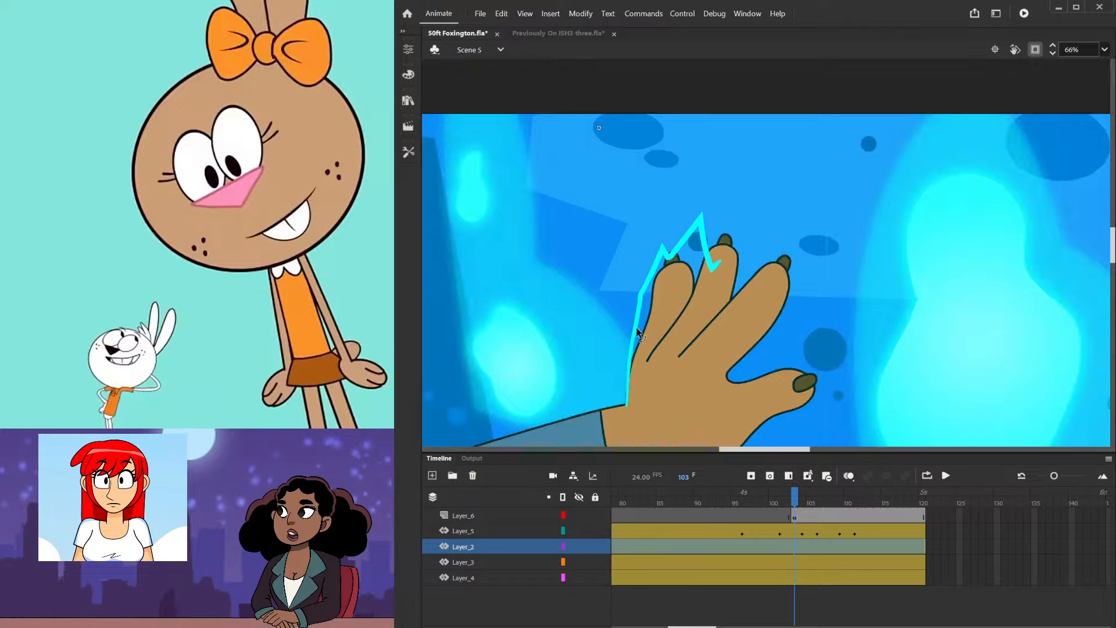
left_click_drag(640, 295, 630, 293)
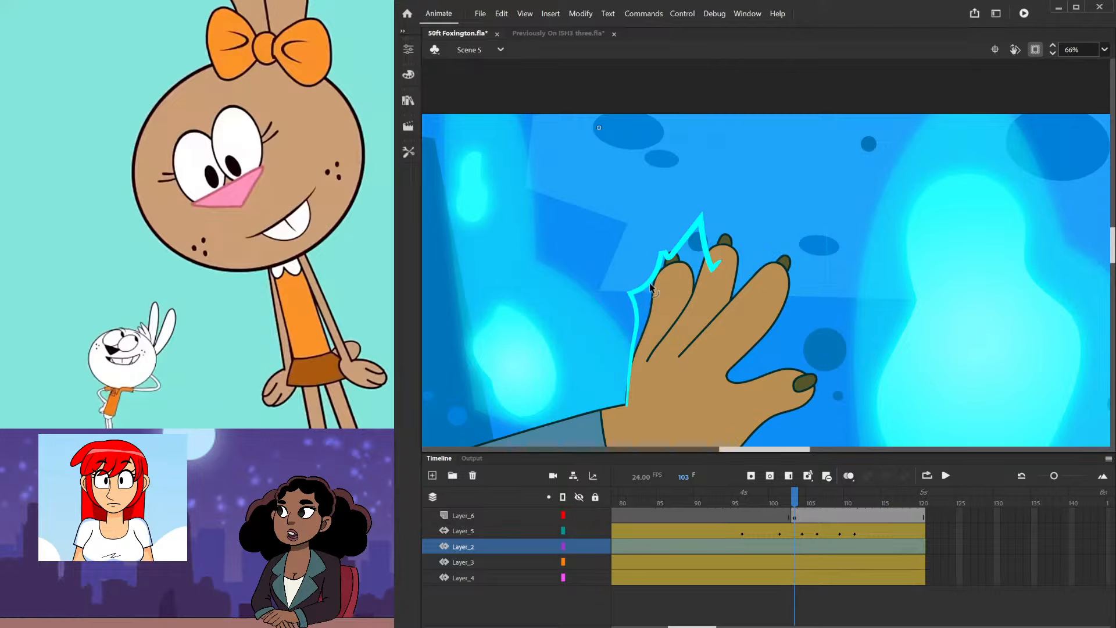
- Delete the lower stretch of the spark that runs along the hand's edge down to the wrist
scroll(716, 283, "down", 5)
scroll(716, 283, "up", 3)
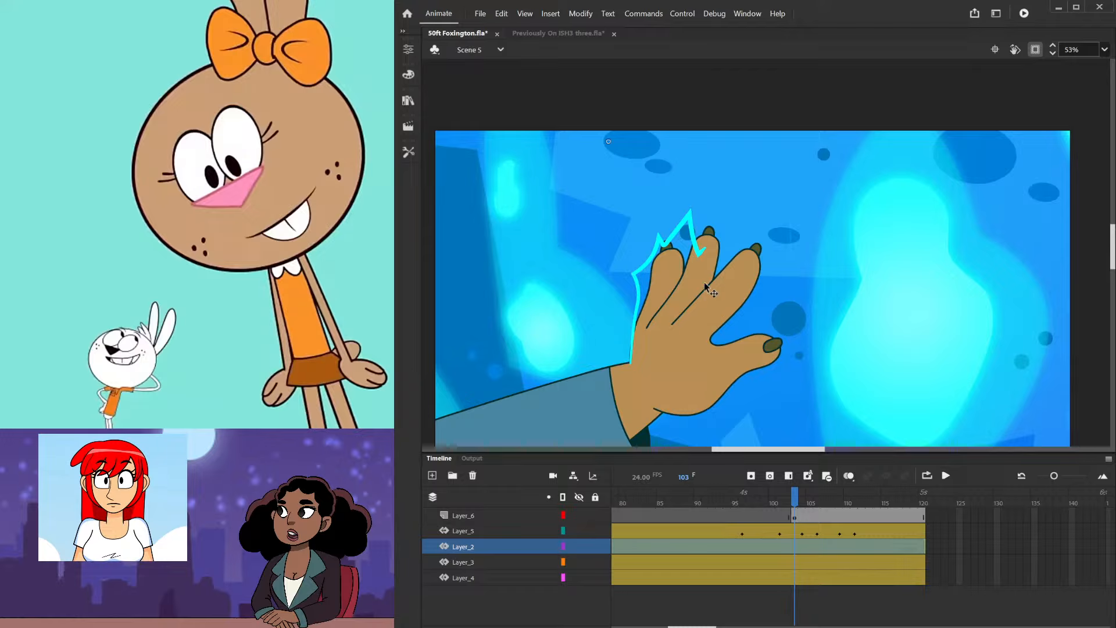
scroll(706, 300, "down", 3)
scroll(708, 312, "up", 1)
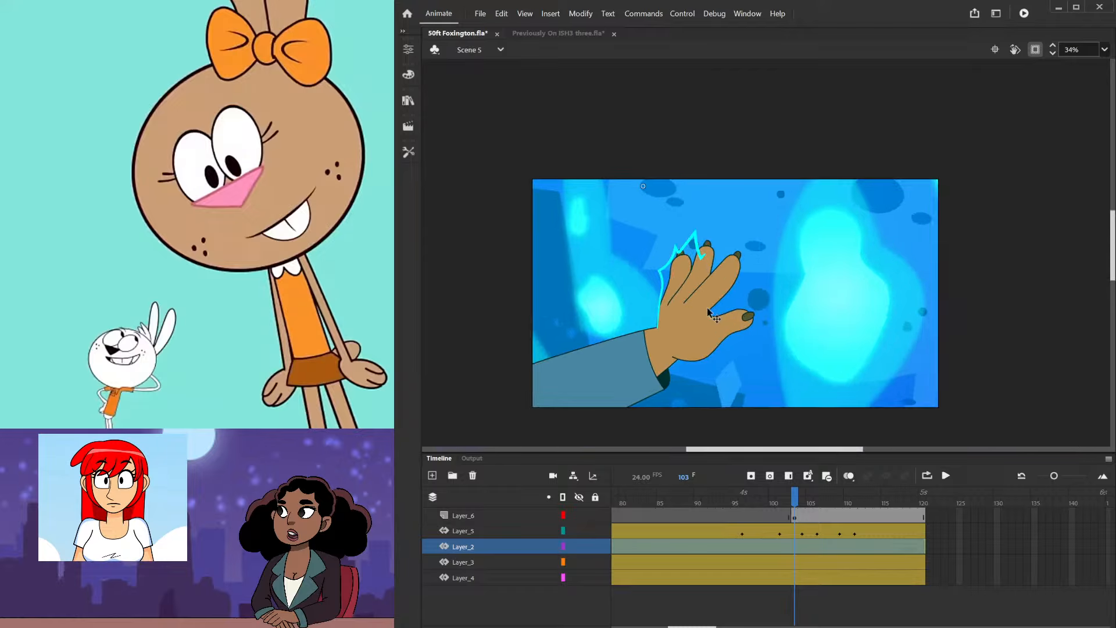
scroll(709, 311, "up", 2)
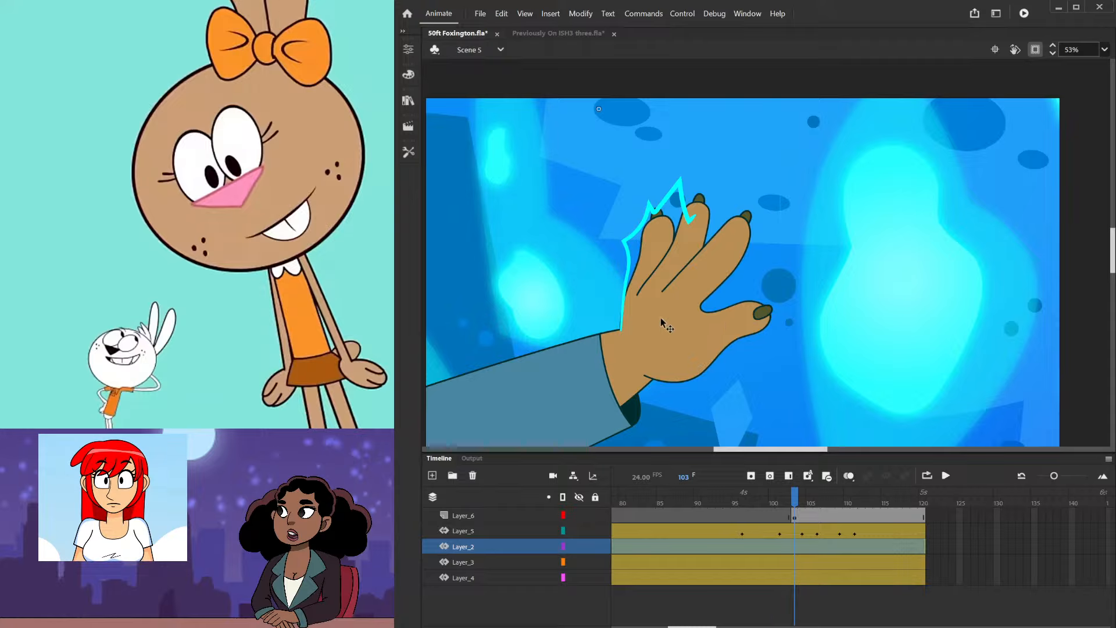
double_click(610, 328)
left_click_drag(600, 352, 650, 278)
key("Delete")
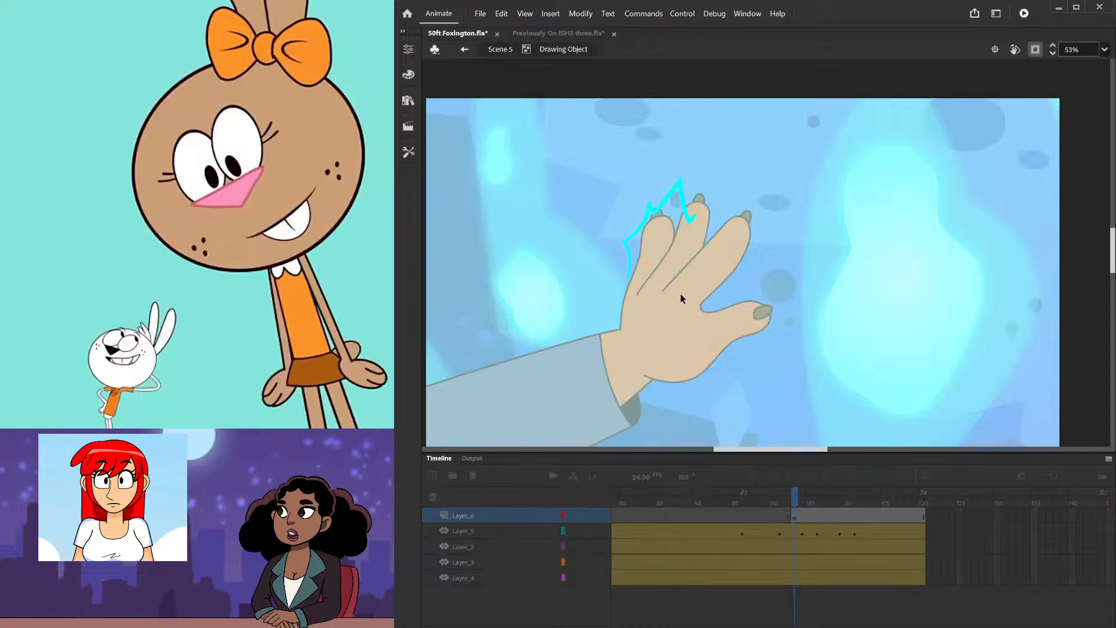
double_click(680, 294)
- Move the shortened spark up and away from the outer fingers, and trim the hooked tail by the middle fingertip
left_click(654, 135)
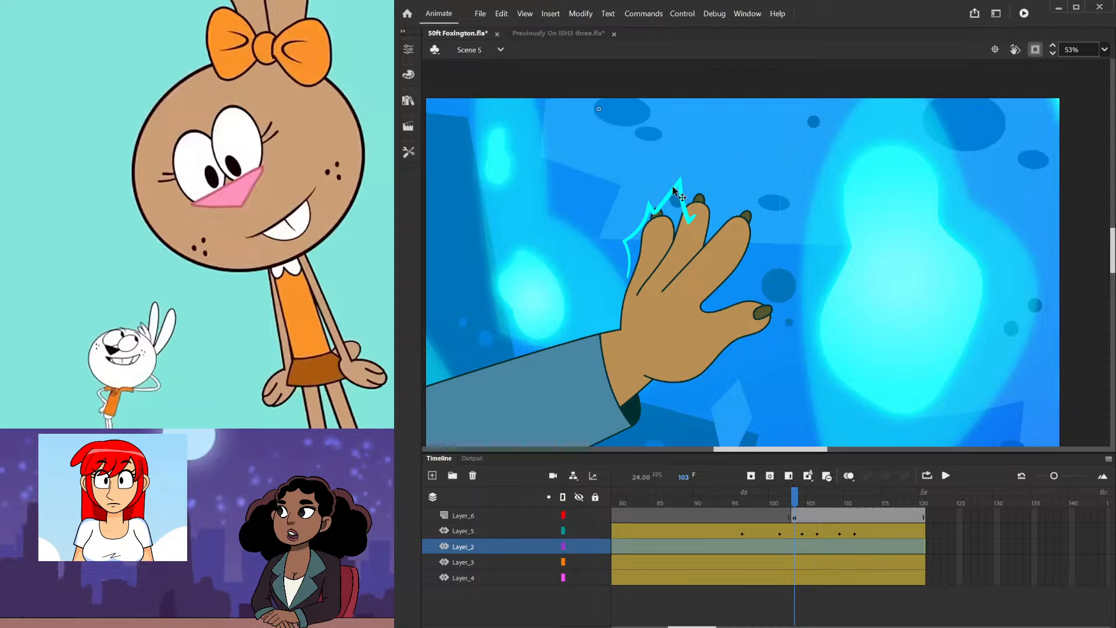
left_click_drag(673, 199, 660, 186)
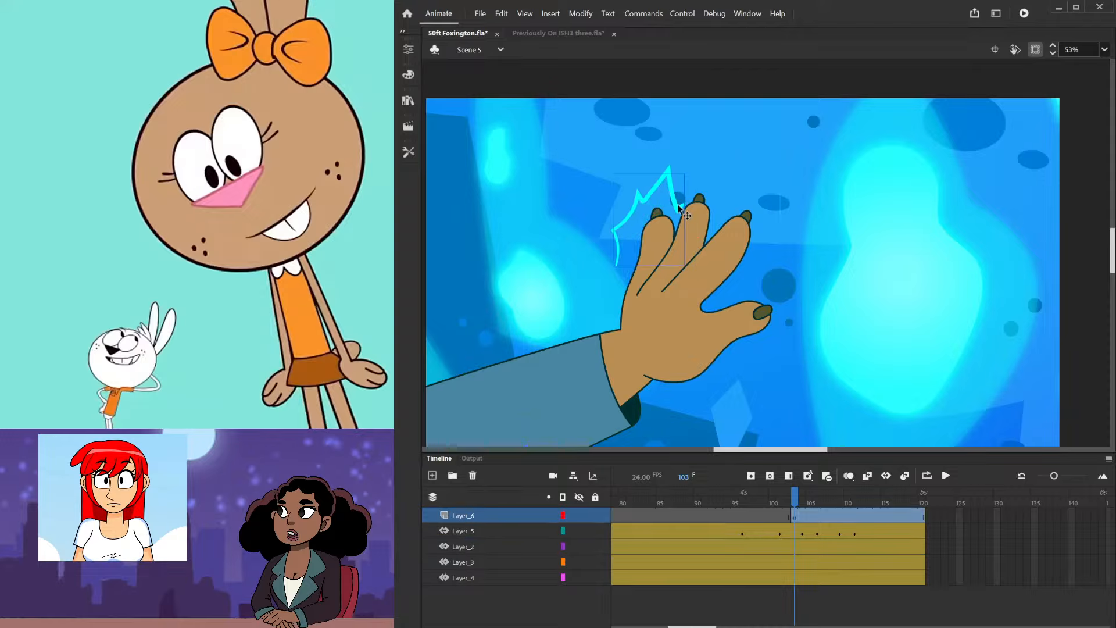
double_click(660, 200)
double_click(689, 217)
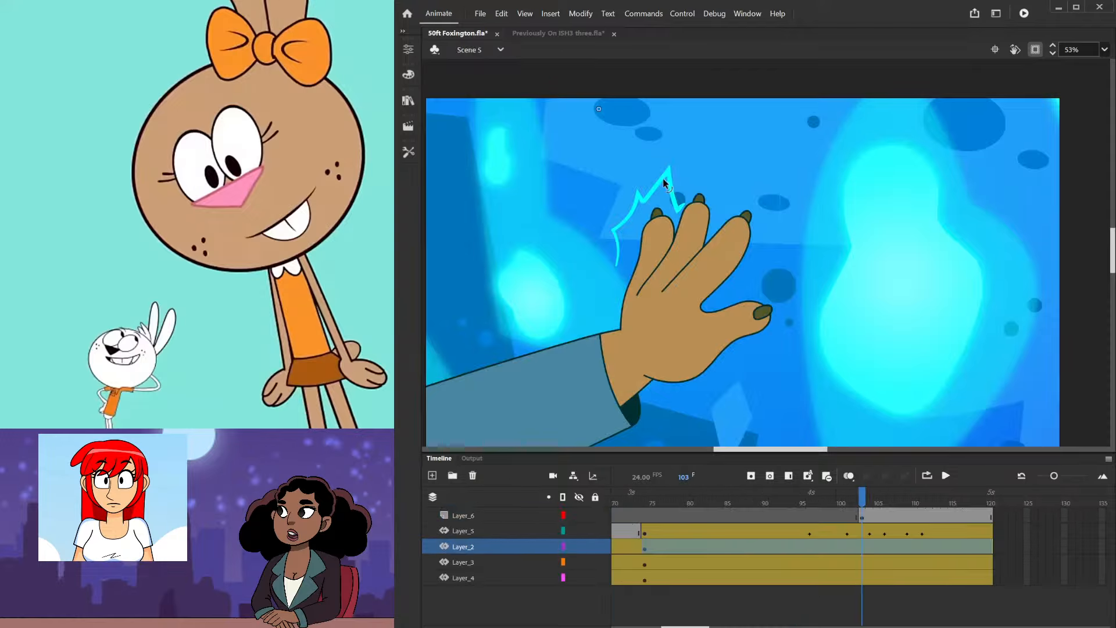
double_click(679, 199)
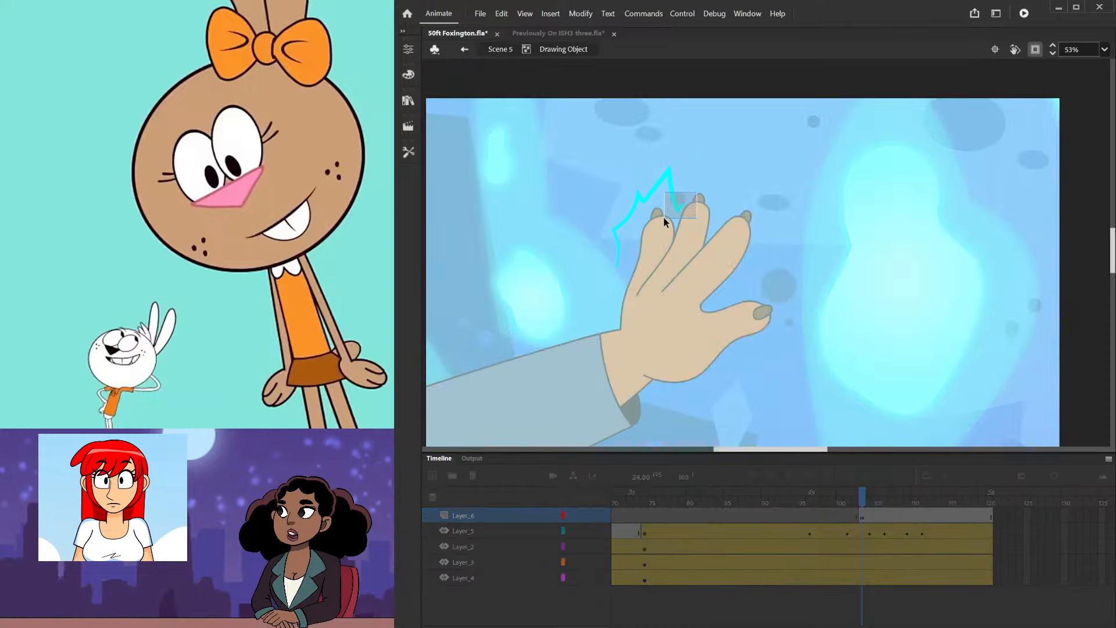
double_click(691, 116)
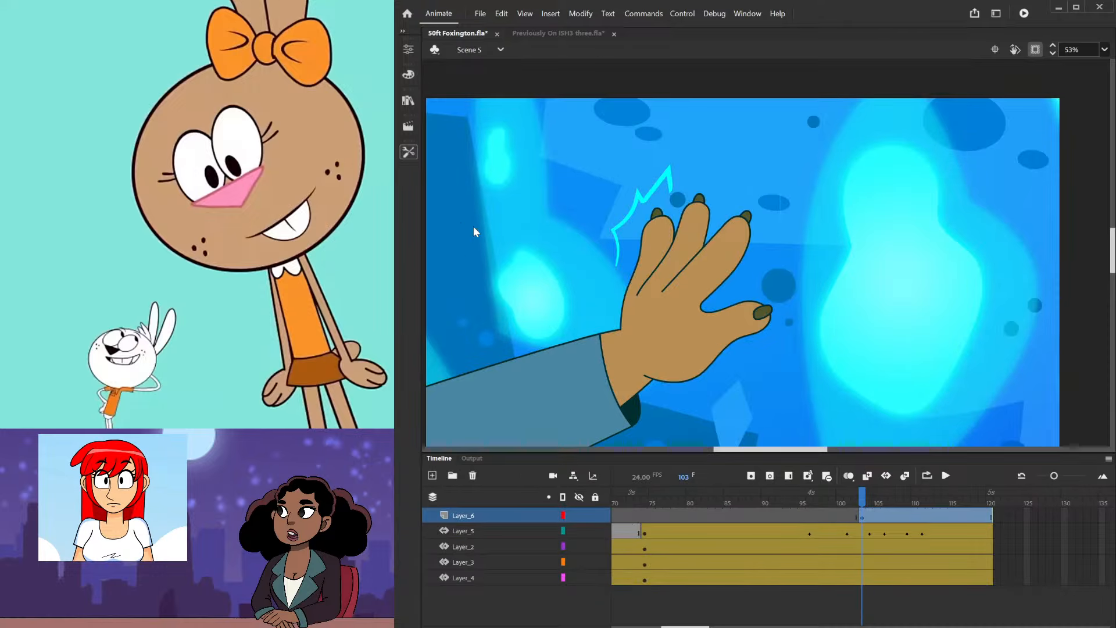
- Draw one jagged cyan spark line beneath the palm and thumb and another around the two fingertips nearest the heart
key("b")
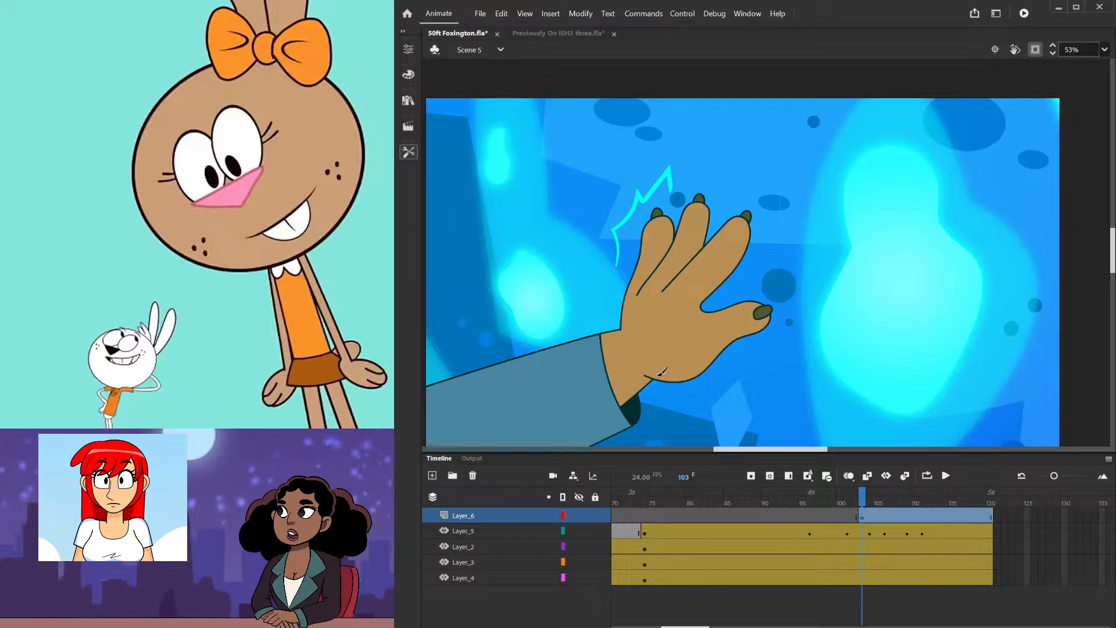
mouse_move(663, 384)
left_mouse_down()
mouse_move(691, 386)
mouse_move(704, 405)
mouse_move(754, 344)
left_mouse_up()
key("ctrl+z")
mouse_move(652, 376)
left_mouse_down()
mouse_move(675, 394)
mouse_move(703, 390)
mouse_move(766, 333)
left_mouse_up()
mouse_move(706, 189)
left_mouse_down()
mouse_move(725, 202)
mouse_move(745, 189)
mouse_move(758, 200)
mouse_move(760, 249)
left_mouse_up()
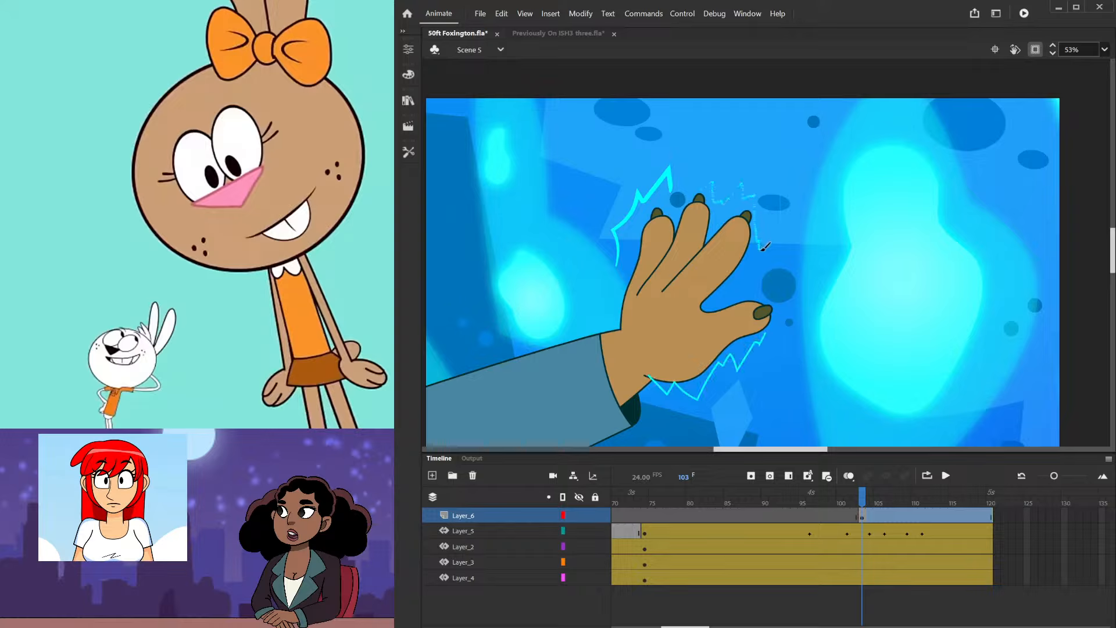
- Reshape the two new spark lines under the palm and around the fingertips to give them uneven thickness
left_click(408, 152)
left_click(699, 400)
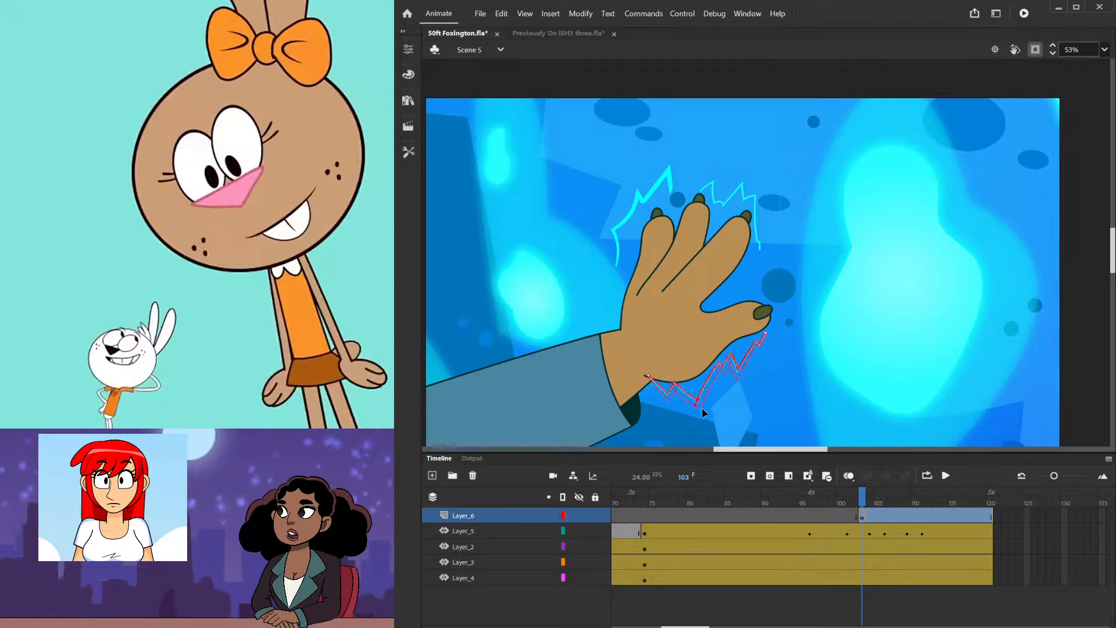
left_click(704, 410)
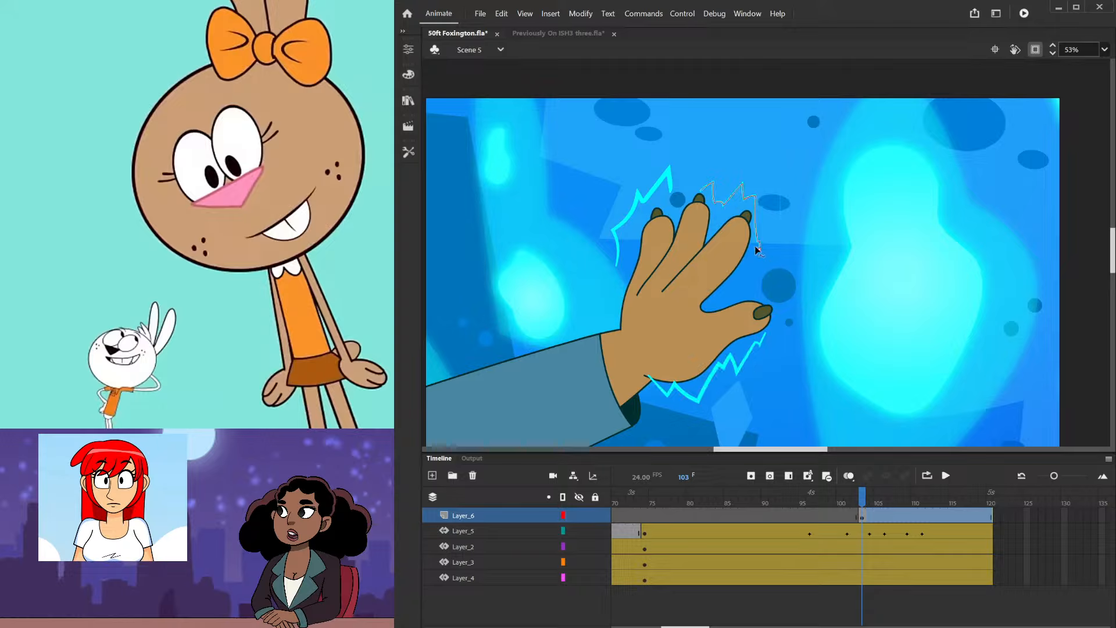
left_click_drag(741, 184, 744, 179)
left_click(410, 152)
left_click(447, 225)
mouse_move(675, 186)
left_mouse_down()
mouse_move(692, 171)
mouse_move(744, 183)
left_mouse_up()
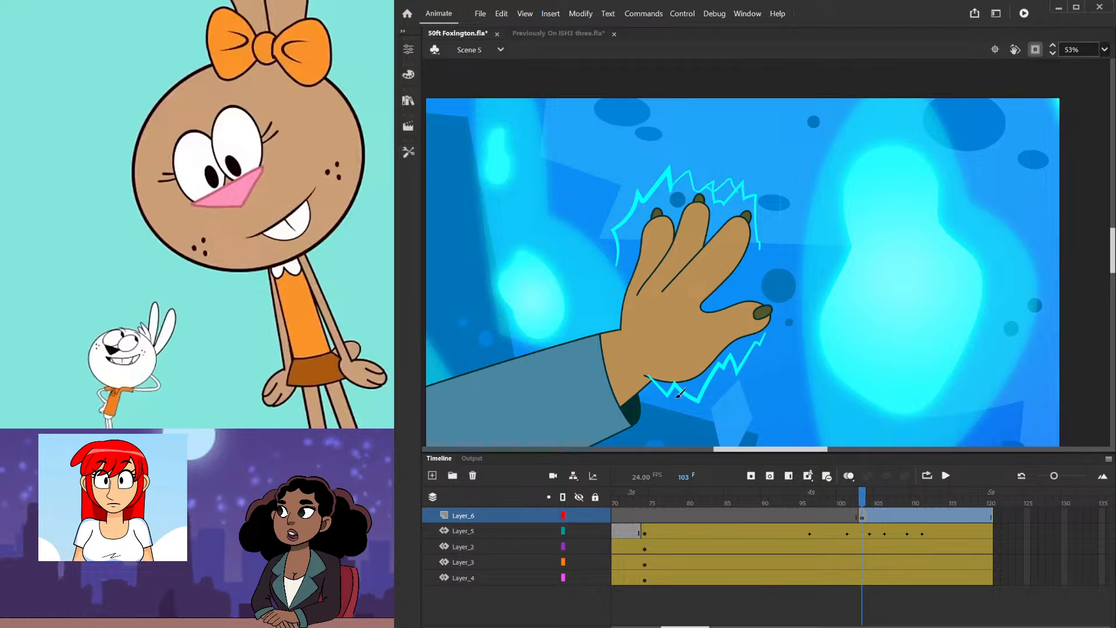
mouse_move(660, 383)
left_mouse_down()
mouse_move(676, 401)
mouse_move(747, 371)
mouse_move(765, 336)
left_mouse_up()
key("ctrl+z")
key("ctrl+z")
scroll(692, 205, "down", 3)
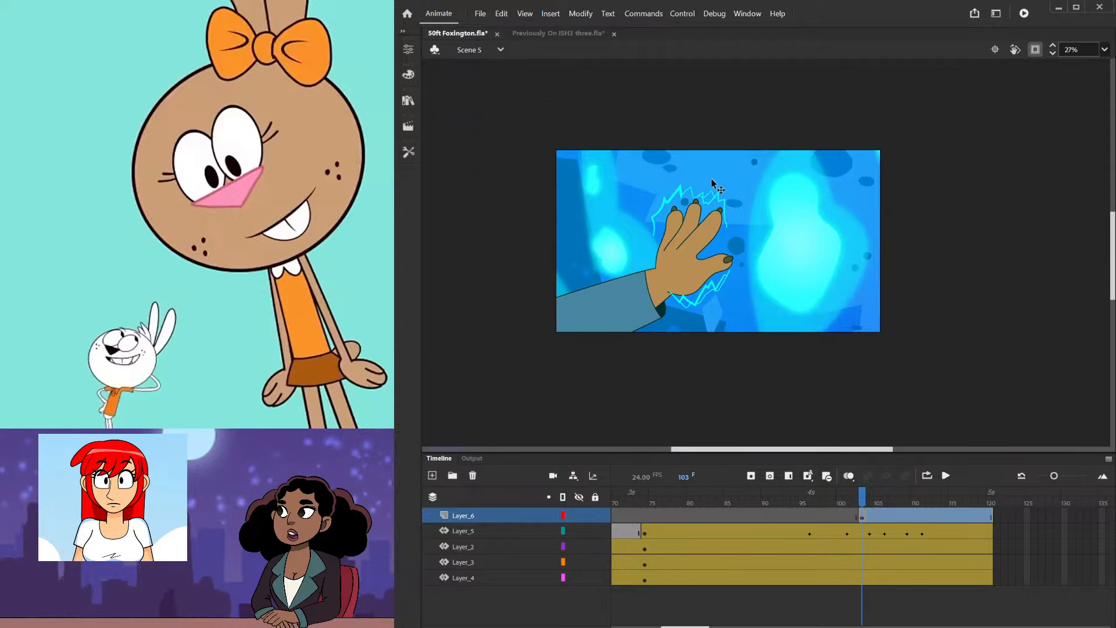
scroll(692, 225, "up", 2)
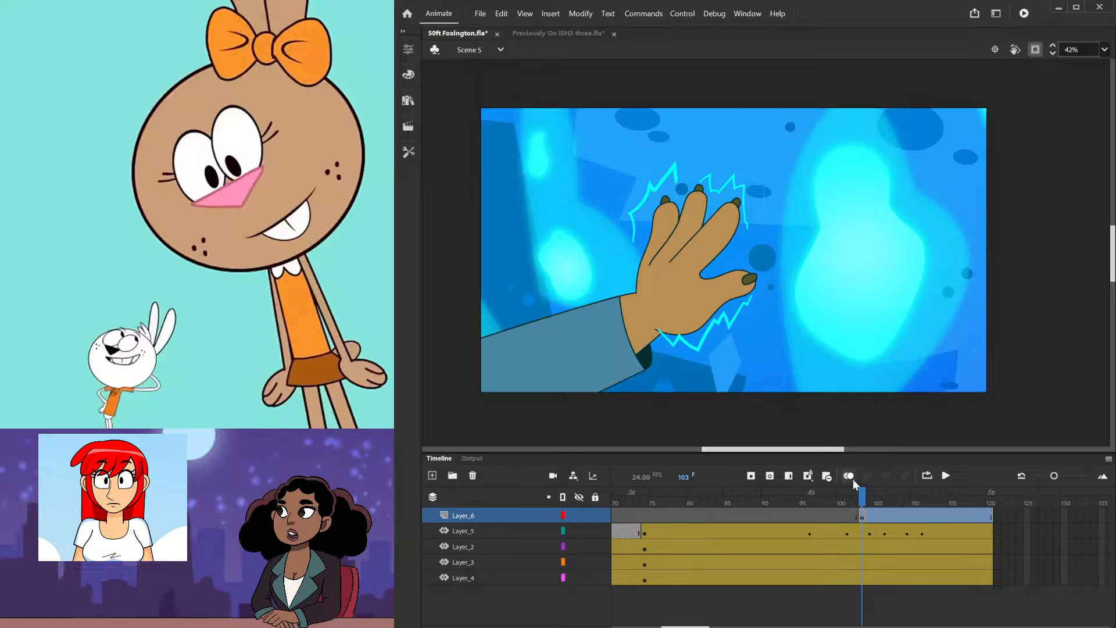
- Move the spark keyframe on Layer_6 from frame 103 to frame 106 and insert another keyframe at frame 107
left_click(854, 497)
left_click_drag(854, 499, 884, 516)
left_click(862, 516)
left_click(871, 515)
left_click(892, 516)
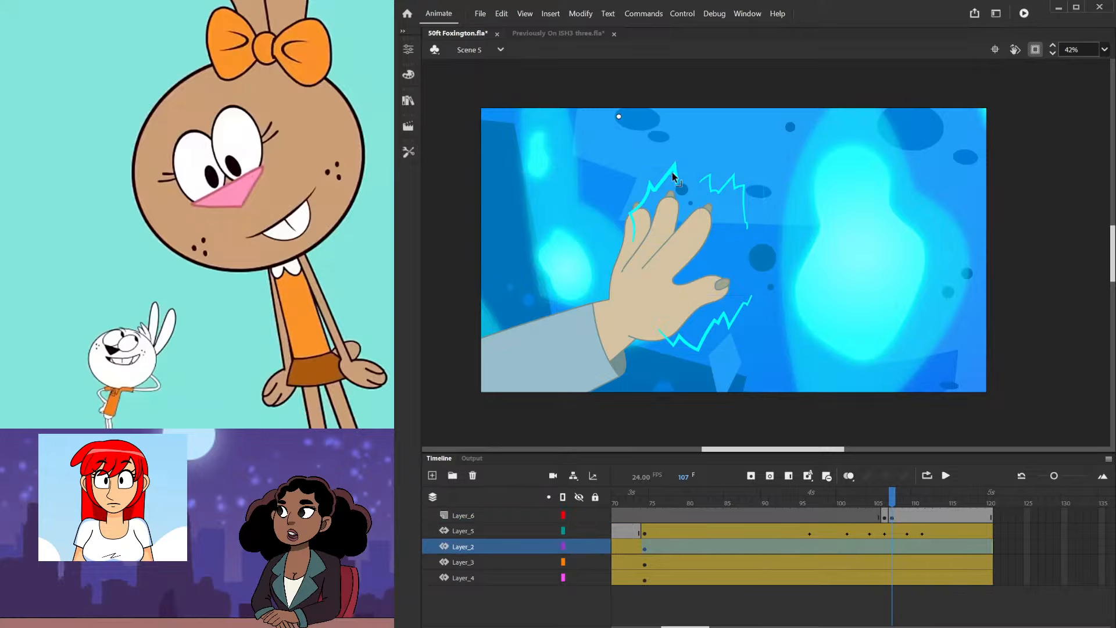
- Delete the copied sparks above the fingertips and beneath the palm at frame 107
left_click(713, 186)
key("Delete")
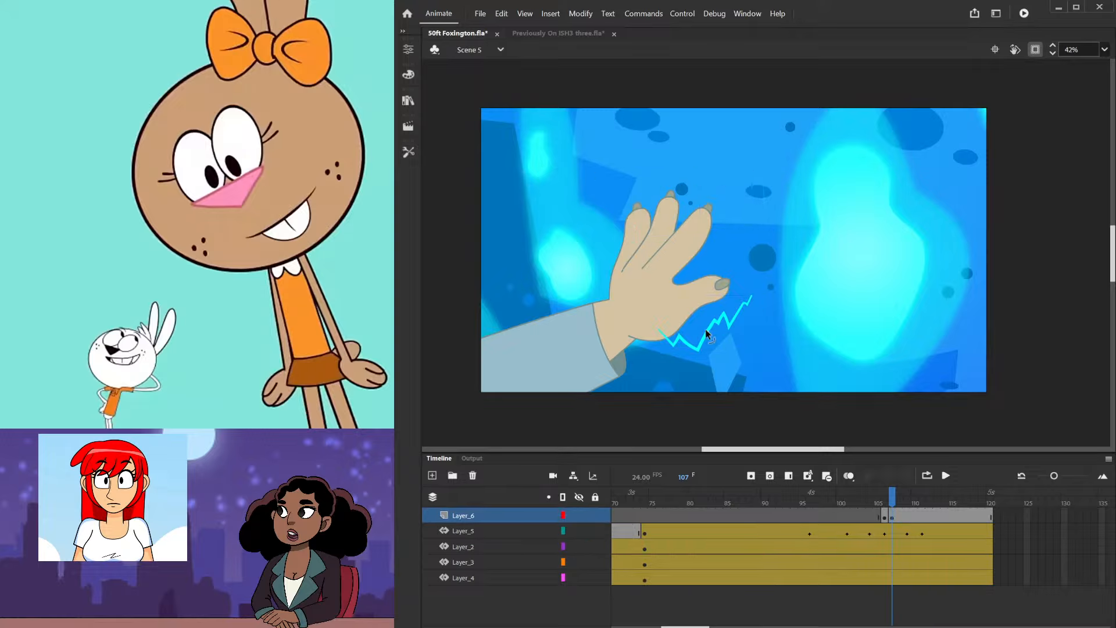
left_click(708, 332)
key("Delete")
- At frame 107, draw three small jagged cyan sparks near the fingertips, beside the index finger and beneath the thumb
left_click_drag(887, 505, 891, 506)
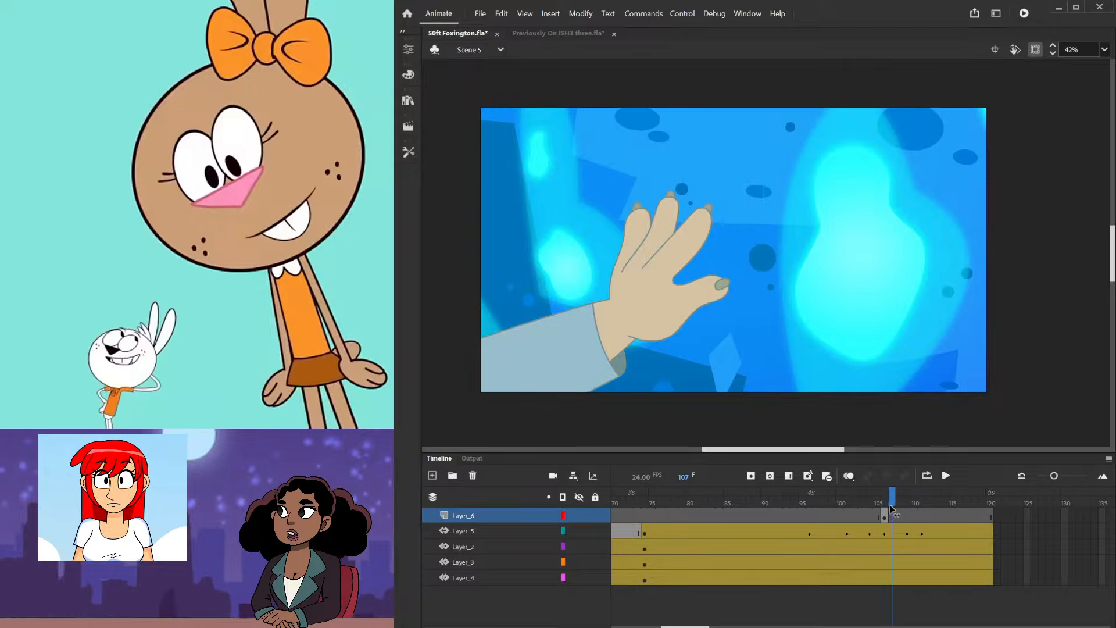
left_click(409, 152)
mouse_move(678, 208)
left_mouse_down()
mouse_move(709, 230)
mouse_move(681, 201)
mouse_move(690, 196)
mouse_move(696, 214)
mouse_move(703, 204)
mouse_move(710, 244)
mouse_move(725, 221)
mouse_move(724, 250)
left_mouse_up()
key("ctrl+z")
left_click_drag(706, 309, 731, 301)
- Insert a blank keyframe at frame 108 and draw four tiny cyan sparks spread around the fingers and thumb
left_click_drag(876, 500, 900, 505)
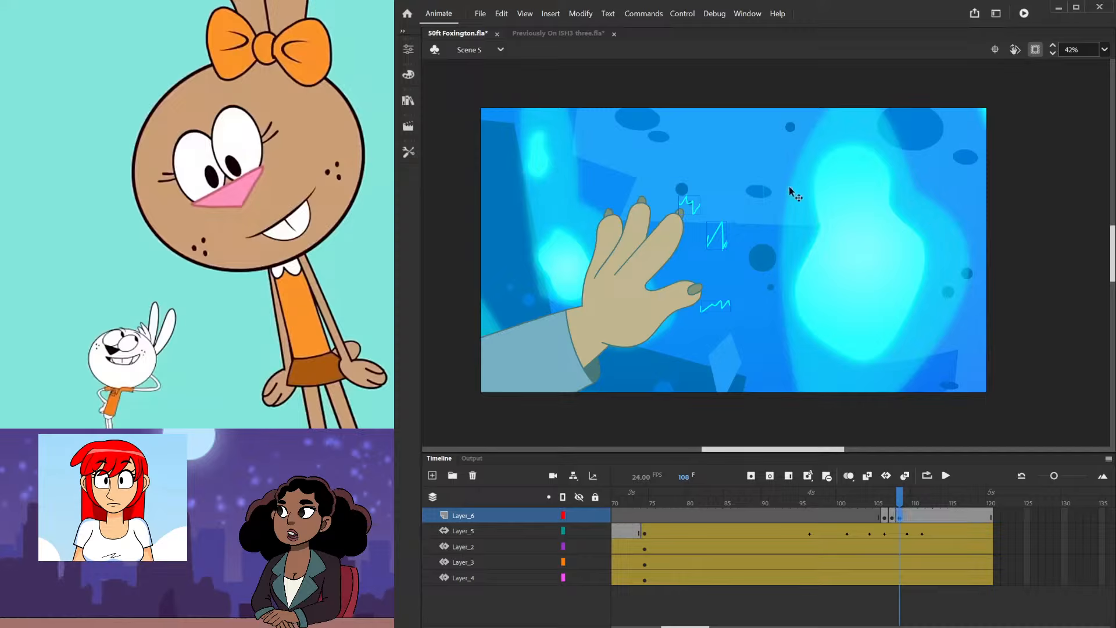
key("F7")
left_click_drag(656, 198, 670, 194)
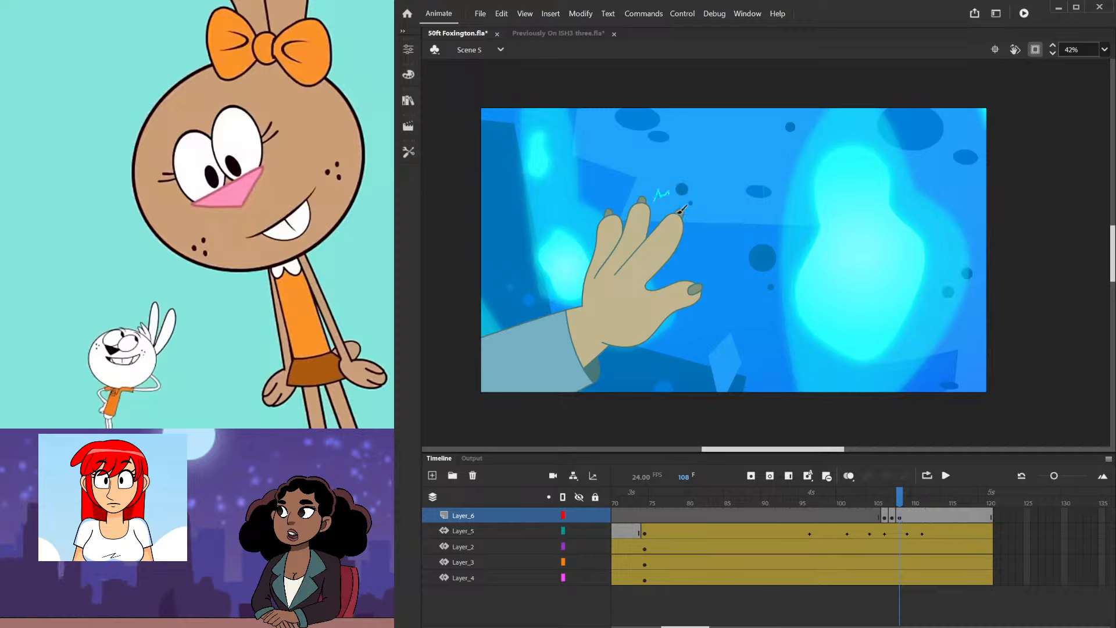
left_click_drag(688, 313, 702, 305)
left_click_drag(593, 217, 608, 196)
left_click_drag(686, 243, 692, 229)
- Play back the spark animation around frames 106 to 109
left_click(908, 516)
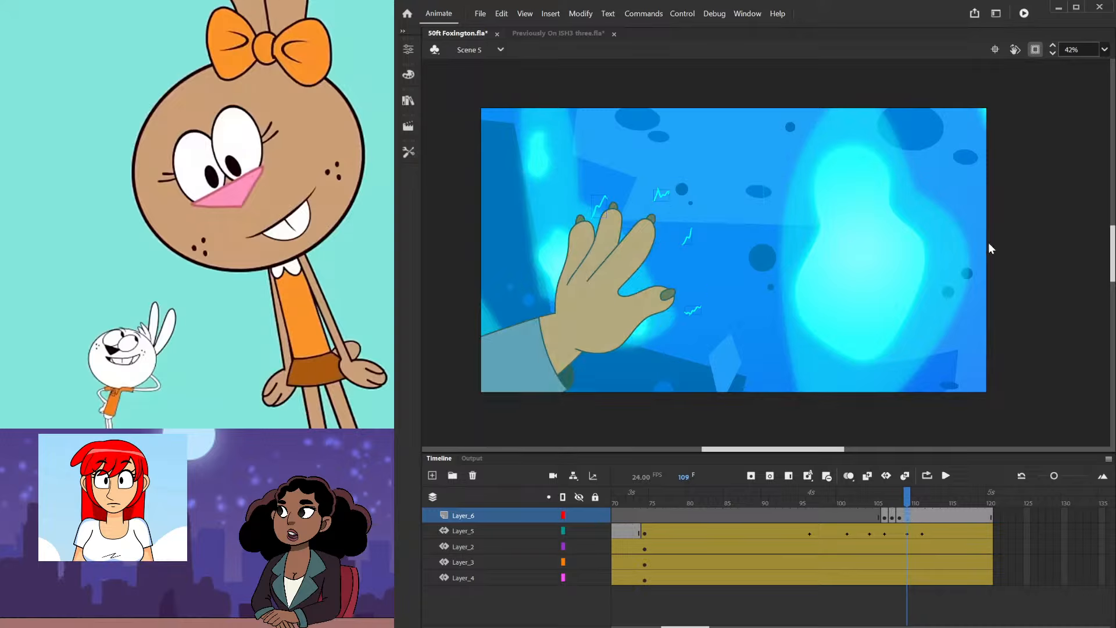
key("Return")
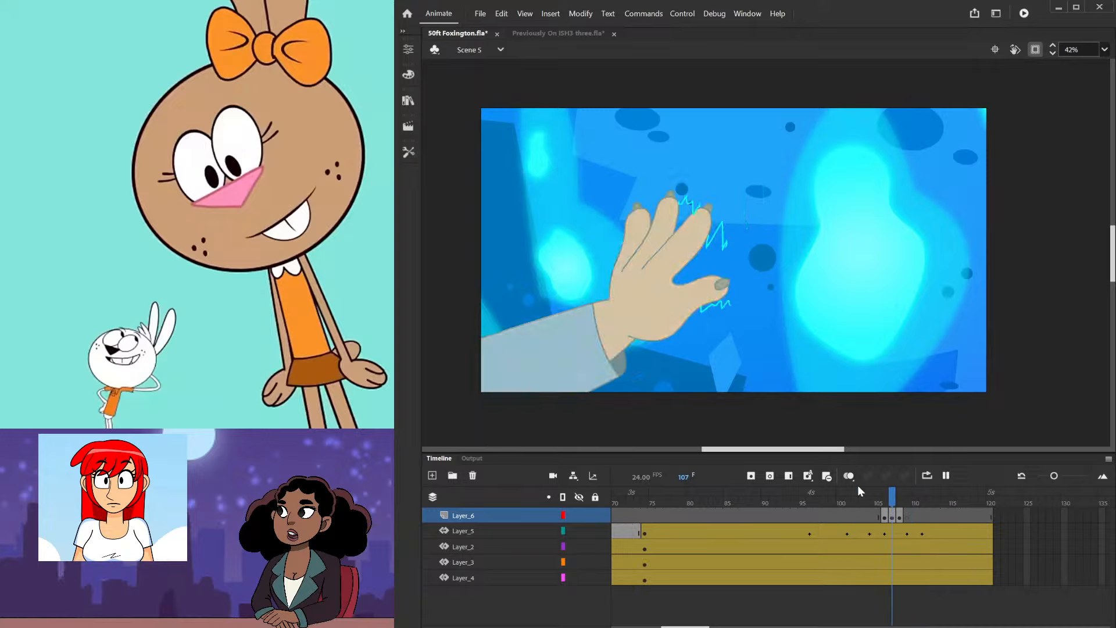
left_click(894, 511)
- At frame 107, widen and slant the small spark between the two fingertips nearest the heart
mouse_move(892, 507)
left_mouse_down()
mouse_move(902, 512)
mouse_move(878, 513)
mouse_move(894, 517)
left_mouse_up()
left_click(686, 204)
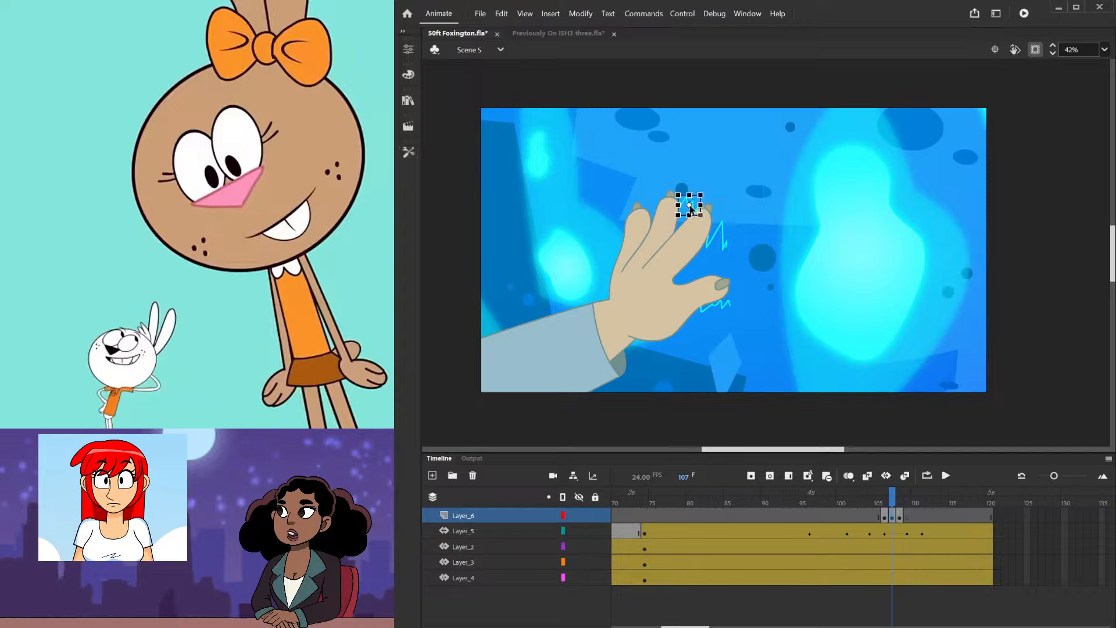
left_click_drag(715, 203, 678, 204)
left_click(668, 152)
key("ctrl+z")
left_click(678, 204)
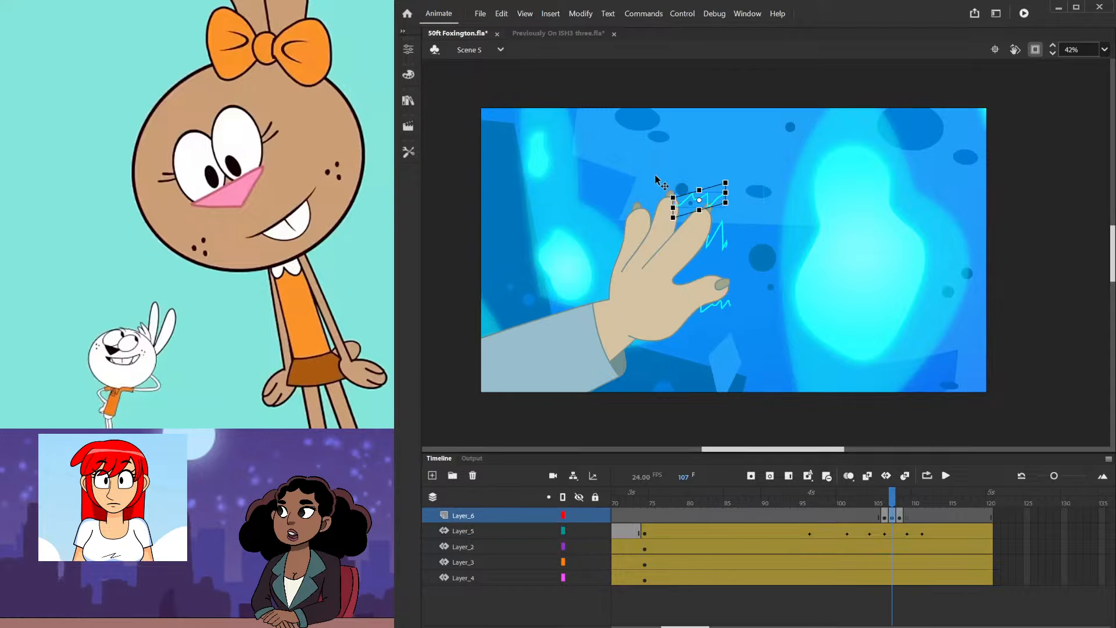
left_click(656, 177)
double_click(688, 197)
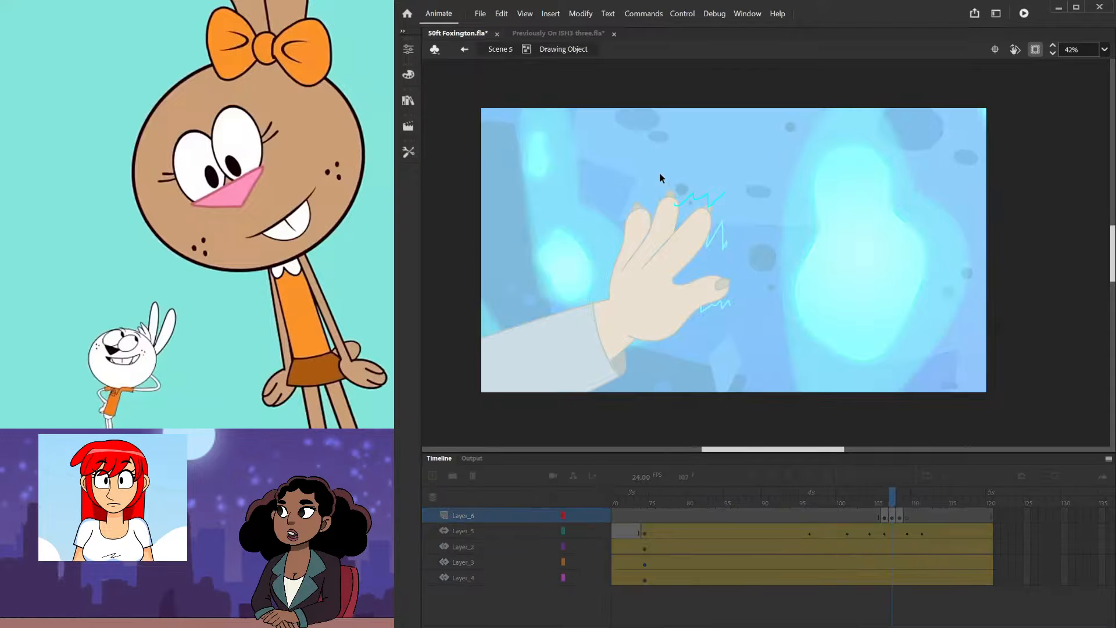
double_click(758, 158)
- Play back the hand recoil with its sparks from frame 102 to the end of the scene at frame 120
left_click(750, 170)
scroll(763, 177, "down", 1)
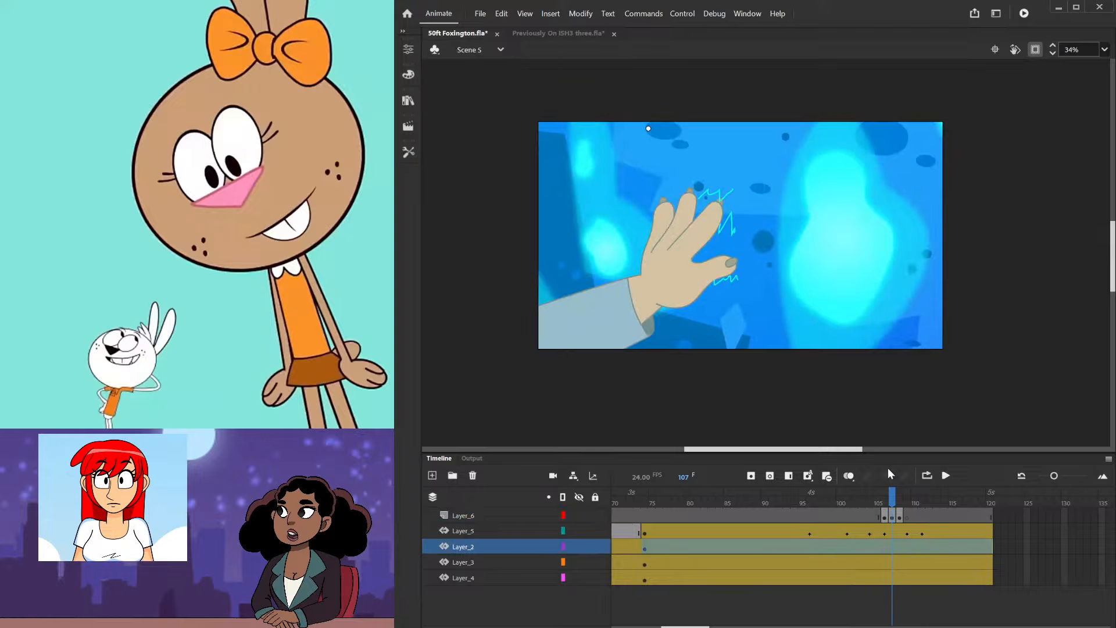
left_click_drag(892, 496, 856, 493)
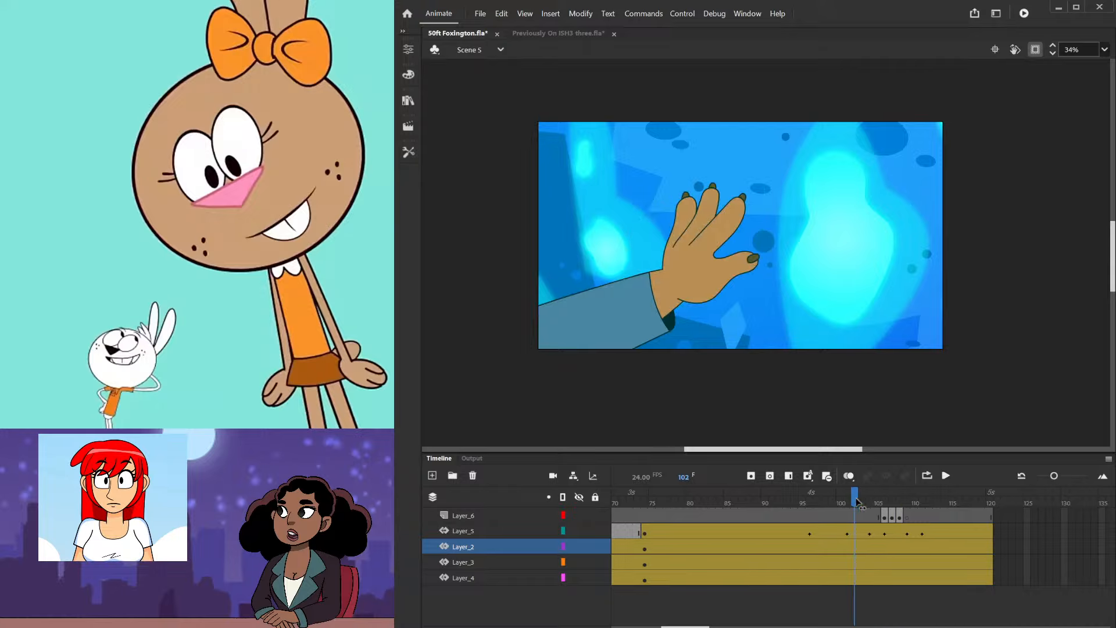
key("Return")
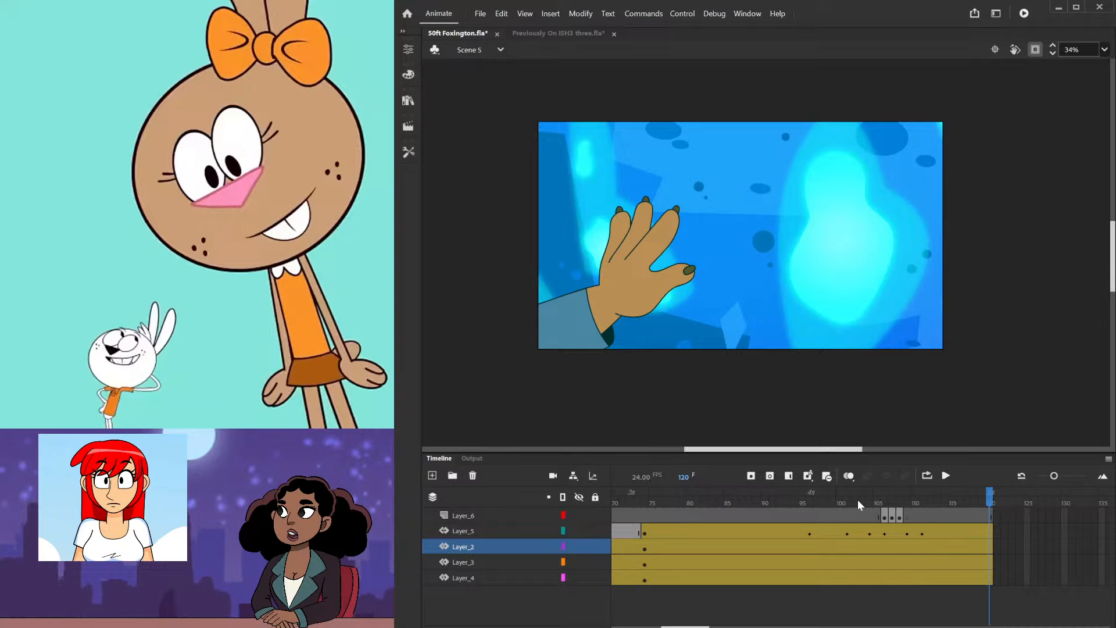
- Save both open documents, Previously On ISH3 three.fla and 50ft Foxington.fla, and return to the 50ft Foxington.fla scene
left_click(545, 34)
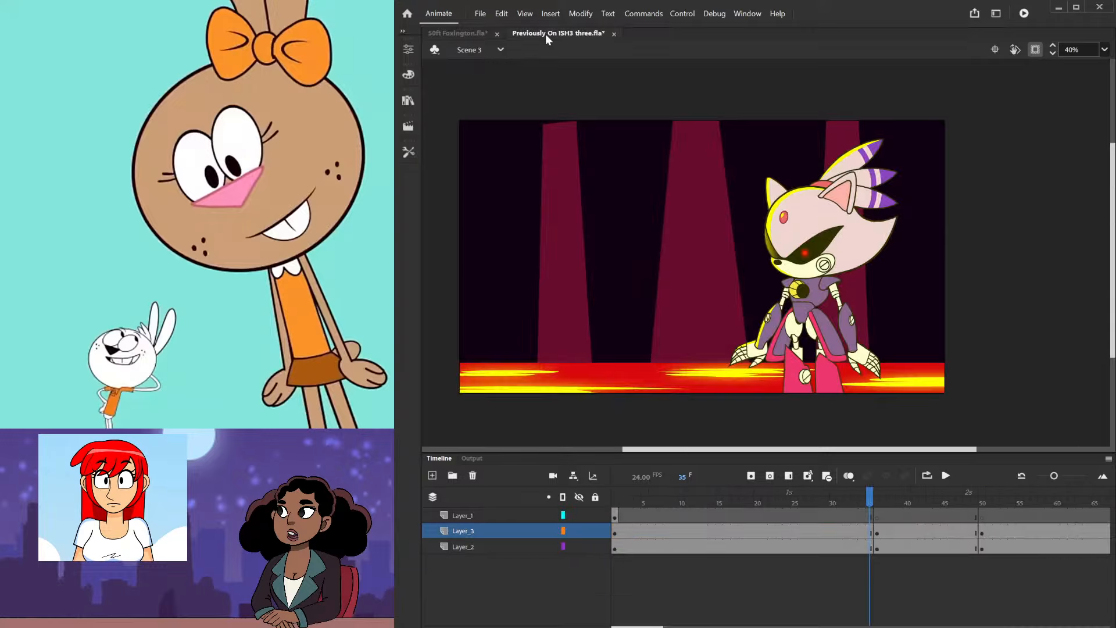
left_click(464, 34)
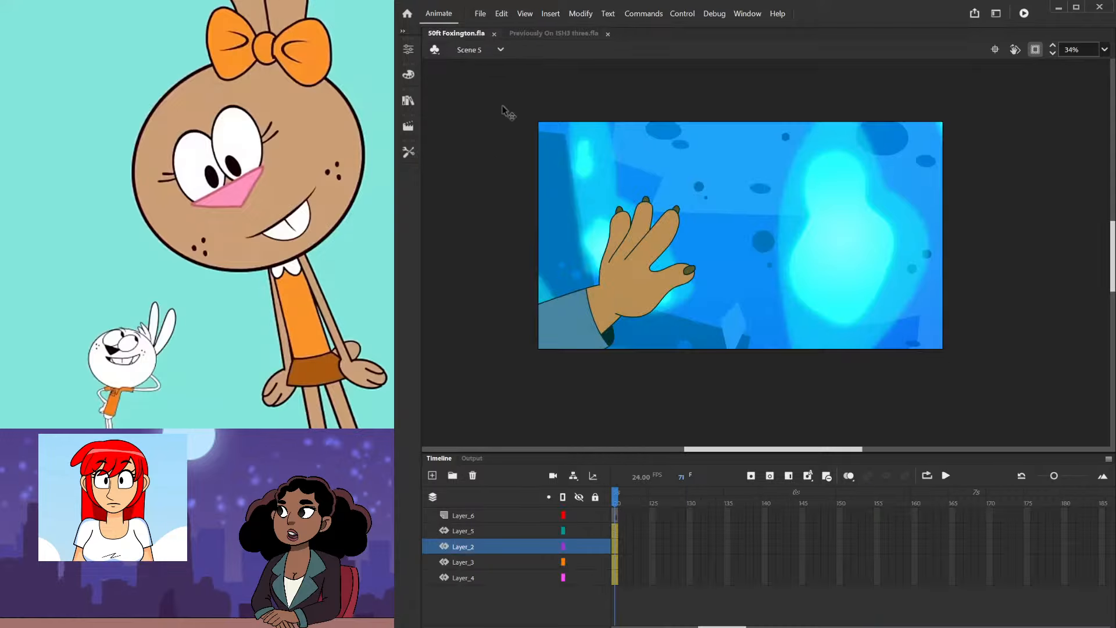